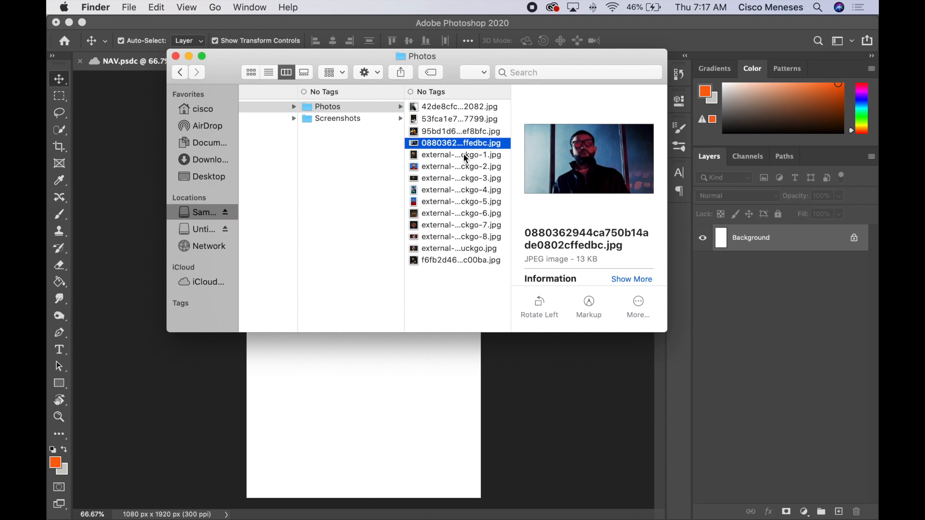
- Preview the portrait images in the Photos folder to choose one for the poster
{"action": "left_click", "coordinate": [464, 155]}
{"action": "left_click", "coordinate": [458, 167]}
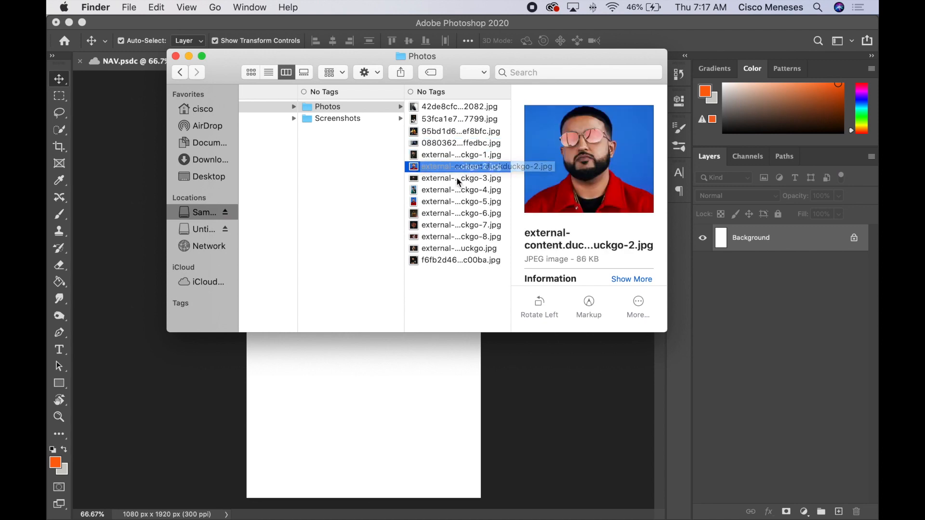
{"action": "left_click", "coordinate": [457, 177]}
{"action": "left_click", "coordinate": [466, 191]}
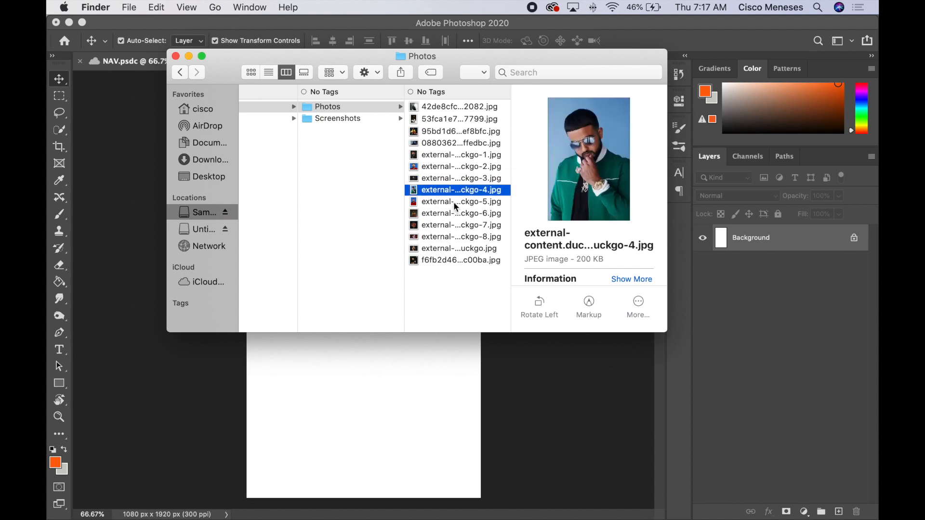
{"action": "left_click", "coordinate": [452, 202]}
{"action": "left_click", "coordinate": [447, 155]}
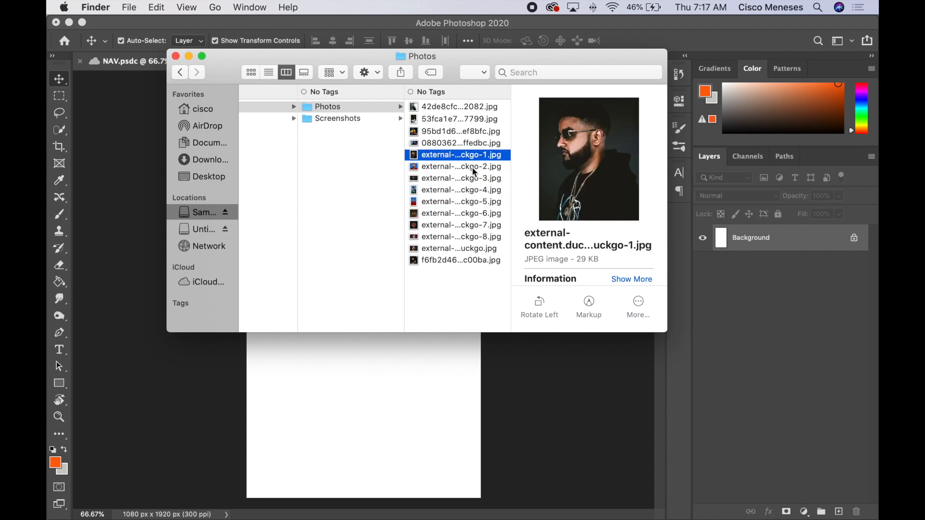
{"action": "left_click", "coordinate": [467, 168]}
{"action": "left_click", "coordinate": [465, 180]}
{"action": "left_click", "coordinate": [466, 191]}
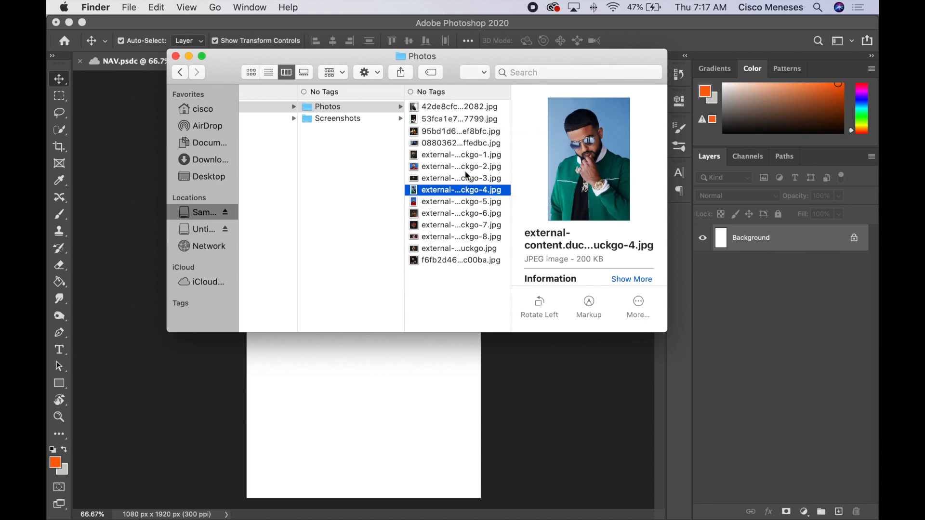
{"action": "left_click", "coordinate": [441, 111]}
{"action": "left_click", "coordinate": [440, 120]}
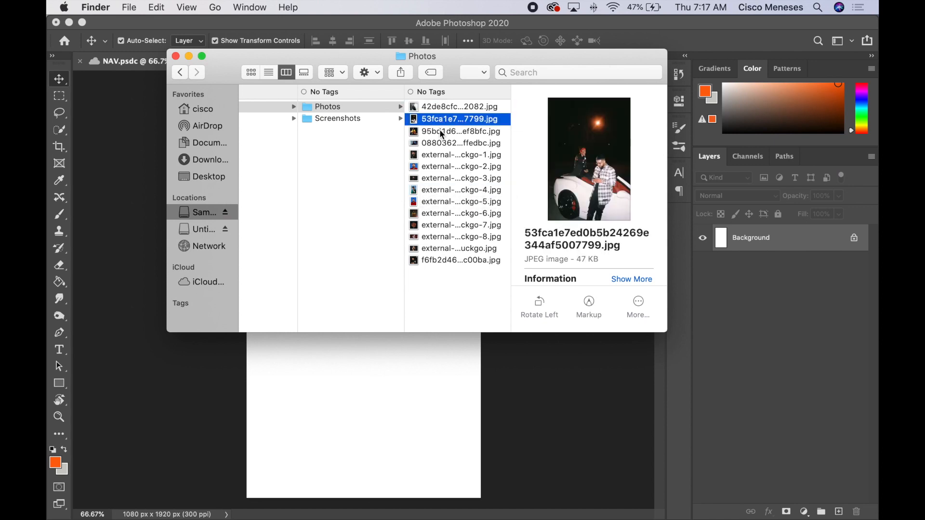
{"action": "left_click", "coordinate": [439, 131]}
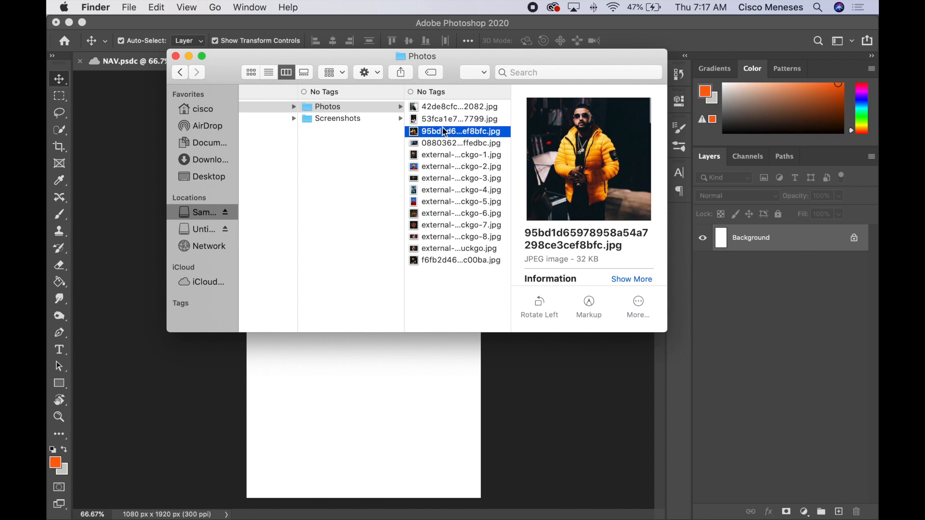
{"action": "left_click", "coordinate": [444, 124]}
- Place the black-and-white microphone photo 42de8cfc6d33774a984691db7f522082.jpg on the NAV.psdc canvas as a new layer
{"action": "left_click", "coordinate": [453, 106]}
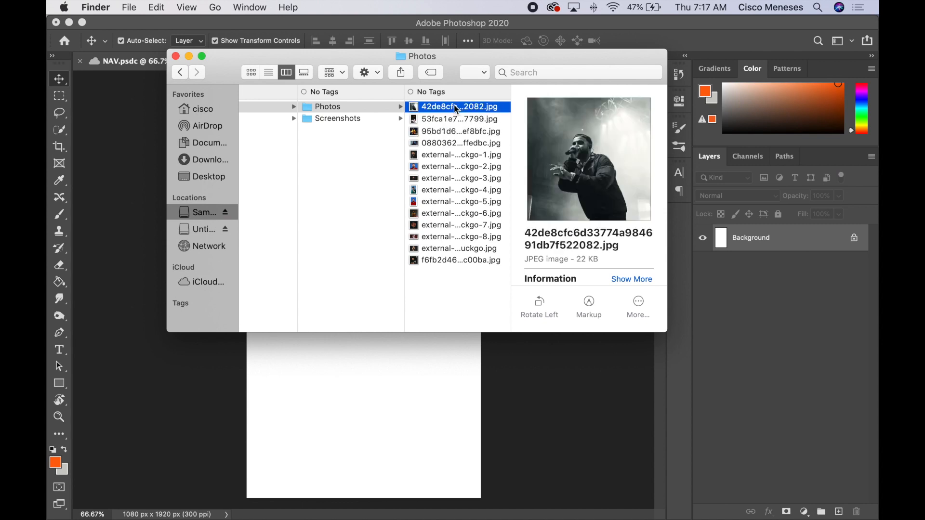
{"action": "left_click_drag", "start_coordinate": [454, 106], "coordinate": [385, 373]}
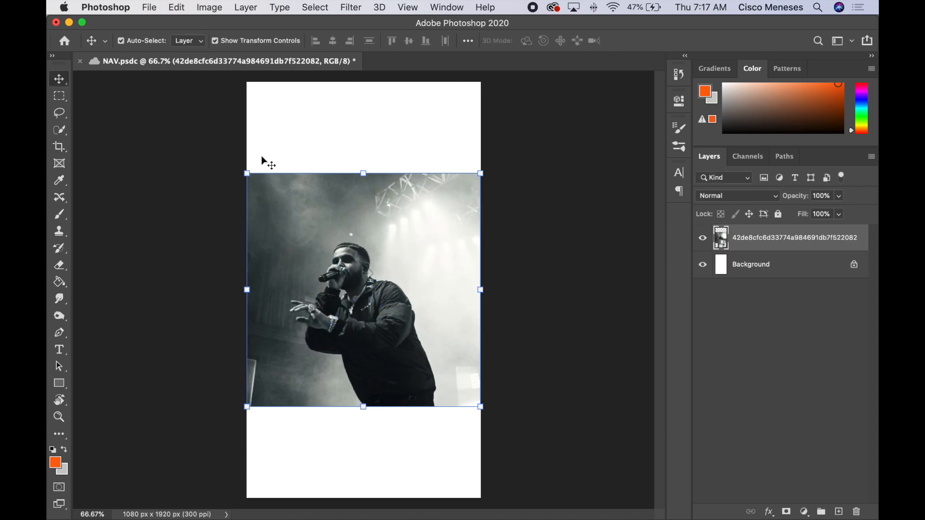
{"action": "mouse_move", "coordinate": [438, 258]}
{"action": "left_mouse_down"}
{"action": "mouse_move", "coordinate": [453, 250]}
{"action": "mouse_move", "coordinate": [448, 260]}
{"action": "left_mouse_up"}
{"action": "left_click", "coordinate": [60, 131]}
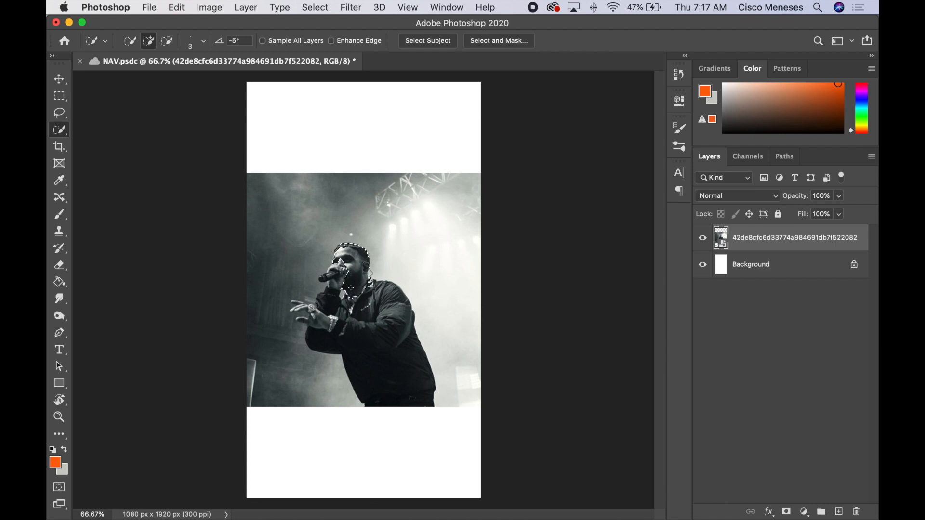
{"action": "key", "text": "m"}
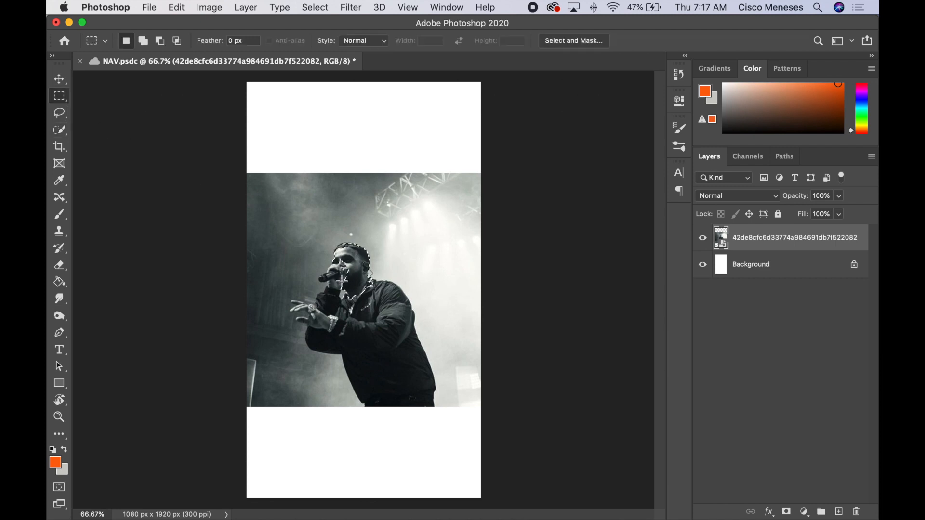
{"action": "key", "text": "v"}
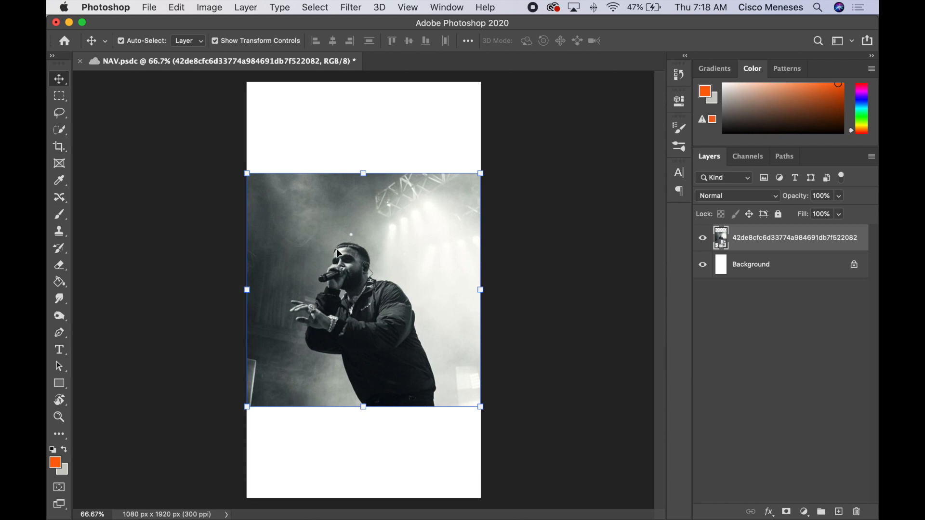
{"action": "key", "text": "p"}
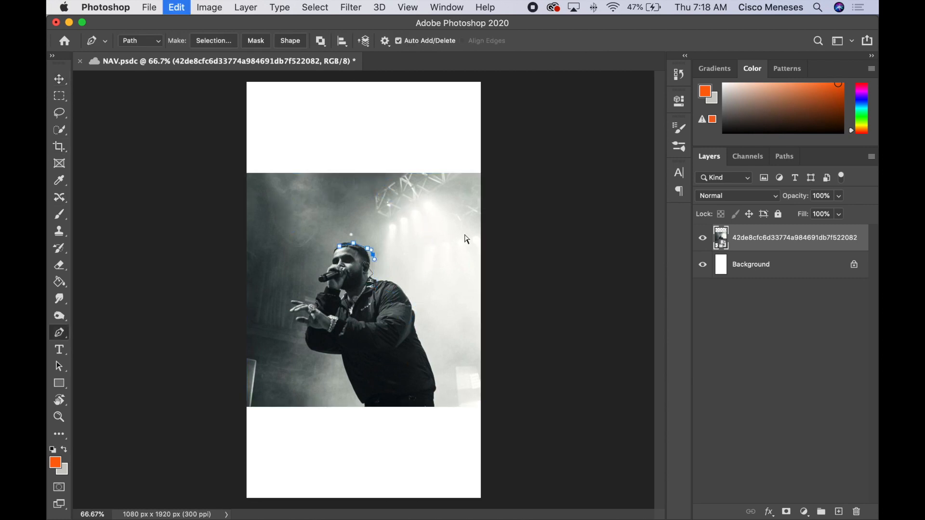
{"action": "key", "text": "v"}
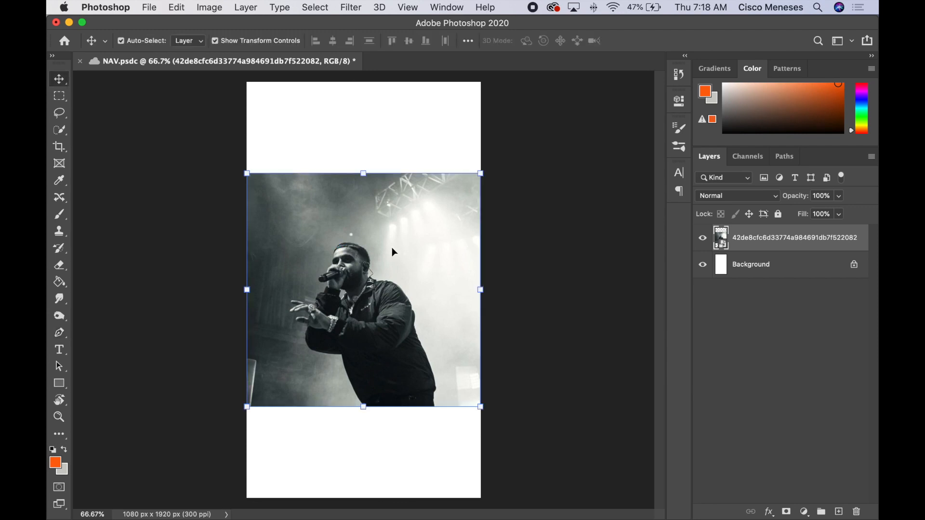
- Select the performer in the placed photo automatically with the Subject selection command
{"action": "left_click", "coordinate": [315, 6]}
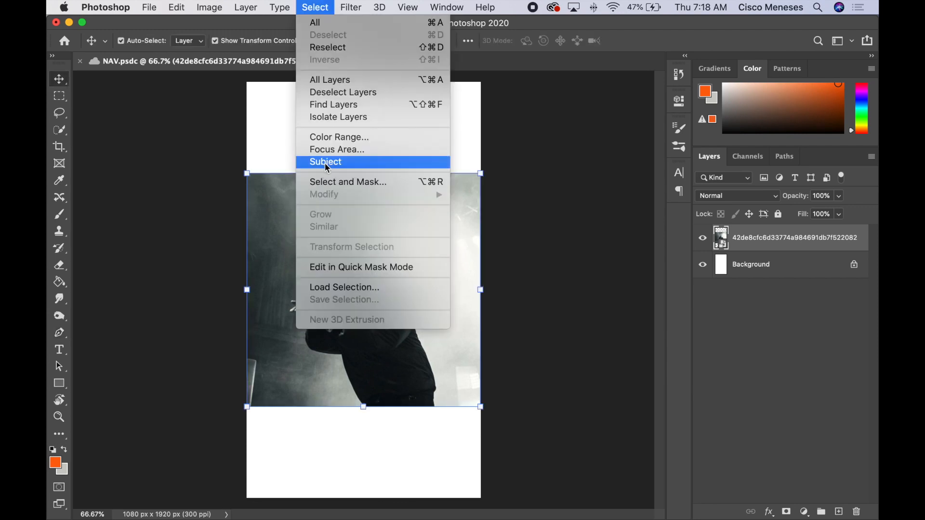
{"action": "left_click", "coordinate": [323, 162]}
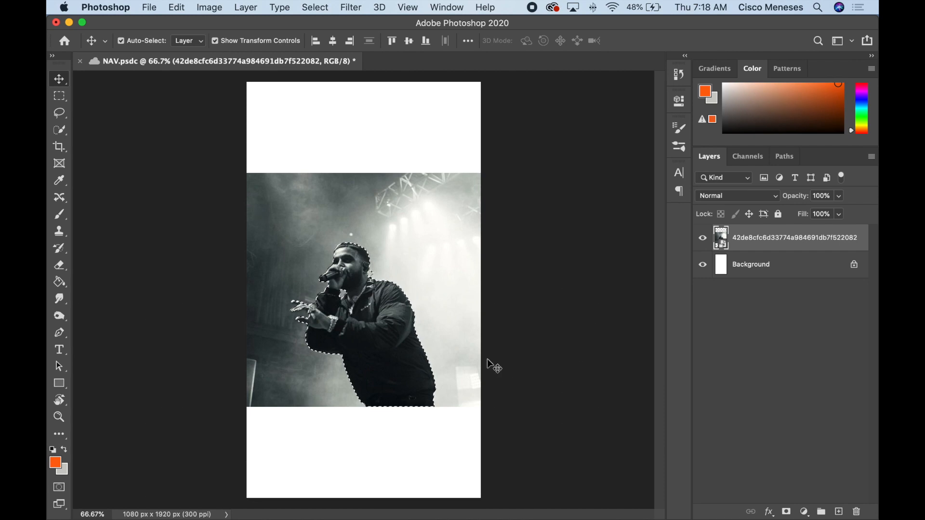
- Refine the subject selection around the outstretched hand with the Quick Selection tool, subtracting the background gap between the fingers
{"action": "key", "text": "super+equal"}
{"action": "key", "text": "super+equal"}
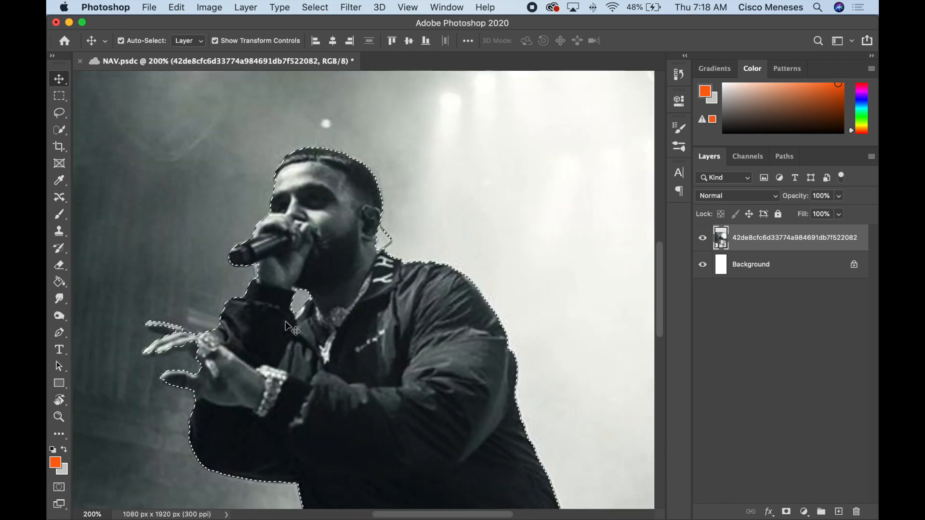
{"action": "left_click", "coordinate": [56, 130]}
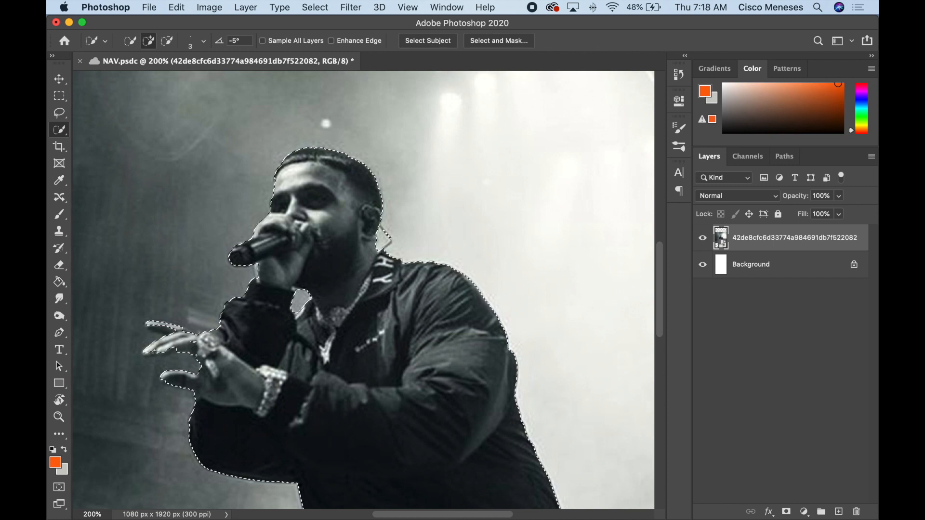
{"action": "key", "text": "alt"}
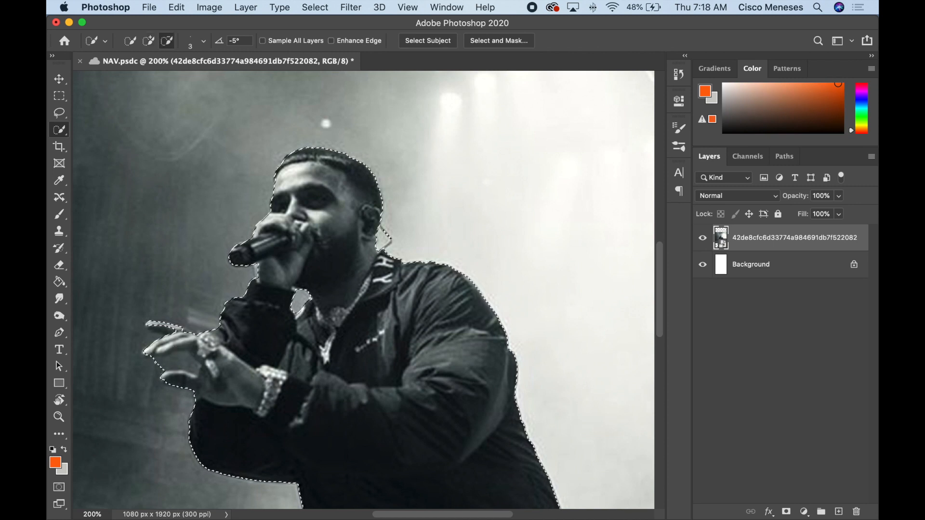
{"action": "left_click", "coordinate": [147, 41]}
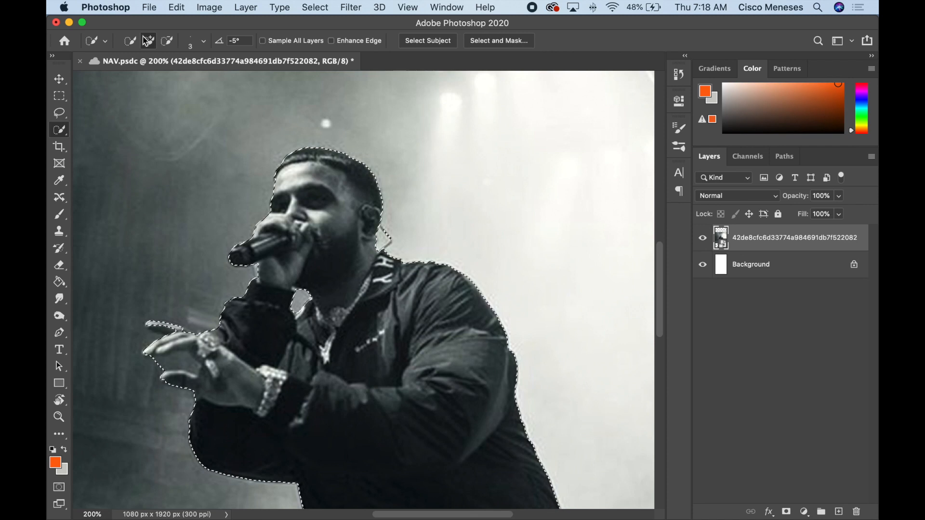
{"action": "left_click_drag", "start_coordinate": [219, 308], "coordinate": [164, 260]}
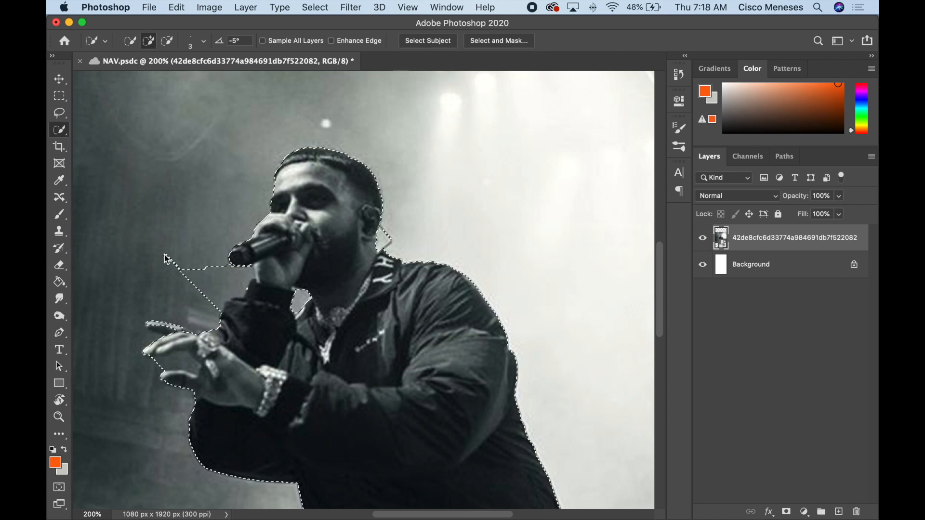
{"action": "key", "text": "super+z"}
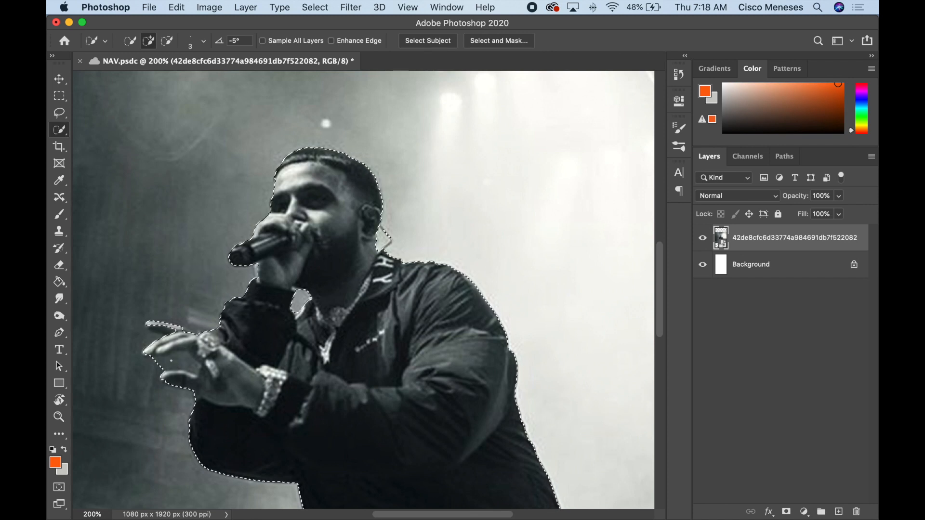
{"action": "key", "text": "alt"}
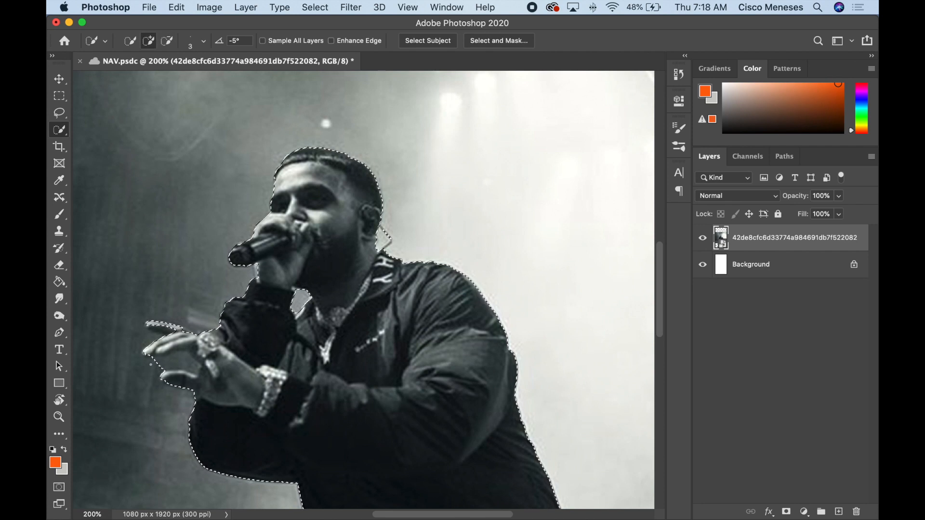
{"action": "key", "text": "alt"}
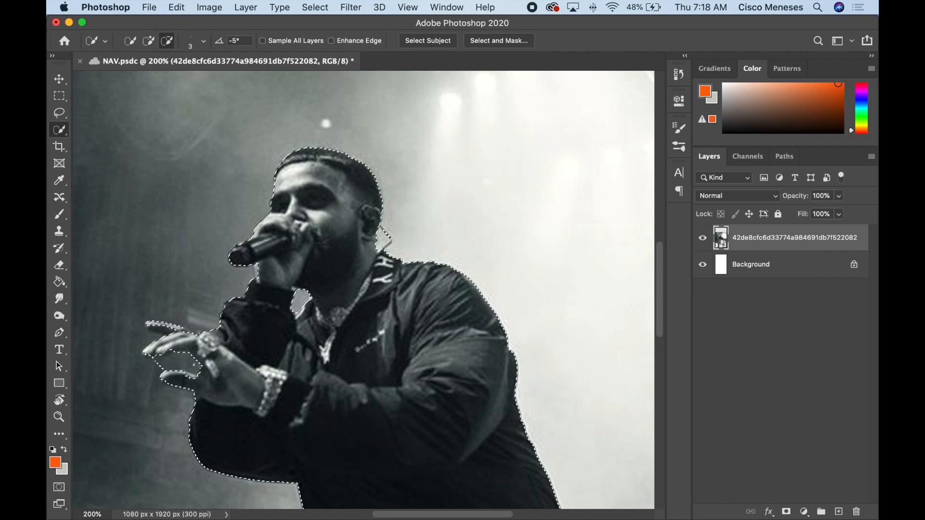
- Reduce the Quick Selection brush size to 2 and add the missing finger edges to the selection
{"action": "key", "text": "super+equal"}
{"action": "key", "text": "super+equal"}
{"action": "scroll", "coordinate": [275, 299], "scroll_direction": "down", "scroll_amount": 5}
{"action": "scroll", "coordinate": [275, 300], "scroll_direction": "left", "scroll_amount": 5}
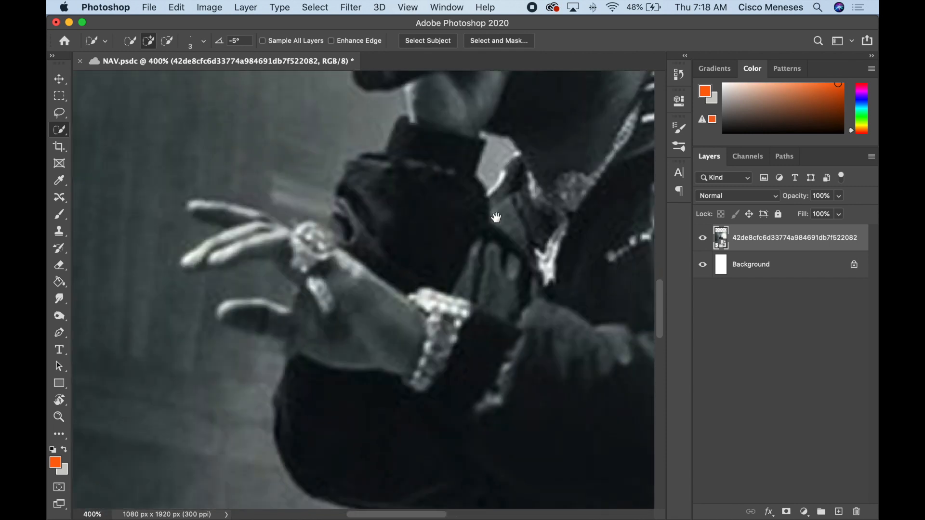
{"action": "key", "text": "bracketleft"}
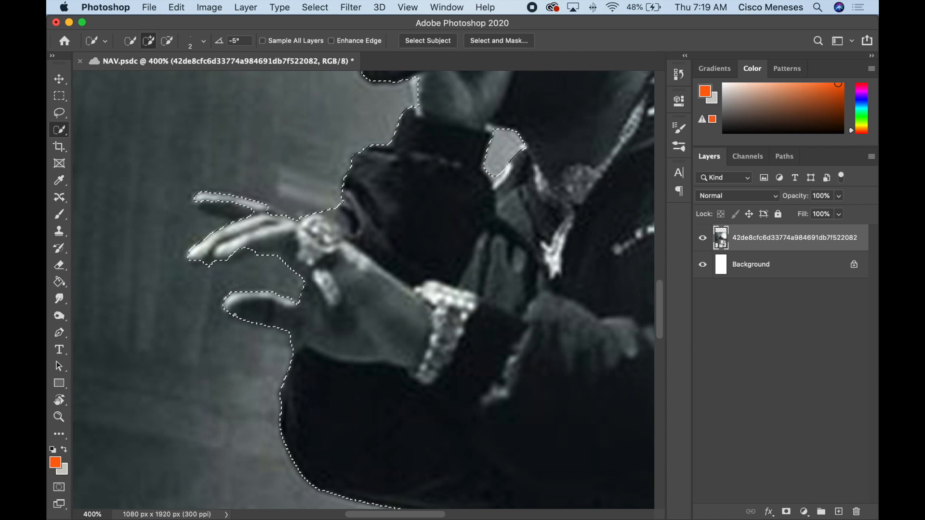
{"action": "left_click_drag", "start_coordinate": [251, 251], "coordinate": [191, 261]}
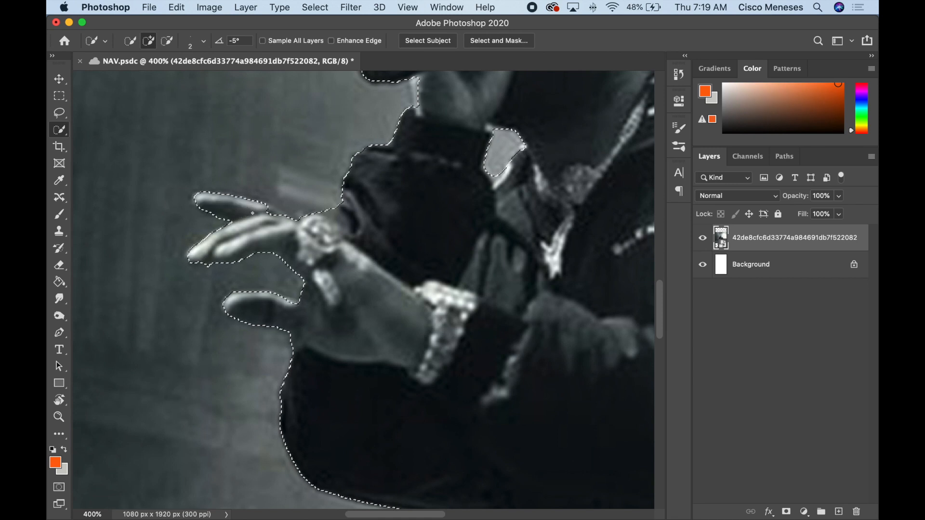
{"action": "left_click_drag", "start_coordinate": [252, 213], "coordinate": [270, 210]}
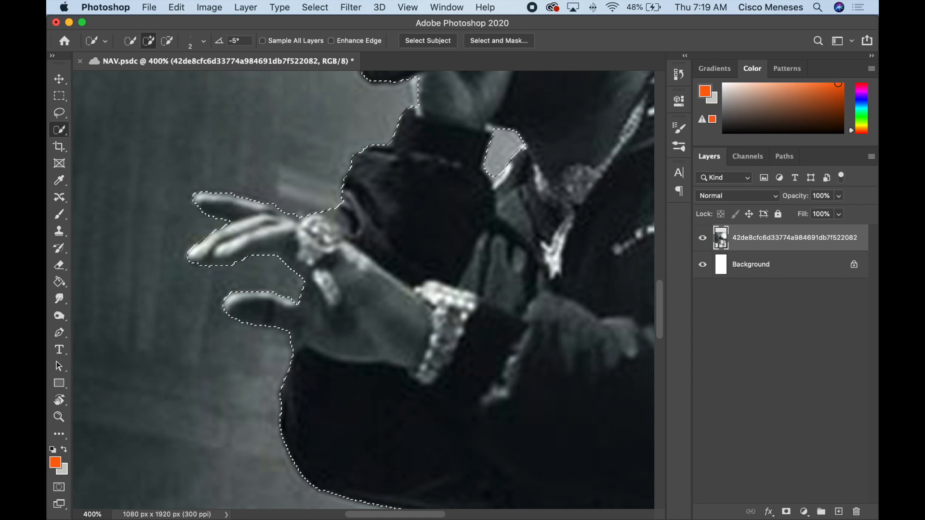
- Subtract the thin earpiece wire beside the neck from the subject selection
{"action": "left_click_drag", "start_coordinate": [531, 160], "coordinate": [356, 324]}
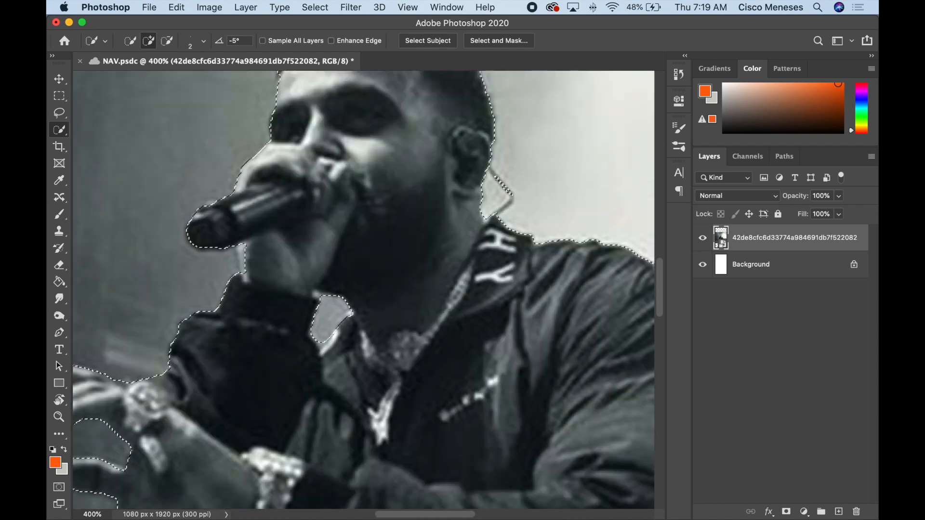
{"action": "key", "text": "alt"}
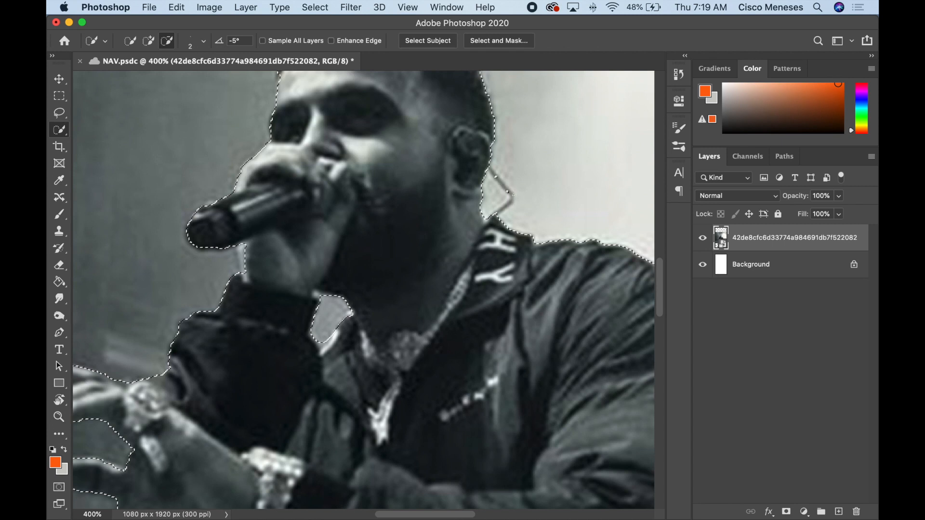
{"action": "scroll", "coordinate": [511, 195], "scroll_direction": "right", "scroll_amount": 15}
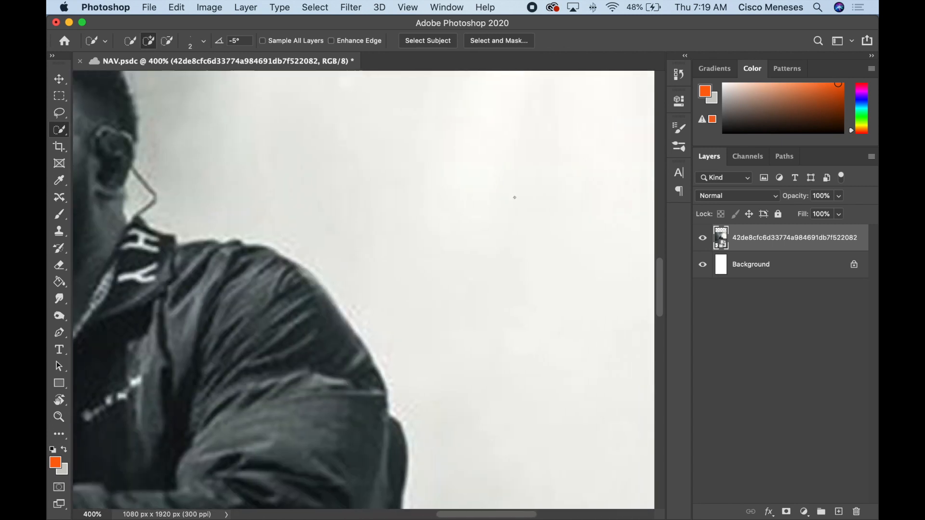
{"action": "scroll", "coordinate": [515, 198], "scroll_direction": "down", "scroll_amount": 4}
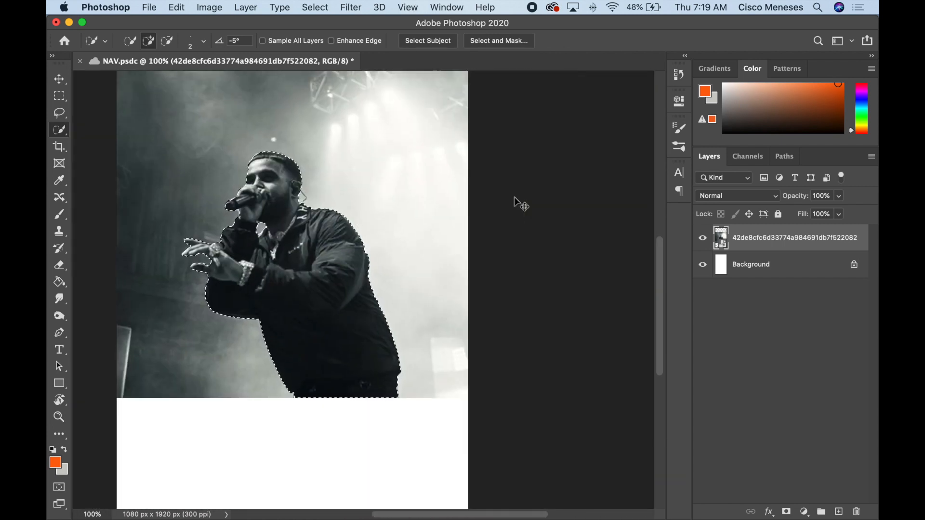
- Rename the placed photo layer to NAV GRAY
{"action": "key", "text": "super+minus"}
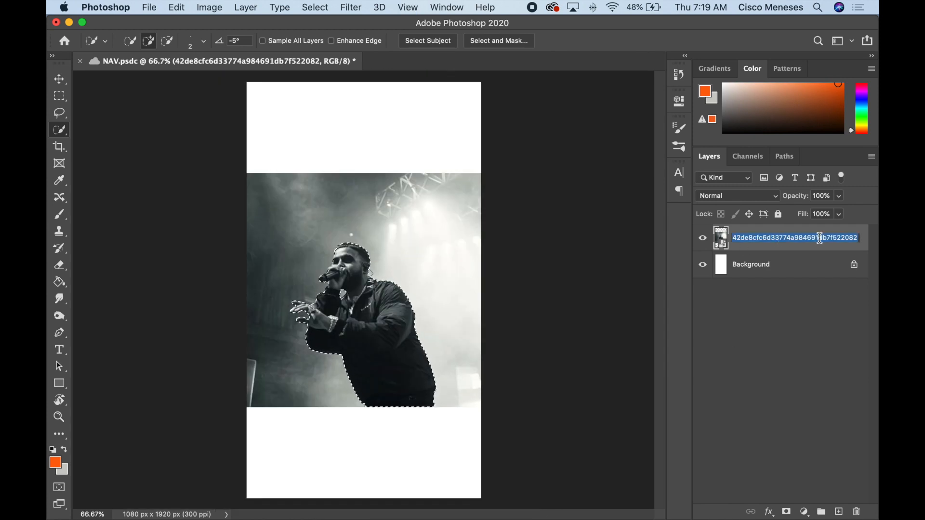
{"action": "type", "text": "NAV GRAY"}
{"action": "key", "text": "Return"}
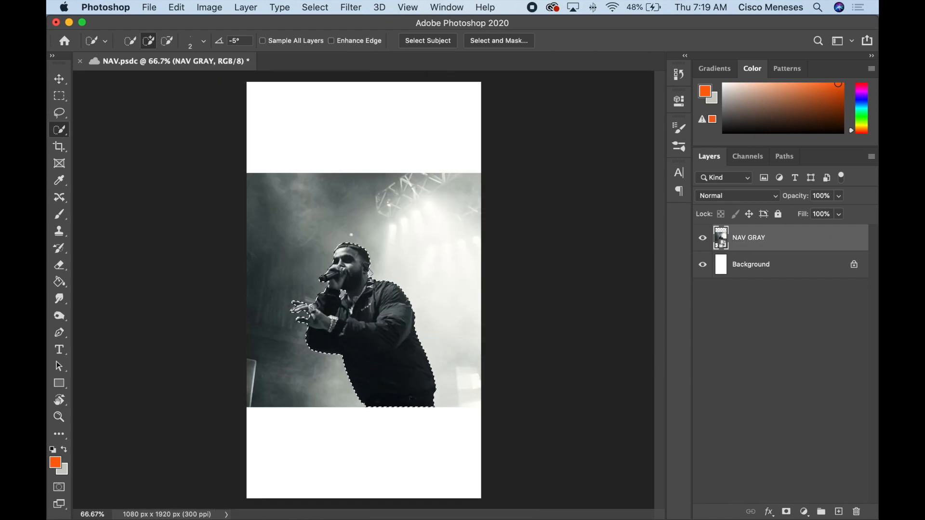
- Duplicate the NAV GRAY layer and make the original layer active
{"action": "left_click_drag", "start_coordinate": [765, 243], "coordinate": [800, 235]}
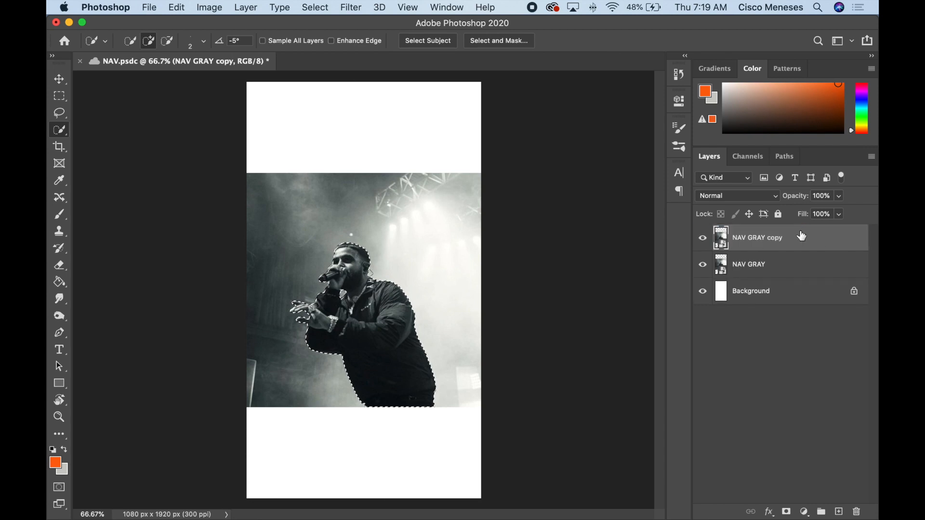
{"action": "left_click", "coordinate": [771, 267]}
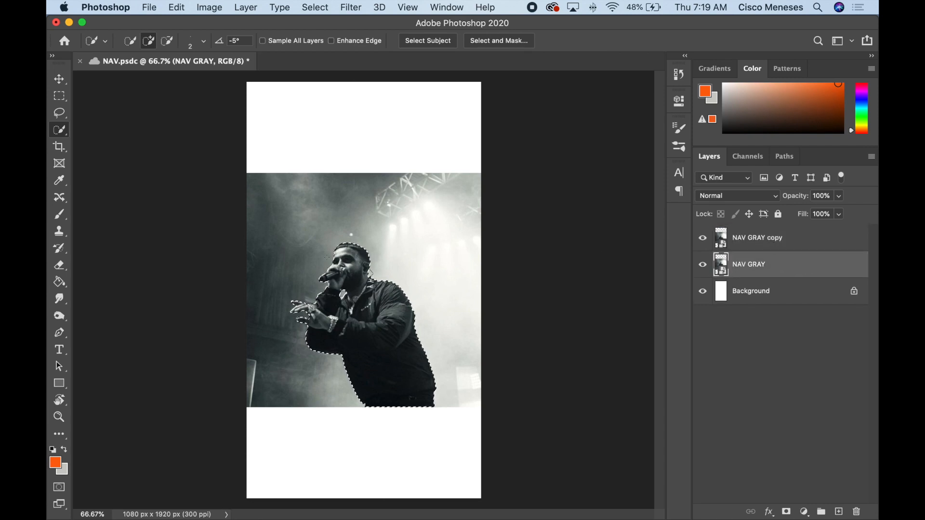
- Move NAV GRAY and NAV GRAY copy together straight down to the bottom edge of the poster
{"action": "key", "text": "v"}
{"action": "left_click", "coordinate": [765, 238], "text": "shift"}
{"action": "left_click_drag", "start_coordinate": [432, 238], "coordinate": [433, 331]}
- Mask the NAV GRAY copy layer with the active subject selection and check the cutout with NAV GRAY temporarily hidden
{"action": "left_click", "coordinate": [764, 241]}
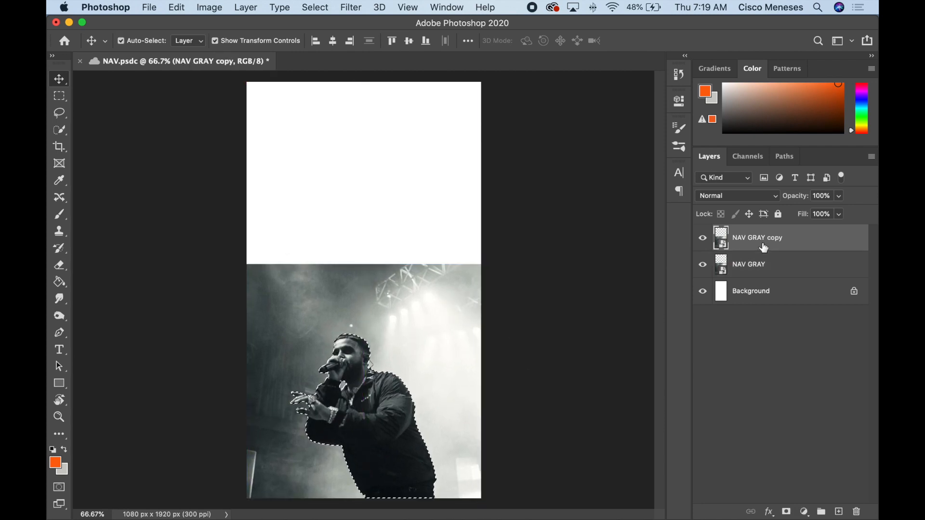
{"action": "left_click", "coordinate": [787, 512]}
{"action": "left_click", "coordinate": [703, 265]}
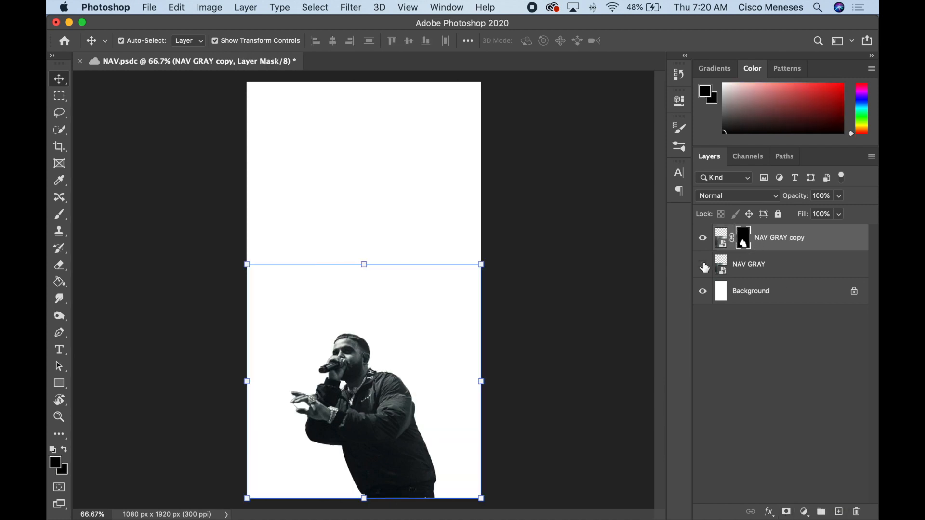
{"action": "left_click", "coordinate": [703, 265]}
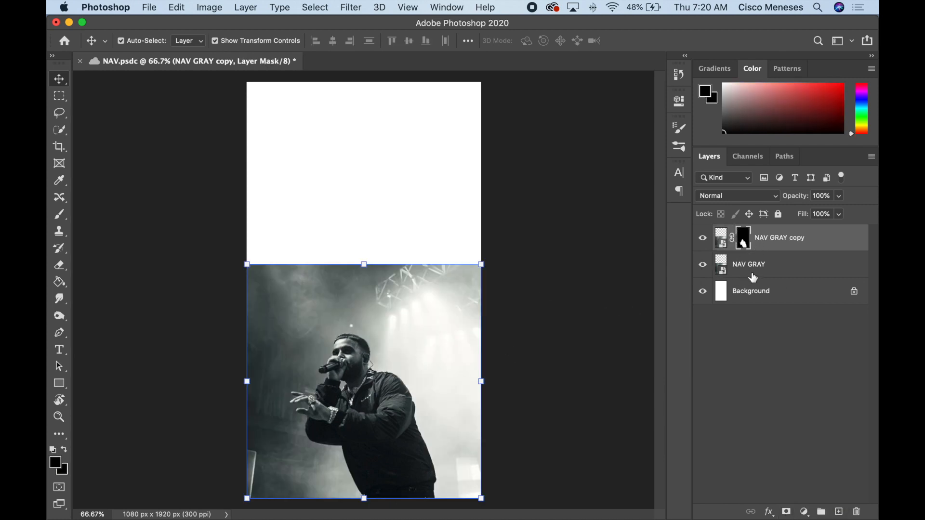
- Enlarge both NAV GRAY layers together beyond the canvas width and align them with the poster's bottom edge
{"action": "left_click", "coordinate": [751, 272], "text": "shift"}
{"action": "left_click_drag", "start_coordinate": [243, 260], "coordinate": [196, 231]}
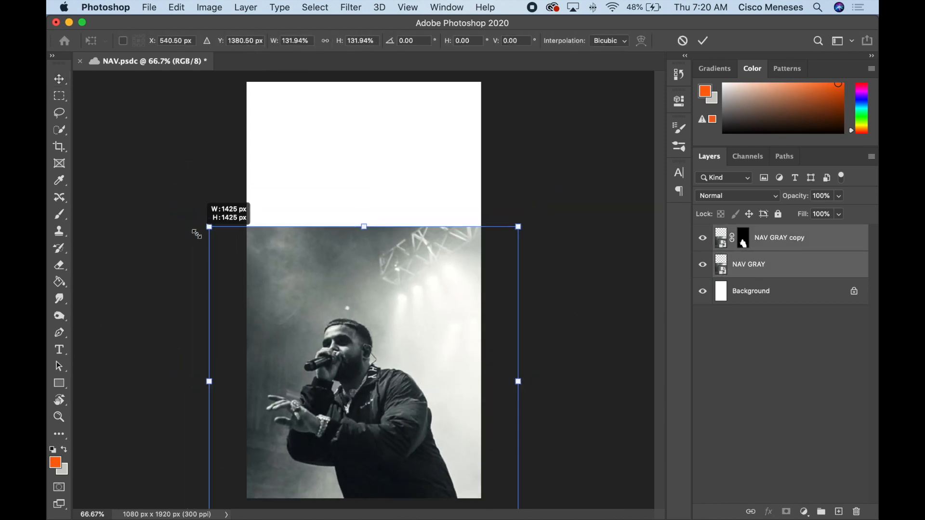
{"action": "left_click_drag", "start_coordinate": [380, 388], "coordinate": [354, 359]}
{"action": "left_click_drag", "start_coordinate": [491, 350], "coordinate": [475, 351]}
{"action": "left_click_drag", "start_coordinate": [379, 381], "coordinate": [396, 397]}
{"action": "key", "text": "Return"}
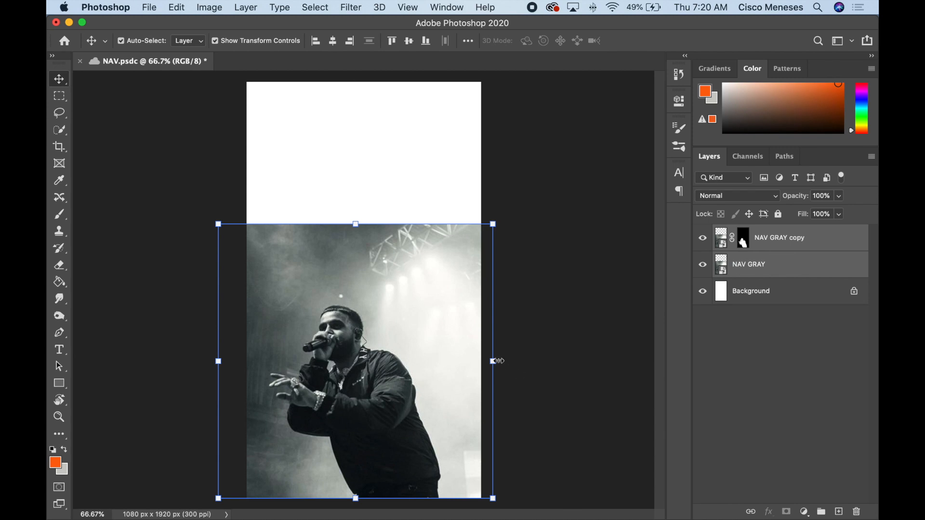
- Scale both NAV GRAY layers to 91.30%, set them on the bottom edge and shift them right so the artist sits right of centre
{"action": "left_click", "coordinate": [561, 363]}
{"action": "left_click", "coordinate": [457, 366]}
{"action": "left_click", "coordinate": [348, 360], "text": "shift"}
{"action": "left_click_drag", "start_coordinate": [492, 362], "coordinate": [484, 362]}
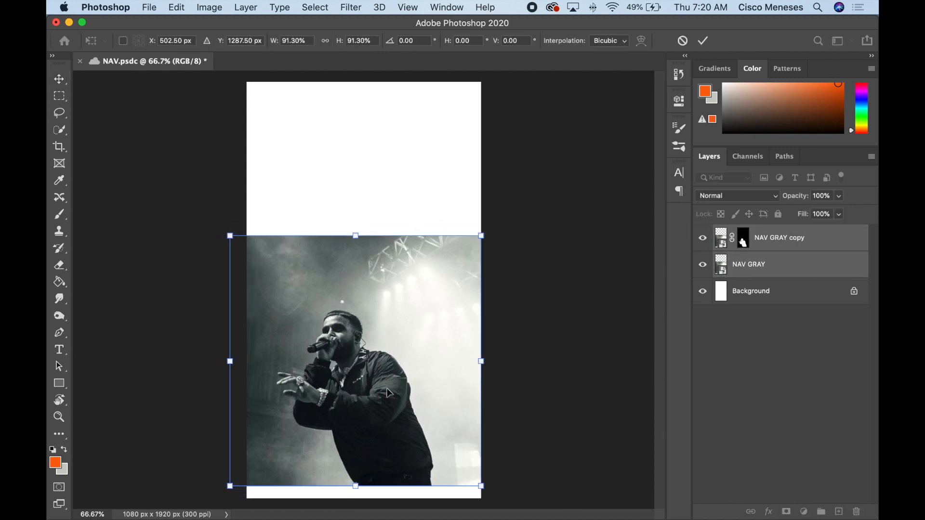
{"action": "left_click_drag", "start_coordinate": [359, 386], "coordinate": [389, 400]}
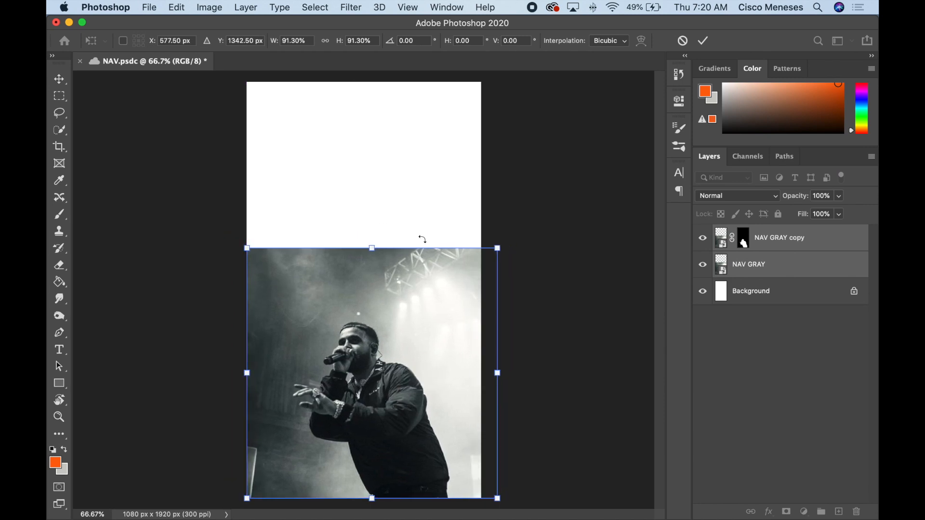
{"action": "left_click_drag", "start_coordinate": [385, 373], "coordinate": [407, 370]}
{"action": "key", "text": "Return"}
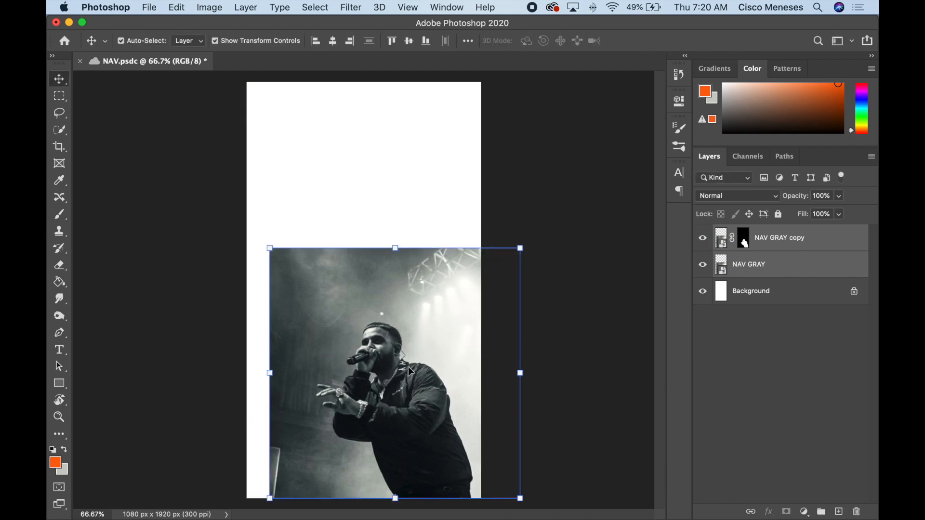
- Switch to Finder and preview several of the candidate images in the Photos folder
{"action": "key", "text": "super+Tab"}
{"action": "key", "text": "super+Tab"}
{"action": "key", "text": "super+Tab"}
{"action": "key", "text": "super+shift+Tab"}
{"action": "key", "text": "super+shift+Tab"}
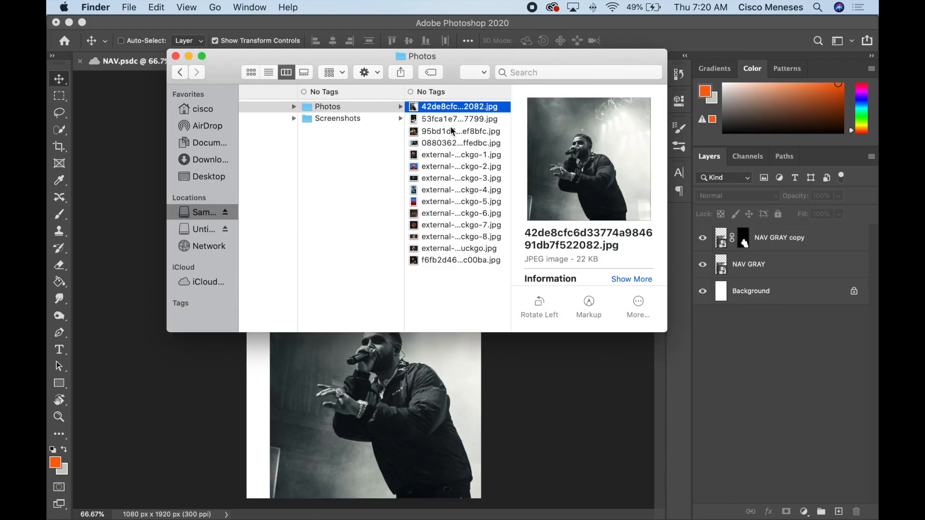
{"action": "key", "text": "Down"}
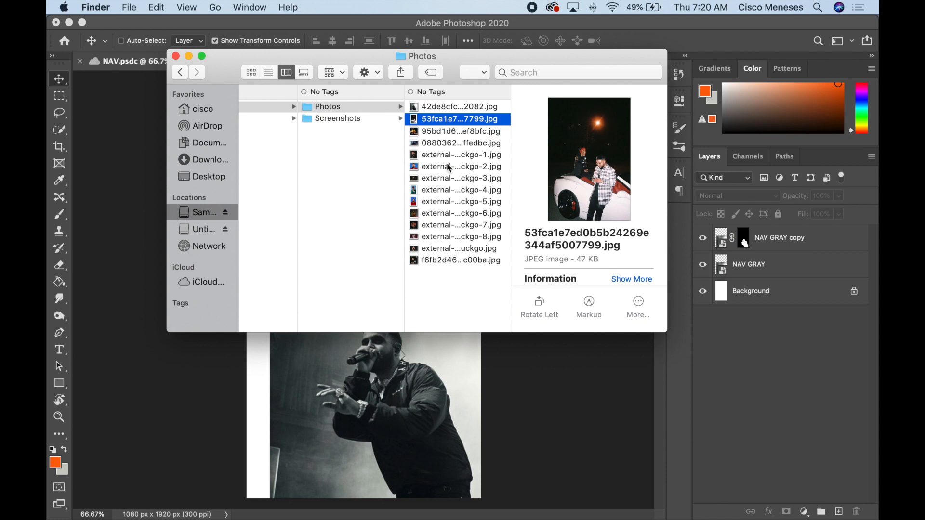
{"action": "left_click", "coordinate": [446, 175]}
{"action": "left_click", "coordinate": [448, 214]}
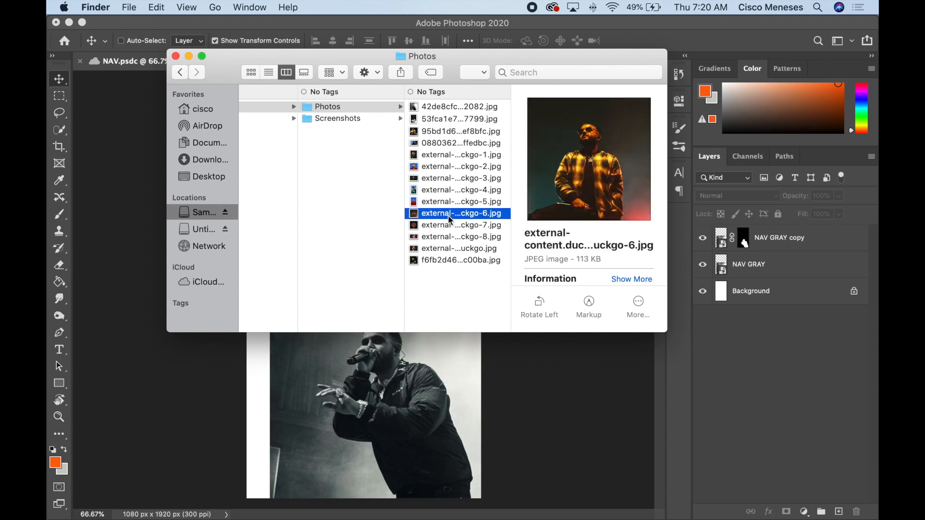
{"action": "key", "text": "Up"}
{"action": "key", "text": "Up"}
{"action": "key", "text": "Up"}
{"action": "key", "text": "Up"}
{"action": "key", "text": "Up"}
- Switch to Chrome and download the purple-sky Toronto skyline reflected in water and the turned-off billboard photo from Unsplash
{"action": "key", "text": "super+Tab"}
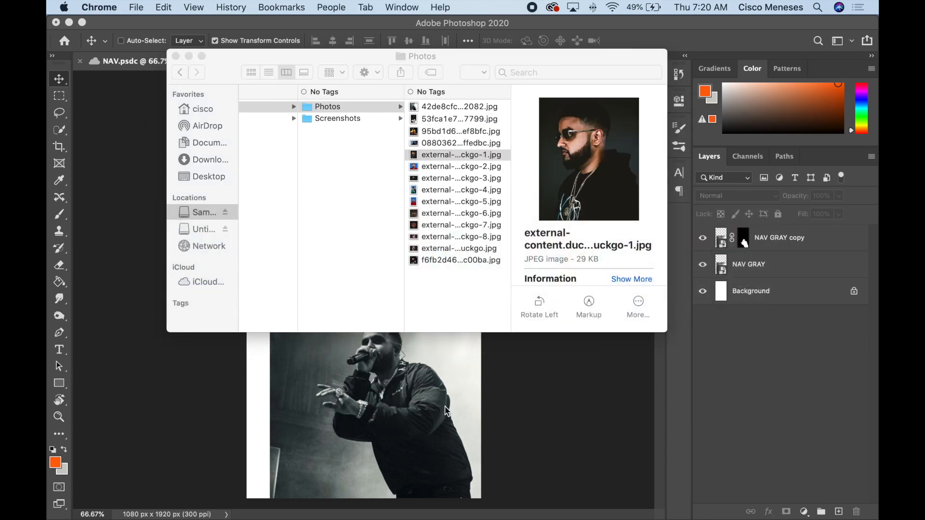
{"action": "left_click", "coordinate": [189, 496]}
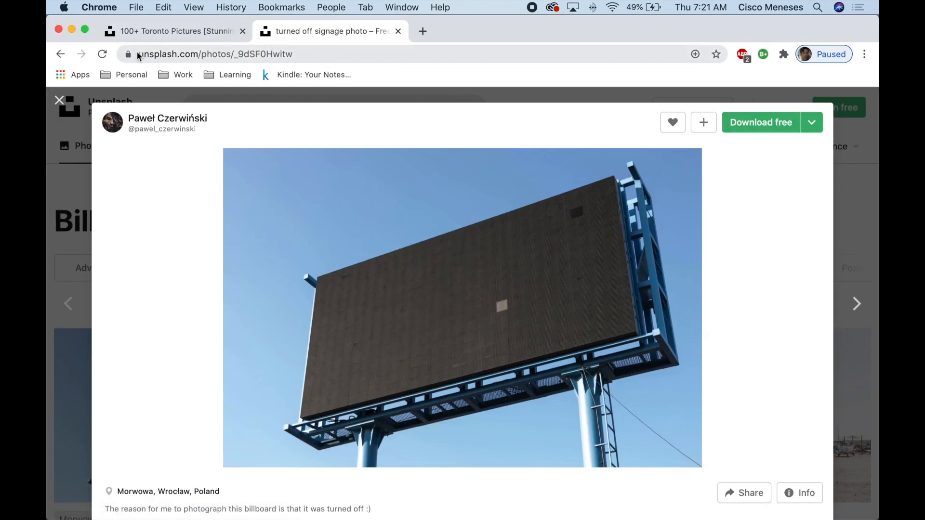
{"action": "left_click", "coordinate": [157, 30]}
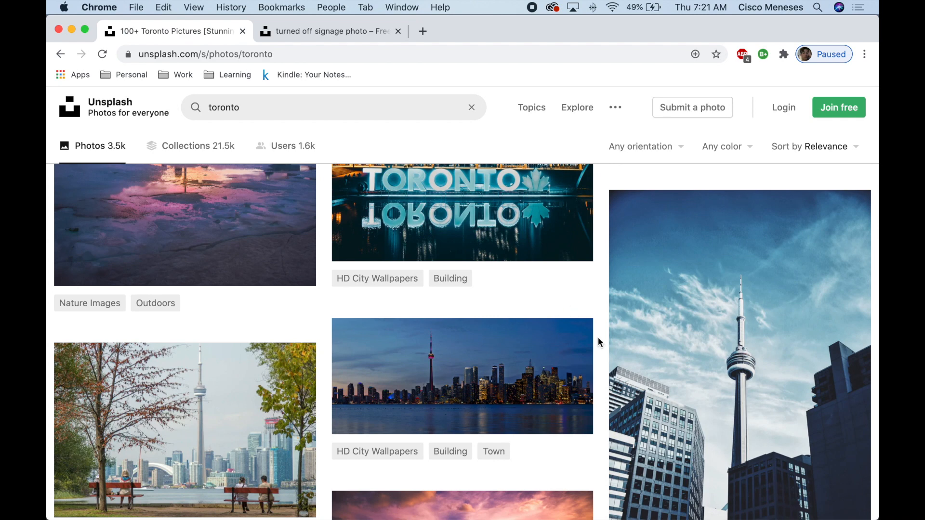
{"action": "scroll", "coordinate": [706, 332], "scroll_direction": "down", "scroll_amount": 15}
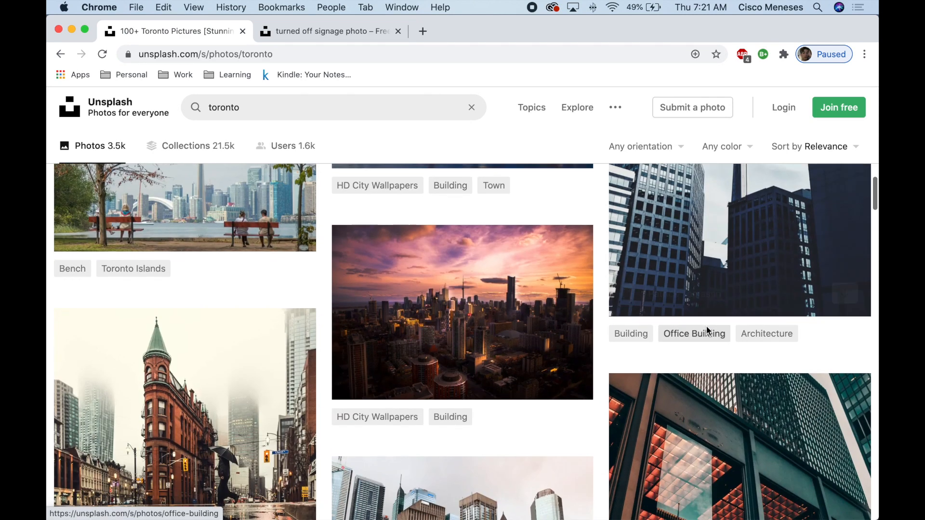
{"action": "scroll", "coordinate": [708, 330], "scroll_direction": "up", "scroll_amount": 1}
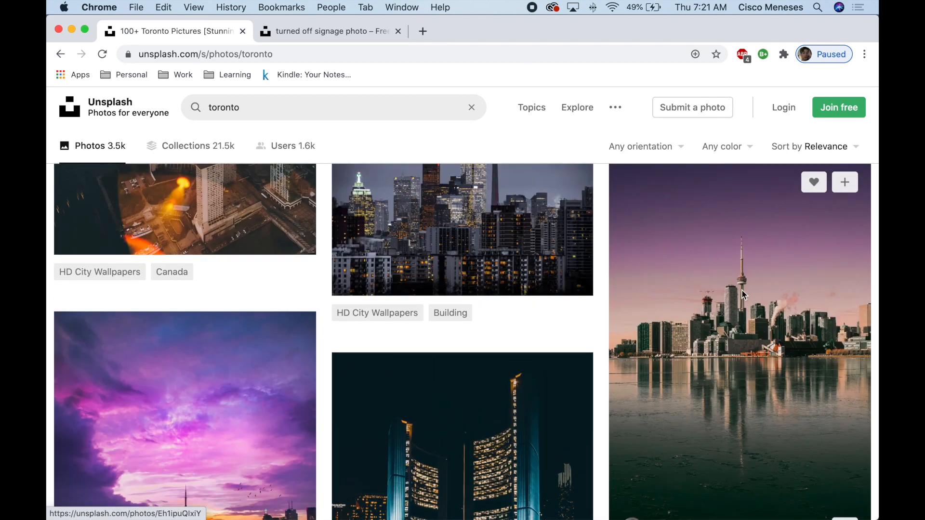
{"action": "scroll", "coordinate": [742, 294], "scroll_direction": "down", "scroll_amount": 8}
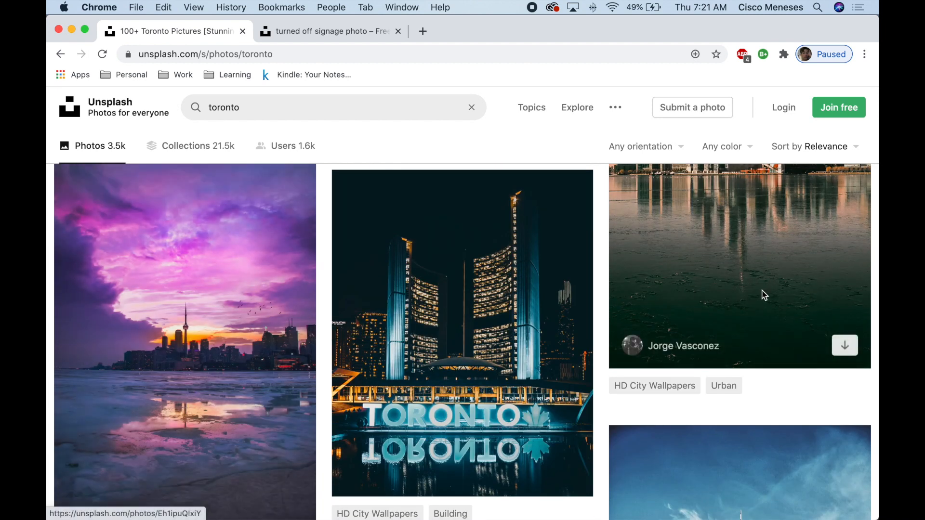
{"action": "scroll", "coordinate": [764, 295], "scroll_direction": "up", "scroll_amount": 4}
{"action": "left_click", "coordinate": [844, 430]}
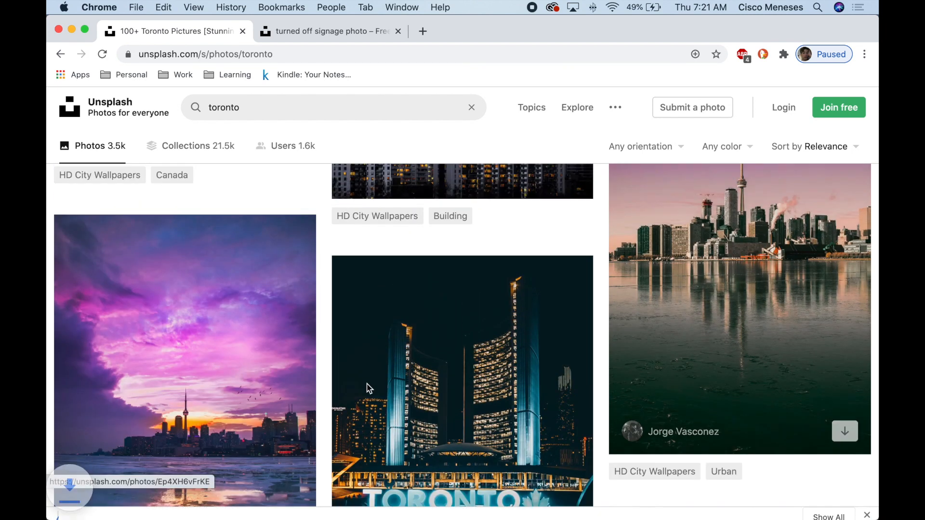
{"action": "left_click", "coordinate": [302, 32]}
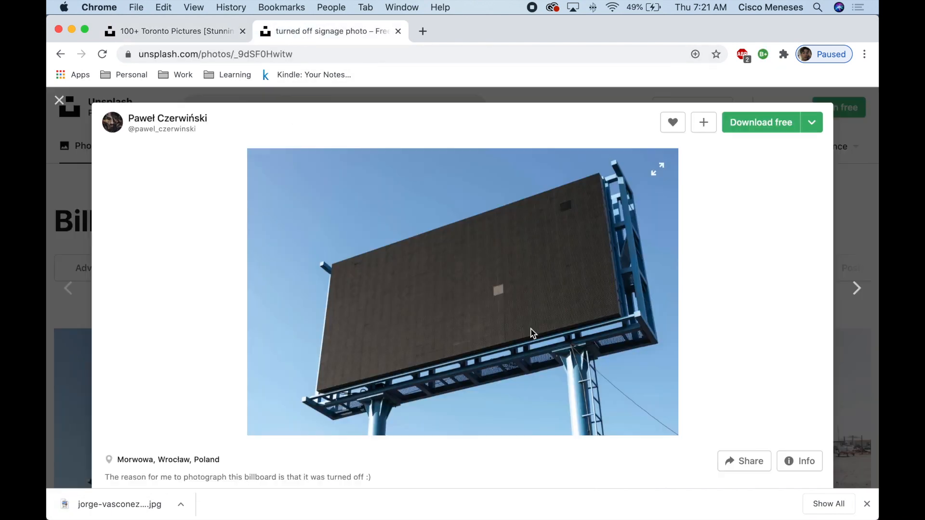
{"action": "left_click", "coordinate": [760, 124]}
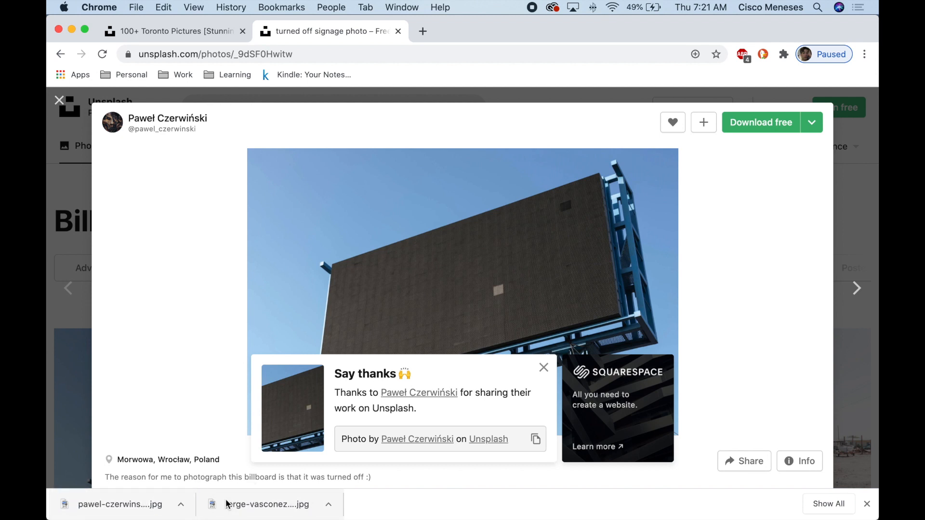
- Place the downloaded skyline photo in the Photoshop poster, order it directly above the Background layer and name it Toronto
{"action": "key", "text": "super+Tab"}
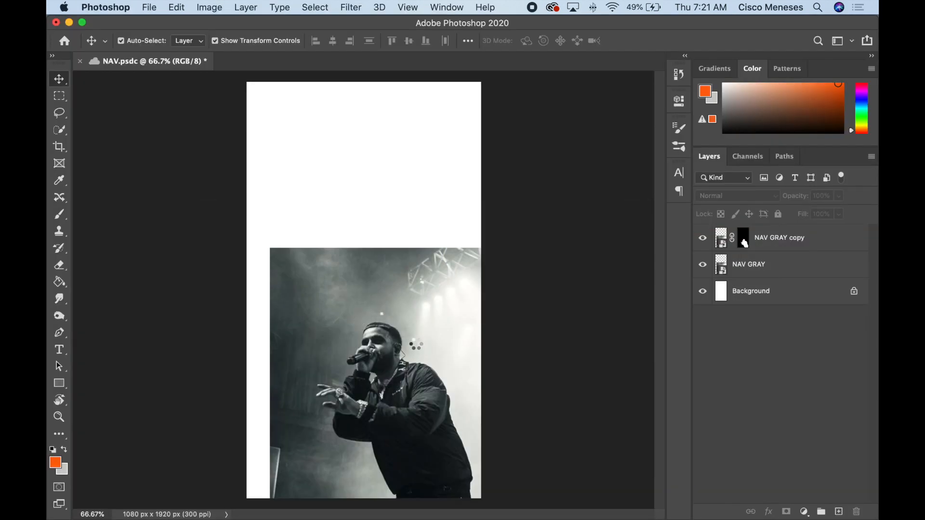
{"action": "mouse_move", "coordinate": [418, 323]}
{"action": "left_mouse_down"}
{"action": "mouse_move", "coordinate": [417, 308]}
{"action": "mouse_move", "coordinate": [420, 339]}
{"action": "left_mouse_up"}
{"action": "left_click_drag", "start_coordinate": [763, 301], "coordinate": [765, 297]}
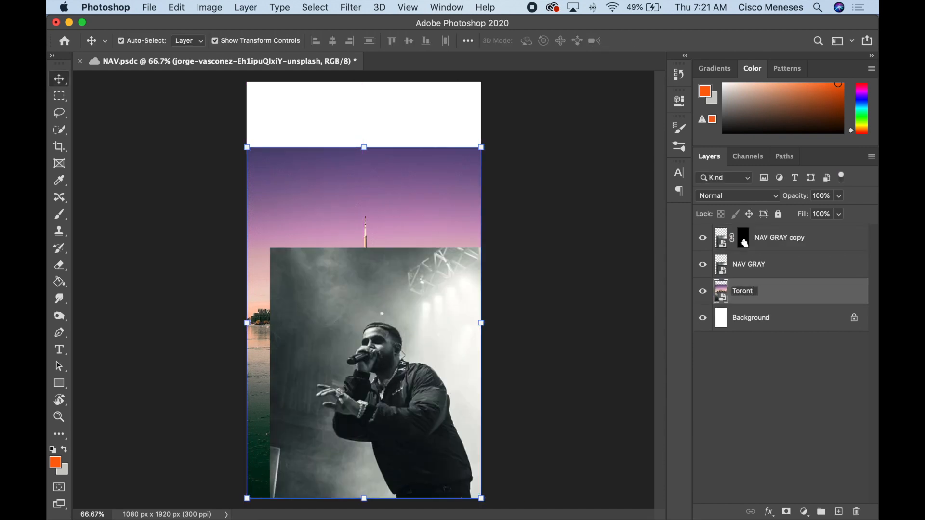
- Place the downloaded billboard photo in the poster, bring it to the top of the layer stack and name it billboard
{"action": "key", "text": "super+Tab"}
{"action": "key", "text": "super+Tab"}
{"action": "left_click_drag", "start_coordinate": [123, 504], "coordinate": [336, 301]}
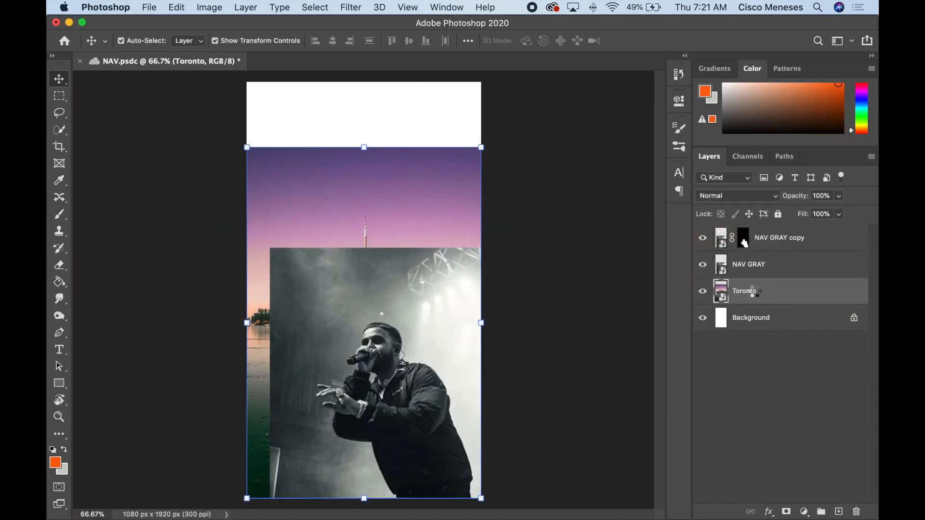
{"action": "left_click_drag", "start_coordinate": [754, 292], "coordinate": [753, 295]}
{"action": "key", "text": "Return"}
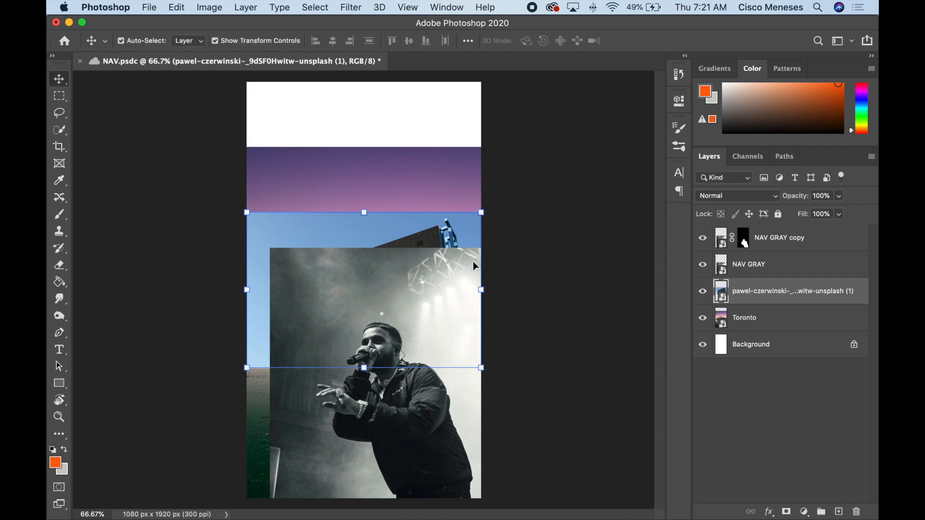
{"action": "key", "text": "super+shift+bracketright"}
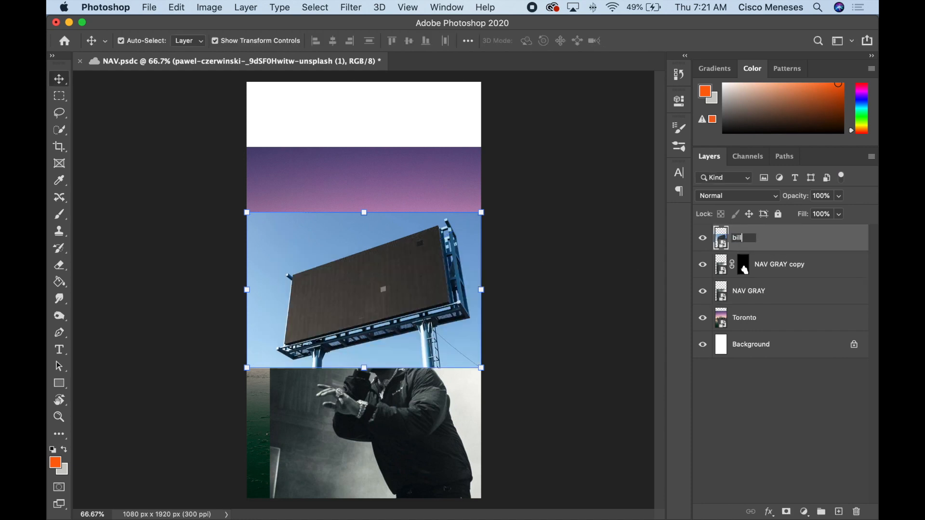
{"action": "key", "text": "Return"}
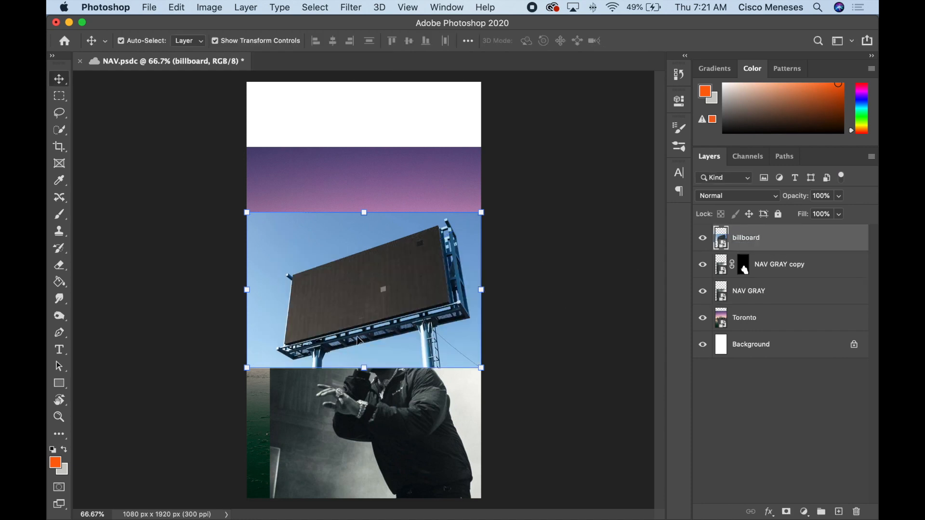
- Hide the NAV GRAY and NAV GRAY copy layers, leaving the billboard, Toronto and Background layers visible
{"action": "left_click", "coordinate": [711, 276]}
{"action": "left_click_drag", "start_coordinate": [702, 293], "coordinate": [703, 318]}
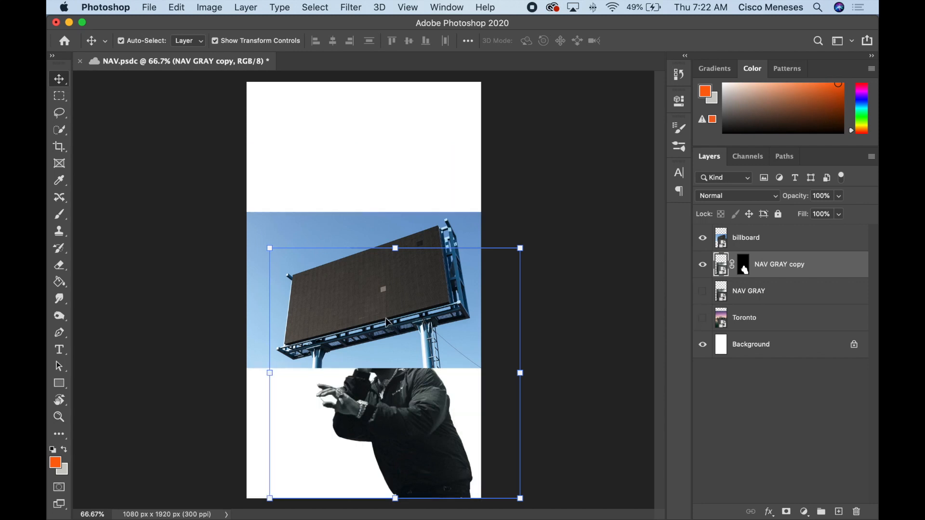
{"action": "left_click", "coordinate": [701, 292]}
{"action": "left_click", "coordinate": [702, 265]}
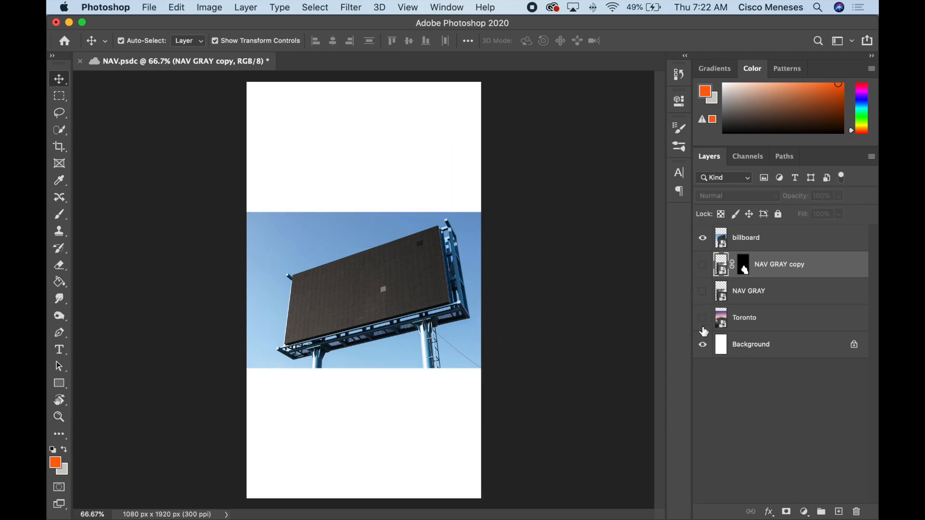
{"action": "left_click", "coordinate": [702, 319]}
- Scale the billboard photo to 5.18% and position it across the lower half of the poster so the whole sign fits
{"action": "left_click_drag", "start_coordinate": [391, 322], "coordinate": [280, 397]}
{"action": "key", "text": "ctrl+t"}
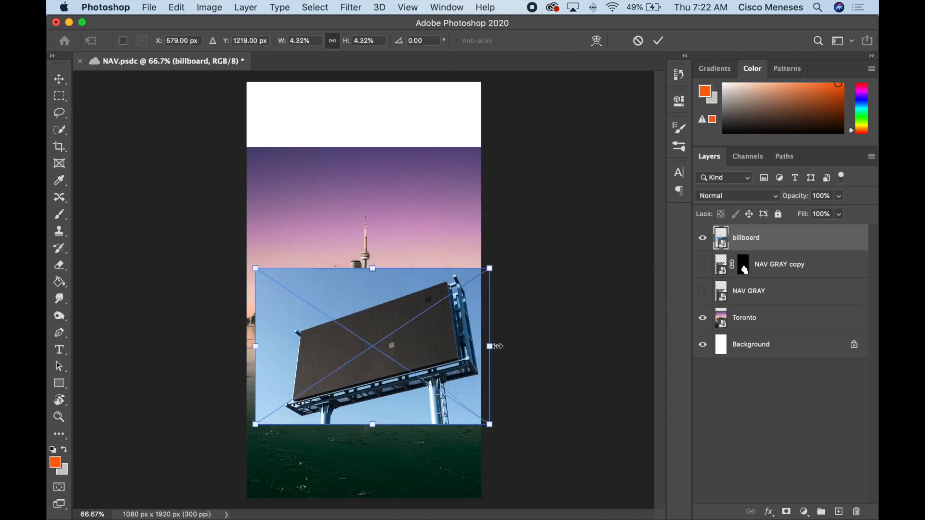
{"action": "left_click_drag", "start_coordinate": [372, 268], "coordinate": [372, 245]}
{"action": "left_click_drag", "start_coordinate": [441, 333], "coordinate": [409, 342]}
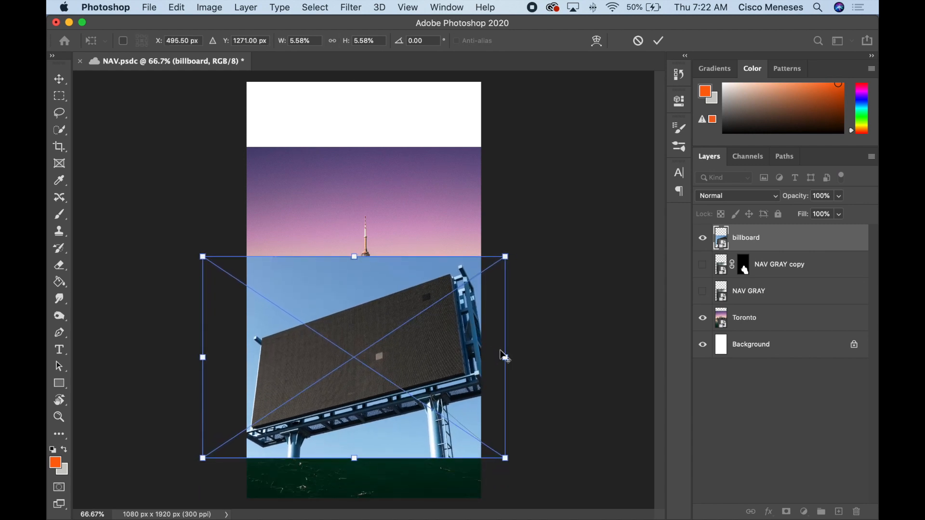
{"action": "left_click_drag", "start_coordinate": [504, 358], "coordinate": [488, 351]}
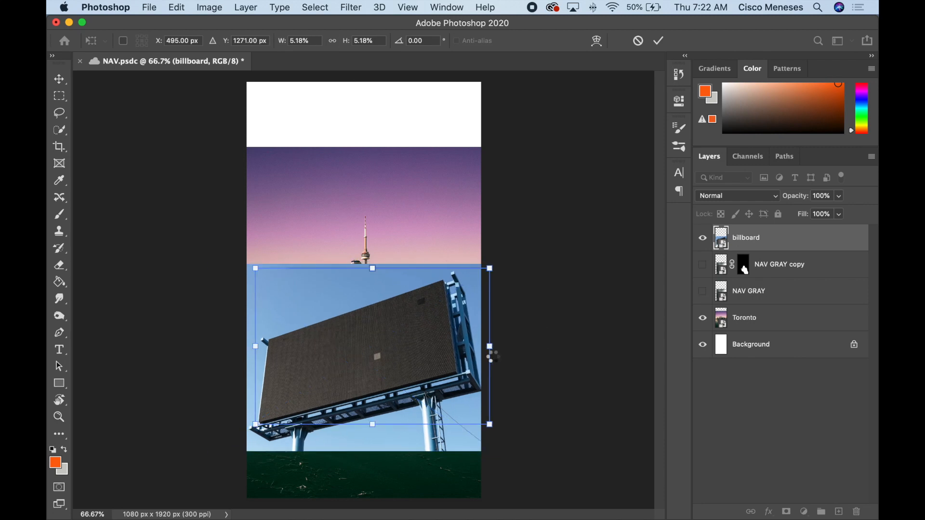
{"action": "key", "text": "Return"}
- Select the billboard structure on the billboard layer with the Select Subject command
{"action": "left_click", "coordinate": [397, 228]}
{"action": "left_click", "coordinate": [403, 366]}
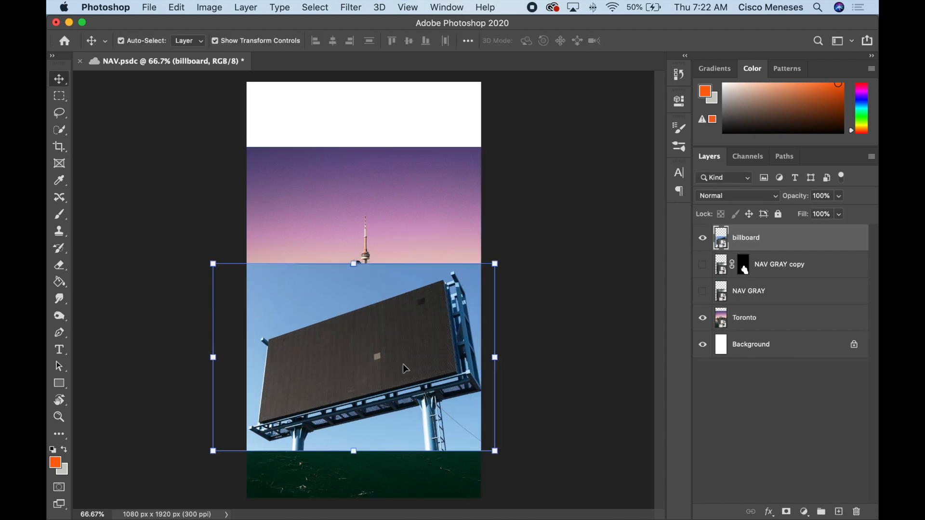
{"action": "left_click", "coordinate": [316, 7]}
{"action": "left_click", "coordinate": [332, 167]}
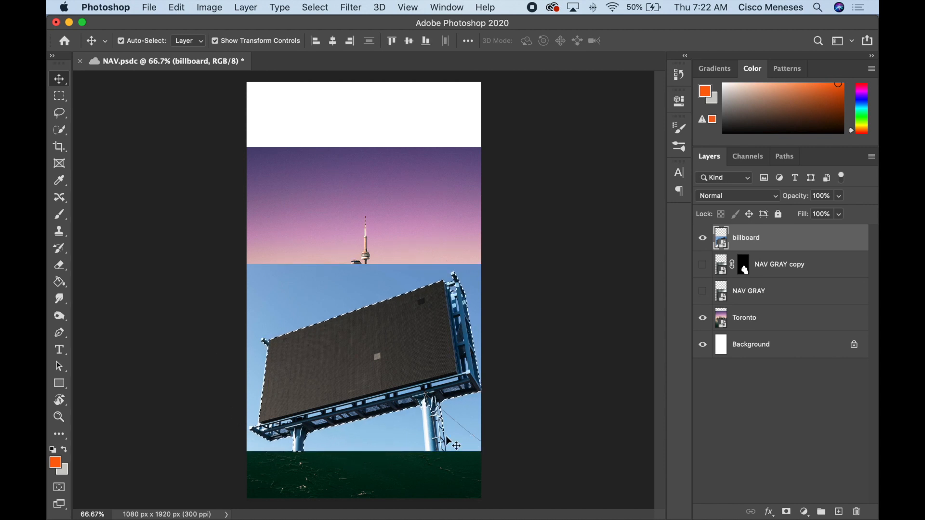
- Subtract the sky gap between the beams at the billboard frame's upper-right corner from the selection with the Quick Selection tool
{"action": "key", "text": "w"}
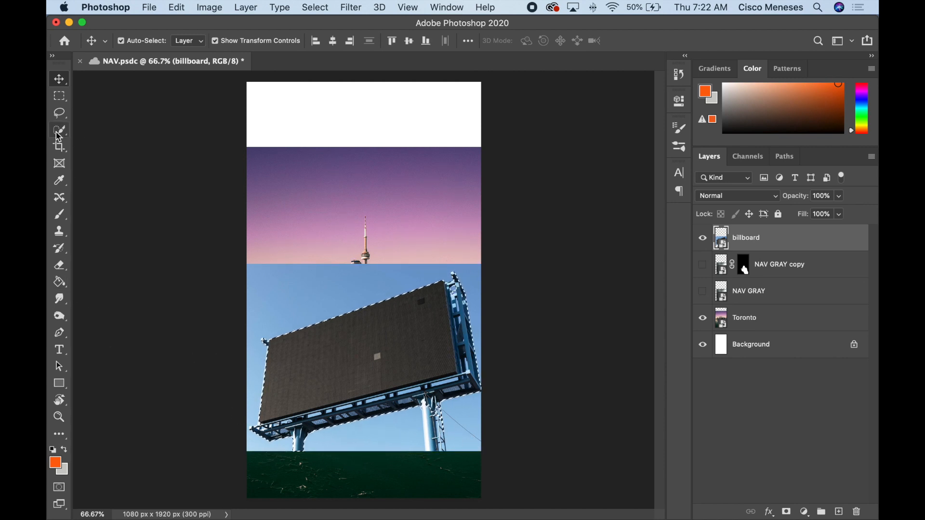
{"action": "scroll", "coordinate": [426, 297], "scroll_direction": "up", "scroll_amount": 5}
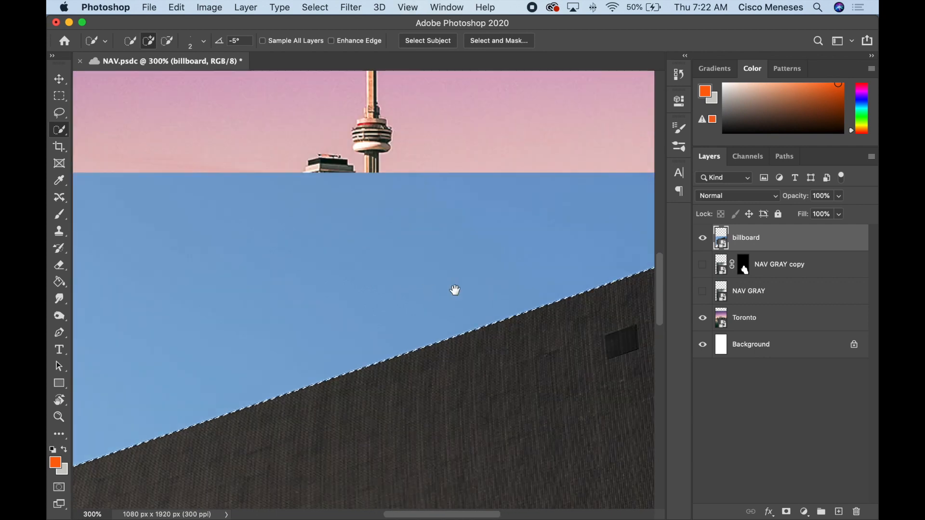
{"action": "scroll", "coordinate": [455, 290], "scroll_direction": "right", "scroll_amount": 6}
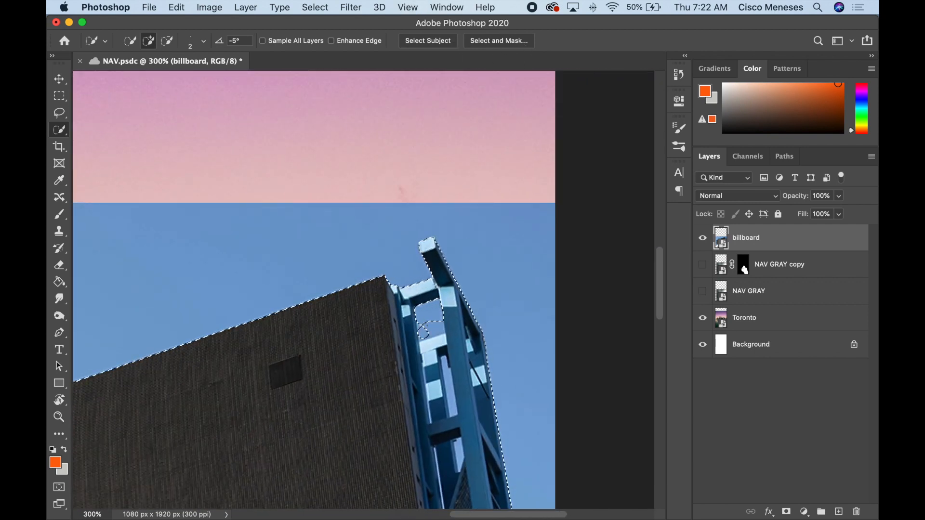
{"action": "key", "text": "alt"}
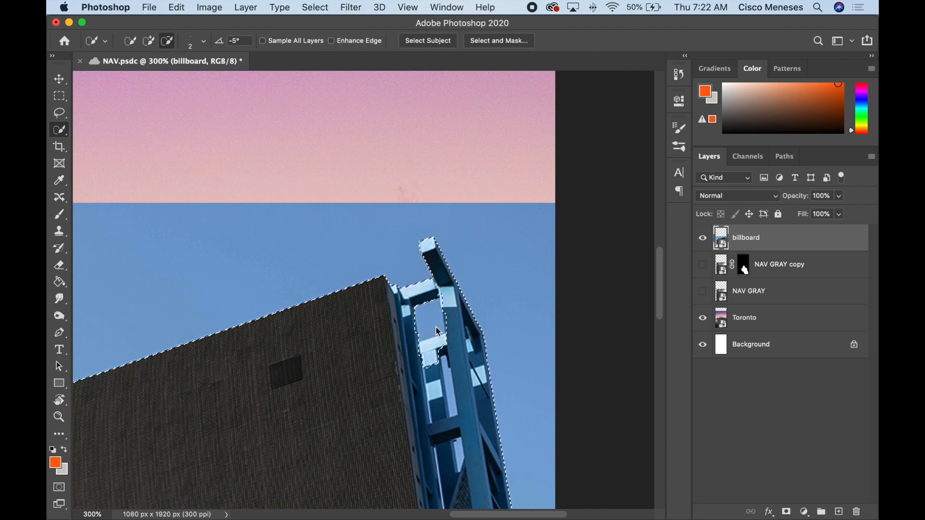
{"action": "left_click", "coordinate": [437, 331], "text": "alt"}
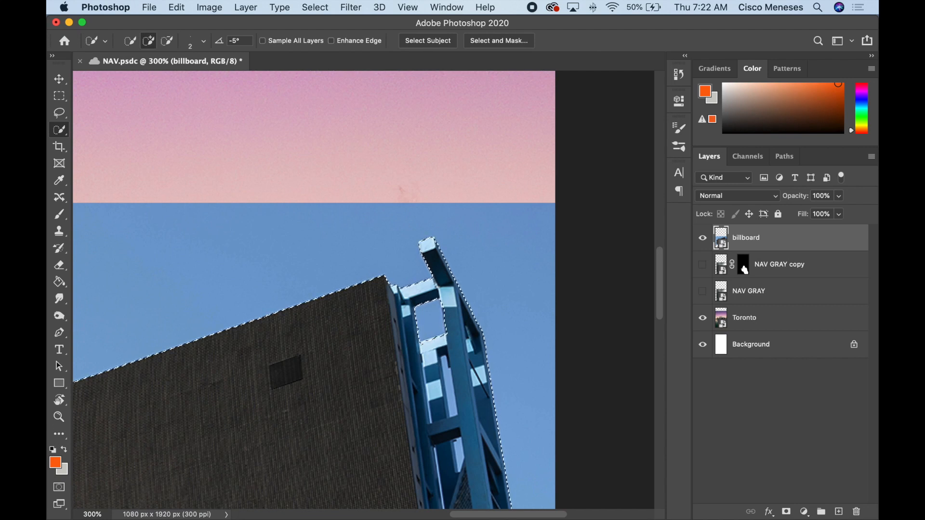
- Extend the billboard selection down the upper part of the right support pole with the Quick Selection tool
{"action": "scroll", "coordinate": [313, 289], "scroll_direction": "down", "scroll_amount": 10}
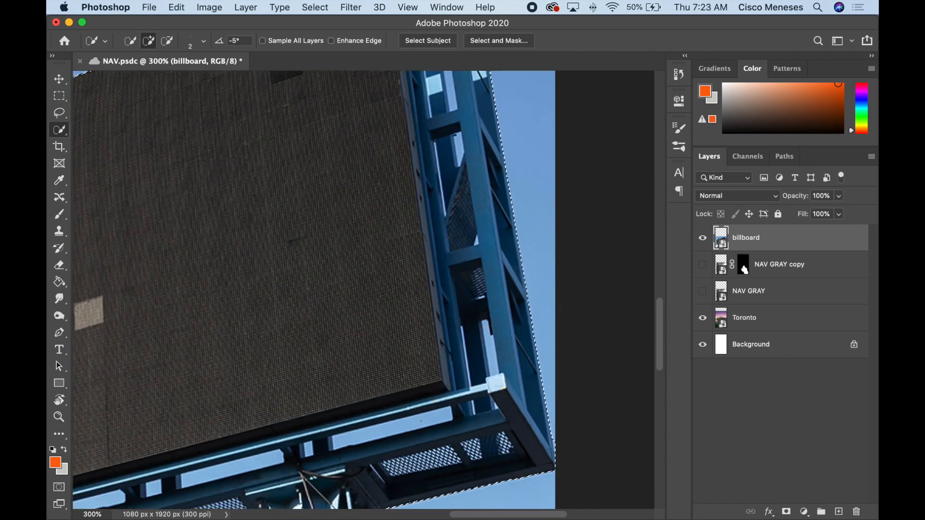
{"action": "scroll", "coordinate": [313, 289], "scroll_direction": "down", "scroll_amount": 10}
{"action": "scroll", "coordinate": [313, 289], "scroll_direction": "up", "scroll_amount": 2}
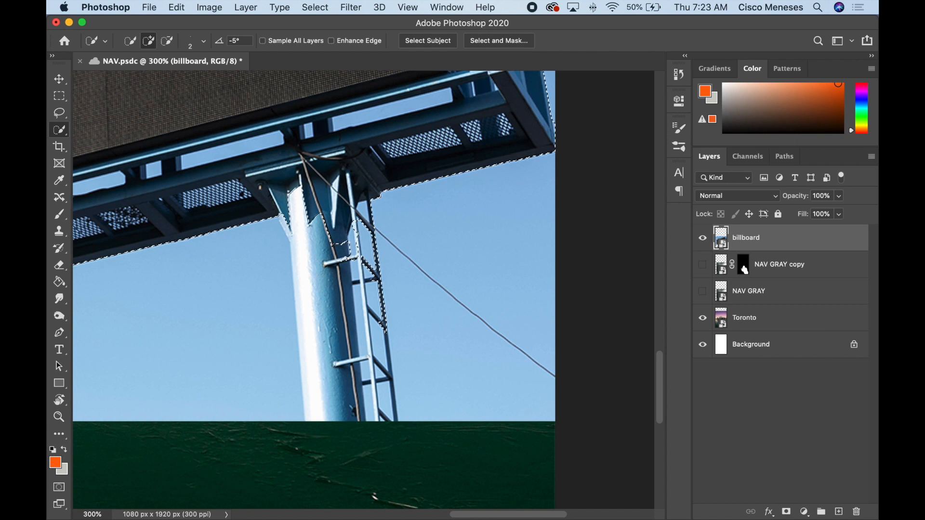
{"action": "left_click", "coordinate": [341, 249]}
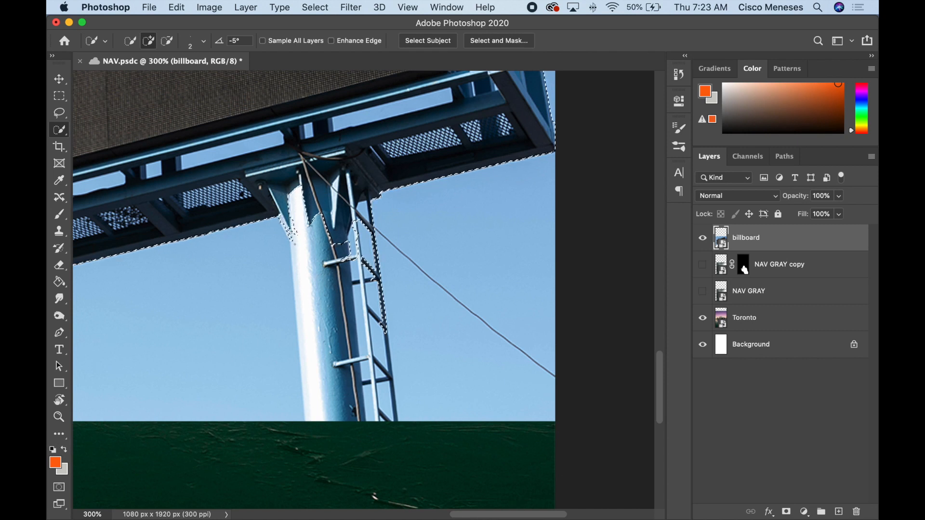
{"action": "left_click_drag", "start_coordinate": [294, 262], "coordinate": [297, 300]}
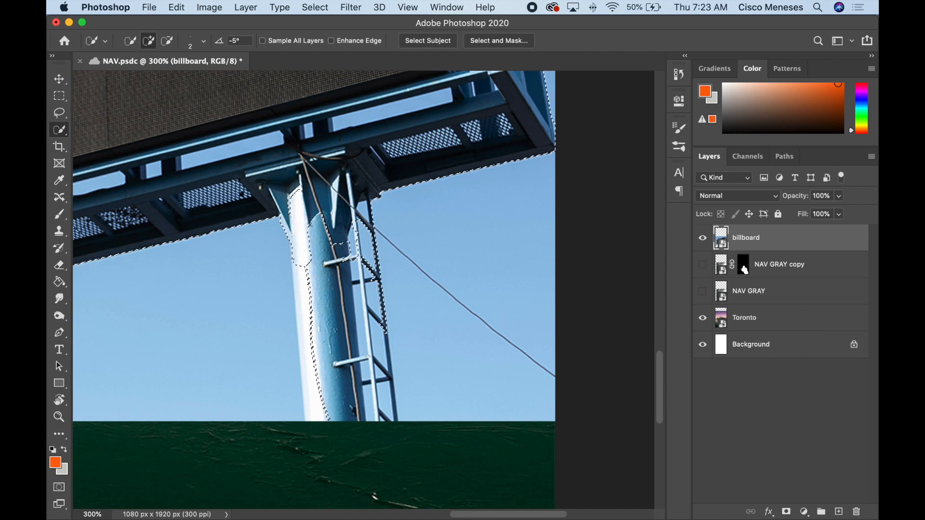
- Add the rest of the right support pole down to the photo's lower edge to the selection with the Lasso tool
{"action": "key", "text": "l"}
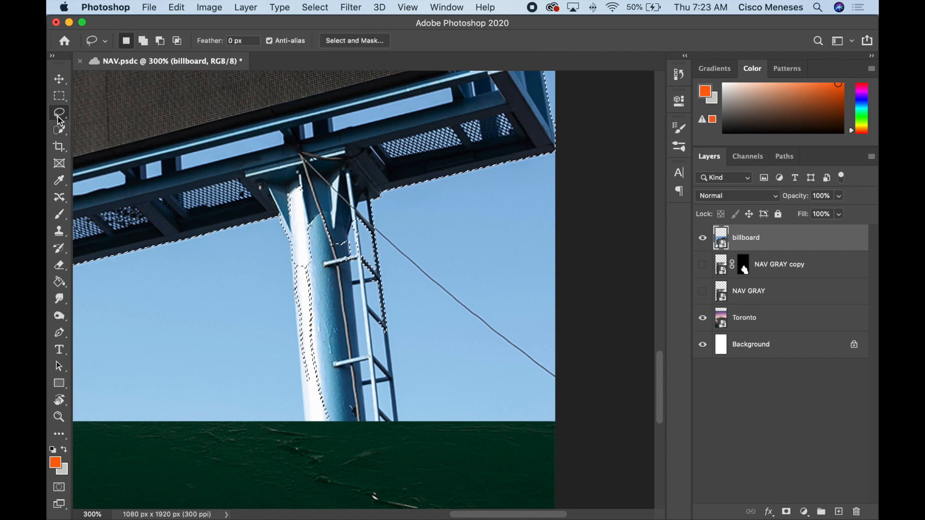
{"action": "left_click", "coordinate": [143, 41]}
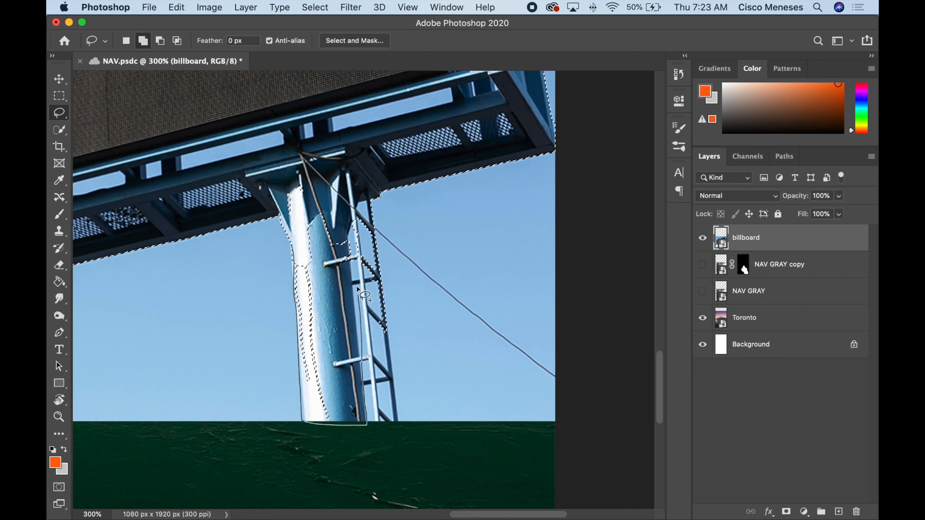
{"action": "left_click_drag", "start_coordinate": [364, 199], "coordinate": [329, 210]}
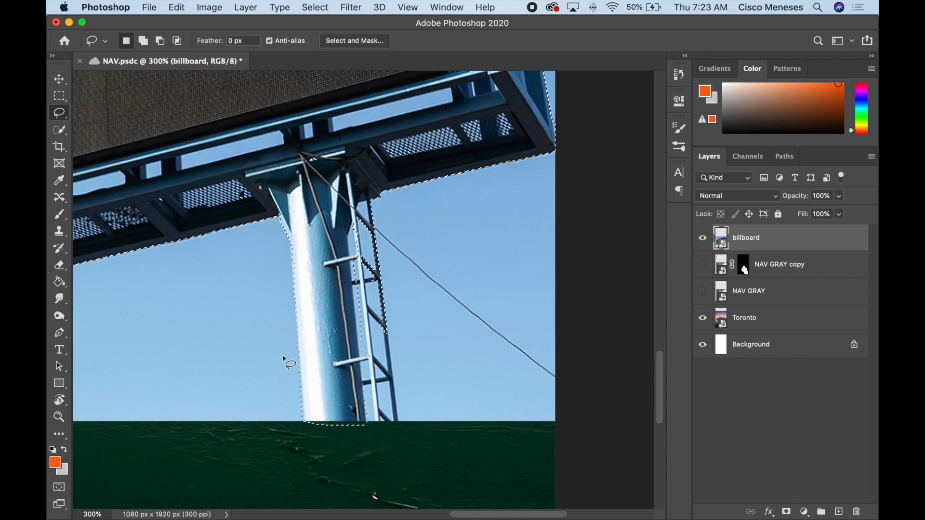
- Refine the selection along the right pole's edges and remove the ladder beside it with the Quick Selection tool
{"action": "key", "text": "w"}
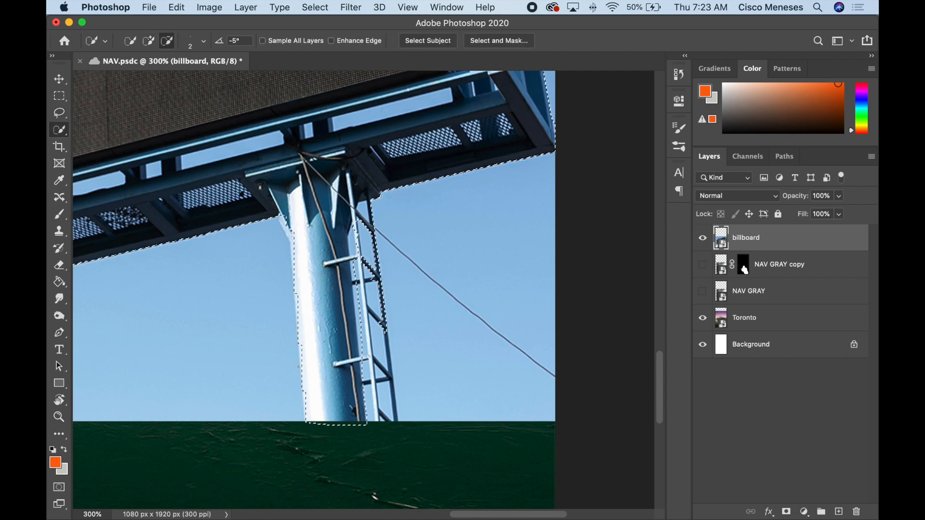
{"action": "left_click", "coordinate": [148, 41]}
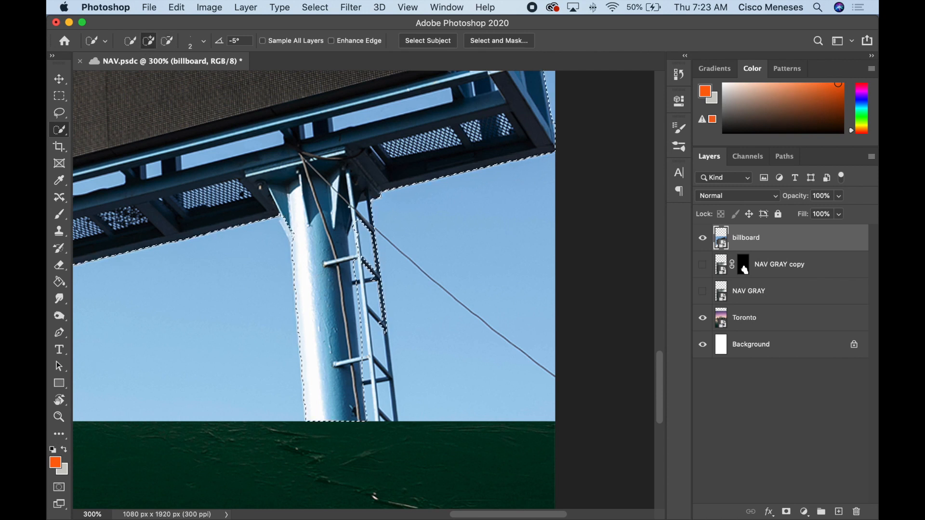
{"action": "key", "text": "alt"}
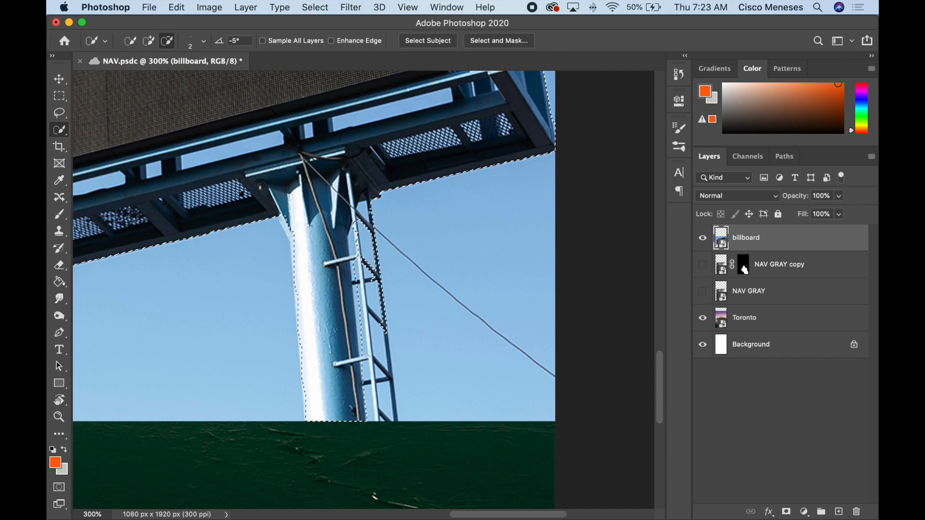
{"action": "mouse_move", "coordinate": [369, 211]}
{"action": "left_mouse_down"}
{"action": "mouse_move", "coordinate": [378, 289]}
{"action": "mouse_move", "coordinate": [373, 232]}
{"action": "left_mouse_up"}
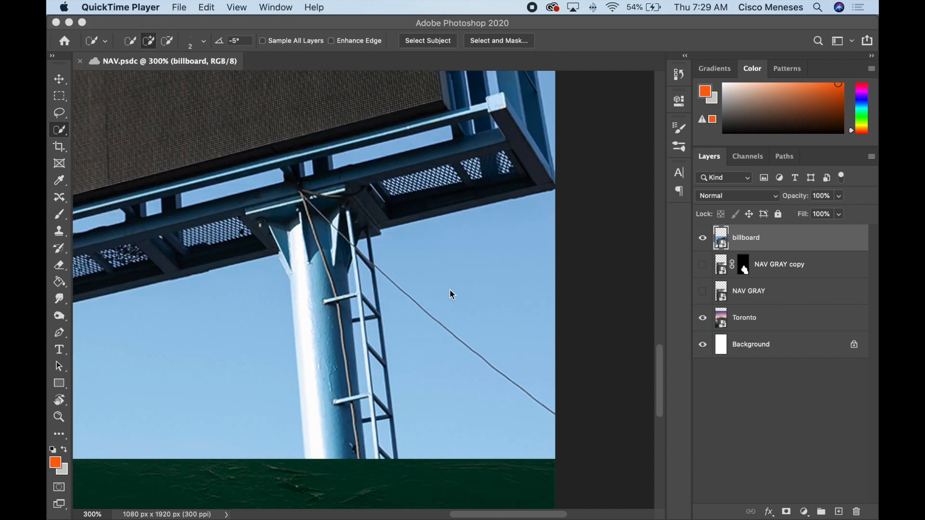
{"action": "scroll", "coordinate": [371, 282], "scroll_direction": "up", "scroll_amount": 3}
{"action": "scroll", "coordinate": [357, 275], "scroll_direction": "down", "scroll_amount": 3}
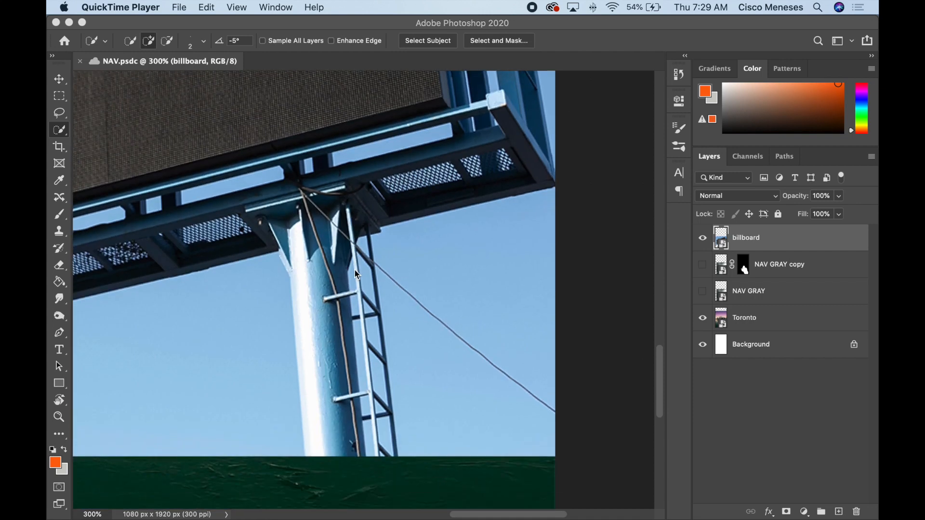
{"action": "left_click", "coordinate": [59, 78]}
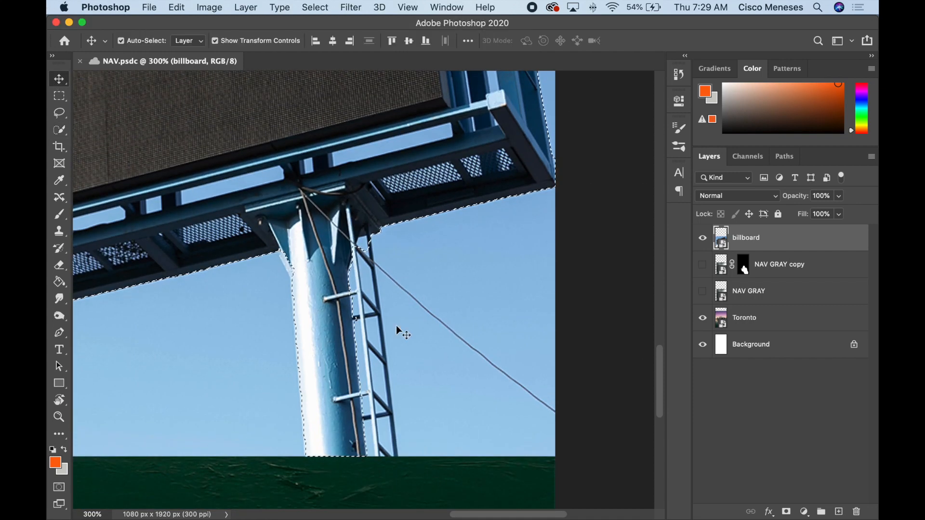
{"action": "left_click", "coordinate": [58, 131]}
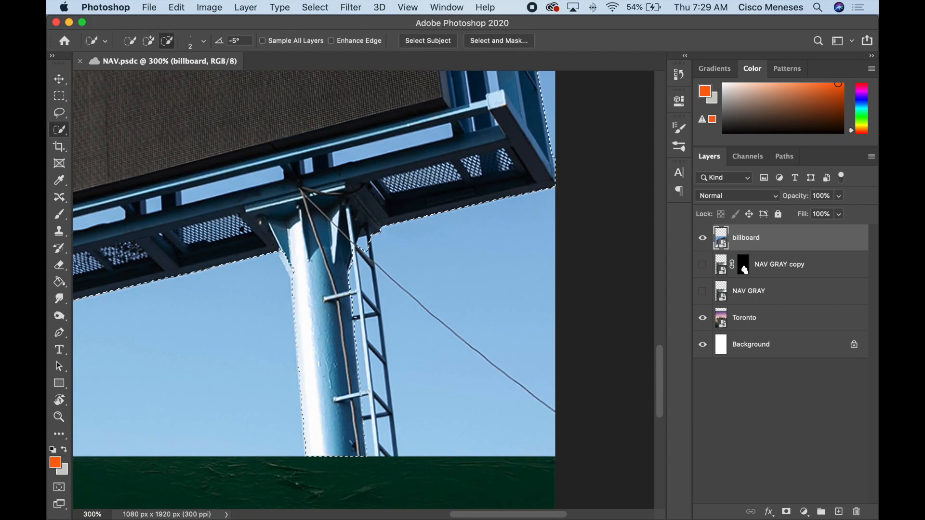
{"action": "key", "text": "alt"}
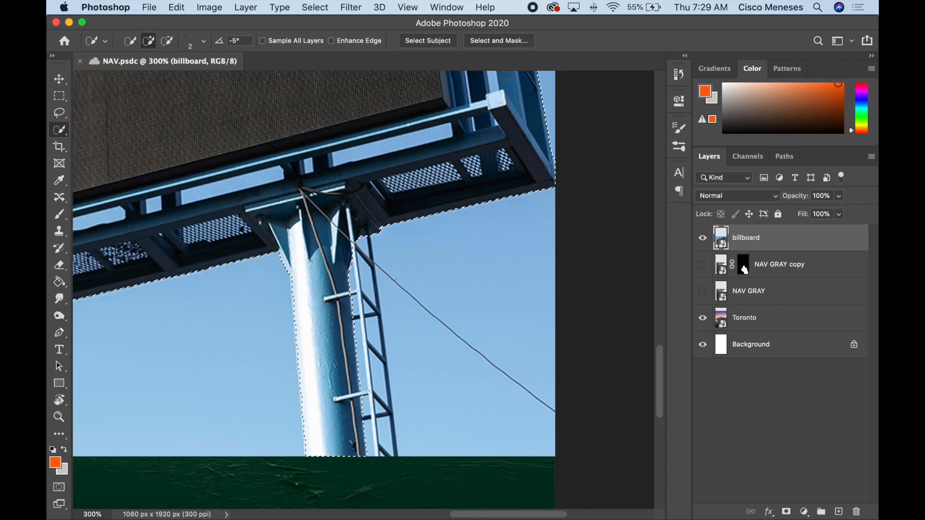
- Add a layer mask to the billboard layer from the selection and move the cutout billboard slightly lower
{"action": "scroll", "coordinate": [313, 299], "scroll_direction": "down", "scroll_amount": 5}
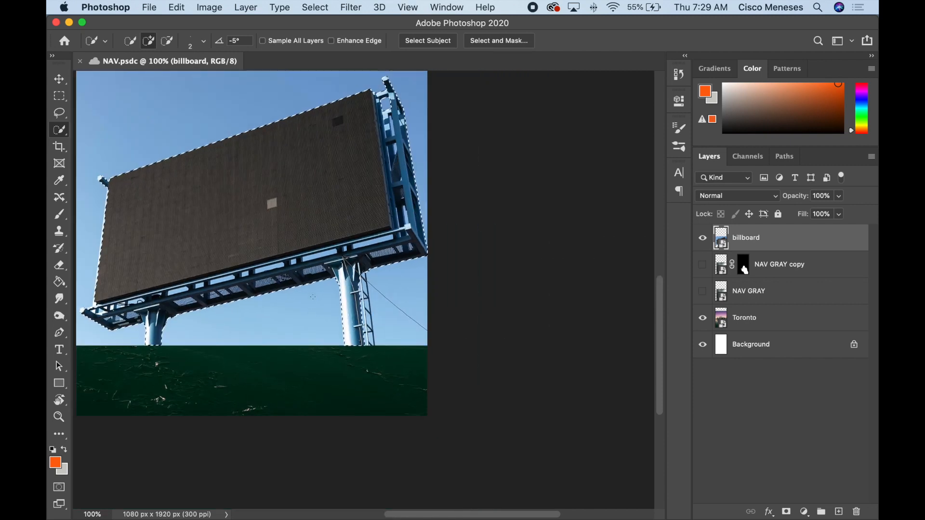
{"action": "scroll", "coordinate": [313, 296], "scroll_direction": "down", "scroll_amount": 1}
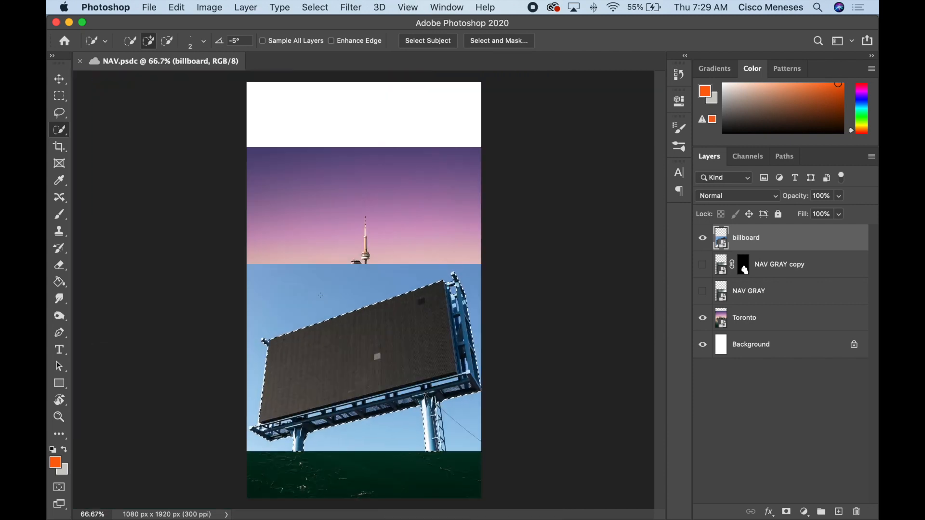
{"action": "left_click", "coordinate": [788, 512]}
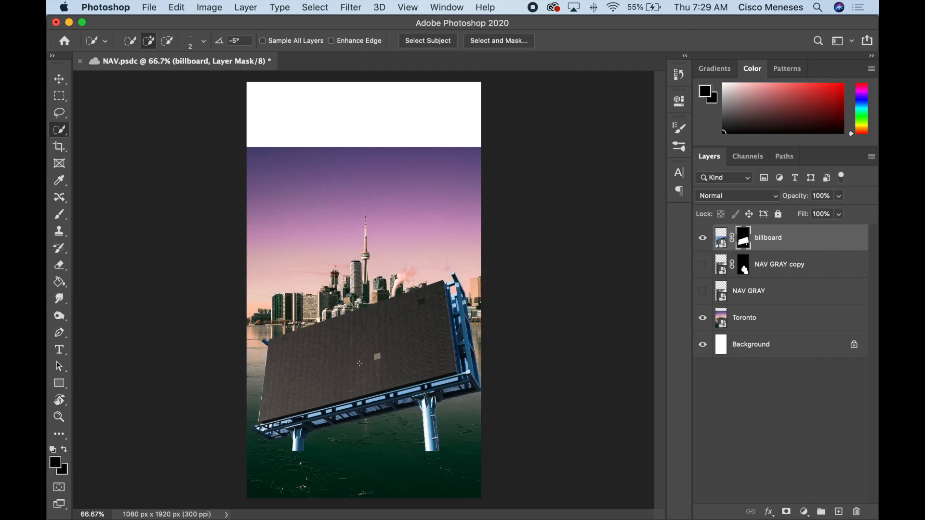
{"action": "key", "text": "v"}
{"action": "left_click_drag", "start_coordinate": [407, 356], "coordinate": [388, 373]}
- Scale the Toronto photo to 20.42% and move it lower so the skyline rises above the billboard and fills the poster
{"action": "left_click", "coordinate": [369, 230]}
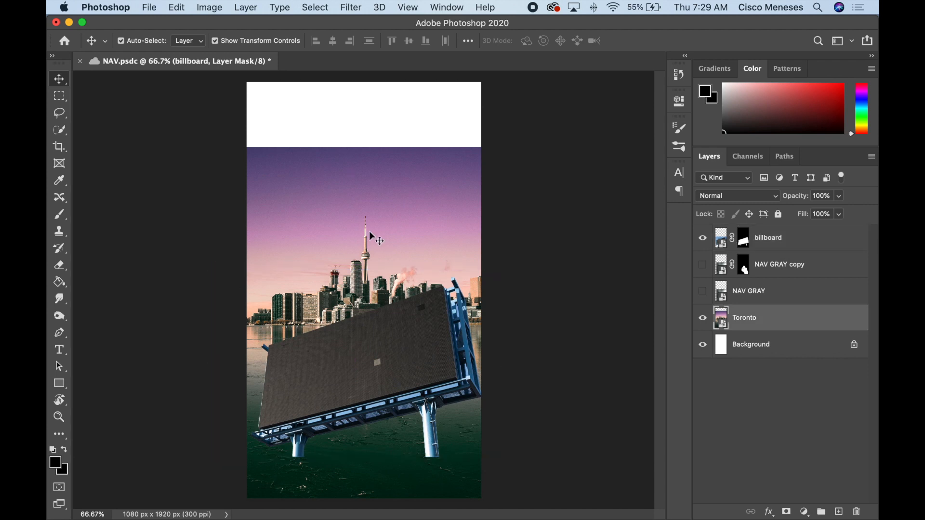
{"action": "left_click", "coordinate": [482, 323]}
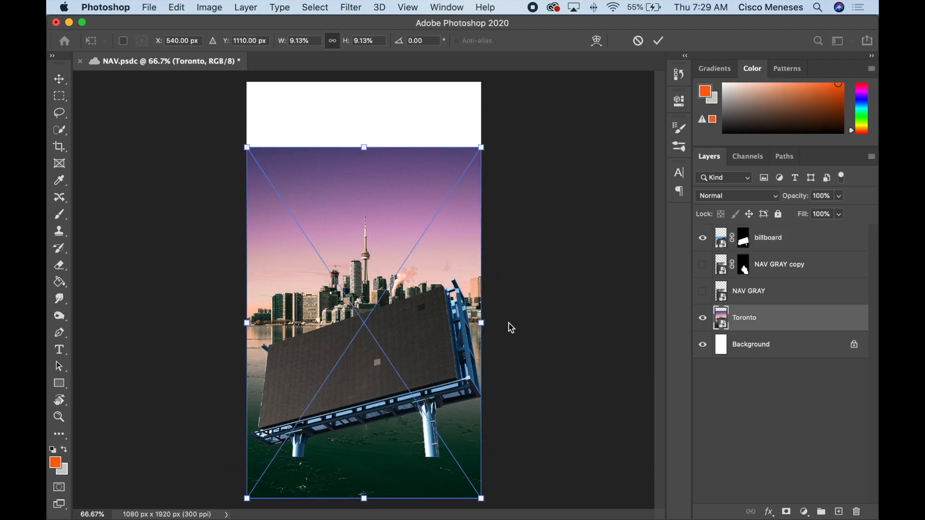
{"action": "mouse_move", "coordinate": [482, 323]}
{"action": "left_mouse_down"}
{"action": "mouse_move", "coordinate": [503, 320]}
{"action": "mouse_move", "coordinate": [483, 323]}
{"action": "left_mouse_up"}
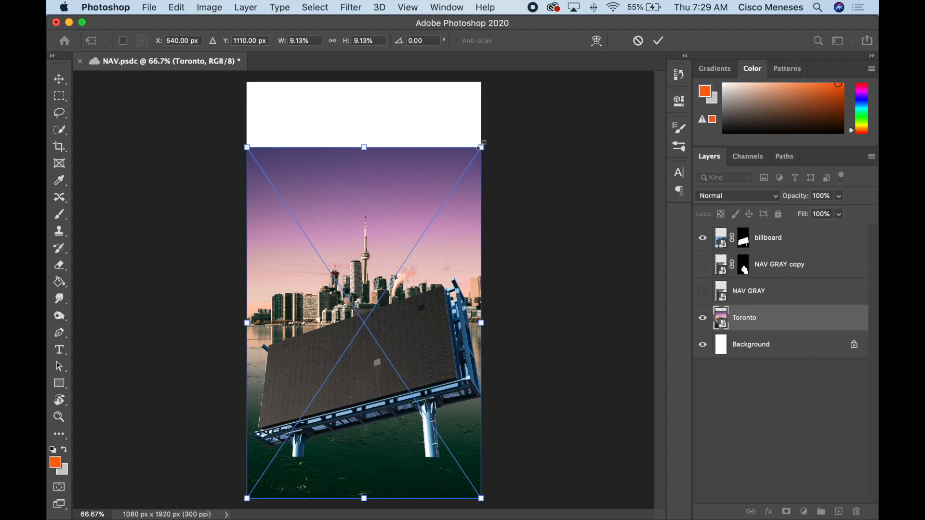
{"action": "left_click_drag", "start_coordinate": [480, 145], "coordinate": [612, 174]}
{"action": "key", "text": "super+z"}
{"action": "left_click_drag", "start_coordinate": [481, 148], "coordinate": [501, 153]}
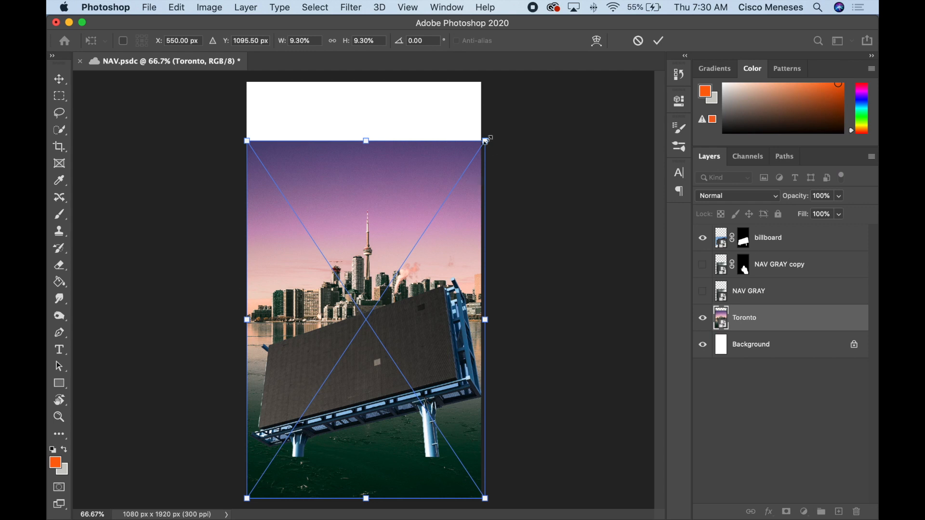
{"action": "left_click_drag", "start_coordinate": [486, 141], "coordinate": [679, 75]}
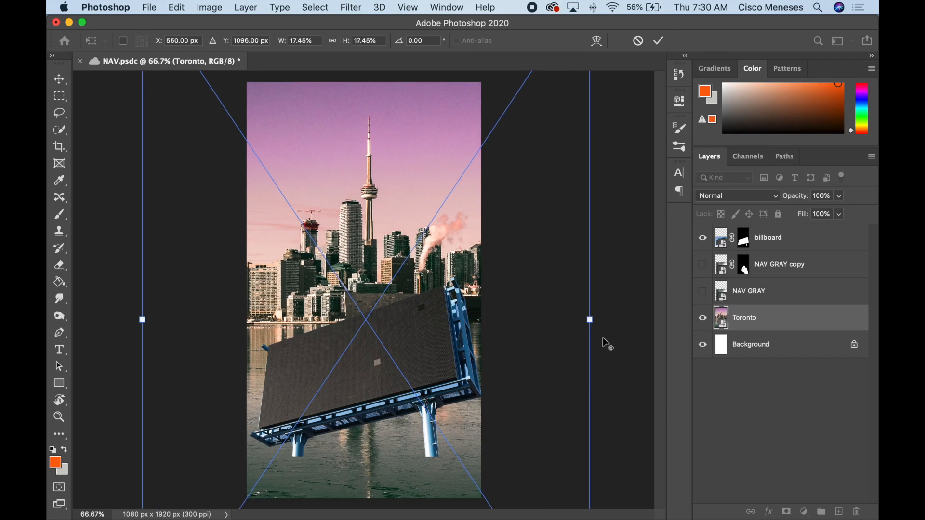
{"action": "left_click_drag", "start_coordinate": [590, 321], "coordinate": [627, 320]}
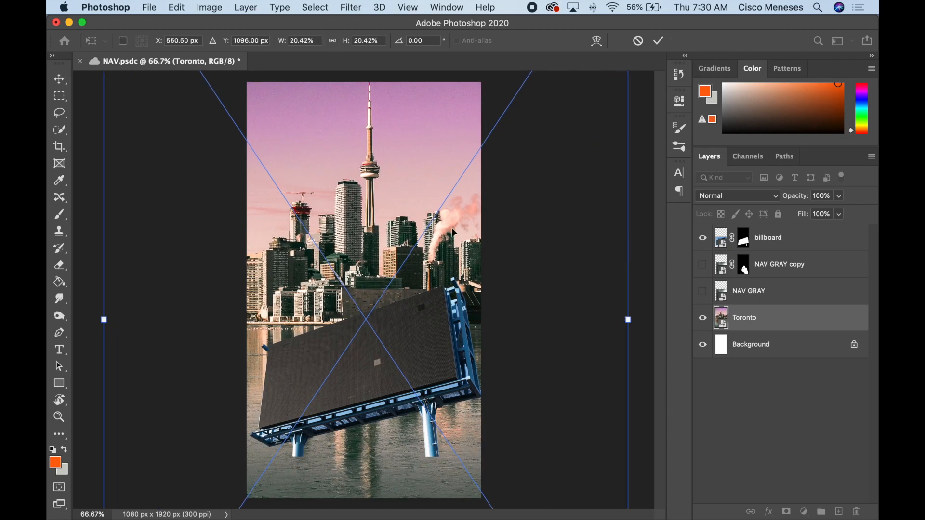
{"action": "left_click_drag", "start_coordinate": [452, 226], "coordinate": [450, 296]}
{"action": "key", "text": "Return"}
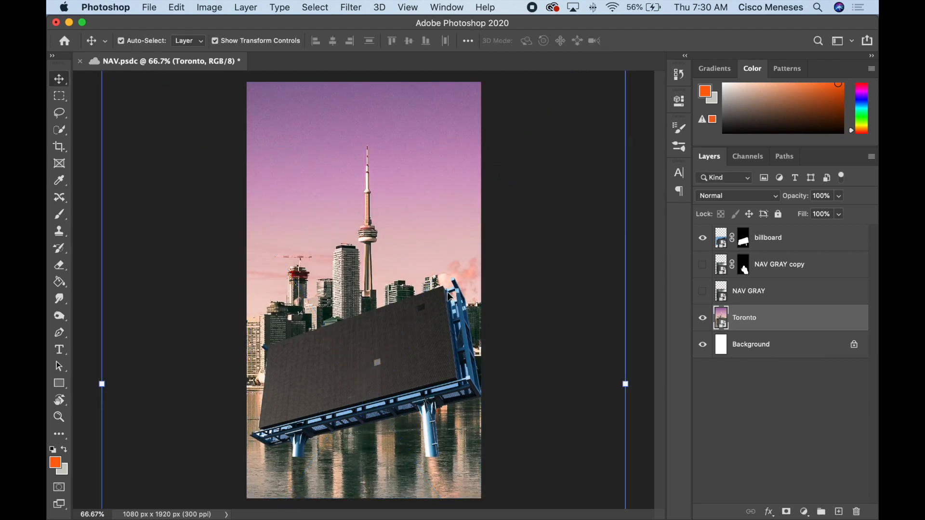
- Nudge the billboard slightly lower over the skyline and leave its layer selected
{"action": "left_click_drag", "start_coordinate": [404, 359], "coordinate": [404, 358]}
{"action": "left_click", "coordinate": [386, 238]}
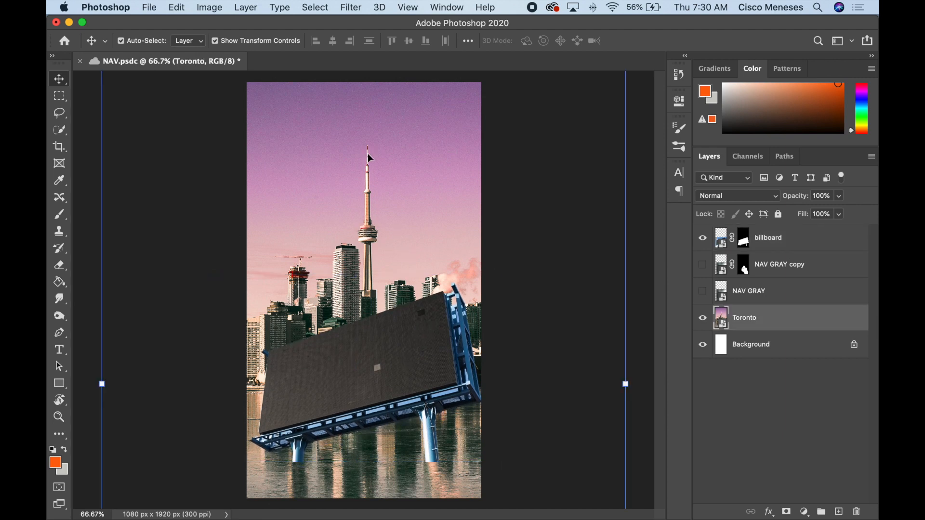
{"action": "left_click", "coordinate": [390, 378]}
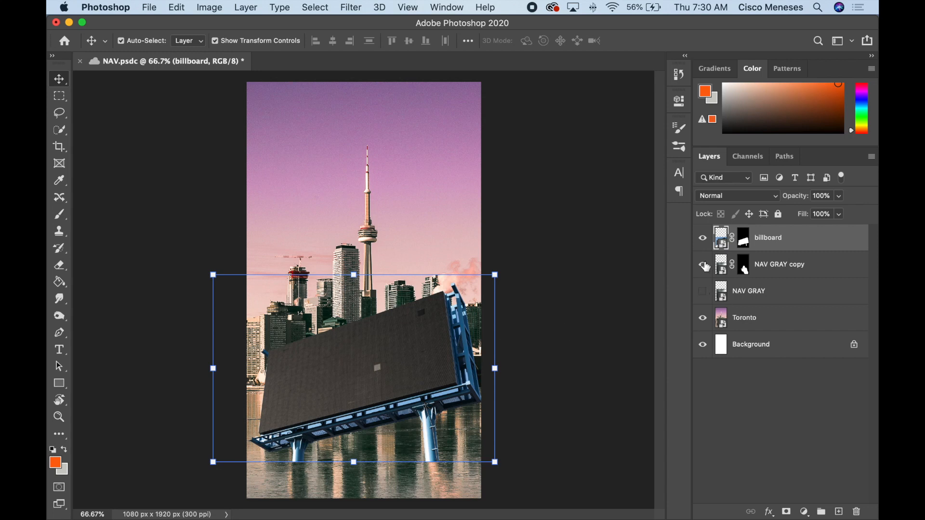
{"action": "left_click_drag", "start_coordinate": [775, 266], "coordinate": [773, 232]}
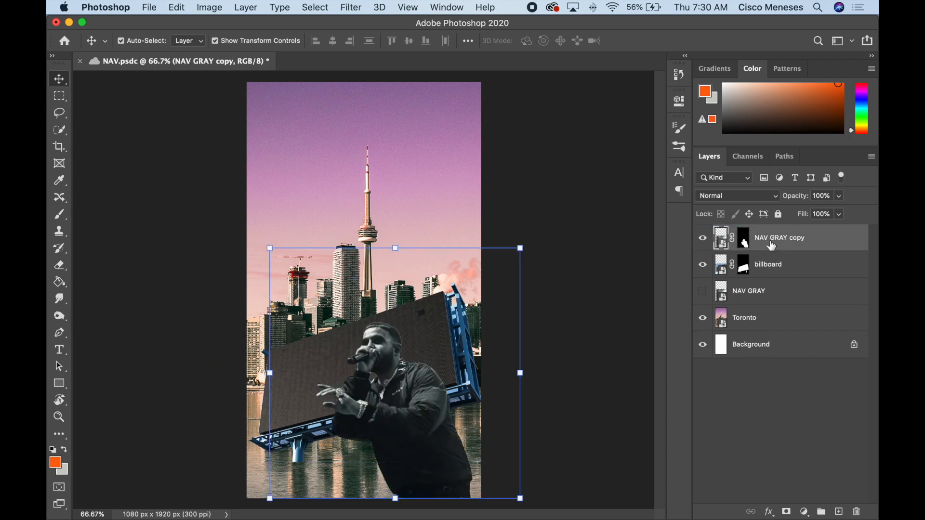
{"action": "left_click_drag", "start_coordinate": [771, 246], "coordinate": [772, 271]}
{"action": "left_click", "coordinate": [702, 264]}
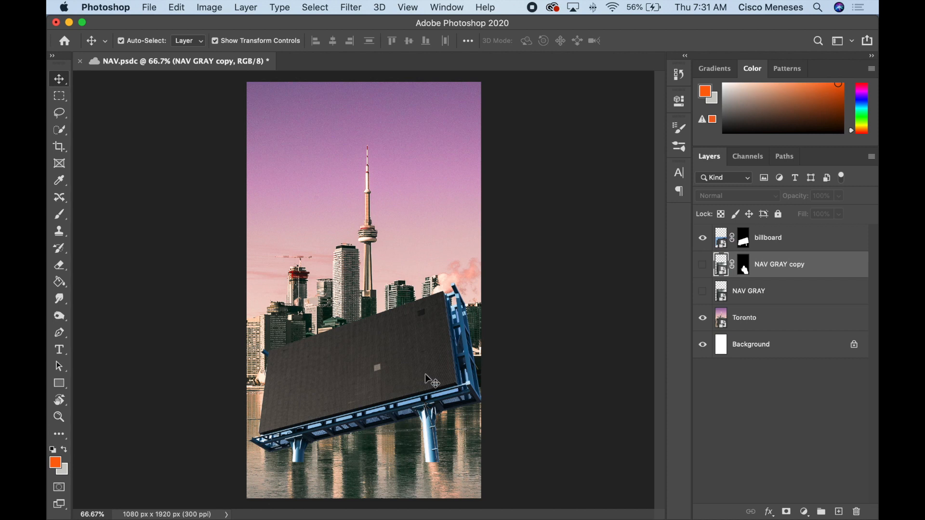
- Switch to Chrome and search Unsplash for clouds
{"action": "key", "text": "super+Tab"}
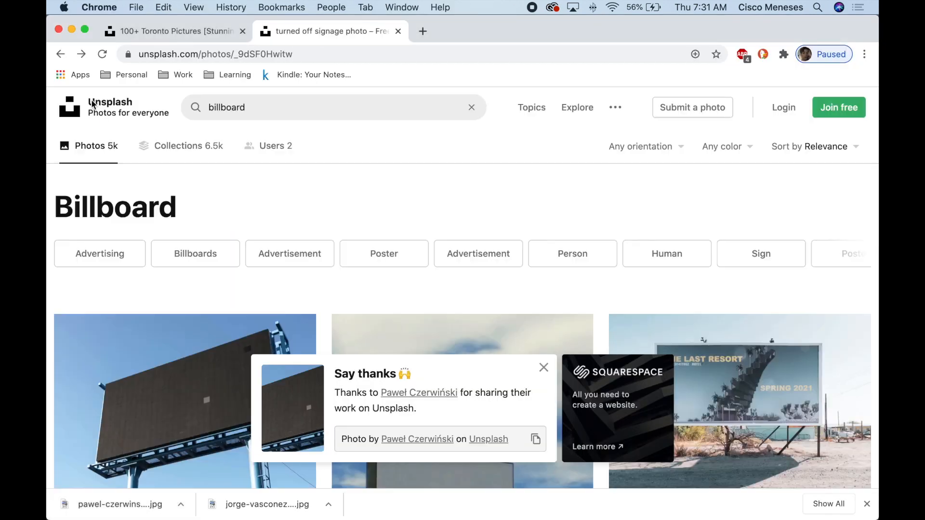
{"action": "left_click", "coordinate": [231, 105]}
{"action": "type", "text": "clouds"}
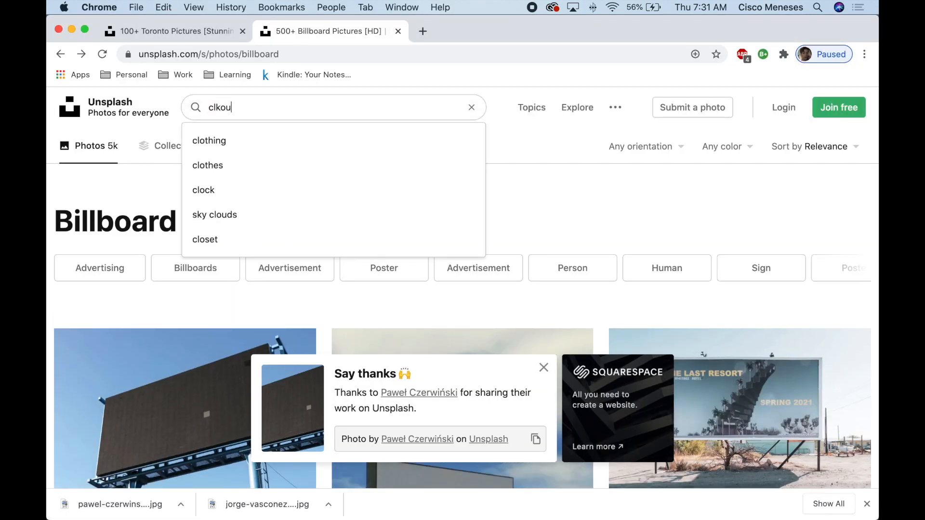
{"action": "key", "text": "Return"}
- Browse the cloud photos and download the one with pink clouds and a flock of birds under a teal sky
{"action": "scroll", "coordinate": [528, 337], "scroll_direction": "down", "scroll_amount": 15}
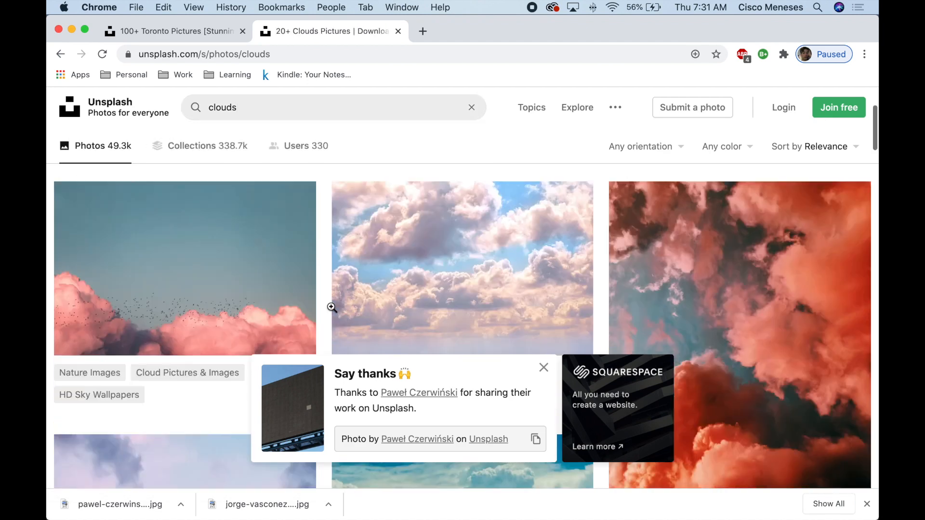
{"action": "scroll", "coordinate": [600, 327], "scroll_direction": "down", "scroll_amount": 15}
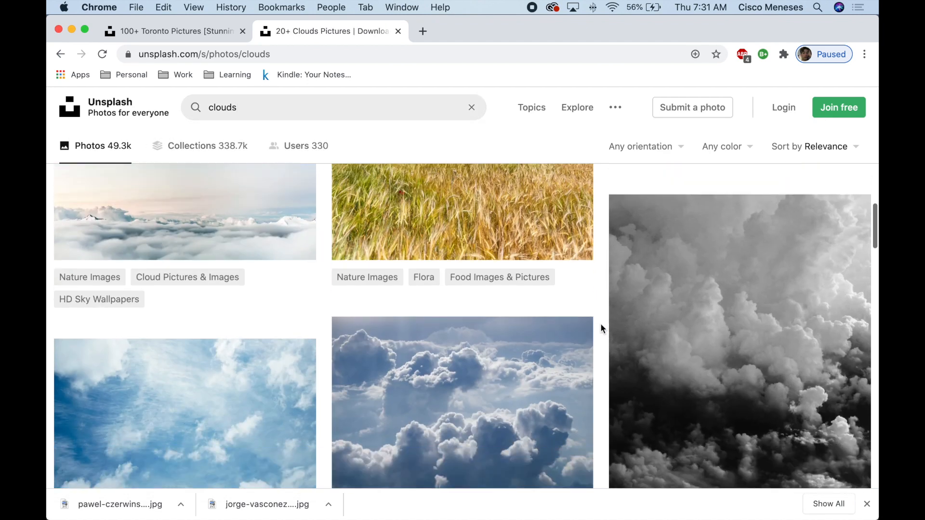
{"action": "scroll", "coordinate": [601, 328], "scroll_direction": "down", "scroll_amount": 15}
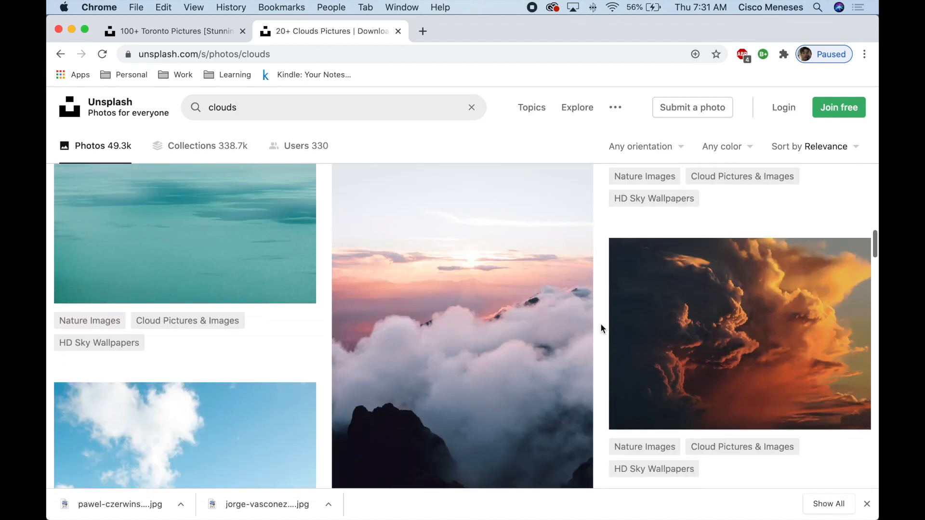
{"action": "scroll", "coordinate": [600, 322], "scroll_direction": "up", "scroll_amount": 15}
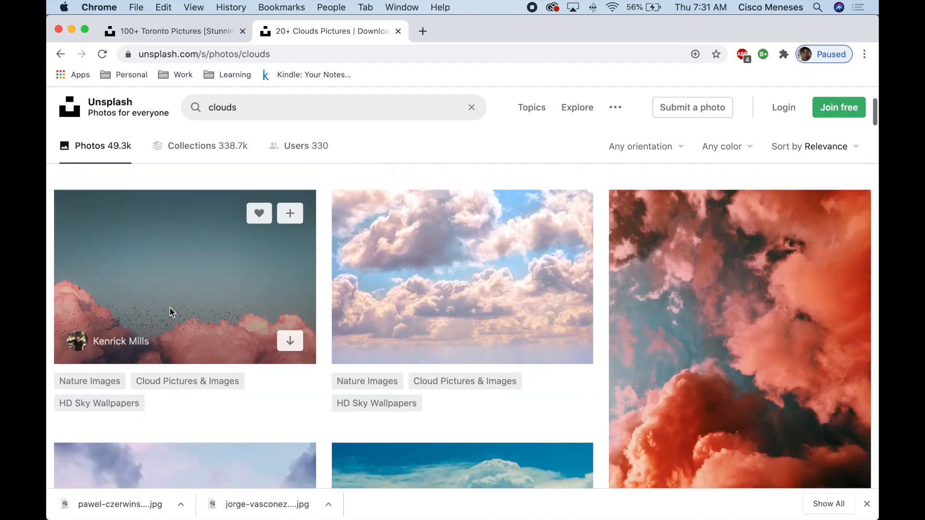
{"action": "left_click", "coordinate": [290, 340]}
- Switch to Photoshop, place the downloaded cloud photo above the billboard layer and move it down over the poster's lower part
{"action": "key", "text": "super+Tab"}
{"action": "left_click_drag", "start_coordinate": [110, 499], "coordinate": [354, 257]}
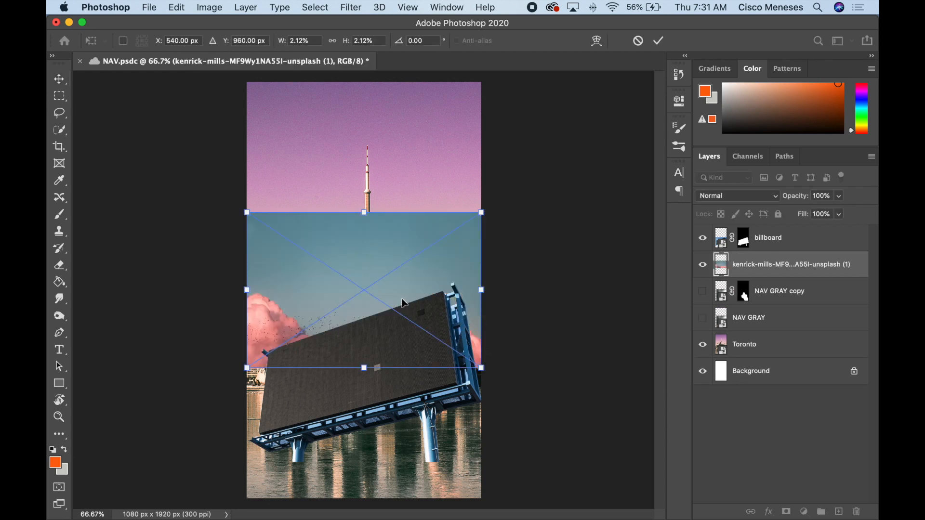
{"action": "key", "text": "Return"}
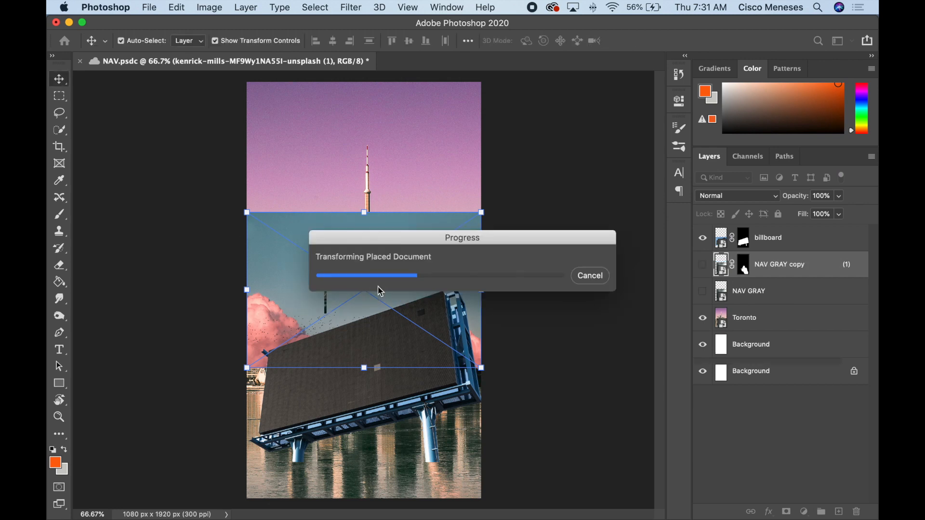
{"action": "key", "text": "ctrl+]"}
{"action": "left_click_drag", "start_coordinate": [381, 337], "coordinate": [406, 456]}
- Select the pink clouds with the Quick Selection tool and add a layer mask to the cloud photo from the selection
{"action": "left_click", "coordinate": [351, 8]}
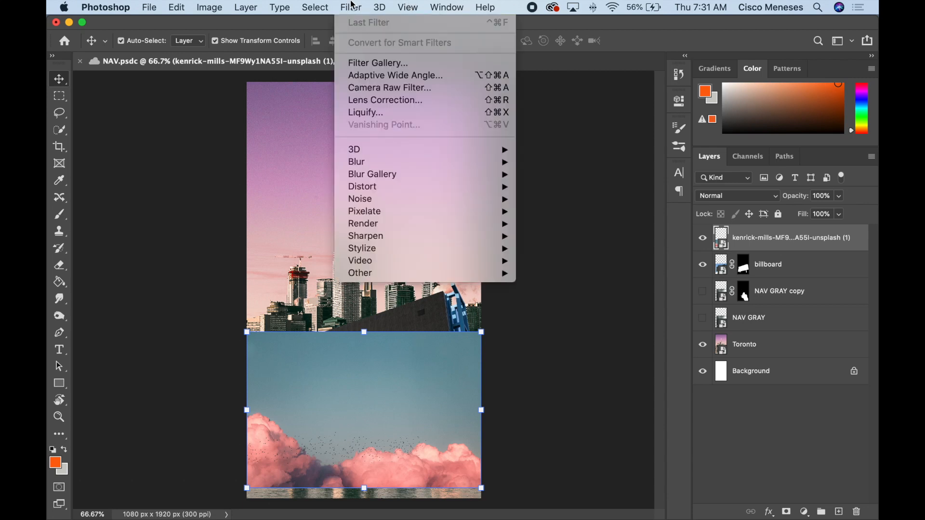
{"action": "left_click", "coordinate": [326, 162]}
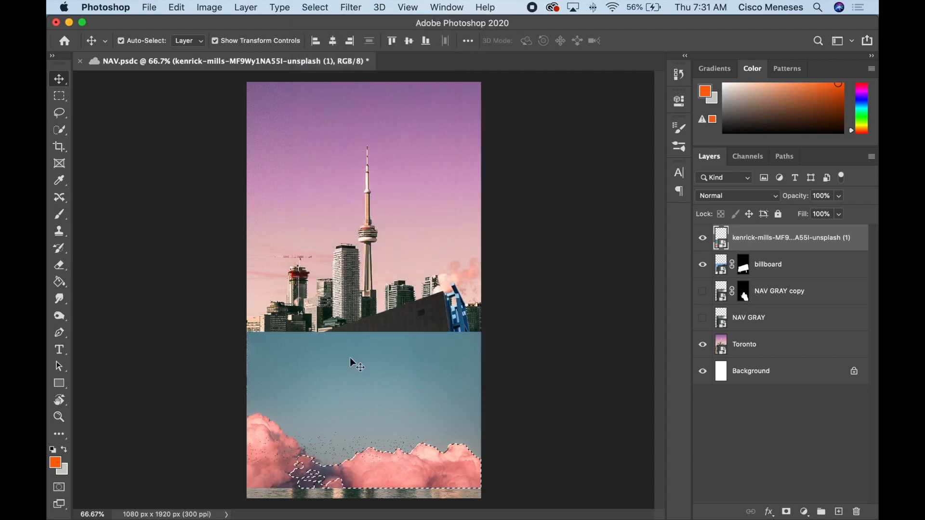
{"action": "key", "text": "w"}
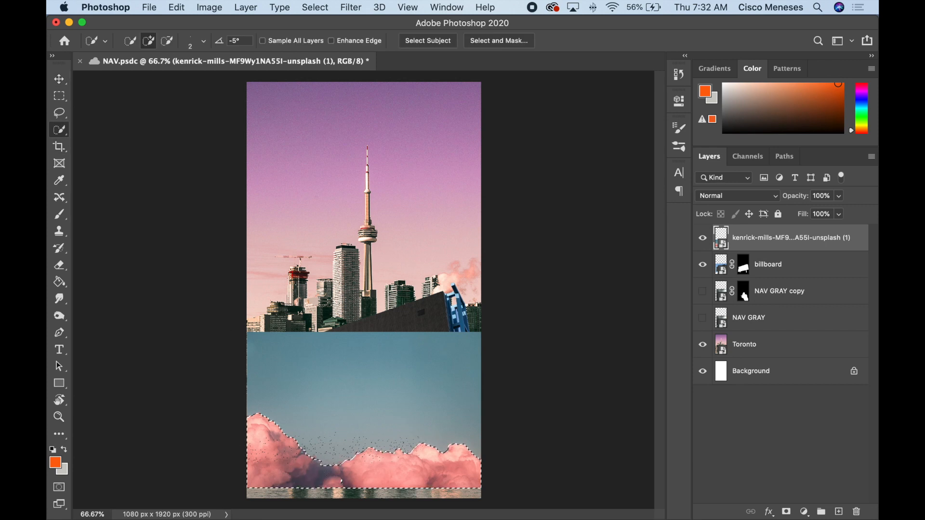
{"action": "left_click", "coordinate": [786, 512]}
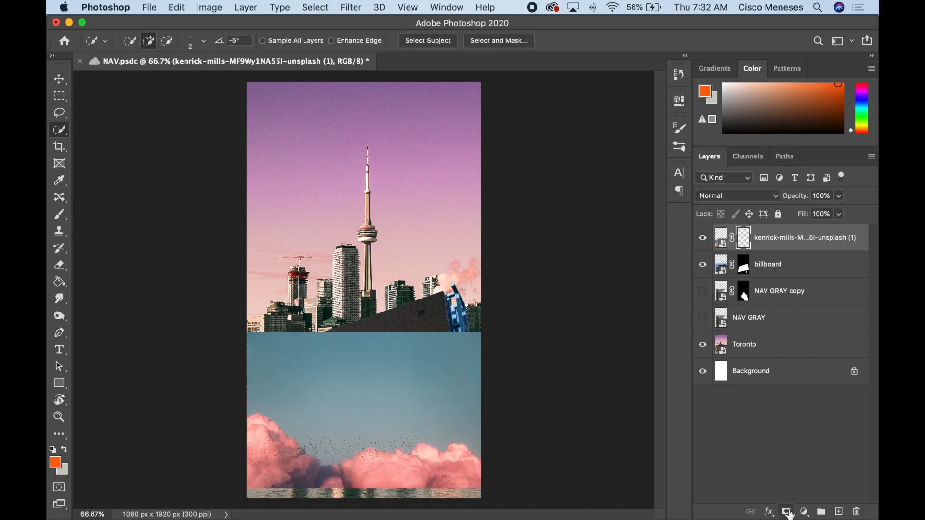
- Scale the masked clouds to 183.24% and position them along the poster's bottom edge in front of the billboard
{"action": "key", "text": "v"}
{"action": "left_click_drag", "start_coordinate": [481, 410], "coordinate": [578, 410]}
{"action": "left_click_drag", "start_coordinate": [402, 493], "coordinate": [467, 444]}
{"action": "left_click_drag", "start_coordinate": [469, 446], "coordinate": [483, 447]}
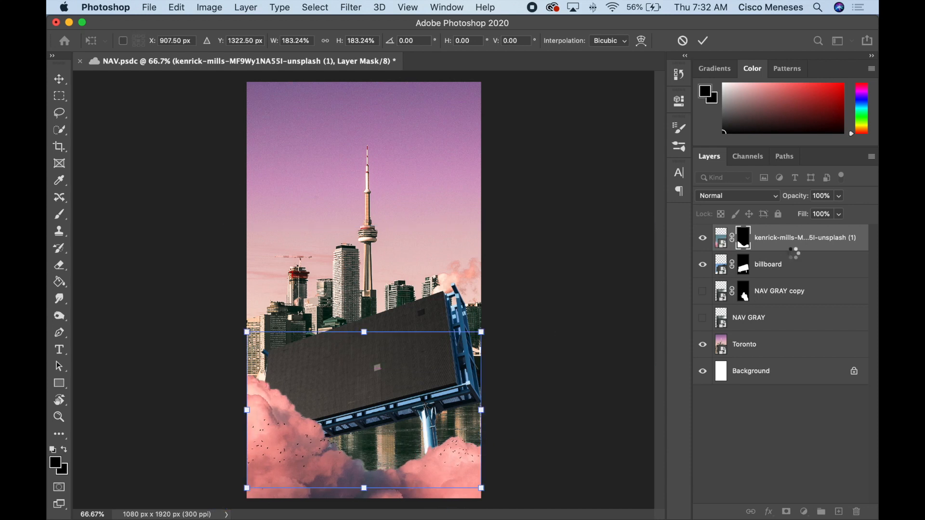
{"action": "key", "text": "Return"}
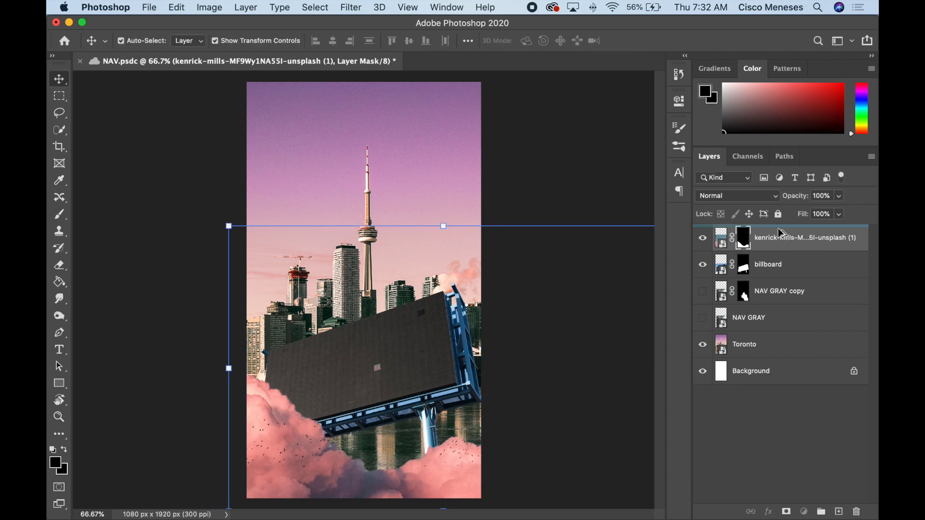
- Duplicate the cloud layer, flip the copy horizontally and move it left so clouds frame both lower corners
{"action": "key", "text": "super+j"}
{"action": "mouse_move", "coordinate": [386, 484]}
{"action": "left_mouse_down"}
{"action": "mouse_move", "coordinate": [426, 460]}
{"action": "mouse_move", "coordinate": [400, 460]}
{"action": "mouse_move", "coordinate": [394, 474]}
{"action": "left_mouse_up"}
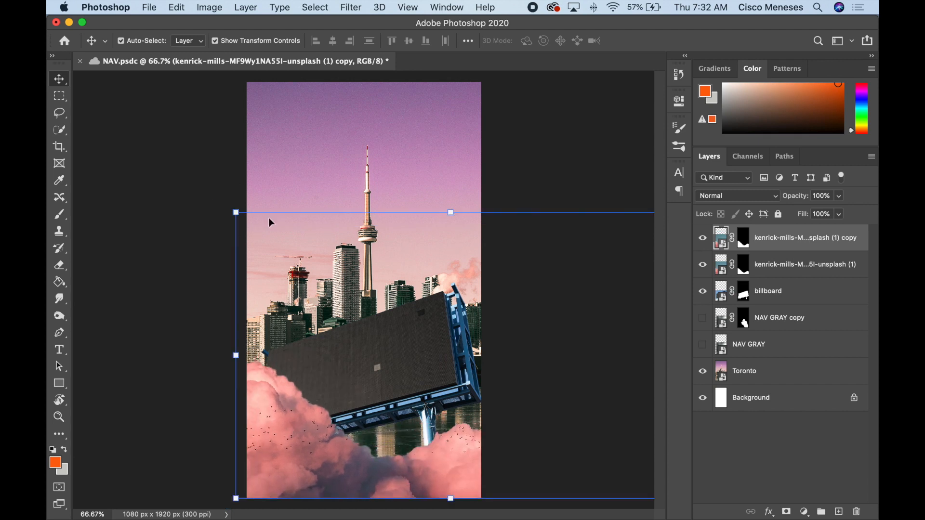
{"action": "left_click", "coordinate": [209, 8]}
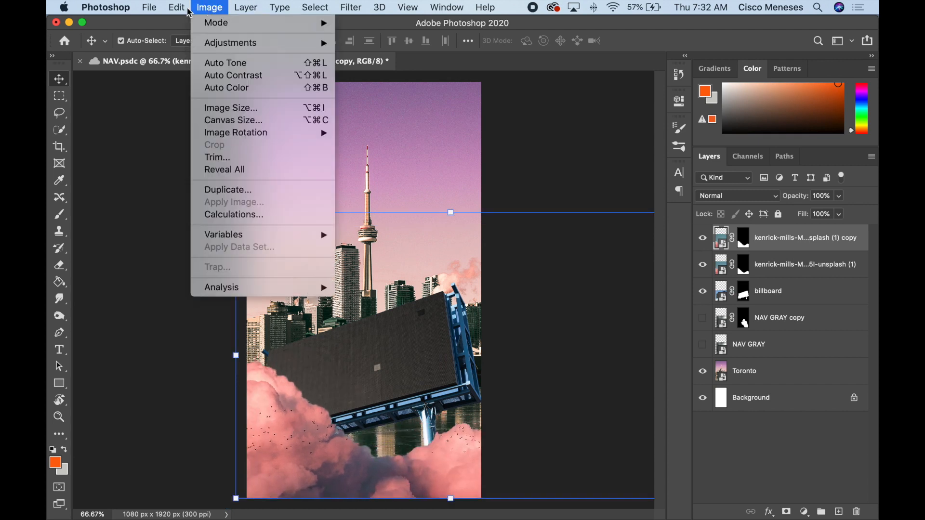
{"action": "mouse_move", "coordinate": [173, 8]}
{"action": "mouse_move", "coordinate": [237, 313]}
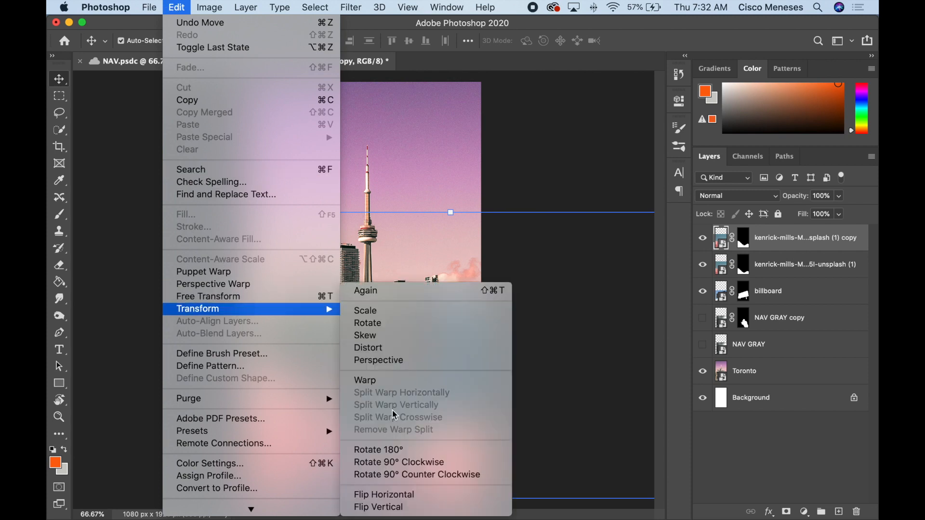
{"action": "left_click", "coordinate": [384, 495]}
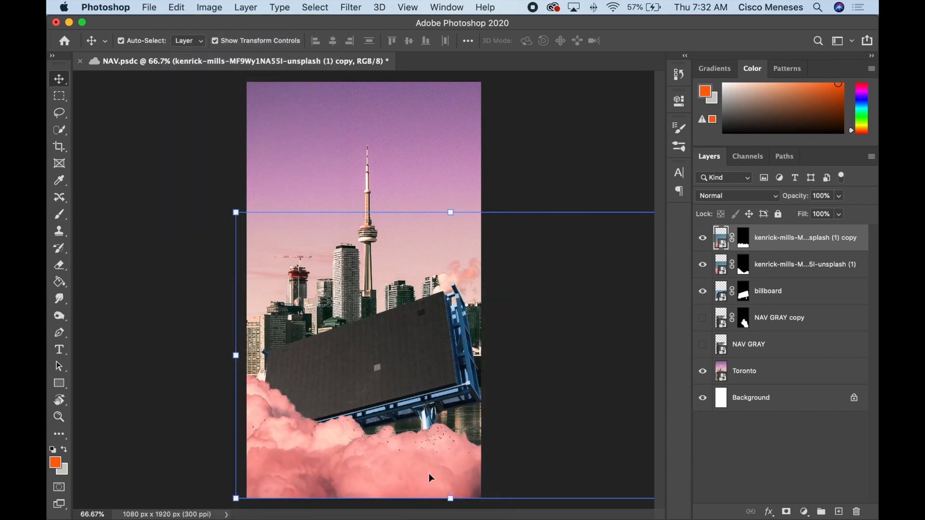
{"action": "left_click_drag", "start_coordinate": [429, 474], "coordinate": [295, 467]}
- Flip the whole canvas horizontally, comparing the original and mirrored orientations before keeping the mirrored one
{"action": "left_click", "coordinate": [217, 7]}
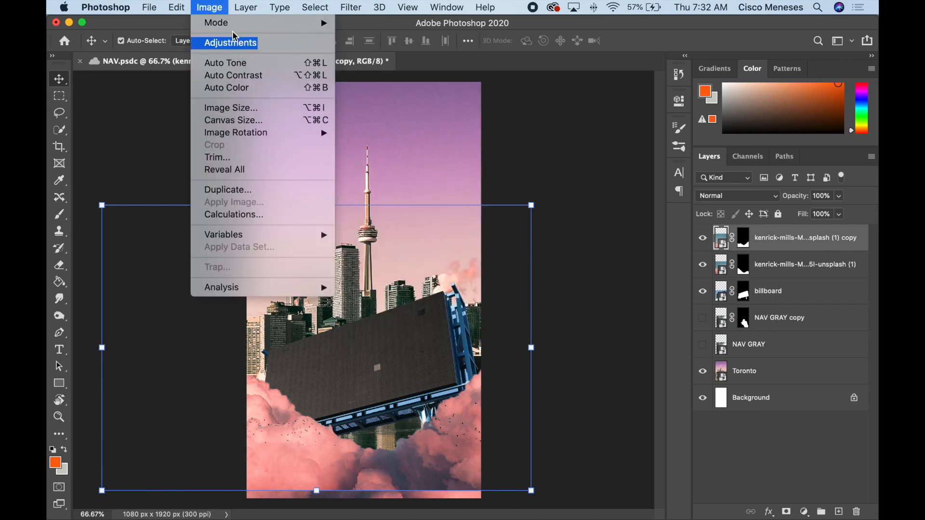
{"action": "mouse_move", "coordinate": [242, 138]}
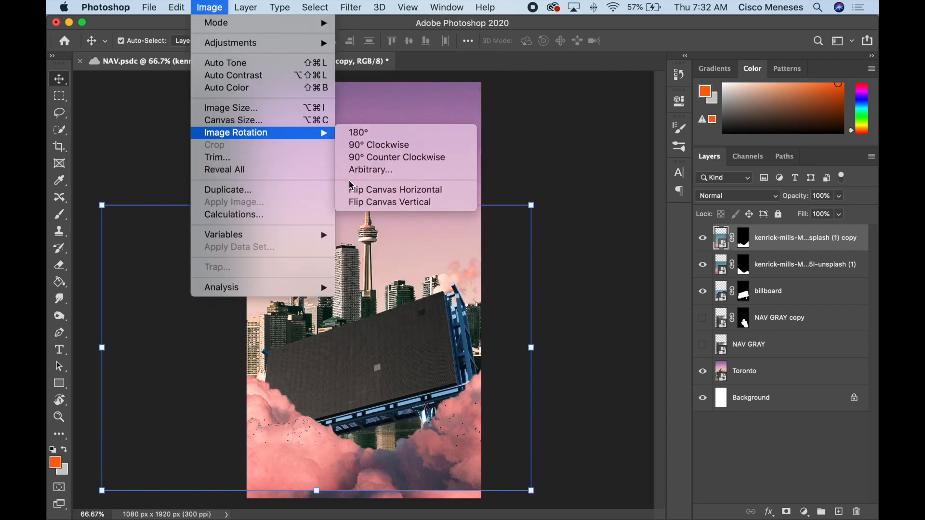
{"action": "left_click", "coordinate": [468, 194]}
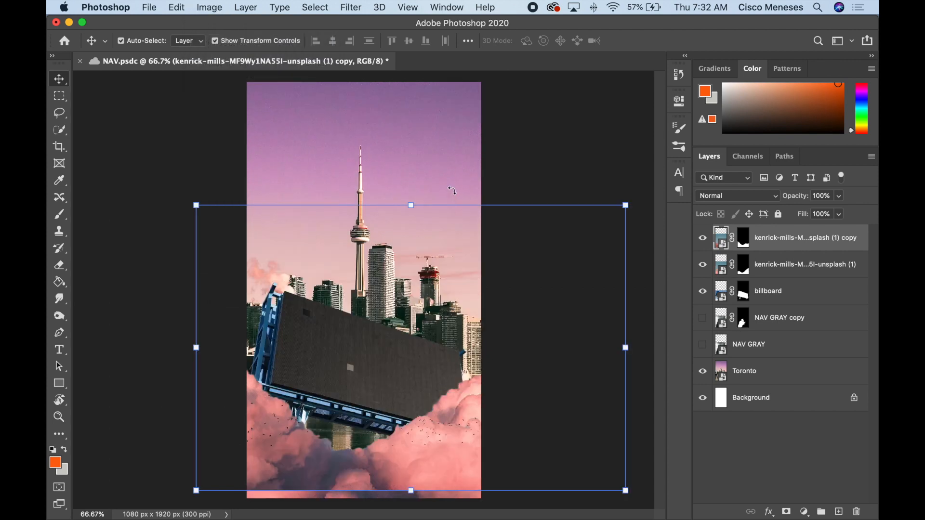
{"action": "key", "text": "super+z"}
{"action": "key", "text": "super+shift+z"}
{"action": "key", "text": "super+z"}
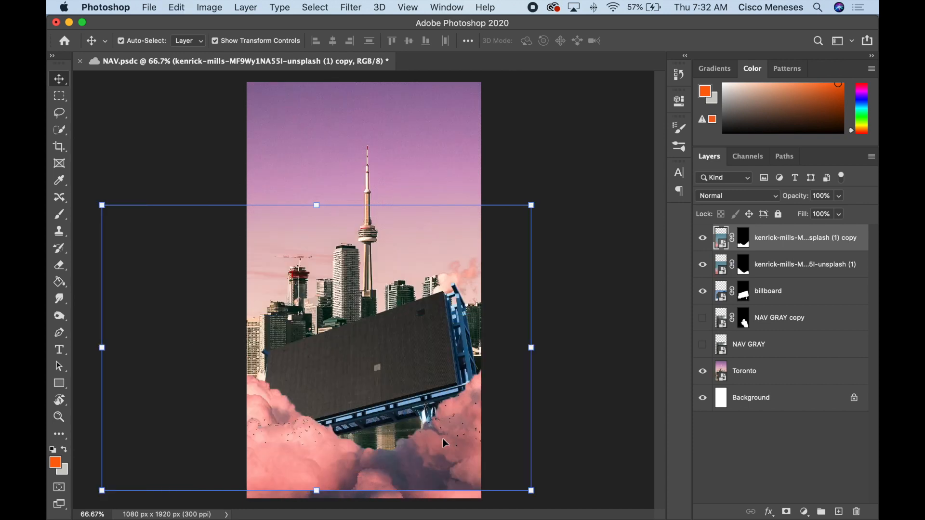
{"action": "key", "text": "super+shift+z"}
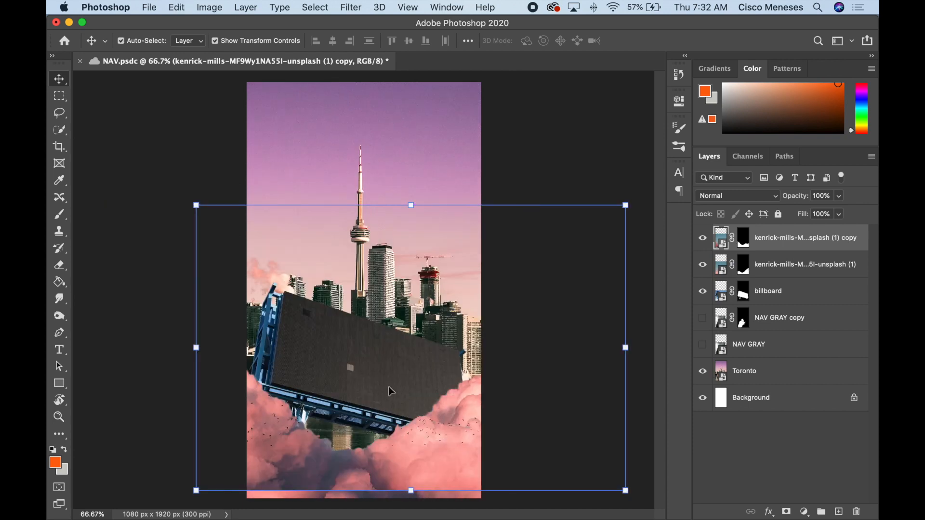
- Rotate the billboard by -12.11° so it stands more level
{"action": "left_click", "coordinate": [390, 391]}
{"action": "left_click_drag", "start_coordinate": [522, 264], "coordinate": [508, 233]}
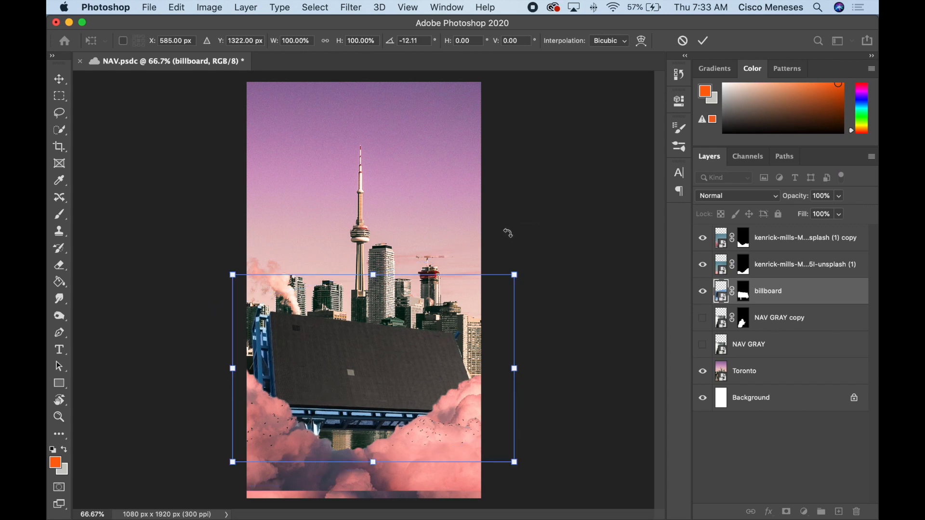
{"action": "left_click", "coordinate": [479, 475]}
- Shift the two cloud layers outward to cover the poster's lower corners and bottom edge, nudging the billboard slightly left
{"action": "left_click_drag", "start_coordinate": [437, 448], "coordinate": [471, 473]}
{"action": "right_click", "coordinate": [396, 462]}
{"action": "left_click", "coordinate": [399, 466]}
{"action": "left_click", "coordinate": [223, 5]}
{"action": "left_click", "coordinate": [386, 468]}
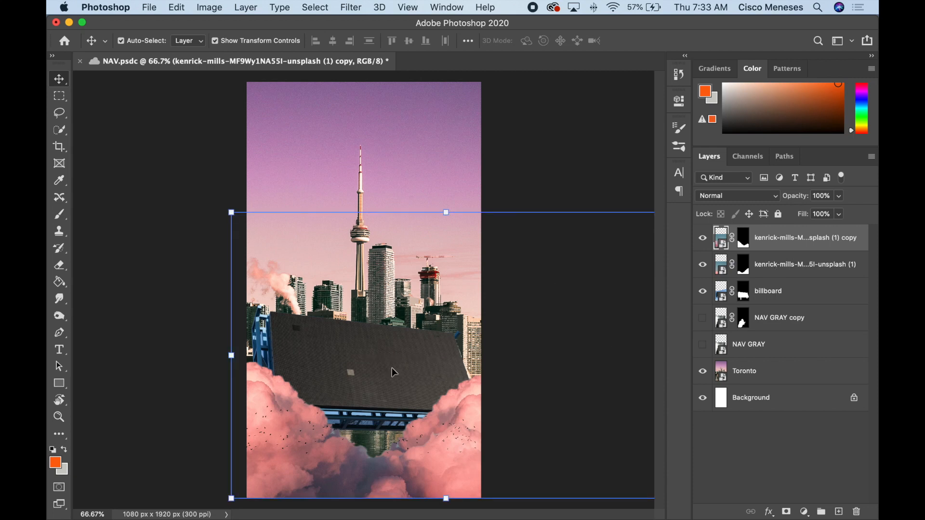
{"action": "mouse_move", "coordinate": [393, 372]}
{"action": "left_mouse_down"}
{"action": "mouse_move", "coordinate": [380, 371]}
{"action": "mouse_move", "coordinate": [390, 374]}
{"action": "mouse_move", "coordinate": [386, 356]}
{"action": "mouse_move", "coordinate": [395, 354]}
{"action": "mouse_move", "coordinate": [381, 371]}
{"action": "left_mouse_up"}
{"action": "left_click_drag", "start_coordinate": [455, 425], "coordinate": [496, 414]}
- Tilt the billboard slightly clockwise again and raise it above the clouds
{"action": "key", "text": "alt+bracketleft"}
{"action": "key", "text": "ctrl+t"}
{"action": "left_click_drag", "start_coordinate": [210, 230], "coordinate": [226, 199]}
{"action": "left_click_drag", "start_coordinate": [321, 405], "coordinate": [322, 369]}
{"action": "key", "text": "Return"}
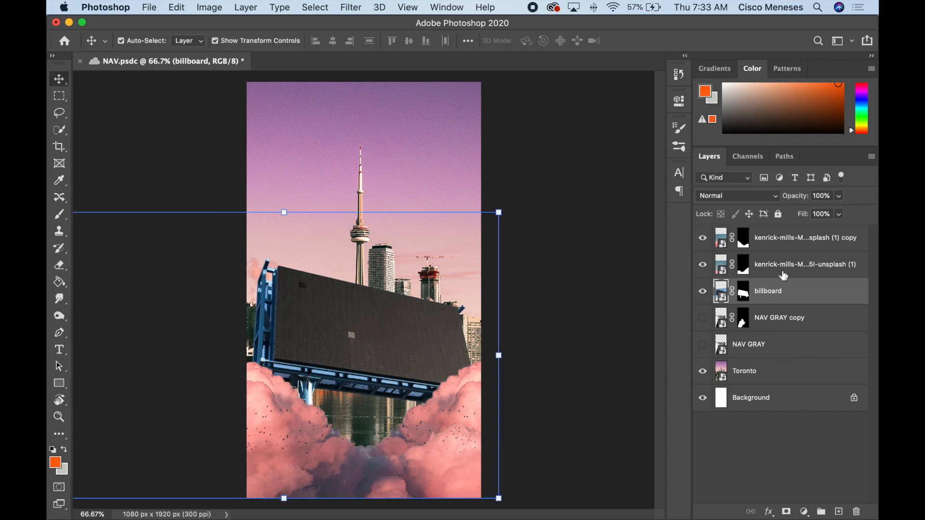
- Duplicate the top cloud layer, place the copy behind the billboard and position it to fill the gap between the front clouds
{"action": "left_click", "coordinate": [783, 271]}
{"action": "left_click", "coordinate": [768, 244]}
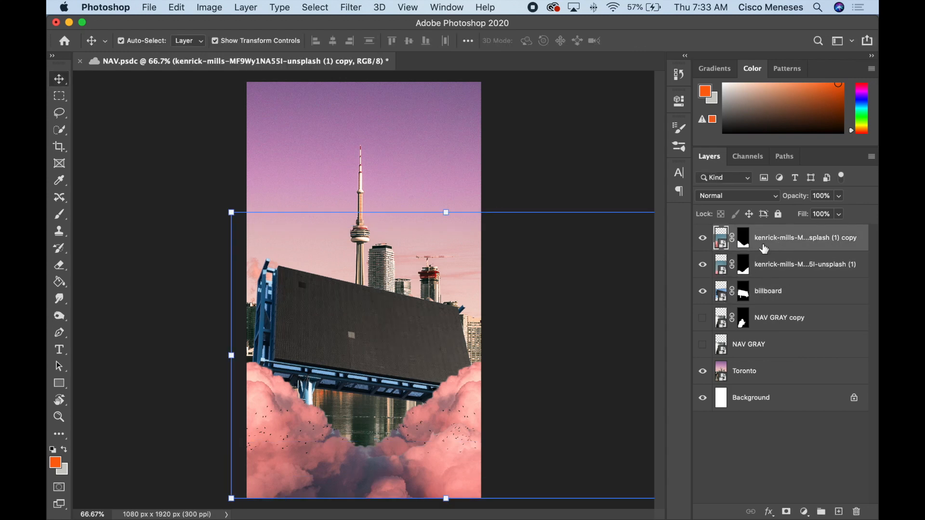
{"action": "key", "text": "super+j"}
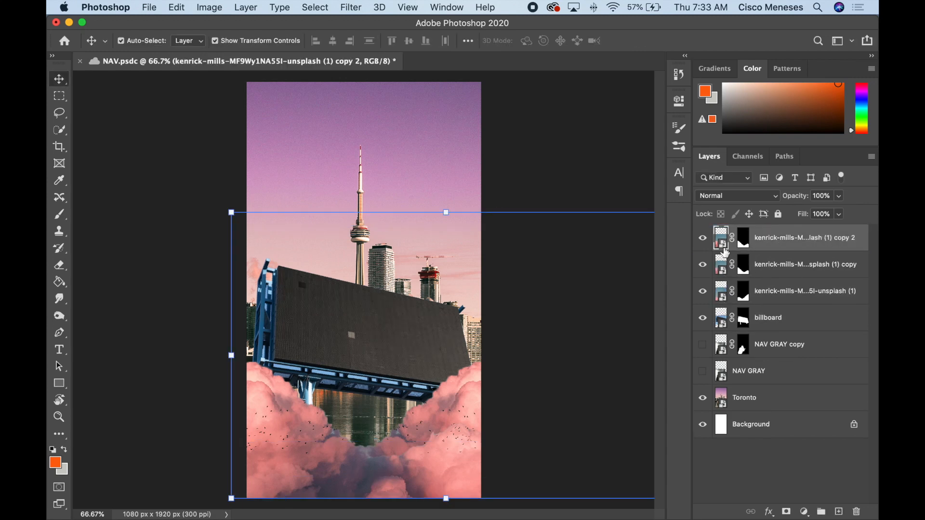
{"action": "left_click_drag", "start_coordinate": [488, 459], "coordinate": [370, 389]}
{"action": "left_click_drag", "start_coordinate": [786, 243], "coordinate": [774, 336]}
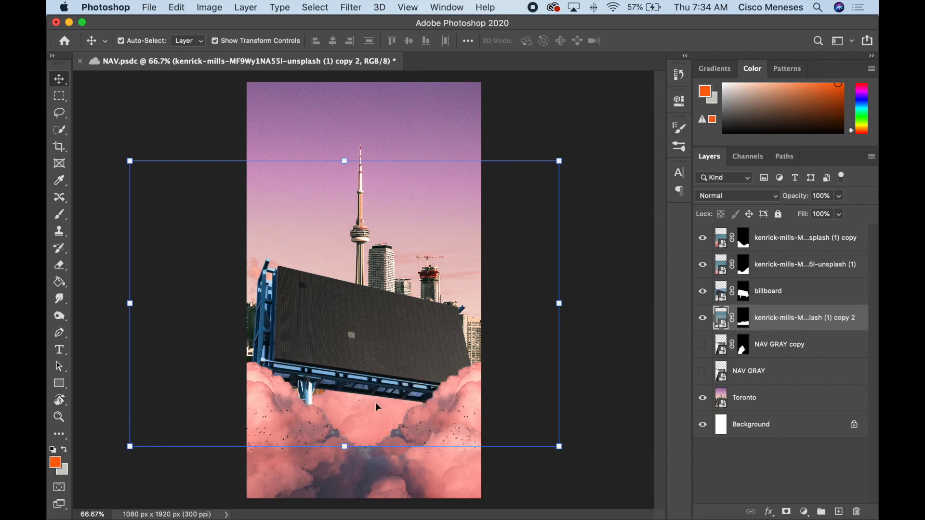
{"action": "left_click_drag", "start_coordinate": [376, 402], "coordinate": [361, 403]}
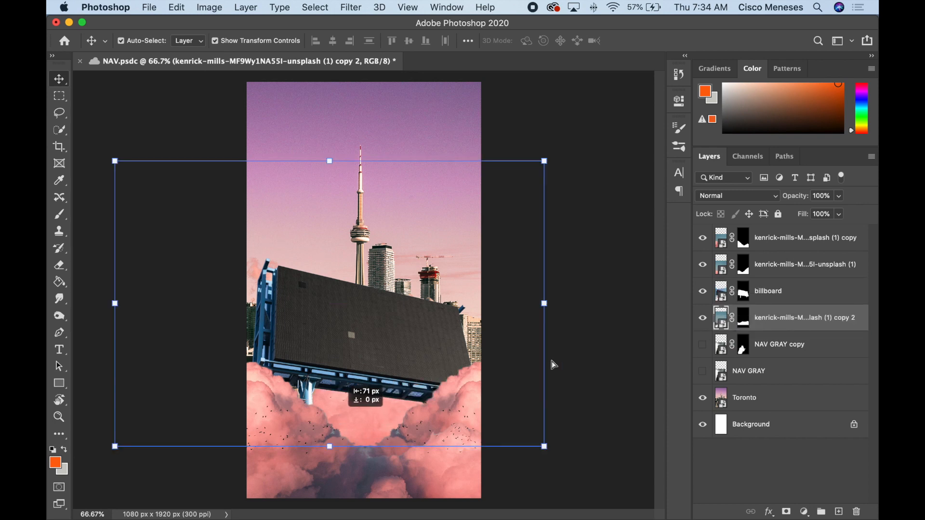
{"action": "left_click", "coordinate": [616, 356]}
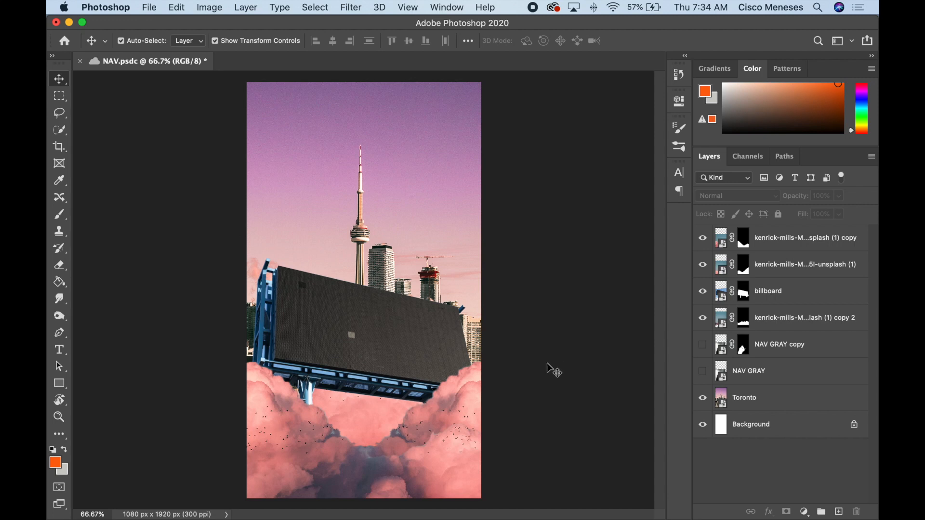
- Save the poster and add a Hue/Saturation adjustment clipped to the top cloud layer
{"action": "left_click", "coordinate": [813, 244]}
{"action": "key", "text": "super+s"}
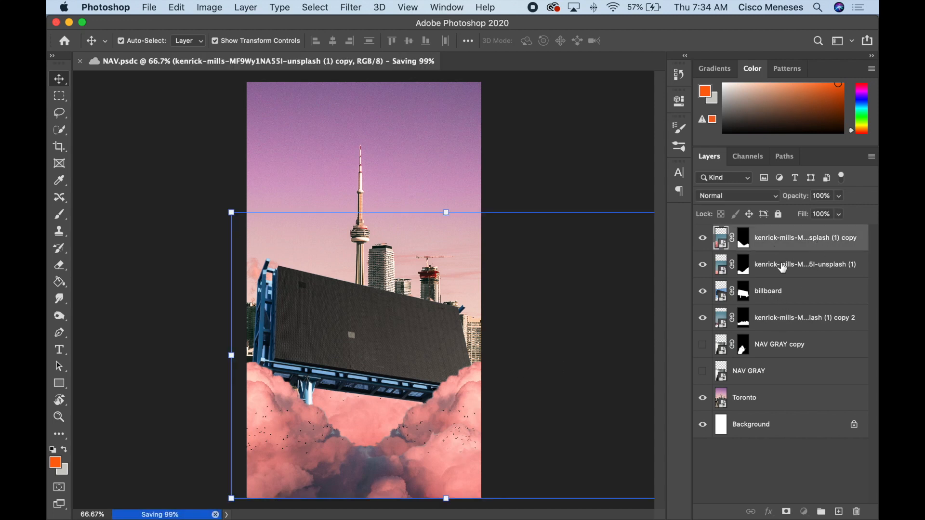
{"action": "left_click", "coordinate": [783, 268], "text": "shift"}
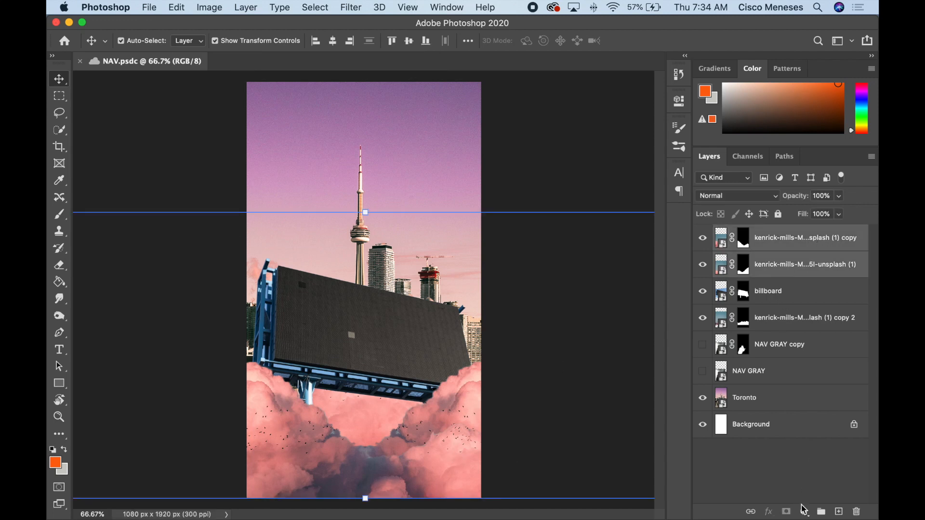
{"action": "left_click", "coordinate": [804, 511]}
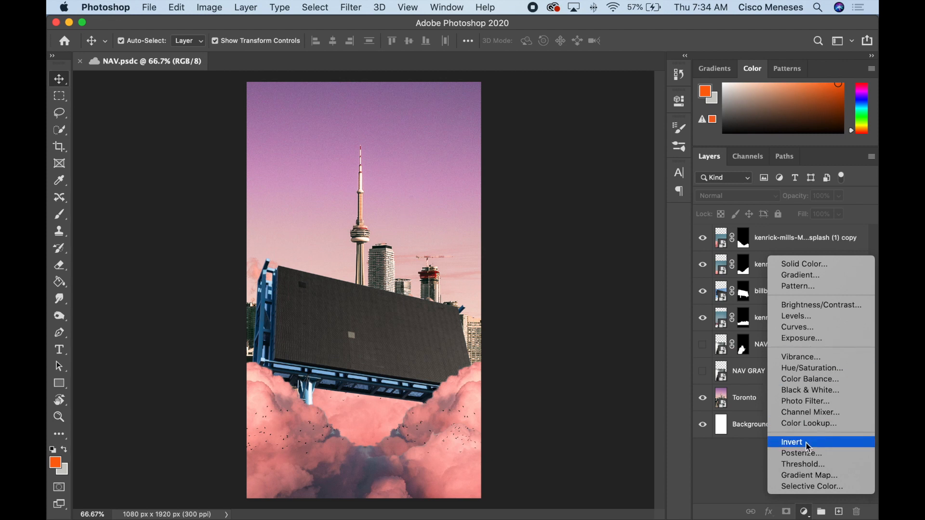
{"action": "left_click", "coordinate": [804, 513]}
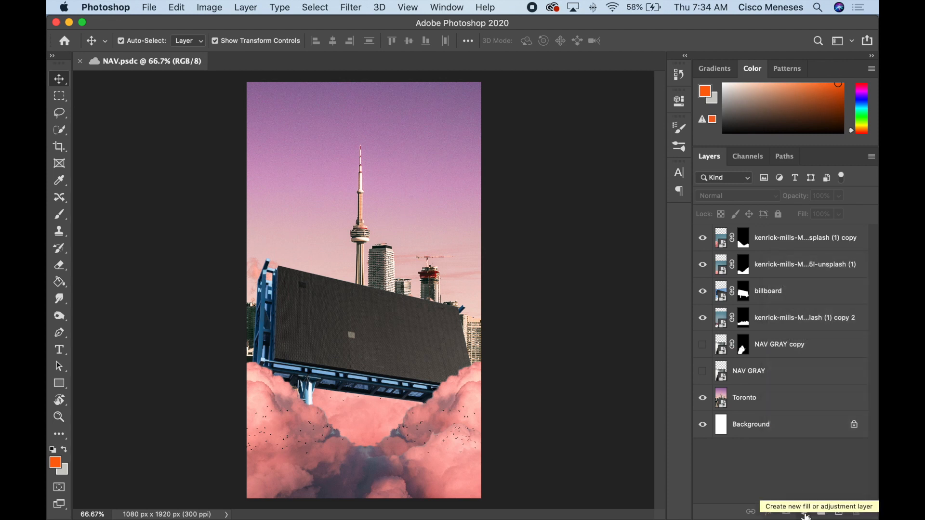
{"action": "left_click", "coordinate": [805, 513]}
{"action": "left_click", "coordinate": [827, 367]}
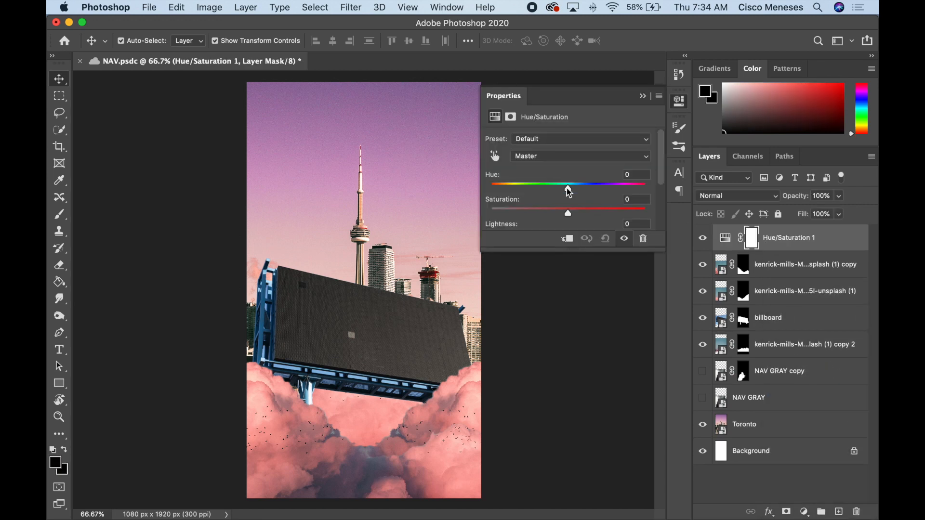
{"action": "left_click_drag", "start_coordinate": [740, 244], "coordinate": [752, 248]}
{"action": "left_click", "coordinate": [743, 248], "text": "alt"}
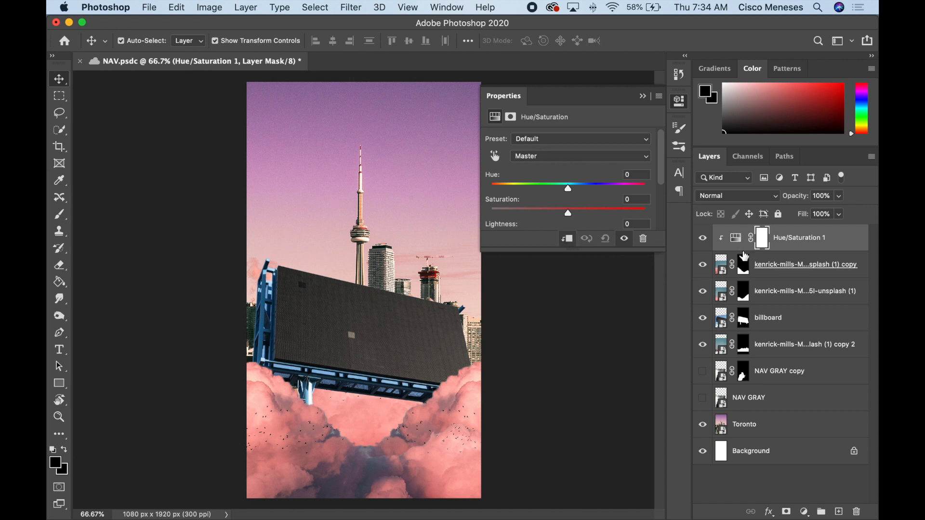
- Recolour the top cloud layer orange by setting its Hue/Saturation adjustment to hue +33 and saturation +64
{"action": "left_click", "coordinate": [703, 264]}
{"action": "left_click", "coordinate": [703, 264]}
{"action": "left_click", "coordinate": [702, 265]}
{"action": "left_click", "coordinate": [703, 265]}
{"action": "left_click", "coordinate": [704, 267]}
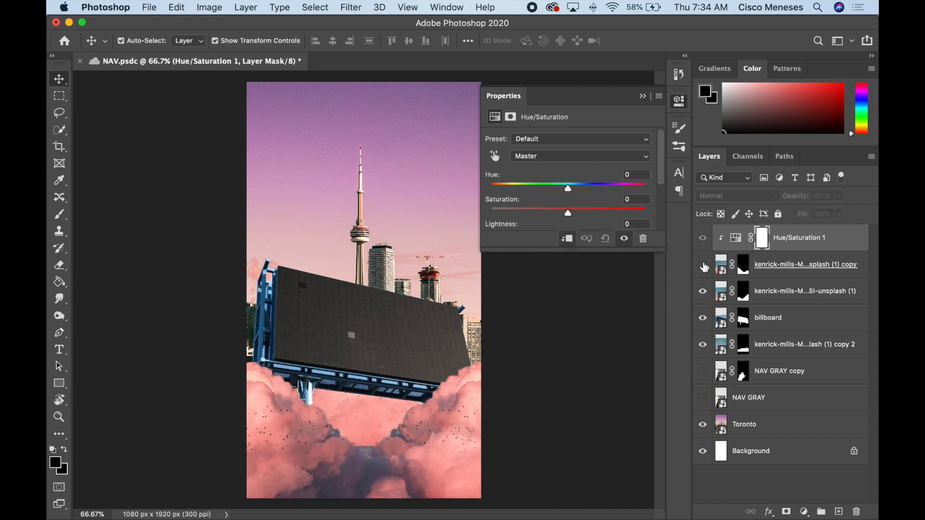
{"action": "left_click", "coordinate": [703, 266]}
{"action": "left_click_drag", "start_coordinate": [569, 210], "coordinate": [646, 215]}
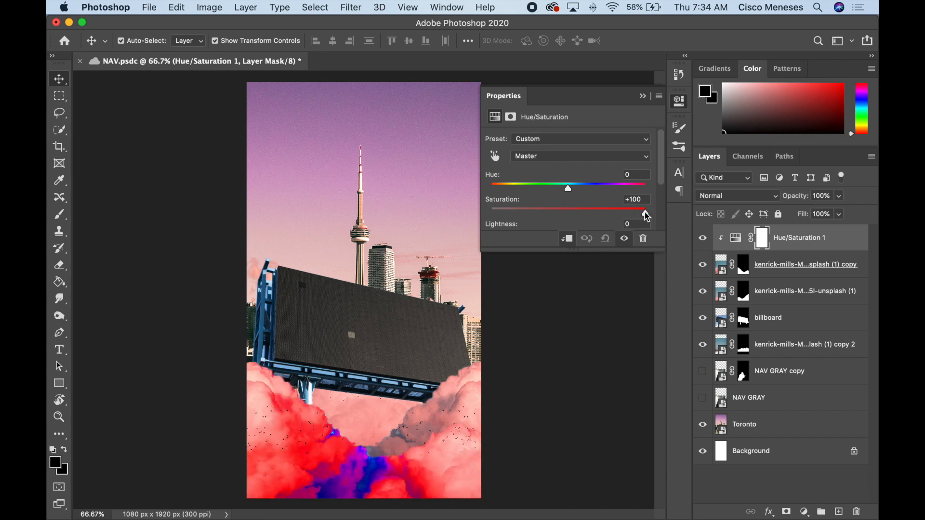
{"action": "left_click", "coordinate": [703, 266]}
{"action": "left_click", "coordinate": [702, 267]}
{"action": "left_click_drag", "start_coordinate": [632, 217], "coordinate": [631, 215]}
{"action": "left_click_drag", "start_coordinate": [568, 188], "coordinate": [596, 190]}
- Copy the Hue/Saturation adjustment onto the other two cloud layers and clip each copy to its cloud
{"action": "left_click_drag", "start_coordinate": [798, 245], "coordinate": [748, 288]}
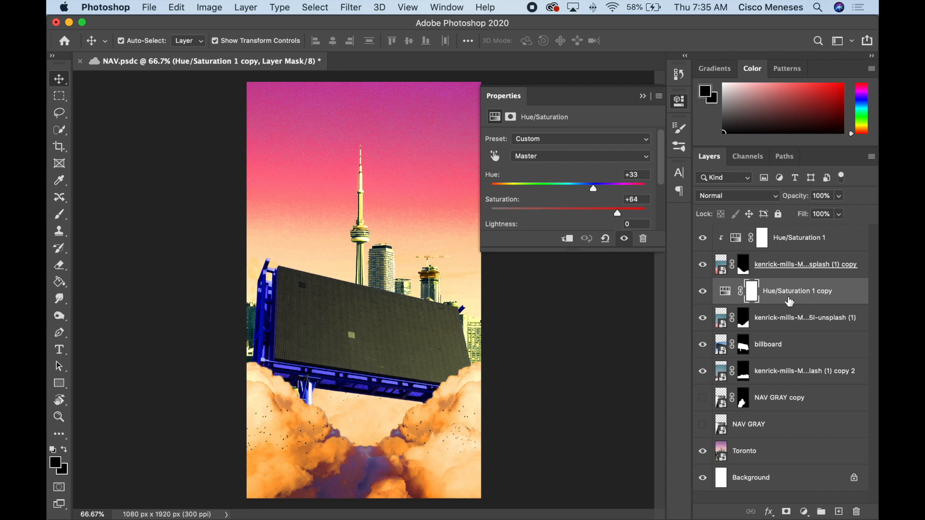
{"action": "left_click", "coordinate": [756, 303], "text": "alt"}
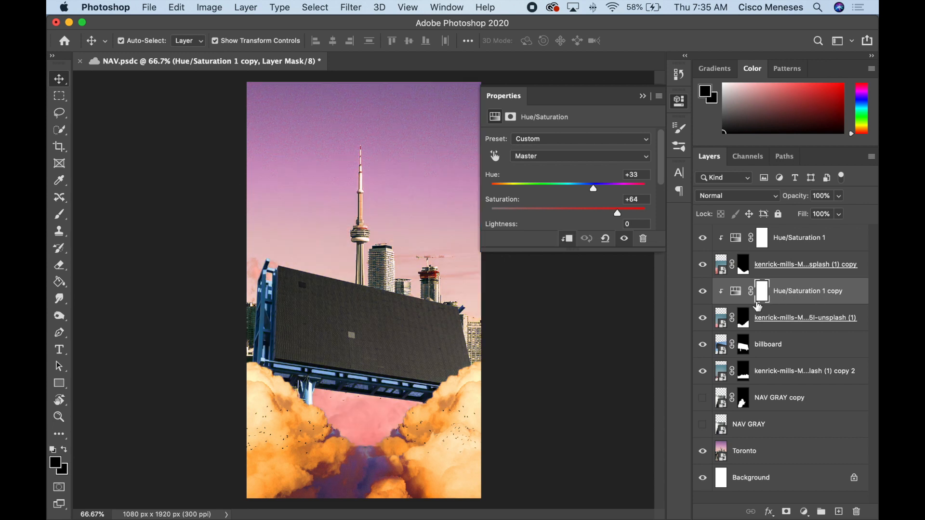
{"action": "left_click_drag", "start_coordinate": [796, 303], "coordinate": [754, 383]}
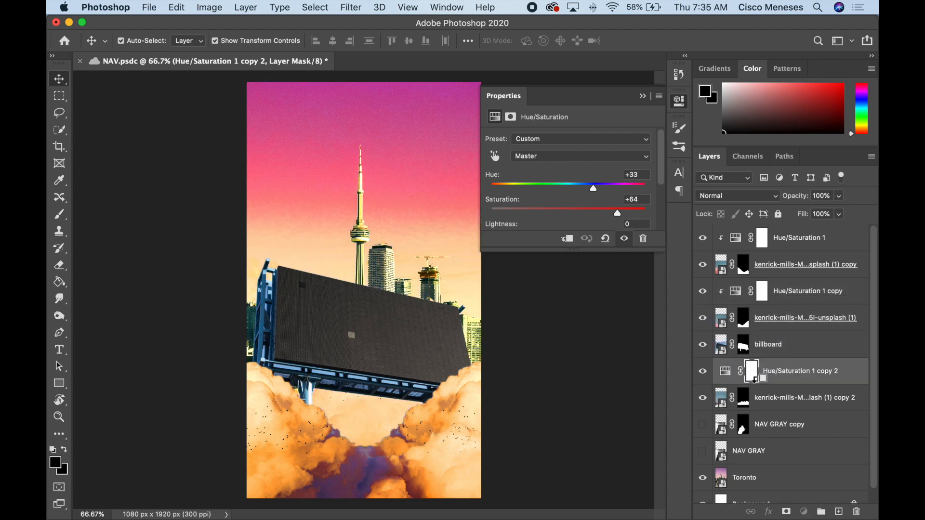
{"action": "left_click", "coordinate": [754, 386], "text": "alt"}
- Add a clipped Brightness/Contrast adjustment to the cloud behind the billboard, with brightness -52 and slightly raised contrast
{"action": "left_click", "coordinate": [783, 401]}
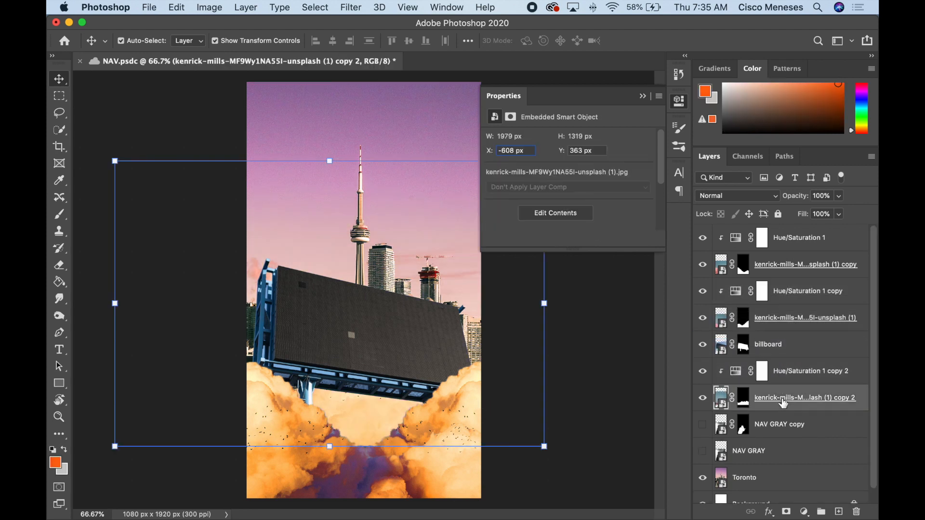
{"action": "left_click", "coordinate": [790, 377]}
{"action": "left_click", "coordinate": [787, 404]}
{"action": "left_click", "coordinate": [804, 512]}
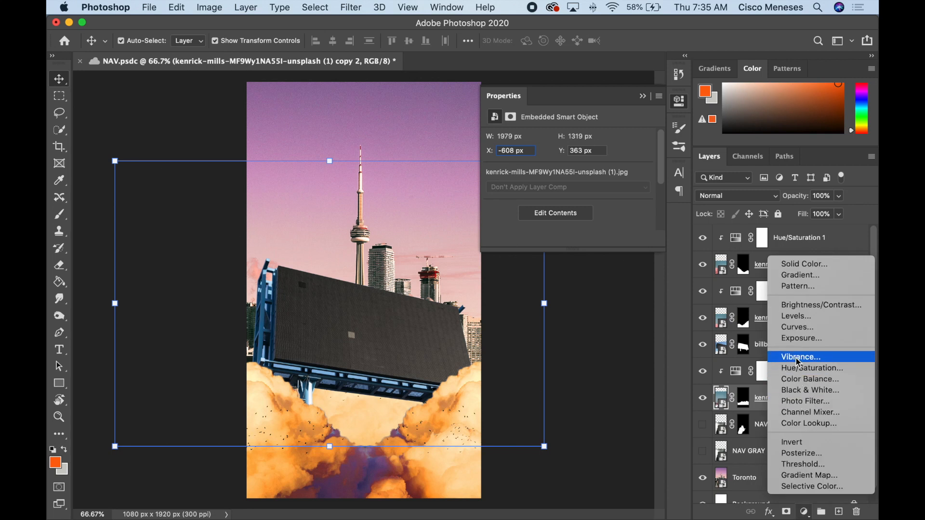
{"action": "left_click", "coordinate": [802, 305]}
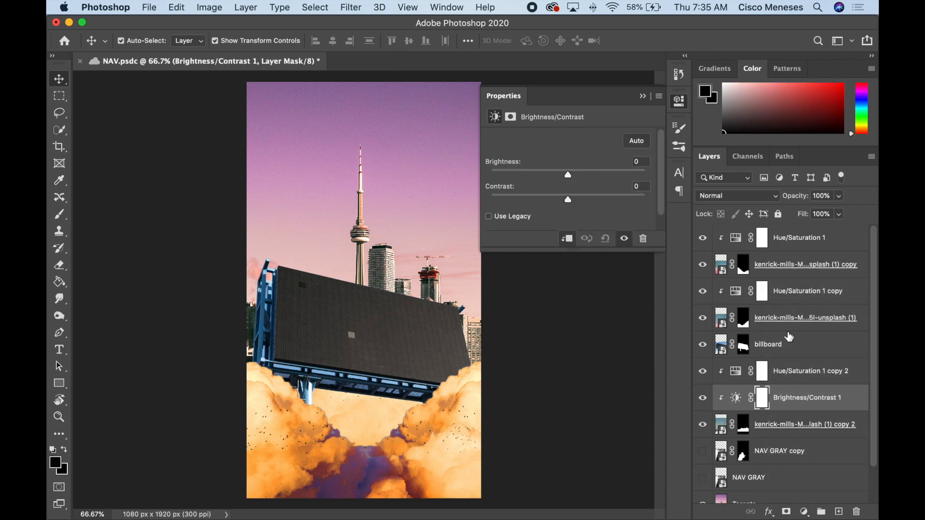
{"action": "left_click_drag", "start_coordinate": [568, 199], "coordinate": [541, 175]}
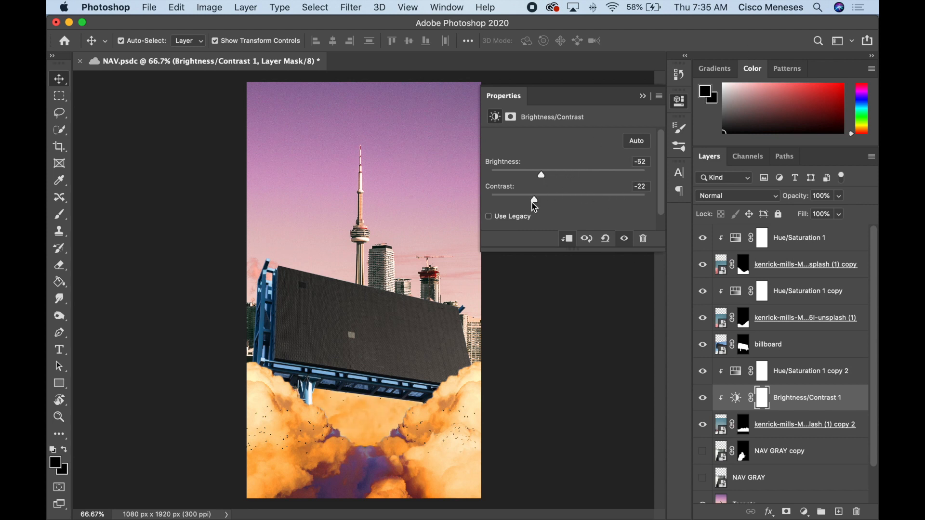
{"action": "left_click_drag", "start_coordinate": [535, 206], "coordinate": [581, 202]}
{"action": "left_click", "coordinate": [702, 400]}
{"action": "left_click", "coordinate": [702, 399]}
{"action": "left_click", "coordinate": [408, 355]}
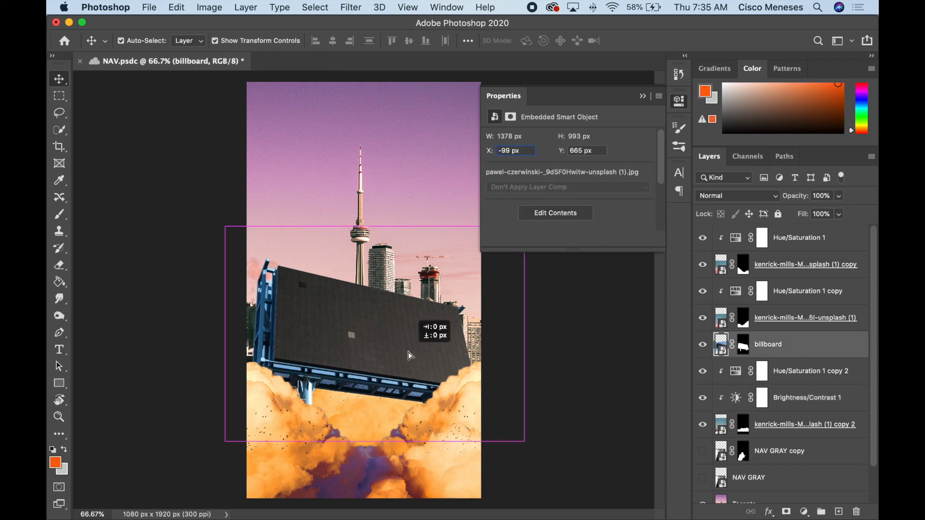
{"action": "left_click", "coordinate": [642, 95]}
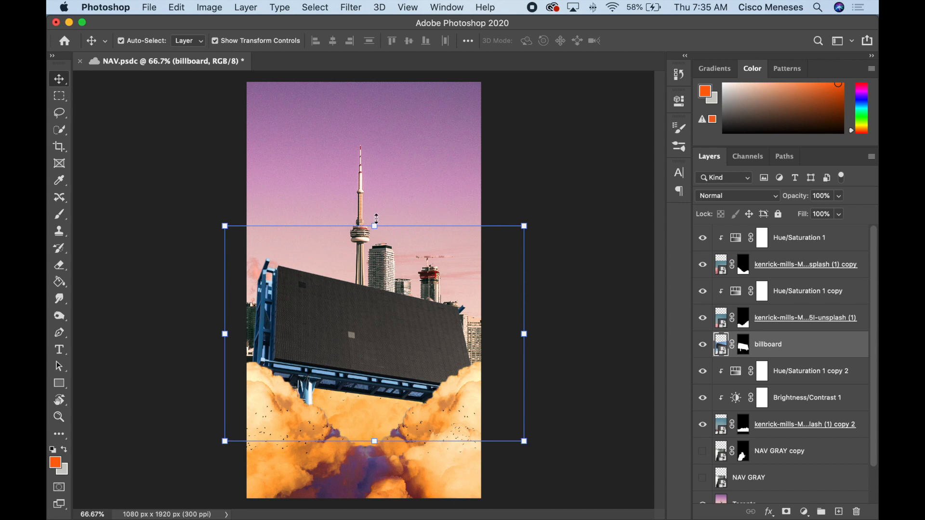
{"action": "mouse_move", "coordinate": [377, 219]}
{"action": "left_mouse_down"}
{"action": "mouse_move", "coordinate": [376, 236]}
{"action": "mouse_move", "coordinate": [376, 224]}
{"action": "left_mouse_up"}
{"action": "left_click", "coordinate": [177, 6]}
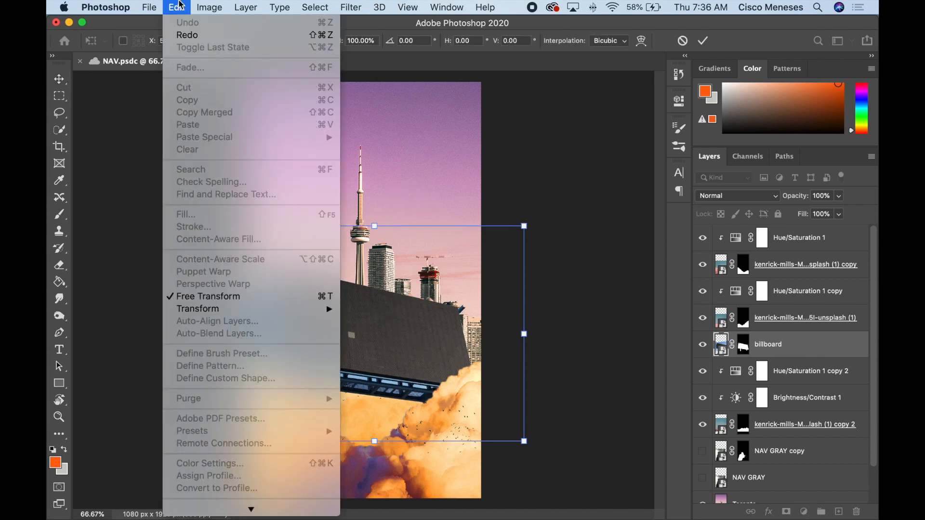
{"action": "left_click", "coordinate": [617, 245]}
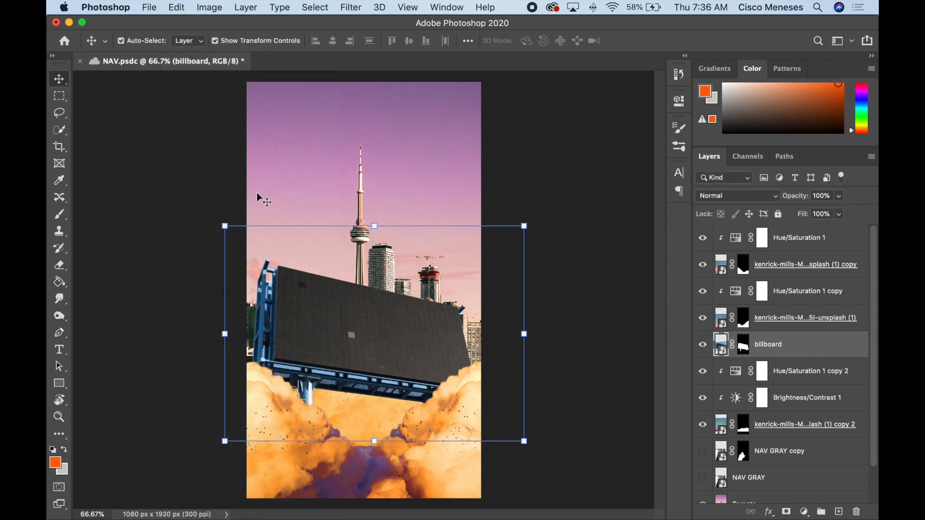
{"action": "left_click", "coordinate": [174, 7]}
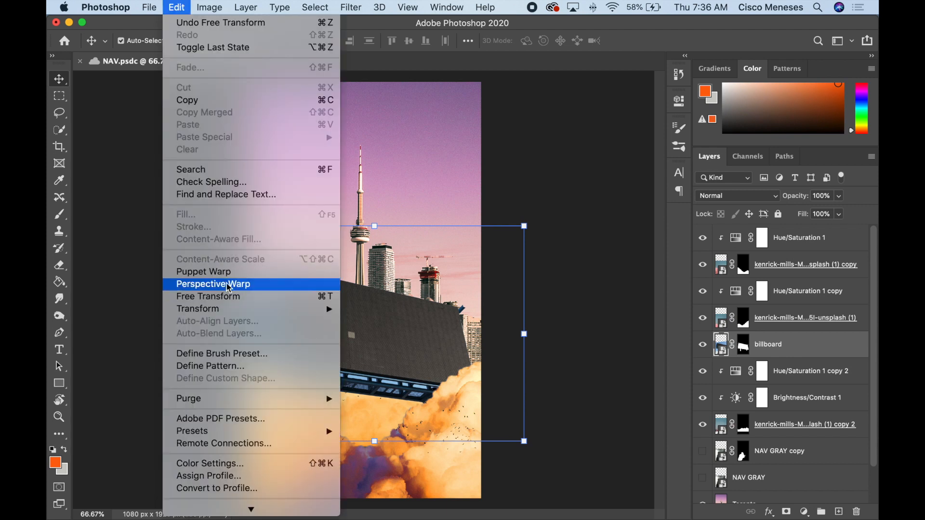
{"action": "mouse_move", "coordinate": [228, 310]}
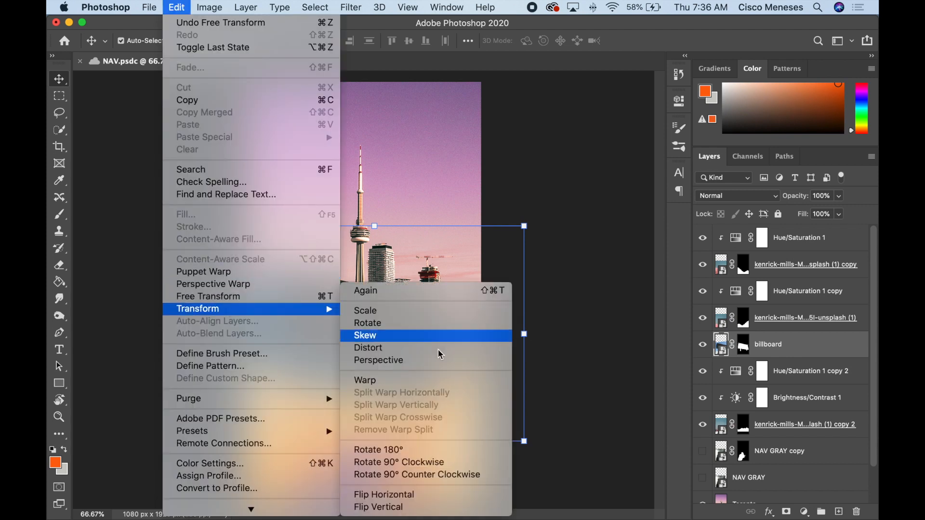
{"action": "left_click", "coordinate": [419, 378]}
{"action": "left_click", "coordinate": [559, 197]}
- Try to reshape the billboard's upper edge with Puppet Warp pins, and cancel the warp
{"action": "left_click", "coordinate": [176, 6]}
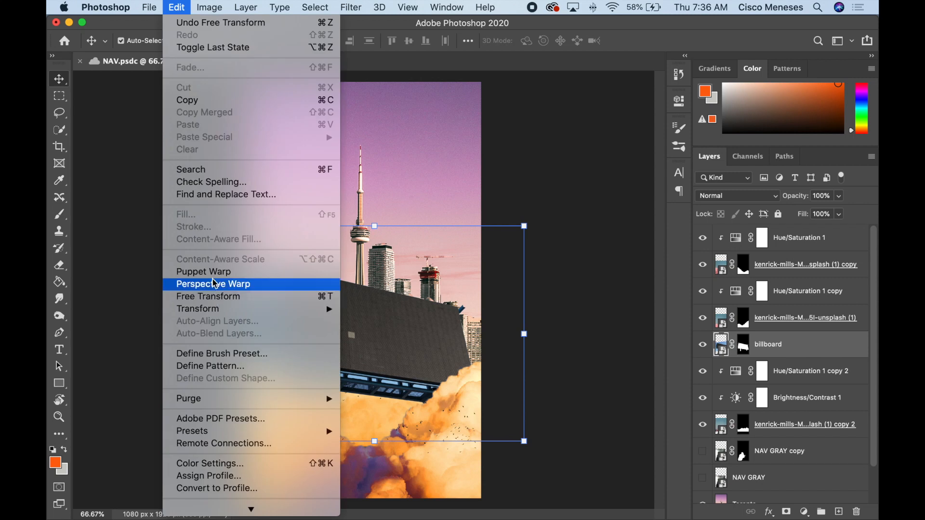
{"action": "left_click", "coordinate": [207, 268]}
{"action": "left_click_drag", "start_coordinate": [321, 281], "coordinate": [436, 310]}
{"action": "left_click", "coordinate": [351, 289]}
{"action": "key", "text": "super+z"}
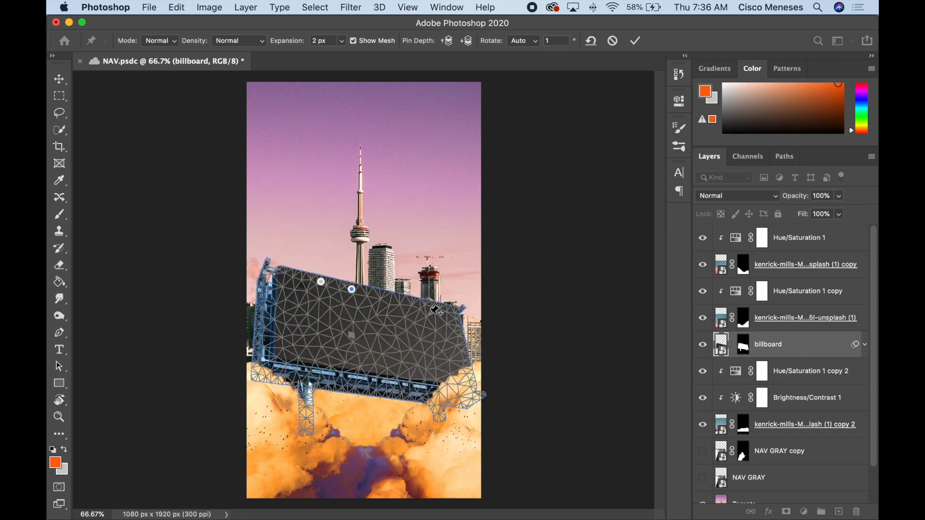
{"action": "left_click", "coordinate": [613, 40]}
{"action": "left_click", "coordinate": [582, 362]}
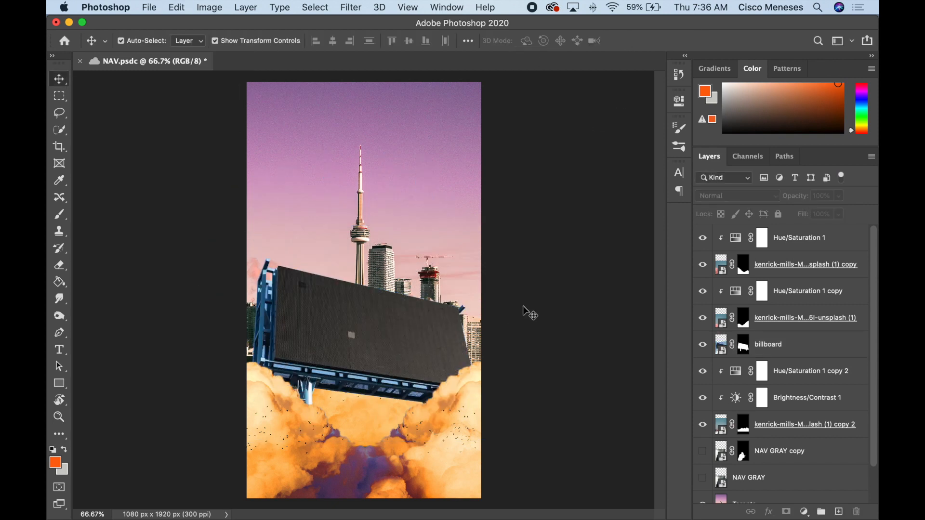
- Shrink the Toronto skyline to about 16.1% scale and position it with the tower centred above the billboard
{"action": "left_click", "coordinate": [418, 299]}
{"action": "left_click_drag", "start_coordinate": [415, 211], "coordinate": [397, 186]}
{"action": "left_click_drag", "start_coordinate": [415, 228], "coordinate": [546, 274]}
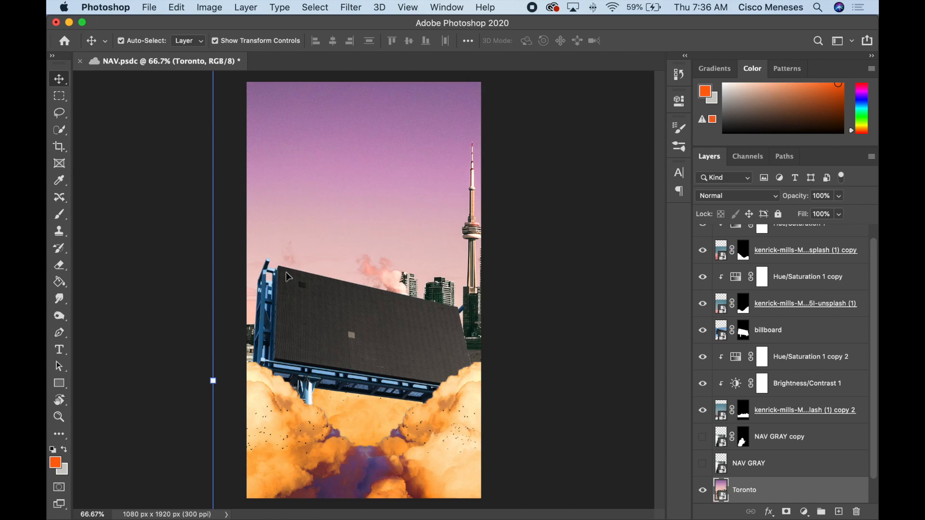
{"action": "left_click_drag", "start_coordinate": [391, 262], "coordinate": [316, 232]}
{"action": "key", "text": "super+minus"}
{"action": "key", "text": "super+minus"}
{"action": "left_click_drag", "start_coordinate": [540, 315], "coordinate": [484, 306]}
{"action": "left_click_drag", "start_coordinate": [409, 270], "coordinate": [371, 260]}
{"action": "key", "text": "Return"}
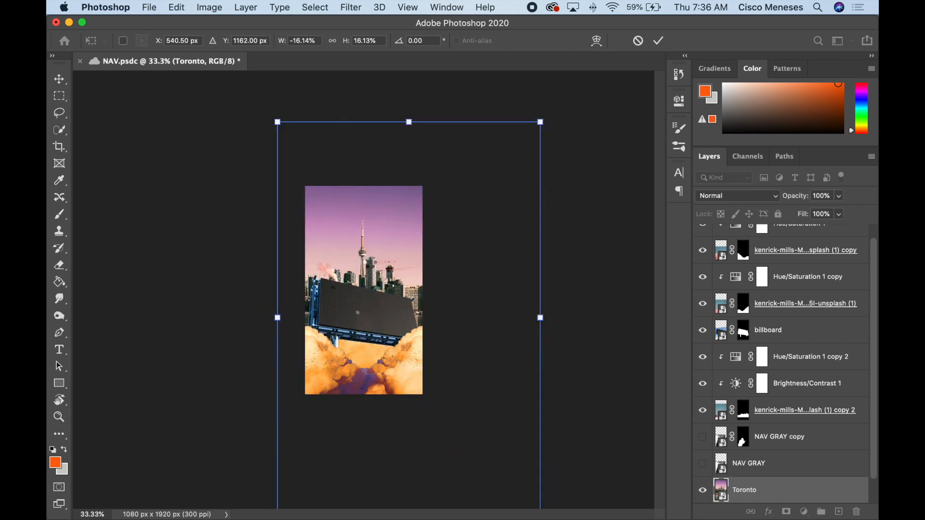
- Add a Threshold adjustment with level 149 above the Toronto layer and hide it
{"action": "left_click", "coordinate": [805, 513]}
{"action": "left_click", "coordinate": [814, 461]}
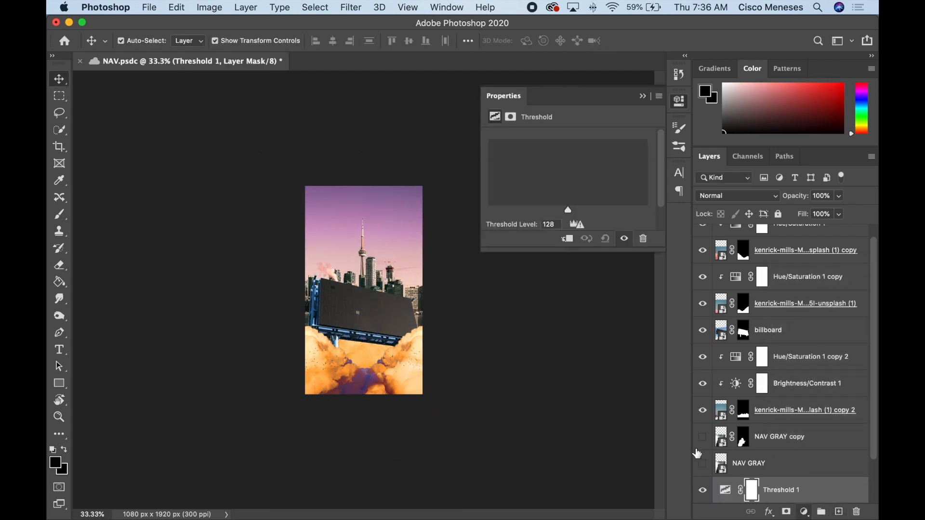
{"action": "key", "text": "super+equal"}
{"action": "key", "text": "super+equal"}
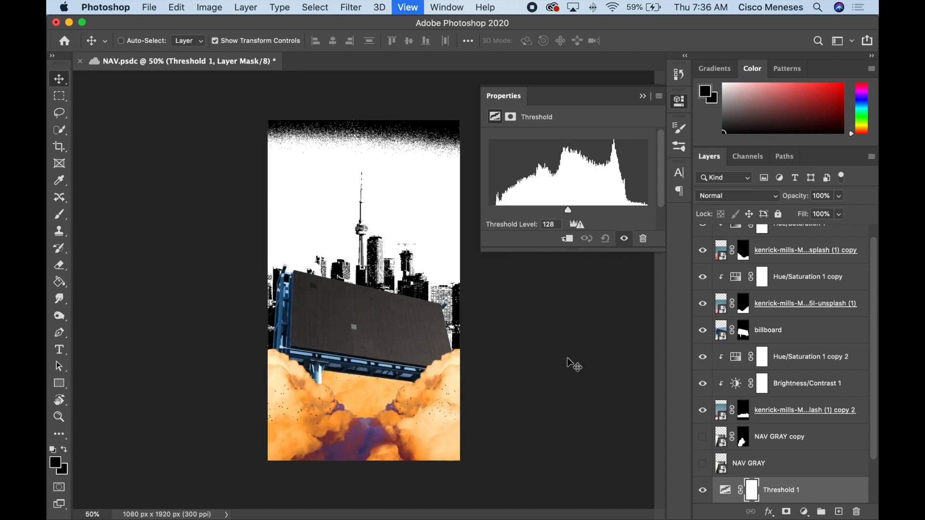
{"action": "mouse_move", "coordinate": [568, 211]}
{"action": "left_mouse_down"}
{"action": "mouse_move", "coordinate": [635, 213]}
{"action": "mouse_move", "coordinate": [563, 213]}
{"action": "mouse_move", "coordinate": [581, 209]}
{"action": "left_mouse_up"}
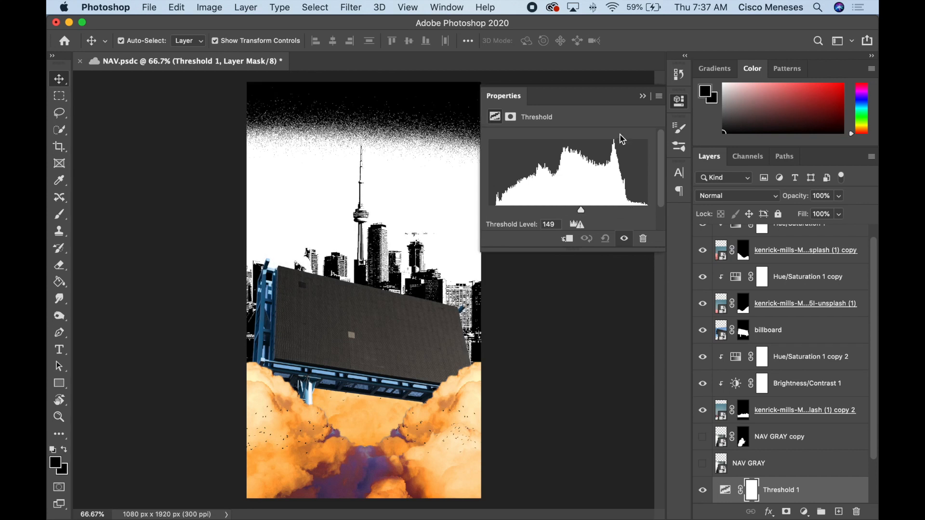
{"action": "left_click", "coordinate": [643, 96]}
{"action": "left_click", "coordinate": [706, 489]}
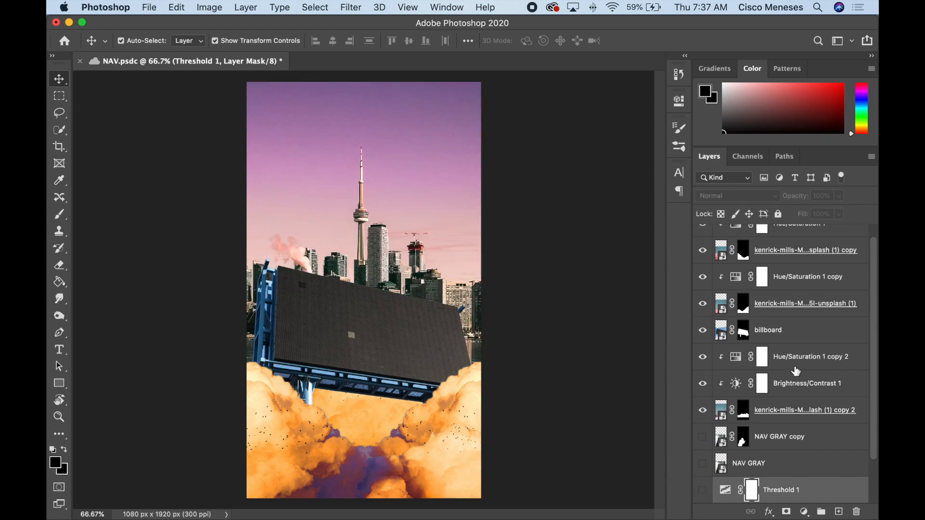
- Shift the Toronto skyline slightly left and move it back to the right
{"action": "scroll", "coordinate": [792, 362], "scroll_direction": "down", "scroll_amount": 1}
{"action": "left_click_drag", "start_coordinate": [421, 282], "coordinate": [413, 282]}
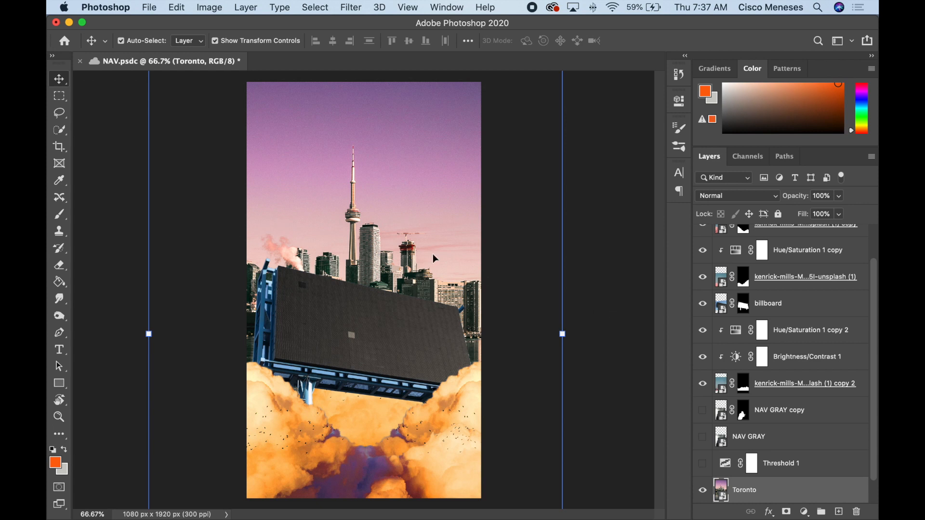
{"action": "left_click_drag", "start_coordinate": [445, 291], "coordinate": [458, 293]}
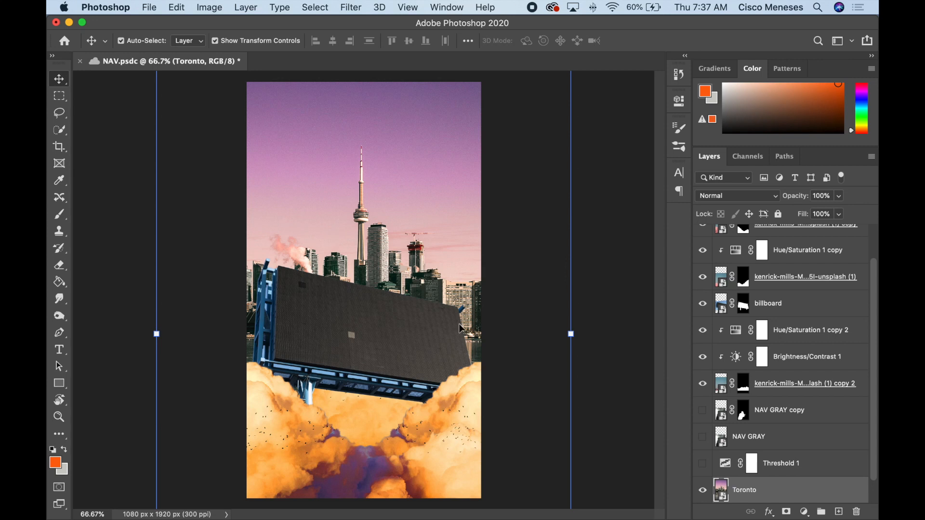
- Show the NAV GRAY copy cutout and raise it to the top of the layer stack
{"action": "scroll", "coordinate": [780, 327], "scroll_direction": "down", "scroll_amount": 2}
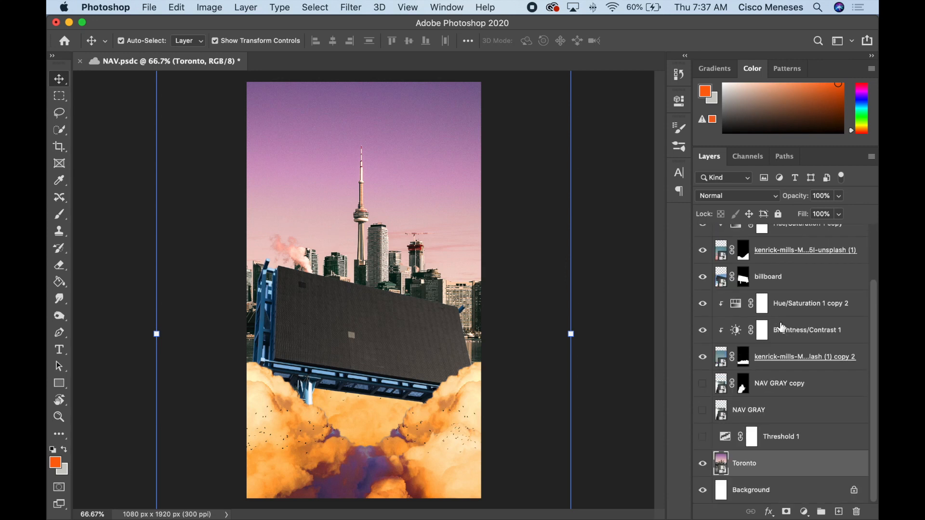
{"action": "left_click", "coordinate": [774, 391]}
{"action": "left_click_drag", "start_coordinate": [774, 389], "coordinate": [764, 266]}
{"action": "mouse_move", "coordinate": [354, 395]}
{"action": "left_mouse_down"}
{"action": "mouse_move", "coordinate": [359, 354]}
{"action": "mouse_move", "coordinate": [360, 395]}
{"action": "left_mouse_up"}
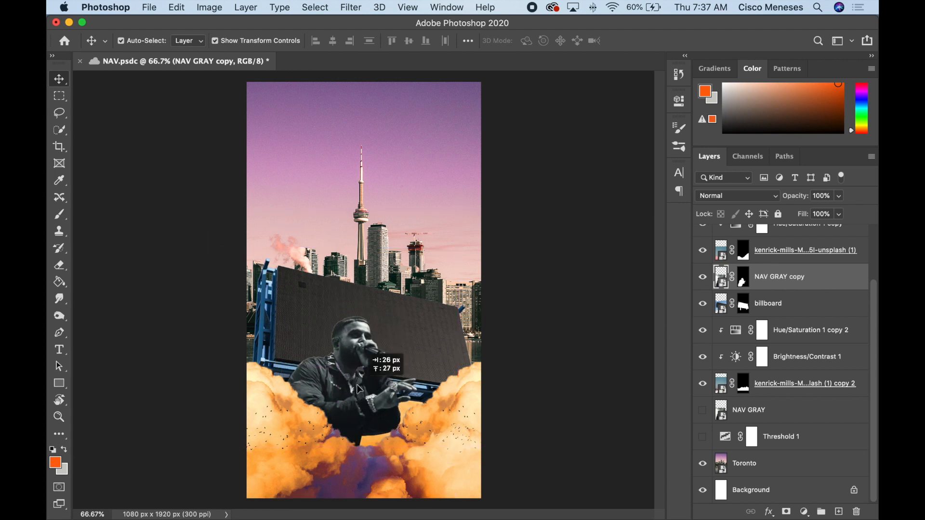
{"action": "scroll", "coordinate": [818, 313], "scroll_direction": "up", "scroll_amount": 4}
{"action": "left_click_drag", "start_coordinate": [789, 337], "coordinate": [768, 236]}
- Scale the NAV GRAY copy cutout to about 92.73% and position it in the poster's lower-left foreground, in front of the clouds
{"action": "left_click_drag", "start_coordinate": [362, 380], "coordinate": [349, 394]}
{"action": "left_click_drag", "start_coordinate": [467, 244], "coordinate": [457, 257]}
{"action": "left_click_drag", "start_coordinate": [335, 408], "coordinate": [357, 412]}
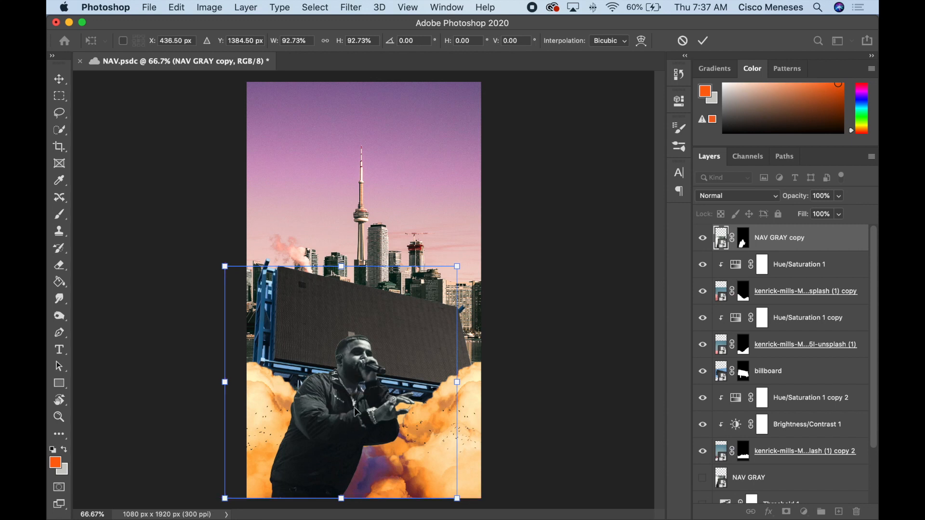
{"action": "key", "text": "Return"}
- Group the billboard, cloud and their adjustment layers, from Hue/Saturation 1 down to the cloud copy 2, as Billboard
{"action": "left_click", "coordinate": [404, 349]}
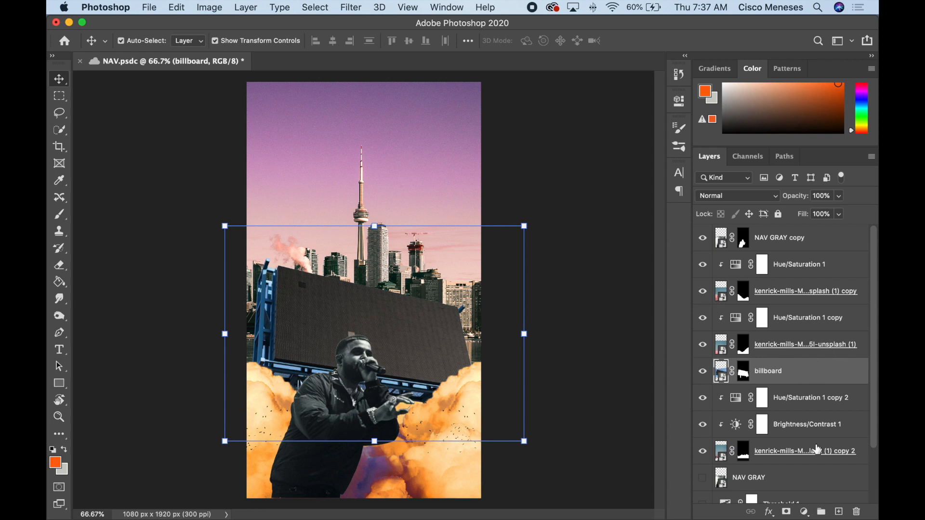
{"action": "left_click", "coordinate": [817, 462]}
{"action": "left_click", "coordinate": [793, 275], "text": "shift"}
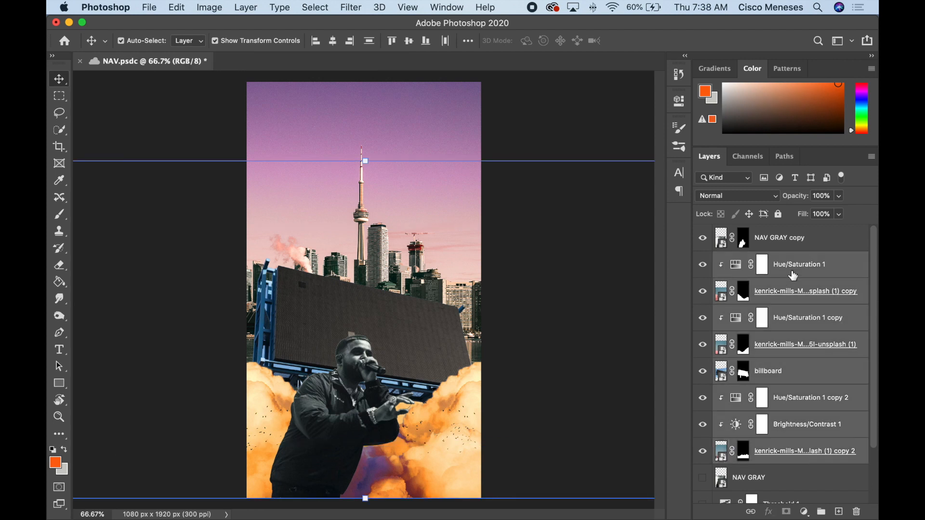
{"action": "left_click", "coordinate": [807, 463]}
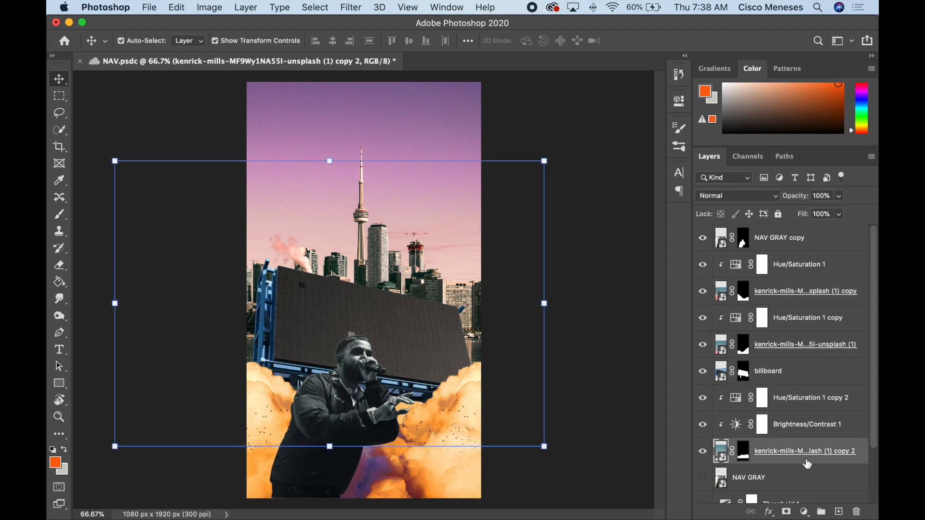
{"action": "left_click", "coordinate": [786, 266], "text": "shift"}
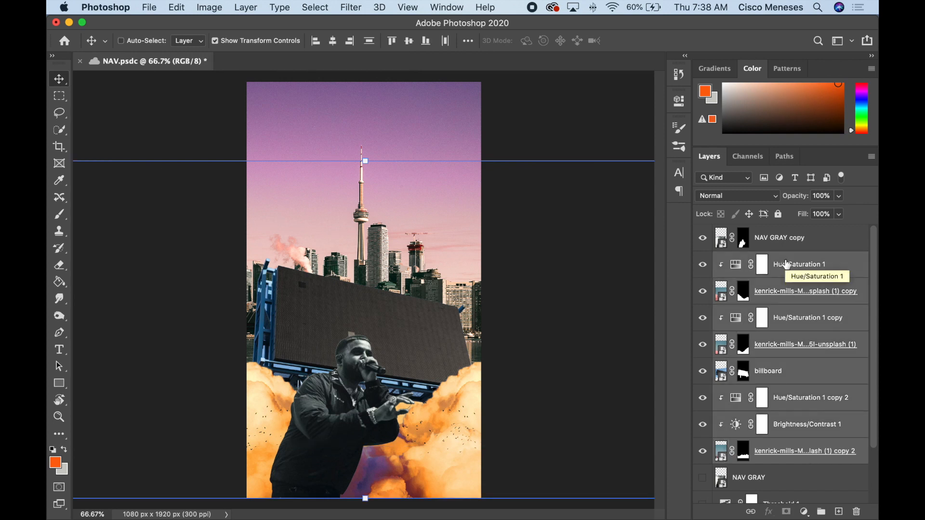
{"action": "key", "text": "super+g"}
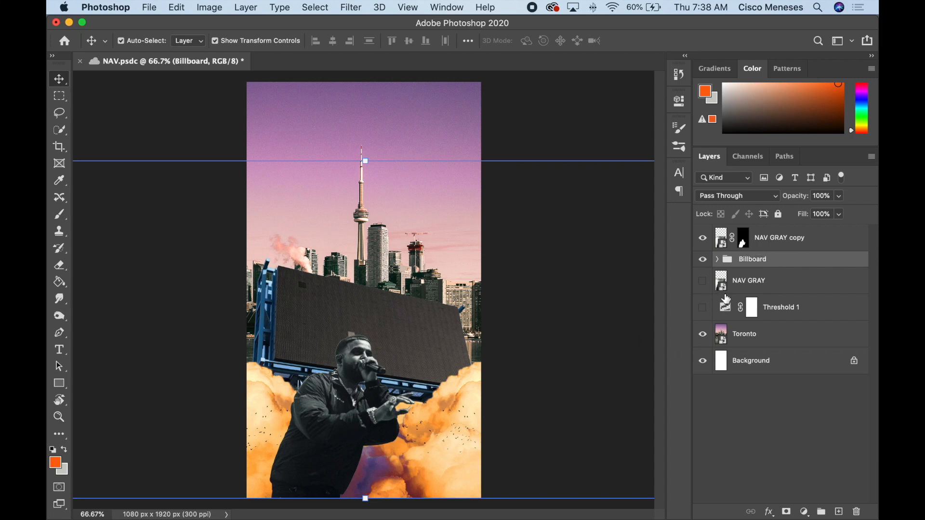
- Place external-content.duckduckgo-1.jpg from the Finder Photos folder above the Billboard group, shrunk over the billboard's left half and tilted to its angle
{"action": "left_click", "coordinate": [160, 495]}
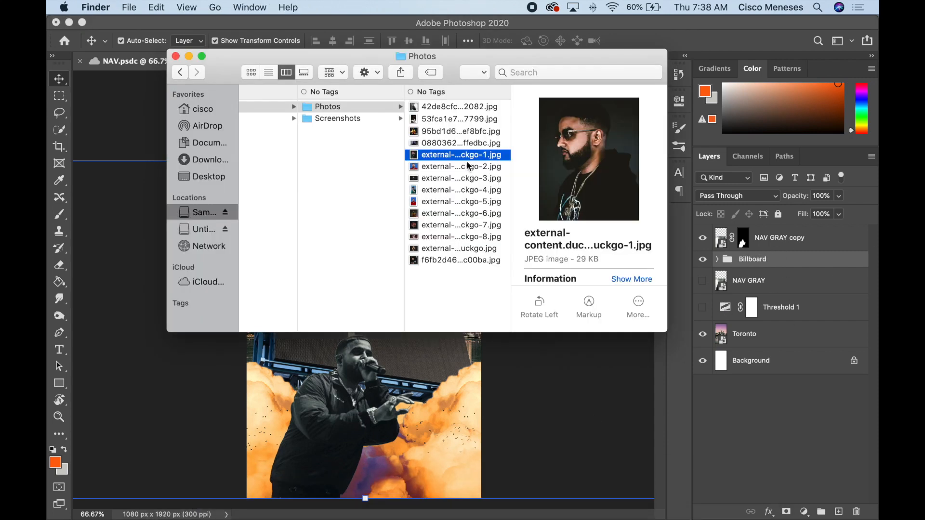
{"action": "left_click", "coordinate": [456, 136]}
{"action": "left_click", "coordinate": [456, 155]}
{"action": "left_click_drag", "start_coordinate": [455, 154], "coordinate": [467, 430]}
{"action": "left_click_drag", "start_coordinate": [471, 146], "coordinate": [447, 221]}
{"action": "left_click_drag", "start_coordinate": [357, 240], "coordinate": [325, 274]}
{"action": "left_click_drag", "start_coordinate": [410, 243], "coordinate": [422, 255]}
{"action": "key", "text": "Return"}
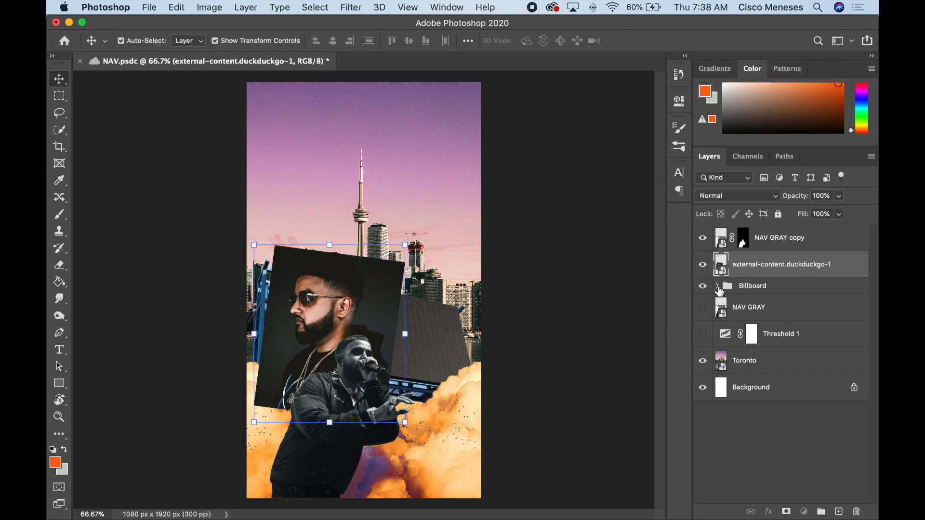
- Set the sunglasses portrait's blend mode to Color Dodge and shrink it to fit the left half of the billboard
{"action": "left_click", "coordinate": [717, 286]}
{"action": "left_click", "coordinate": [772, 196]}
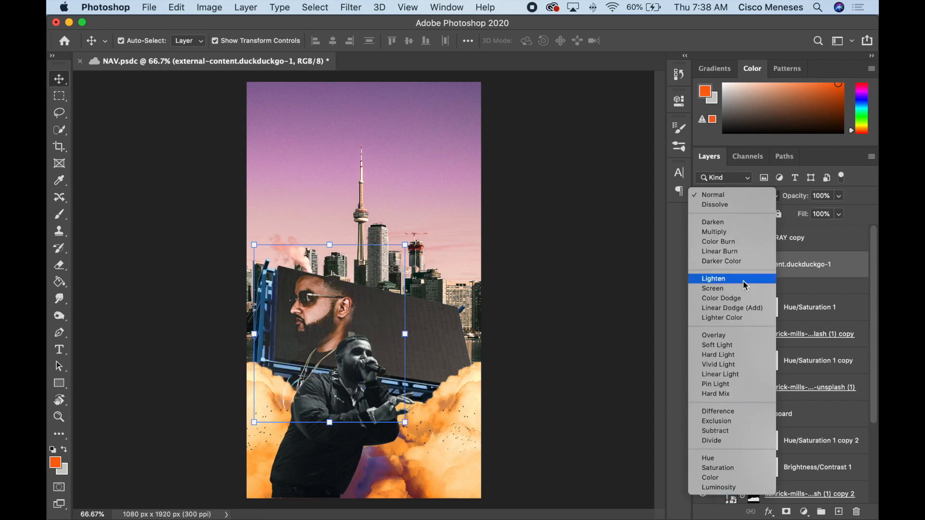
{"action": "key", "text": "Escape"}
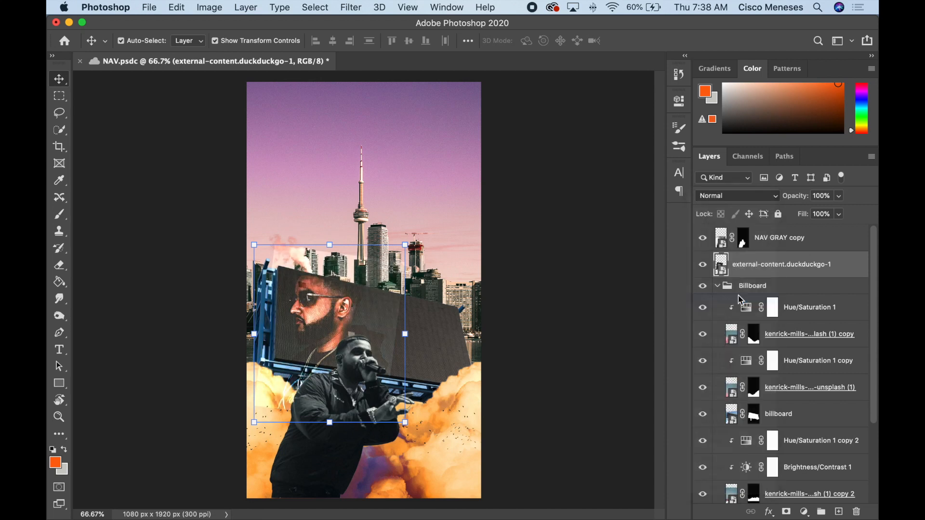
{"action": "left_click_drag", "start_coordinate": [315, 308], "coordinate": [316, 313]}
{"action": "key", "text": "ctrl+t"}
{"action": "left_click_drag", "start_coordinate": [400, 431], "coordinate": [327, 319]}
{"action": "key", "text": "Return"}
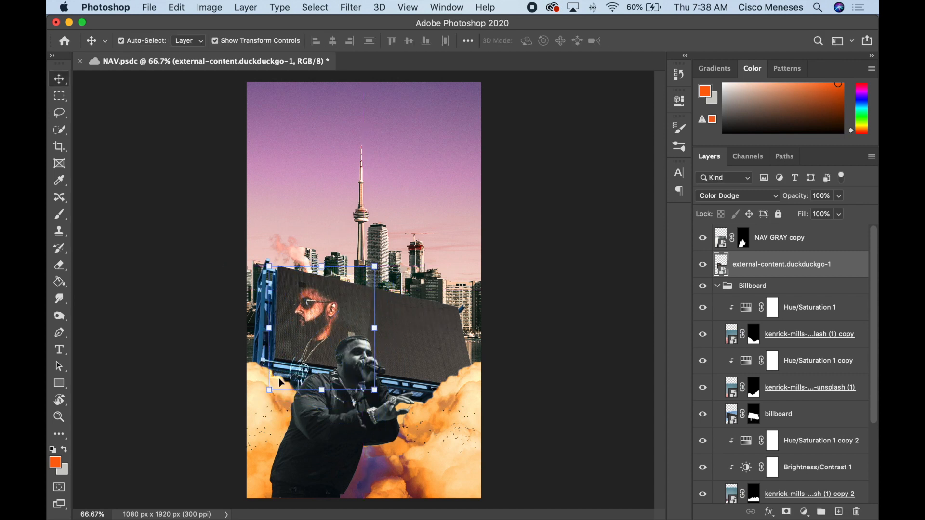
{"action": "left_click", "coordinate": [718, 286]}
{"action": "left_click", "coordinate": [610, 316]}
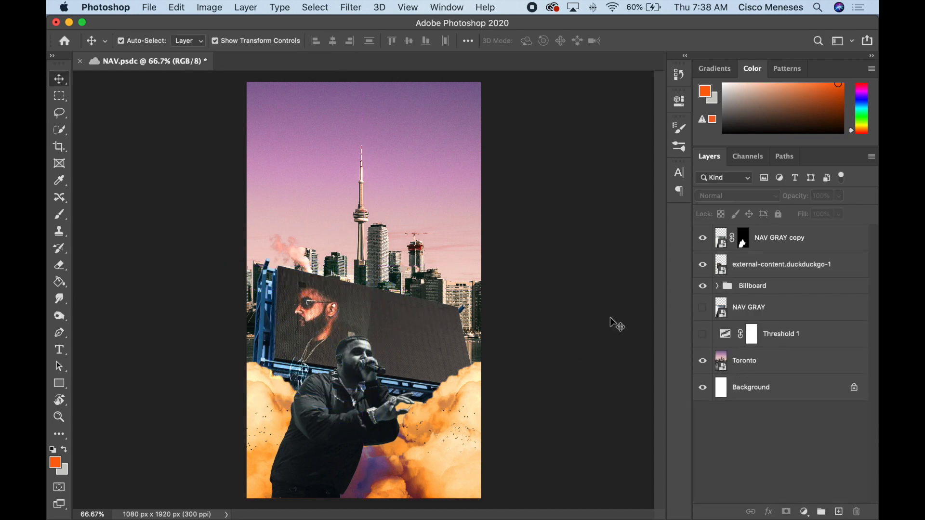
- Place external-content.duckduckgo-6.jpg from the Finder Photos folder and move its layer below the Billboard group
{"action": "key", "text": "super+Tab"}
{"action": "left_click", "coordinate": [455, 212]}
{"action": "left_click", "coordinate": [459, 203]}
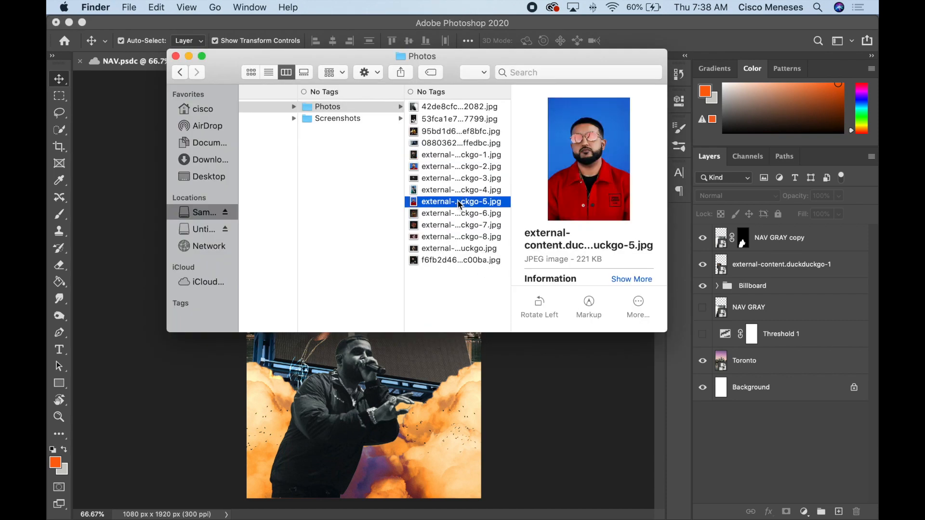
{"action": "left_click_drag", "start_coordinate": [452, 215], "coordinate": [374, 275]}
{"action": "key", "text": "Return"}
{"action": "left_click_drag", "start_coordinate": [780, 238], "coordinate": [751, 321]}
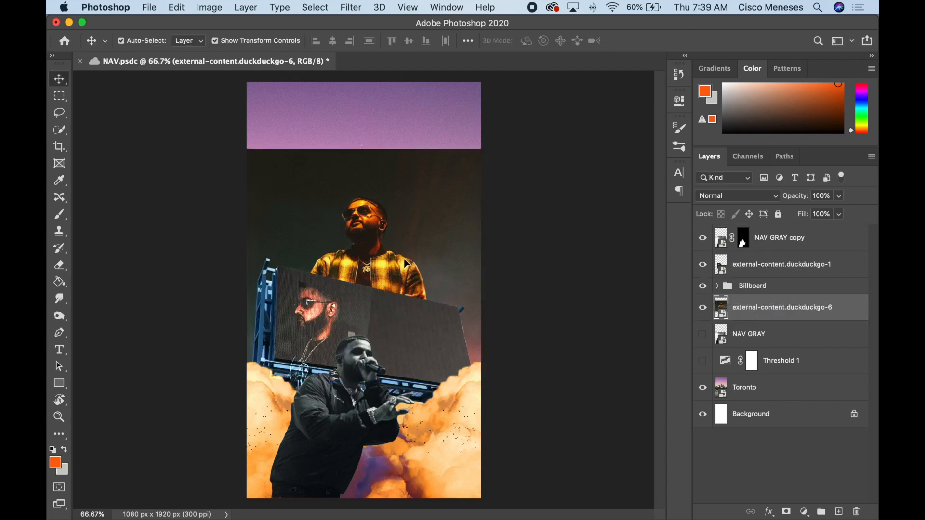
- Select the subject of the plaid-jacket photo, try a layer mask from the selection and undo that mask
{"action": "left_click", "coordinate": [315, 7]}
{"action": "left_click", "coordinate": [338, 163]}
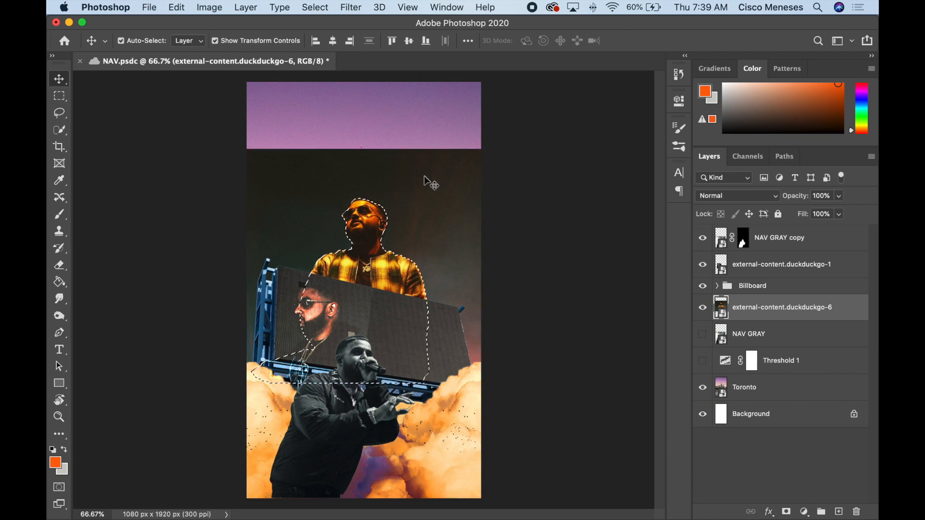
{"action": "left_click", "coordinate": [786, 512]}
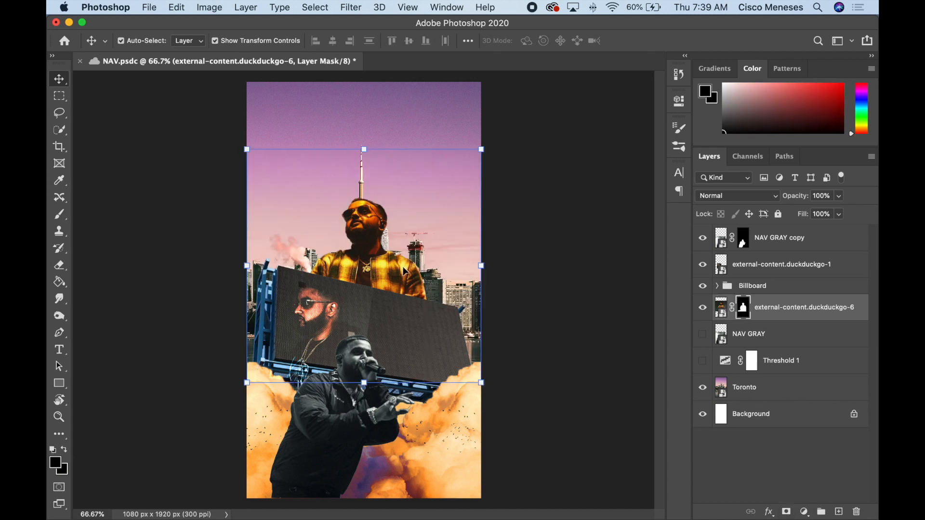
{"action": "key", "text": "super+z"}
- Refine the plaid-jacket figure's selection along the hair and ear with the Quick Selection tool
{"action": "left_click", "coordinate": [59, 130]}
{"action": "key", "text": "super+h"}
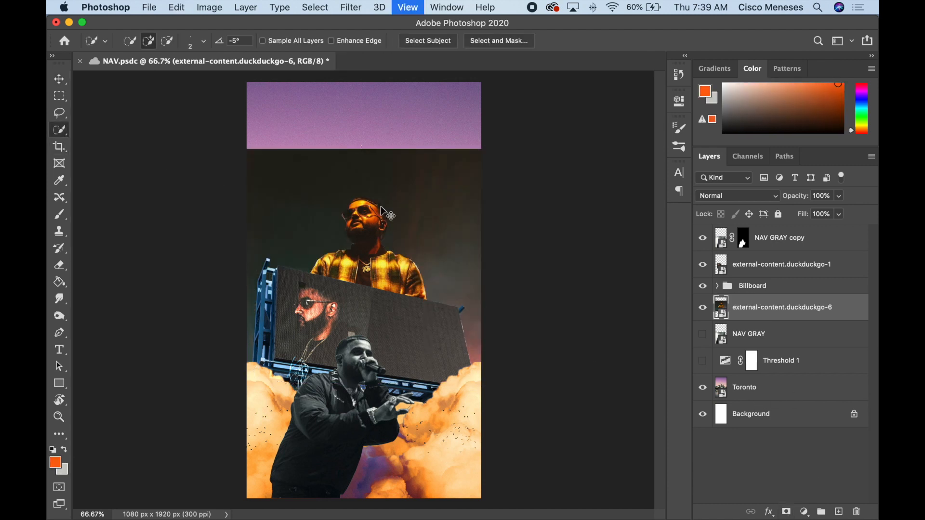
{"action": "key", "text": "super+equal"}
{"action": "key", "text": "super+equal"}
{"action": "key", "text": "super+equal"}
{"action": "key", "text": "super+equal"}
{"action": "left_click_drag", "start_coordinate": [383, 208], "coordinate": [371, 323]}
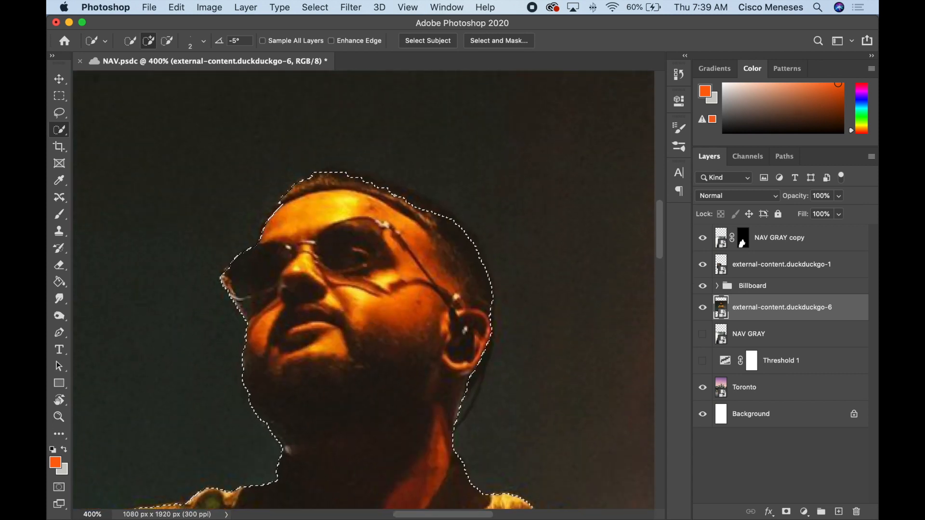
{"action": "left_click_drag", "start_coordinate": [468, 234], "coordinate": [435, 209]}
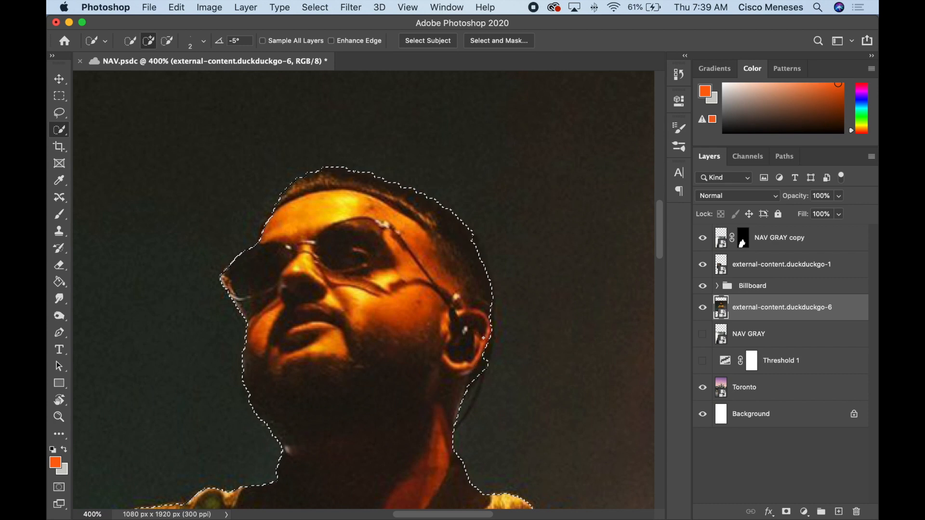
{"action": "left_click_drag", "start_coordinate": [487, 360], "coordinate": [491, 330]}
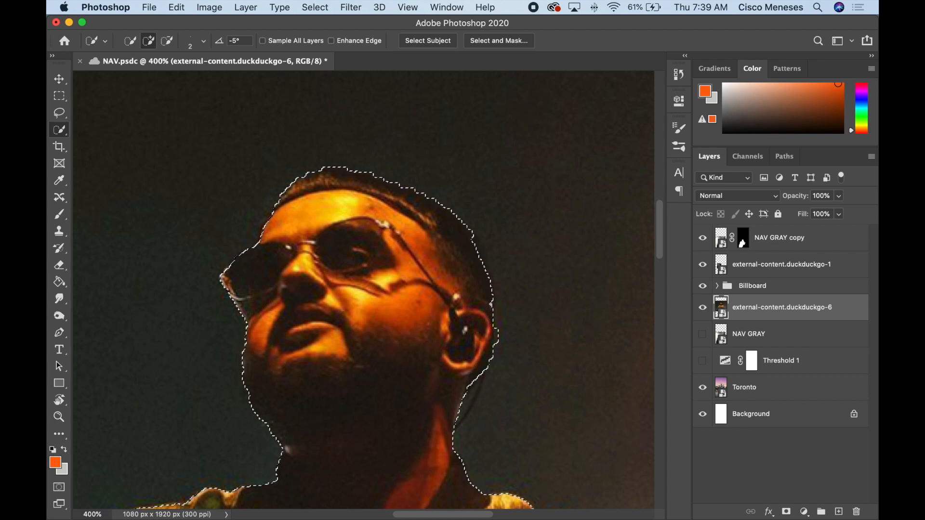
- Mask the plaid-jacket photo to the selection and raise the Toronto skyline so the tower stands higher above the figure's head
{"action": "key", "text": "super+minus"}
{"action": "key", "text": "super+minus"}
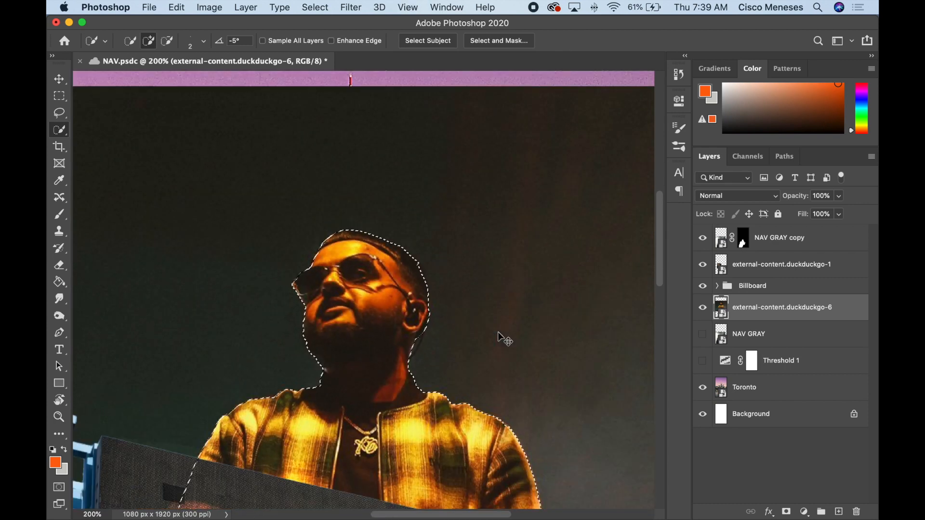
{"action": "key", "text": "super+minus"}
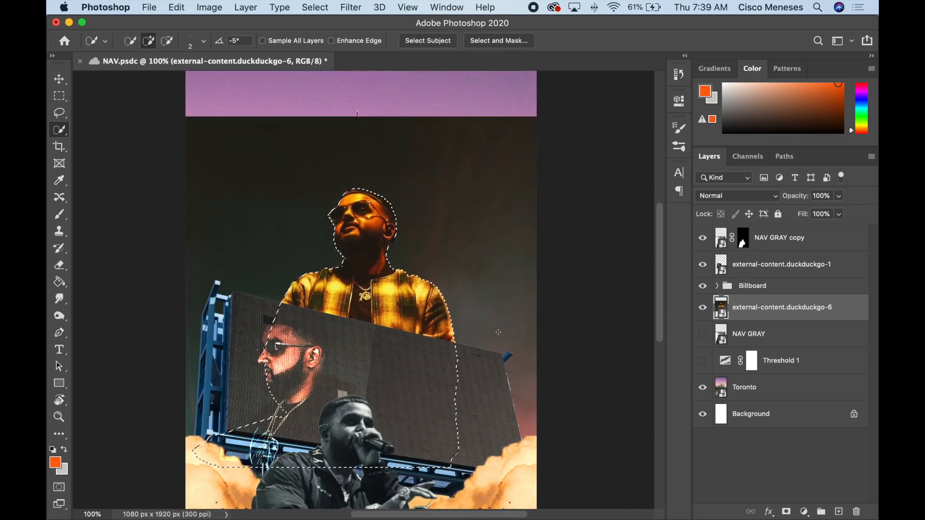
{"action": "key", "text": "super+minus"}
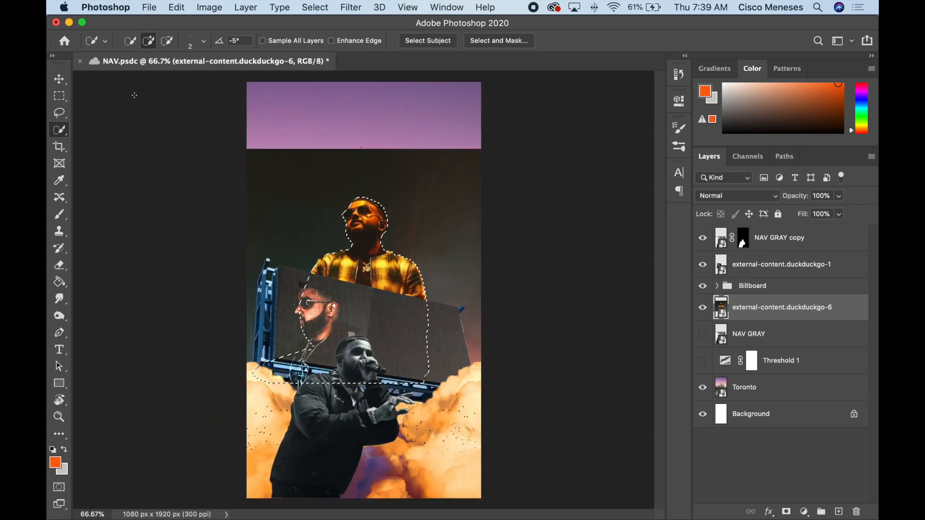
{"action": "key", "text": "v"}
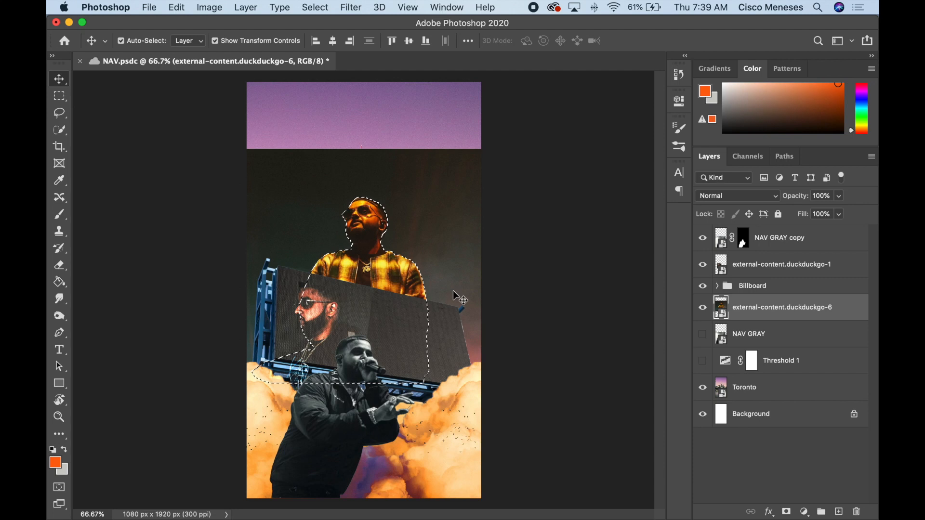
{"action": "left_click", "coordinate": [786, 511]}
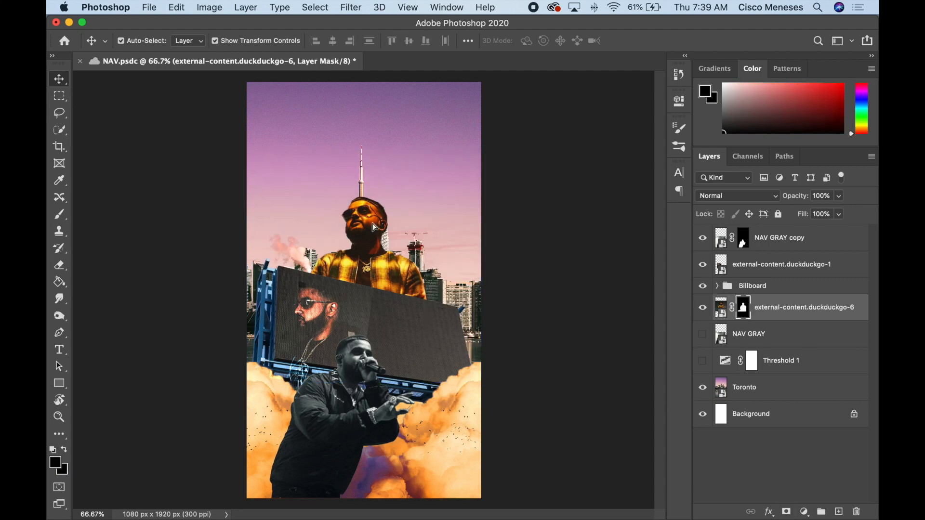
{"action": "left_click_drag", "start_coordinate": [375, 227], "coordinate": [375, 227]}
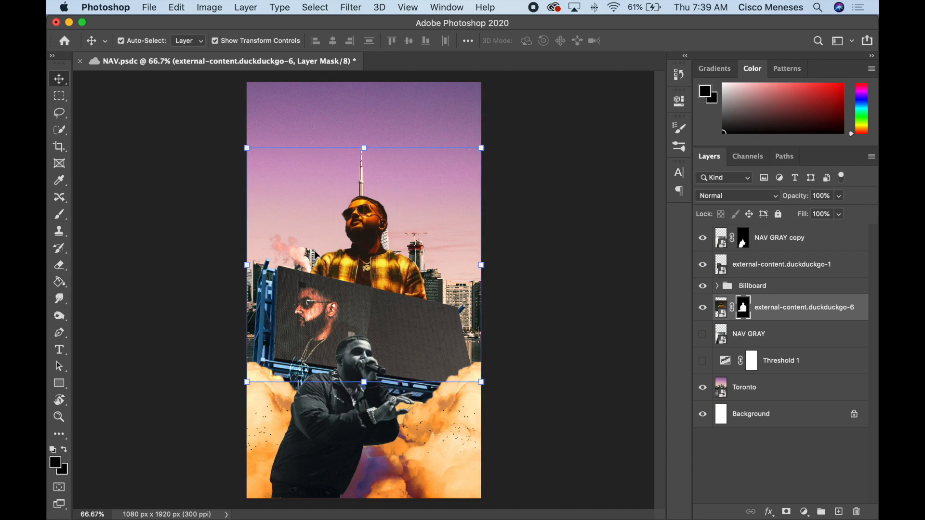
{"action": "left_click_drag", "start_coordinate": [444, 240], "coordinate": [446, 213]}
- Place external-content.duckduckgo-7.jpg from the Finder Photos folder small on the billboard, with its layer directly above the Billboard group
{"action": "key", "text": "super+Tab"}
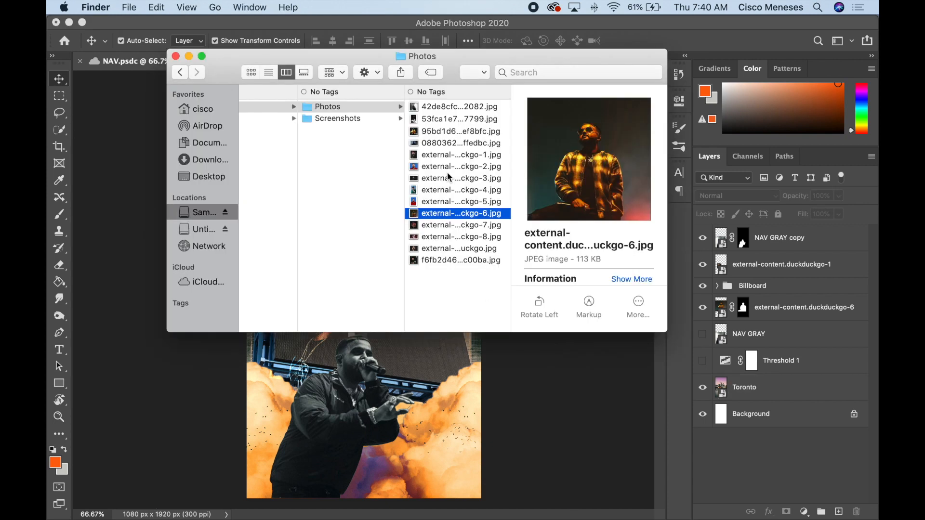
{"action": "left_click", "coordinate": [479, 203]}
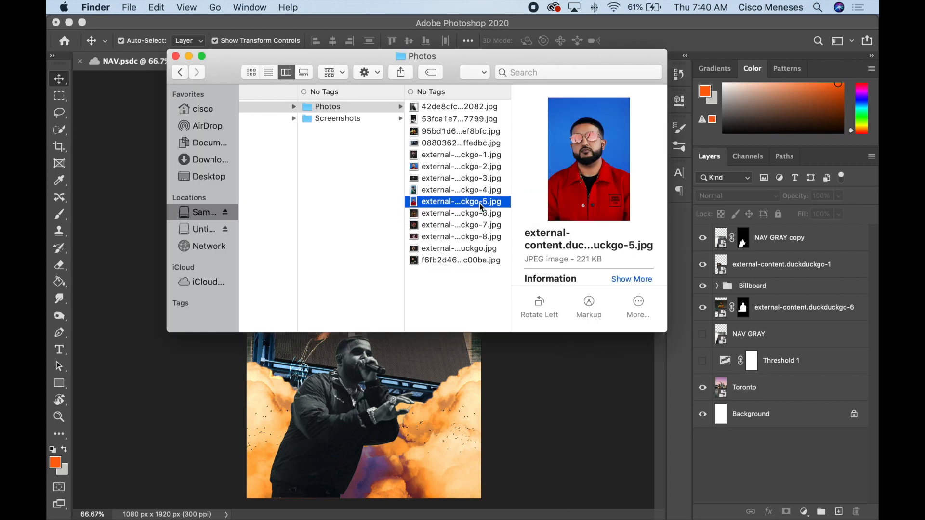
{"action": "left_click", "coordinate": [458, 222]}
{"action": "left_click", "coordinate": [451, 238]}
{"action": "left_click", "coordinate": [446, 224]}
{"action": "left_click_drag", "start_coordinate": [447, 225], "coordinate": [428, 312]}
{"action": "left_click_drag", "start_coordinate": [377, 311], "coordinate": [371, 328]}
{"action": "left_click_drag", "start_coordinate": [785, 243], "coordinate": [770, 296]}
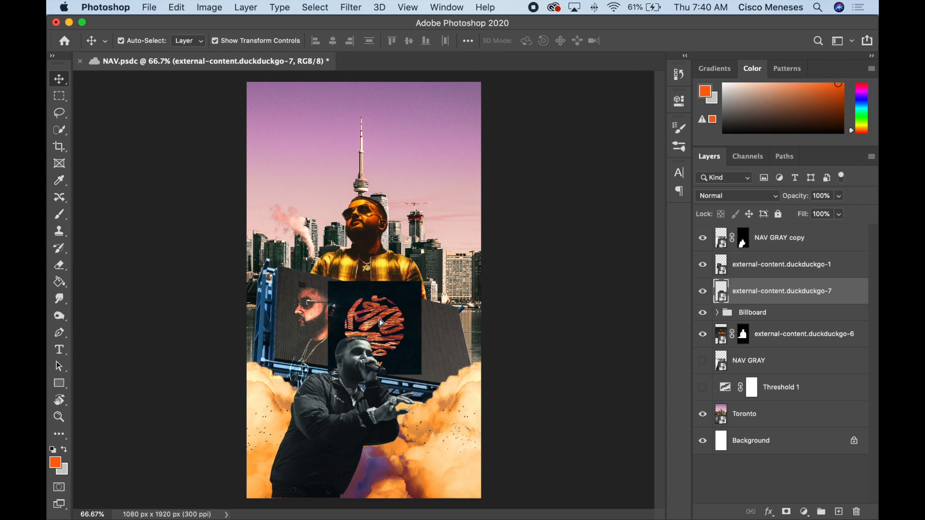
- Set the round NAV artwork to Color Dodge and fit it on the billboard's right half, rotated slightly to match the board
{"action": "left_click", "coordinate": [723, 195]}
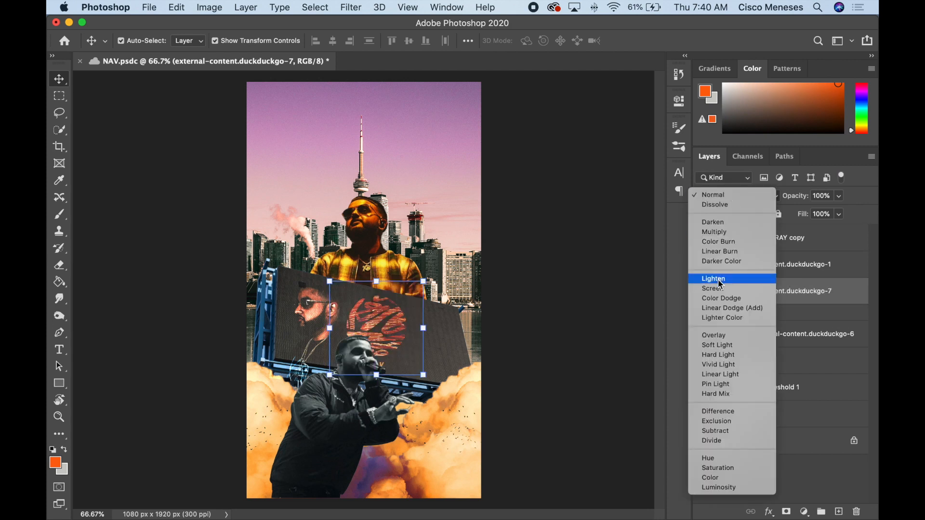
{"action": "left_click", "coordinate": [721, 305]}
{"action": "mouse_move", "coordinate": [391, 334]}
{"action": "left_mouse_down"}
{"action": "mouse_move", "coordinate": [383, 336]}
{"action": "mouse_move", "coordinate": [422, 338]}
{"action": "left_mouse_up"}
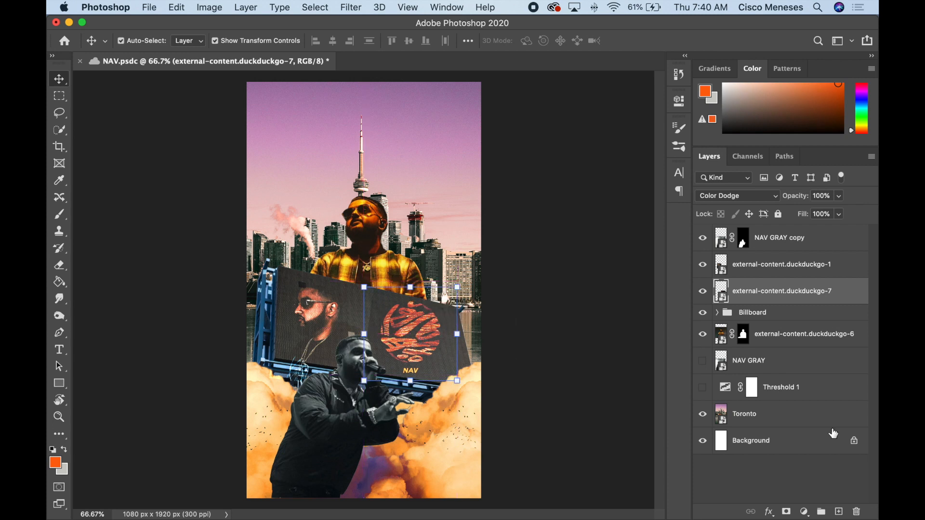
{"action": "left_click", "coordinate": [544, 315]}
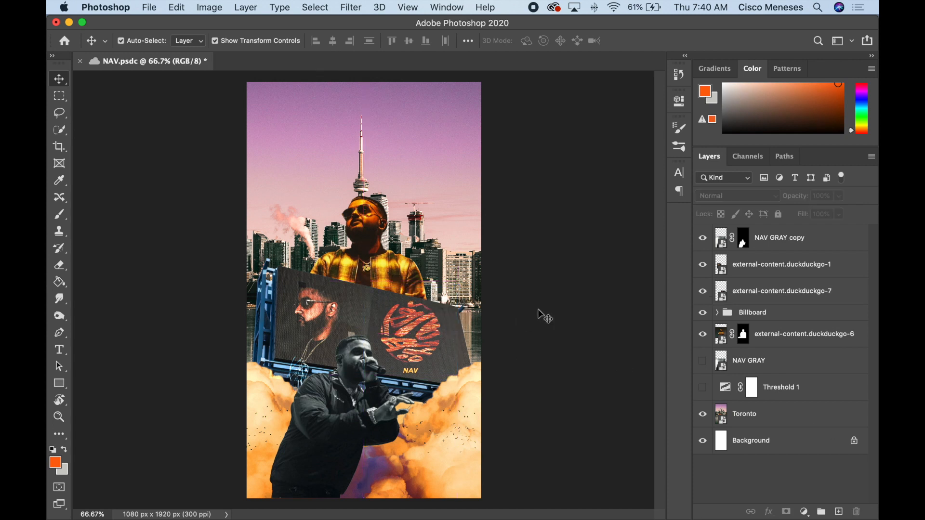
{"action": "left_click", "coordinate": [419, 347]}
{"action": "left_click_drag", "start_coordinate": [461, 278], "coordinate": [465, 283]}
{"action": "key", "text": "Return"}
{"action": "left_click", "coordinate": [596, 308]}
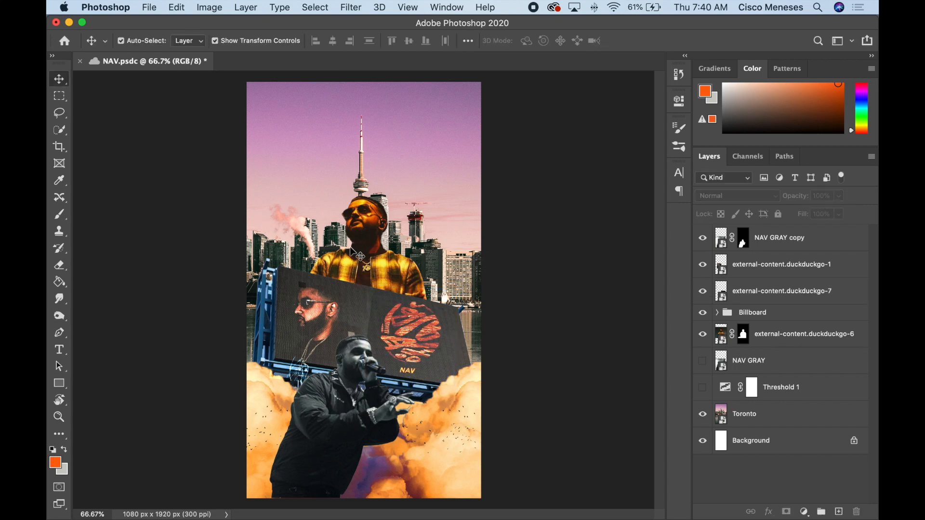
- Place f6fb2d466905cddd77ca1a45dc5c00ba.jpg, the headphones portrait, from the Finder Photos folder into the Photoshop poster
{"action": "key", "text": "super+Tab"}
{"action": "left_click", "coordinate": [426, 214]}
{"action": "left_click", "coordinate": [440, 248]}
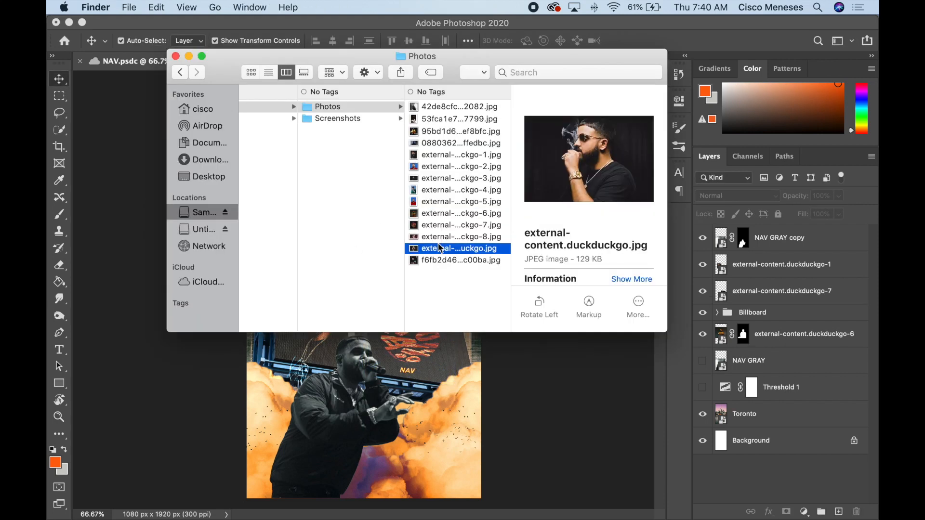
{"action": "key", "text": "Up"}
{"action": "key", "text": "Down"}
{"action": "key", "text": "Down"}
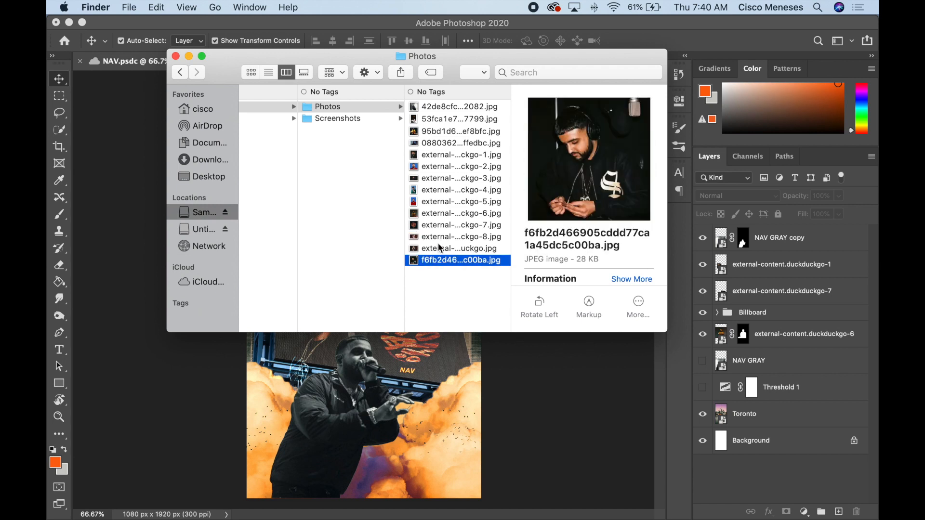
{"action": "left_click_drag", "start_coordinate": [439, 261], "coordinate": [346, 249]}
{"action": "key", "text": "Return"}
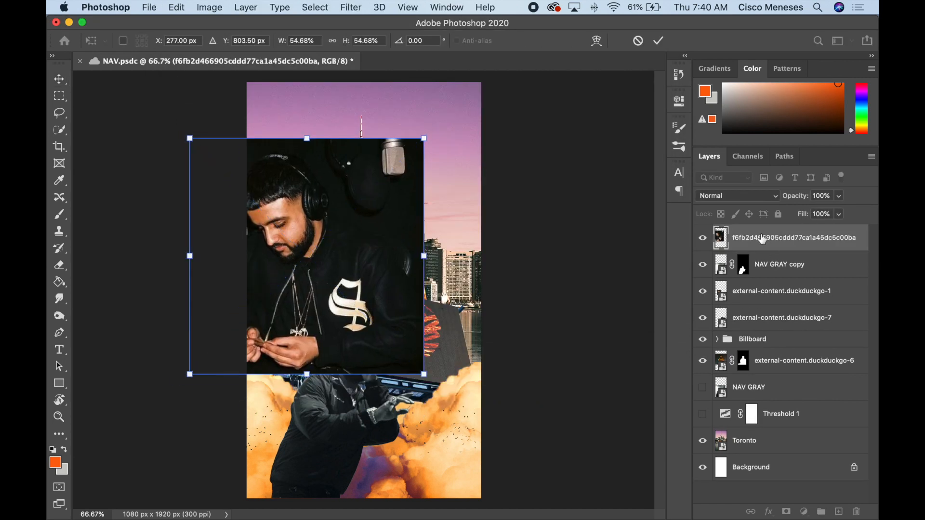
- Move the headphones photo's layer directly below external-content.duckduckgo-6, shrink it and position it behind the plaid-jacket figure's left side
{"action": "left_click_drag", "start_coordinate": [771, 237], "coordinate": [754, 351]}
{"action": "left_click_drag", "start_coordinate": [424, 255], "coordinate": [385, 256]}
{"action": "key", "text": "Return"}
{"action": "key", "text": "super+bracketleft"}
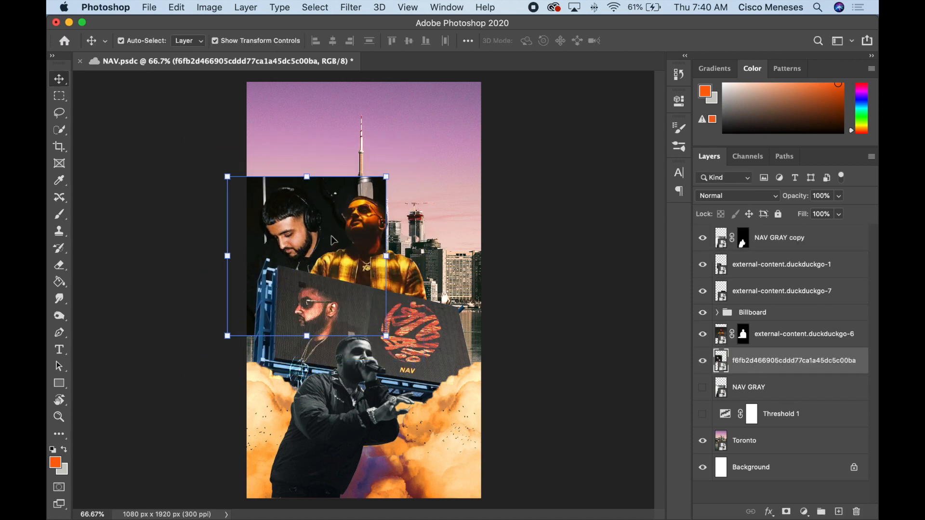
{"action": "left_click_drag", "start_coordinate": [310, 235], "coordinate": [312, 227]}
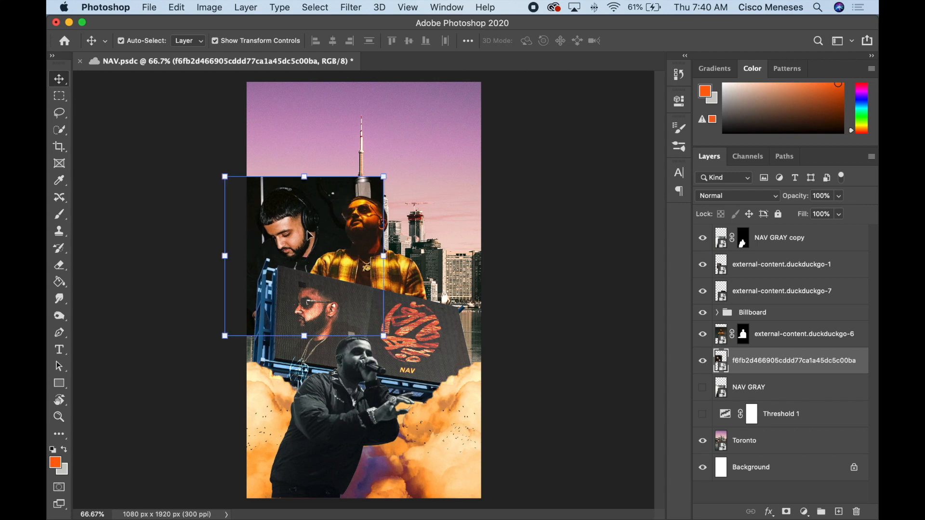
{"action": "key", "text": "super+Tab"}
{"action": "left_click", "coordinate": [451, 143]}
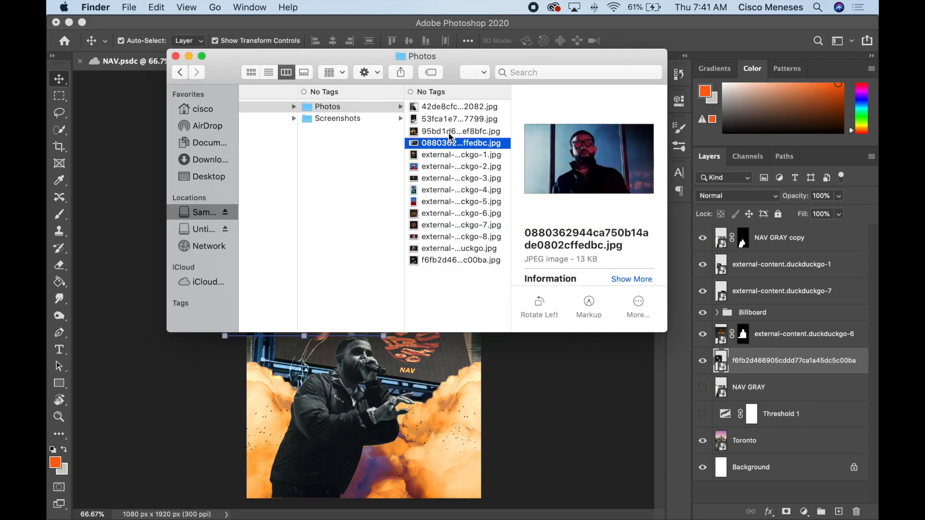
{"action": "left_click", "coordinate": [450, 137]}
{"action": "left_click", "coordinate": [444, 143]}
{"action": "left_click_drag", "start_coordinate": [444, 143], "coordinate": [408, 295]}
{"action": "left_click_drag", "start_coordinate": [809, 358], "coordinate": [768, 304]}
- Move the new red-and-blue portrait down over the billboard and rotate it 6.79 degrees to follow the board's slant
{"action": "left_click", "coordinate": [437, 305]}
{"action": "left_click_drag", "start_coordinate": [438, 305], "coordinate": [441, 312]}
{"action": "key", "text": "super+z"}
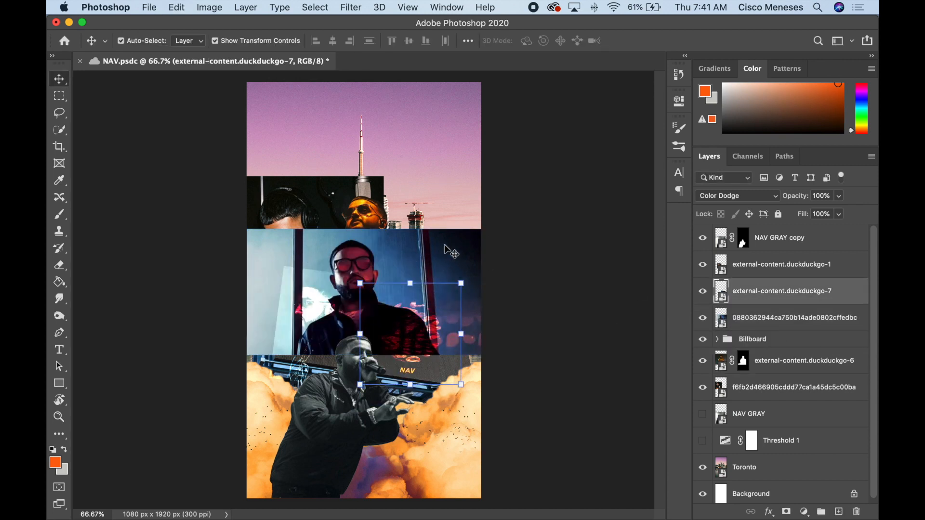
{"action": "left_click_drag", "start_coordinate": [445, 254], "coordinate": [430, 283]}
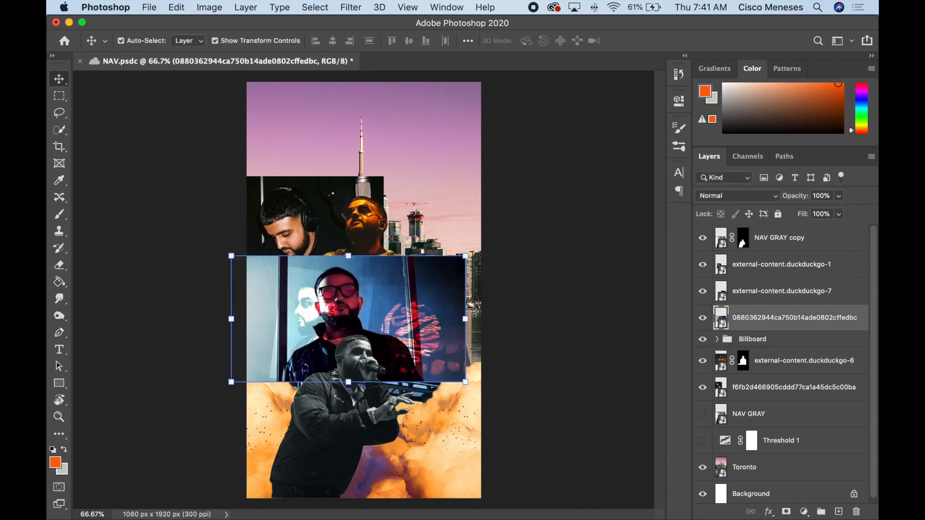
{"action": "left_click_drag", "start_coordinate": [476, 318], "coordinate": [482, 312]}
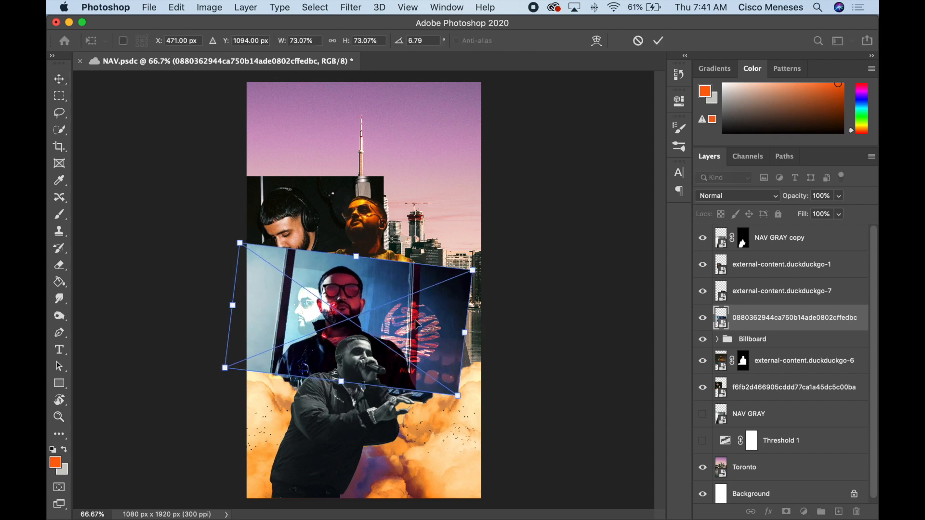
{"action": "key", "text": "Return"}
- Hide the external-content.duckduckgo-1 and external-content.duckduckgo-7 layers and set the red-and-blue portrait to Color Dodge
{"action": "left_click", "coordinate": [781, 291]}
{"action": "left_click", "coordinate": [781, 264], "text": "shift"}
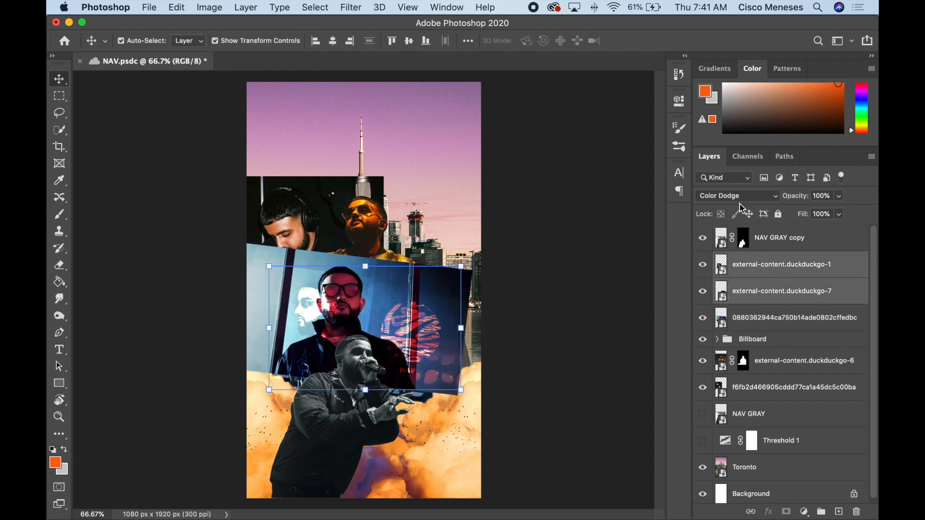
{"action": "left_click", "coordinate": [703, 265]}
{"action": "left_click", "coordinate": [433, 323]}
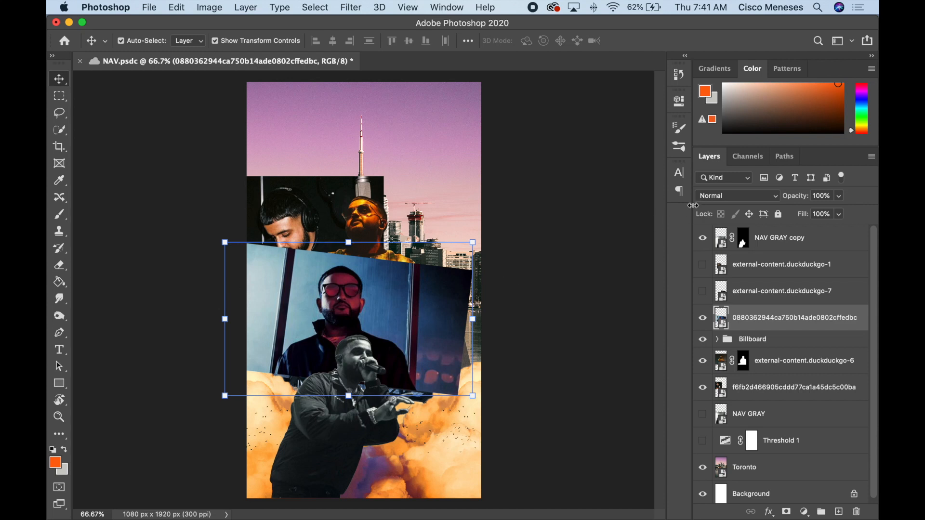
{"action": "left_click", "coordinate": [713, 195]}
{"action": "left_click", "coordinate": [721, 298]}
- Scale the Color Dodge portrait down to fit over the billboard screen and hide its layer
{"action": "left_click_drag", "start_coordinate": [352, 308], "coordinate": [382, 337]}
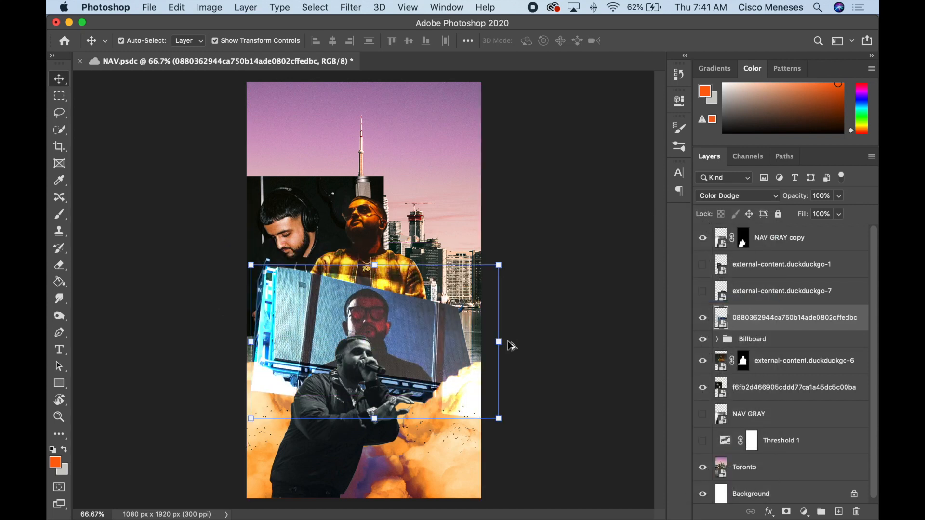
{"action": "left_click", "coordinate": [491, 346]}
{"action": "left_click_drag", "start_coordinate": [491, 356], "coordinate": [448, 313]}
{"action": "left_click_drag", "start_coordinate": [387, 360], "coordinate": [400, 339]}
{"action": "key", "text": "Return"}
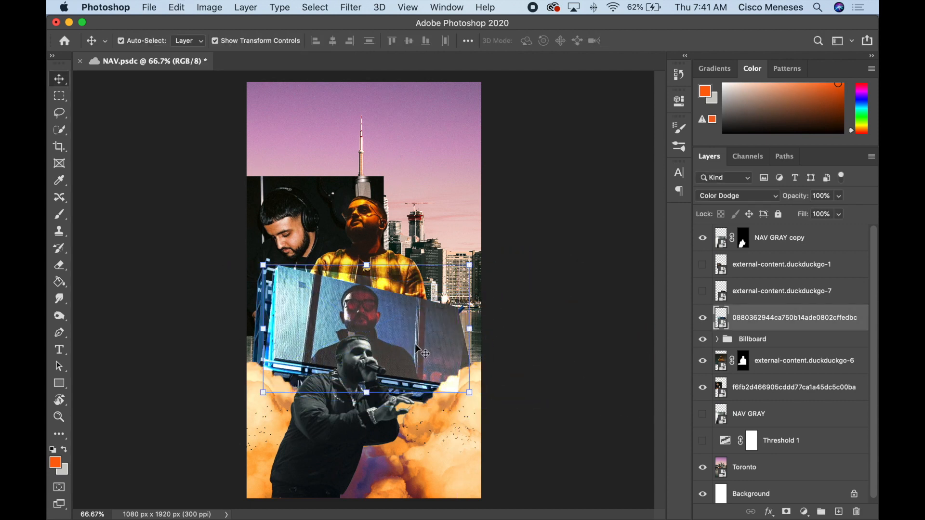
{"action": "left_click", "coordinate": [703, 317]}
- Place external-content.duckduckgo-4.jpg, the green-jacket photo, from the Finder Photos folder and scale it to 21.49%
{"action": "key", "text": "super+Tab"}
{"action": "left_click", "coordinate": [464, 237]}
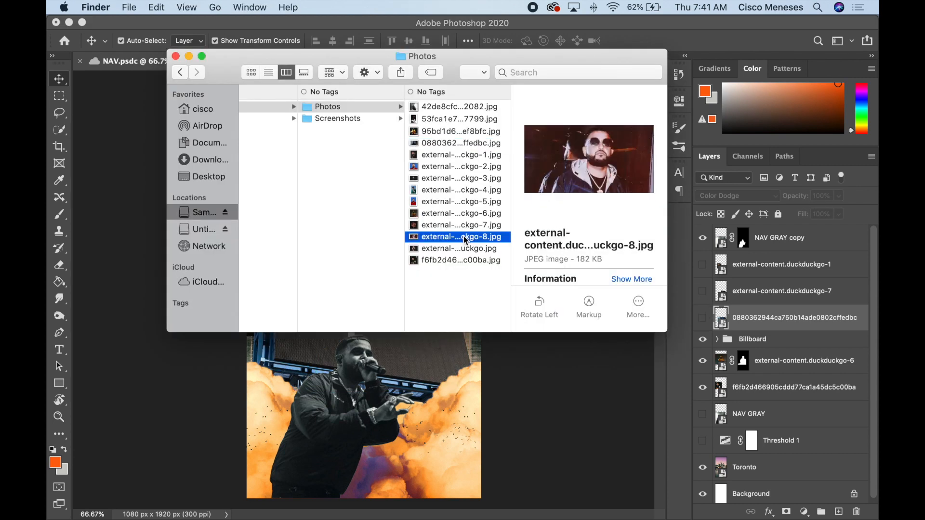
{"action": "left_click", "coordinate": [464, 225]}
{"action": "left_click", "coordinate": [464, 190]}
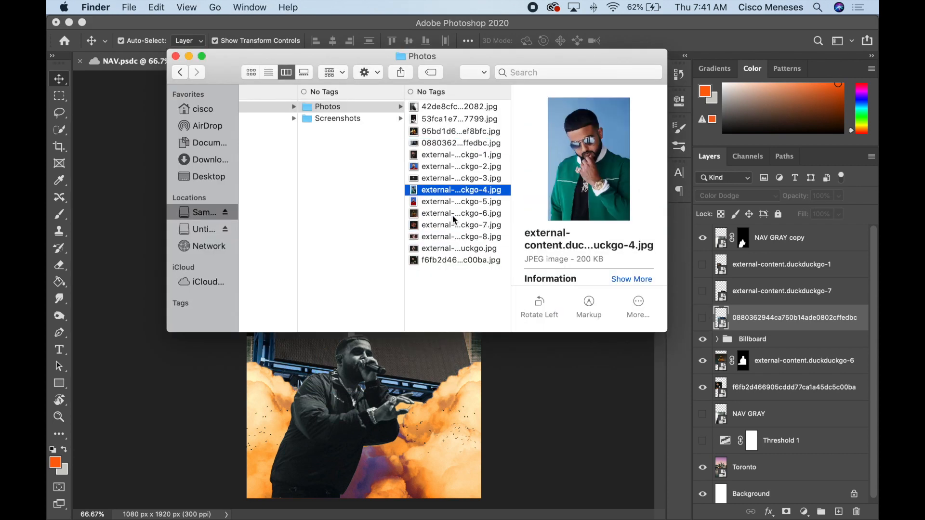
{"action": "left_click_drag", "start_coordinate": [460, 190], "coordinate": [400, 375]}
{"action": "left_click_drag", "start_coordinate": [400, 271], "coordinate": [429, 317]}
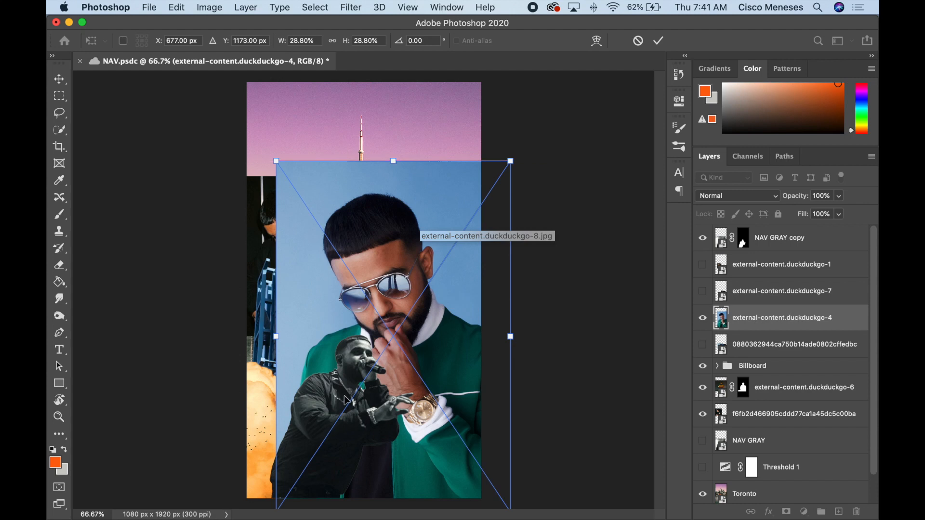
{"action": "left_click_drag", "start_coordinate": [510, 336], "coordinate": [481, 336]}
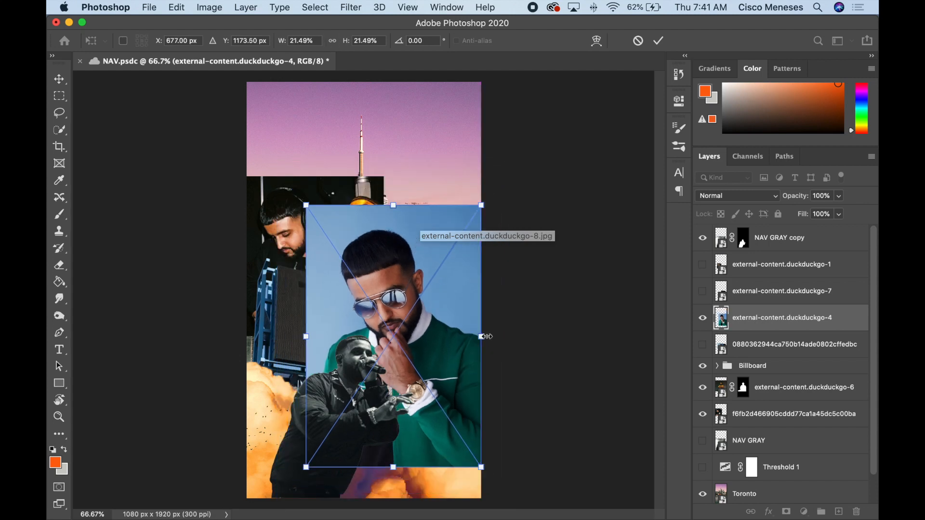
{"action": "key", "text": "Return"}
- Shift the grayscale singer cutout left and fit the green-jacket photo into the poster's bottom-right corner at 18.05% scale
{"action": "left_click", "coordinate": [325, 404]}
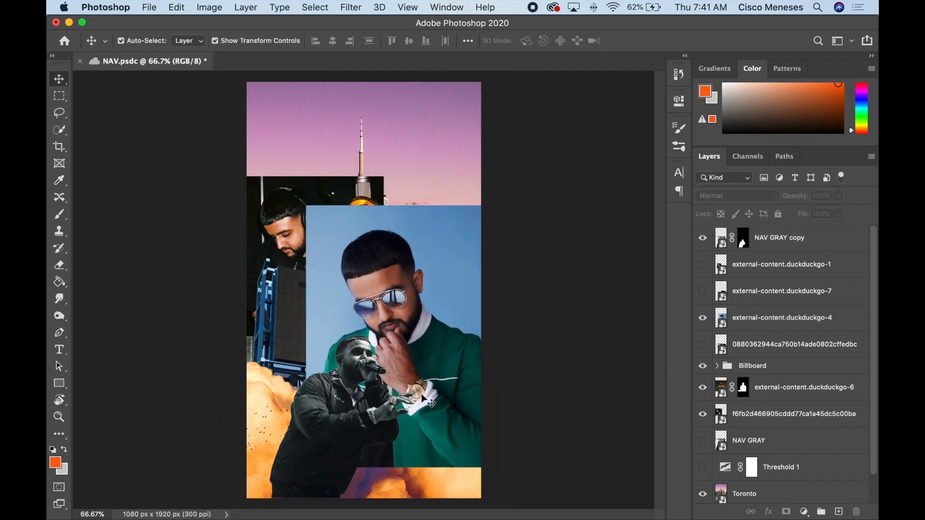
{"action": "left_click_drag", "start_coordinate": [346, 424], "coordinate": [321, 422]}
{"action": "left_click", "coordinate": [454, 294]}
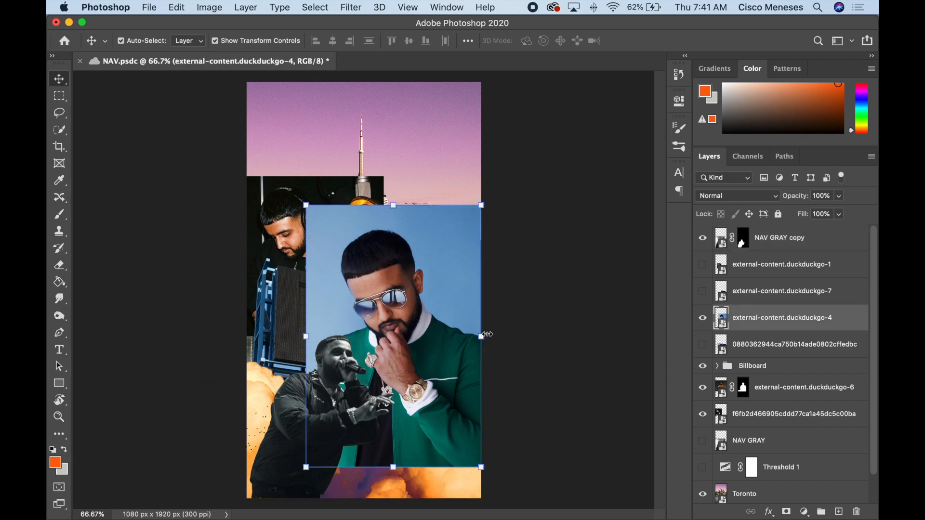
{"action": "left_click_drag", "start_coordinate": [454, 294], "coordinate": [453, 363]}
{"action": "key", "text": "ctrl+t"}
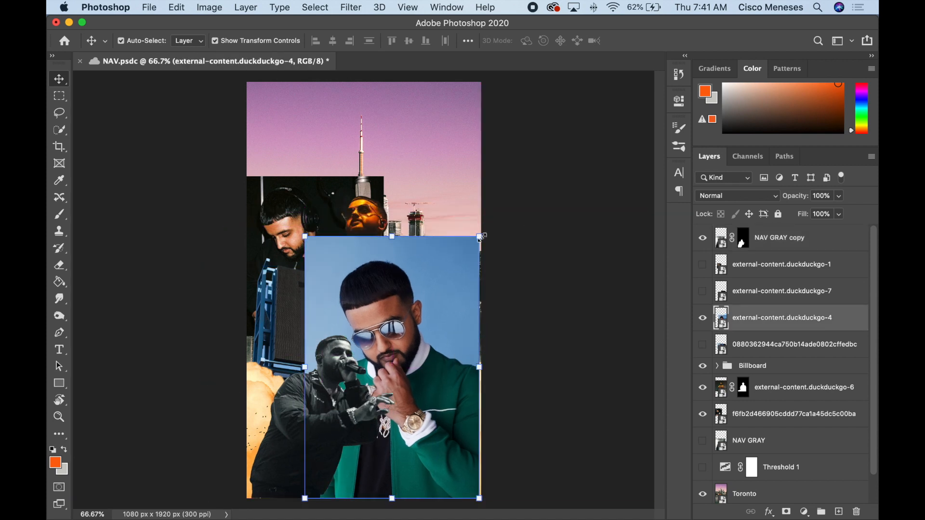
{"action": "left_click_drag", "start_coordinate": [481, 237], "coordinate": [447, 282]}
{"action": "left_click_drag", "start_coordinate": [417, 312], "coordinate": [446, 313]}
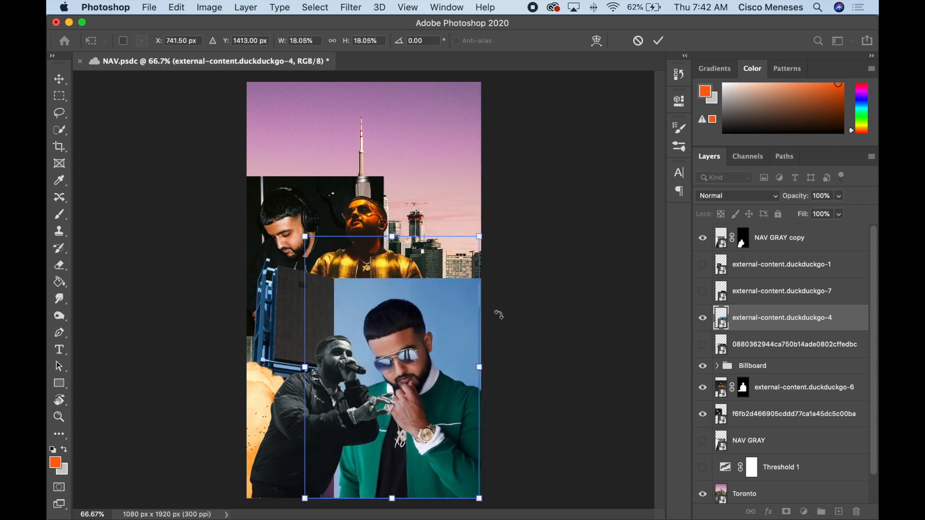
{"action": "key", "text": "Return"}
- Select the subject of the green-jacket photo and mask the layer to that selection
{"action": "left_click", "coordinate": [313, 7]}
{"action": "left_click", "coordinate": [437, 255]}
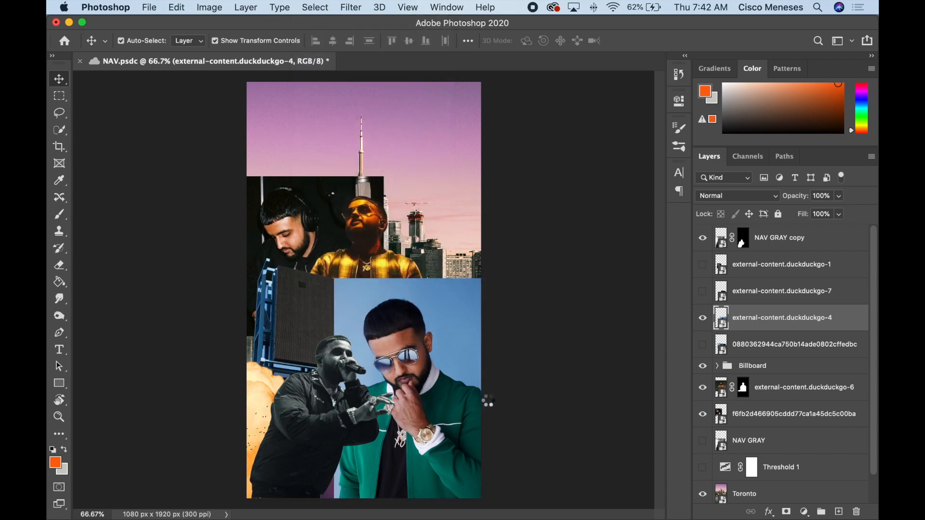
{"action": "left_click", "coordinate": [786, 512]}
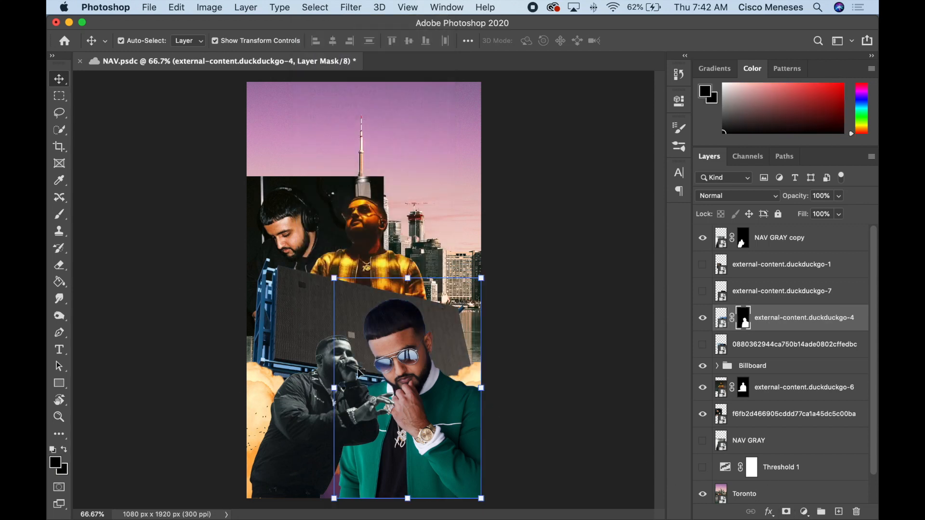
- Scale the masked green-jacket figure to 80.35% in the bottom-right corner and reposition the grayscale singer beside it
{"action": "left_click_drag", "start_coordinate": [348, 285], "coordinate": [353, 326]}
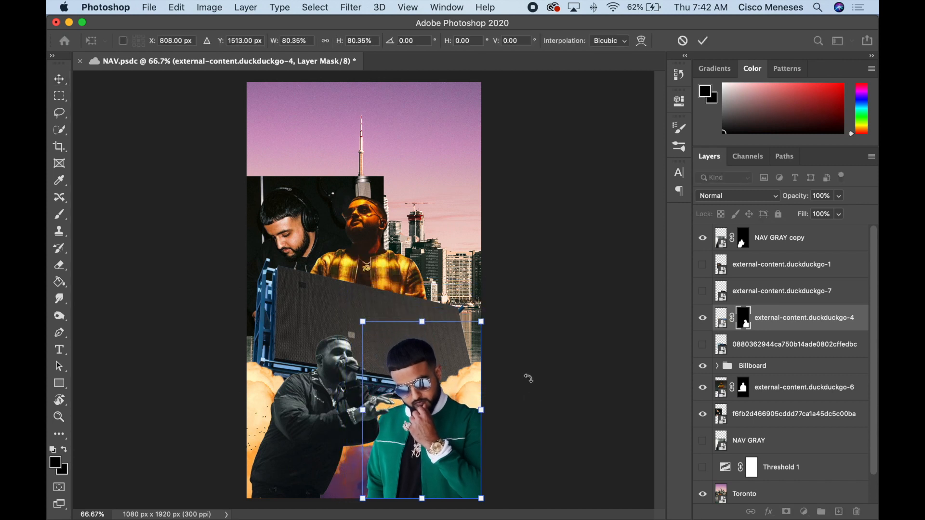
{"action": "key", "text": "Return"}
{"action": "left_click_drag", "start_coordinate": [366, 409], "coordinate": [349, 409]}
{"action": "left_click", "coordinate": [600, 419]}
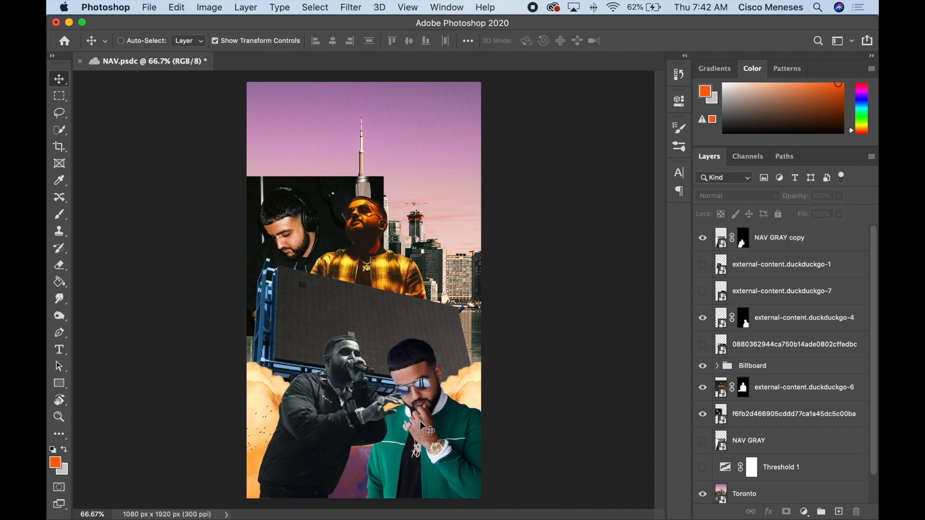
{"action": "key", "text": "super+equal"}
{"action": "key", "text": "super+equal"}
{"action": "scroll", "coordinate": [426, 428], "scroll_direction": "down", "scroll_amount": 3}
{"action": "key", "text": "super+equal"}
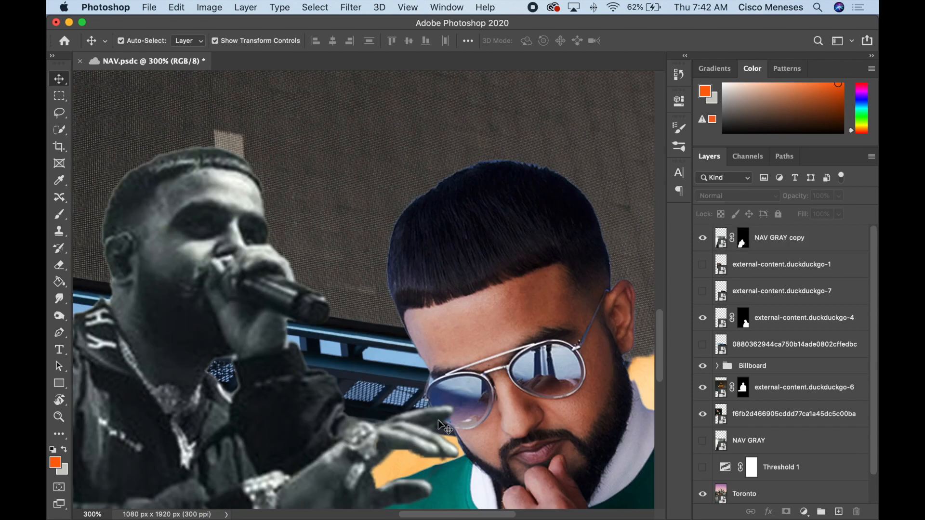
{"action": "key", "text": "super+0"}
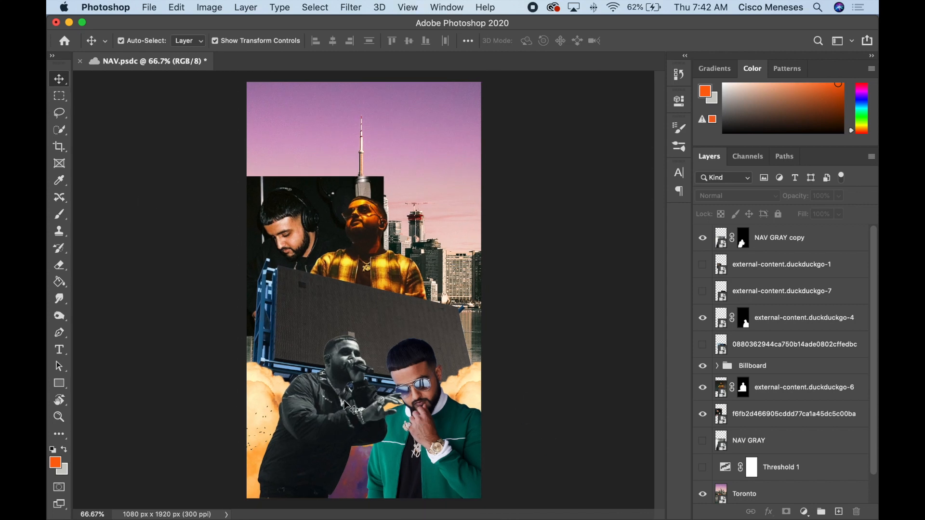
- Place external-content.duckduckgo-1.jpg from the Finder Photos folder again and flip it horizontally so the figure faces the other way
{"action": "key", "text": "super+Tab"}
{"action": "left_click", "coordinate": [448, 166]}
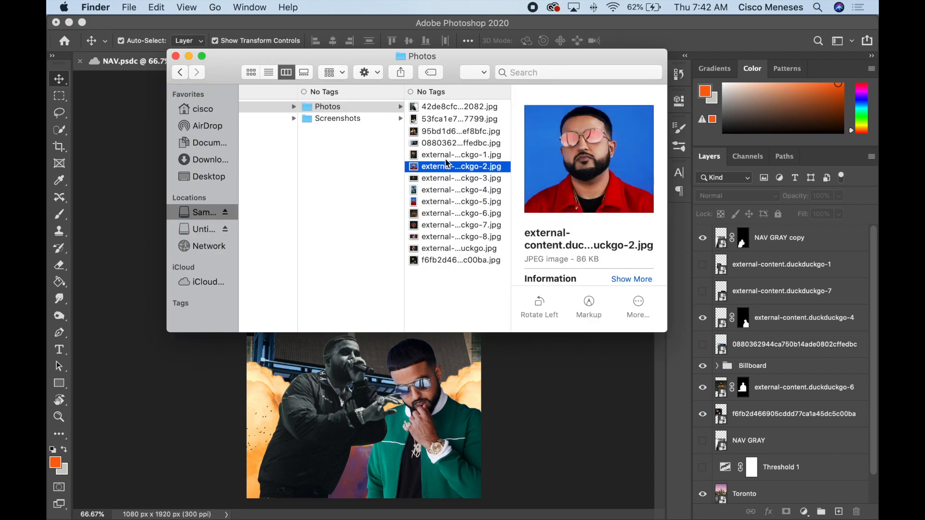
{"action": "left_click", "coordinate": [448, 154]}
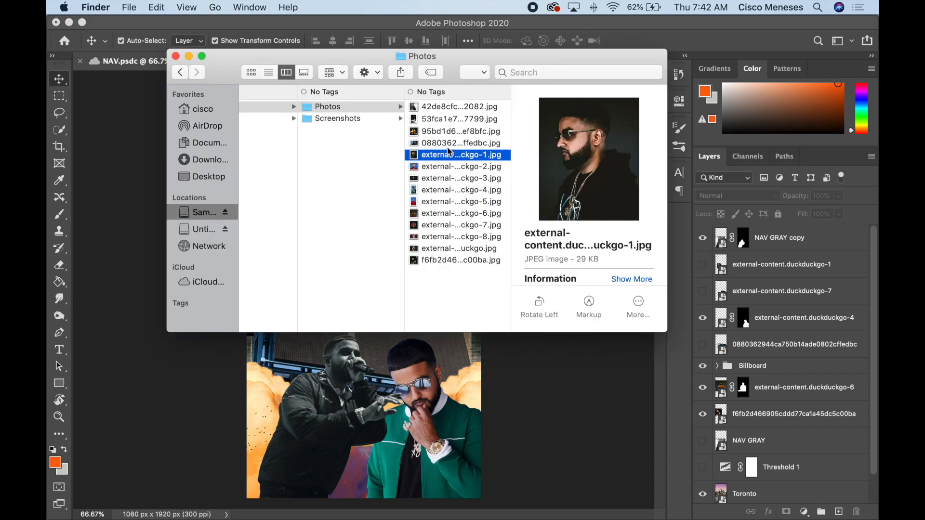
{"action": "left_click_drag", "start_coordinate": [448, 151], "coordinate": [369, 285]}
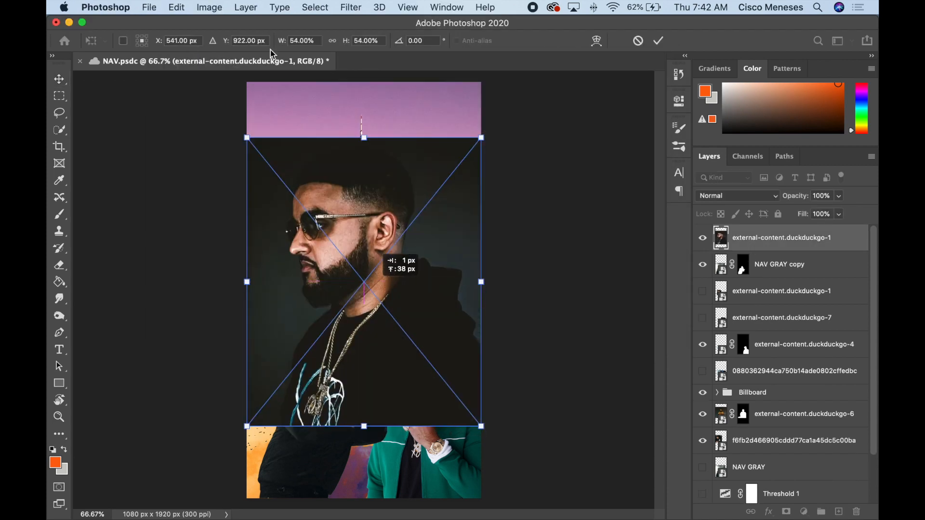
{"action": "left_click", "coordinate": [212, 7]}
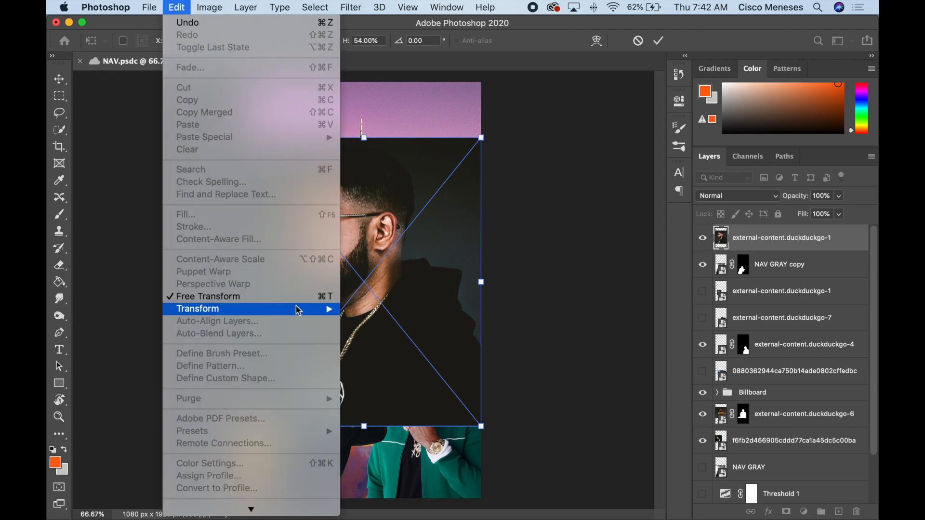
{"action": "mouse_move", "coordinate": [299, 311]}
{"action": "left_click", "coordinate": [385, 495]}
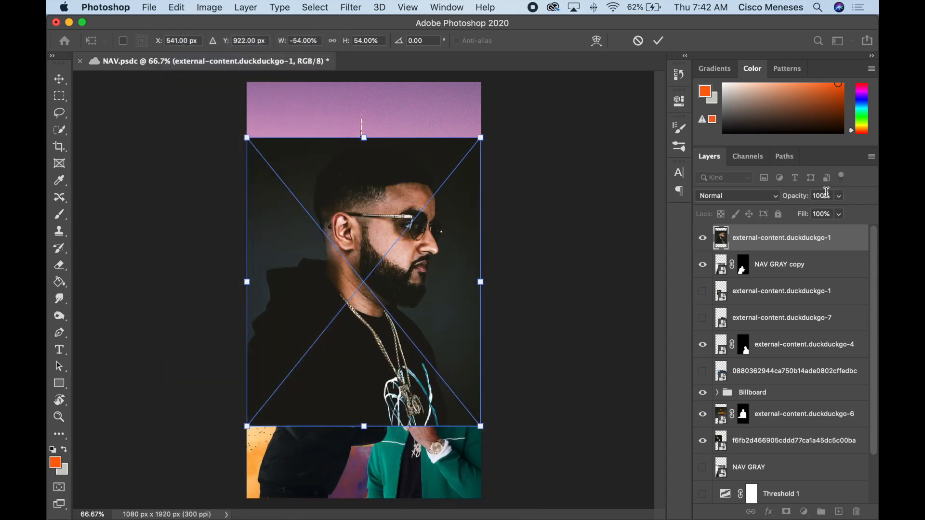
- Move the flipped profile photo's layer directly below the headphones photo, scale it to about 41% and position it behind the plaid-jacket figure's right side
{"action": "left_click_drag", "start_coordinate": [782, 241], "coordinate": [752, 445]}
{"action": "left_click_drag", "start_coordinate": [527, 254], "coordinate": [555, 254]}
{"action": "left_click_drag", "start_coordinate": [509, 281], "coordinate": [481, 282]}
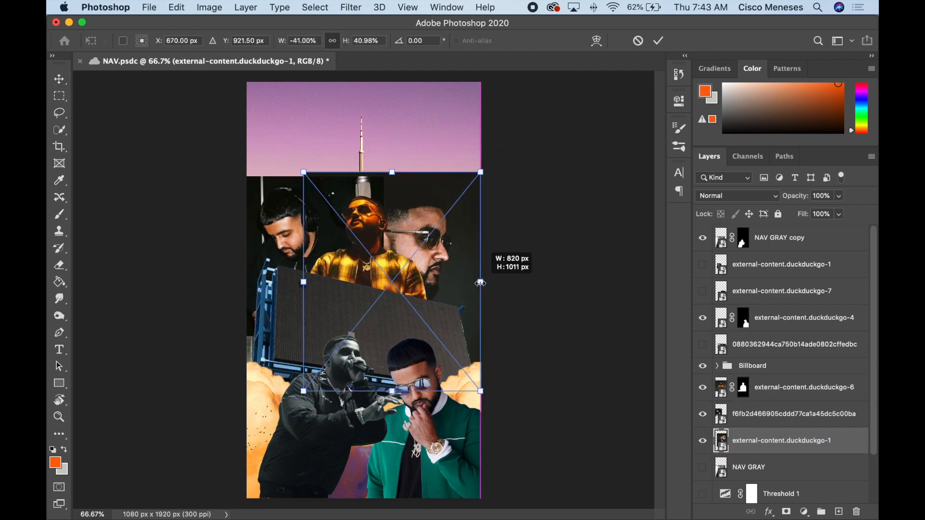
{"action": "left_click_drag", "start_coordinate": [433, 217], "coordinate": [459, 221]}
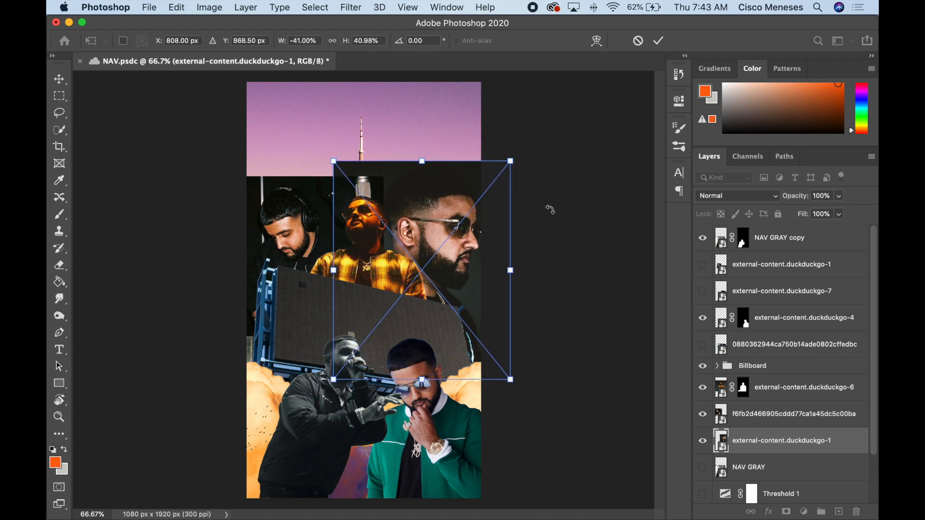
{"action": "key", "text": "Return"}
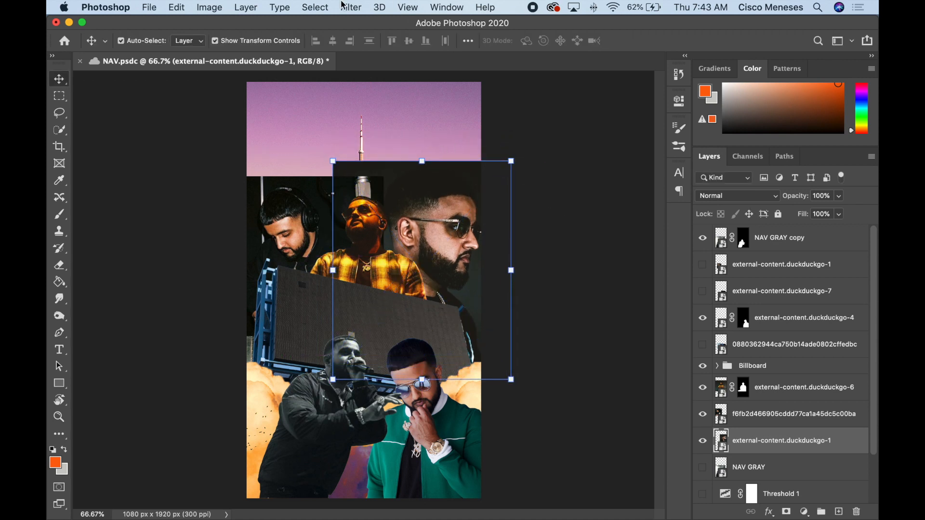
- Select the subject of the flipped profile photo and subtract the stray background beside the head with Quick Selection
{"action": "left_click", "coordinate": [314, 7]}
{"action": "left_click", "coordinate": [337, 157]}
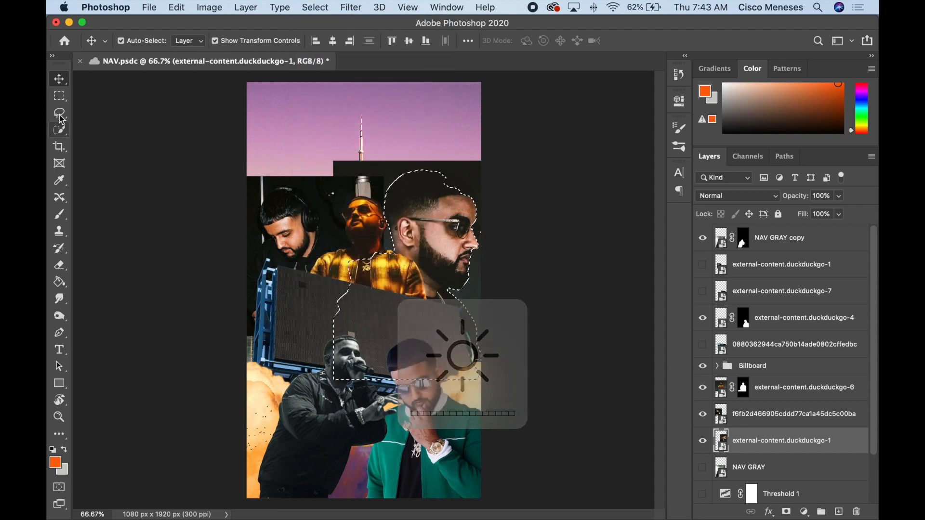
{"action": "key", "text": "w"}
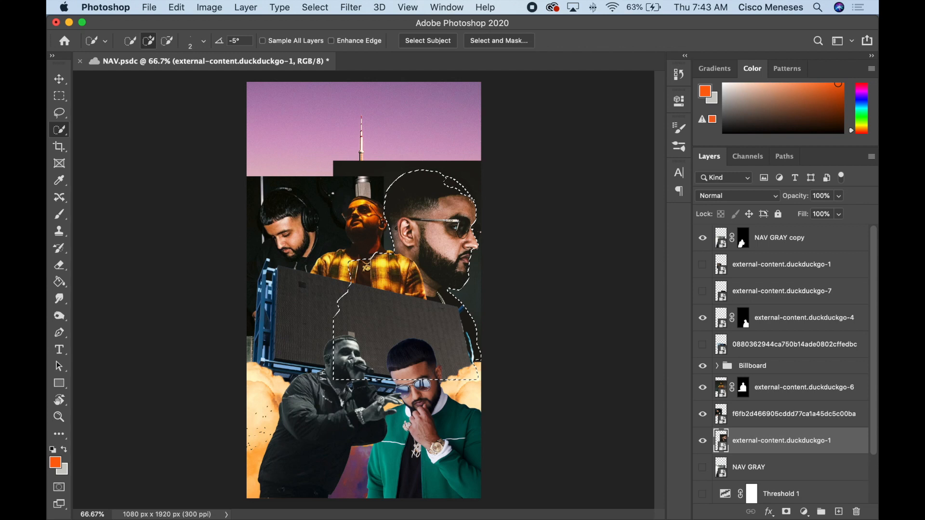
{"action": "key", "text": "alt"}
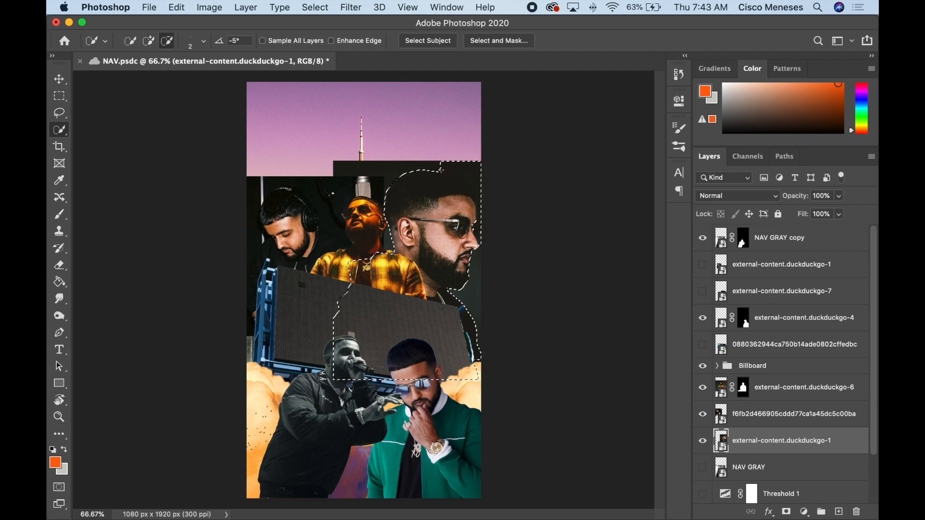
{"action": "mouse_move", "coordinate": [486, 192]}
{"action": "left_mouse_down"}
{"action": "mouse_move", "coordinate": [428, 161]}
{"action": "mouse_move", "coordinate": [477, 166]}
{"action": "mouse_move", "coordinate": [443, 165]}
{"action": "left_mouse_up"}
- Extend the profile selection with the Lasso so it follows the rounded top and front of the hair down to the forehead
{"action": "key", "text": "super+equal"}
{"action": "key", "text": "super+equal"}
{"action": "key", "text": "super+equal"}
{"action": "key", "text": "super+equal"}
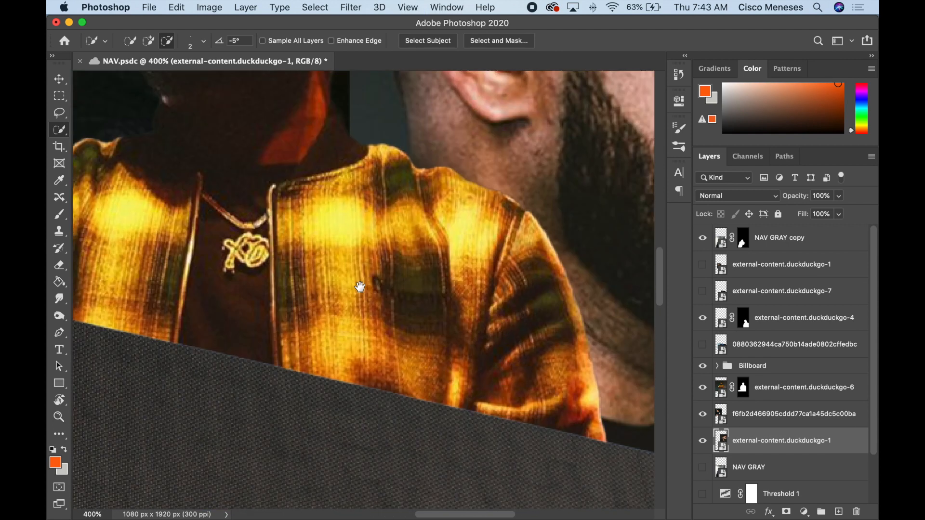
{"action": "left_click_drag", "start_coordinate": [626, 77], "coordinate": [429, 239]}
{"action": "scroll", "coordinate": [428, 239], "scroll_direction": "up", "scroll_amount": 10}
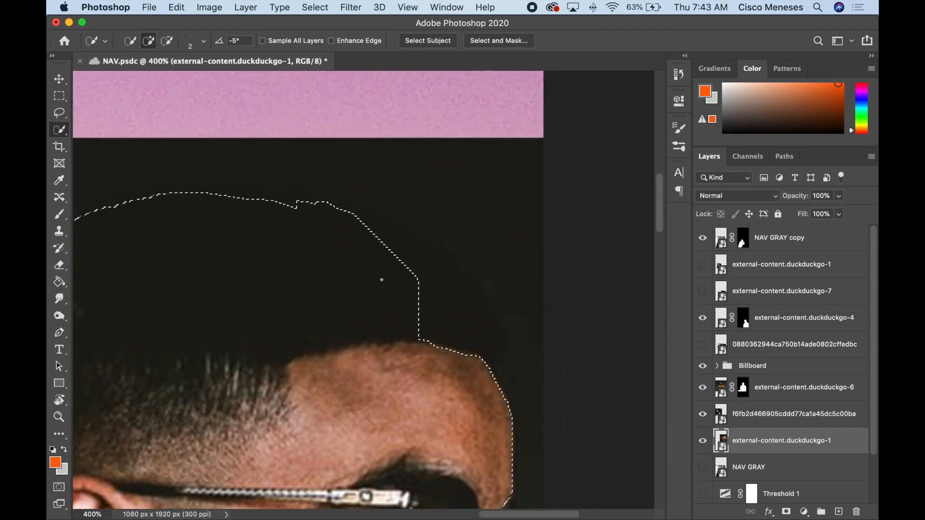
{"action": "left_click", "coordinate": [58, 115]}
{"action": "left_click_drag", "start_coordinate": [171, 191], "coordinate": [254, 192]}
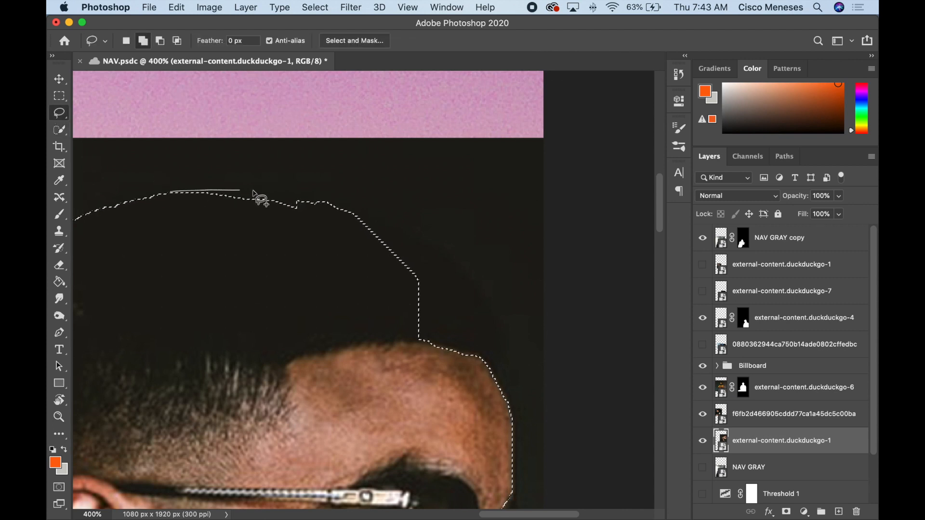
{"action": "left_click_drag", "start_coordinate": [332, 212], "coordinate": [371, 235]}
{"action": "left_click_drag", "start_coordinate": [337, 208], "coordinate": [357, 217]}
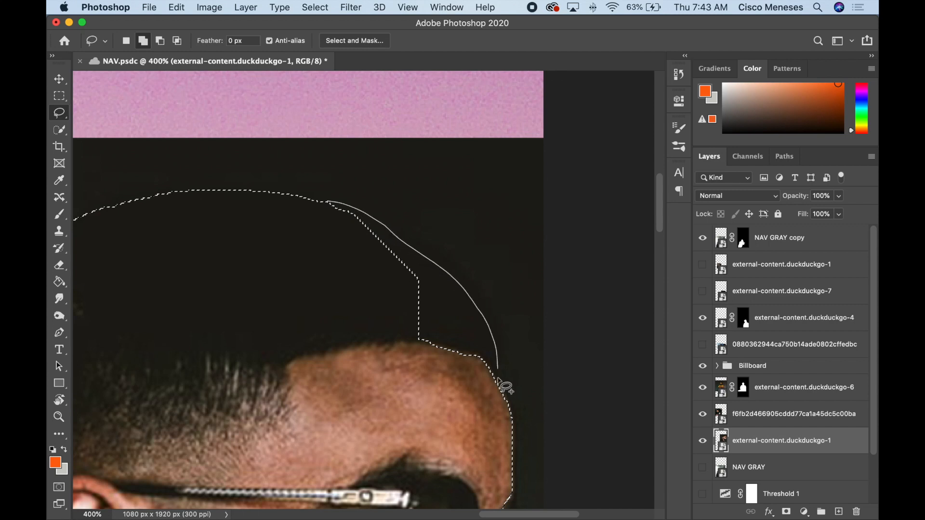
{"action": "mouse_move", "coordinate": [498, 378]}
{"action": "left_mouse_down"}
{"action": "mouse_move", "coordinate": [380, 358]}
{"action": "mouse_move", "coordinate": [383, 349]}
{"action": "left_mouse_up"}
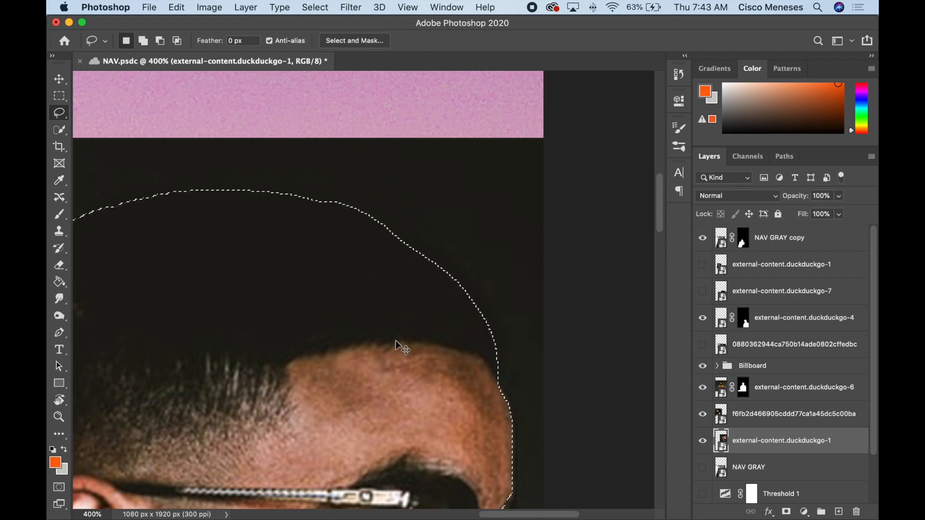
{"action": "key", "text": "super+0"}
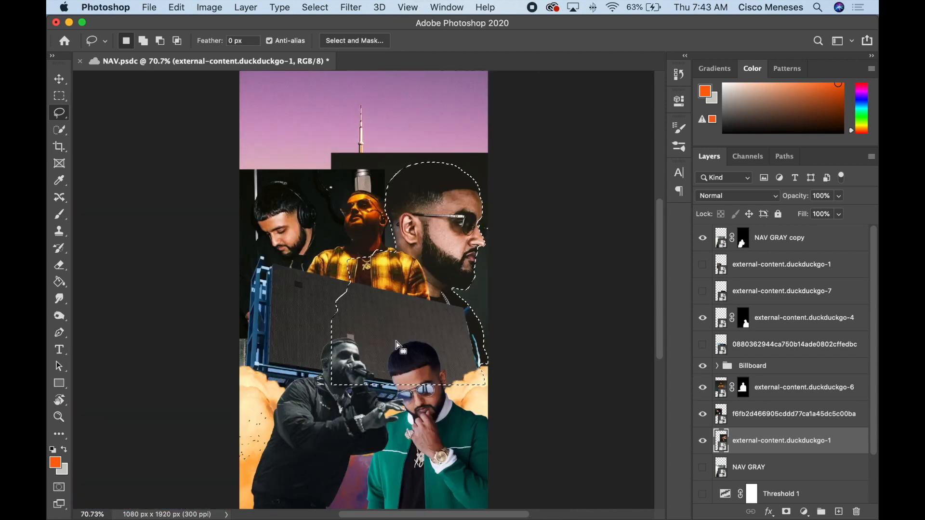
{"action": "left_click", "coordinate": [786, 512]}
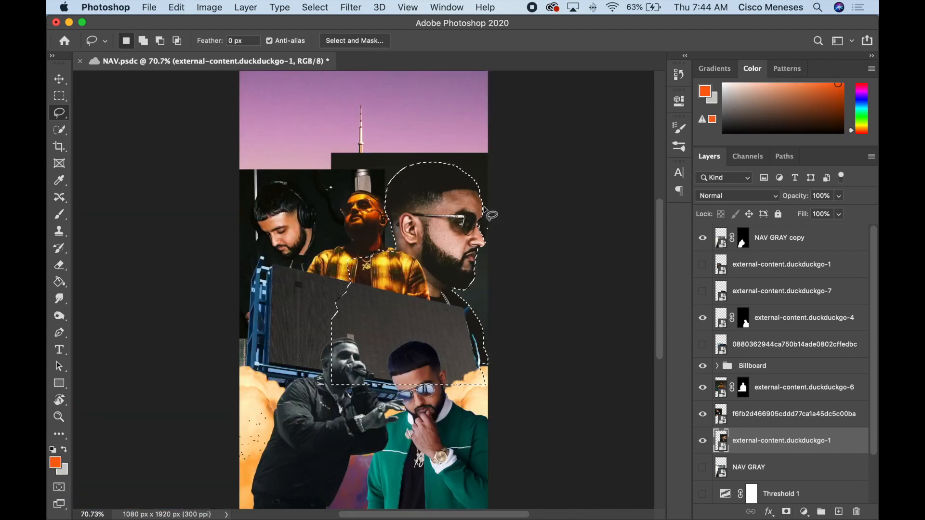
- Add the far sunglasses lens in front of the nose bridge to the profile selection with the Lasso
{"action": "key", "text": "super+equal"}
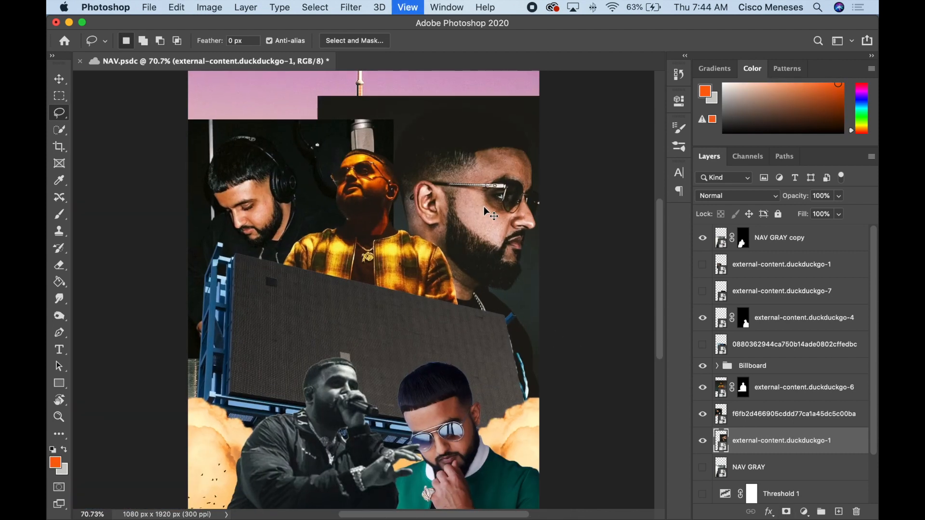
{"action": "key", "text": "super+equal"}
{"action": "key", "text": "super+equal"}
{"action": "scroll", "coordinate": [497, 204], "scroll_direction": "right", "scroll_amount": 5}
{"action": "scroll", "coordinate": [501, 207], "scroll_direction": "left", "scroll_amount": 4}
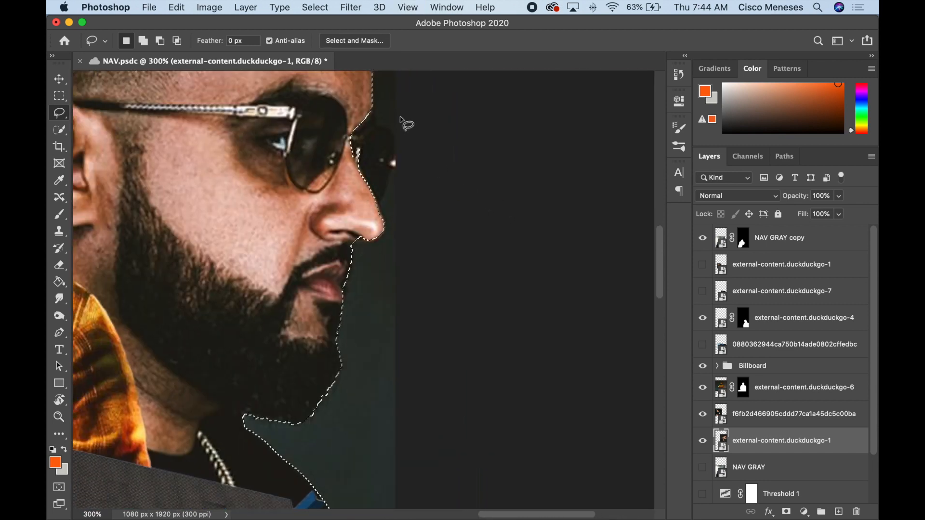
{"action": "key", "text": "shift"}
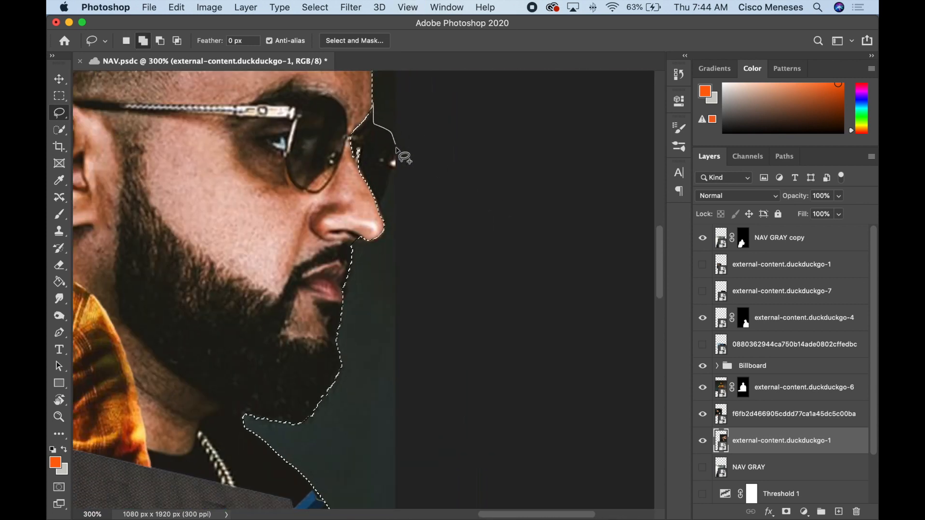
{"action": "left_click_drag", "start_coordinate": [376, 215], "coordinate": [378, 217]}
{"action": "mouse_move", "coordinate": [370, 110]}
{"action": "left_mouse_down"}
{"action": "mouse_move", "coordinate": [337, 116]}
{"action": "mouse_move", "coordinate": [372, 206]}
{"action": "left_mouse_up"}
{"action": "left_click_drag", "start_coordinate": [393, 168], "coordinate": [391, 164]}
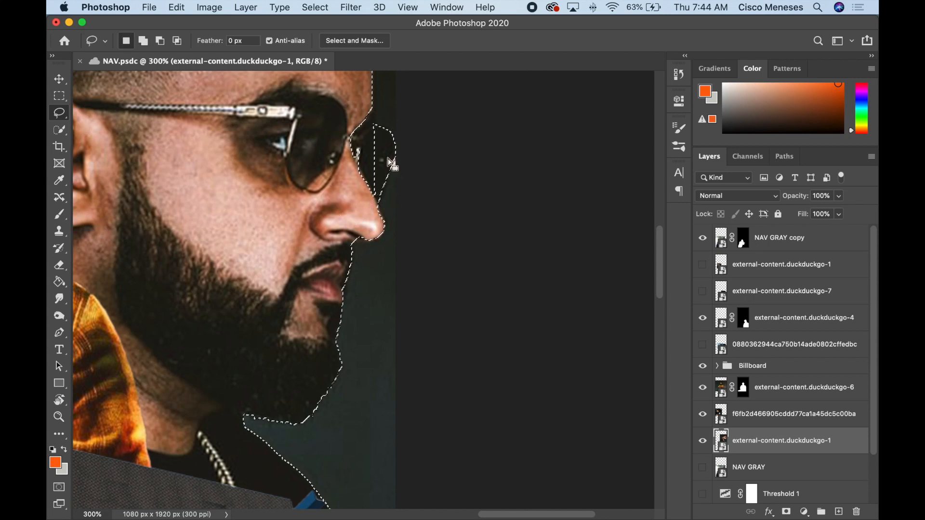
- Save the document and mask the flipped profile photo's layer to the current selection
{"action": "key", "text": "super+s"}
{"action": "left_click", "coordinate": [786, 511]}
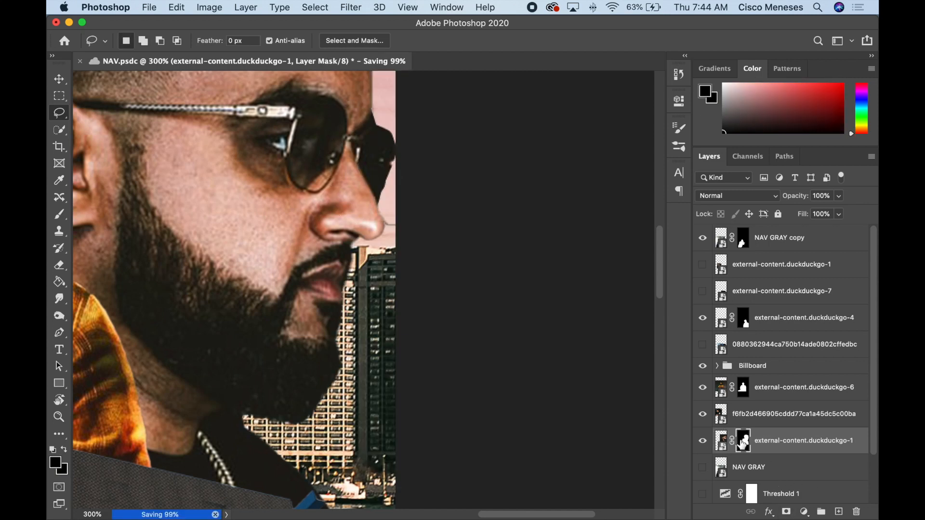
{"action": "key", "text": "super+0"}
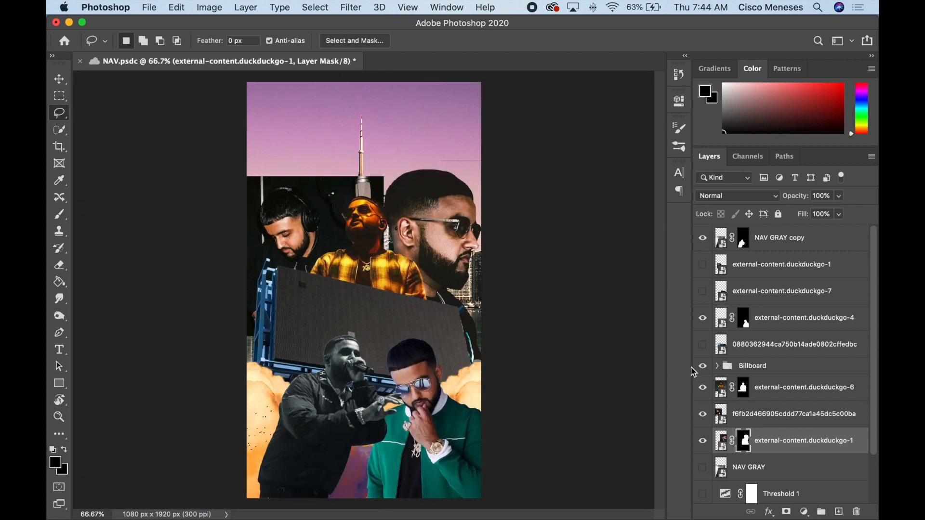
{"action": "key", "text": "v"}
{"action": "left_click", "coordinate": [296, 229]}
{"action": "left_click", "coordinate": [744, 440]}
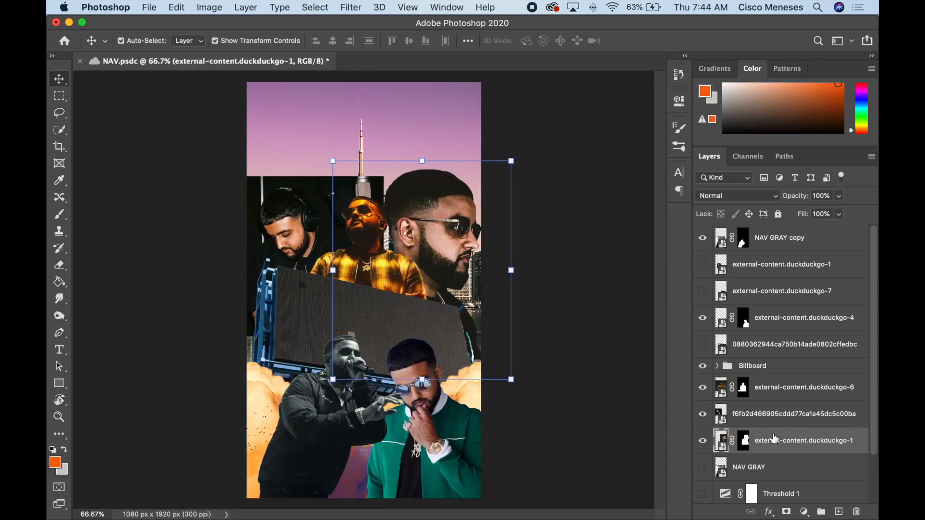
{"action": "left_click_drag", "start_coordinate": [744, 441], "coordinate": [736, 474]}
{"action": "key", "text": "super+plus"}
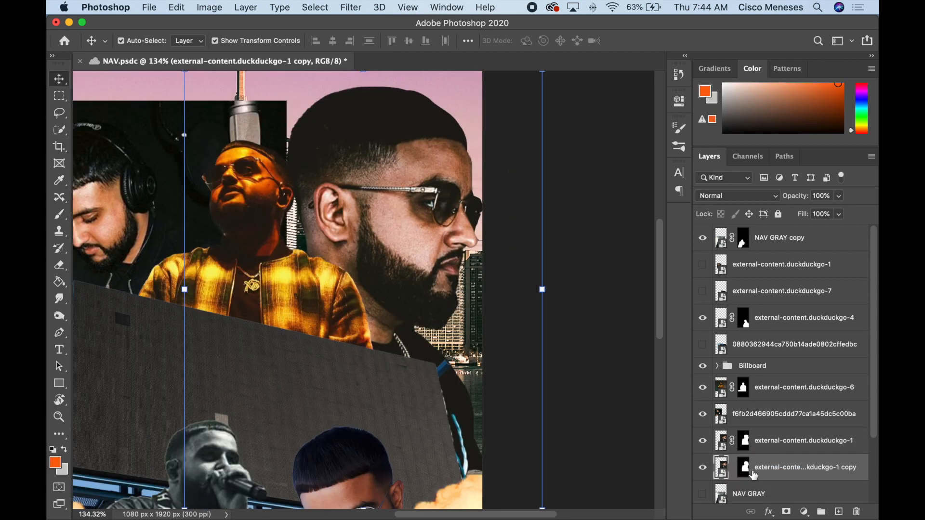
{"action": "right_click", "coordinate": [751, 470]}
{"action": "left_click", "coordinate": [407, 352]}
{"action": "key", "text": "BackSpace"}
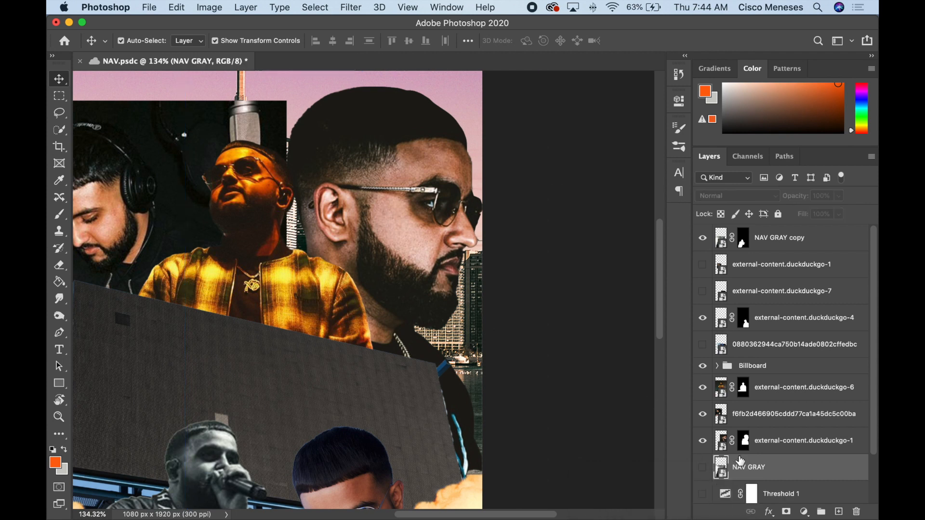
- Rename the profile photo's layer RIGHT NAV, the headphones photo's layer LEFT NAV and the plaid-jacket layer MIDDLE NAV
{"action": "key", "text": "super+0"}
{"action": "double_click", "coordinate": [762, 441]}
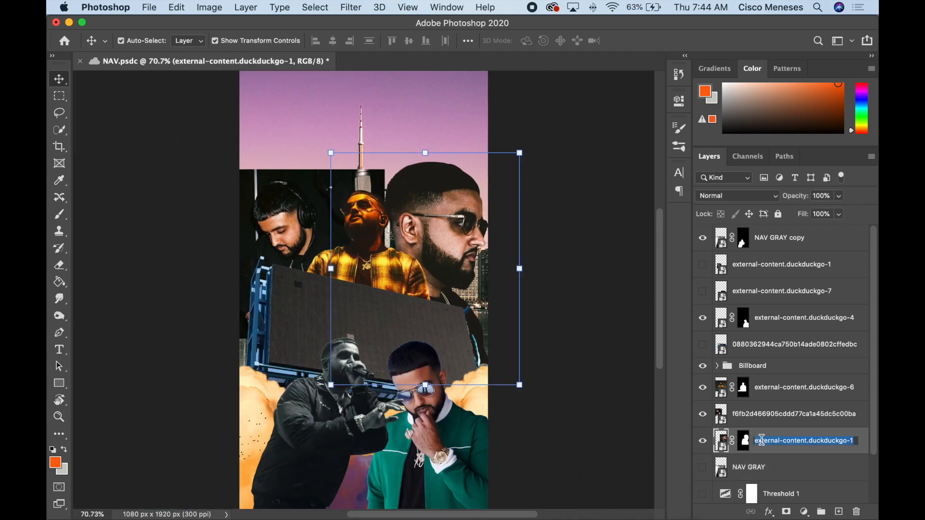
{"action": "type", "text": "RIGHT NAV"}
{"action": "key", "text": "Return"}
{"action": "left_click", "coordinate": [749, 417]}
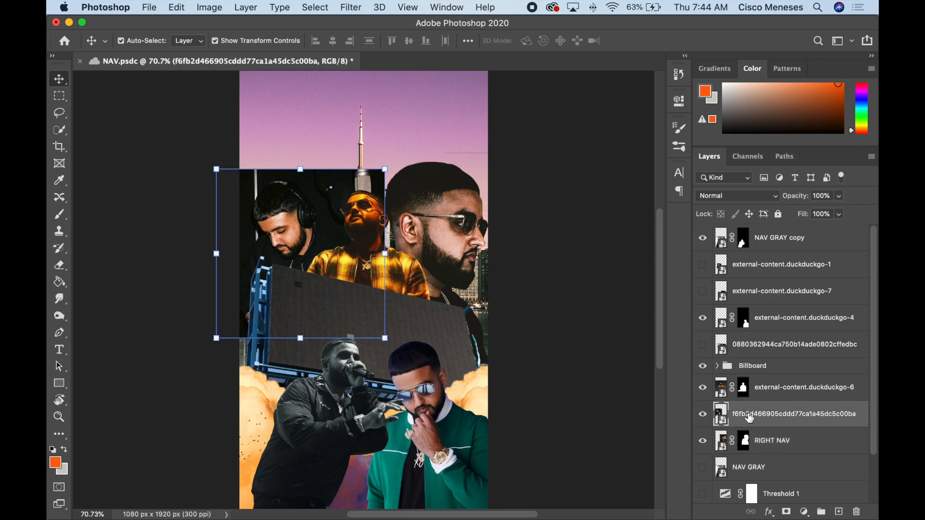
{"action": "type", "text": "LEFT NAV"}
{"action": "key", "text": "Return"}
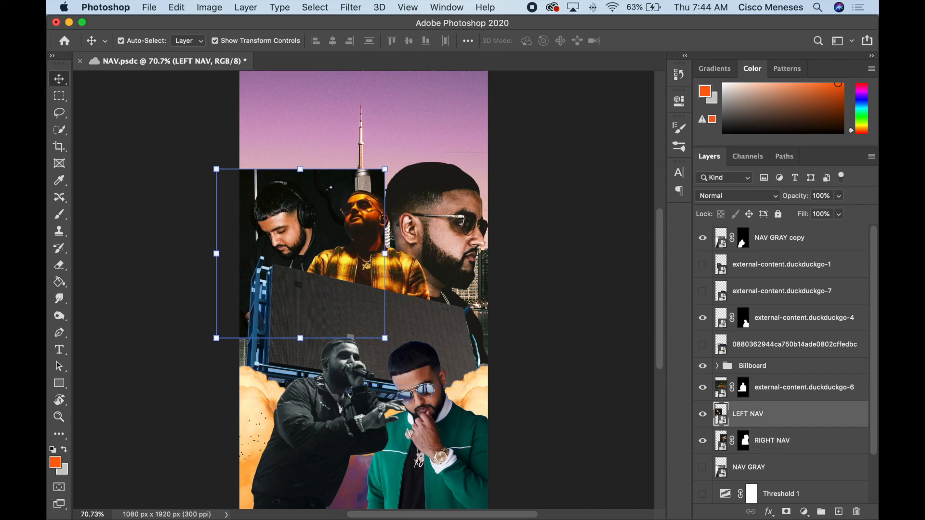
{"action": "double_click", "coordinate": [768, 387]}
{"action": "type", "text": "MIDDLE"}
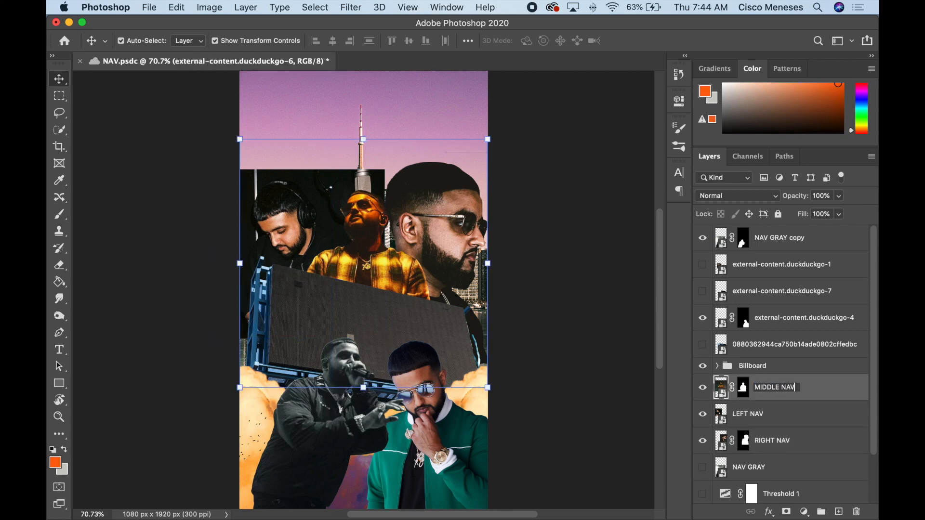
{"action": "type", "text": " NAV"}
{"action": "key", "text": "Return"}
- Select the subject of the LEFT NAV headphones photo and extend the selection over the shoulder with Quick Selection
{"action": "left_click", "coordinate": [537, 178]}
{"action": "left_click", "coordinate": [278, 216]}
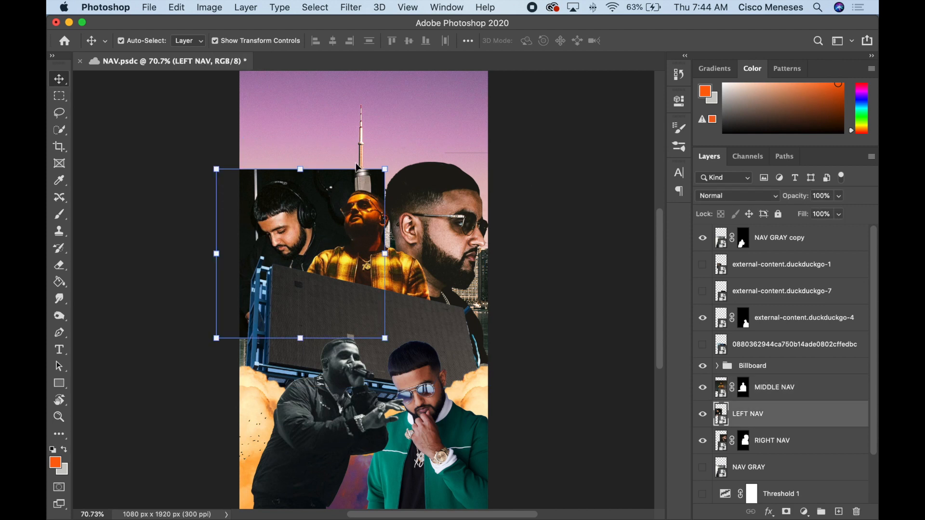
{"action": "left_click", "coordinate": [314, 7]}
{"action": "left_click", "coordinate": [328, 159]}
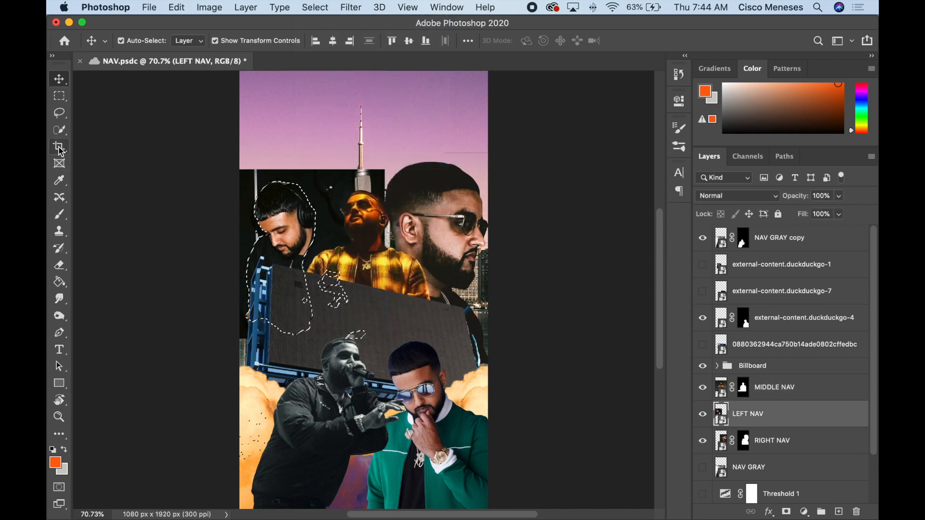
{"action": "key", "text": "w"}
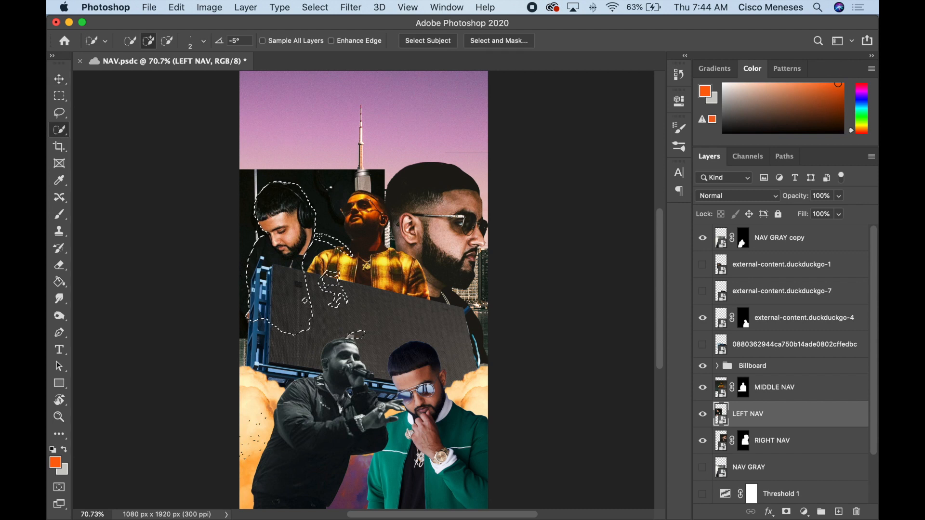
- Enlarge the Quick Selection brush to 250 px
{"action": "key", "text": "bracketright"}
{"action": "key", "text": "bracketright"}
{"action": "key", "text": "bracketright"}
{"action": "key", "text": "bracketright"}
{"action": "key", "text": "bracketright"}
{"action": "key", "text": "bracketright"}
{"action": "key", "text": "bracketright"}
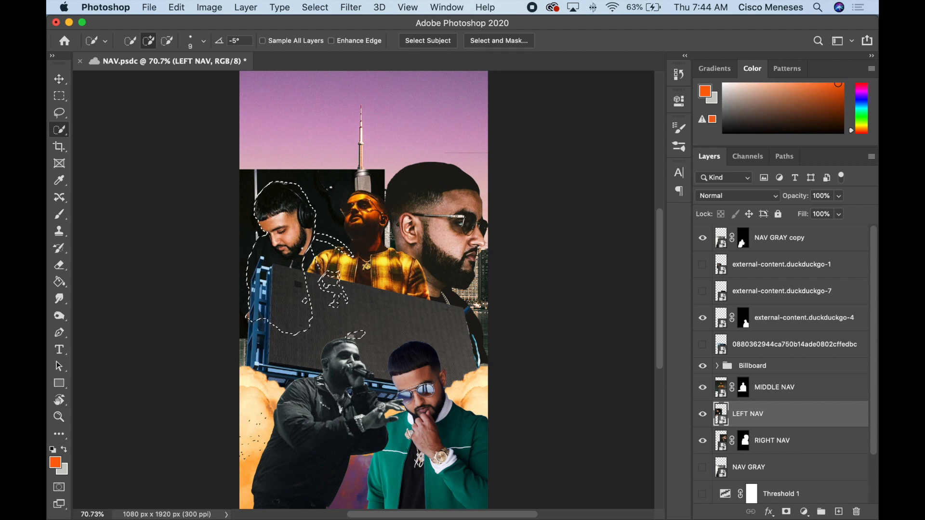
{"action": "key", "text": "bracketright"}
{"action": "key", "text": "bracketright"}
{"action": "key", "text": "bracketright"}
{"action": "key", "text": "bracketright"}
{"action": "key", "text": "bracketright"}
{"action": "key", "text": "bracketright"}
{"action": "key", "text": "bracketright"}
{"action": "key", "text": "bracketright"}
{"action": "key", "text": "bracketright"}
{"action": "key", "text": "bracketright"}
{"action": "key", "text": "bracketright"}
{"action": "key", "text": "bracketright"}
{"action": "key", "text": "bracketright"}
{"action": "key", "text": "bracketright"}
{"action": "key", "text": "bracketright"}
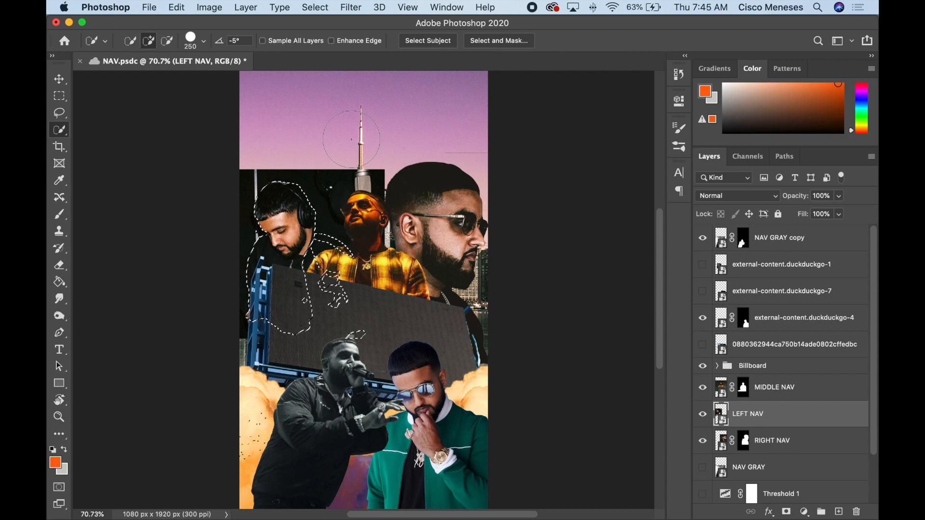
- Add a new layer above LEFT NAV and try orange brush strokes at 100% opacity on the headphones figure's face, undoing them
{"action": "key", "text": "b"}
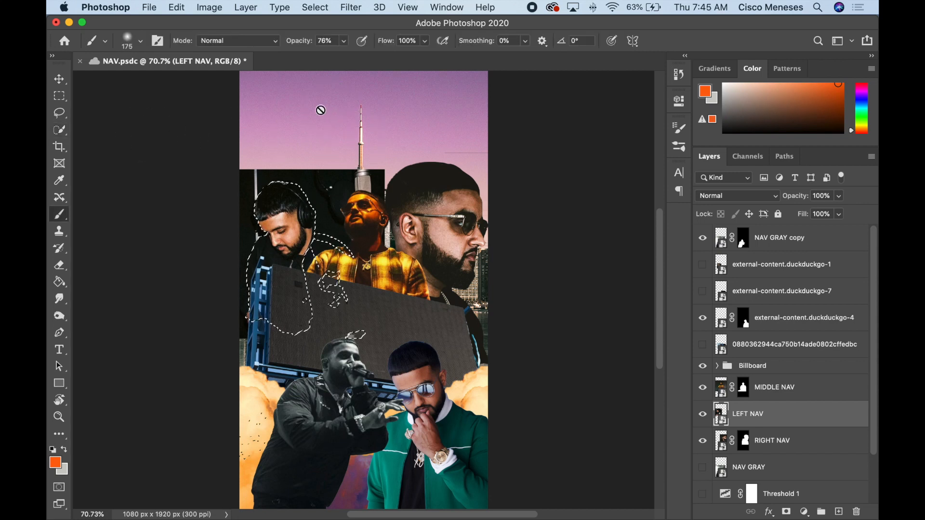
{"action": "left_click", "coordinate": [839, 511]}
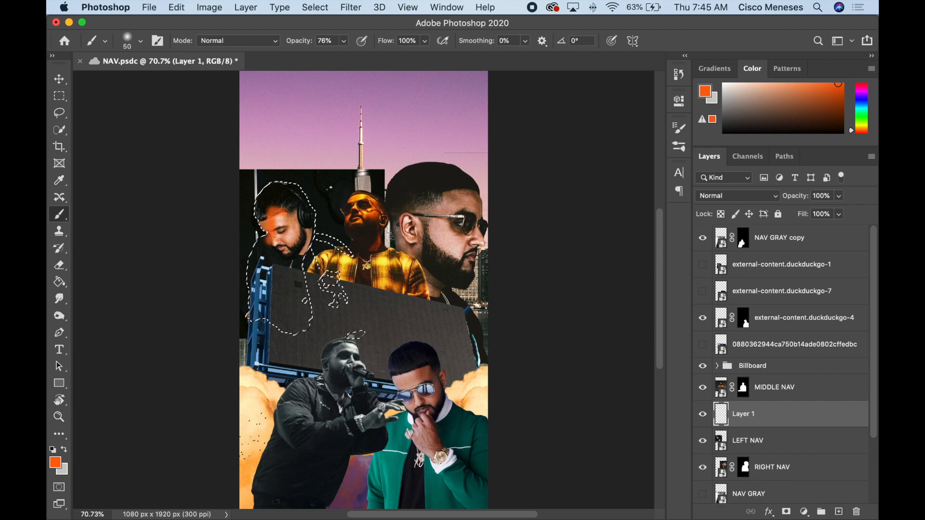
{"action": "left_click", "coordinate": [344, 41]}
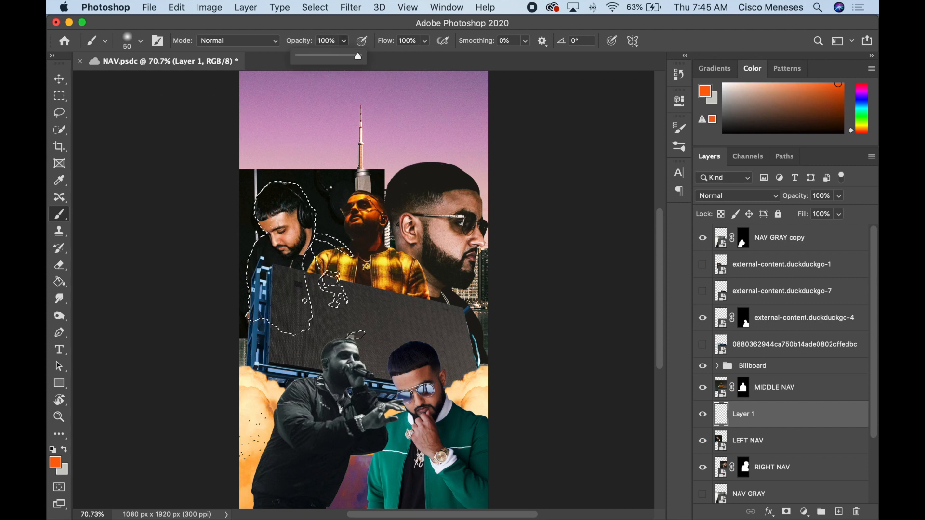
{"action": "left_click_drag", "start_coordinate": [283, 212], "coordinate": [265, 218]}
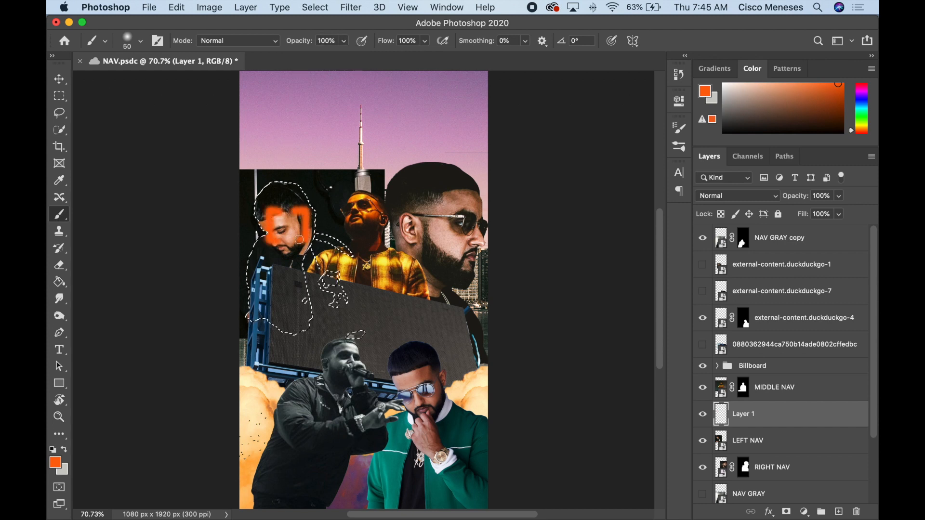
{"action": "key", "text": "super+z"}
- Set the Quick Selection brush to 61 px and try selecting the headphones figure with Layer 1 active
{"action": "key", "text": "v"}
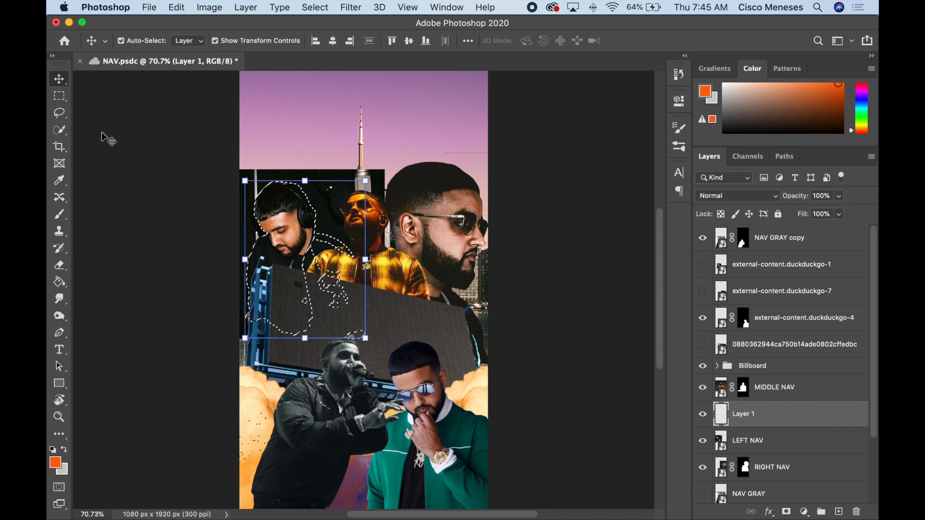
{"action": "left_click", "coordinate": [60, 130]}
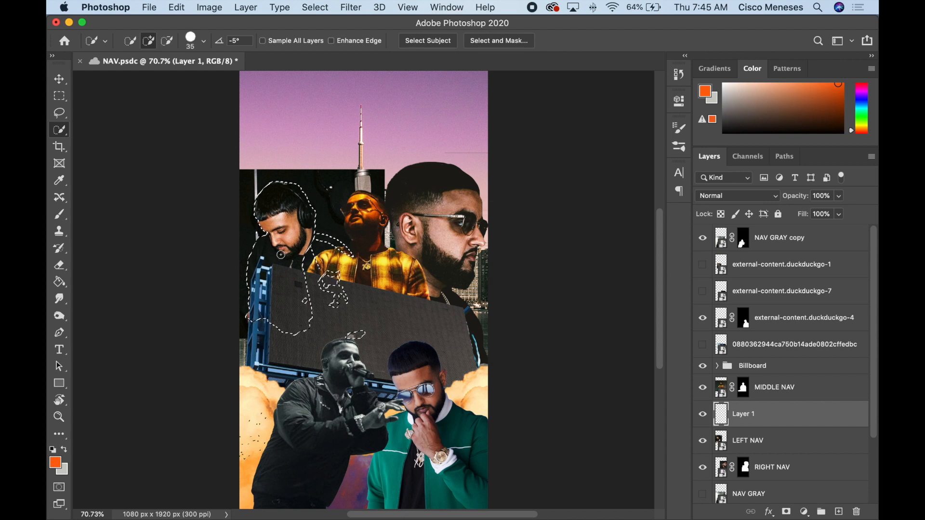
{"action": "left_click", "coordinate": [204, 41]}
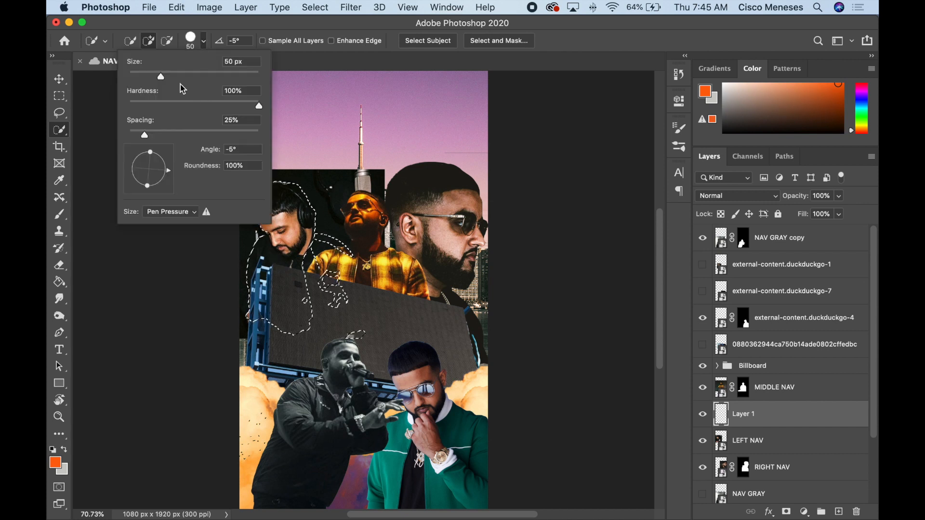
{"action": "key", "text": "Return"}
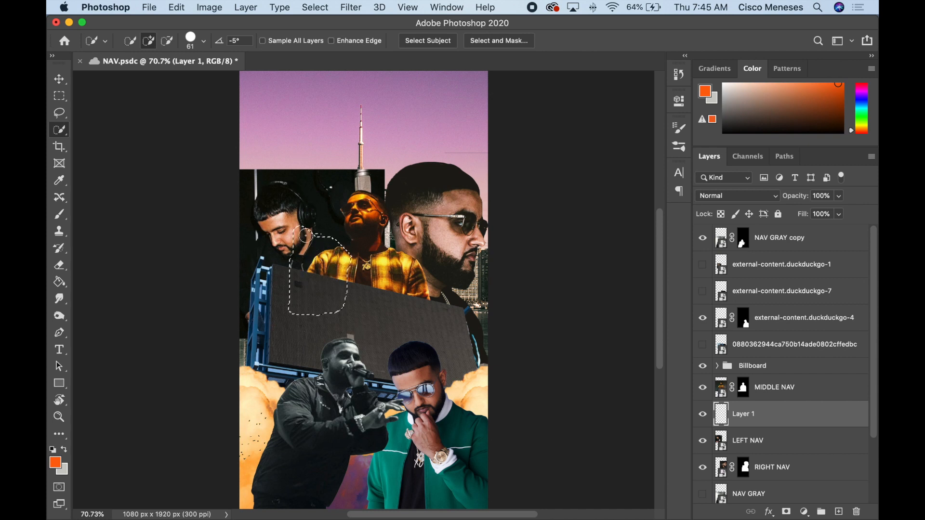
{"action": "left_click", "coordinate": [283, 206]}
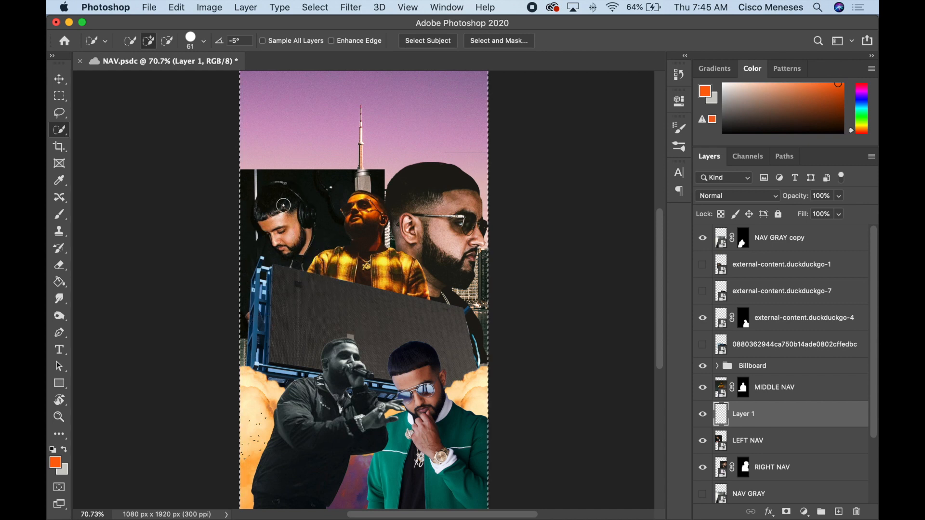
- Delete the empty Layer 1 above LEFT NAV
{"action": "left_click", "coordinate": [703, 417]}
{"action": "left_click", "coordinate": [768, 446]}
{"action": "left_click", "coordinate": [770, 413]}
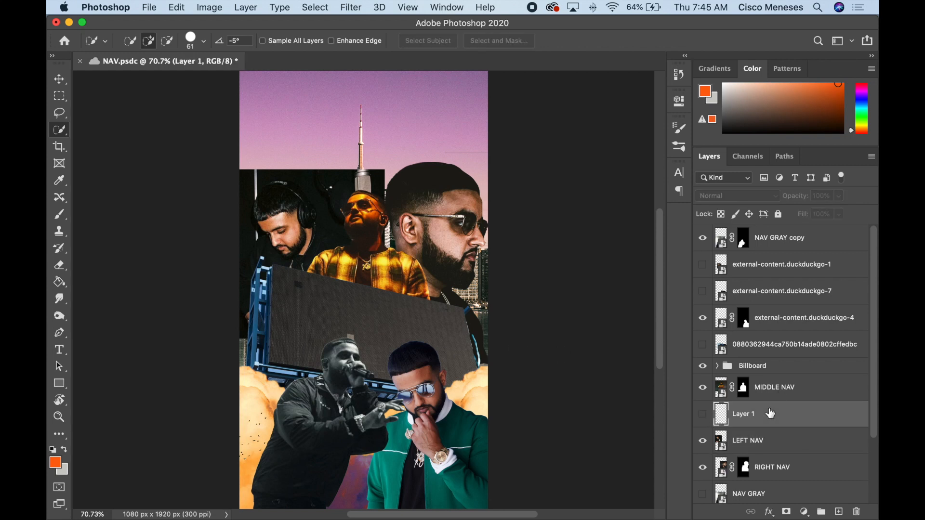
{"action": "key", "text": "Delete"}
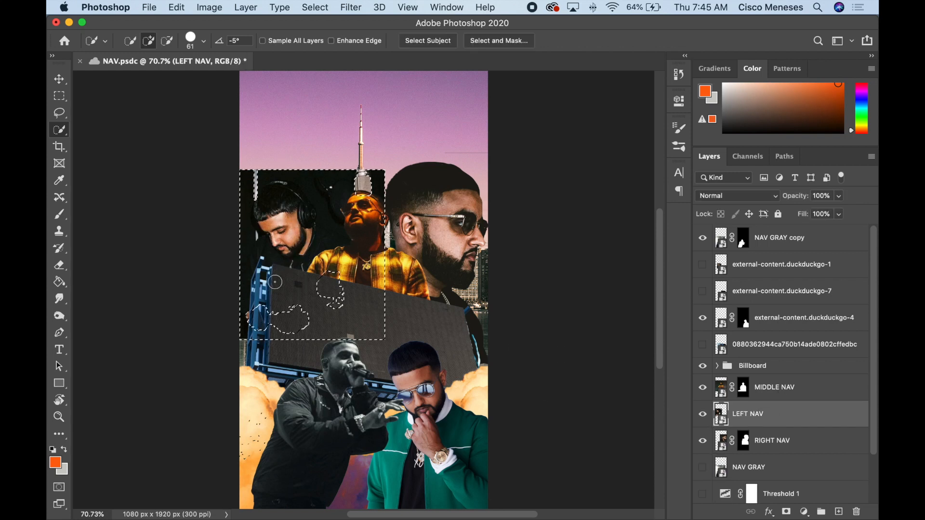
- Clear the current selection and select the subject of the LEFT NAV headphones photo
{"action": "key", "text": "super+d"}
{"action": "key", "text": "v"}
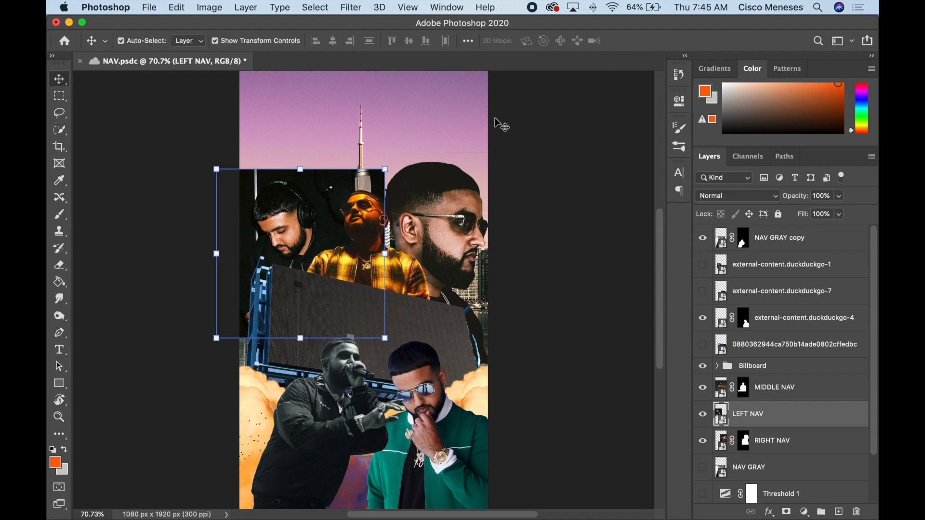
{"action": "left_click", "coordinate": [306, 5]}
{"action": "left_click", "coordinate": [339, 158]}
{"action": "key", "text": "w"}
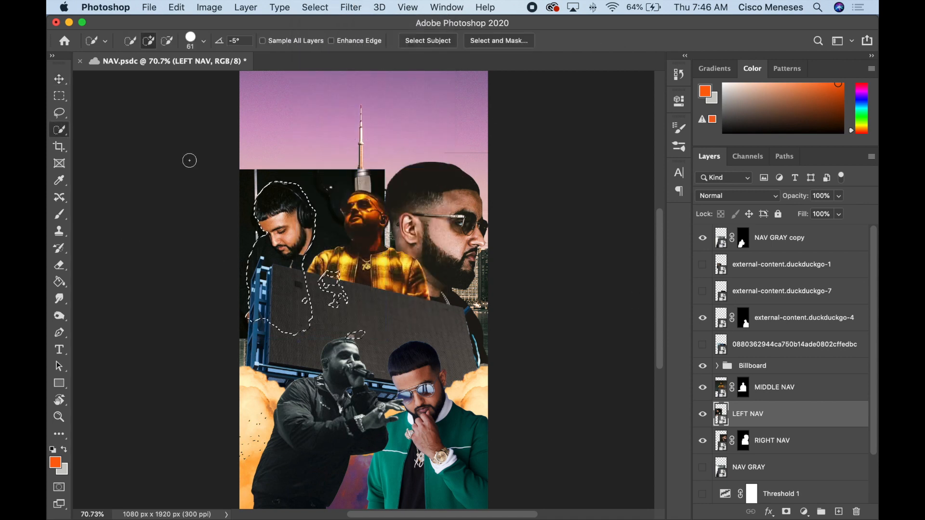
{"action": "key", "text": "super+c"}
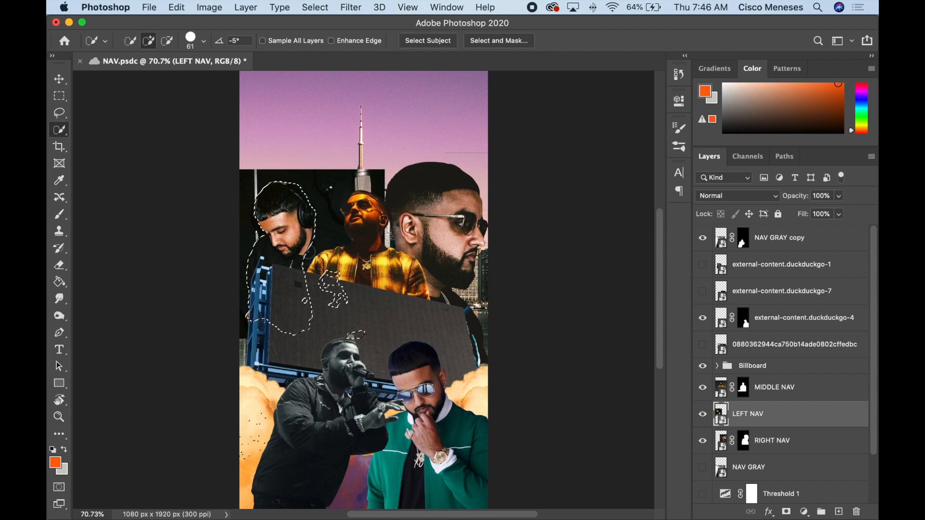
- Try to extend the selection over the headphones figure's dark shoulder with Quick Selection
{"action": "left_click_drag", "start_coordinate": [323, 281], "coordinate": [322, 257]}
{"action": "mouse_move", "coordinate": [316, 294]}
{"action": "left_mouse_down"}
{"action": "mouse_move", "coordinate": [334, 296]}
{"action": "mouse_move", "coordinate": [334, 287]}
{"action": "left_mouse_up"}
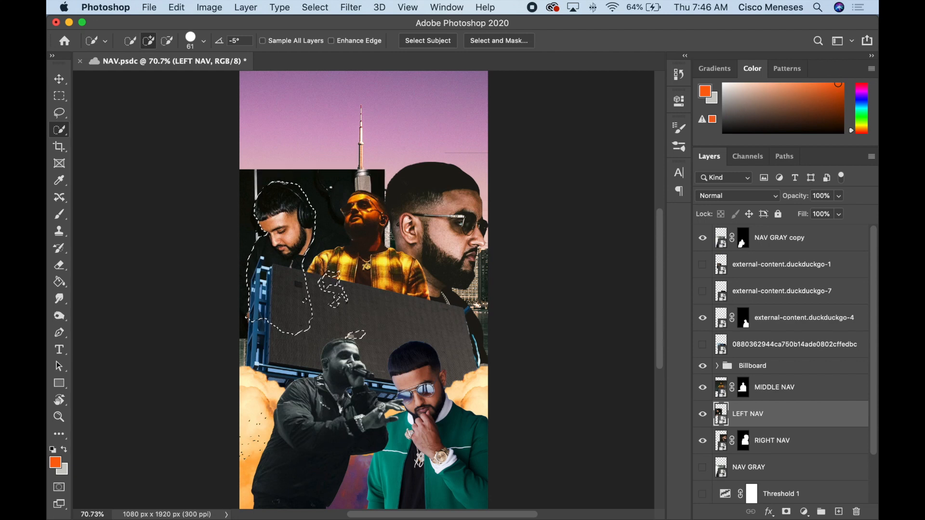
{"action": "key", "text": "super+equal"}
{"action": "key", "text": "super+equal"}
{"action": "key", "text": "super+equal"}
{"action": "left_click_drag", "start_coordinate": [310, 302], "coordinate": [380, 365]}
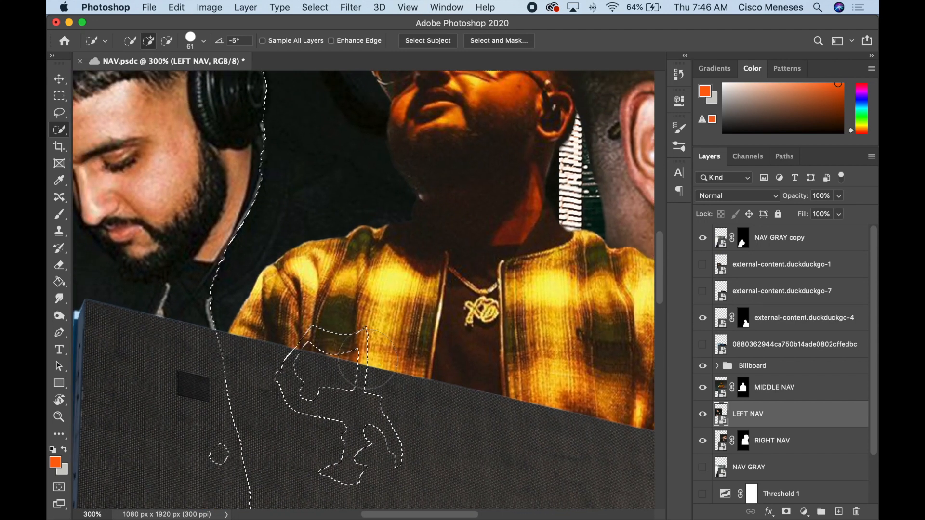
- Reduce the Quick Selection brush to 30 px and try adding the area beside the headphones figure's neck
{"action": "key", "text": "bracketleft"}
{"action": "key", "text": "bracketleft"}
{"action": "key", "text": "bracketleft"}
{"action": "key", "text": "bracketleft"}
{"action": "key", "text": "bracketleft"}
{"action": "mouse_move", "coordinate": [273, 173]}
{"action": "left_mouse_down"}
{"action": "mouse_move", "coordinate": [329, 191]}
{"action": "mouse_move", "coordinate": [362, 216]}
{"action": "left_mouse_up"}
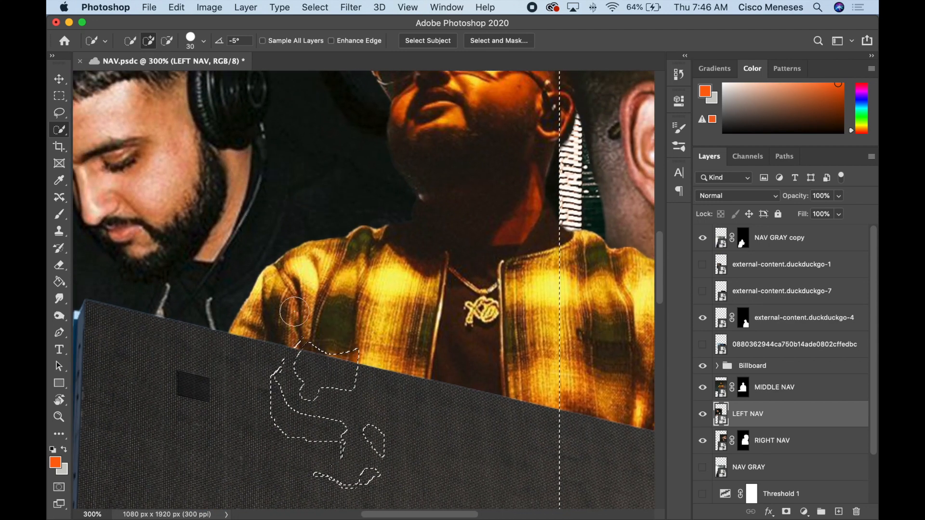
- Add the headphones figure's shoulder and torso to the selection with the Lasso and mask the LEFT NAV layer with it
{"action": "left_click", "coordinate": [59, 112]}
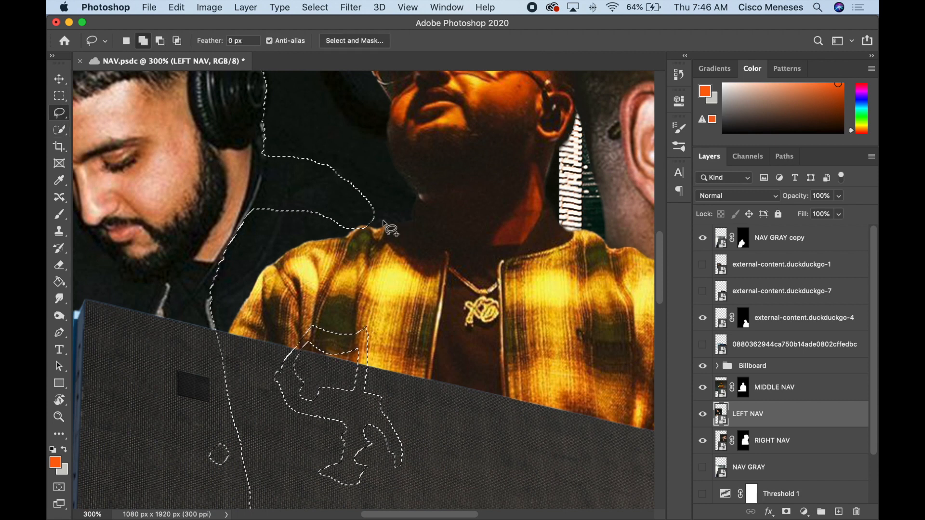
{"action": "mouse_move", "coordinate": [436, 260]}
{"action": "left_mouse_down"}
{"action": "mouse_move", "coordinate": [366, 350]}
{"action": "mouse_move", "coordinate": [352, 388]}
{"action": "left_mouse_up"}
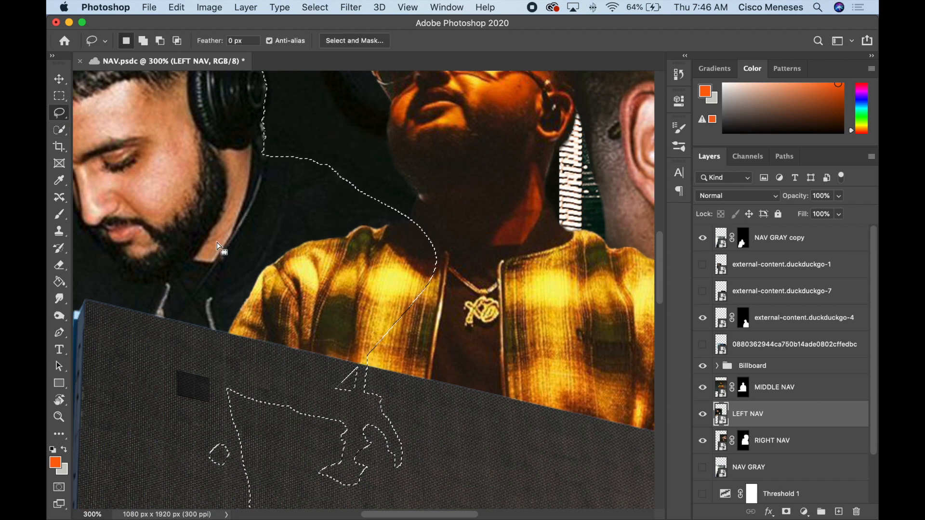
{"action": "left_click_drag", "start_coordinate": [351, 322], "coordinate": [280, 504]}
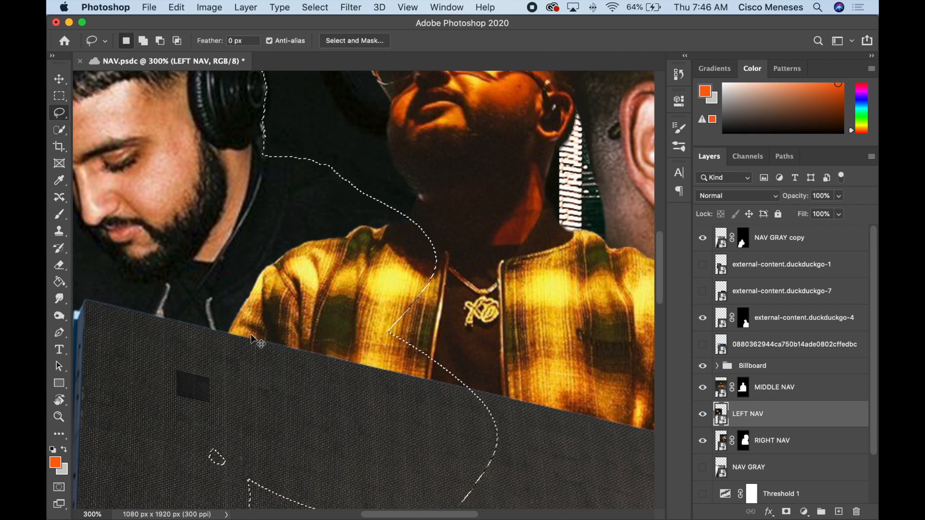
{"action": "key", "text": "super+1"}
{"action": "left_click", "coordinate": [786, 512]}
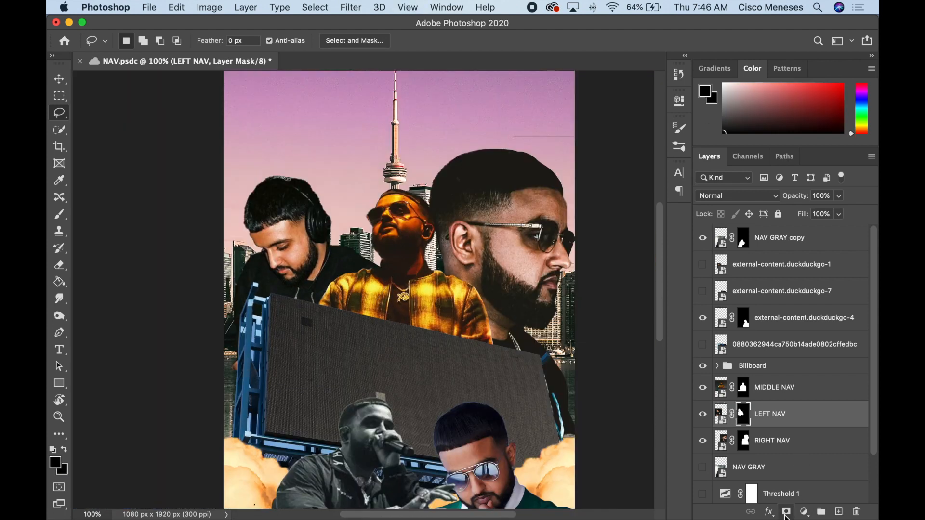
- Move the masked headphones figure slightly left, away from the middle figure
{"action": "key", "text": "v"}
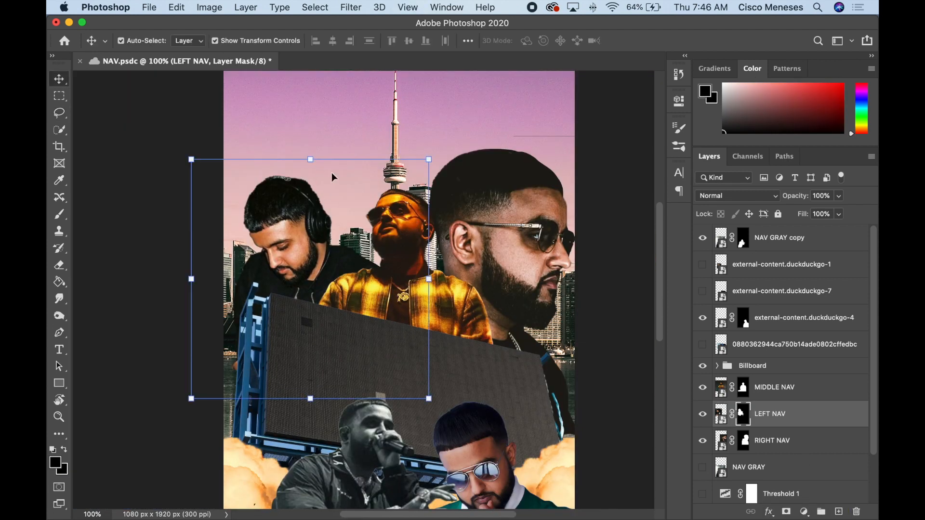
{"action": "left_click", "coordinate": [439, 220]}
{"action": "left_click_drag", "start_coordinate": [322, 293], "coordinate": [310, 291]}
{"action": "left_click", "coordinate": [645, 383]}
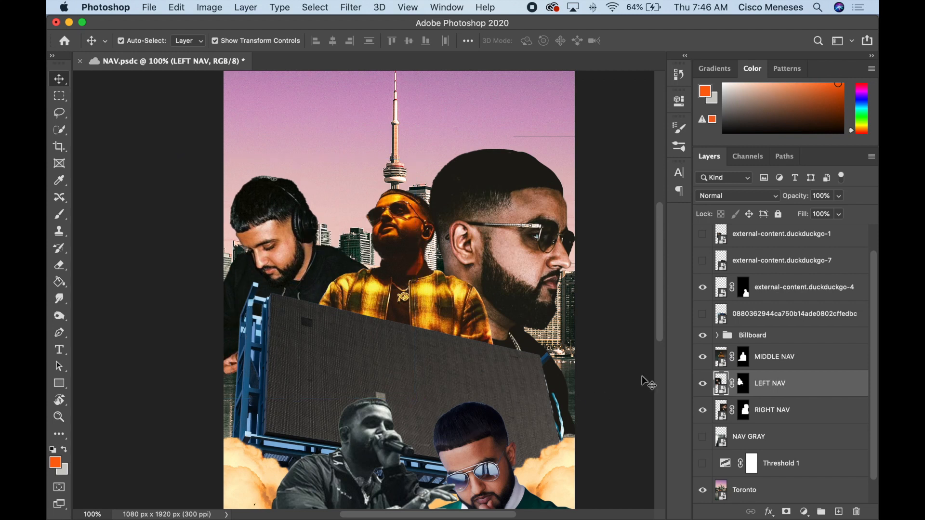
- Hide the NAV GRAY copy layer with the gray microphone figure
{"action": "key", "text": "super+minus"}
{"action": "key", "text": "super+minus"}
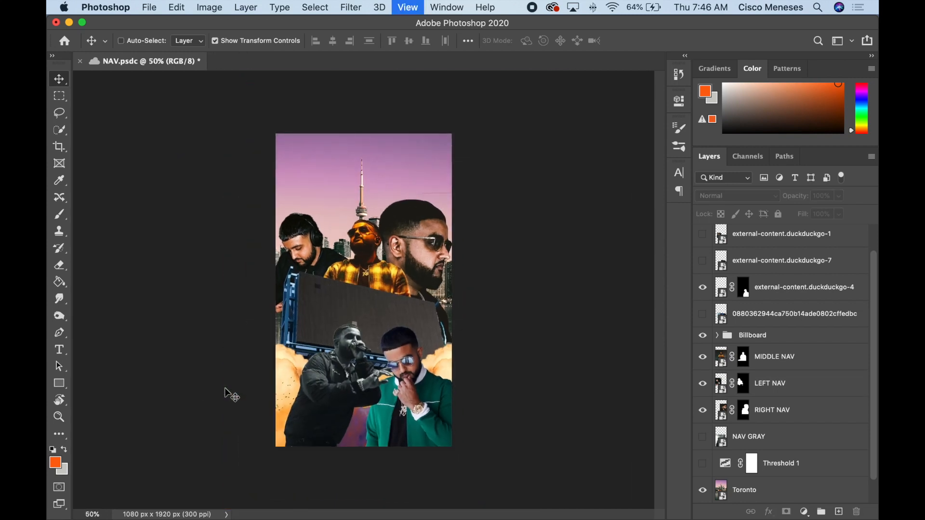
{"action": "key", "text": "super+equal"}
{"action": "left_click", "coordinate": [339, 391]}
{"action": "left_click", "coordinate": [702, 241]}
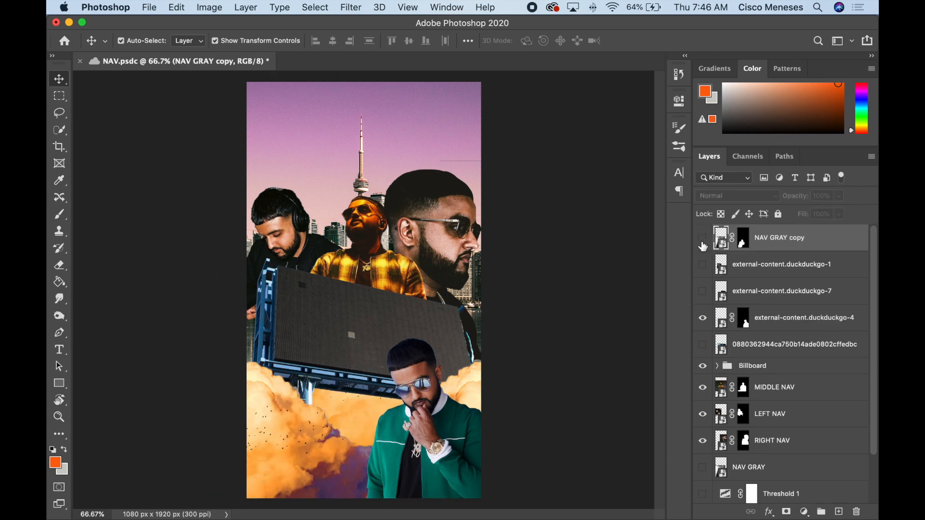
- Scale the RIGHT NAV figure to 88.66% and move it to X 832.50 px, Y 883.00 px
{"action": "left_click", "coordinate": [479, 238]}
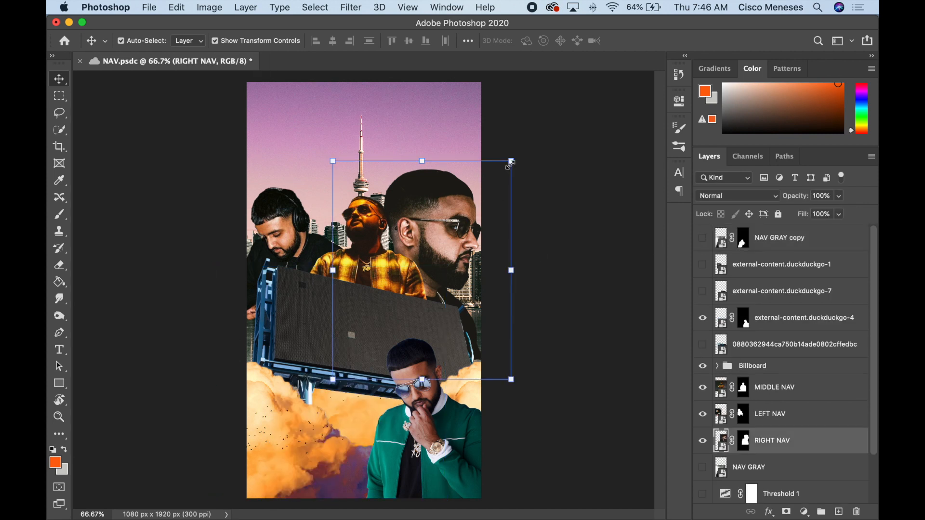
{"action": "left_click_drag", "start_coordinate": [512, 160], "coordinate": [501, 172]}
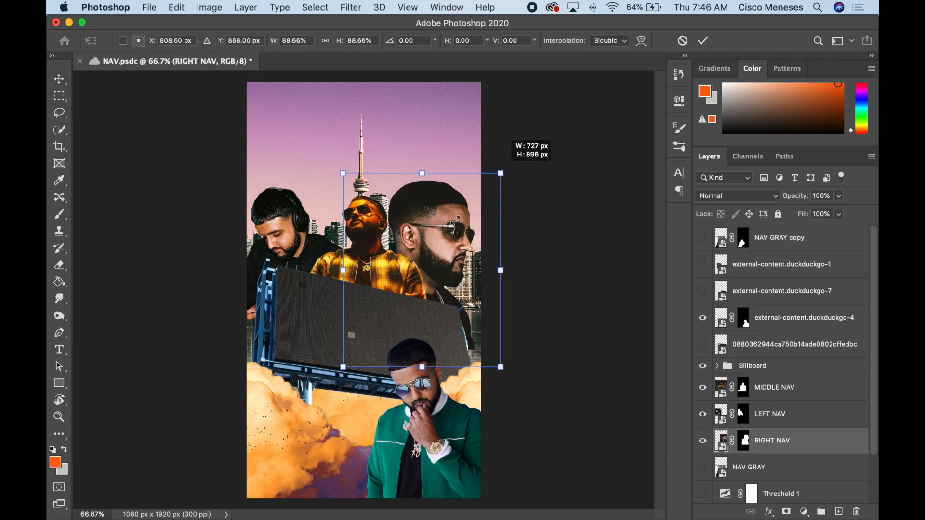
{"action": "left_click_drag", "start_coordinate": [437, 234], "coordinate": [441, 238]}
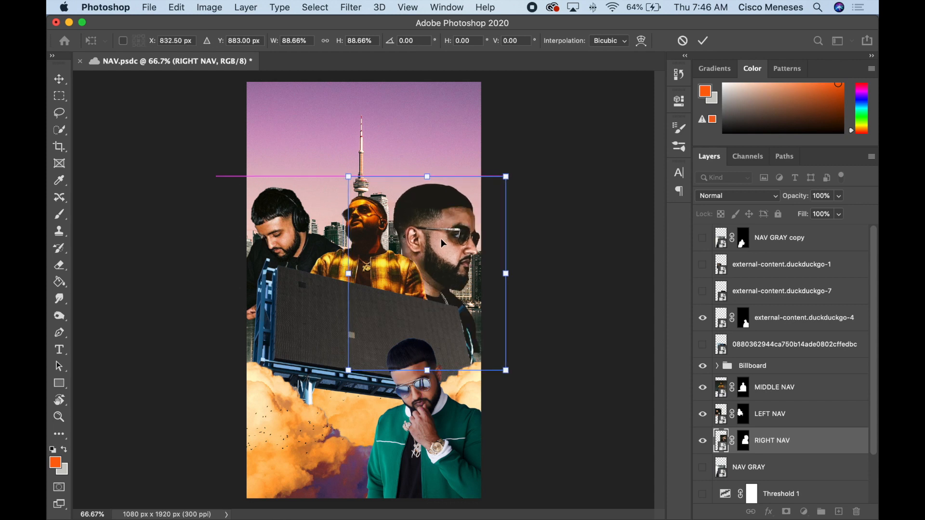
{"action": "key", "text": "Return"}
{"action": "left_click", "coordinate": [493, 361]}
- Switch to Finder, preview images in the Photos folder and place 53fca1e7ed0b5b24269e344af5007799.jpg in the poster
{"action": "key", "text": "super+Tab"}
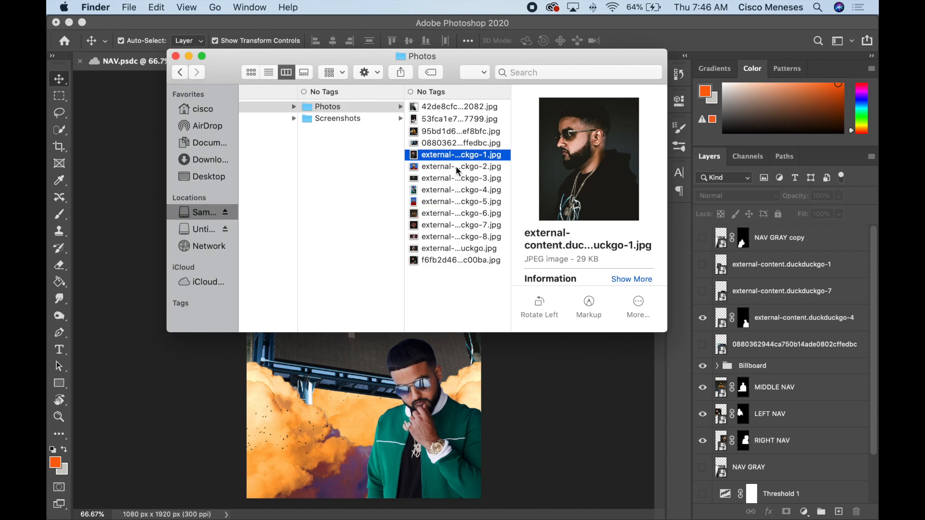
{"action": "key", "text": "Down"}
{"action": "left_click", "coordinate": [449, 144]}
{"action": "left_click", "coordinate": [454, 127]}
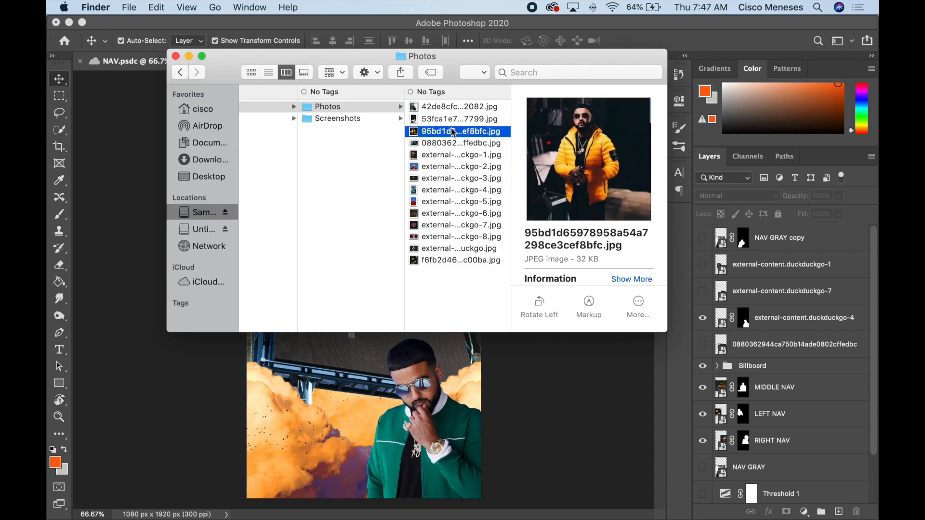
{"action": "left_click", "coordinate": [452, 119]}
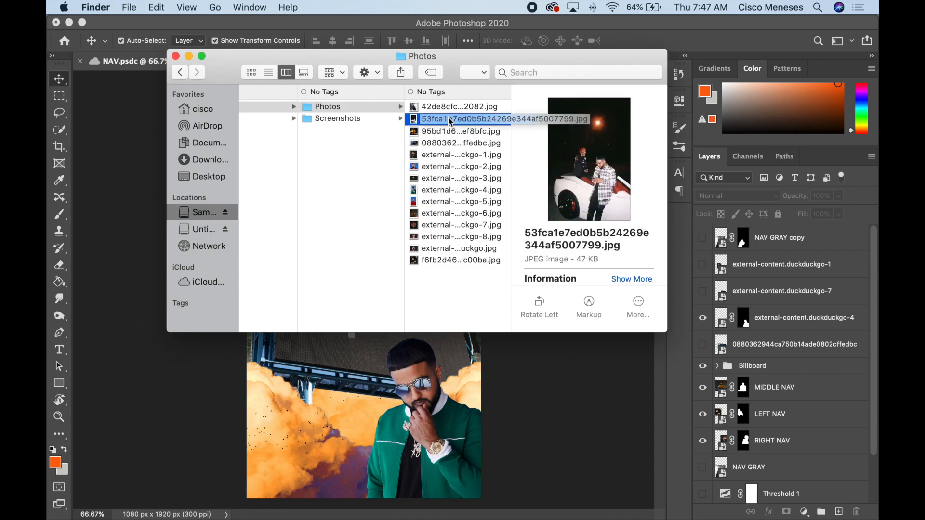
{"action": "left_click_drag", "start_coordinate": [449, 121], "coordinate": [371, 345]}
{"action": "left_click_drag", "start_coordinate": [375, 342], "coordinate": [374, 228]}
- Position the white car photo over the poster's lower left and place its layer directly below external-content.duckduckgo-4
{"action": "left_click_drag", "start_coordinate": [762, 243], "coordinate": [771, 479]}
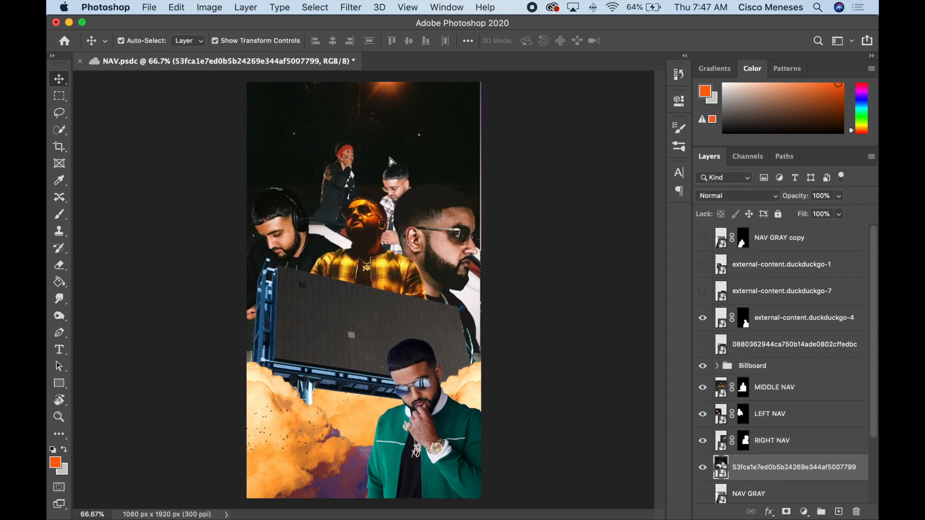
{"action": "left_click_drag", "start_coordinate": [390, 161], "coordinate": [366, 255]}
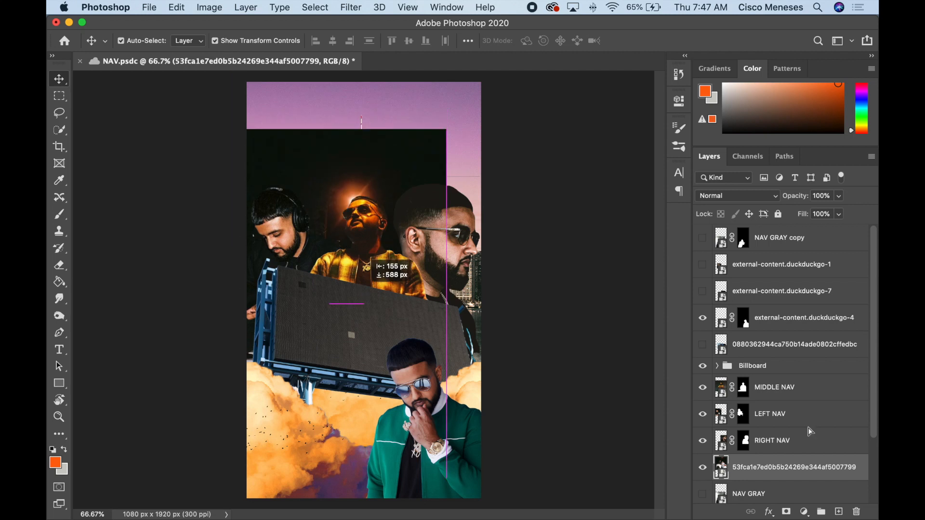
{"action": "key", "text": "super+shift+bracketright"}
{"action": "left_click_drag", "start_coordinate": [408, 284], "coordinate": [374, 430]}
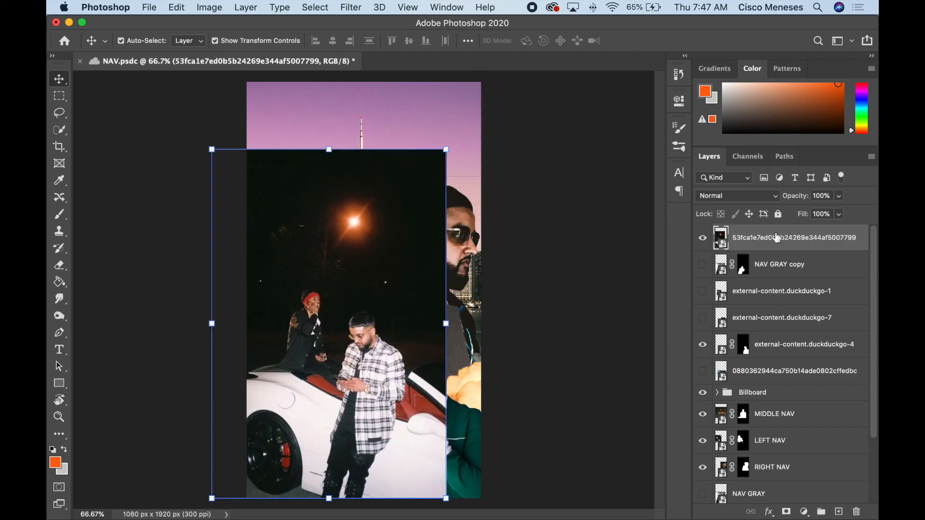
{"action": "left_click_drag", "start_coordinate": [776, 237], "coordinate": [741, 355]}
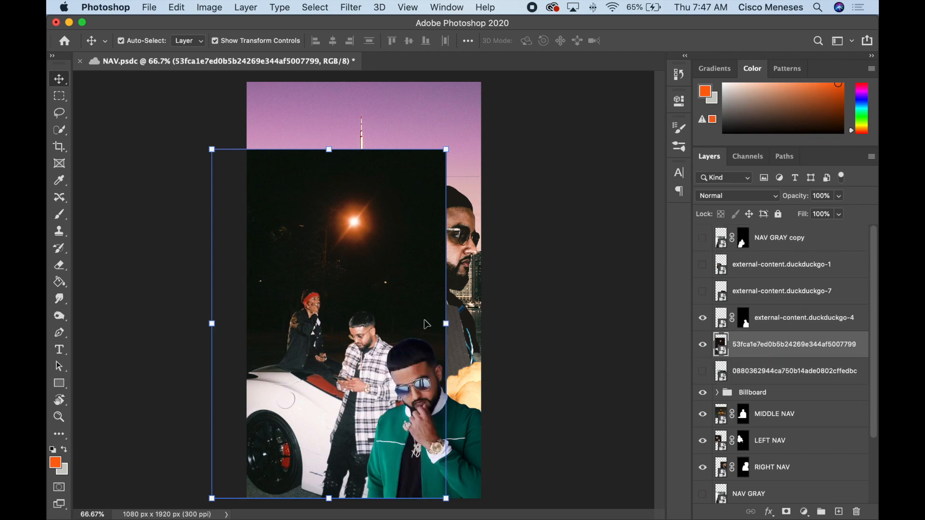
{"action": "left_click_drag", "start_coordinate": [352, 360], "coordinate": [345, 360]}
- Select both men and the white car in the 53fca1e7ed0b5b24269e344af5007799 photo with Select Subject and Quick Selection, and mask out the background
{"action": "left_click", "coordinate": [317, 8]}
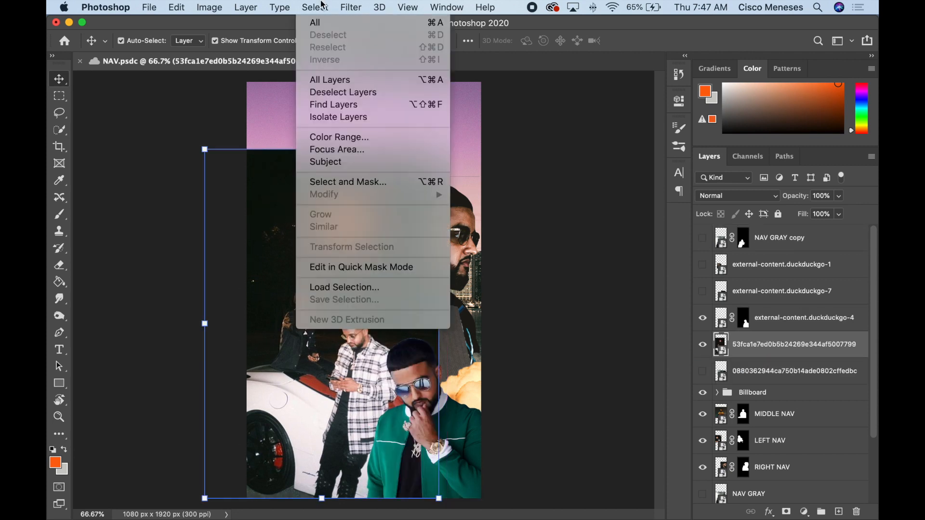
{"action": "left_click", "coordinate": [338, 164]}
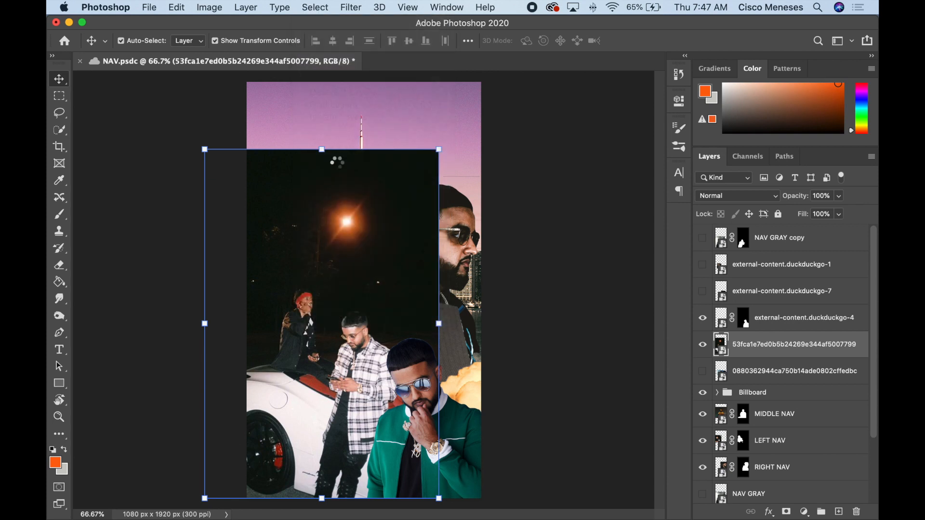
{"action": "key", "text": "w"}
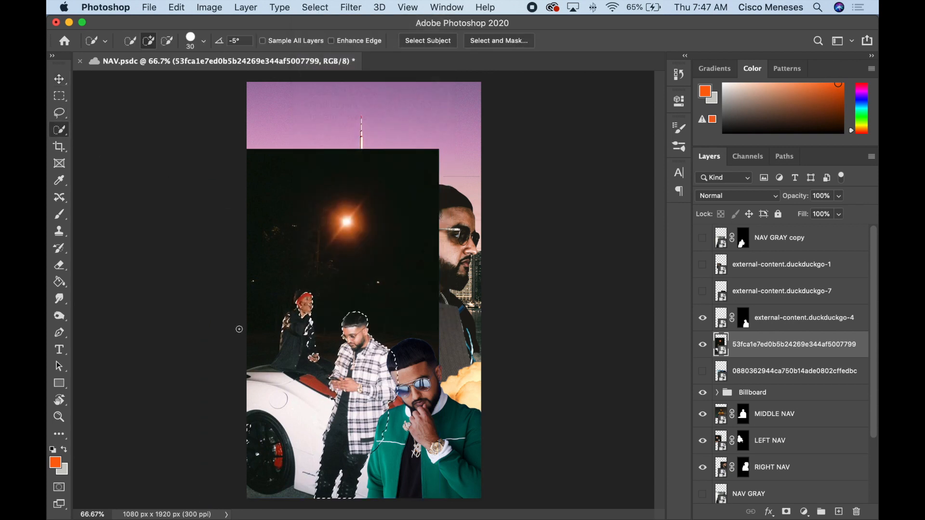
{"action": "left_click_drag", "start_coordinate": [296, 295], "coordinate": [301, 294]}
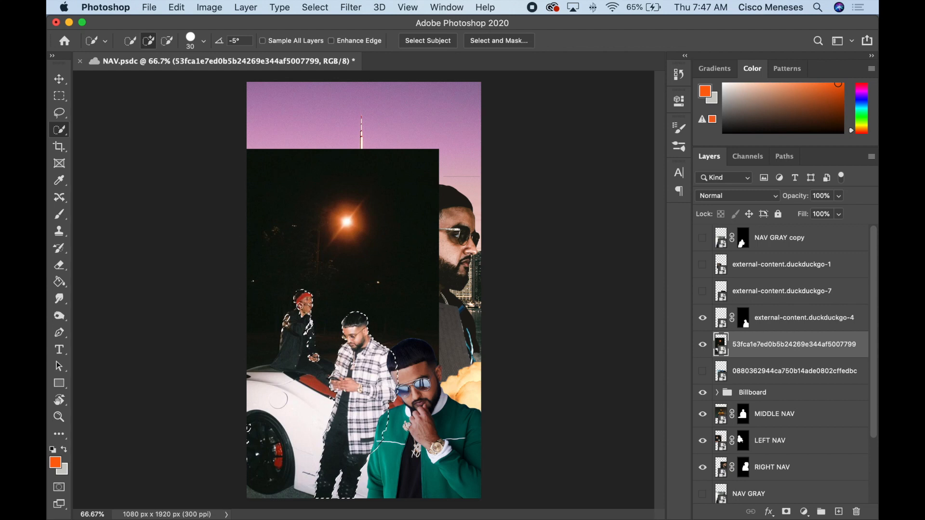
{"action": "mouse_move", "coordinate": [292, 339]}
{"action": "left_mouse_down"}
{"action": "mouse_move", "coordinate": [279, 424]}
{"action": "mouse_move", "coordinate": [361, 472]}
{"action": "mouse_move", "coordinate": [260, 474]}
{"action": "mouse_move", "coordinate": [342, 493]}
{"action": "mouse_move", "coordinate": [412, 408]}
{"action": "mouse_move", "coordinate": [327, 345]}
{"action": "left_mouse_up"}
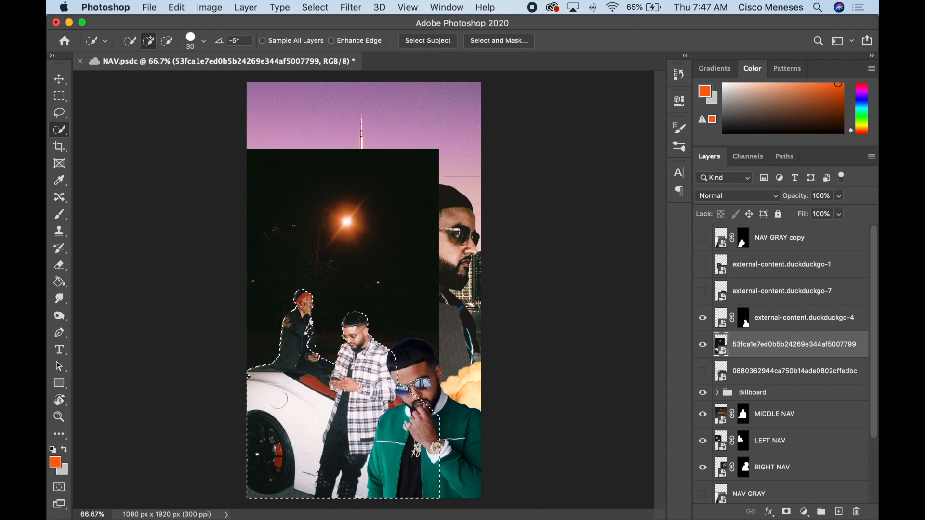
{"action": "key", "text": "alt"}
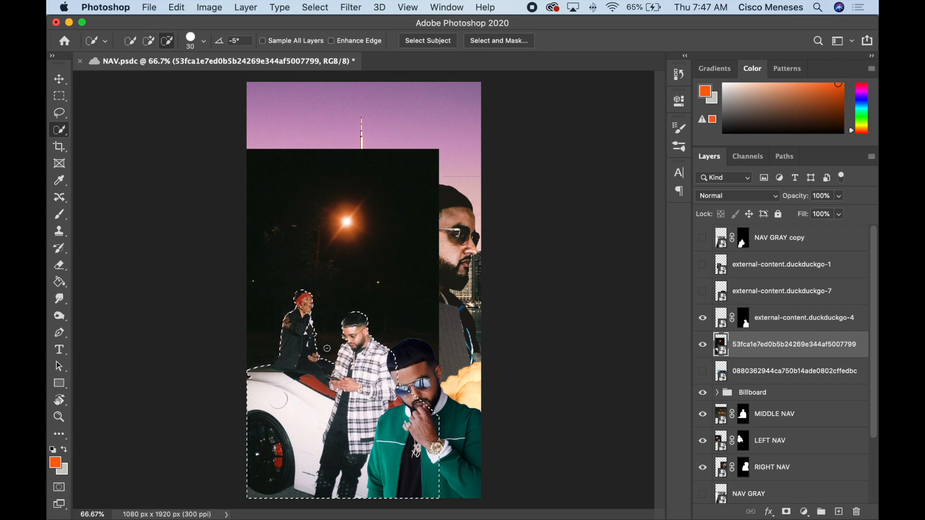
{"action": "left_click", "coordinate": [786, 512]}
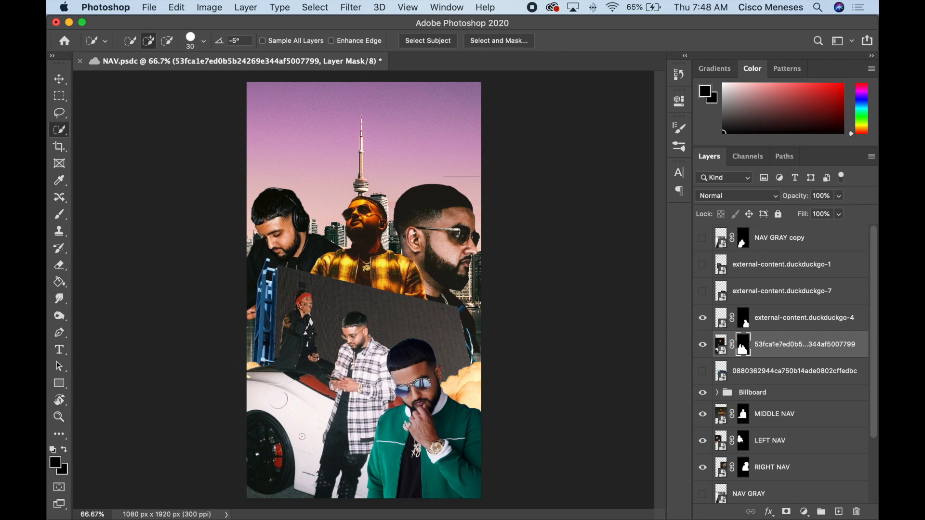
- Scale the masked car cutout to 89.44%, placing it at X 290.00 px, Y 1200.50 px
{"action": "key", "text": "v"}
{"action": "left_click_drag", "start_coordinate": [435, 153], "coordinate": [418, 193]}
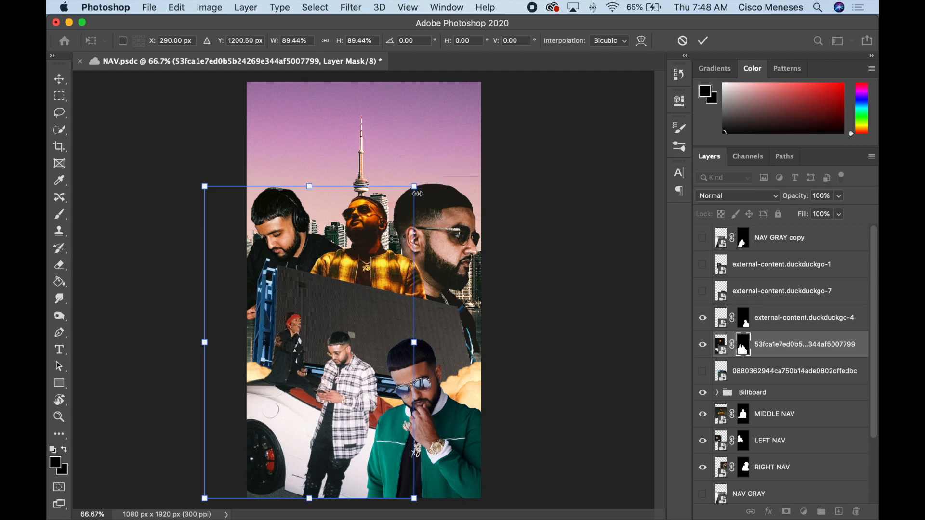
{"action": "key", "text": "Return"}
- Try moving the car cutout's layer directly below the Billboard group, undo the reorder and deselect the layer
{"action": "left_click_drag", "start_coordinate": [781, 346], "coordinate": [759, 398]}
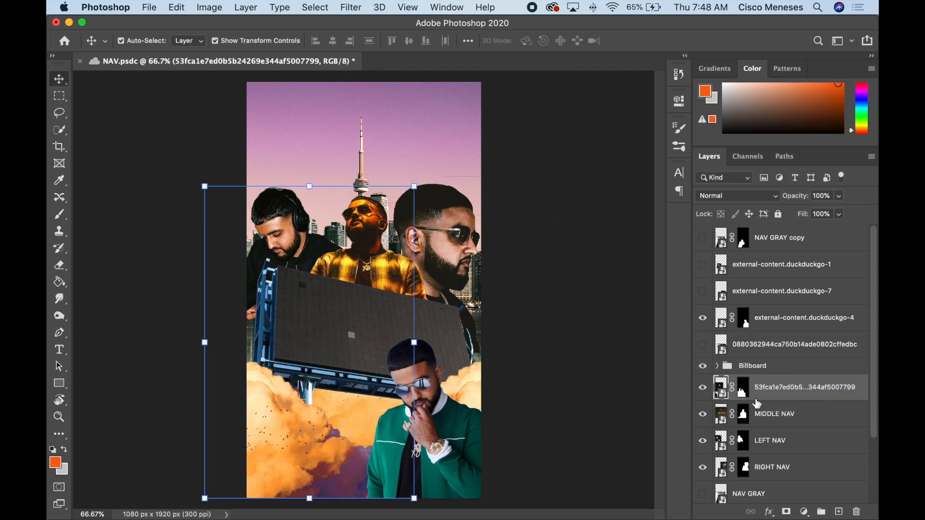
{"action": "key", "text": "super+z"}
{"action": "left_click", "coordinate": [588, 351]}
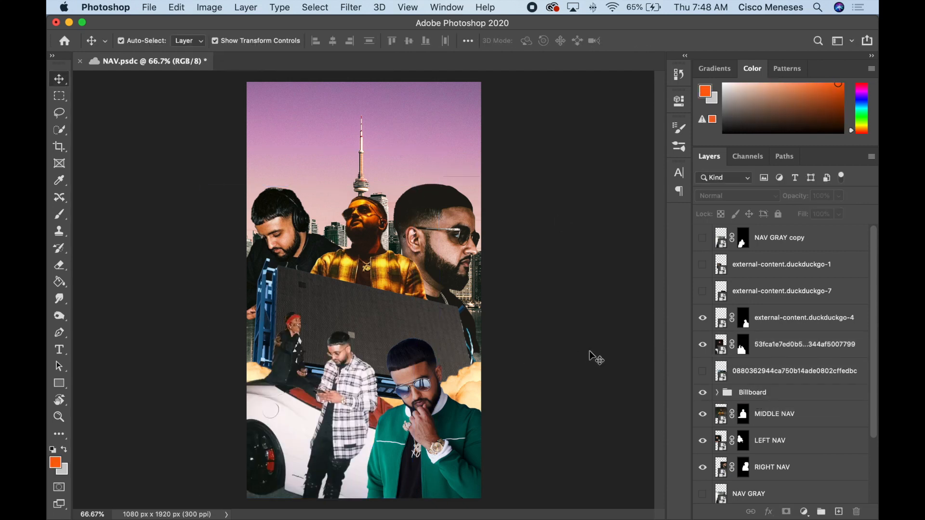
- Shift the car cutout slightly down and left on the poster and deselect it
{"action": "left_click_drag", "start_coordinate": [346, 391], "coordinate": [341, 402]}
{"action": "left_click", "coordinate": [549, 399]}
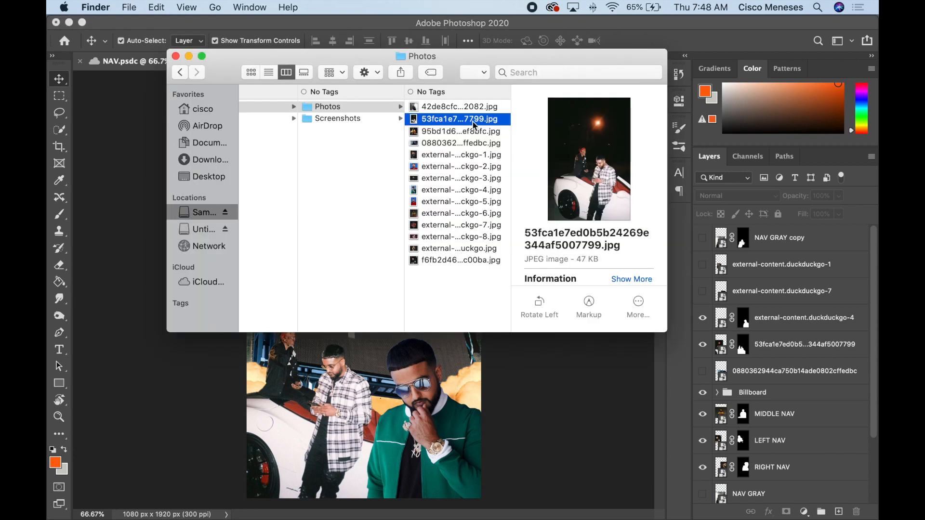
- Preview the source JPEGs in the Photos folder, including 0880362...ffedbc.jpg and 95bd1d6...ef8bfc.jpg
{"action": "left_click", "coordinate": [466, 155]}
{"action": "left_click", "coordinate": [466, 144]}
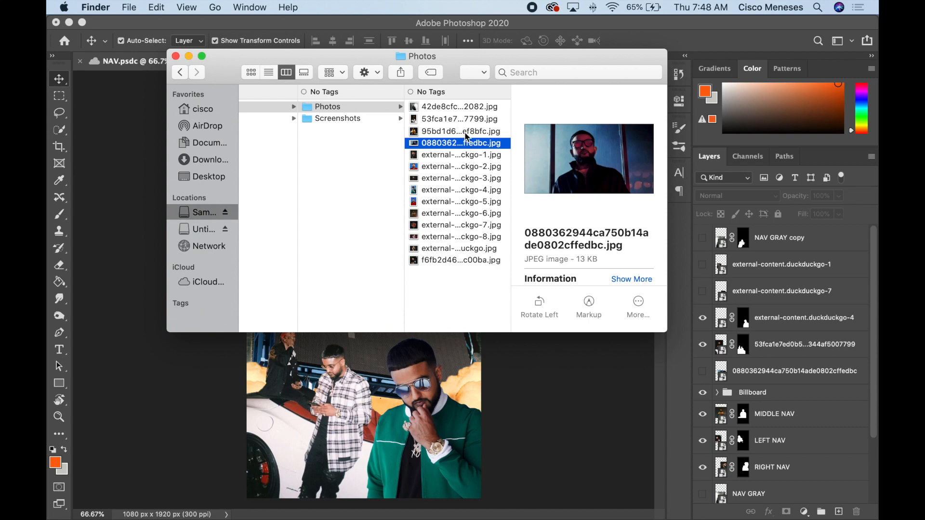
{"action": "left_click", "coordinate": [466, 133]}
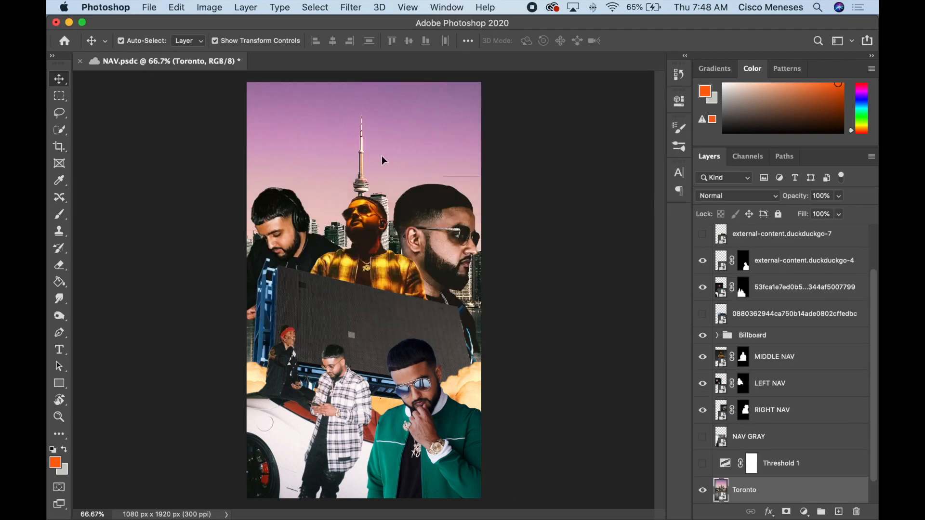
- Scale the Toronto skyline layer down to about 12.5% and move it up about 95 px behind the figures
{"action": "left_click_drag", "start_coordinate": [568, 265], "coordinate": [524, 265]}
{"action": "mouse_move", "coordinate": [377, 171]}
{"action": "left_mouse_down"}
{"action": "mouse_move", "coordinate": [379, 150]}
{"action": "mouse_move", "coordinate": [382, 164]}
{"action": "left_mouse_up"}
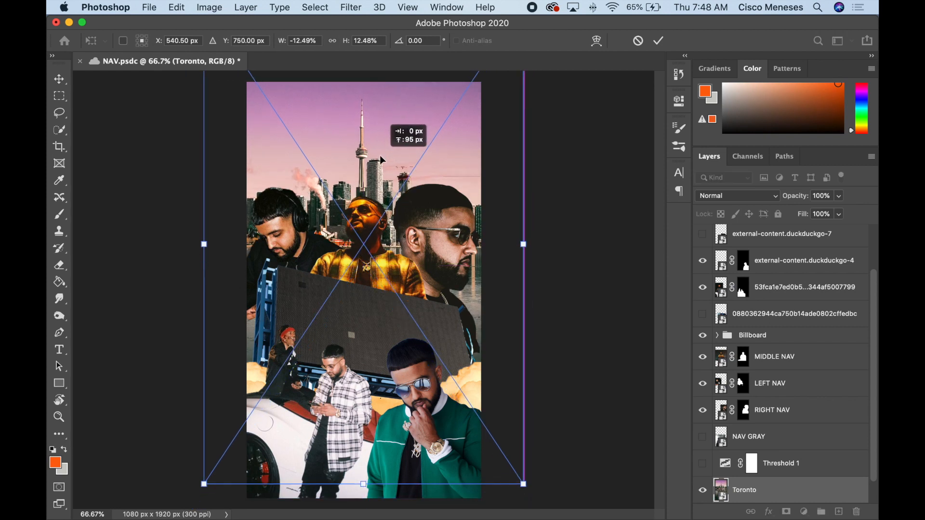
{"action": "key", "text": "Return"}
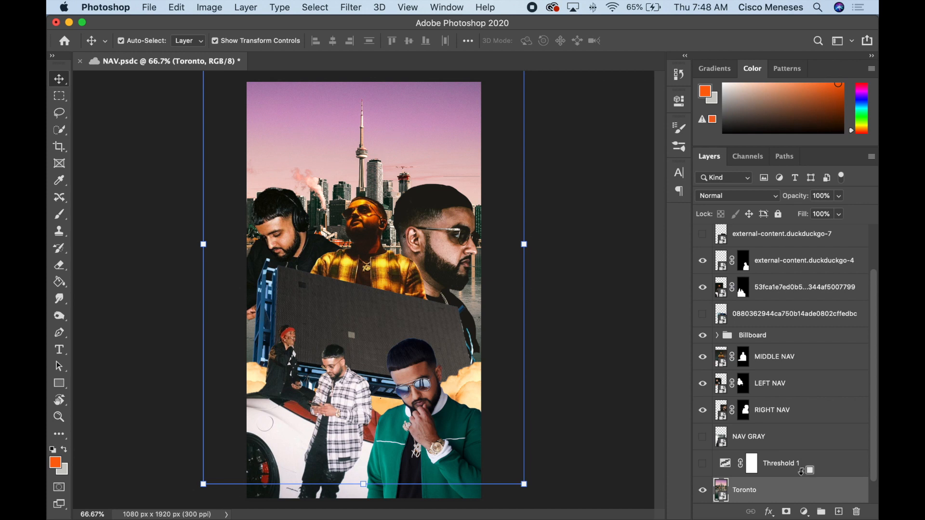
- Duplicate the Toronto layer and set the copy's blend mode to Overlay
{"action": "key", "text": "super+j"}
{"action": "left_click", "coordinate": [727, 196]}
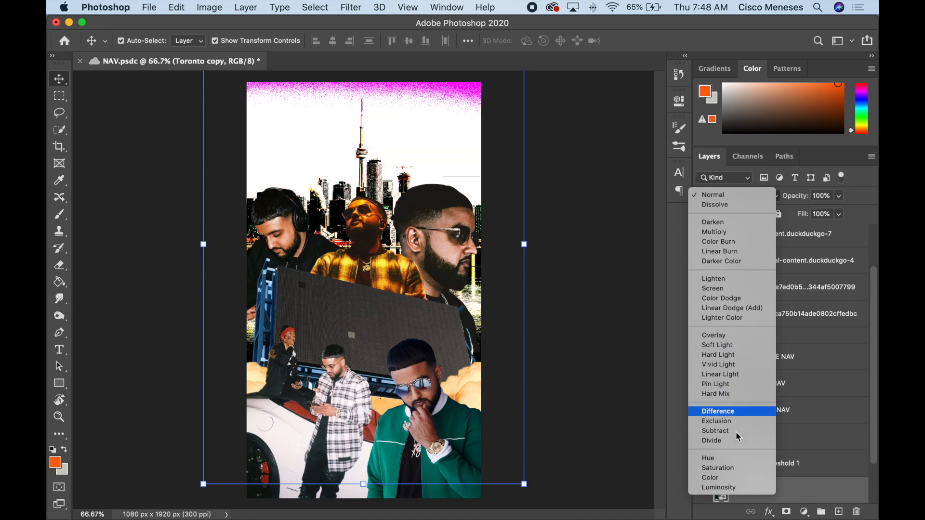
{"action": "left_click", "coordinate": [730, 337]}
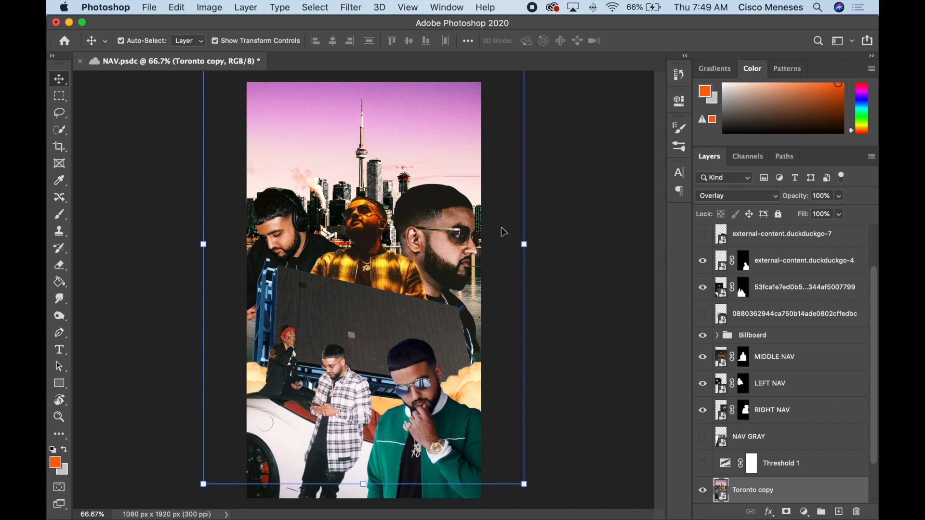
- Add a Gradient Map adjustment layer above the Toronto copy and try reversing its orange-to-gray gradient
{"action": "left_click", "coordinate": [804, 512]}
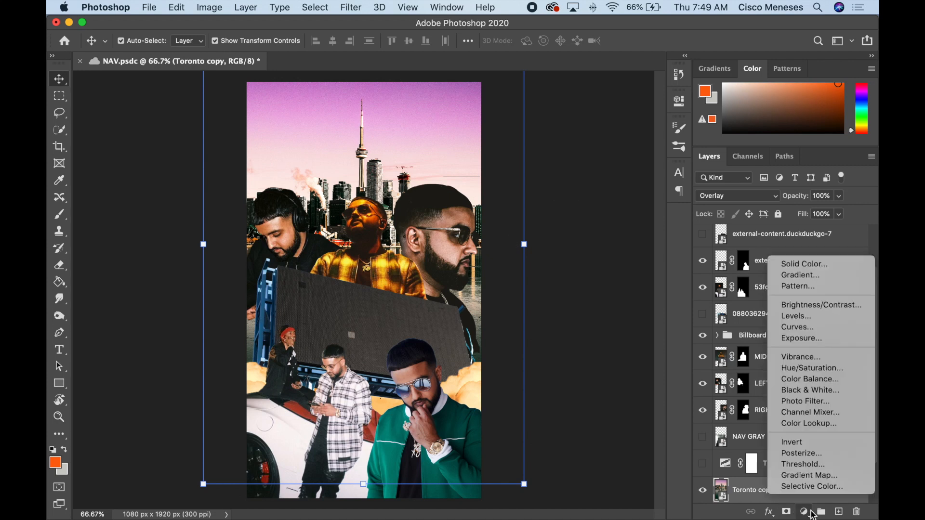
{"action": "left_click", "coordinate": [809, 476]}
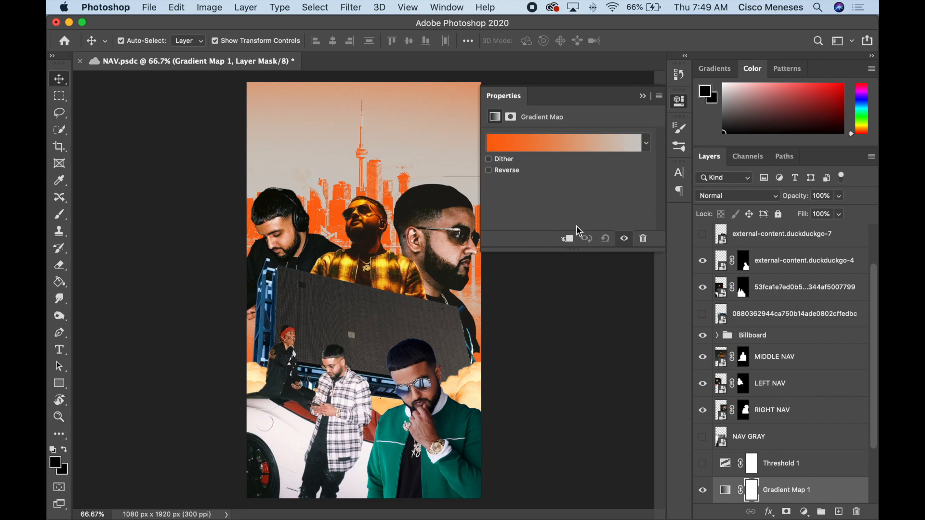
{"action": "left_click", "coordinate": [498, 169]}
{"action": "left_click", "coordinate": [497, 169]}
{"action": "left_click", "coordinate": [646, 143]}
- Duplicate the Gradient Map 1 layer and set the duplicate's blend mode to Color Burn
{"action": "key", "text": "super+j"}
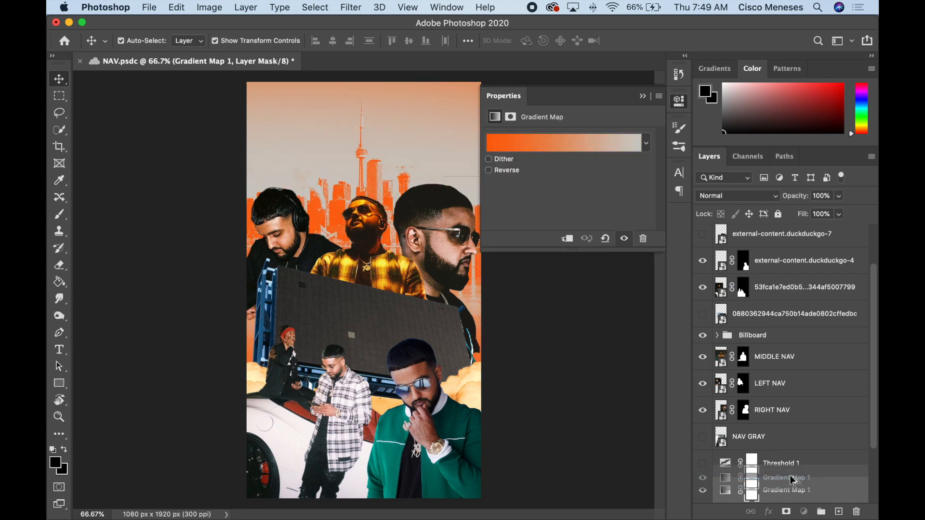
{"action": "left_click", "coordinate": [748, 201]}
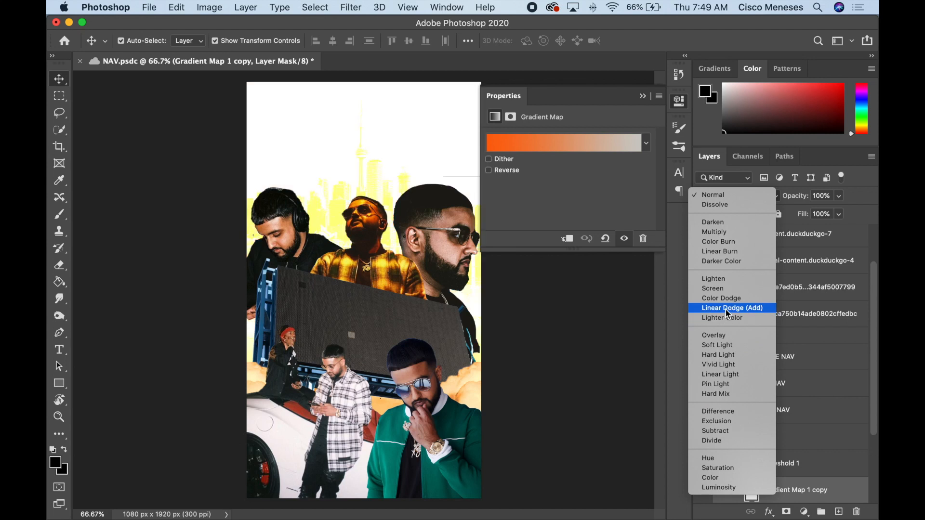
{"action": "left_click", "coordinate": [721, 245]}
- Compare the skyline with the Gradient Map 1 copy layer hidden and shown
{"action": "scroll", "coordinate": [875, 449], "scroll_direction": "down", "scroll_amount": 1}
{"action": "scroll", "coordinate": [818, 437], "scroll_direction": "down", "scroll_amount": 3}
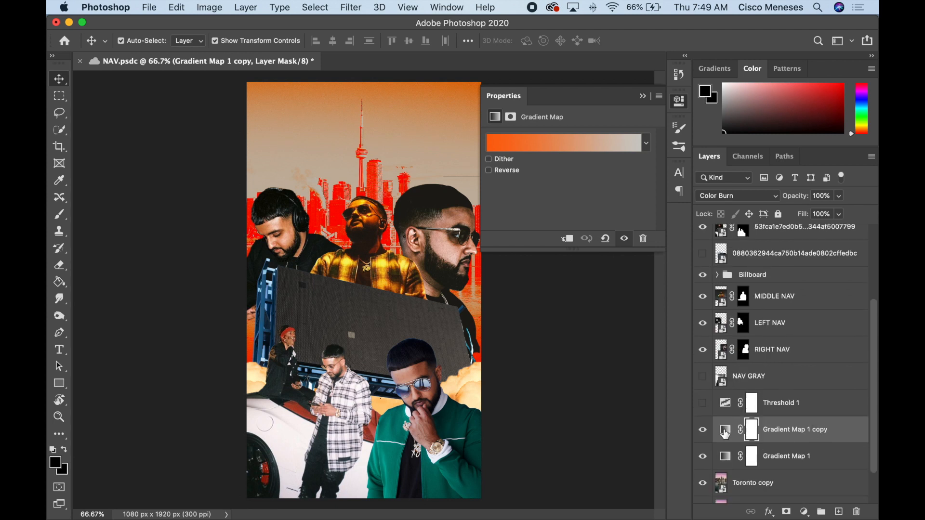
{"action": "left_click", "coordinate": [703, 430]}
{"action": "left_click", "coordinate": [794, 460]}
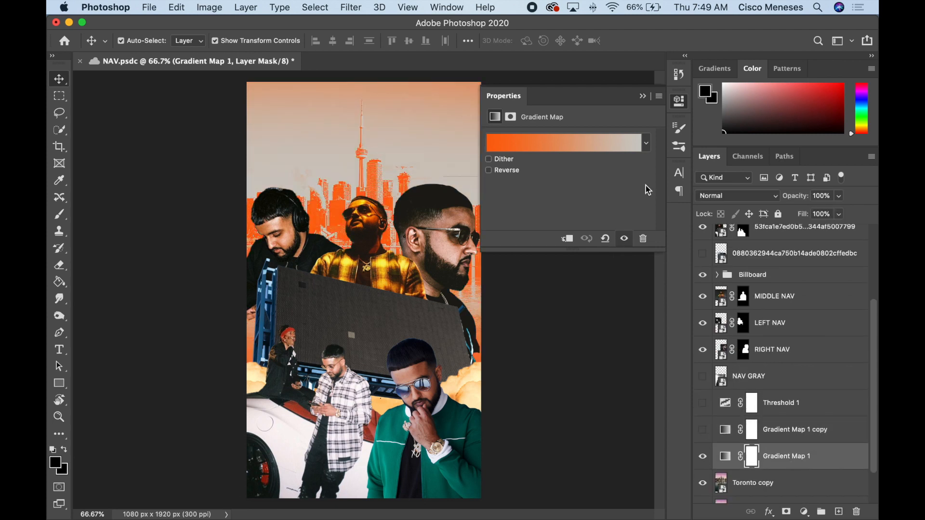
{"action": "left_click", "coordinate": [794, 434]}
{"action": "left_click", "coordinate": [703, 430]}
- Apply the Purple_02 preset gradient to the Gradient Map 1 copy layer and try it reversed
{"action": "left_click", "coordinate": [727, 426]}
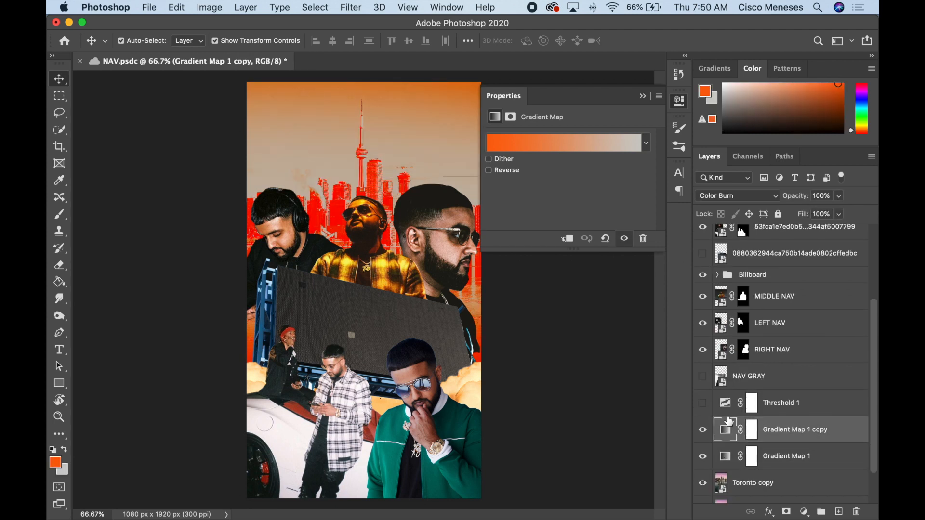
{"action": "left_click", "coordinate": [638, 153]}
{"action": "left_click", "coordinate": [538, 166]}
{"action": "left_click", "coordinate": [577, 183]}
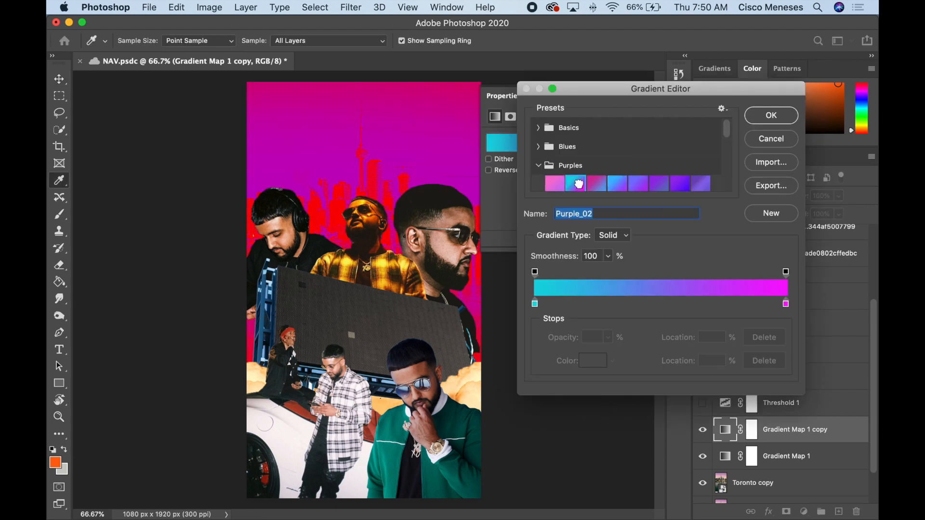
{"action": "left_click", "coordinate": [596, 184]}
{"action": "left_click", "coordinate": [576, 184]}
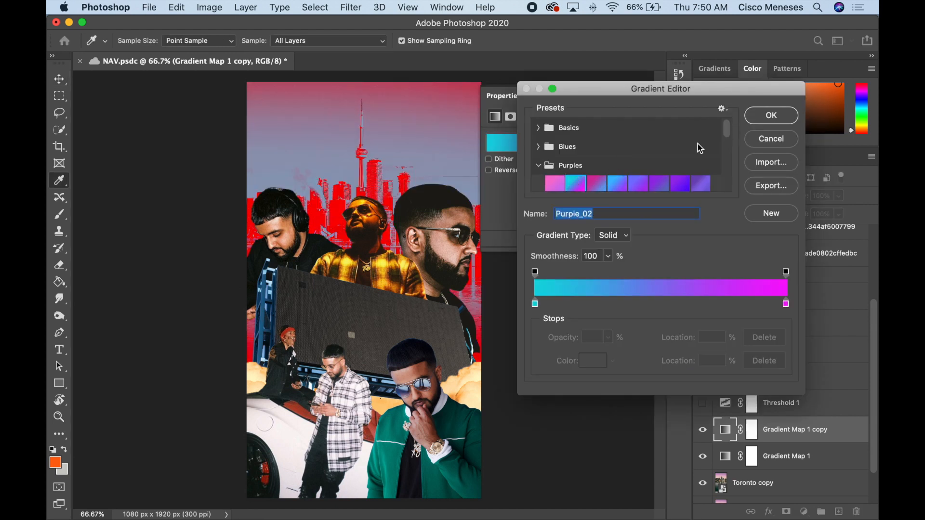
{"action": "key", "text": "Return"}
{"action": "left_click", "coordinate": [516, 173]}
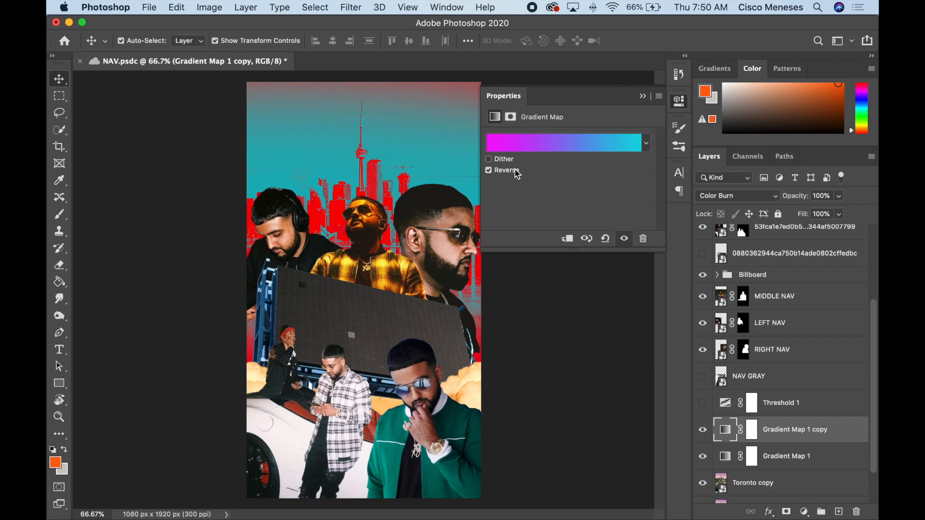
{"action": "left_click", "coordinate": [514, 171]}
- Hide the Gradient Map 1 layer and try reversing the gradient of the Gradient Map 1 copy
{"action": "left_click", "coordinate": [545, 143]}
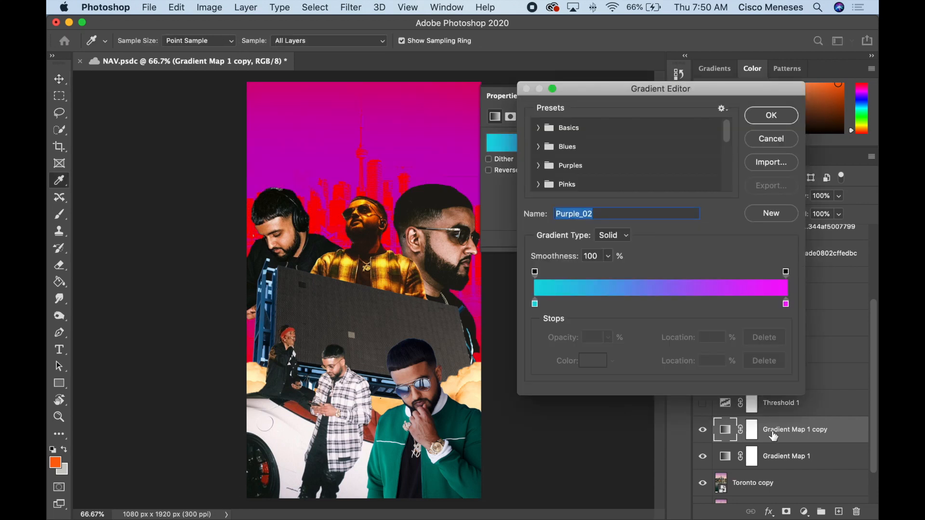
{"action": "left_click", "coordinate": [757, 144]}
{"action": "left_click", "coordinate": [704, 458]}
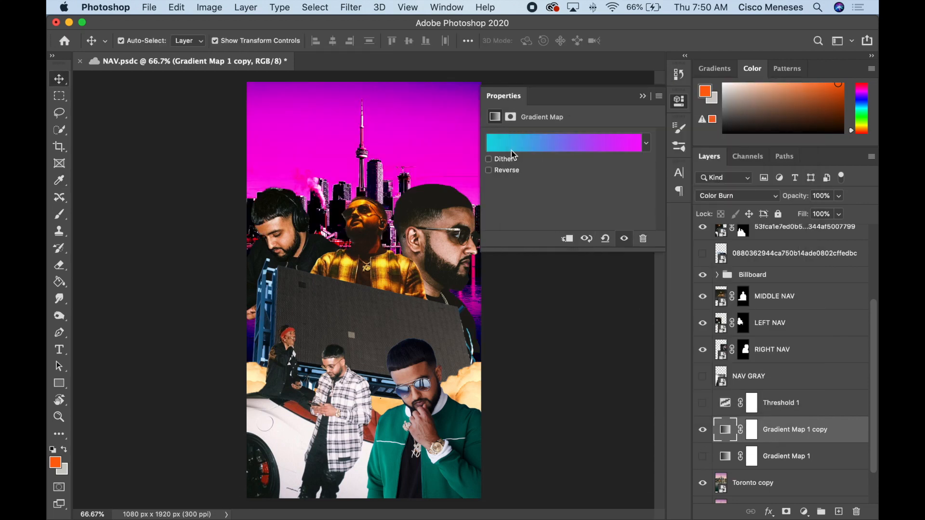
{"action": "left_click", "coordinate": [507, 172]}
{"action": "left_click", "coordinate": [508, 172]}
- Try the Blue_03 and Orange_03 presets on the Gradient Map 1 copy and settle on the Orange_10 gradient
{"action": "left_click", "coordinate": [530, 149]}
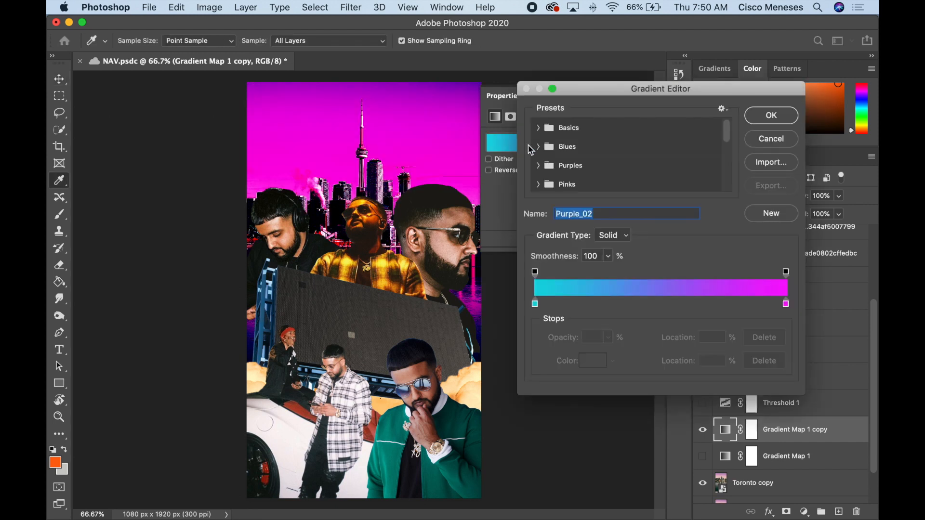
{"action": "left_click", "coordinate": [542, 152]}
{"action": "left_click", "coordinate": [598, 175]}
{"action": "scroll", "coordinate": [610, 177], "scroll_direction": "down", "scroll_amount": 8}
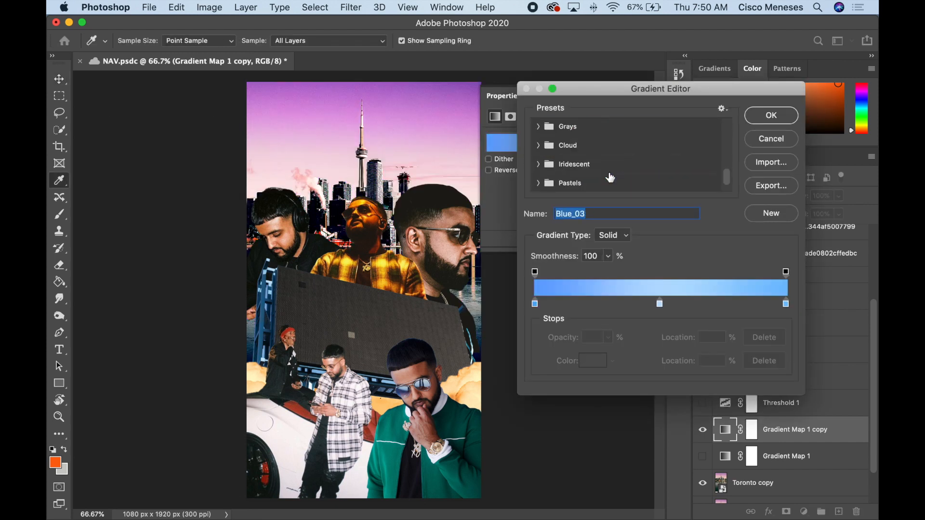
{"action": "scroll", "coordinate": [544, 144], "scroll_direction": "up", "scroll_amount": 4}
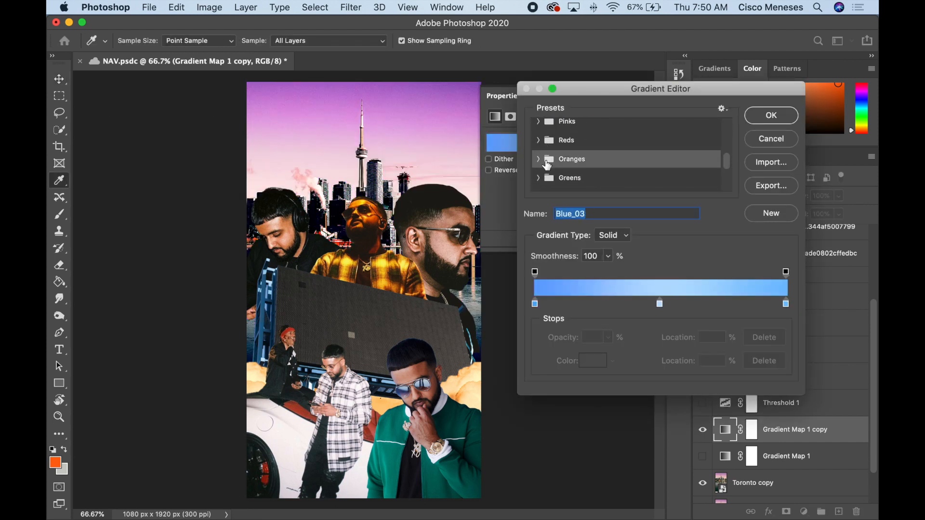
{"action": "left_click", "coordinate": [538, 157]}
{"action": "left_click", "coordinate": [592, 176]}
{"action": "scroll", "coordinate": [597, 179], "scroll_direction": "down", "scroll_amount": 3}
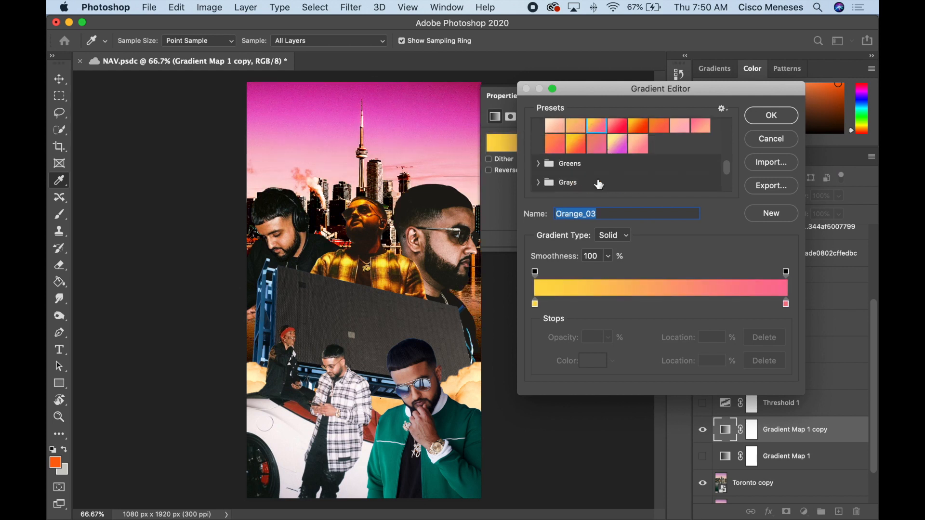
{"action": "left_click", "coordinate": [582, 153]}
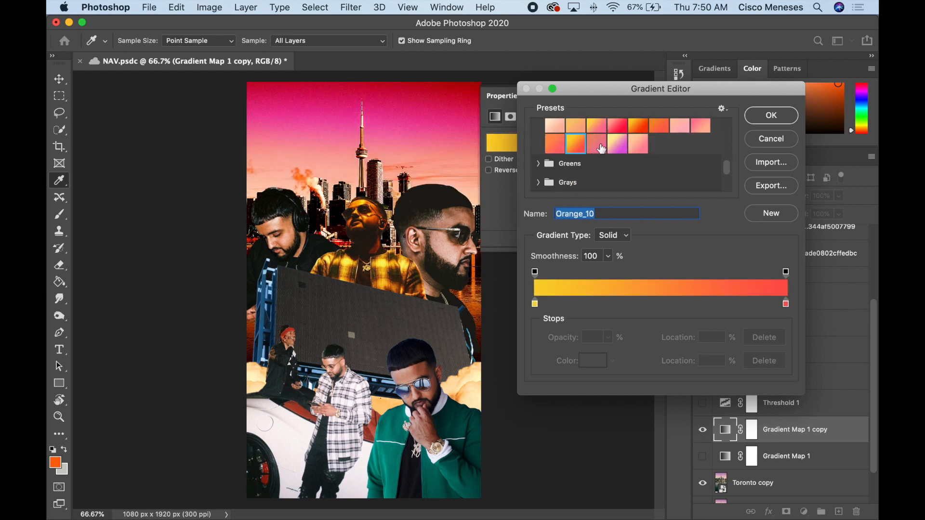
- Set the Gradient Map 1 copy's blend mode to Linear Light and reverse its gradient
{"action": "left_click", "coordinate": [723, 195]}
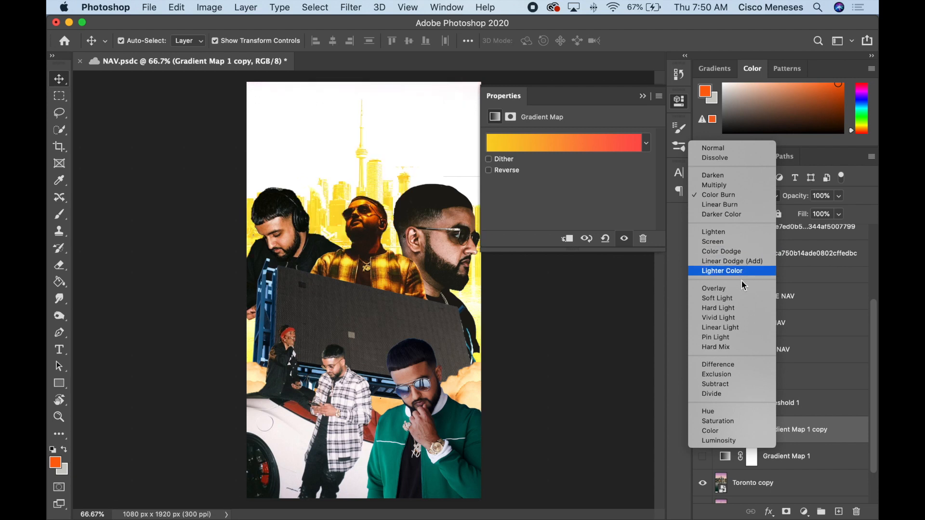
{"action": "left_click", "coordinate": [747, 336]}
{"action": "left_click", "coordinate": [514, 175]}
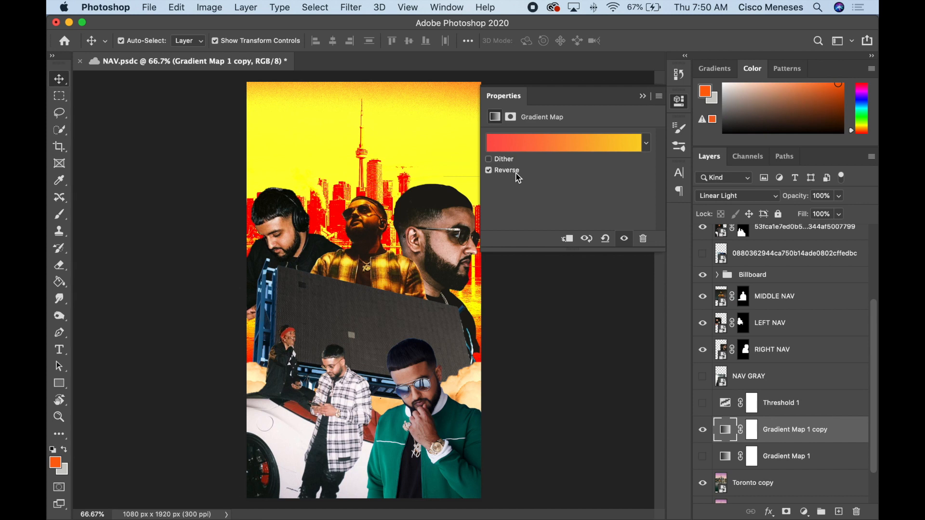
{"action": "left_click", "coordinate": [642, 96]}
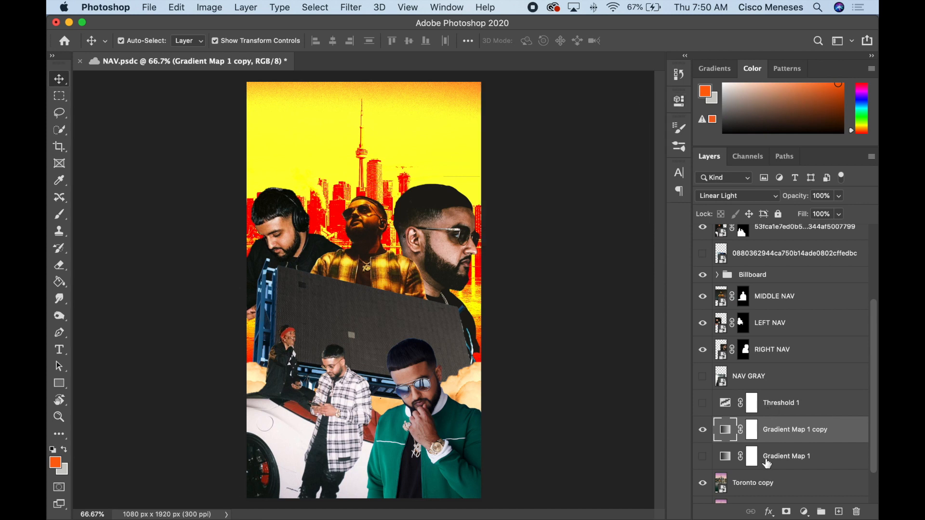
- Move Gradient Map 1 copy beneath Gradient Map 1 and try clipping it to the Toronto copy layer
{"action": "left_click_drag", "start_coordinate": [767, 464], "coordinate": [766, 468]}
{"action": "key", "text": "ctrl+alt+g"}
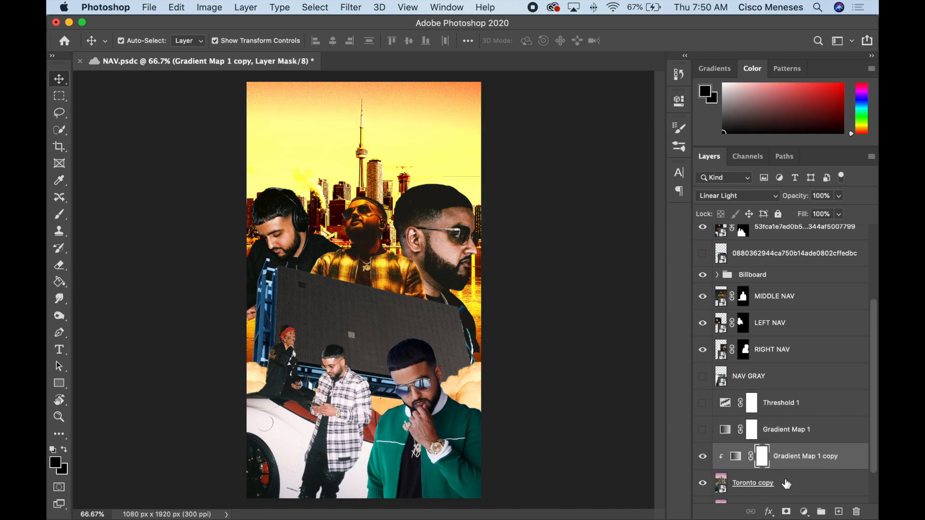
{"action": "key", "text": "ctrl+alt+g"}
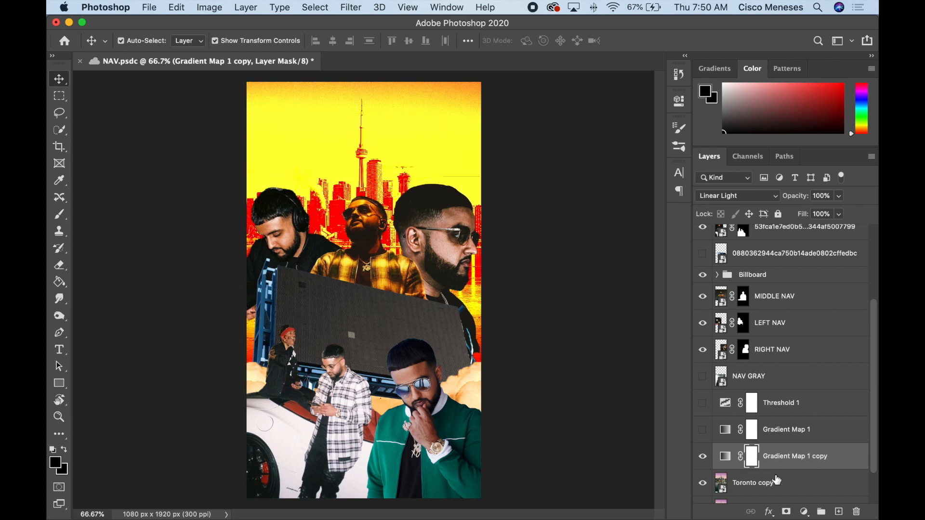
- Duplicate the Gradient Map 1 copy and Toronto copy layers together above the originals, and show Gradient Map 1
{"action": "left_click", "coordinate": [776, 479], "text": "shift"}
{"action": "left_click_drag", "start_coordinate": [777, 480], "coordinate": [708, 440]}
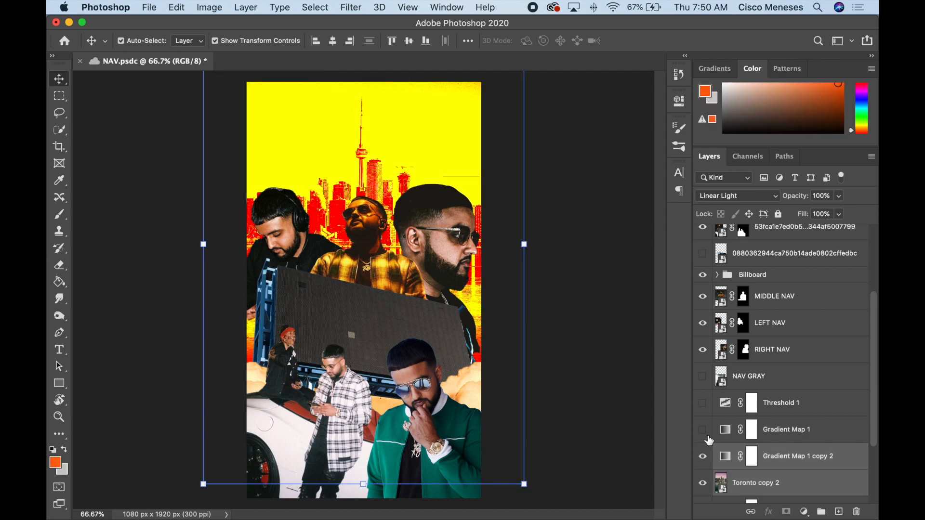
{"action": "left_click", "coordinate": [703, 431]}
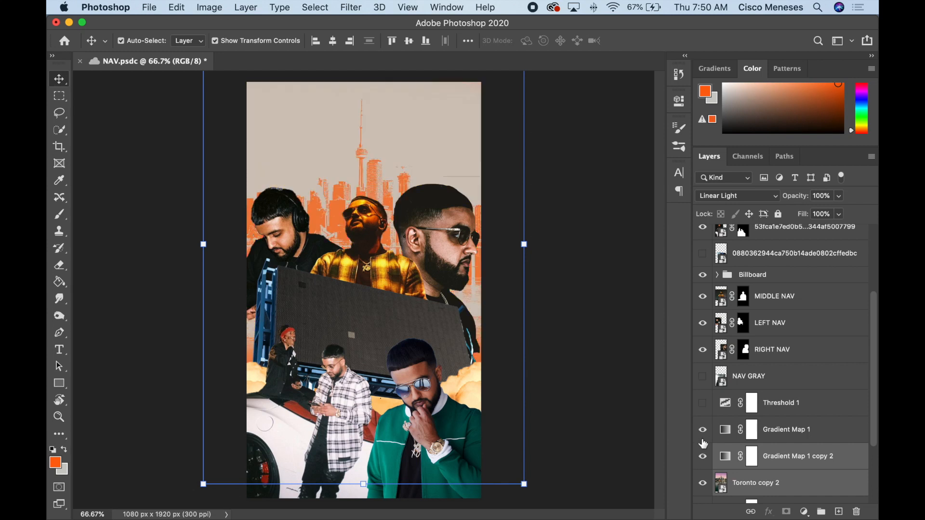
- Hide and delete the Gradient Map 1 copy 2 layer
{"action": "left_click", "coordinate": [704, 455]}
{"action": "left_click", "coordinate": [784, 452]}
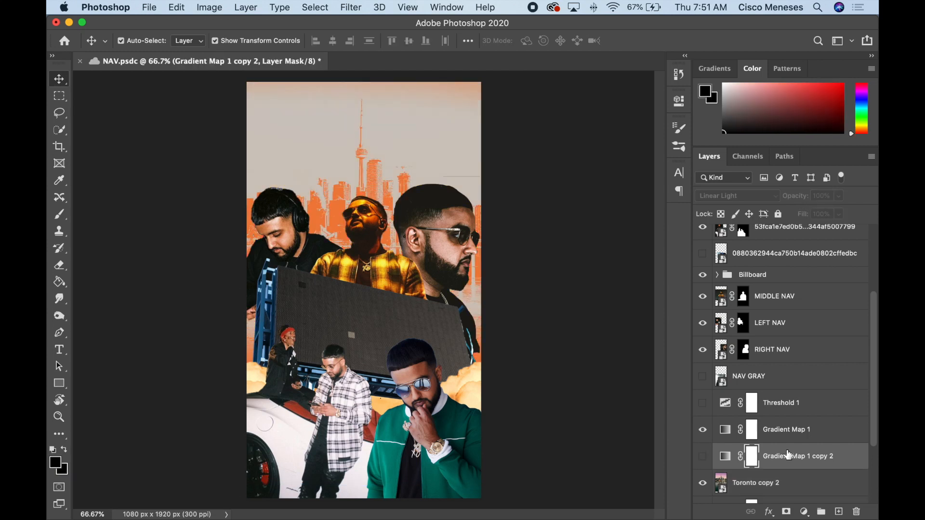
{"action": "key", "text": "BackSpace"}
- Set the Gradient Map 1 layer's blend mode to Darker Color
{"action": "left_click", "coordinate": [785, 430]}
{"action": "left_click", "coordinate": [720, 196]}
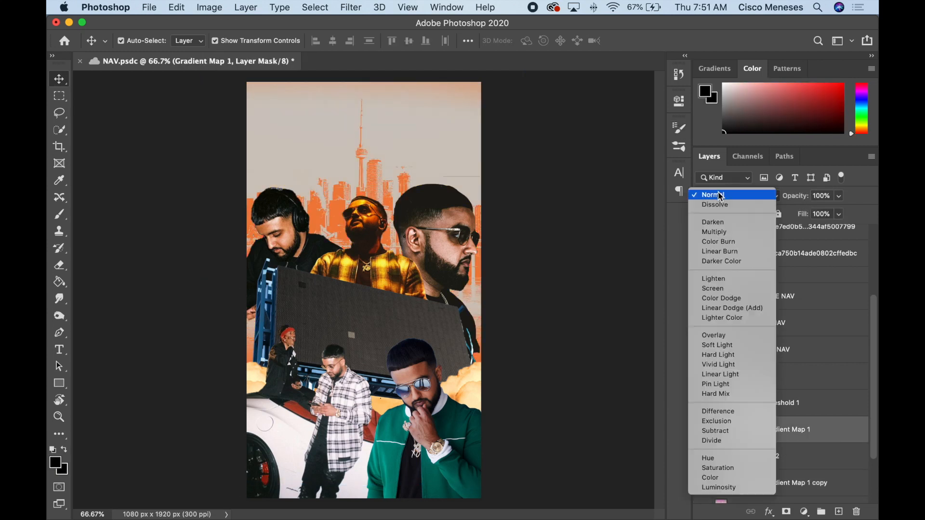
{"action": "left_click", "coordinate": [721, 261]}
- Move the Gradient Map 1 and Toronto copy 2 layers slightly up on the canvas and group them
{"action": "left_click", "coordinate": [757, 460], "text": "shift"}
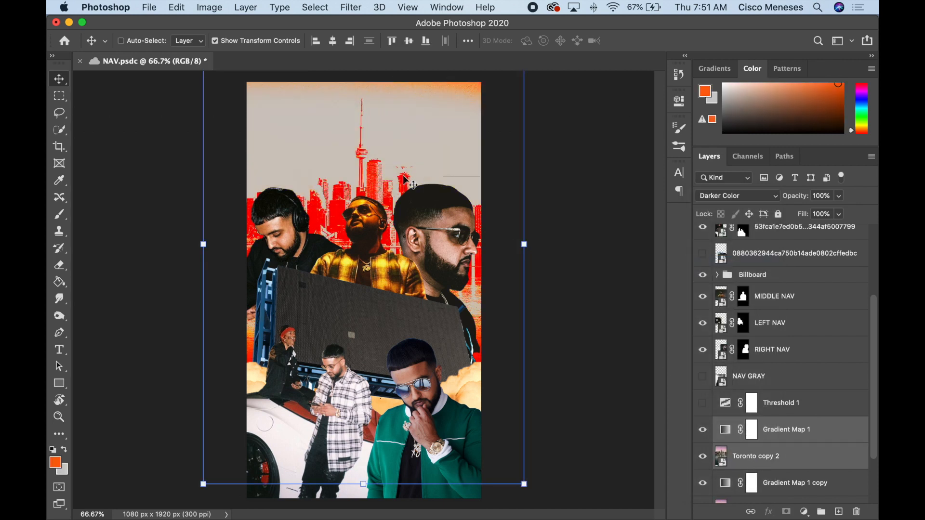
{"action": "left_click_drag", "start_coordinate": [404, 181], "coordinate": [405, 157]}
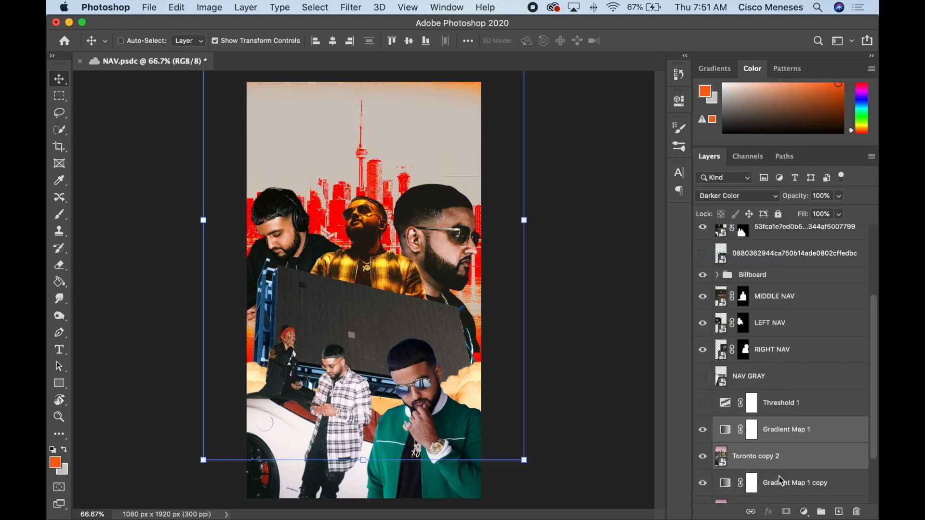
{"action": "key", "text": "super+g"}
- Group the Gradient Map 1 copy and Toronto copy layers
{"action": "left_click", "coordinate": [767, 452]}
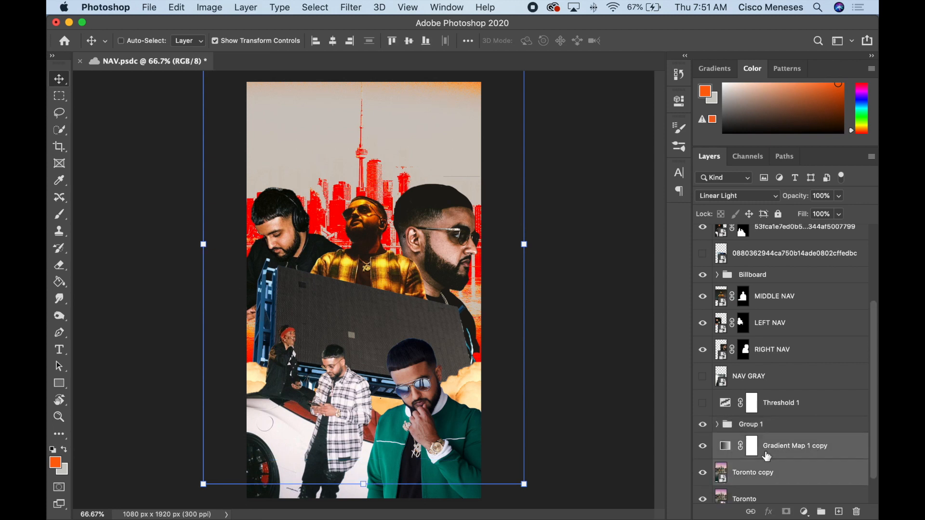
{"action": "key", "text": "super+g"}
- Expand Group 1, hide Group 2, and reposition Toronto copy 2 so its tower lines up vertically with the original skyline's tower
{"action": "left_click", "coordinate": [766, 426]}
{"action": "left_click_drag", "start_coordinate": [455, 190], "coordinate": [299, 170]}
{"action": "left_click", "coordinate": [717, 426]}
{"action": "left_click", "coordinate": [785, 474]}
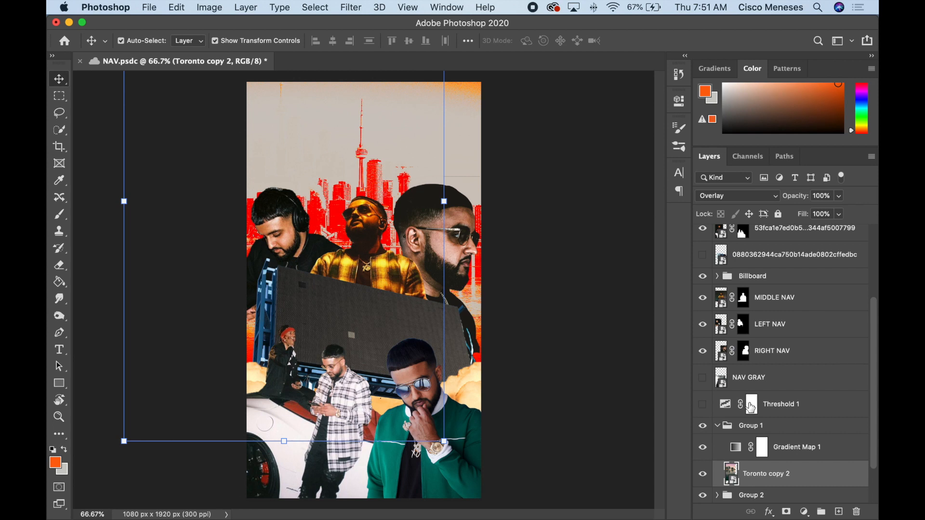
{"action": "left_click", "coordinate": [706, 475]}
{"action": "left_click", "coordinate": [705, 476]}
{"action": "left_click", "coordinate": [704, 495]}
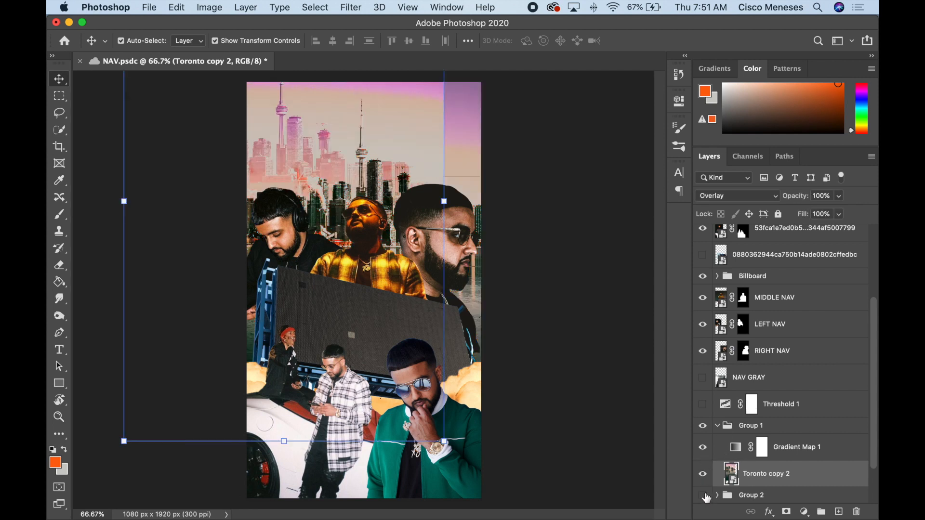
{"action": "mouse_move", "coordinate": [440, 179]}
{"action": "left_mouse_down"}
{"action": "mouse_move", "coordinate": [414, 163]}
{"action": "mouse_move", "coordinate": [442, 194]}
{"action": "left_mouse_up"}
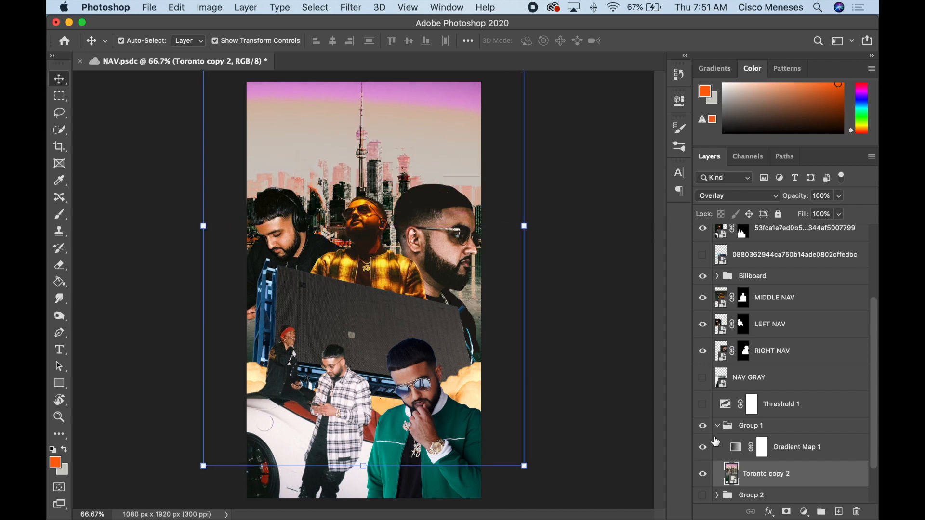
- Duplicate the Gradient Map 1 and Toronto copy 2 layers above Group 1 and move the duplicates up on the canvas
{"action": "scroll", "coordinate": [765, 436], "scroll_direction": "down", "scroll_amount": 3}
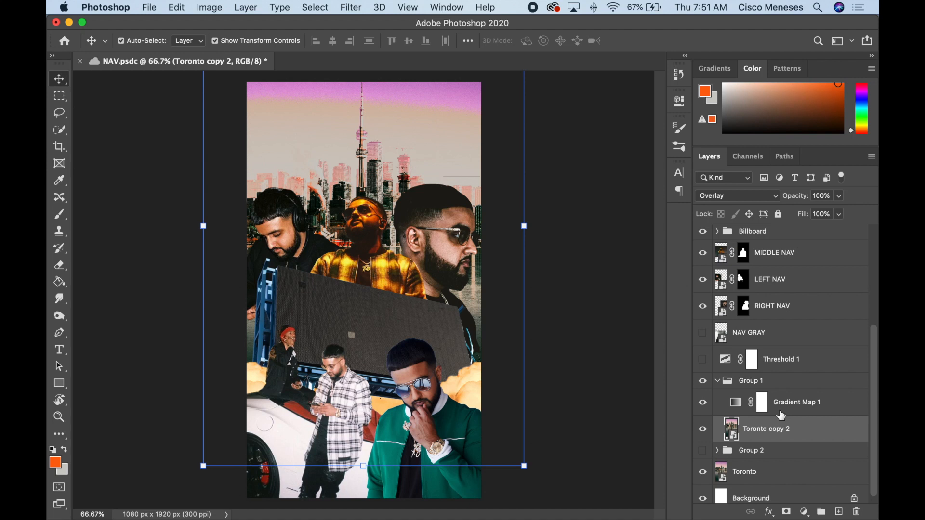
{"action": "left_click", "coordinate": [789, 413], "text": "shift"}
{"action": "left_click_drag", "start_coordinate": [788, 413], "coordinate": [776, 373]}
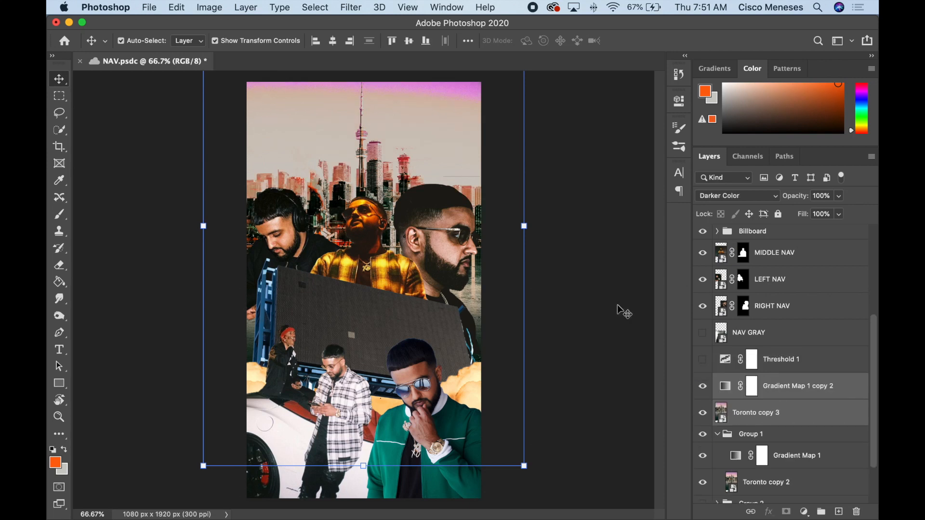
{"action": "left_click_drag", "start_coordinate": [395, 182], "coordinate": [401, 129]}
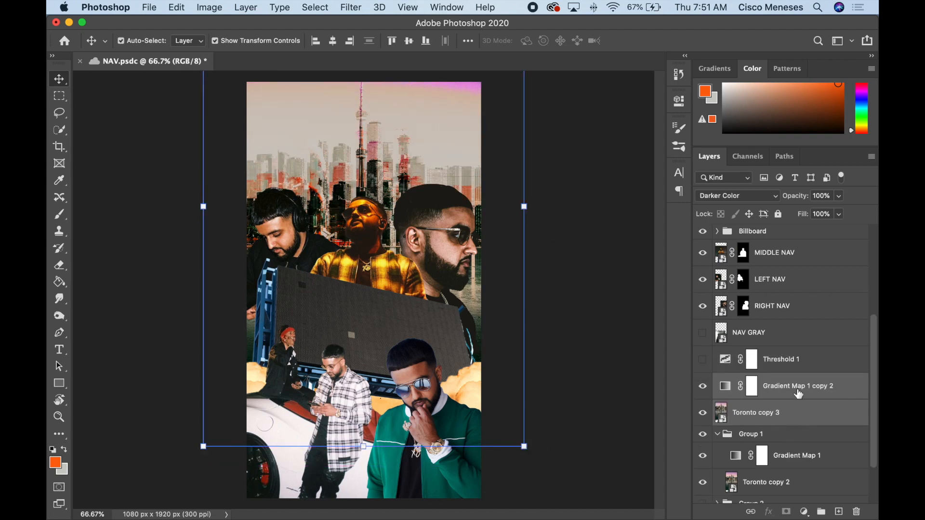
- Try the Color blend mode on Gradient Map 1 copy 2, and set it to Screen
{"action": "left_click", "coordinate": [752, 385]}
{"action": "left_click", "coordinate": [761, 197]}
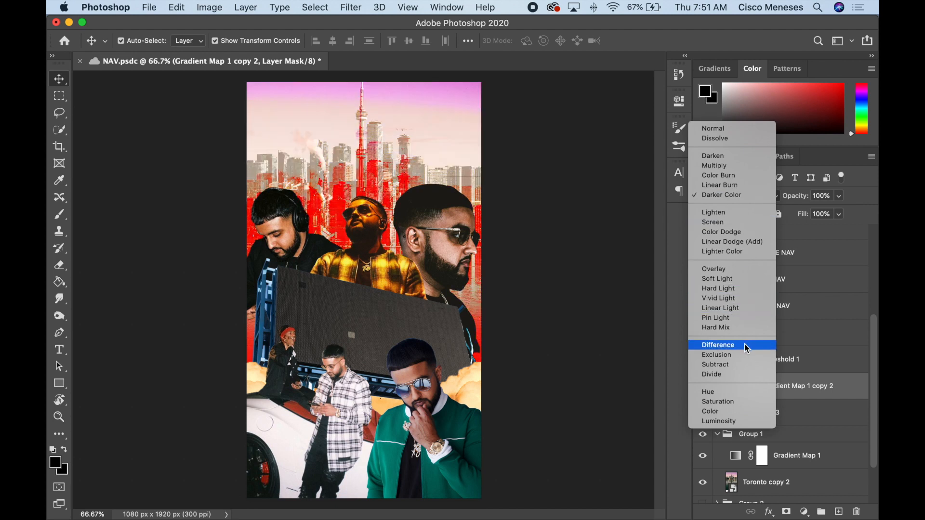
{"action": "left_click", "coordinate": [735, 412]}
{"action": "left_click", "coordinate": [752, 196]}
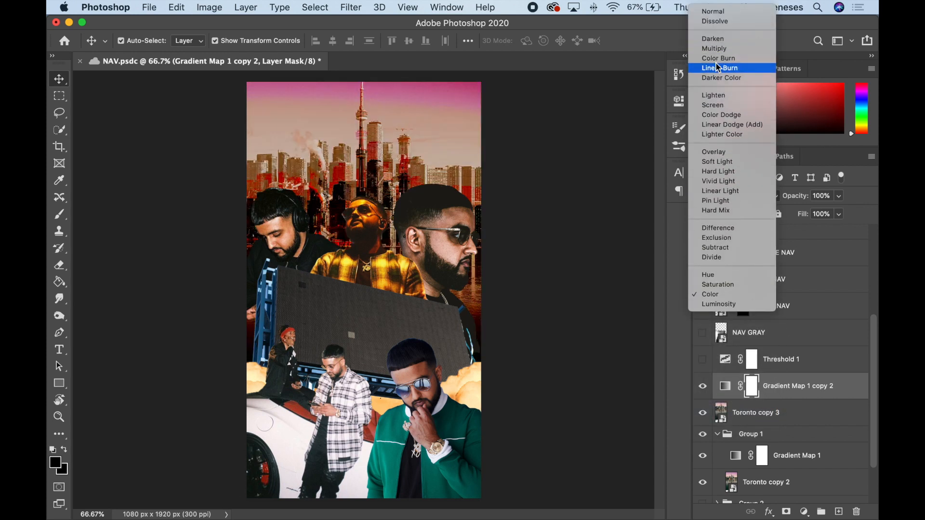
{"action": "left_click", "coordinate": [713, 105]}
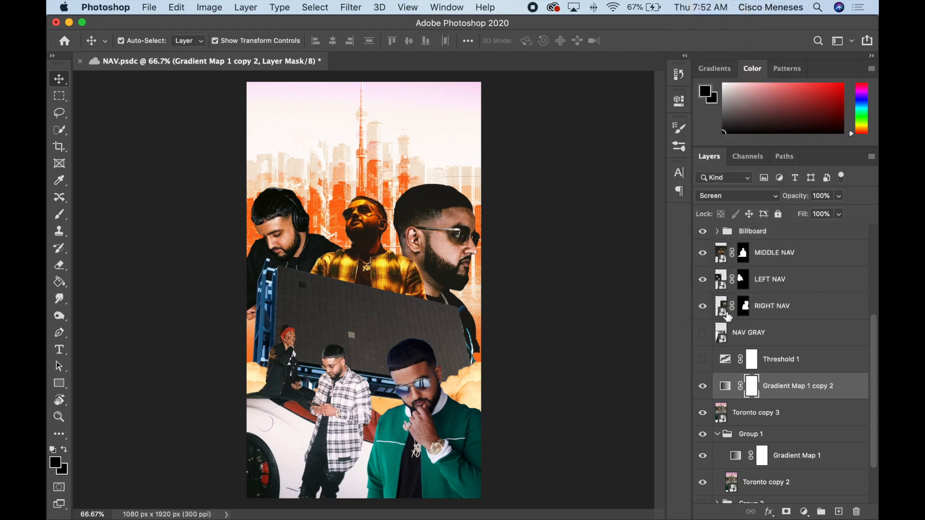
- Open the gradient settings of Gradient Map 1 copy 2 and try reversing its gradient
{"action": "double_click", "coordinate": [726, 389]}
{"action": "left_click", "coordinate": [563, 142]}
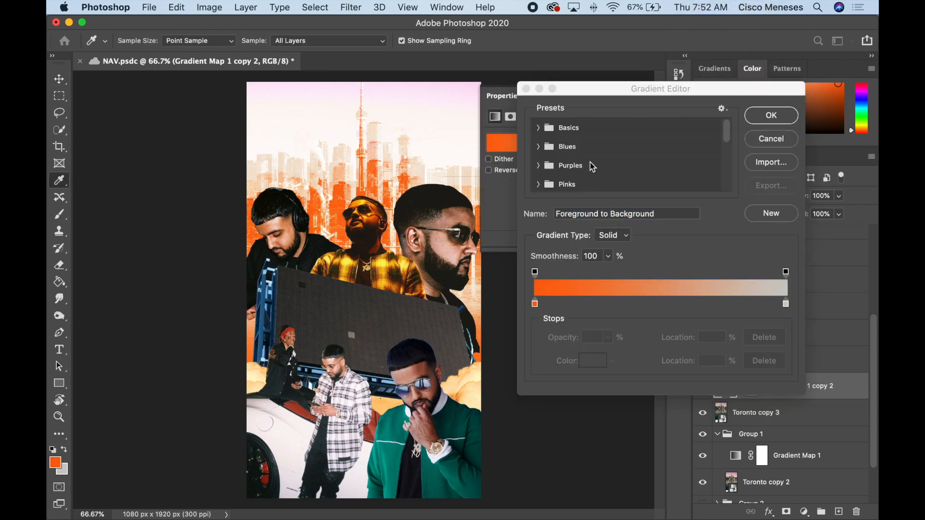
{"action": "key", "text": "Escape"}
{"action": "left_click", "coordinate": [508, 171]}
{"action": "left_click", "coordinate": [489, 170]}
- Apply the Pink_13 preset from the Pinks gradients to Gradient Map 1 copy 2 and clip it to Toronto copy 3
{"action": "left_click", "coordinate": [543, 146]}
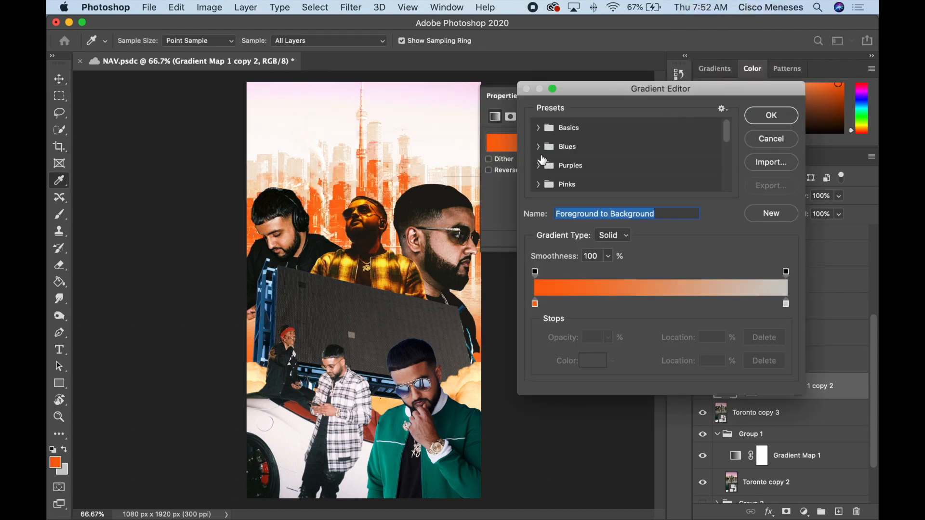
{"action": "scroll", "coordinate": [546, 164], "scroll_direction": "down", "scroll_amount": 2}
{"action": "left_click", "coordinate": [540, 147]}
{"action": "left_click", "coordinate": [607, 185]}
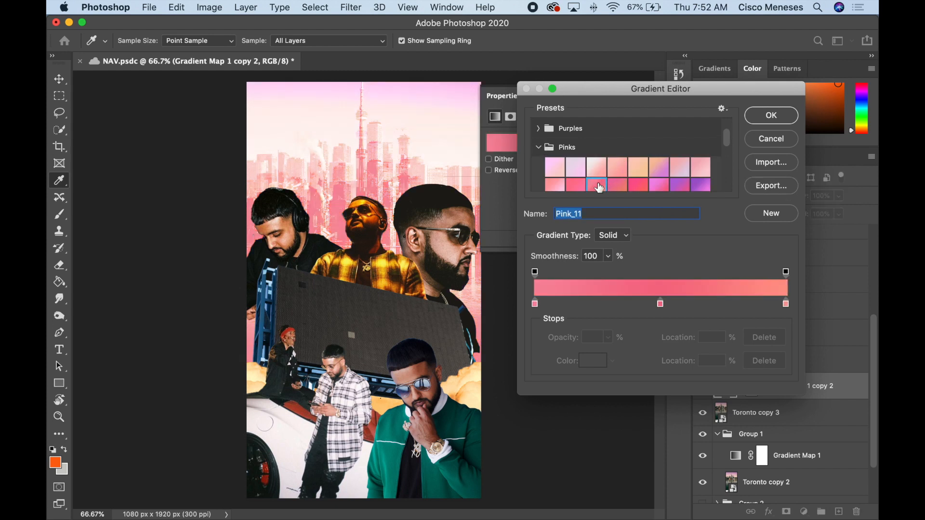
{"action": "left_click", "coordinate": [600, 187]}
{"action": "left_click", "coordinate": [640, 183]}
{"action": "left_click", "coordinate": [653, 182]}
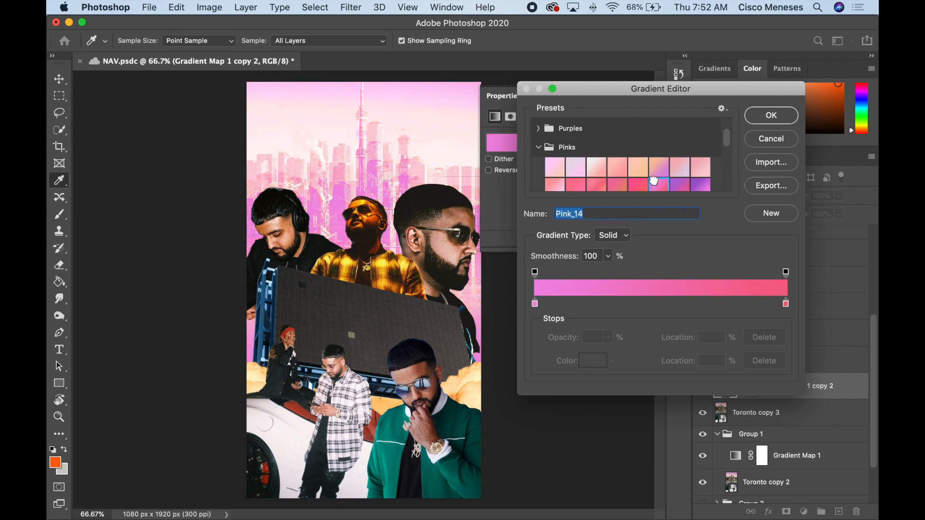
{"action": "left_click", "coordinate": [639, 183]}
{"action": "key", "text": "Return"}
{"action": "key", "text": "v"}
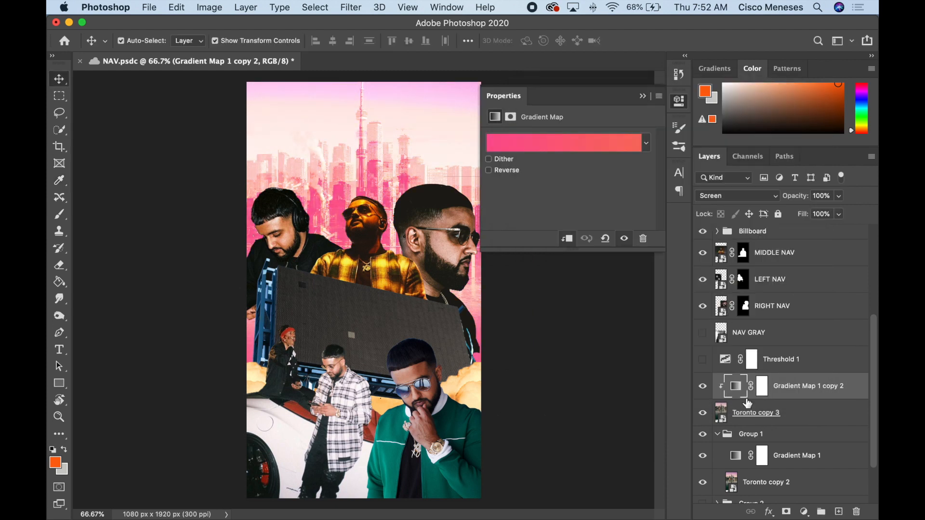
- Check the gradient of Gradient Map 1 copy 2 and toggle Gradient Map 1's visibility to compare its effect
{"action": "left_click", "coordinate": [579, 151]}
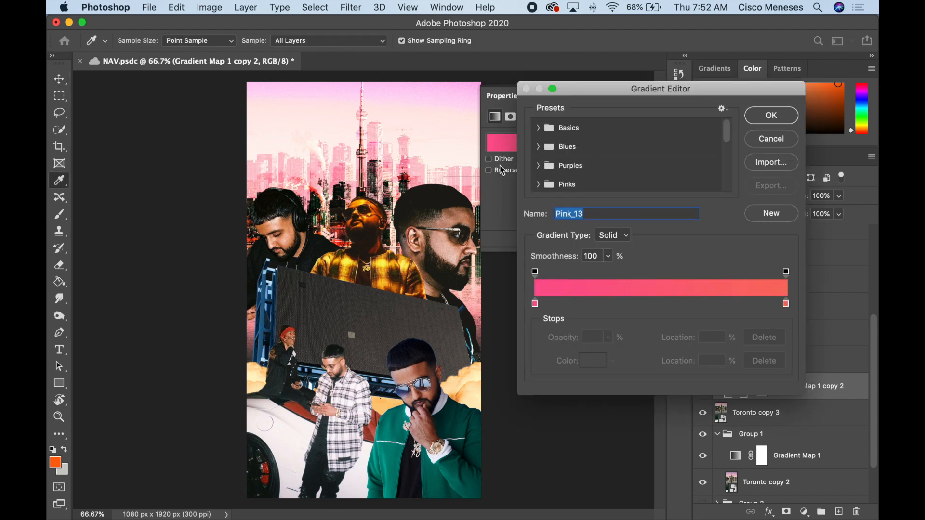
{"action": "key", "text": "Return"}
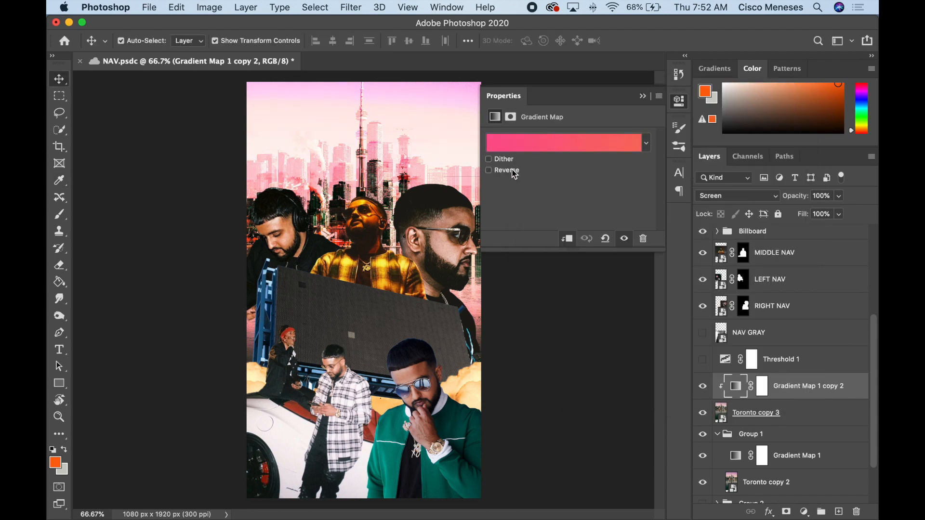
{"action": "left_click", "coordinate": [762, 455]}
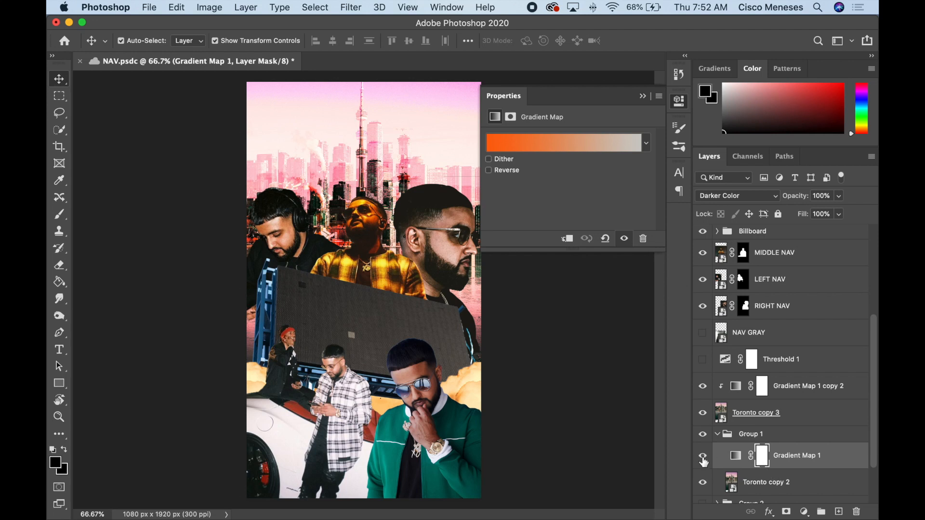
{"action": "left_click", "coordinate": [703, 457]}
{"action": "left_click", "coordinate": [702, 456]}
- Move the Gradient Map 1 copy 2 and Toronto copy 3 layers slightly up on the canvas and collapse the layer properties
{"action": "left_click", "coordinate": [730, 418]}
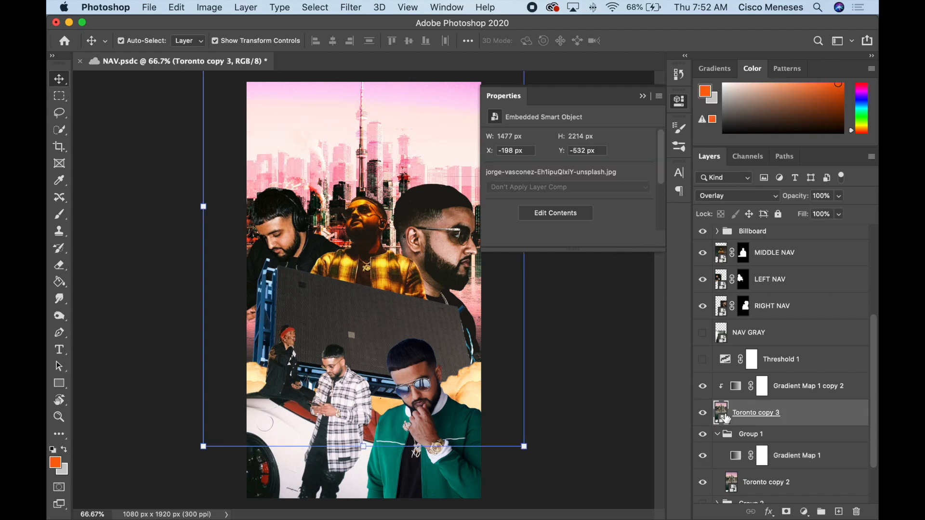
{"action": "left_click", "coordinate": [791, 394]}
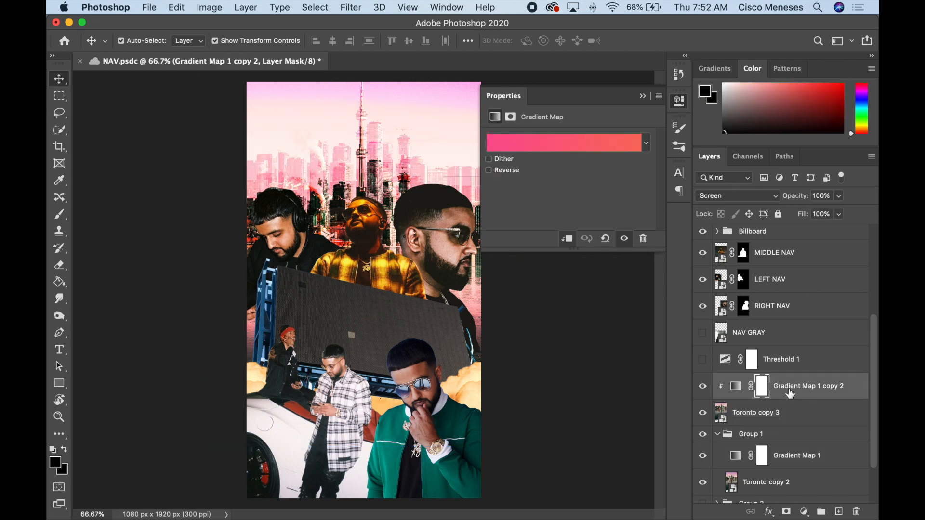
{"action": "left_click", "coordinate": [783, 417]}
{"action": "left_click_drag", "start_coordinate": [373, 191], "coordinate": [363, 111]}
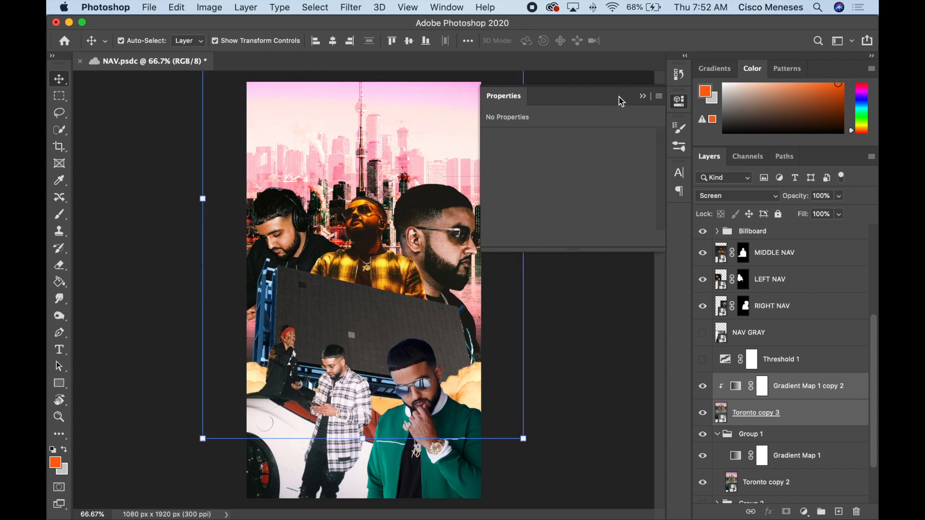
{"action": "left_click", "coordinate": [644, 97]}
{"action": "left_click", "coordinate": [614, 159]}
- Set the Toronto copy 3 layer's opacity to 50%
{"action": "left_click", "coordinate": [792, 415]}
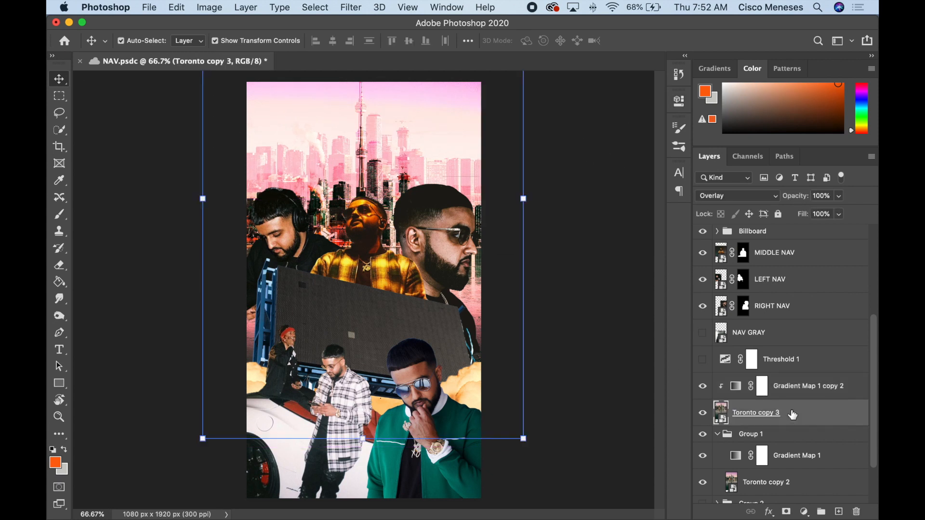
{"action": "type", "text": "50"}
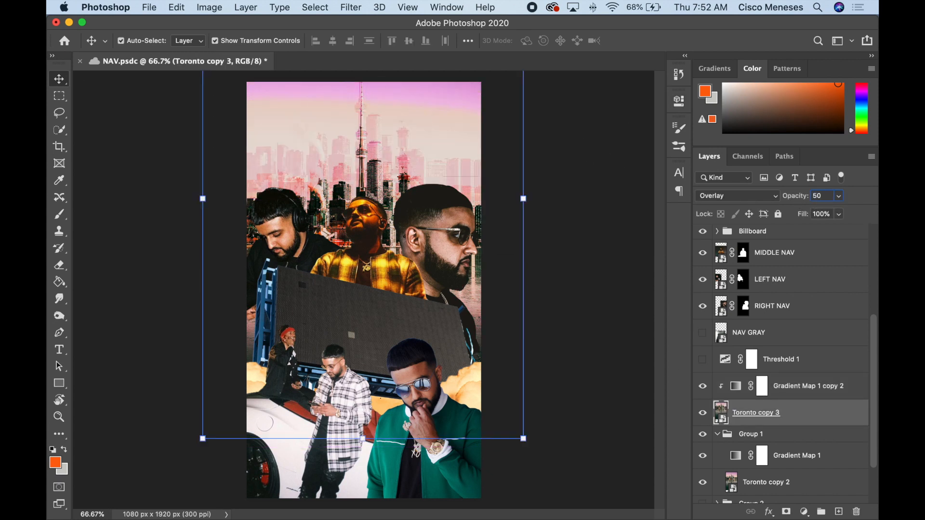
- Show Group 2 and collapse Group 1 in the layer stack
{"action": "scroll", "coordinate": [757, 417], "scroll_direction": "down", "scroll_amount": 3}
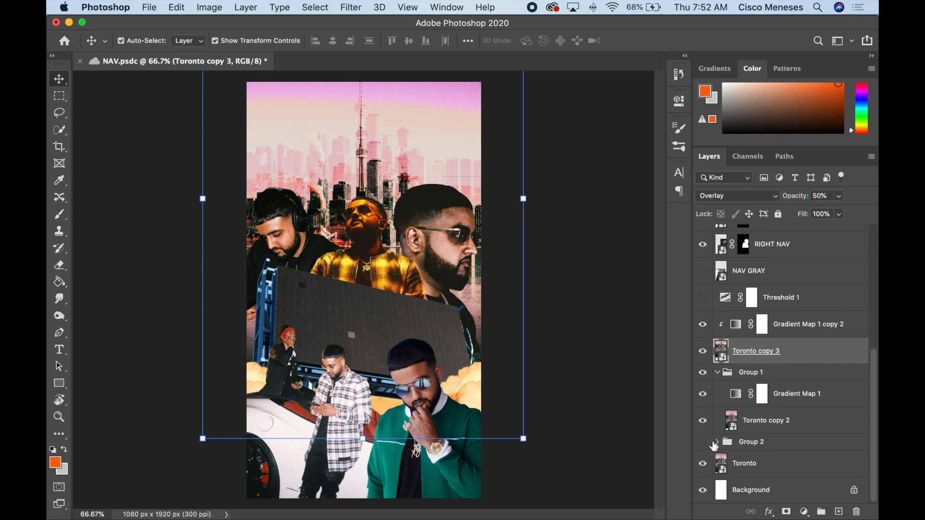
{"action": "left_click", "coordinate": [702, 442]}
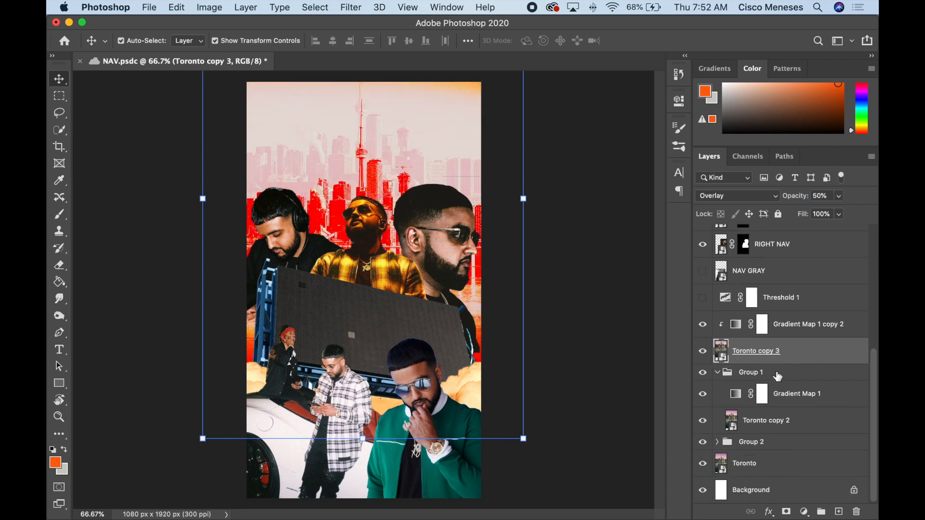
{"action": "left_click", "coordinate": [717, 373]}
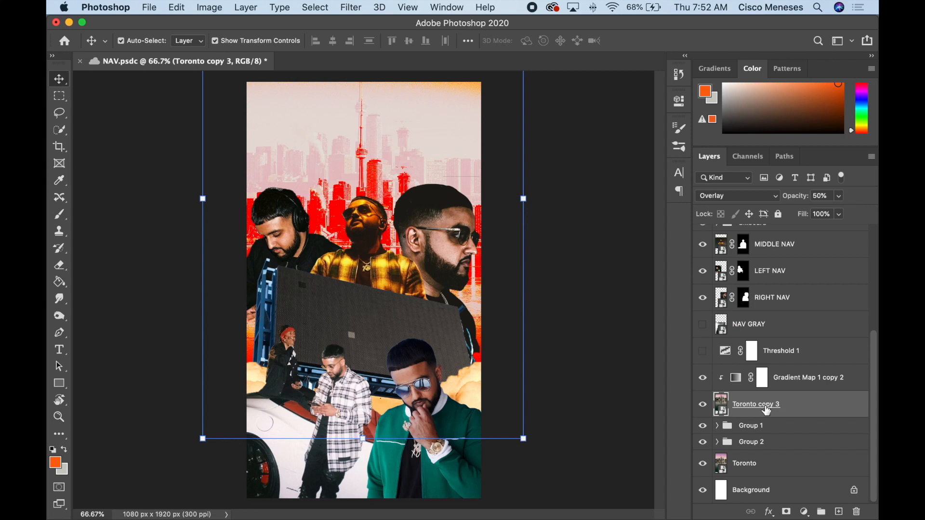
- Set Gradient Map 1 copy 2 to Soft Light and move Toronto copy 3 down and slightly right on the canvas
{"action": "left_click", "coordinate": [812, 375]}
{"action": "left_click", "coordinate": [736, 195]}
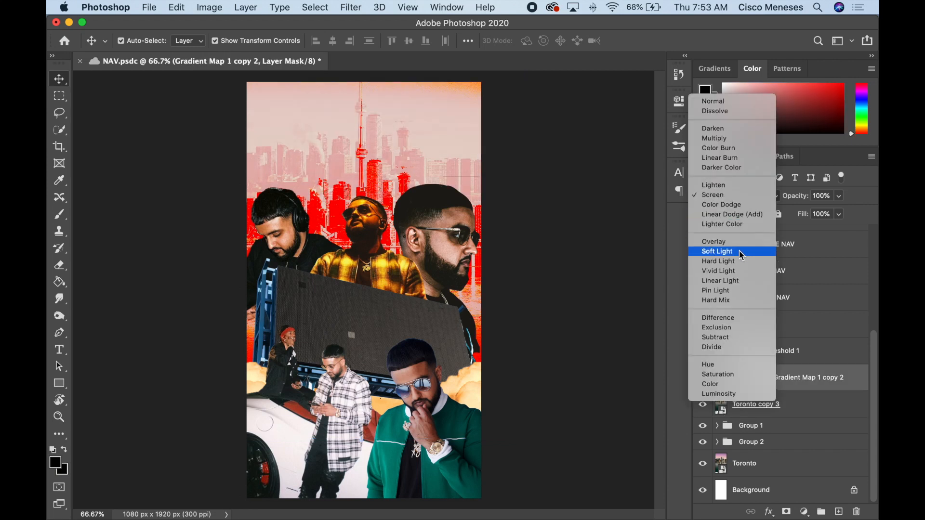
{"action": "left_click", "coordinate": [741, 255]}
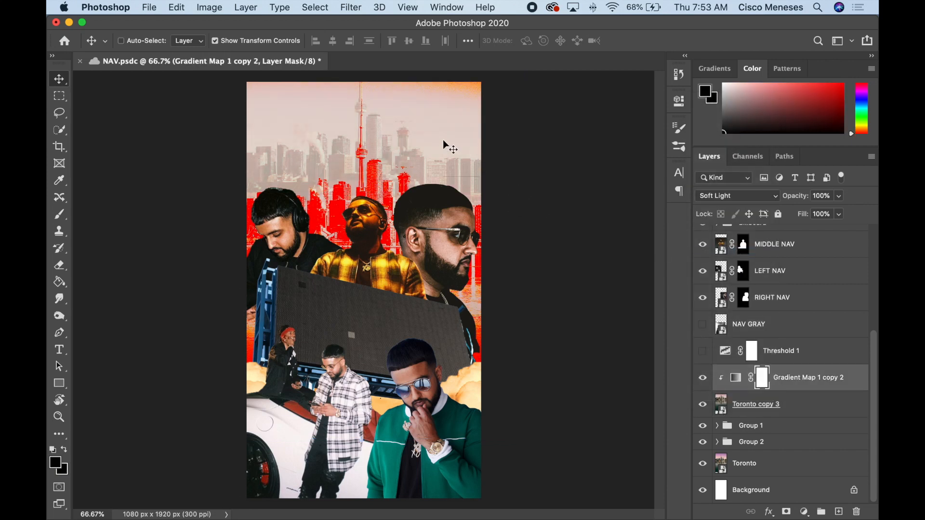
{"action": "left_click", "coordinate": [799, 402]}
{"action": "left_click_drag", "start_coordinate": [431, 139], "coordinate": [443, 173]}
{"action": "left_click", "coordinate": [761, 378]}
{"action": "left_click", "coordinate": [723, 195]}
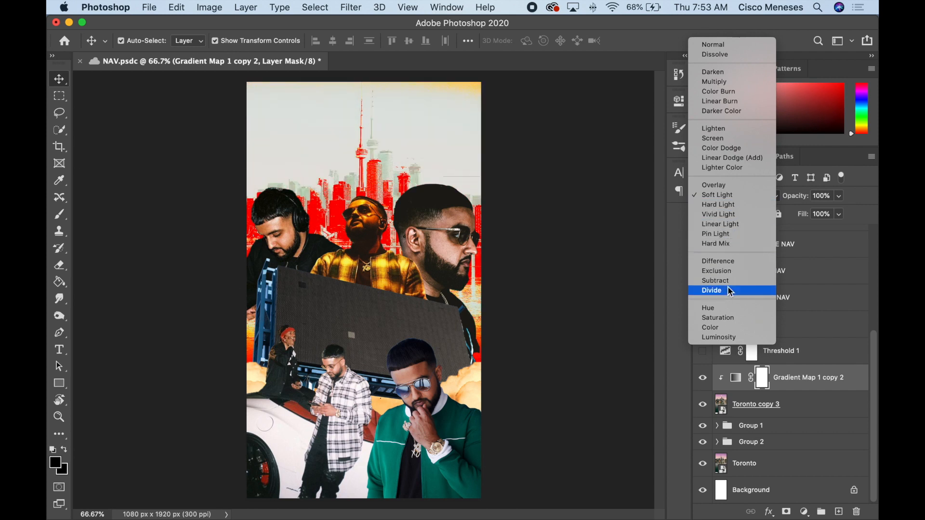
{"action": "key", "text": "Escape"}
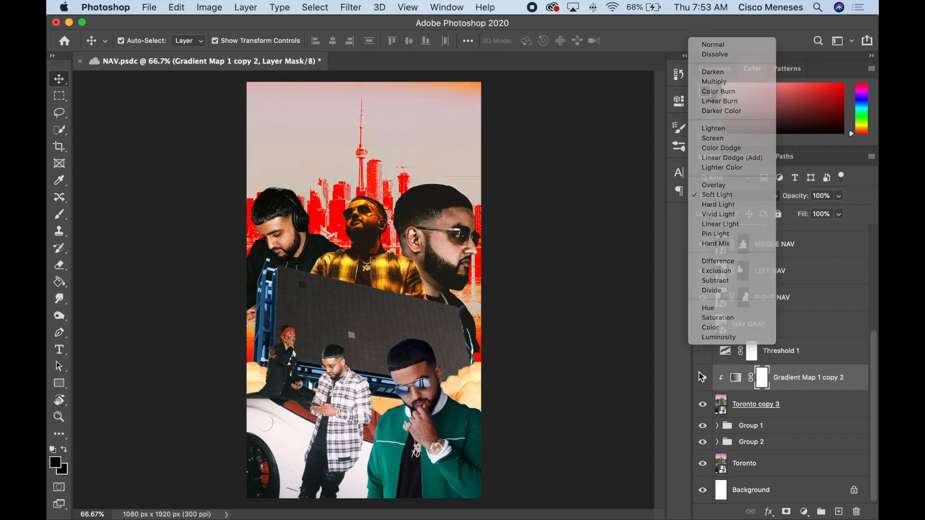
- Hide Gradient Map 1 copy 2 and set the Toronto copy 3 layer's blend mode to Subtract
{"action": "left_click", "coordinate": [702, 377]}
{"action": "left_click", "coordinate": [794, 404]}
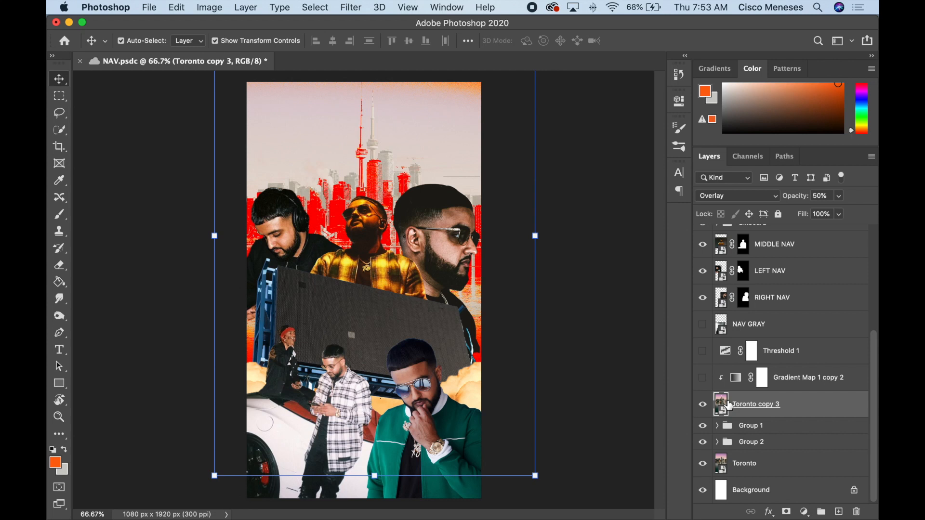
{"action": "left_click", "coordinate": [755, 197]}
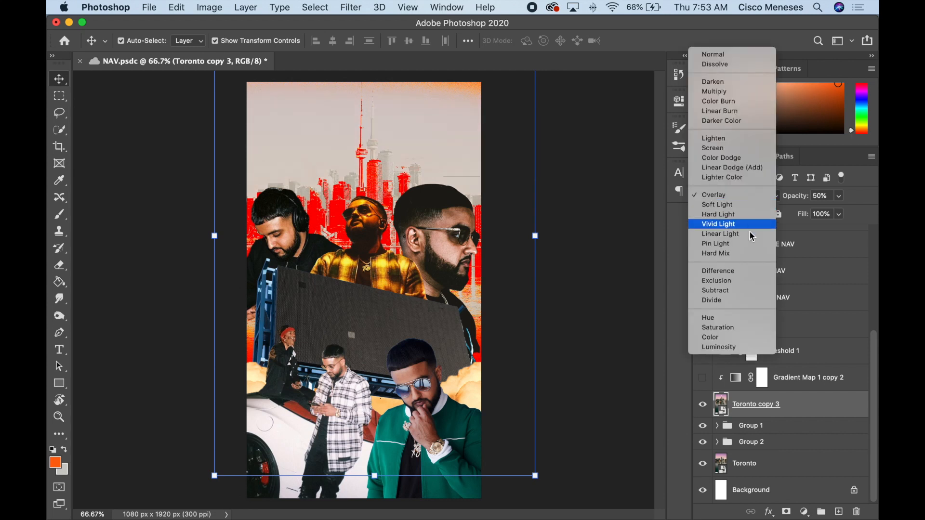
{"action": "left_click", "coordinate": [737, 295]}
- Duplicate Toronto copy 3, preview other blend modes on the duplicate, and delete it
{"action": "left_click_drag", "start_coordinate": [774, 407], "coordinate": [770, 391]}
{"action": "left_click", "coordinate": [719, 197]}
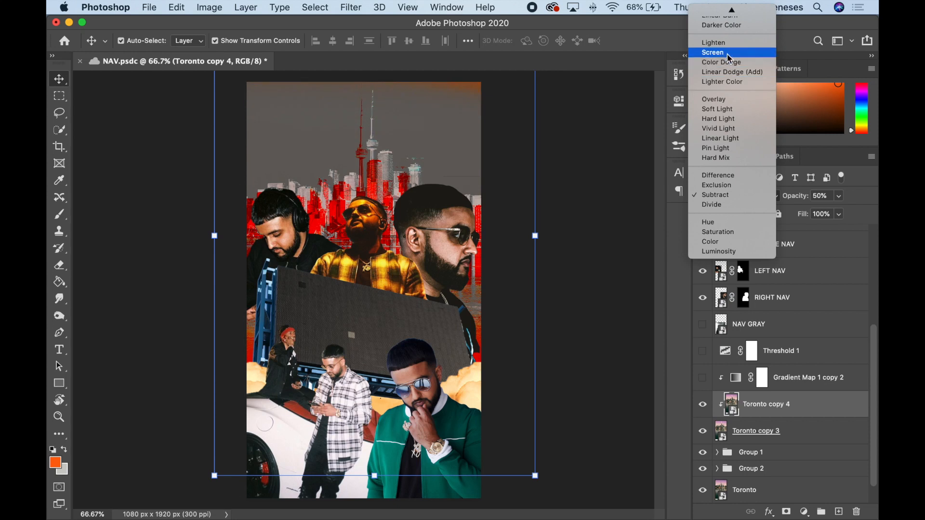
{"action": "left_click", "coordinate": [809, 411]}
{"action": "key", "text": "BackSpace"}
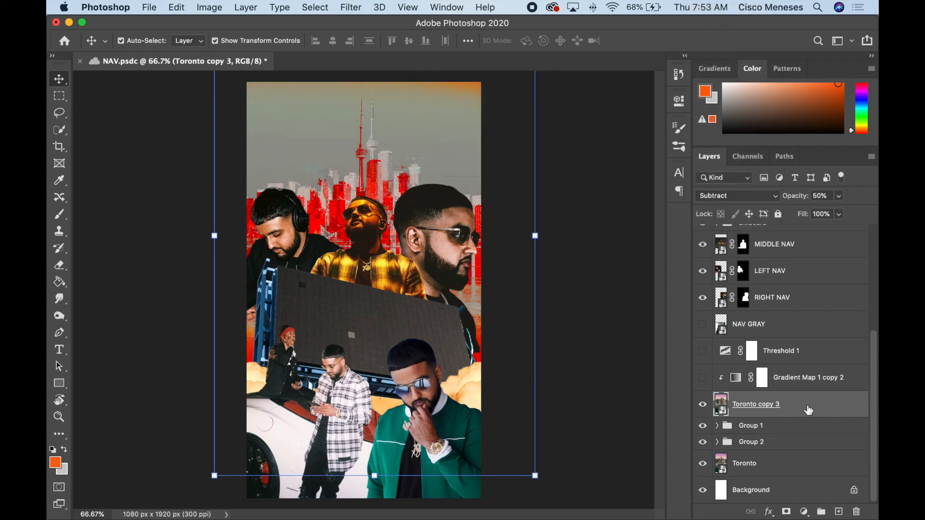
- Show Gradient Map 1 copy 2, give it the Red_03 preset gradient, and set its blend mode to Saturation
{"action": "double_click", "coordinate": [742, 380]}
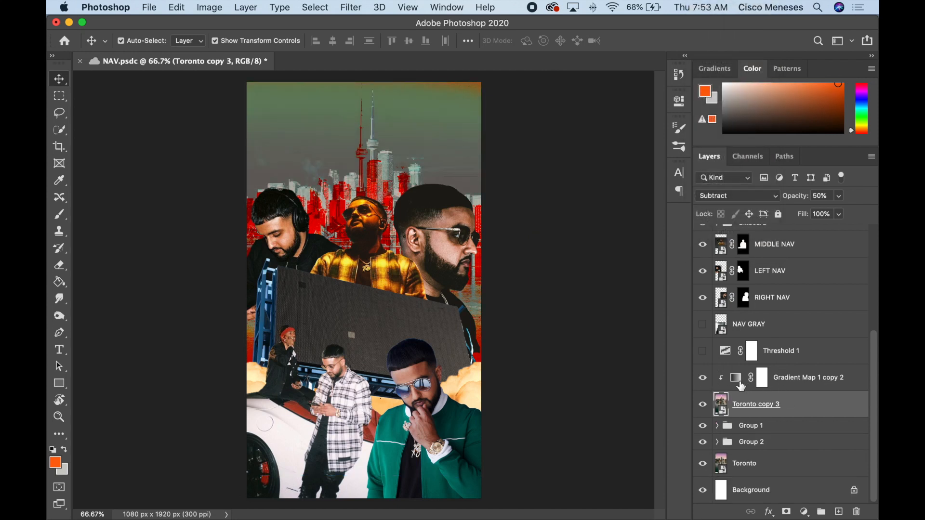
{"action": "left_click", "coordinate": [537, 154]}
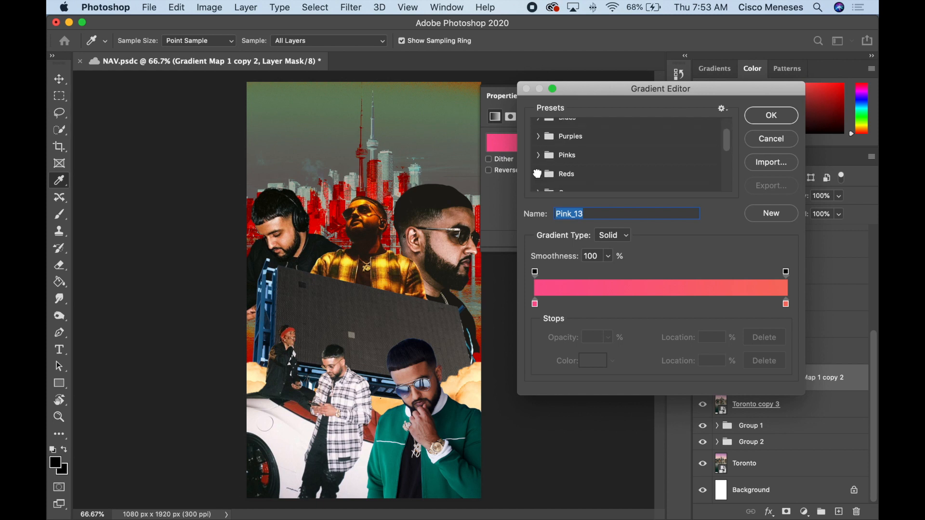
{"action": "left_click", "coordinate": [537, 174]}
{"action": "left_click", "coordinate": [578, 187]}
{"action": "left_click", "coordinate": [637, 188]}
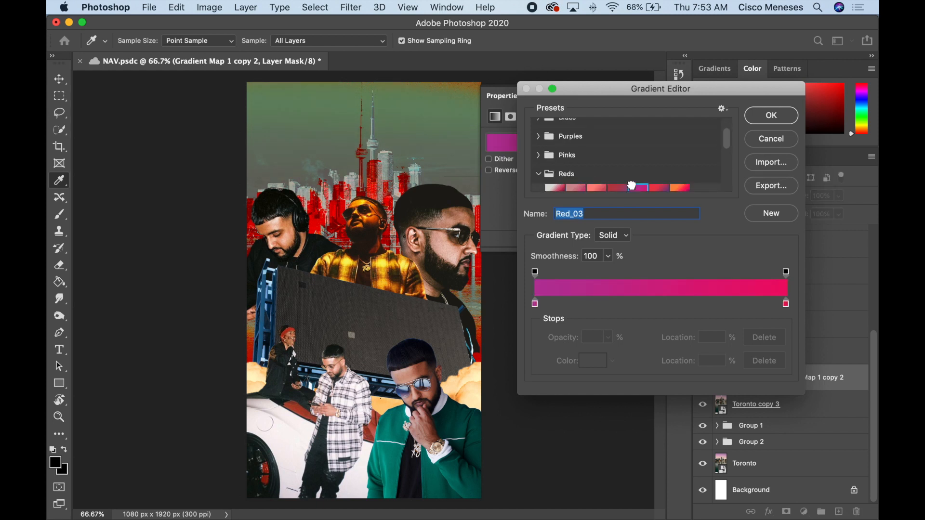
{"action": "key", "text": "Return"}
{"action": "left_click", "coordinate": [725, 196]}
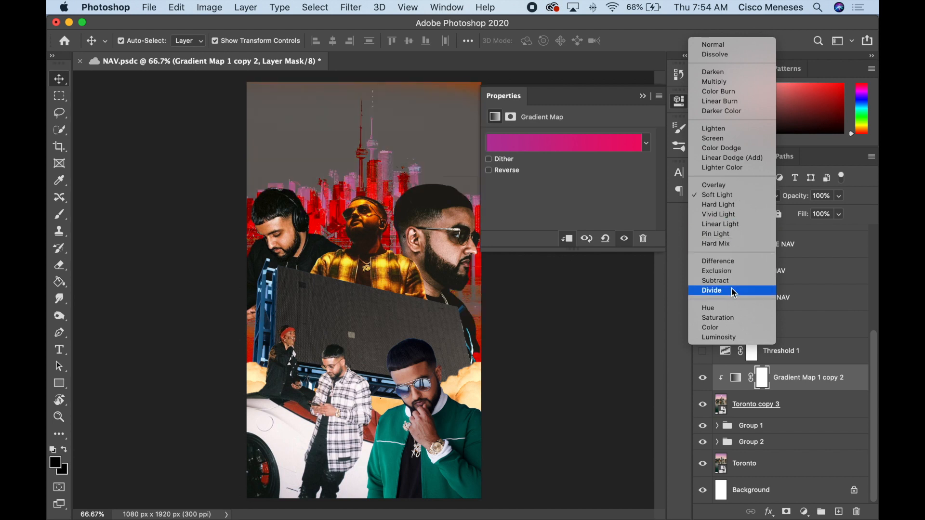
{"action": "left_click", "coordinate": [729, 319]}
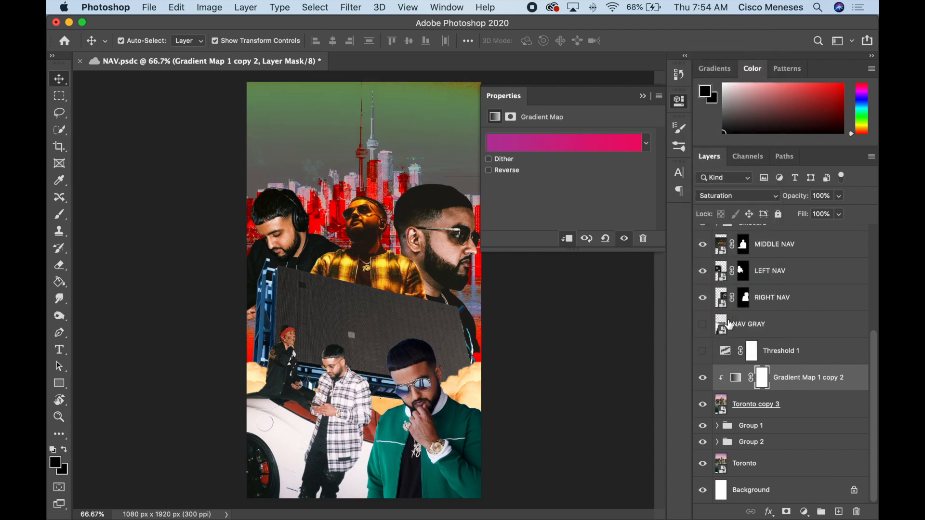
- Preview other blend modes on the Toronto copy 3 layer, from Exclusion up to Linear Dodge (Add), and keep Subtract
{"action": "left_click", "coordinate": [804, 408]}
{"action": "left_click", "coordinate": [747, 197]}
{"action": "key", "text": "Up"}
{"action": "key", "text": "Up"}
{"action": "key", "text": "Up"}
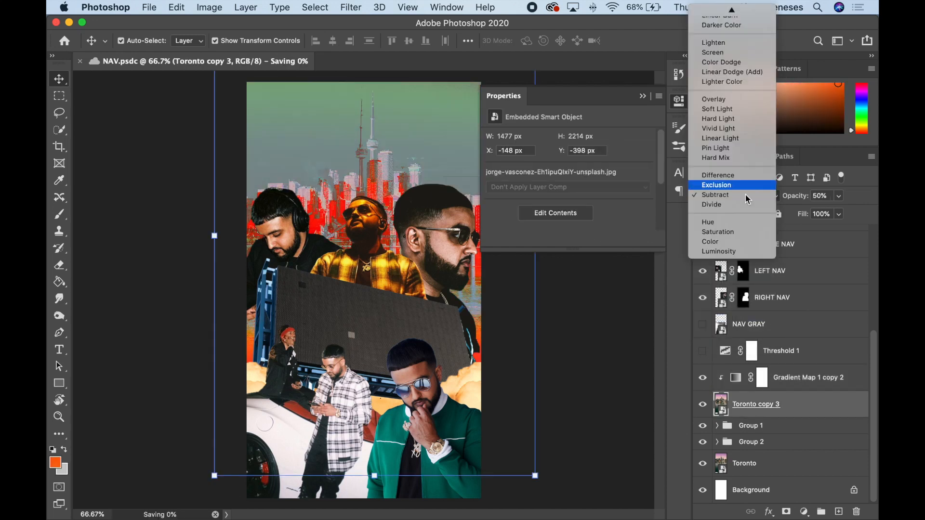
{"action": "key", "text": "Up"}
{"action": "key", "text": "Up"}
{"action": "key", "text": "Up"}
{"action": "key", "text": "Up"}
{"action": "key", "text": "Up"}
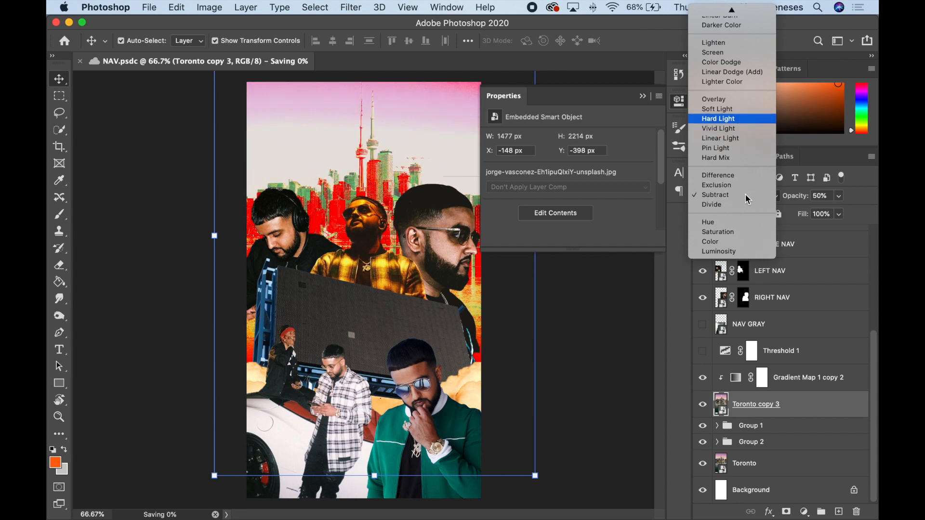
{"action": "key", "text": "Up"}
{"action": "key", "text": "Up"}
{"action": "key", "text": "Up"}
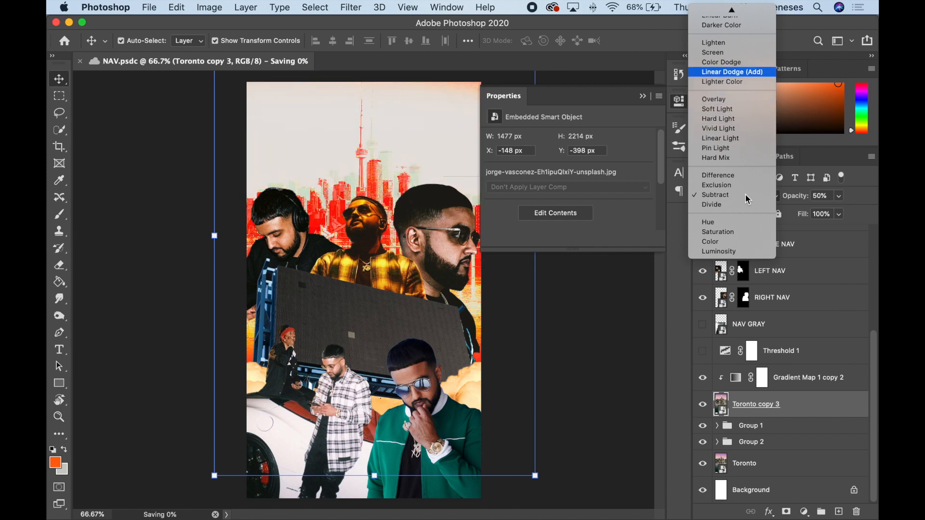
{"action": "left_click", "coordinate": [741, 200]}
{"action": "left_click", "coordinate": [642, 96]}
{"action": "left_click", "coordinate": [605, 209]}
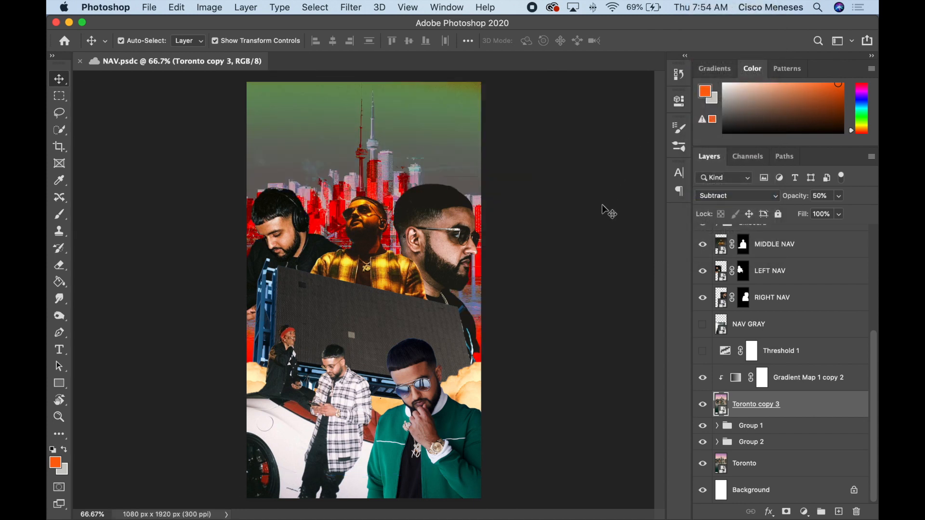
- Add a Hue/Saturation adjustment layer directly above Gradient Map 1 copy 2 in the layer stack
{"action": "left_click", "coordinate": [804, 512]}
{"action": "left_click", "coordinate": [785, 367]}
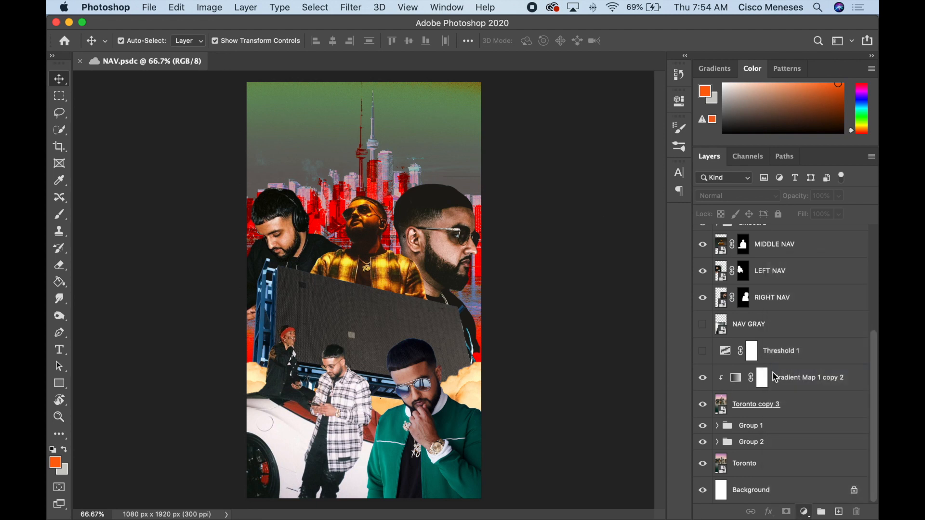
{"action": "left_click_drag", "start_coordinate": [775, 249], "coordinate": [792, 477]}
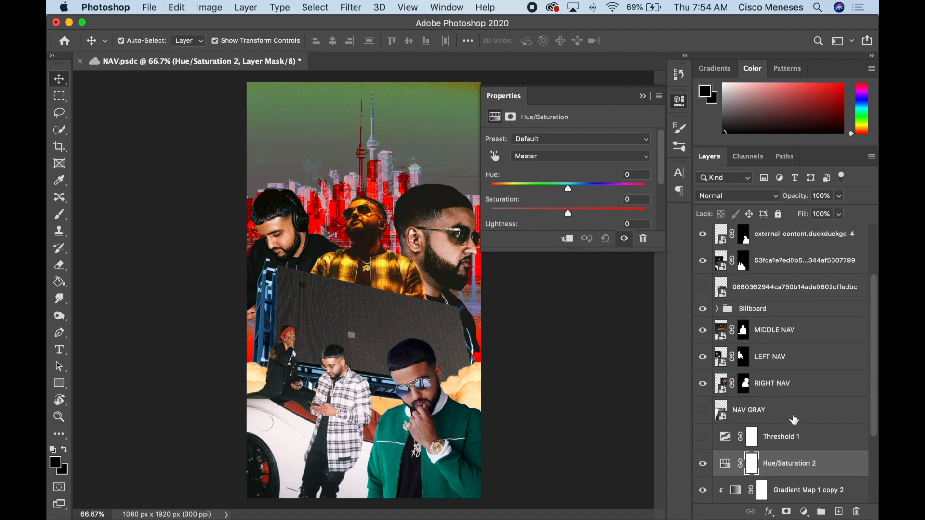
{"action": "scroll", "coordinate": [793, 420], "scroll_direction": "down", "scroll_amount": 5}
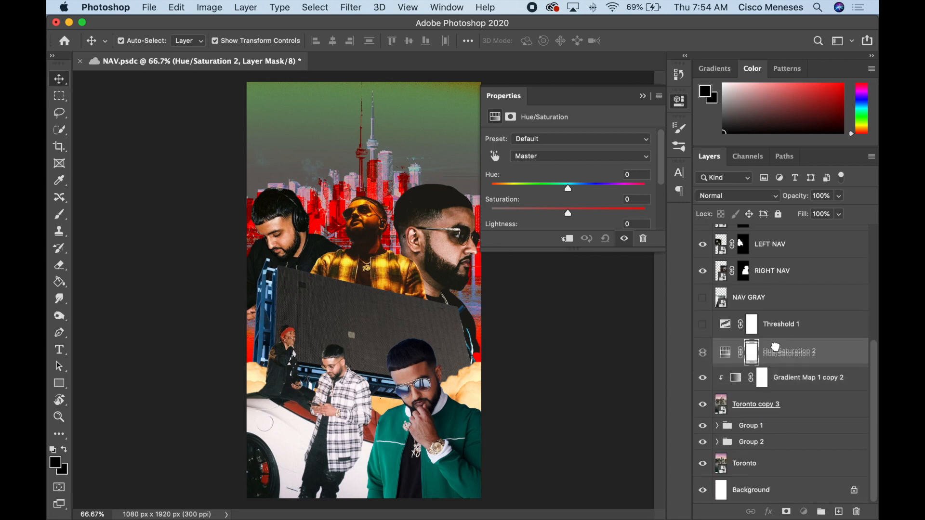
- Set the Hue/Saturation 2 adjustment to Hue -34 and Saturation +22
{"action": "left_click_drag", "start_coordinate": [588, 213], "coordinate": [622, 214]}
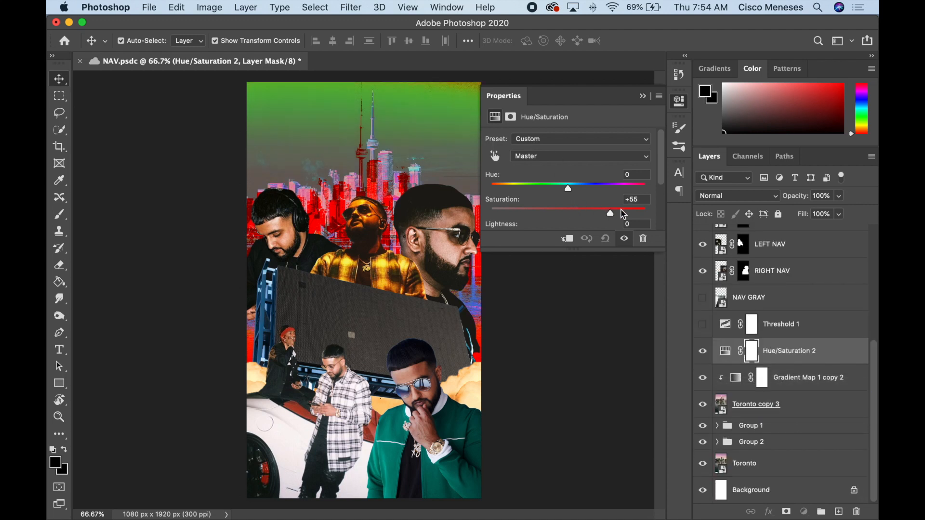
{"action": "left_click_drag", "start_coordinate": [566, 191], "coordinate": [543, 188]}
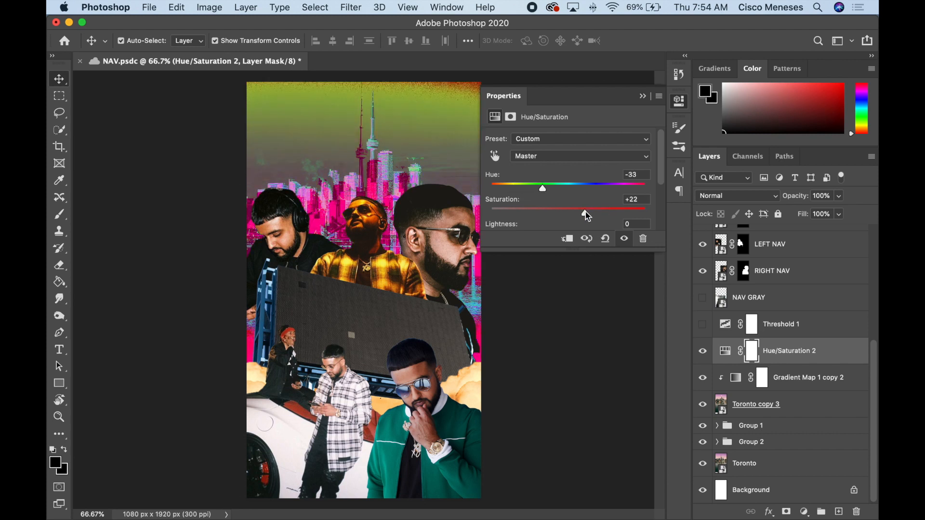
{"action": "left_click_drag", "start_coordinate": [606, 189], "coordinate": [595, 190]}
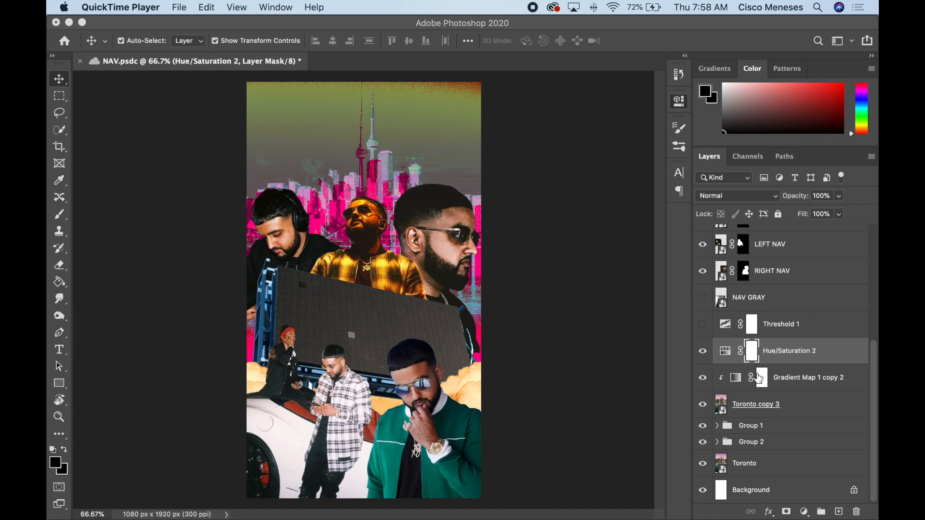
- Toggle the visibility of Hue/Saturation 2 to compare the background with and without it, leaving it shown
{"action": "left_click", "coordinate": [703, 353]}
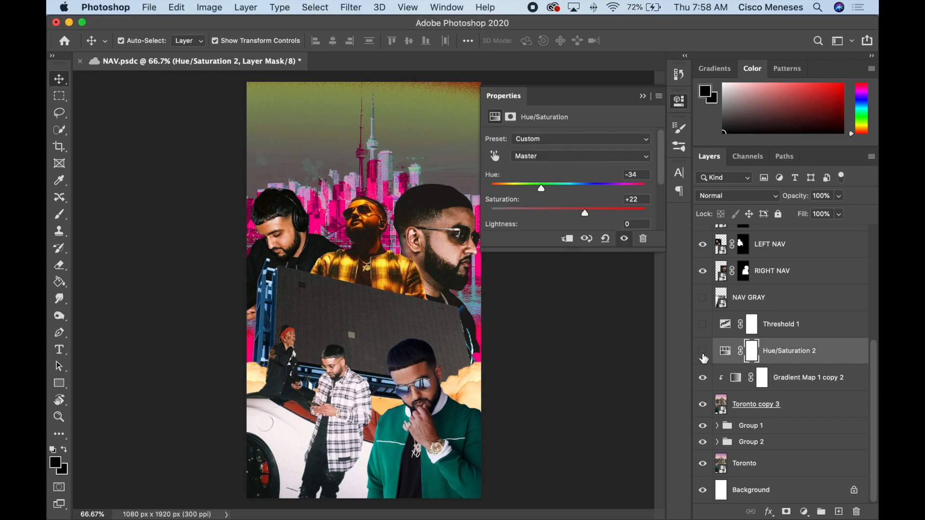
{"action": "left_click", "coordinate": [703, 352]}
{"action": "left_click", "coordinate": [703, 352]}
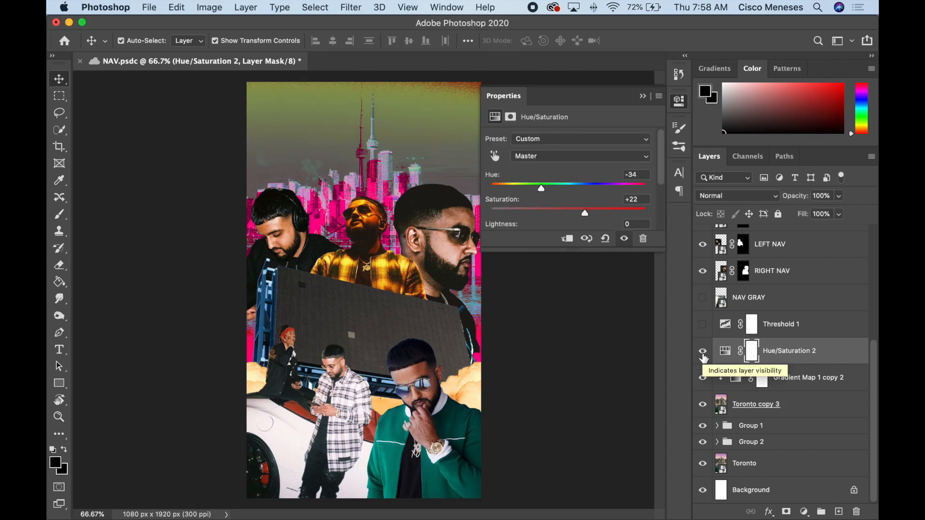
{"action": "left_click", "coordinate": [703, 354]}
{"action": "left_click", "coordinate": [702, 354]}
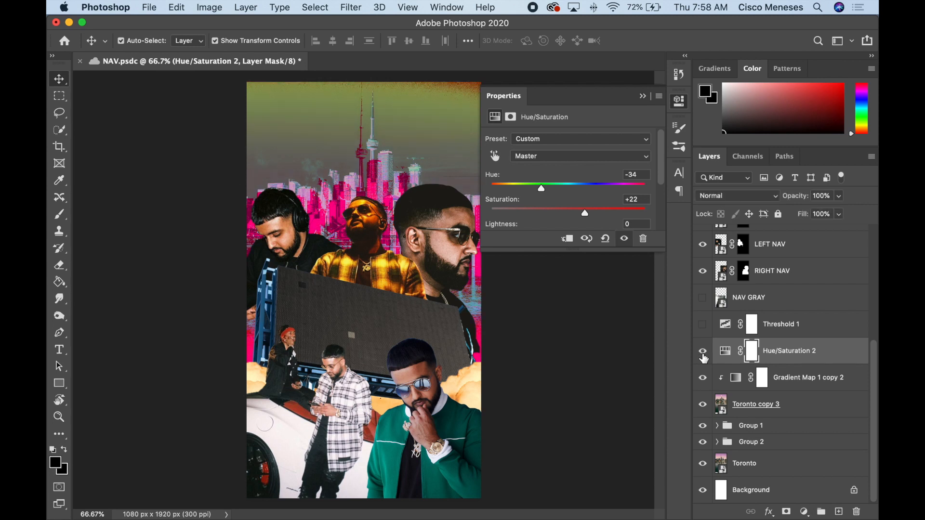
{"action": "left_click", "coordinate": [703, 354]}
- Select the skyline on Toronto copy 3, extend the selection with Quick Selection, and add it as a layer mask
{"action": "left_click", "coordinate": [806, 409]}
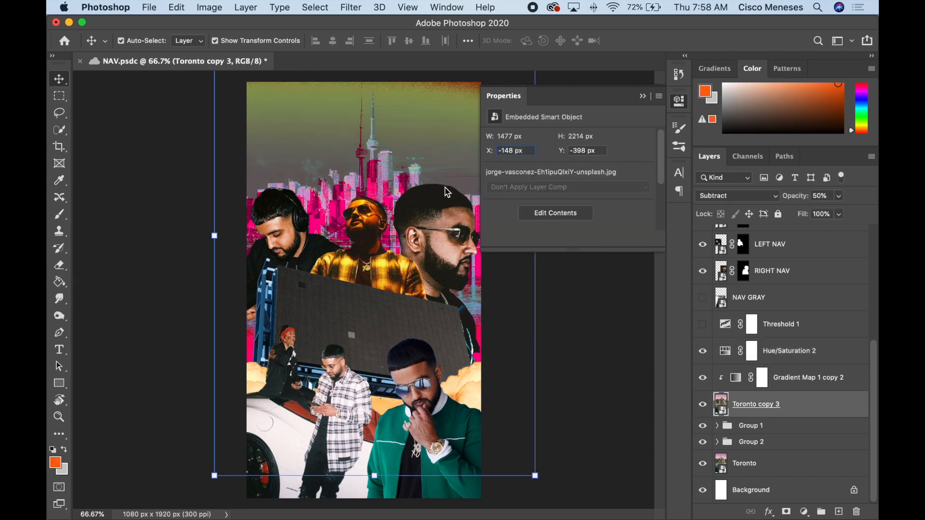
{"action": "left_click", "coordinate": [315, 6]}
{"action": "left_click", "coordinate": [418, 163]}
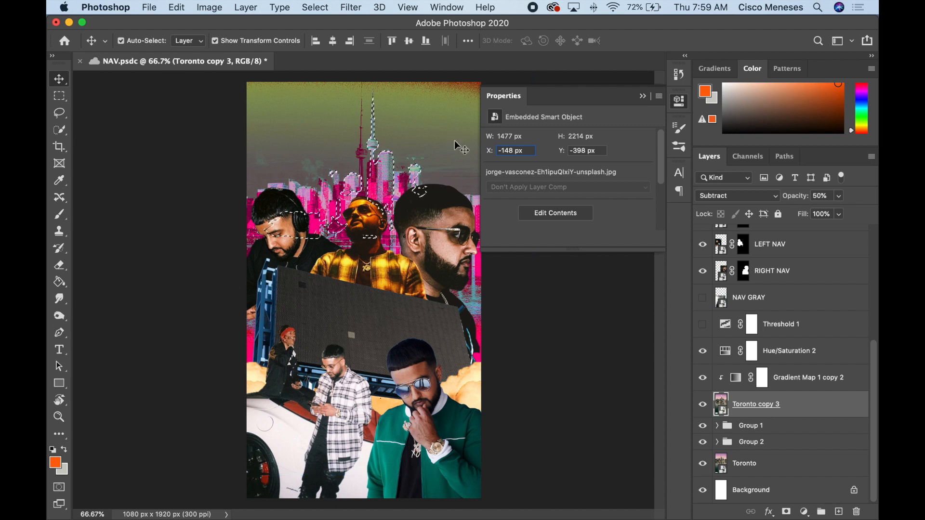
{"action": "key", "text": "w"}
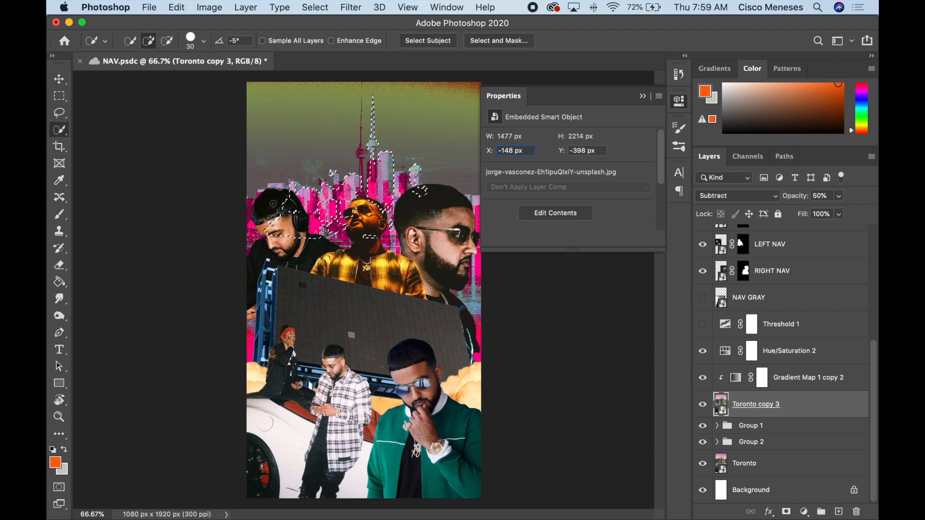
{"action": "mouse_move", "coordinate": [419, 190]}
{"action": "left_mouse_down"}
{"action": "mouse_move", "coordinate": [423, 183]}
{"action": "mouse_move", "coordinate": [479, 214]}
{"action": "left_mouse_up"}
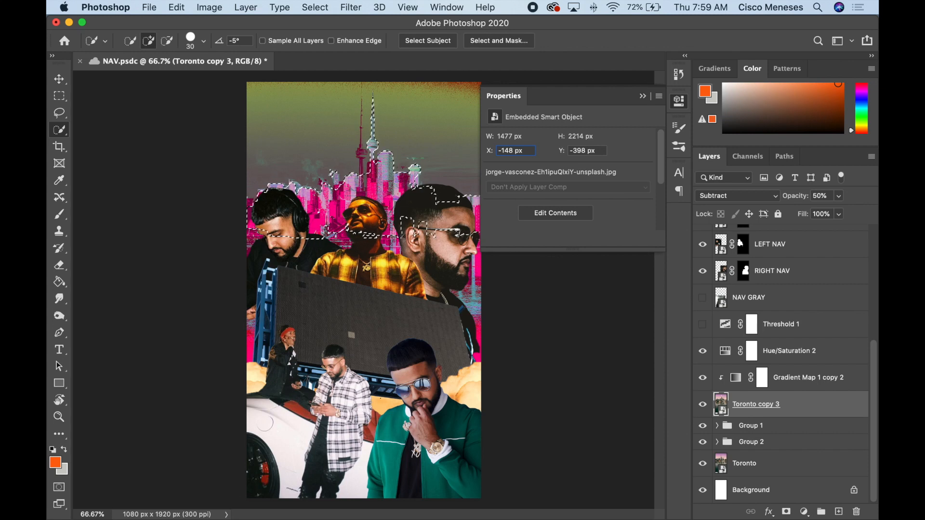
{"action": "left_click", "coordinate": [787, 512]}
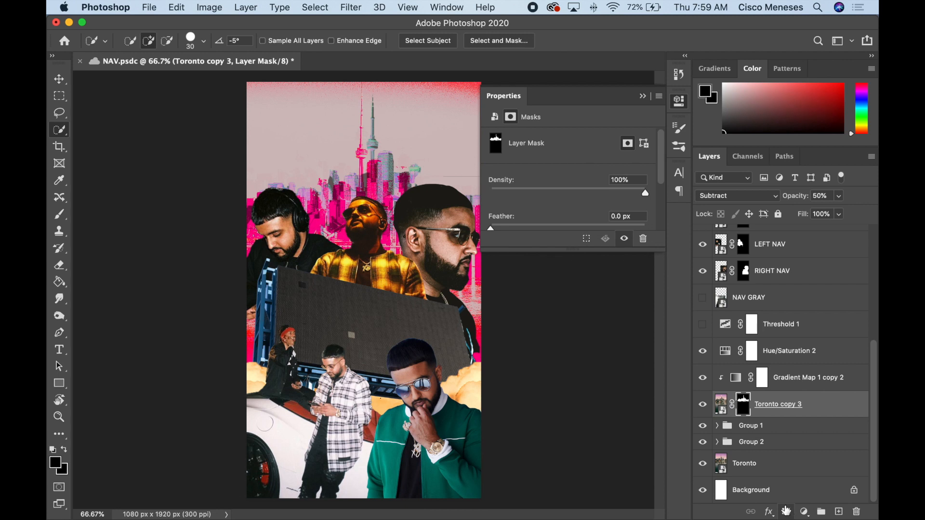
- Duplicate the masked Toronto copy 3 above Gradient Map 1 copy 2 and shift the duplicate left and slightly up
{"action": "key", "text": "v"}
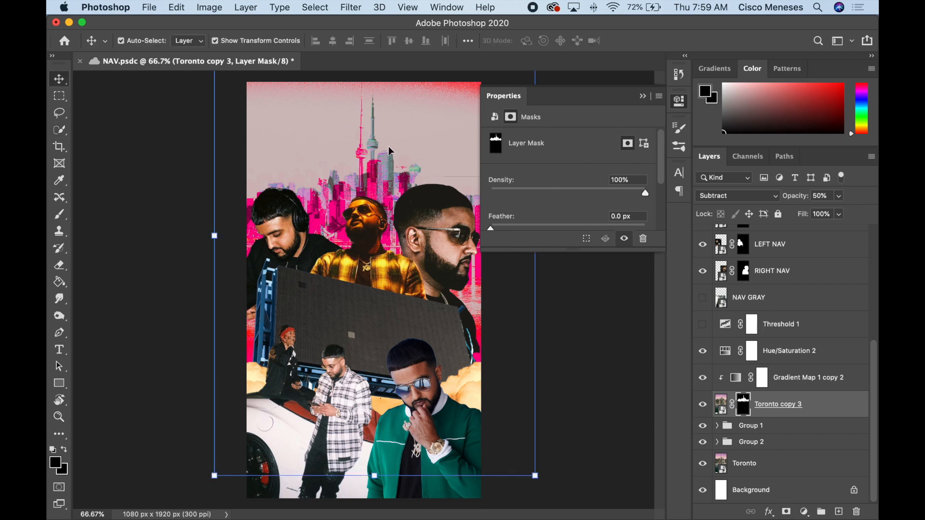
{"action": "left_click_drag", "start_coordinate": [816, 403], "coordinate": [806, 366]}
{"action": "left_click_drag", "start_coordinate": [387, 170], "coordinate": [304, 184]}
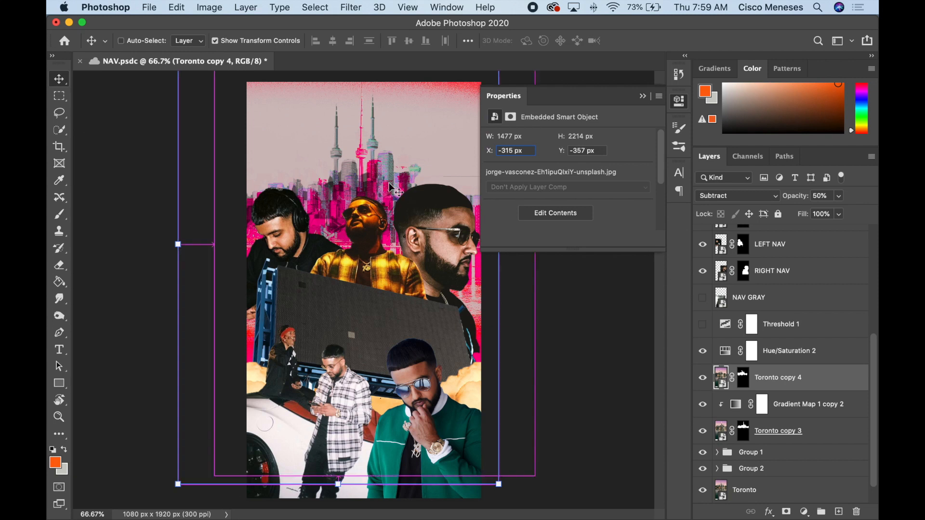
{"action": "left_click_drag", "start_coordinate": [348, 164], "coordinate": [348, 145]}
{"action": "left_click", "coordinate": [645, 99]}
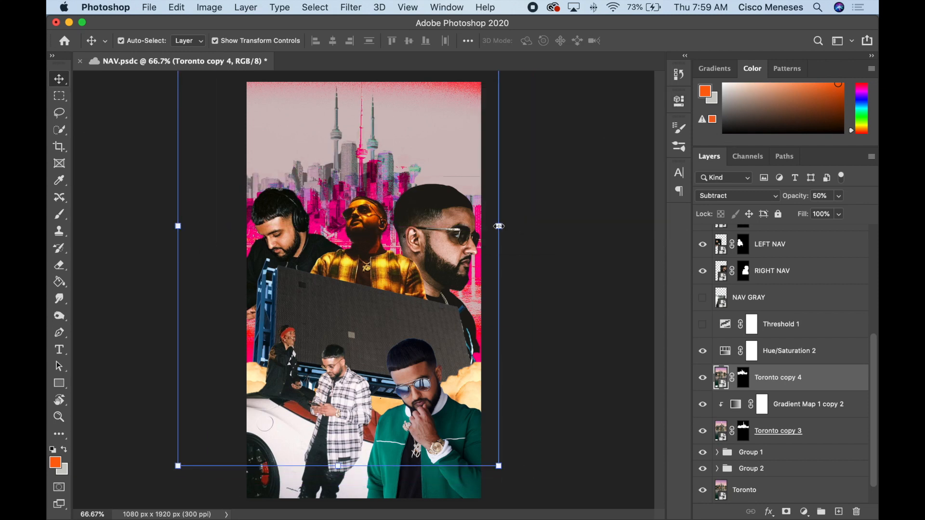
- Scale Toronto copy 4 to about 122.61% with Free Transform and set its blend mode to Vivid Light
{"action": "key", "text": "super+t"}
{"action": "left_click_drag", "start_coordinate": [503, 227], "coordinate": [535, 226]}
{"action": "mouse_move", "coordinate": [377, 177]}
{"action": "left_mouse_down"}
{"action": "mouse_move", "coordinate": [383, 189]}
{"action": "mouse_move", "coordinate": [367, 174]}
{"action": "mouse_move", "coordinate": [378, 176]}
{"action": "left_mouse_up"}
{"action": "left_click", "coordinate": [736, 195]}
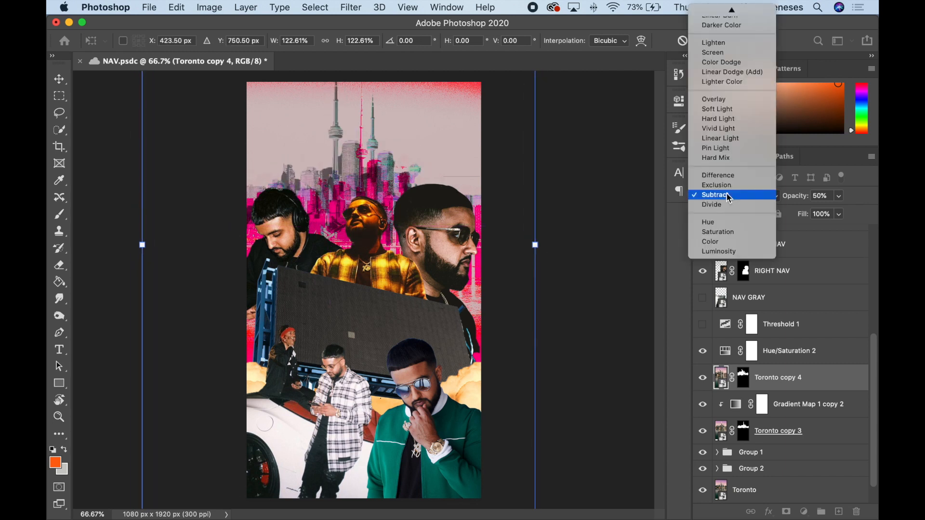
{"action": "left_click", "coordinate": [736, 138]}
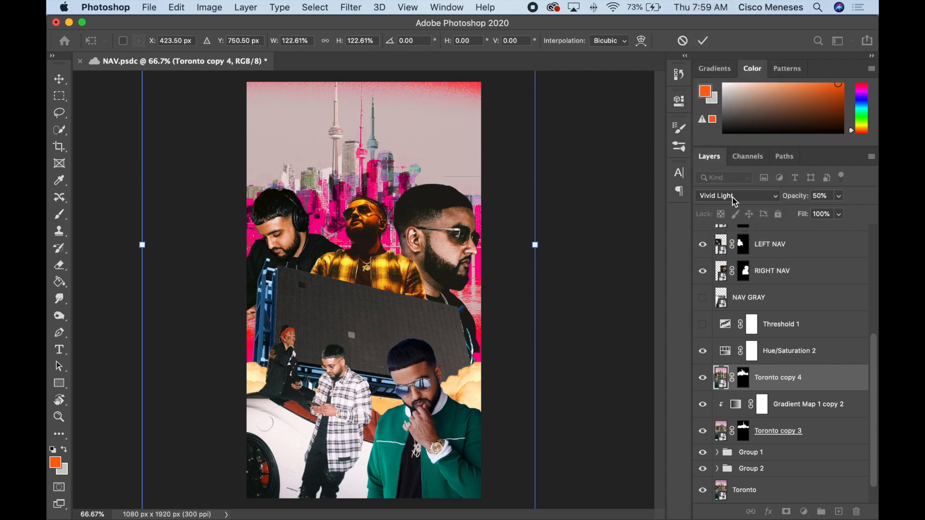
{"action": "key", "text": "Return"}
- Set Toronto copy 4's blend mode to Color and move it slightly right on the canvas
{"action": "left_click", "coordinate": [740, 197]}
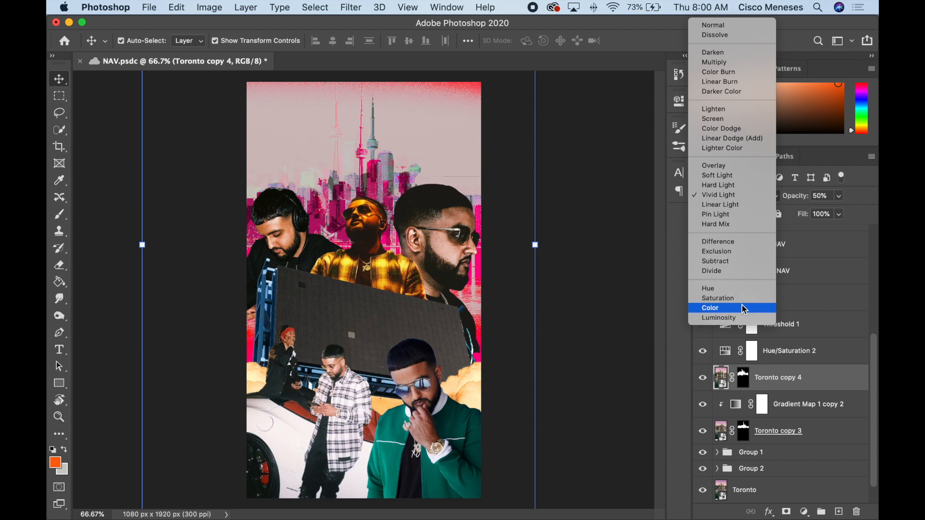
{"action": "left_click", "coordinate": [743, 309]}
{"action": "left_click_drag", "start_coordinate": [341, 159], "coordinate": [355, 159]}
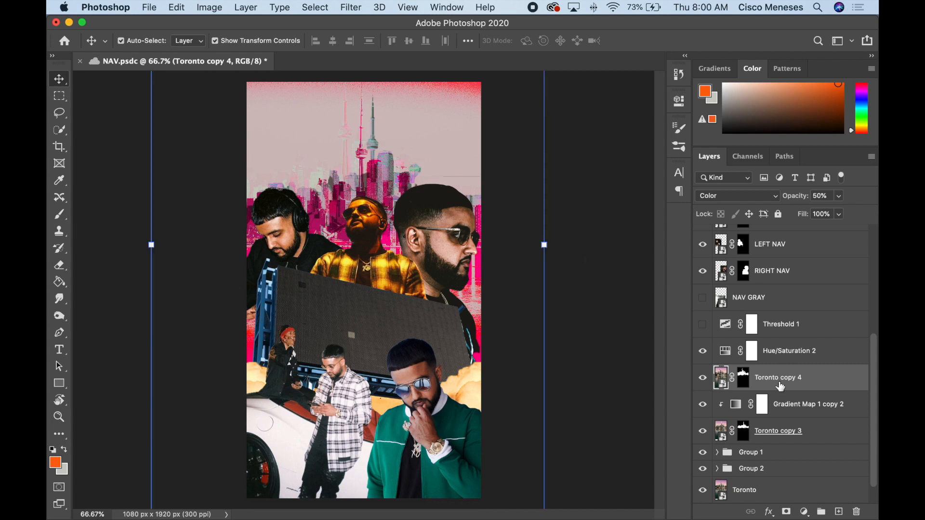
- Move Toronto copy 4 directly below Toronto copy 3 in the layer stack and hide it
{"action": "left_click_drag", "start_coordinate": [780, 386], "coordinate": [765, 443]}
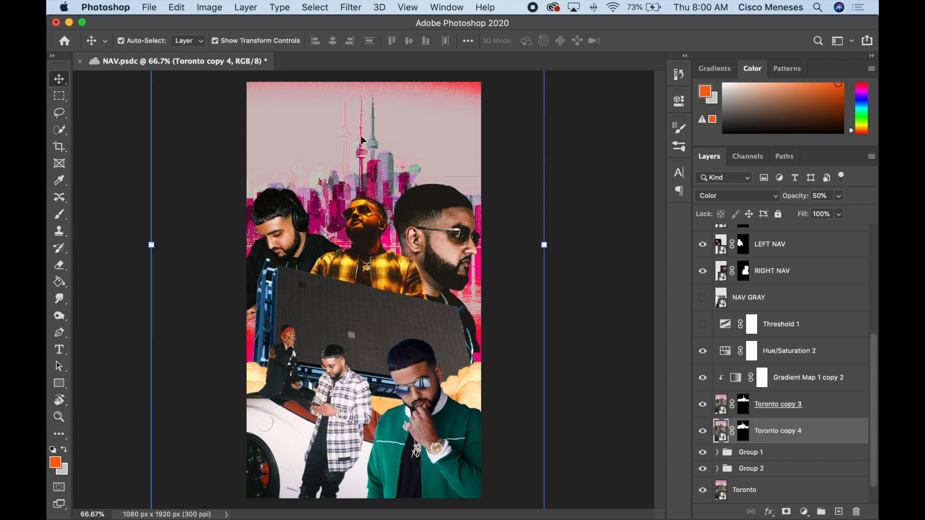
{"action": "left_click_drag", "start_coordinate": [361, 138], "coordinate": [360, 138]}
{"action": "left_click", "coordinate": [702, 434]}
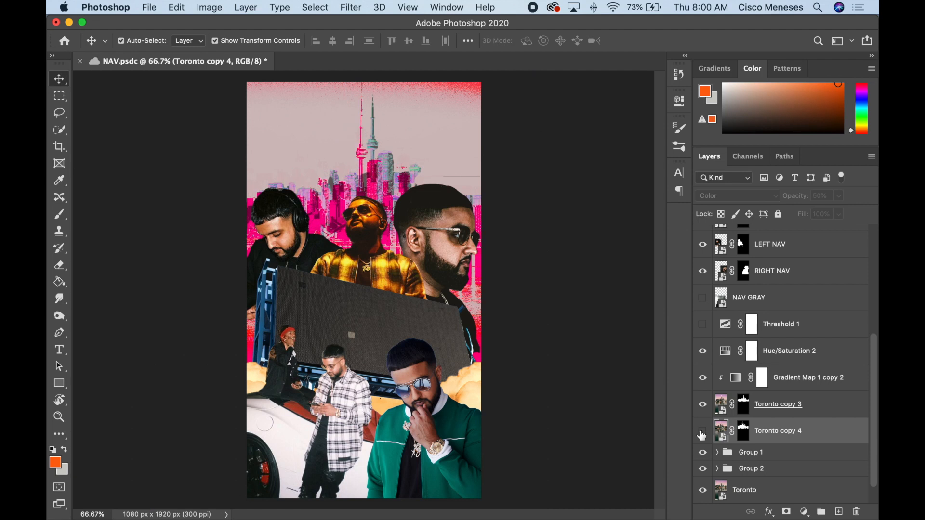
{"action": "left_click", "coordinate": [701, 433]}
{"action": "left_click", "coordinate": [701, 434]}
- Mask Toronto copy 2 in Group 1 with the skyline selection loaded from Toronto copy 3's layer mask
{"action": "left_click", "coordinate": [436, 131]}
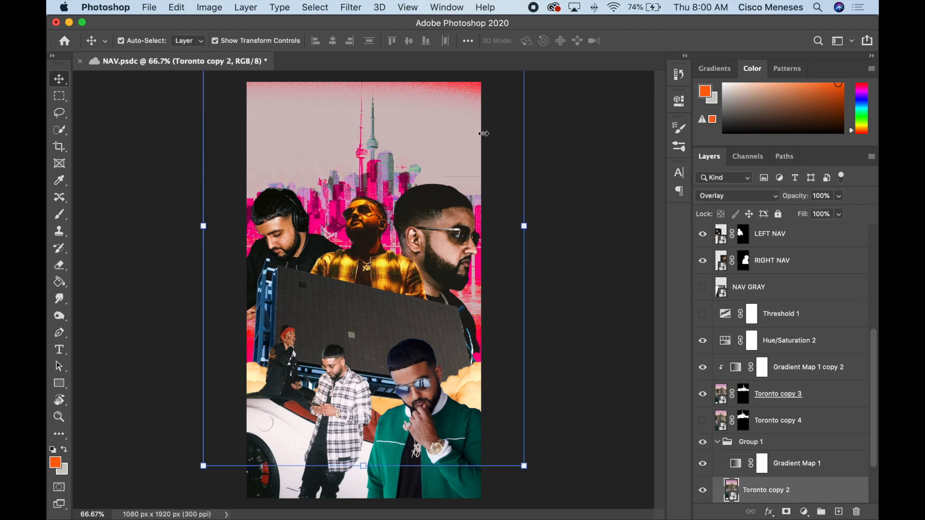
{"action": "left_click", "coordinate": [315, 7]}
{"action": "left_click", "coordinate": [343, 162]}
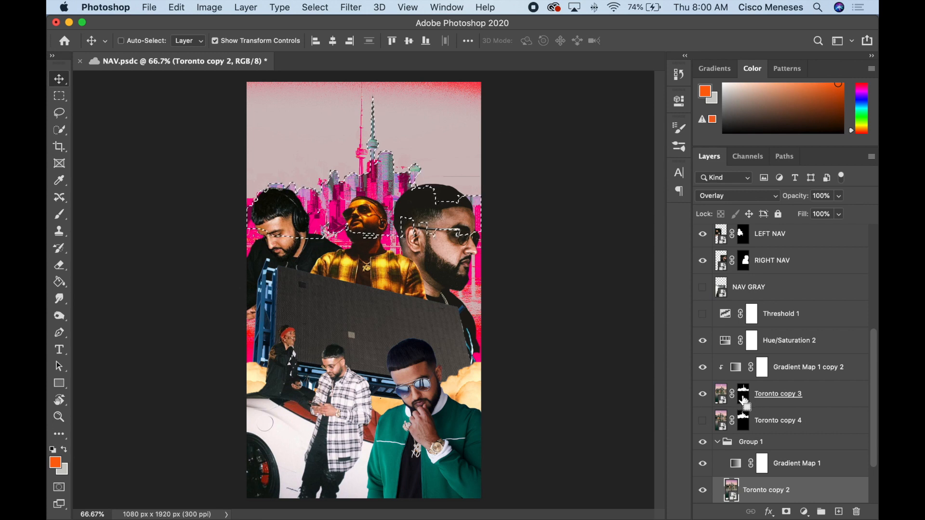
{"action": "left_click", "coordinate": [725, 400], "text": "super"}
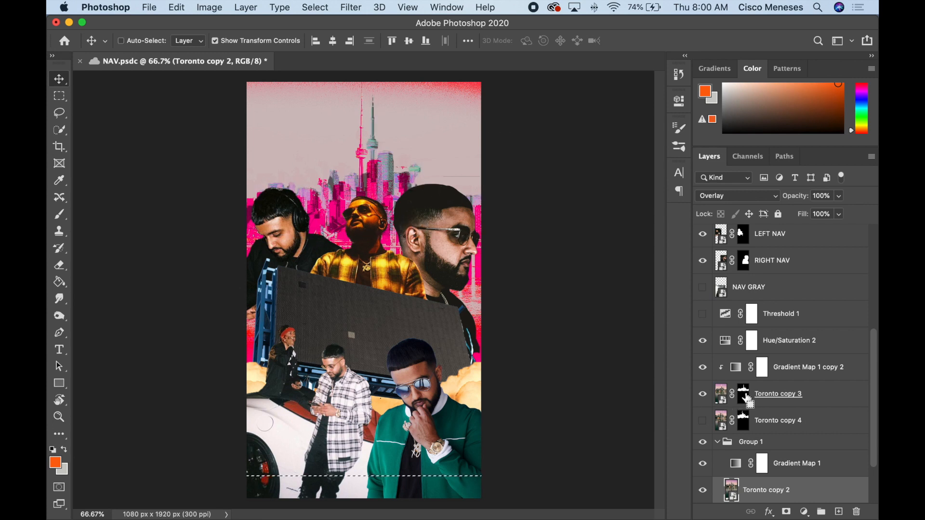
{"action": "left_click", "coordinate": [743, 396], "text": "super"}
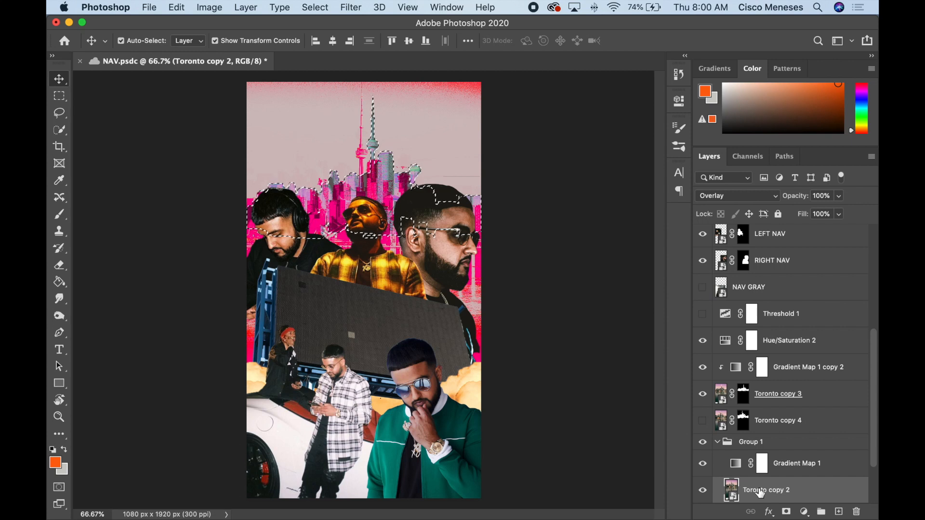
{"action": "left_click", "coordinate": [786, 512]}
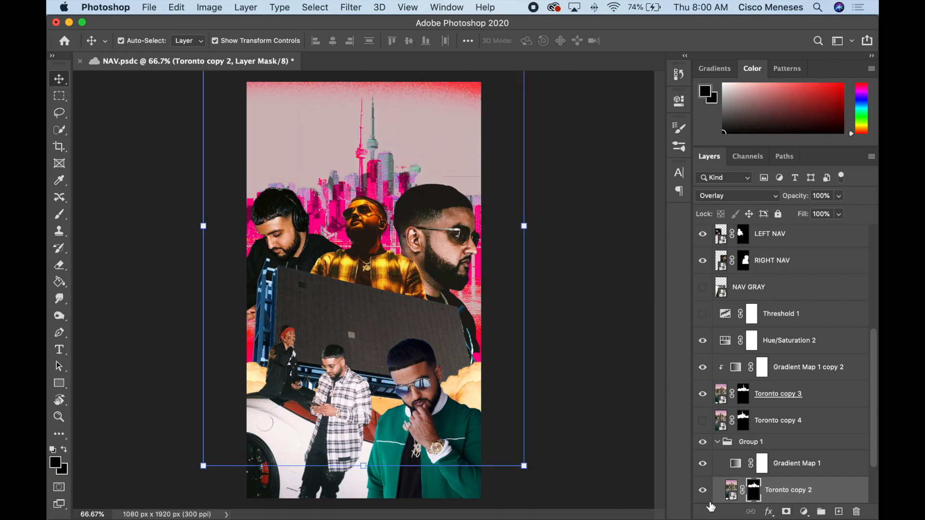
{"action": "key", "text": "super+z"}
{"action": "key", "text": "shift+super+z"}
{"action": "key", "text": "super+z"}
{"action": "key", "text": "super+z"}
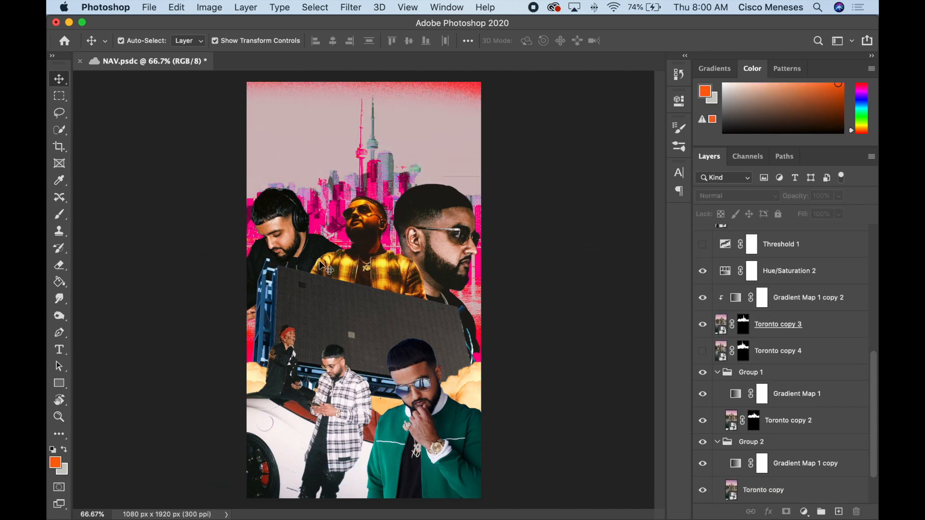
- Move the layer with the plaid-shirt figure and the white car slightly left, then deselect all layers
{"action": "left_click_drag", "start_coordinate": [320, 431], "coordinate": [313, 432]}
{"action": "left_click", "coordinate": [496, 429]}
{"action": "left_click", "coordinate": [448, 443]}
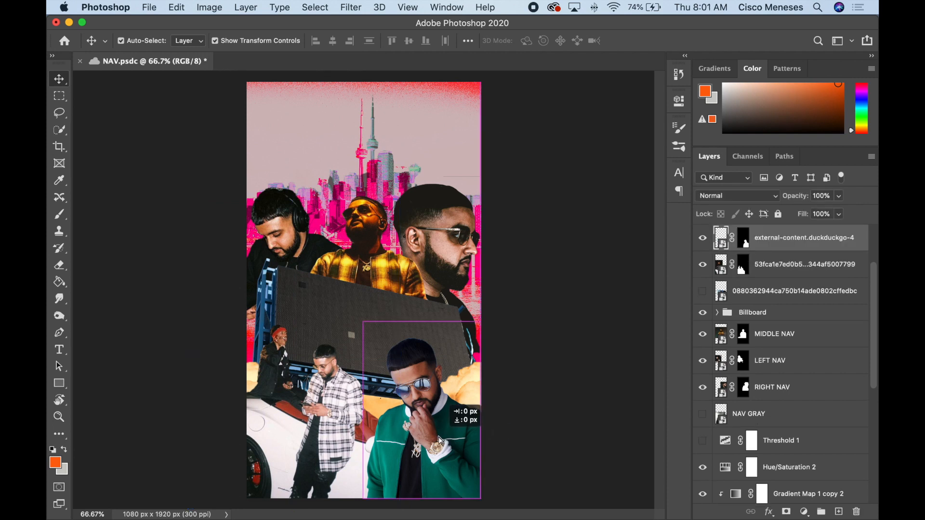
{"action": "left_click", "coordinate": [565, 441]}
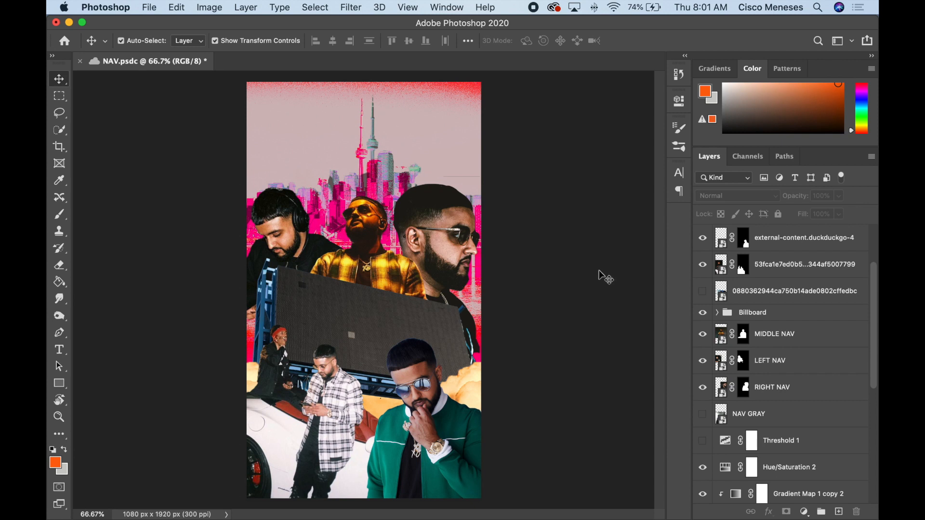
- Switch to Chrome, search Unsplash for "plane with ad" and look through the photos
{"action": "mouse_move", "coordinate": [427, 518]}
{"action": "mouse_move", "coordinate": [340, 519]}
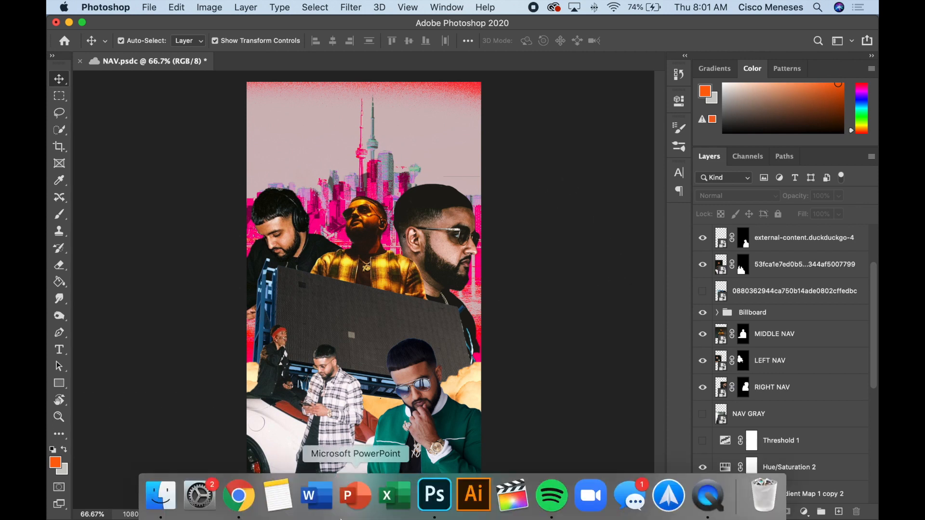
{"action": "left_click", "coordinate": [245, 496]}
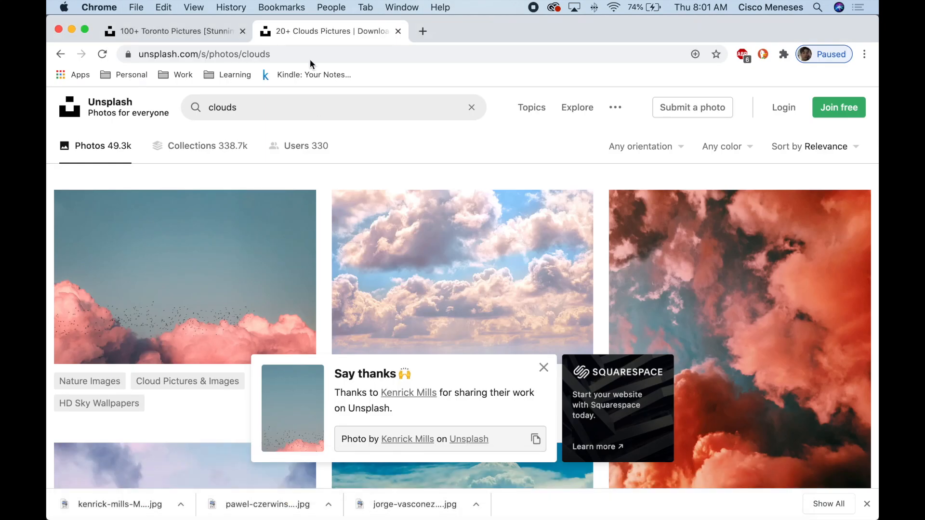
{"action": "left_click", "coordinate": [300, 109]}
{"action": "type", "text": "plane with "}
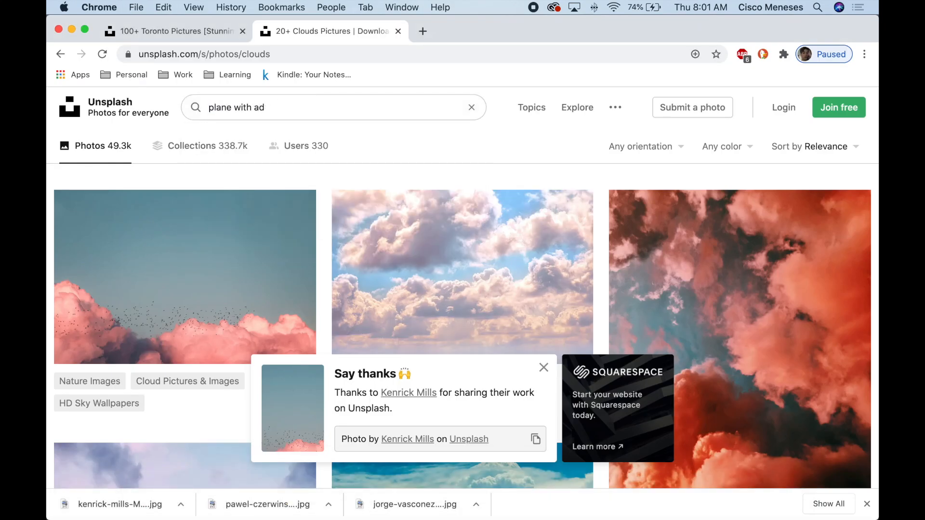
{"action": "type", "text": "ad"}
{"action": "key", "text": "Return"}
{"action": "left_click", "coordinate": [545, 368]}
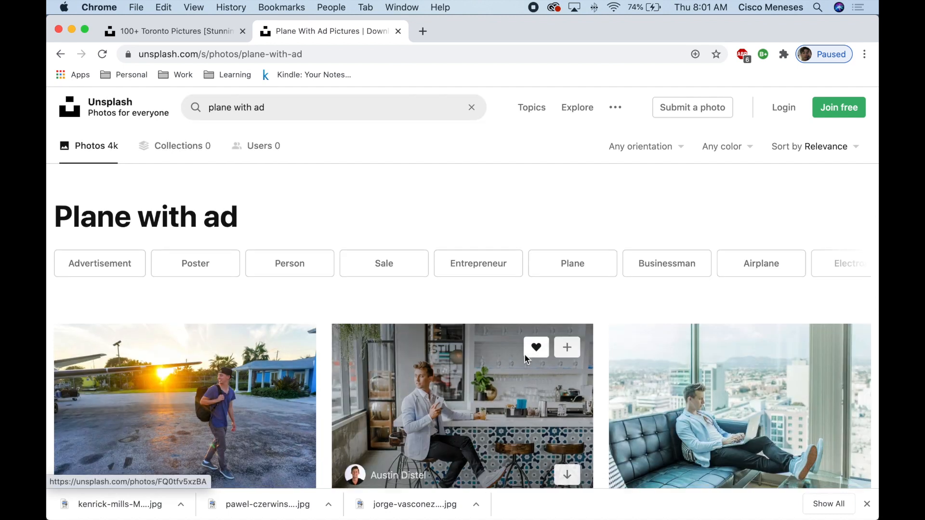
{"action": "scroll", "coordinate": [527, 358], "scroll_direction": "down", "scroll_amount": 10}
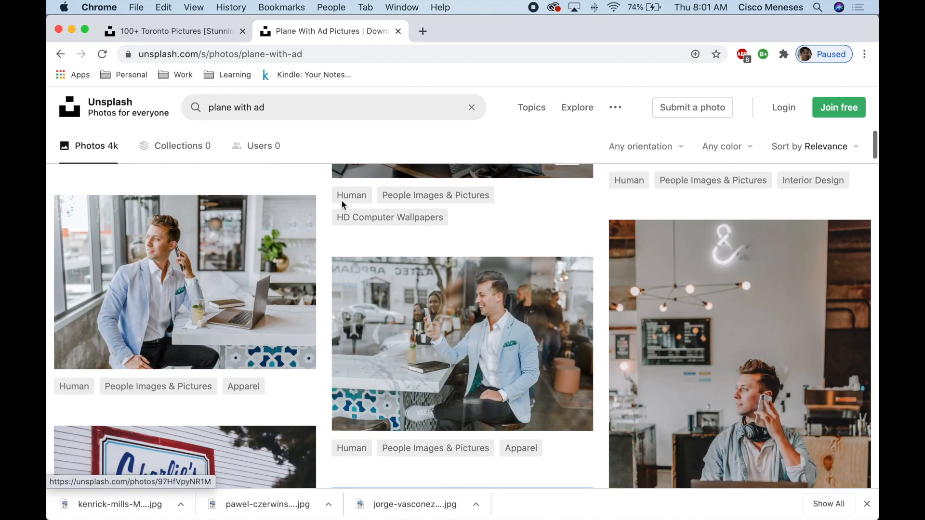
- Search Unsplash for "flying plane with flag"
{"action": "left_click_drag", "start_coordinate": [272, 107], "coordinate": [205, 109]}
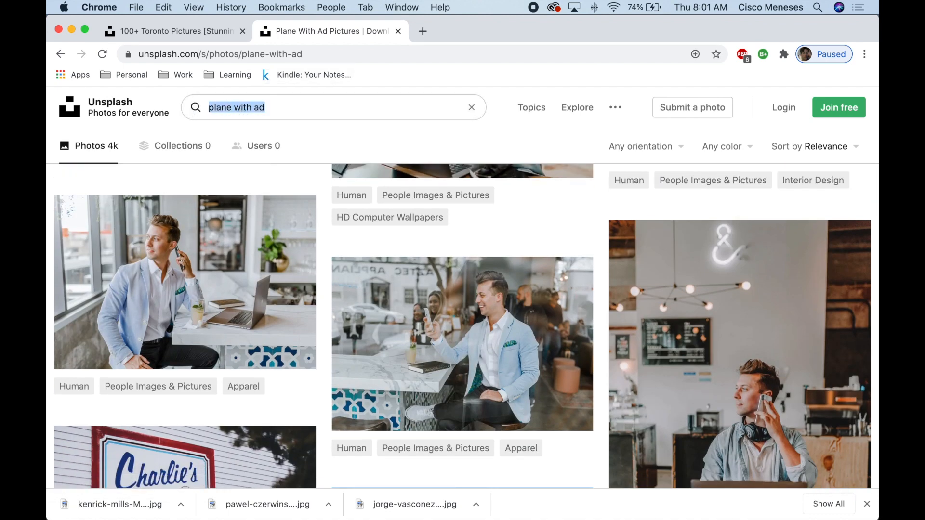
{"action": "type", "text": "flying plane with fla"}
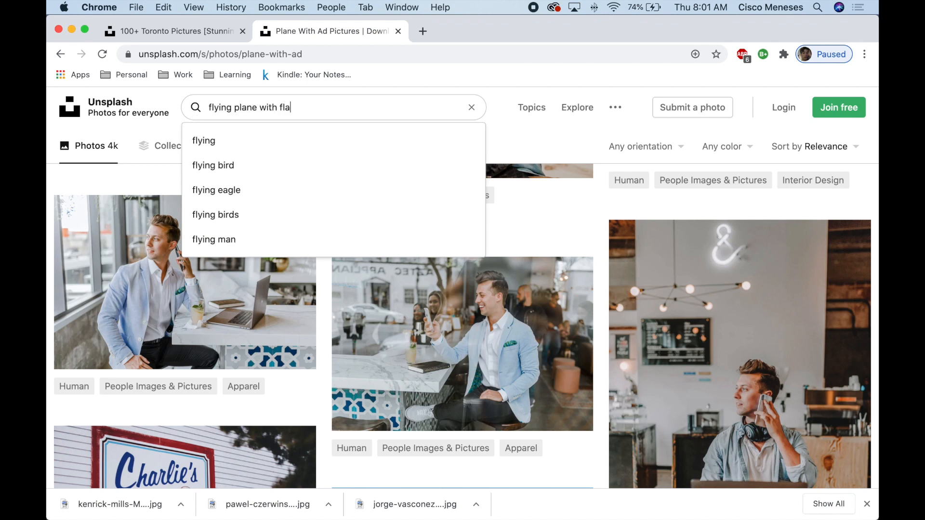
{"action": "type", "text": "g"}
{"action": "key", "text": "Return"}
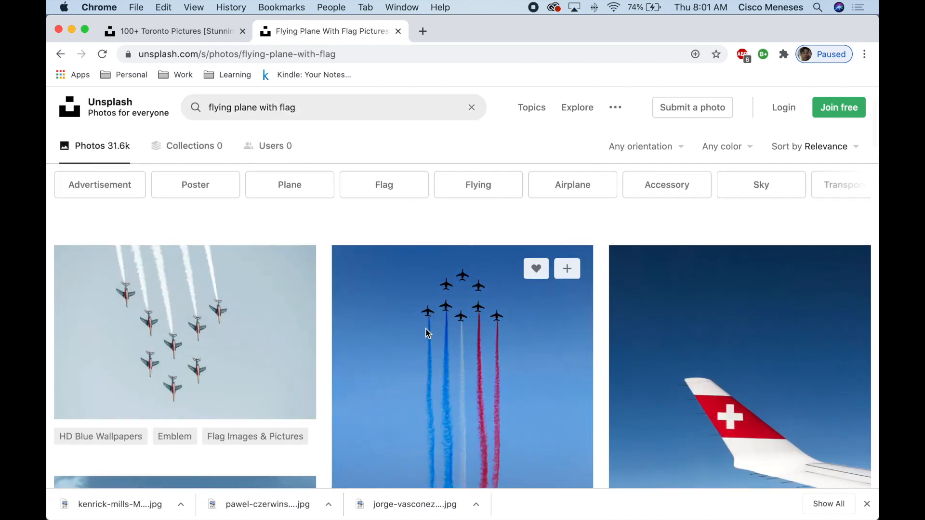
- Download the Unsplash photo of the white and red plane flying against a blue sky framed by branches
{"action": "scroll", "coordinate": [426, 328], "scroll_direction": "down", "scroll_amount": 15}
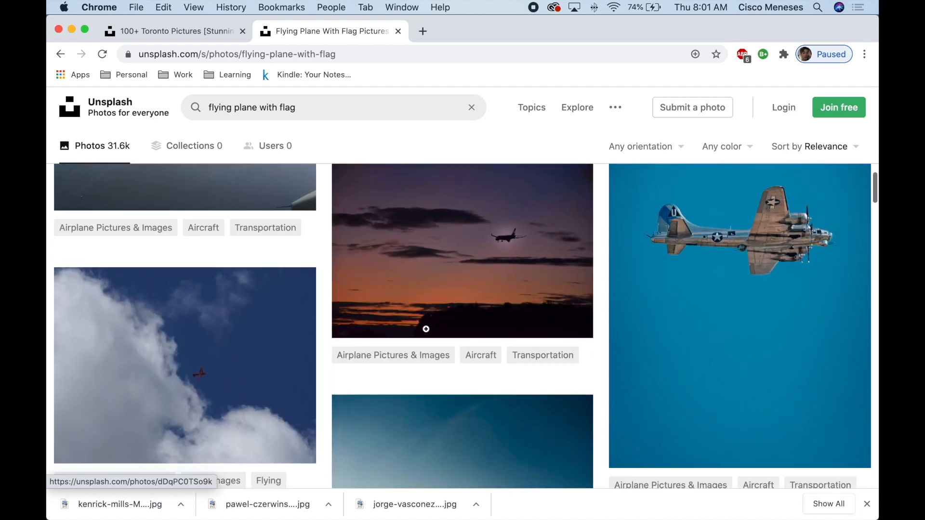
{"action": "scroll", "coordinate": [426, 329], "scroll_direction": "down", "scroll_amount": 5}
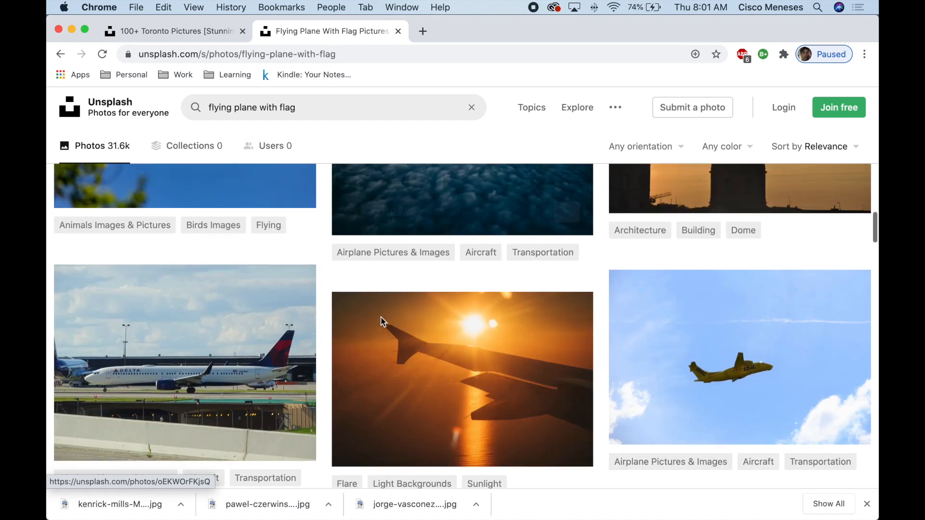
{"action": "scroll", "coordinate": [381, 317], "scroll_direction": "up", "scroll_amount": 4}
{"action": "scroll", "coordinate": [241, 332], "scroll_direction": "down", "scroll_amount": 1}
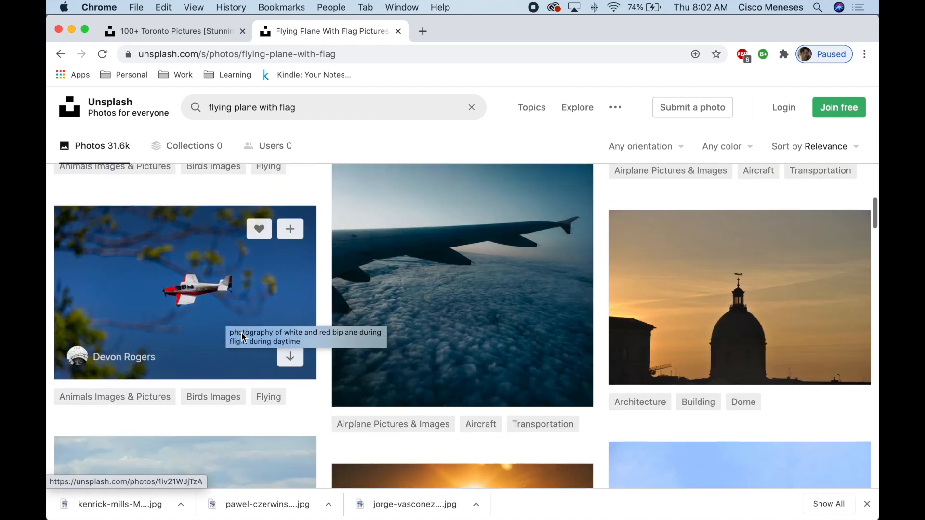
{"action": "scroll", "coordinate": [242, 335], "scroll_direction": "down", "scroll_amount": 1}
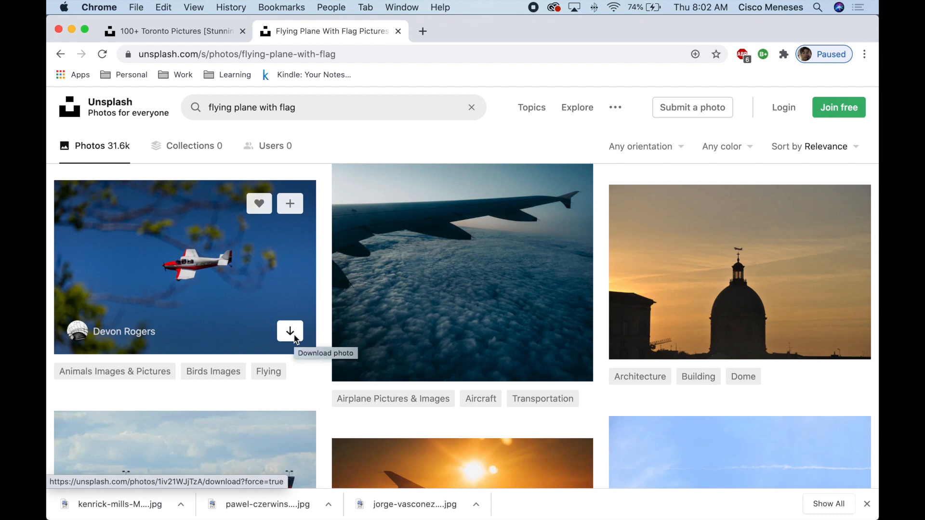
{"action": "left_click", "coordinate": [295, 339]}
- Browse the rest of the flying plane results for another suitable aircraft photo
{"action": "scroll", "coordinate": [442, 354], "scroll_direction": "down", "scroll_amount": 8}
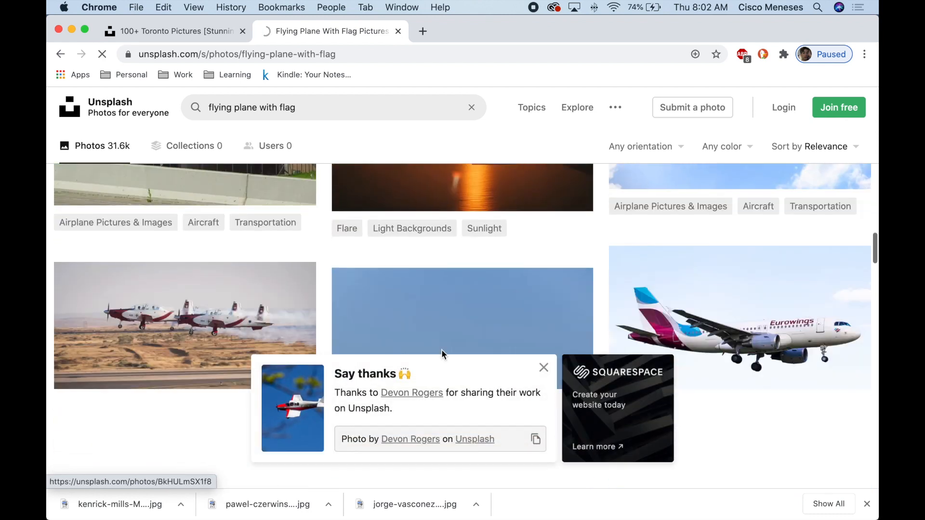
{"action": "left_click", "coordinate": [541, 307]}
{"action": "scroll", "coordinate": [382, 351], "scroll_direction": "down", "scroll_amount": 12}
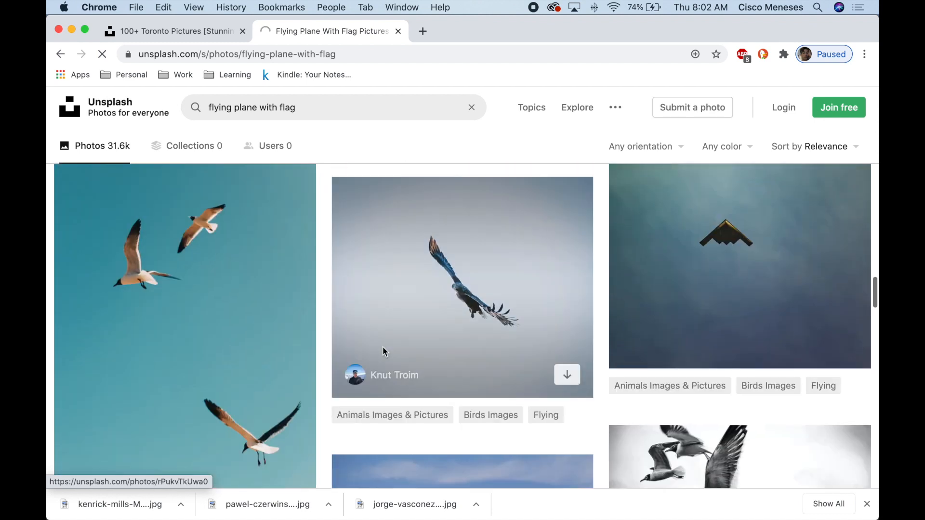
{"action": "scroll", "coordinate": [383, 351], "scroll_direction": "down", "scroll_amount": 4}
{"action": "scroll", "coordinate": [698, 334], "scroll_direction": "up", "scroll_amount": 7}
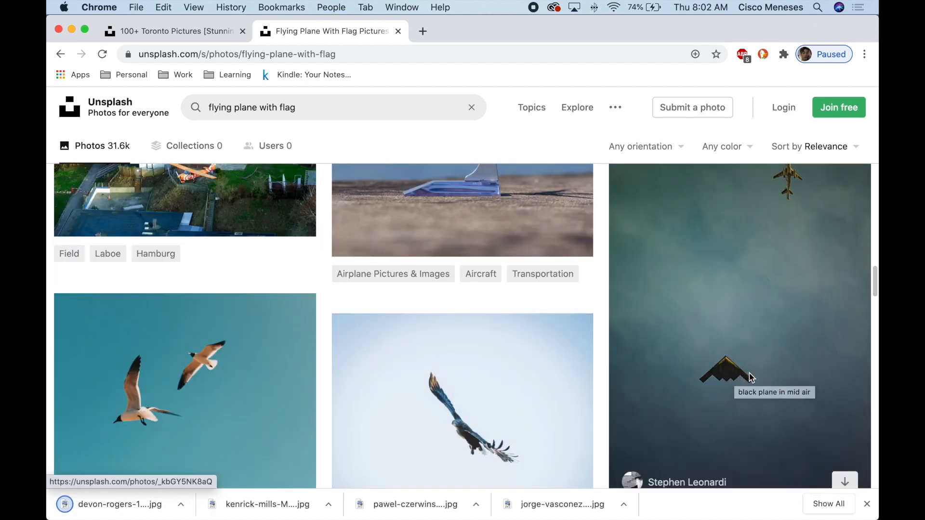
{"action": "scroll", "coordinate": [739, 375], "scroll_direction": "down", "scroll_amount": 10}
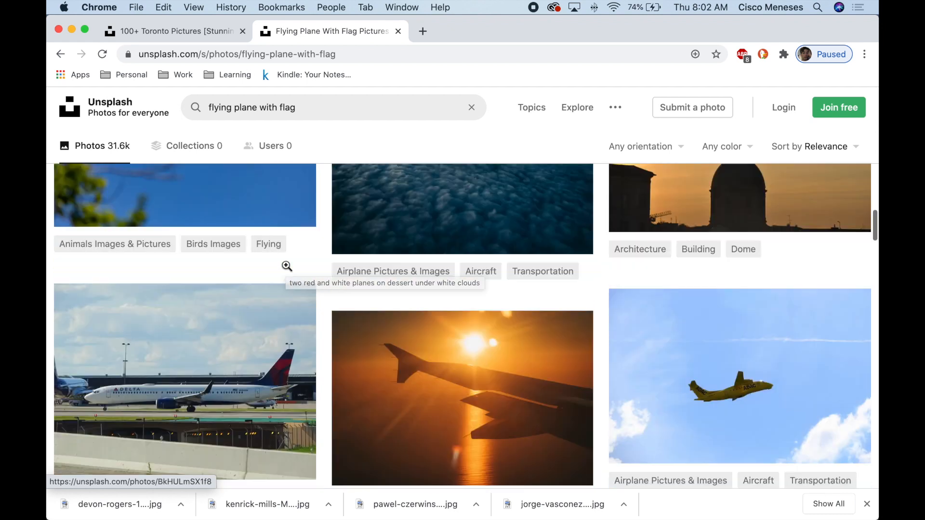
- Switch back to Photoshop, place the downloaded plane photo in the poster and move it up over the skyline
{"action": "key", "text": "super+Tab"}
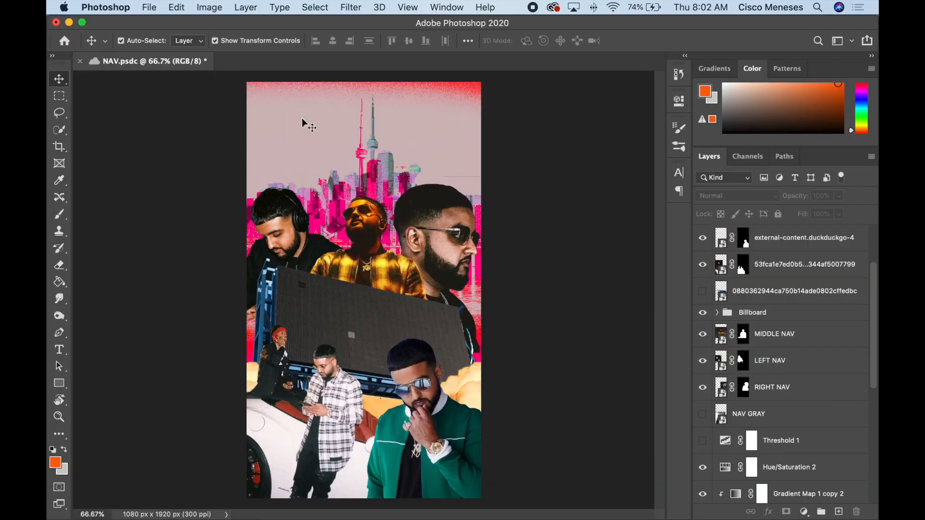
{"action": "left_click_drag", "start_coordinate": [739, 375], "coordinate": [470, 136]}
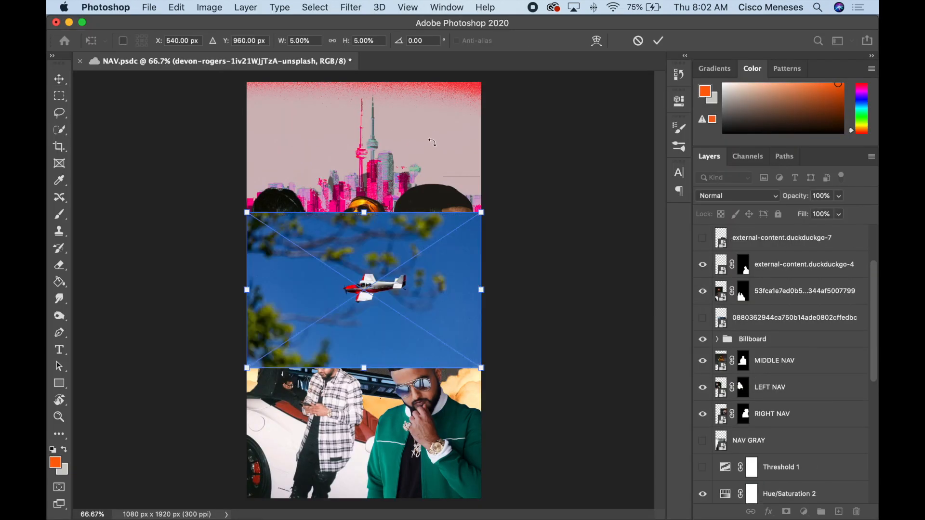
{"action": "key", "text": "Return"}
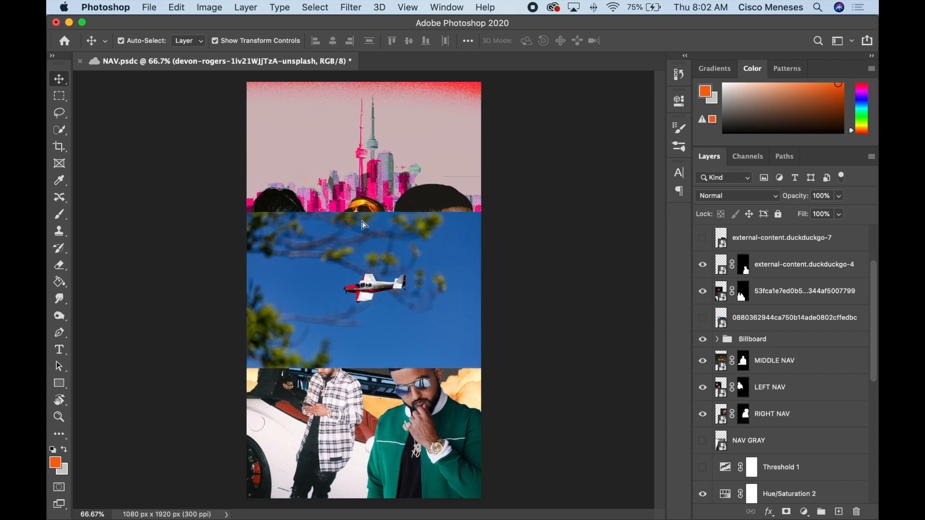
{"action": "left_click_drag", "start_coordinate": [385, 262], "coordinate": [385, 159]}
- Isolate the plane with Select Subject, subtract the stray branch with Quick Selection, and add a layer mask
{"action": "left_click", "coordinate": [315, 7]}
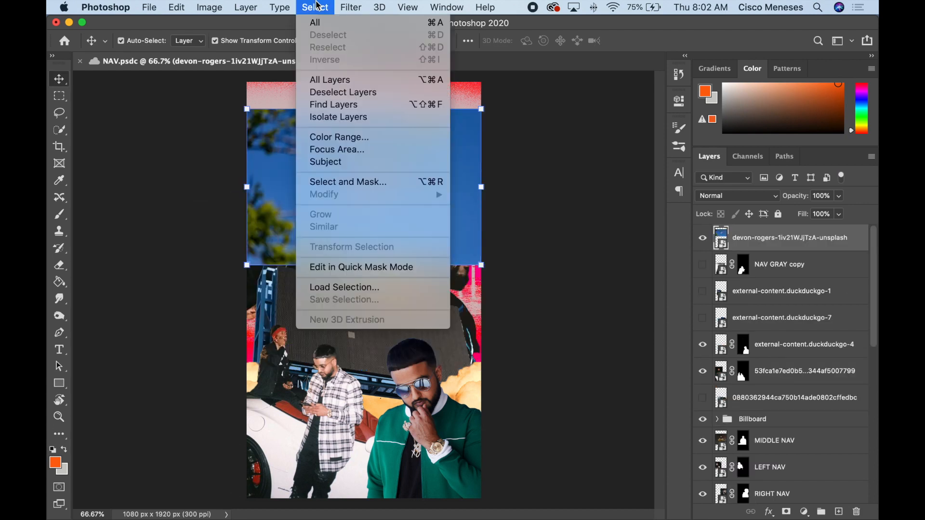
{"action": "left_click", "coordinate": [334, 162]}
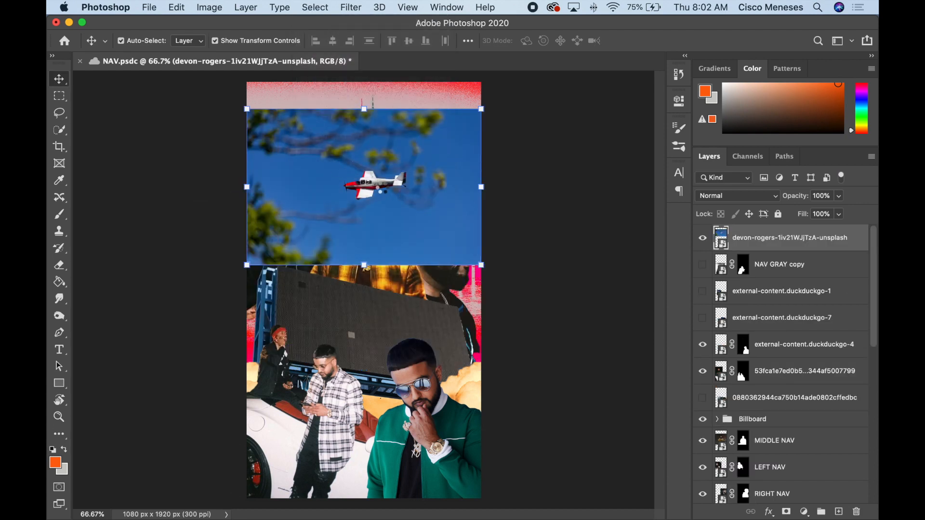
{"action": "left_click", "coordinate": [60, 129]}
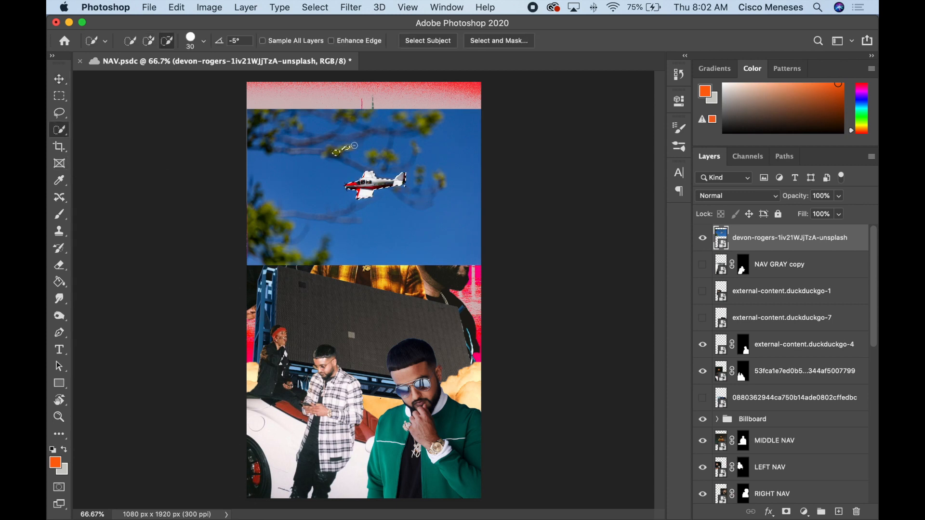
{"action": "key", "text": "v"}
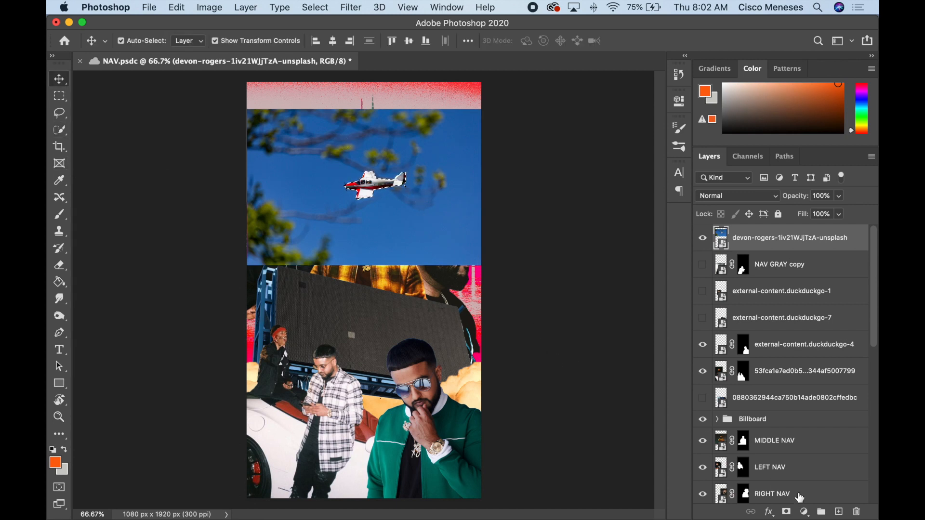
{"action": "left_click", "coordinate": [786, 512]}
- Move the masked plane into the sky left of the towers and place its layer directly above the Toronto layer
{"action": "left_click_drag", "start_coordinate": [381, 195], "coordinate": [314, 151]}
{"action": "left_click_drag", "start_coordinate": [786, 241], "coordinate": [785, 464]}
{"action": "scroll", "coordinate": [785, 462], "scroll_direction": "down", "scroll_amount": 3}
{"action": "left_click_drag", "start_coordinate": [775, 375], "coordinate": [771, 492]}
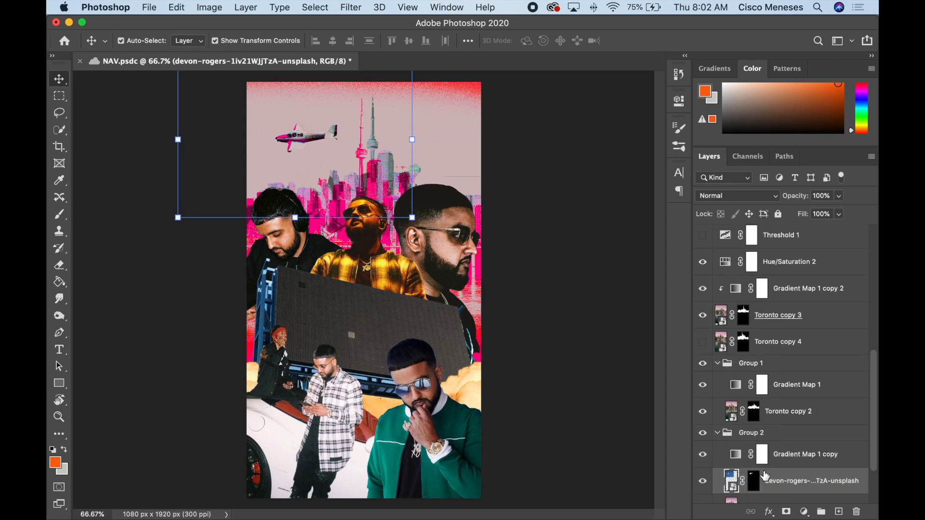
{"action": "scroll", "coordinate": [770, 477], "scroll_direction": "down", "scroll_amount": 3}
- Duplicate the plane layer above Group 1 and set the duplicate's blend mode to Screen
{"action": "left_click_drag", "start_coordinate": [776, 415], "coordinate": [773, 303]}
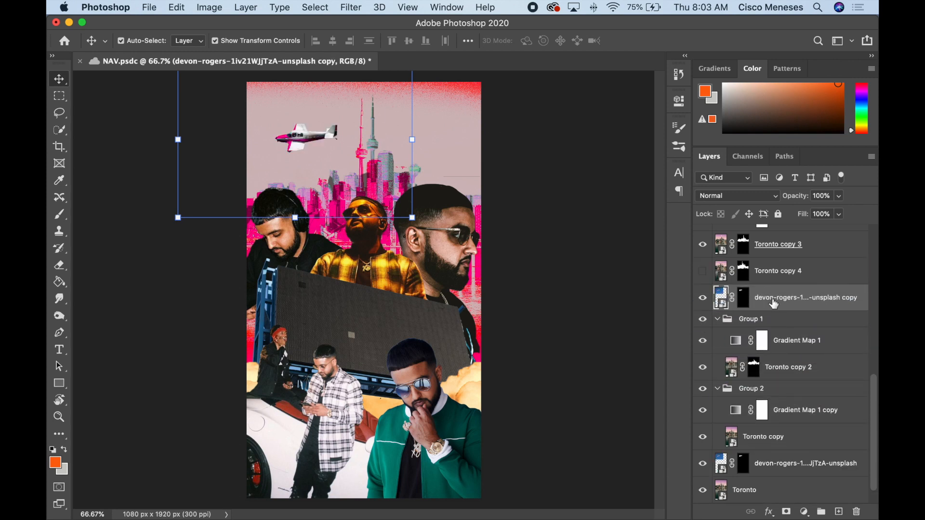
{"action": "left_click", "coordinate": [735, 195]}
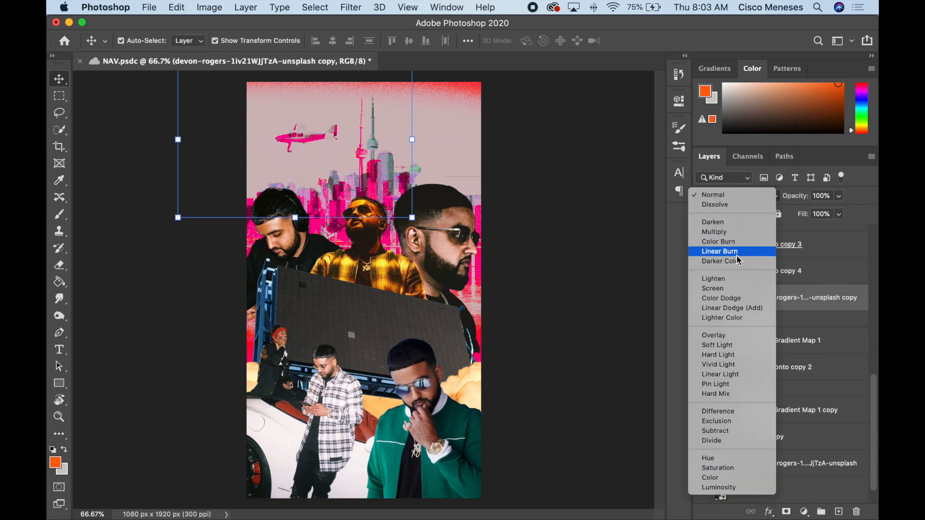
{"action": "left_click", "coordinate": [722, 288]}
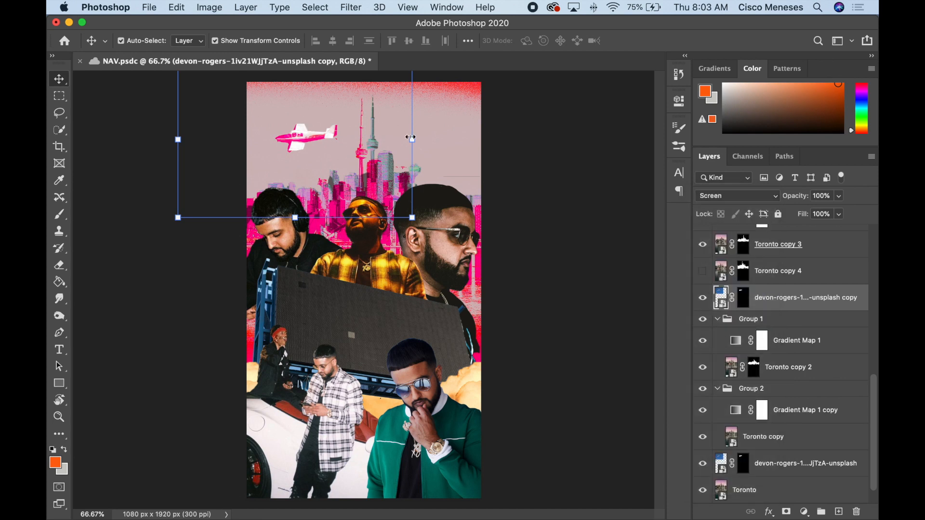
{"action": "left_click_drag", "start_coordinate": [410, 138], "coordinate": [391, 138]}
{"action": "left_click_drag", "start_coordinate": [294, 151], "coordinate": [318, 131]}
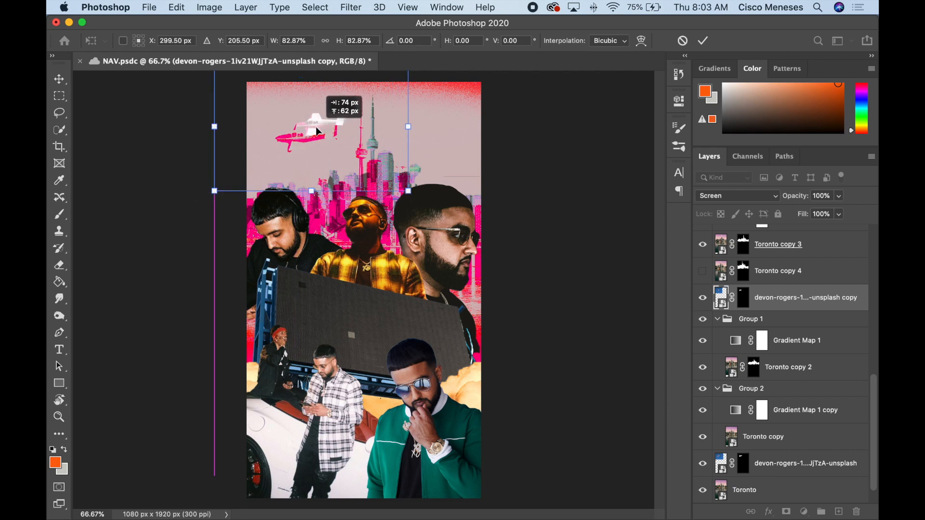
{"action": "key", "text": "super+z"}
{"action": "key", "text": "super+z"}
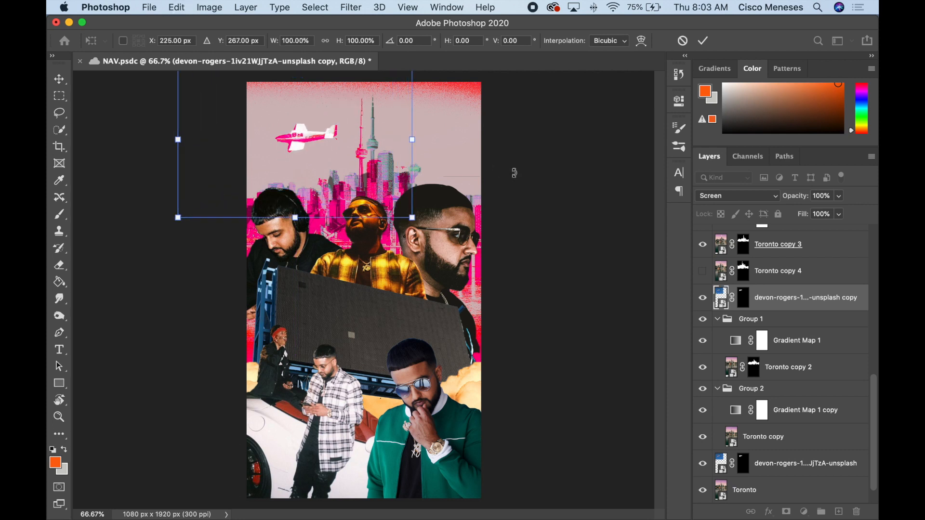
- Select both plane layers together, shift them slightly left in the sky and scale them down
{"action": "scroll", "coordinate": [761, 306], "scroll_direction": "down", "scroll_amount": 1}
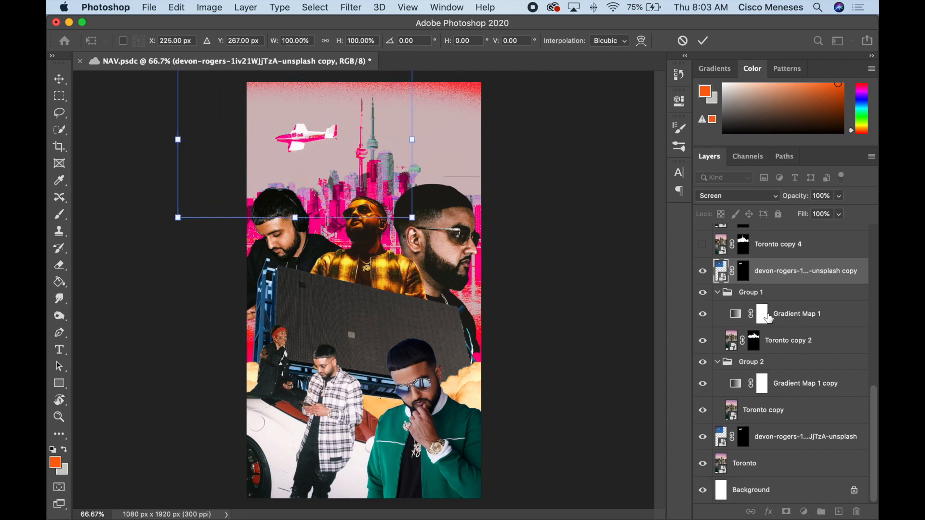
{"action": "left_click", "coordinate": [794, 447], "text": "super"}
{"action": "left_click", "coordinate": [821, 274]}
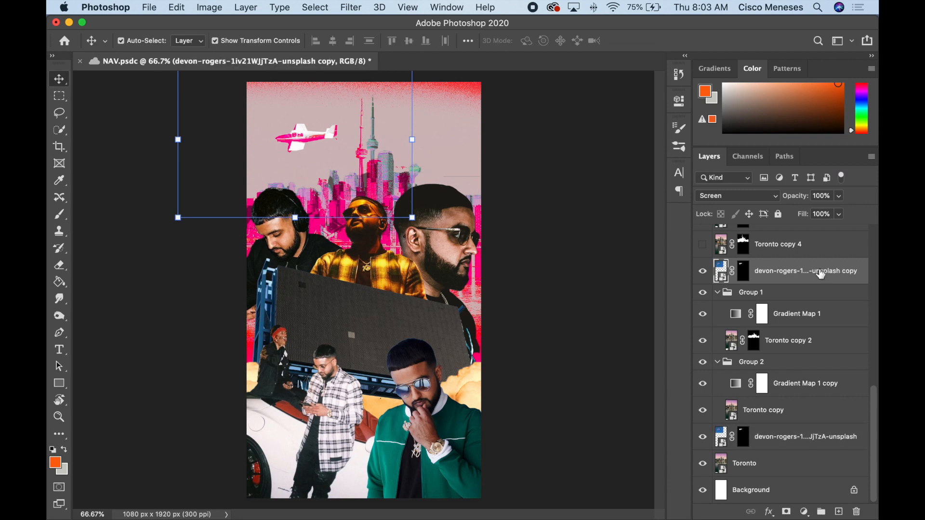
{"action": "left_click", "coordinate": [795, 437], "text": "super"}
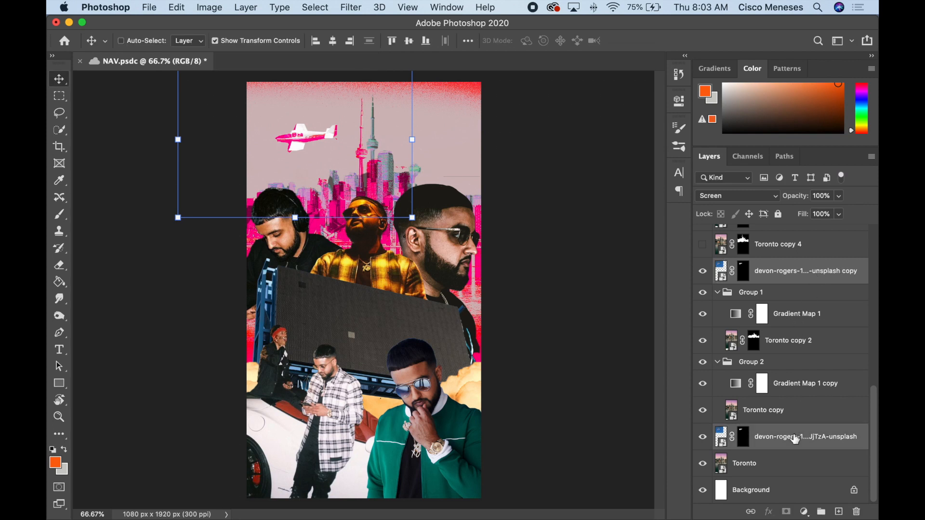
{"action": "left_click_drag", "start_coordinate": [327, 132], "coordinate": [315, 132]}
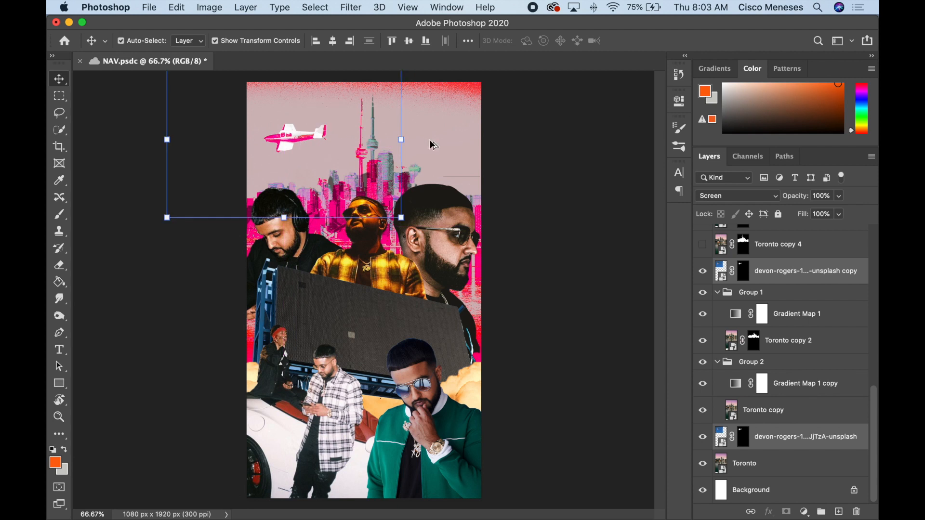
{"action": "left_click", "coordinate": [399, 139]}
{"action": "left_click_drag", "start_coordinate": [399, 139], "coordinate": [384, 139]}
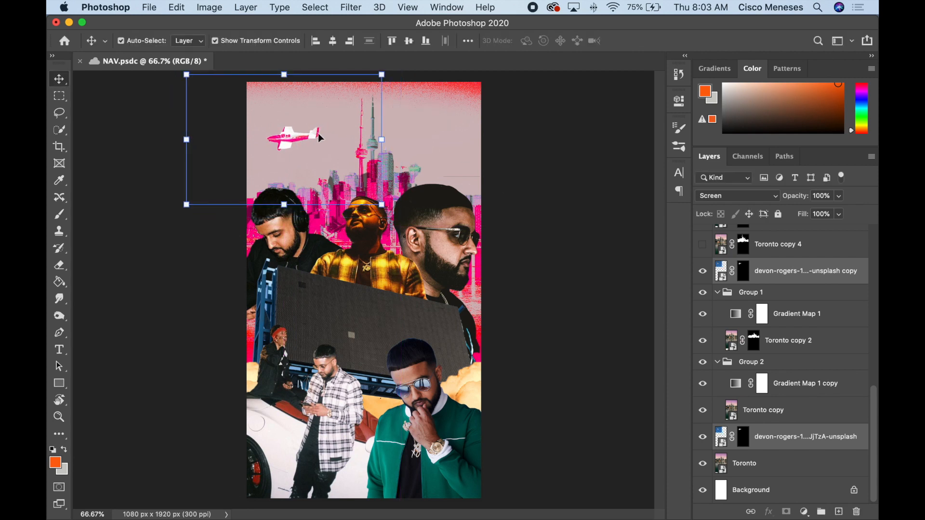
- Switch to Chrome and run a DuckDuckGo image search for "flying plane with flag" in a new tab
{"action": "key", "text": "super+Tab"}
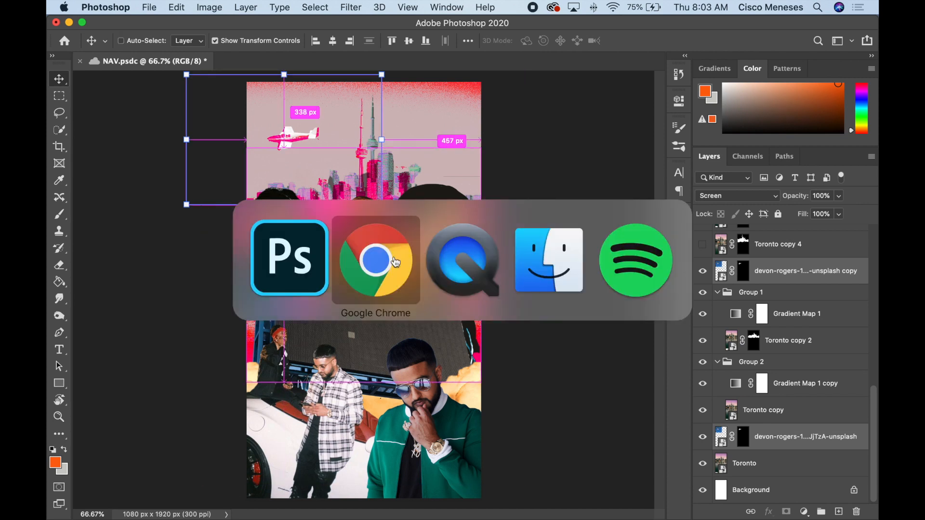
{"action": "key", "text": "super+t"}
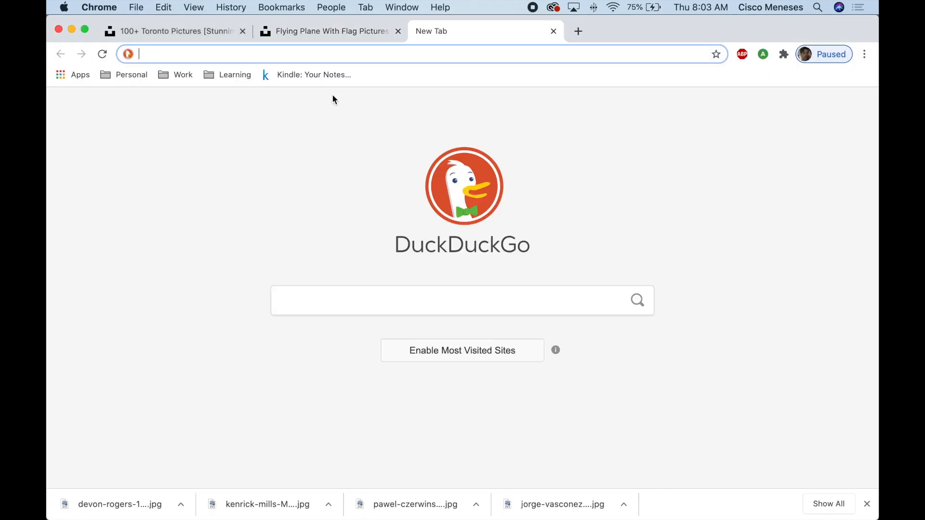
{"action": "type", "text": "flying plane with flag"}
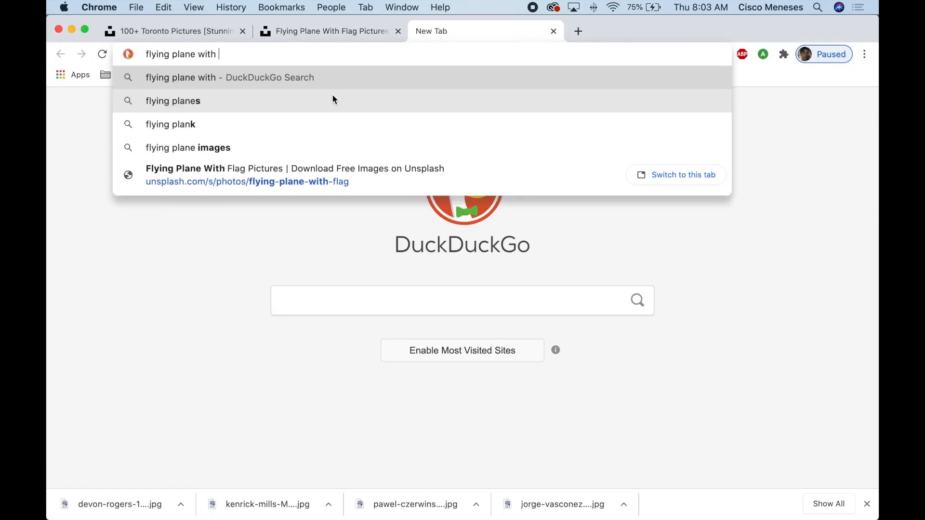
{"action": "key", "text": "Return"}
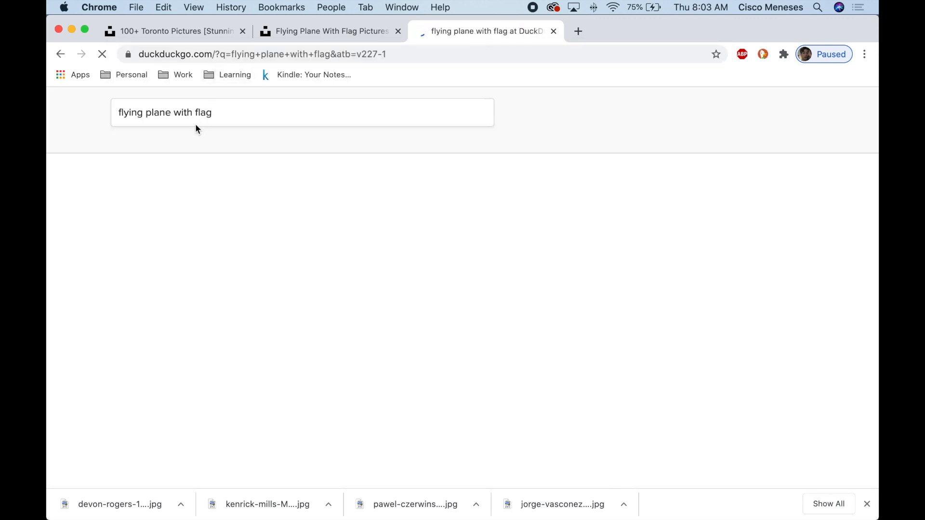
{"action": "left_click", "coordinate": [159, 143]}
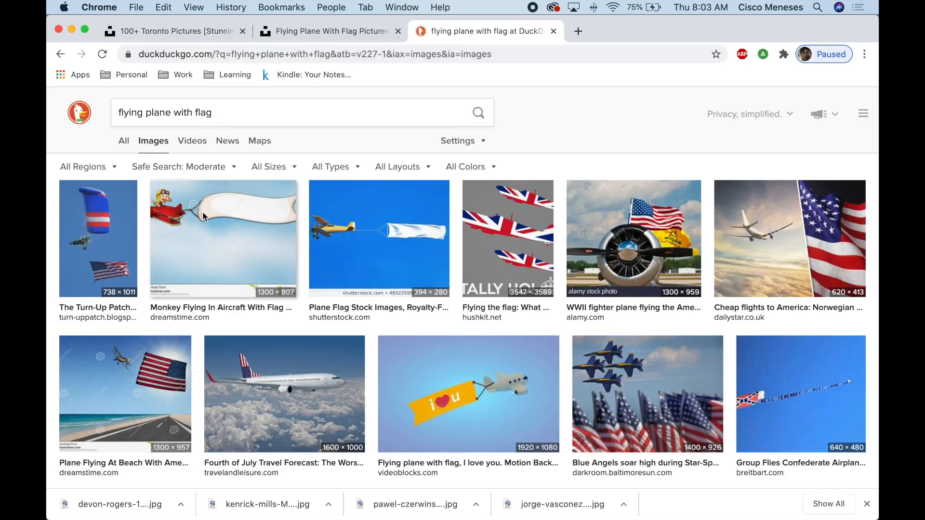
- Examine the image results for a plane towing a blank banner, previewing the red-and-white Shutterstock plane
{"action": "scroll", "coordinate": [430, 239], "scroll_direction": "down", "scroll_amount": 5}
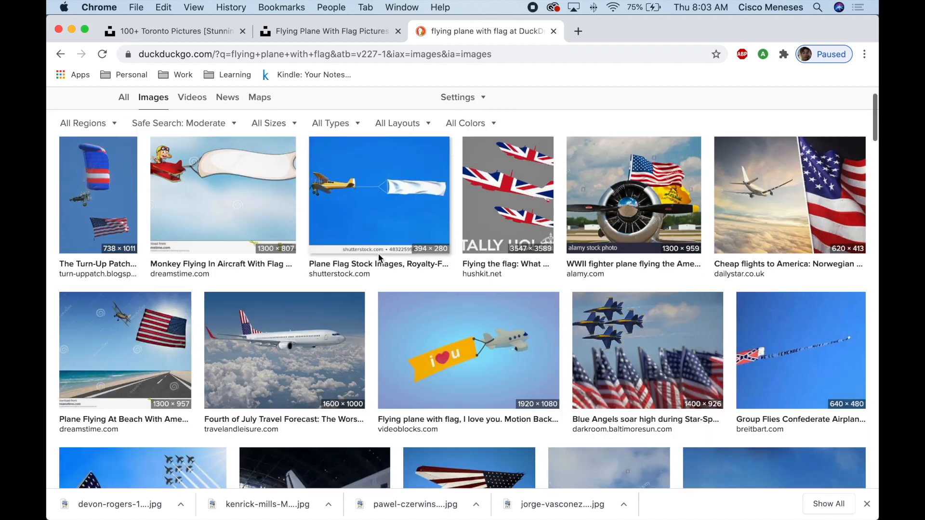
{"action": "scroll", "coordinate": [379, 258], "scroll_direction": "down", "scroll_amount": 8}
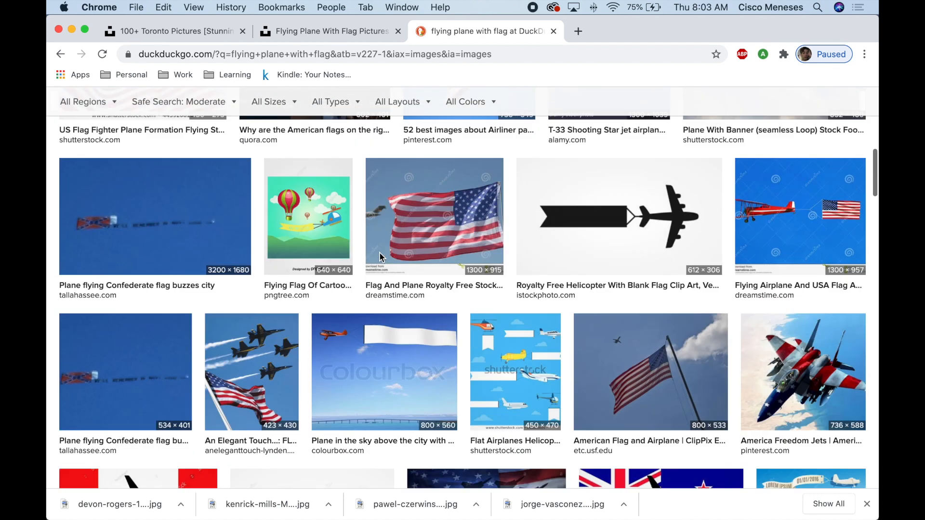
{"action": "scroll", "coordinate": [382, 255], "scroll_direction": "down", "scroll_amount": 7}
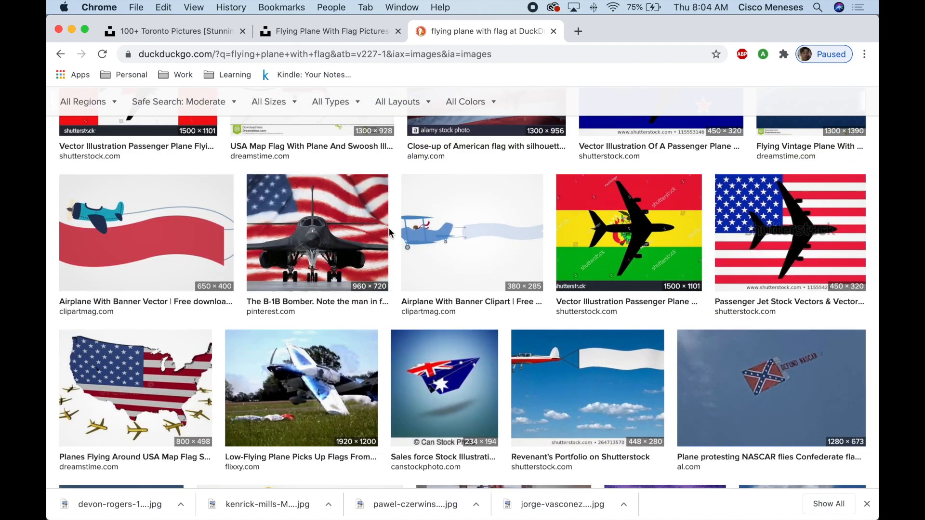
{"action": "scroll", "coordinate": [388, 227], "scroll_direction": "down", "scroll_amount": 1}
{"action": "left_click", "coordinate": [558, 343]}
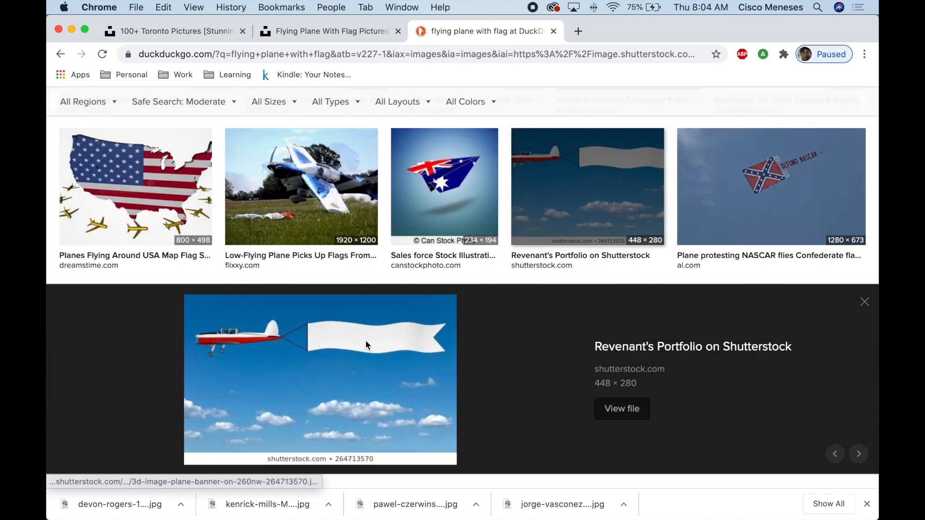
{"action": "scroll", "coordinate": [365, 340], "scroll_direction": "down", "scroll_amount": 10}
{"action": "scroll", "coordinate": [430, 275], "scroll_direction": "down", "scroll_amount": 13}
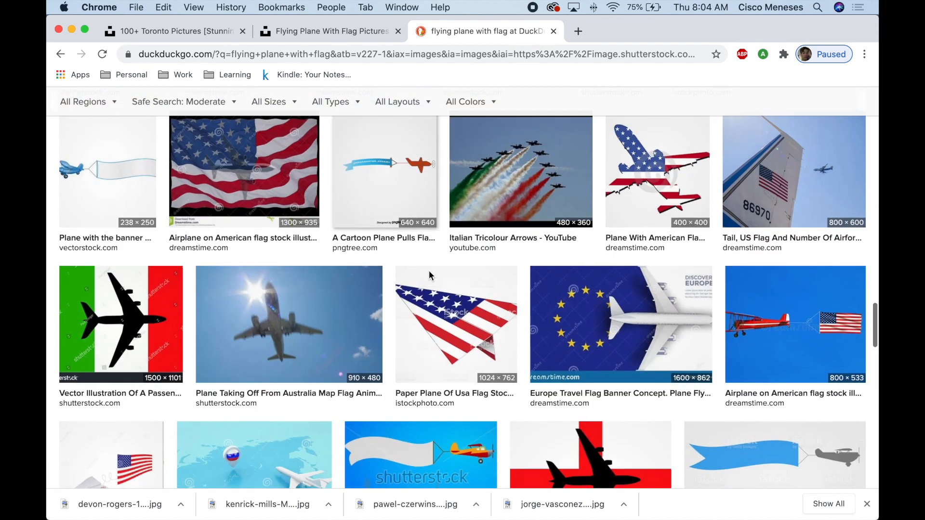
{"action": "scroll", "coordinate": [428, 272], "scroll_direction": "down", "scroll_amount": 13}
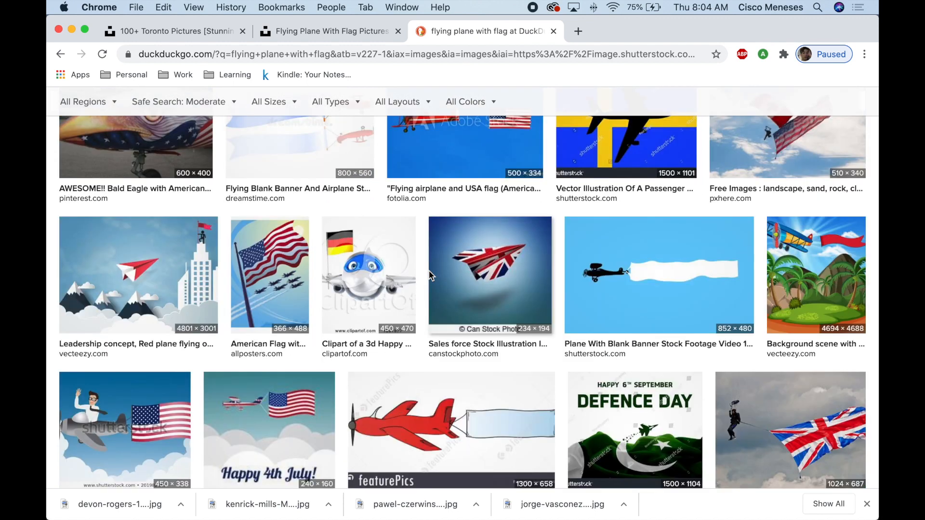
- Refine the image search to "flying plane with flag real" and preview the plane towing the NO LIMIT banner
{"action": "scroll", "coordinate": [430, 274], "scroll_direction": "up", "scroll_amount": 20}
{"action": "left_click", "coordinate": [253, 117]}
{"action": "type", "text": "real"}
{"action": "key", "text": "Return"}
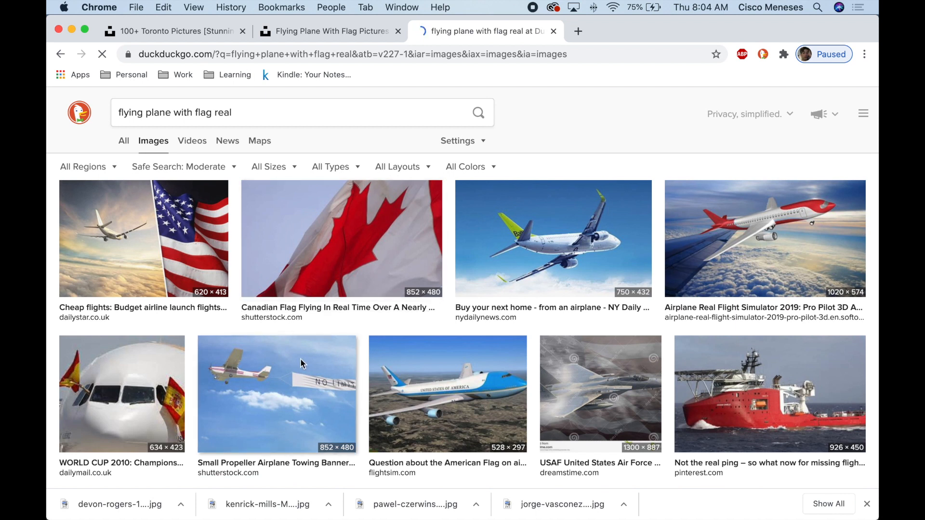
{"action": "left_click", "coordinate": [300, 363]}
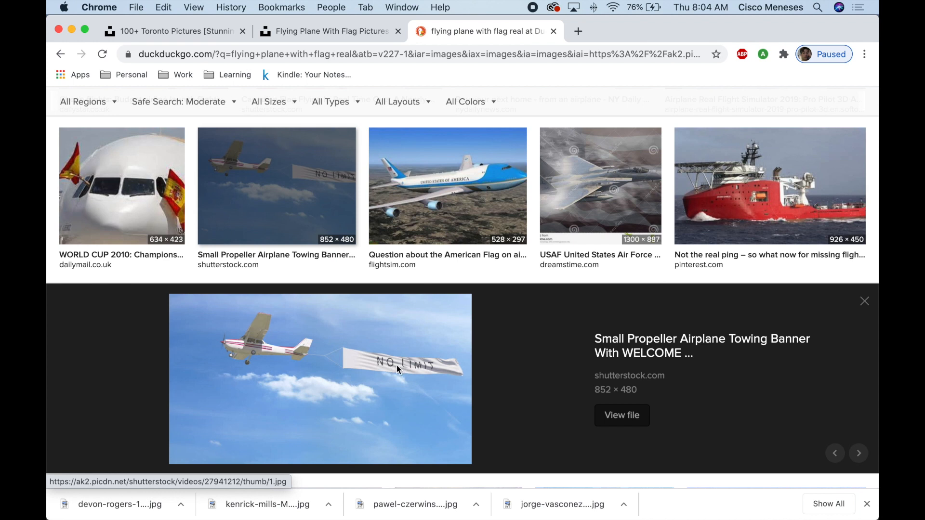
- Copy the NO LIMIT banner plane picture from Chrome into the Photoshop poster
{"action": "left_click_drag", "start_coordinate": [422, 364], "coordinate": [350, 274]}
{"action": "key", "text": "super+Tab"}
{"action": "left_click_drag", "start_coordinate": [386, 215], "coordinate": [375, 157]}
{"action": "key", "text": "super+z"}
- Place the banner picture's layer directly above the Toronto layer and move the picture up into the sky
{"action": "left_click_drag", "start_coordinate": [769, 293], "coordinate": [813, 479]}
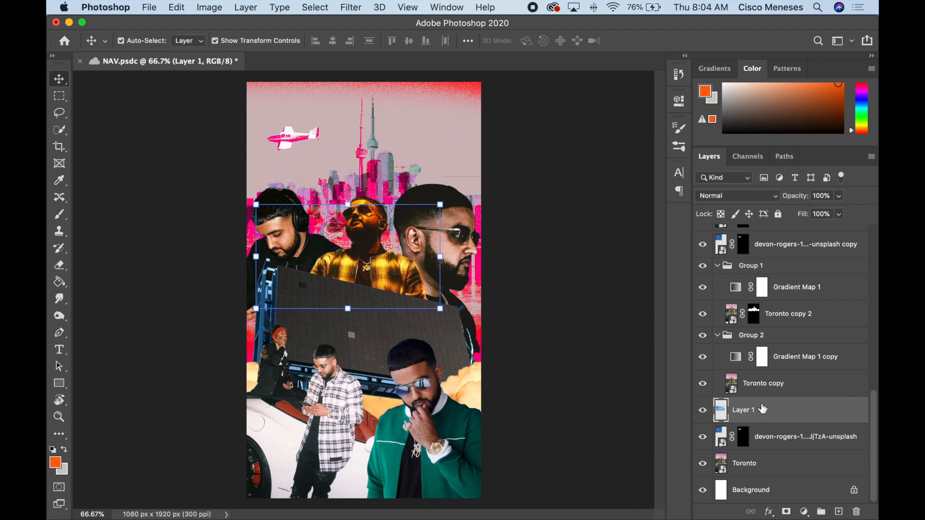
{"action": "left_click_drag", "start_coordinate": [762, 409], "coordinate": [791, 437]}
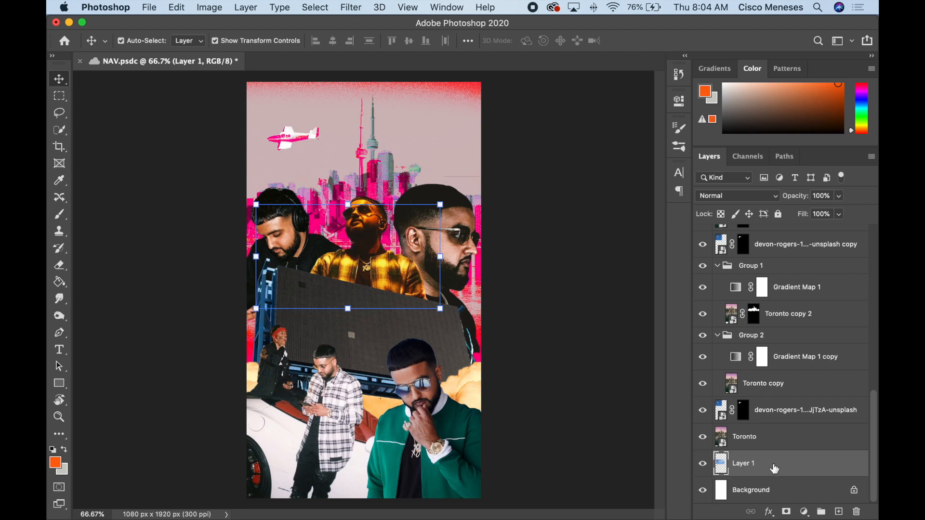
{"action": "left_click_drag", "start_coordinate": [774, 468], "coordinate": [771, 436]}
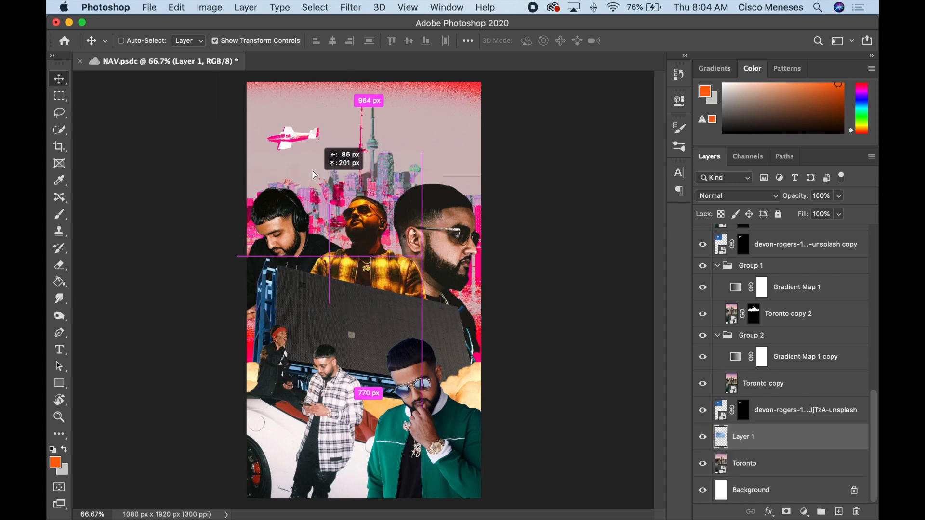
{"action": "left_click_drag", "start_coordinate": [314, 174], "coordinate": [314, 118]}
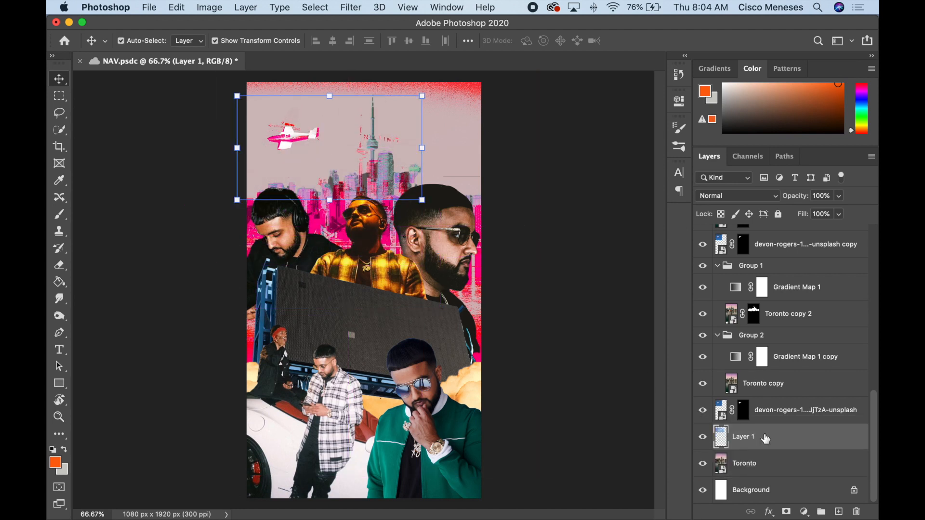
- Duplicate the banner picture layer directly above Group 1 and delete the original Layer 1
{"action": "left_click_drag", "start_coordinate": [765, 438], "coordinate": [763, 257]}
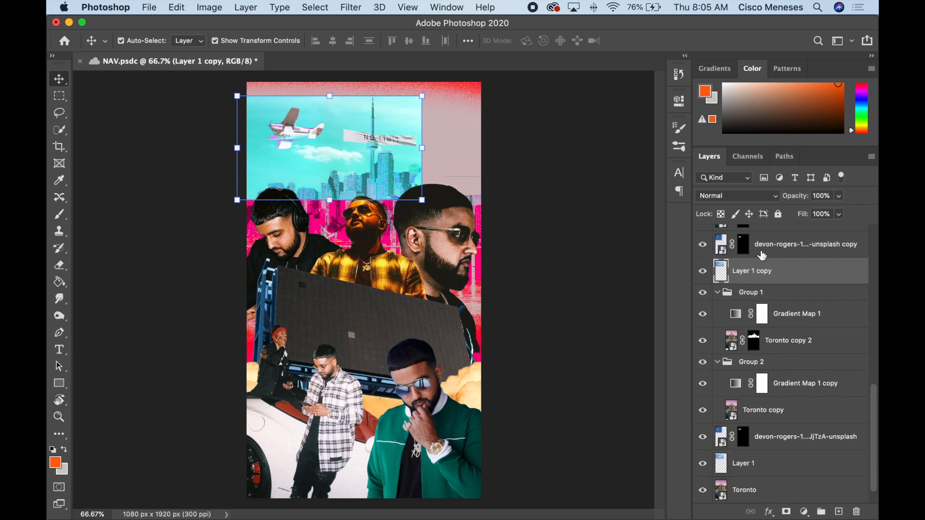
{"action": "left_click", "coordinate": [763, 246]}
{"action": "left_click", "coordinate": [765, 270]}
{"action": "left_click", "coordinate": [736, 196]}
{"action": "left_click", "coordinate": [570, 180]}
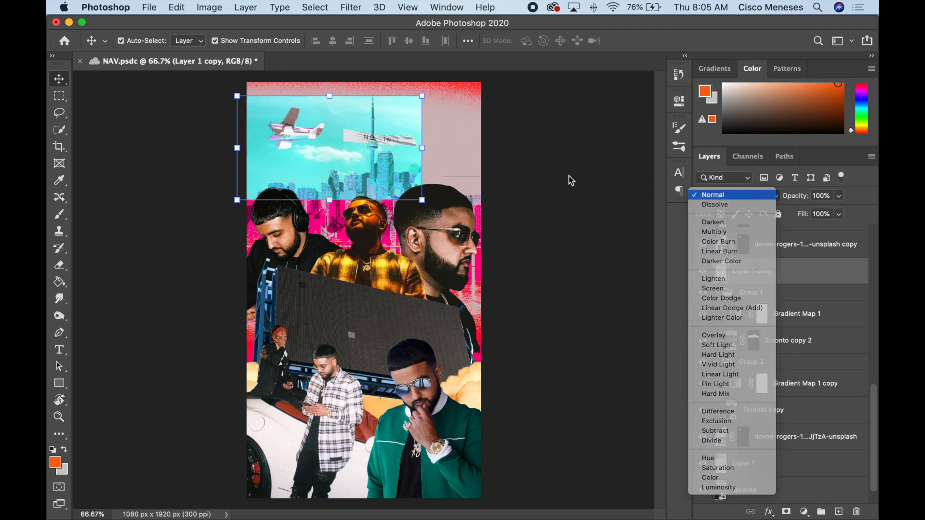
{"action": "left_click", "coordinate": [789, 472]}
{"action": "key", "text": "Delete"}
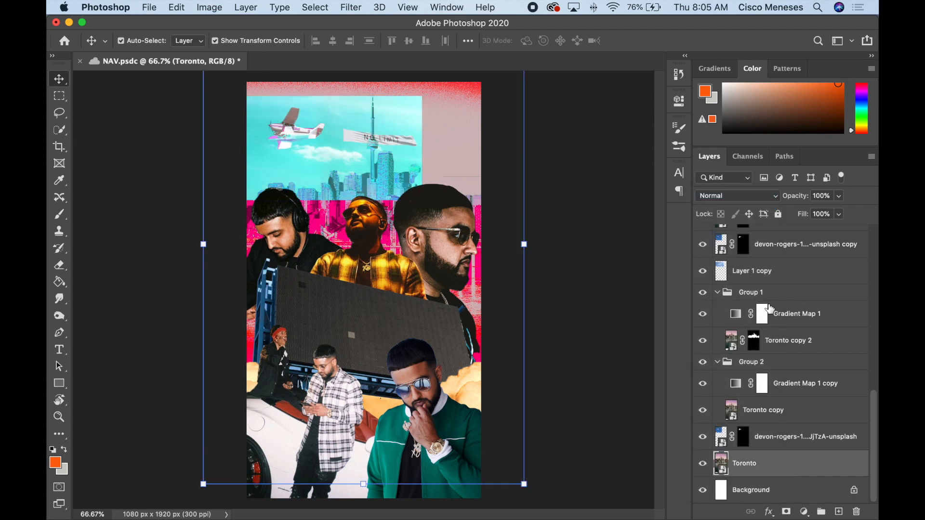
- Select the plane and banner on Layer 1 copy with Select Subject and hide the earlier plane's duplicate layer
{"action": "left_click", "coordinate": [770, 274]}
{"action": "left_click_drag", "start_coordinate": [354, 169], "coordinate": [364, 174]}
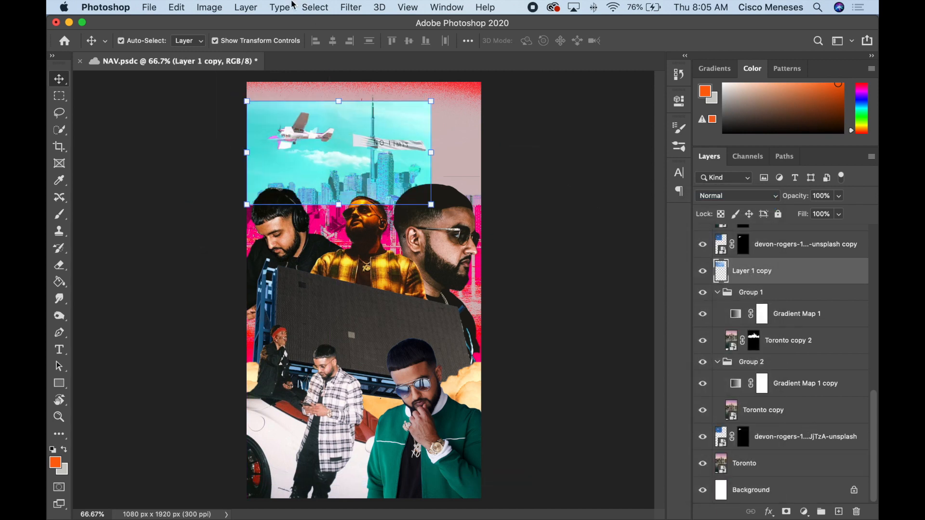
{"action": "left_click", "coordinate": [315, 7]}
{"action": "left_click", "coordinate": [336, 164]}
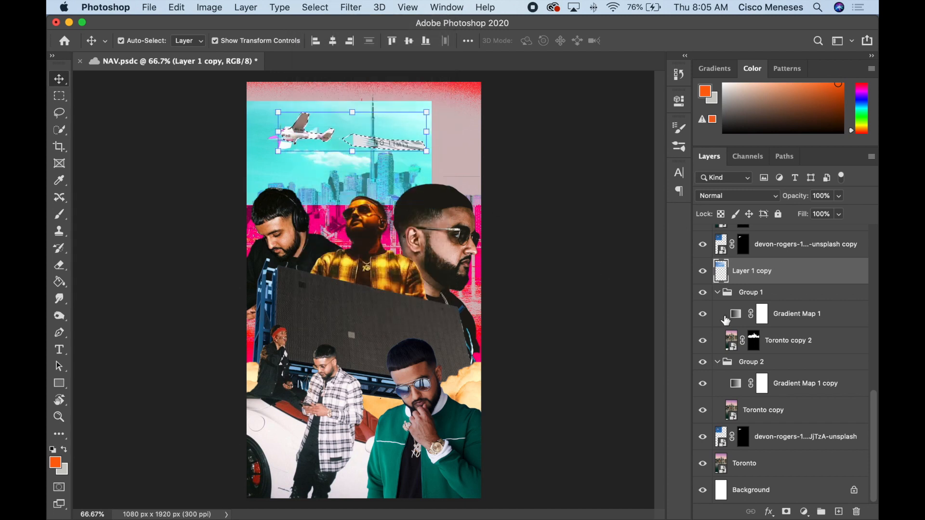
{"action": "left_click", "coordinate": [703, 245]}
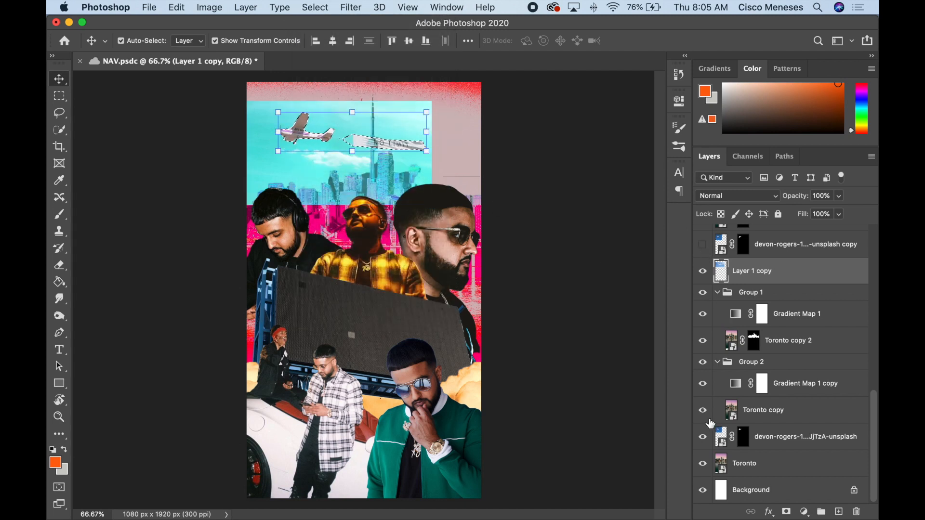
{"action": "left_click", "coordinate": [791, 513]}
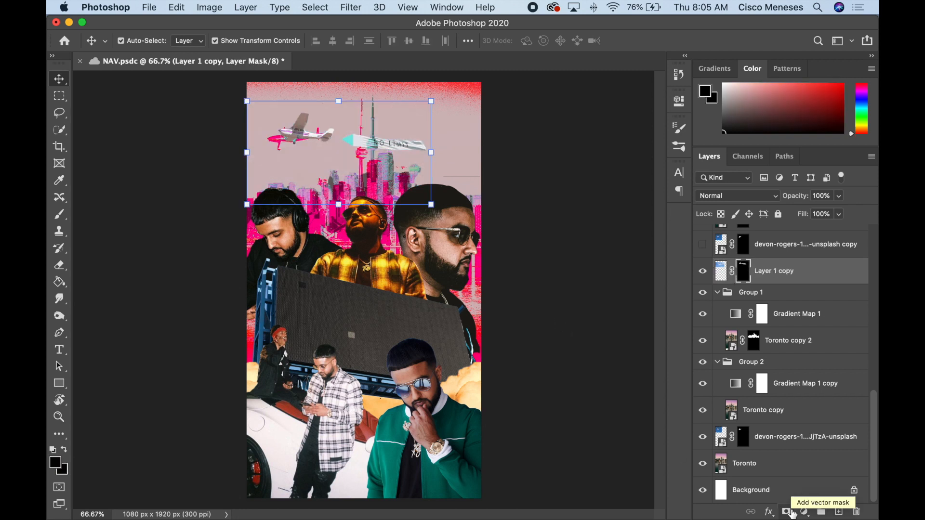
{"action": "key", "text": "super+z"}
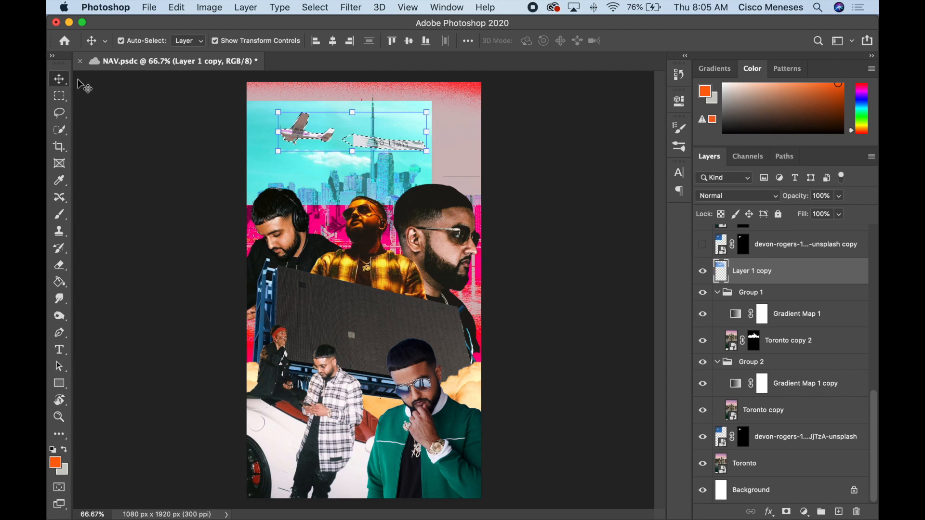
- Refine the banner's selection with the Quick Selection tool, adding the area around the tower and subtracting the sky between the tow lines
{"action": "key", "text": "w"}
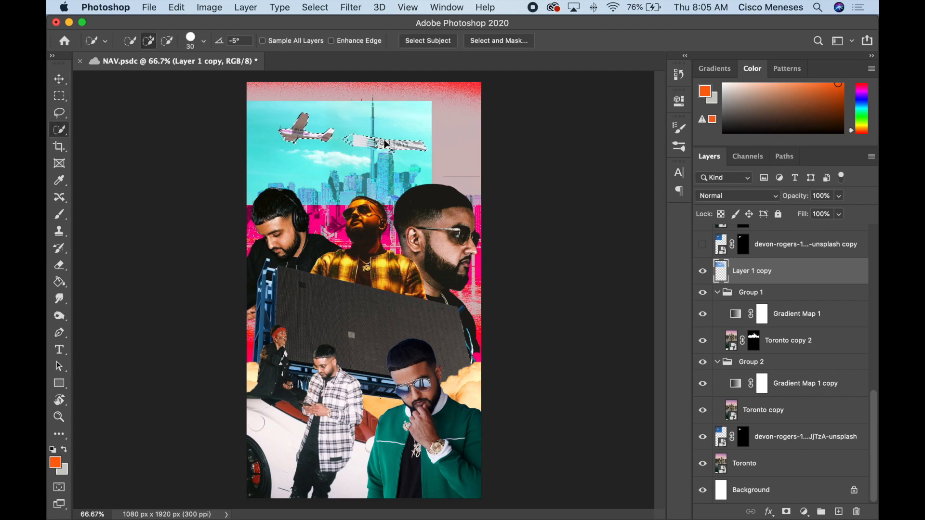
{"action": "key", "text": "super+equal"}
{"action": "key", "text": "super+equal"}
{"action": "key", "text": "super+equal"}
{"action": "key", "text": "super+equal"}
{"action": "scroll", "coordinate": [385, 143], "scroll_direction": "up", "scroll_amount": 10}
{"action": "scroll", "coordinate": [385, 142], "scroll_direction": "down", "scroll_amount": 5}
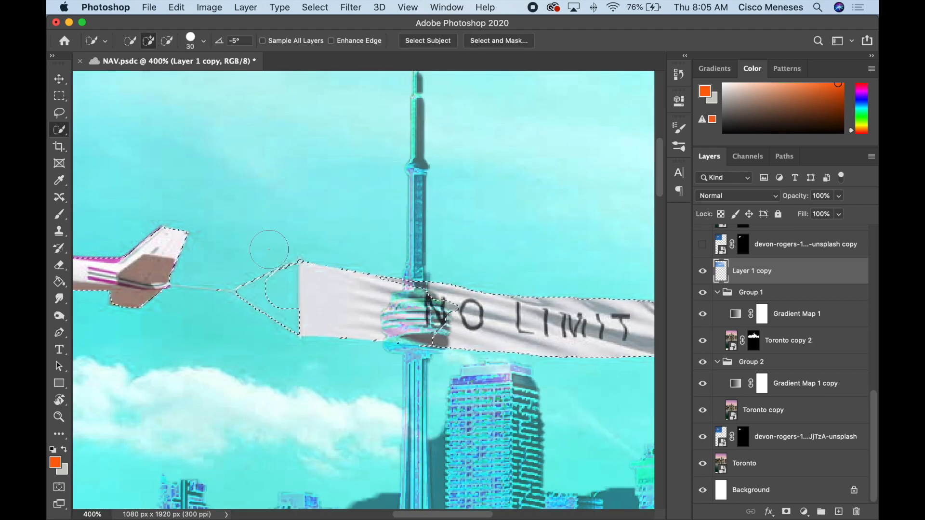
{"action": "key", "text": "bracketleft"}
{"action": "key", "text": "bracketleft"}
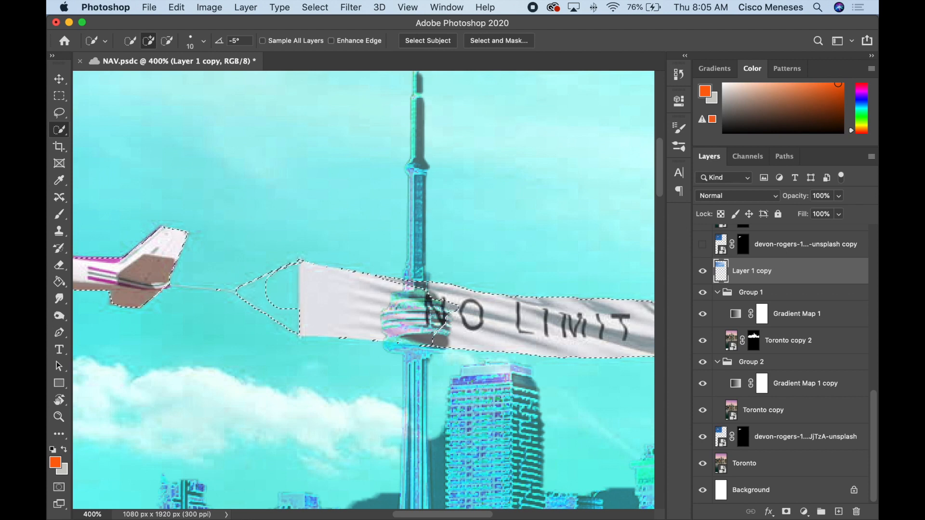
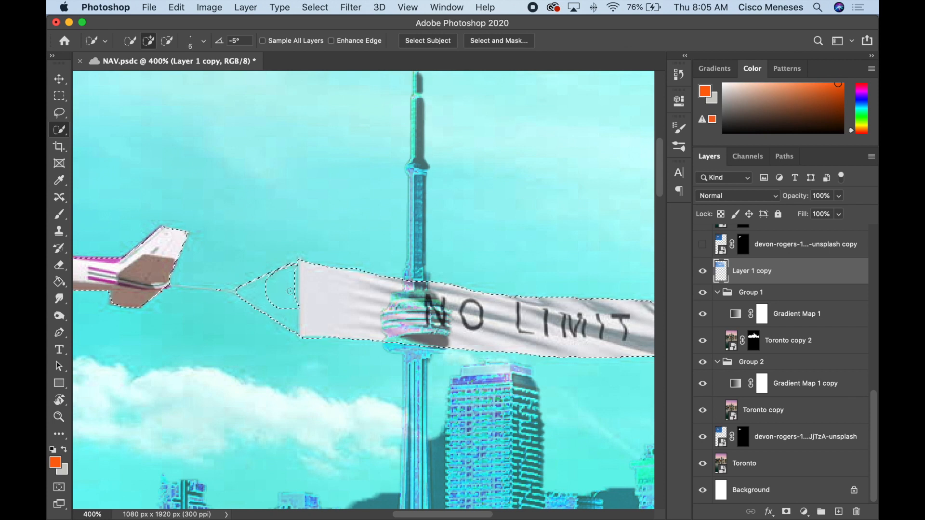
{"action": "key", "text": "alt"}
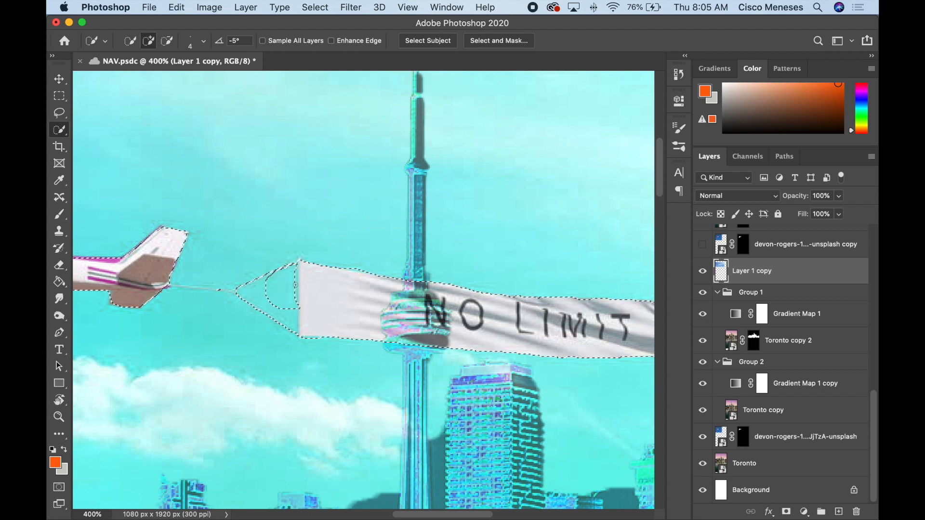
{"action": "left_click", "coordinate": [272, 286], "text": "alt"}
- Subtract the leftover sky inside the banner's triangular tow lines from the selection with the Lasso tool
{"action": "key", "text": "l"}
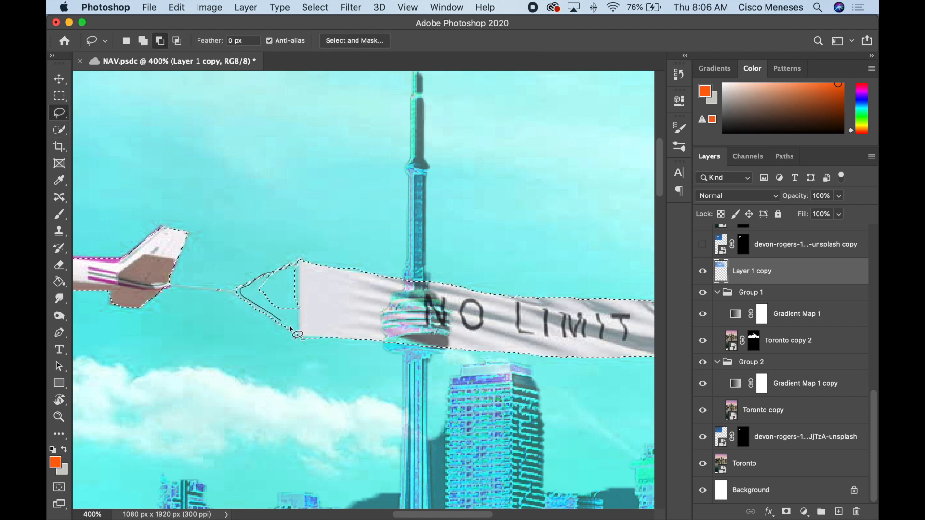
{"action": "left_click_drag", "start_coordinate": [295, 270], "coordinate": [296, 264]}
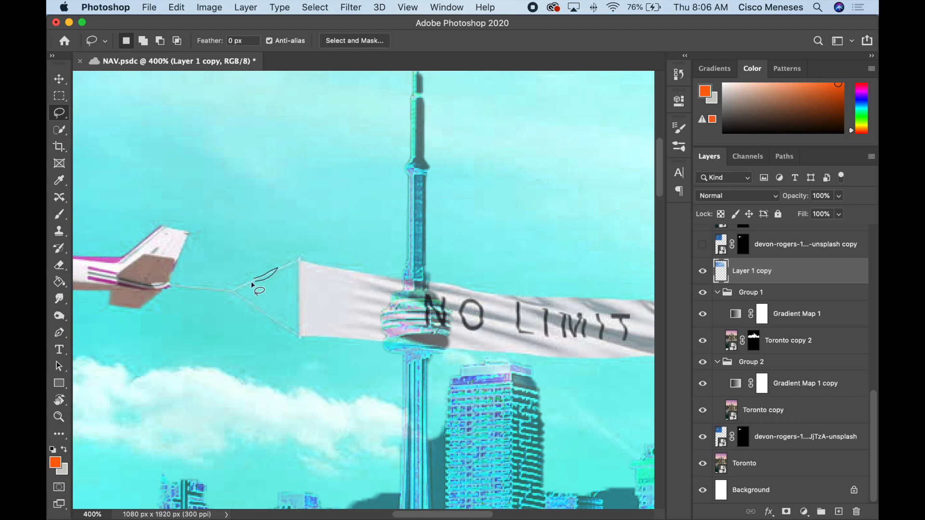
{"action": "mouse_move", "coordinate": [255, 278]}
{"action": "left_mouse_down"}
{"action": "mouse_move", "coordinate": [280, 270]}
{"action": "mouse_move", "coordinate": [253, 283]}
{"action": "mouse_move", "coordinate": [282, 273]}
{"action": "mouse_move", "coordinate": [269, 289]}
{"action": "left_mouse_up"}
{"action": "key", "text": "alt"}
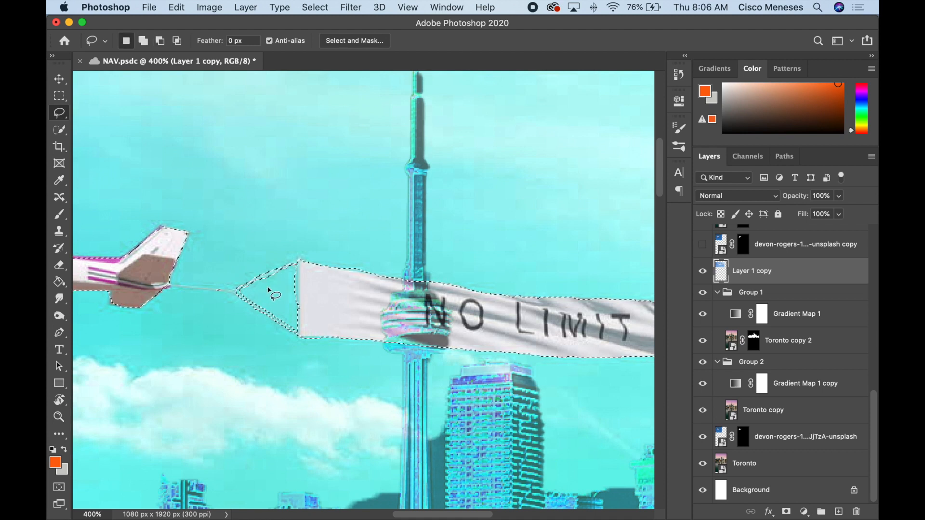
- Add the tow rope between the plane's tail and the banner to the selection with the Lasso tool
{"action": "key", "text": "shift"}
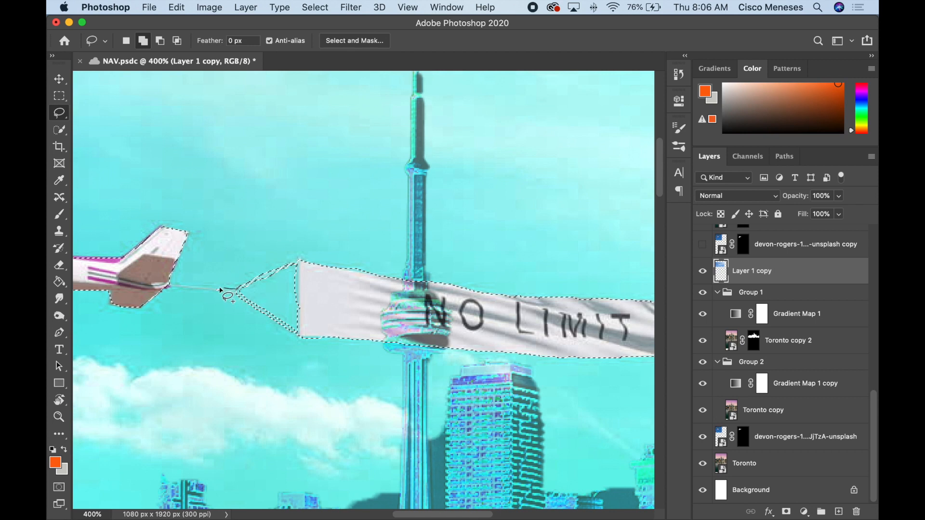
{"action": "mouse_move", "coordinate": [190, 291]}
{"action": "left_mouse_down"}
{"action": "mouse_move", "coordinate": [234, 294]}
{"action": "mouse_move", "coordinate": [202, 294]}
{"action": "left_mouse_up"}
{"action": "key", "text": "alt"}
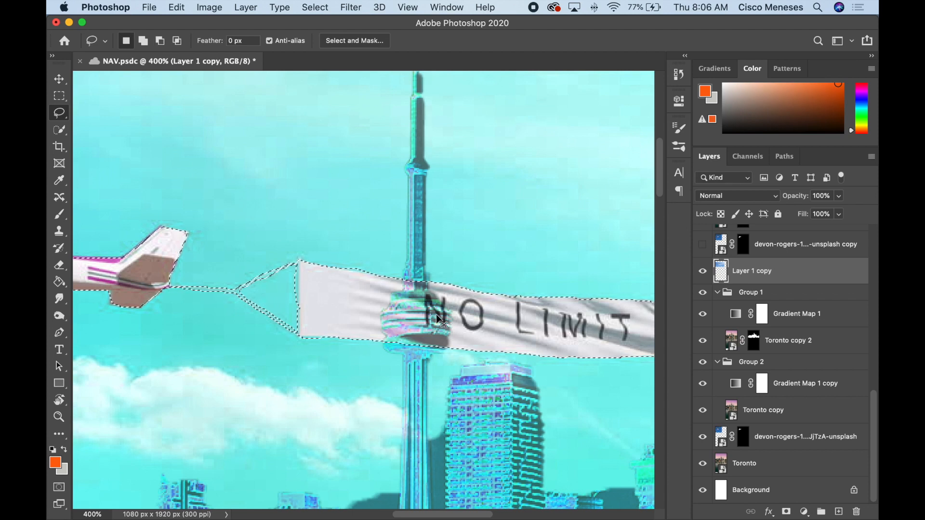
- Mask Layer 1 copy to the selected plane, tow rope and banner
{"action": "key", "text": "super+minus"}
{"action": "key", "text": "super+minus"}
{"action": "key", "text": "alt"}
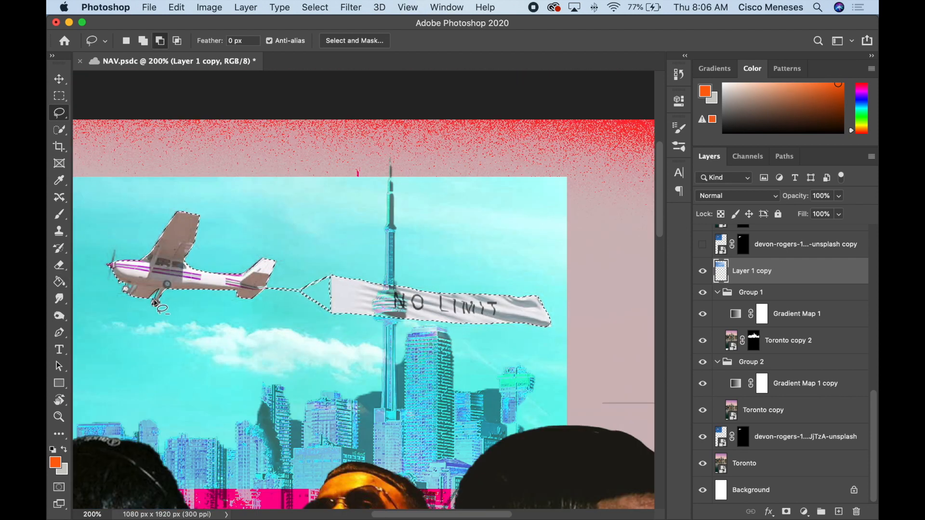
{"action": "left_click", "coordinate": [786, 511]}
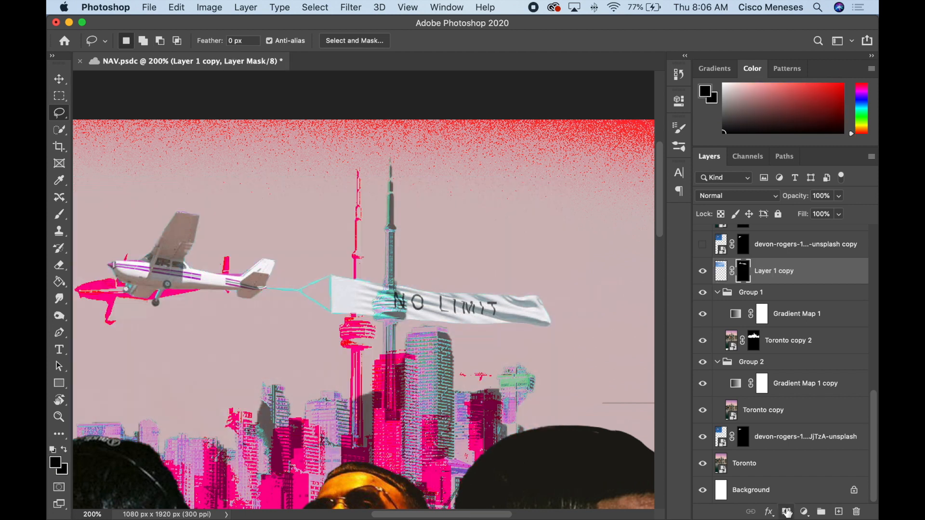
- Set the blend mode of Layer 1 copy to Screen
{"action": "key", "text": "v"}
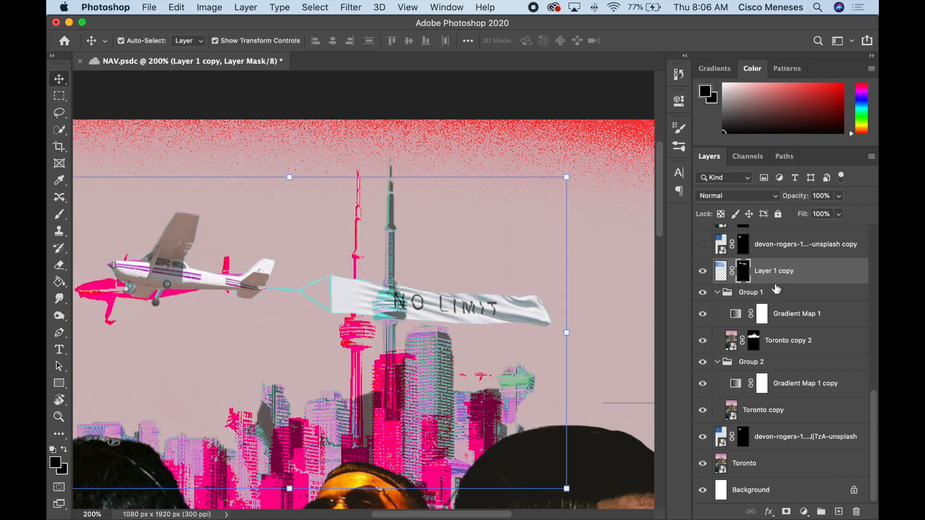
{"action": "key", "text": "super+minus"}
{"action": "left_click", "coordinate": [737, 195]}
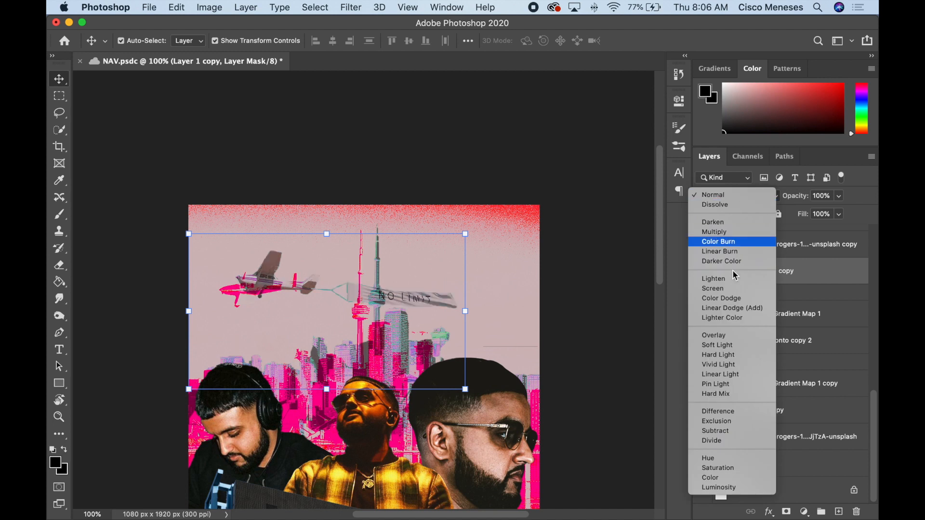
{"action": "left_click", "coordinate": [730, 289]}
- Duplicate Layer 1 copy directly above the Toronto layer and set the duplicate's blend mode to Normal
{"action": "left_click_drag", "start_coordinate": [788, 274], "coordinate": [781, 449]}
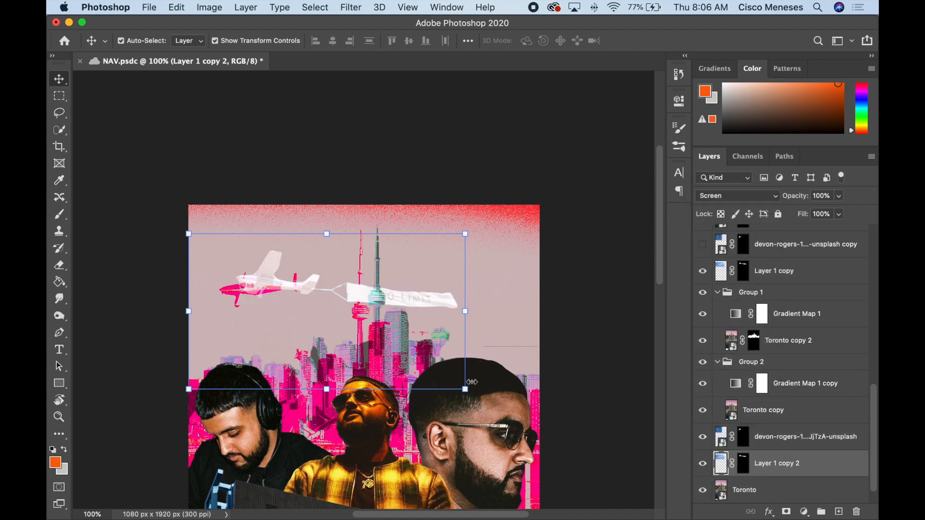
{"action": "left_click", "coordinate": [755, 444]}
{"action": "left_click", "coordinate": [776, 464]}
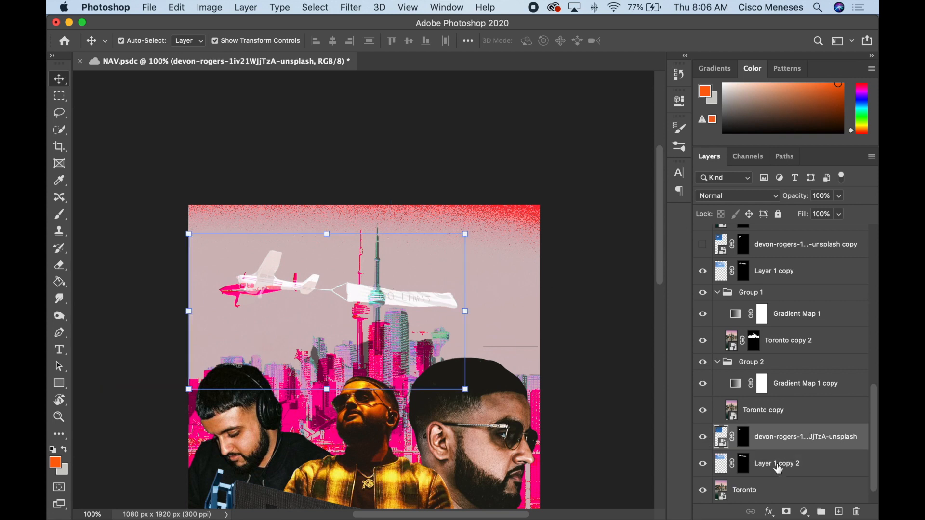
{"action": "scroll", "coordinate": [773, 465], "scroll_direction": "down", "scroll_amount": 1}
{"action": "left_click", "coordinate": [704, 415]}
{"action": "left_click", "coordinate": [703, 412]}
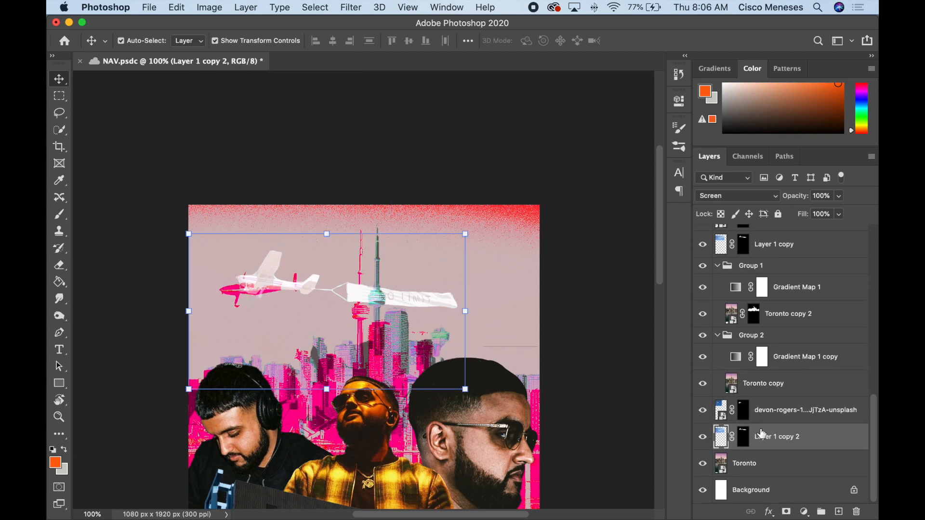
{"action": "left_click", "coordinate": [737, 195]}
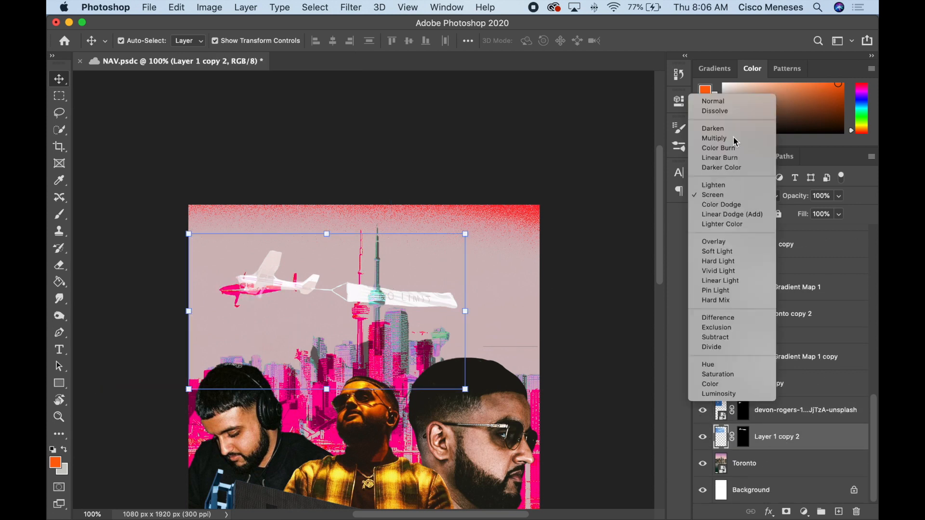
{"action": "left_click", "coordinate": [734, 102]}
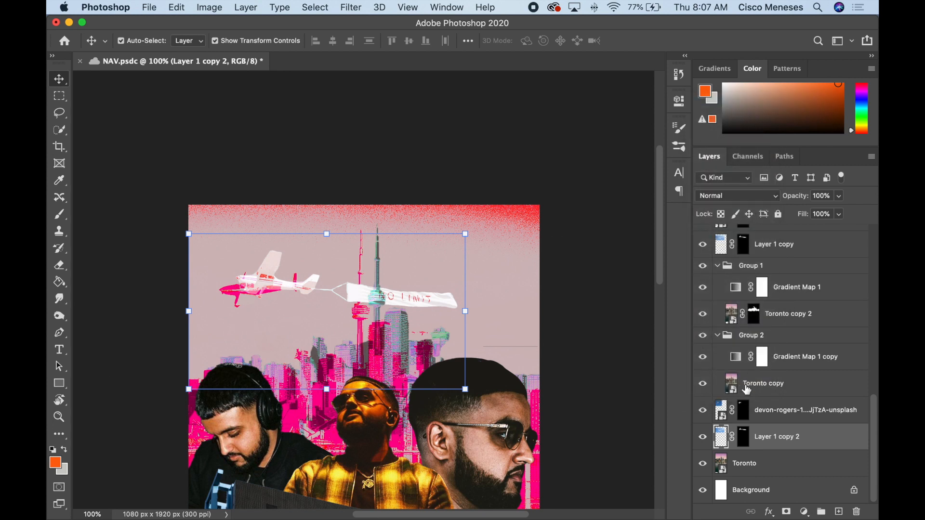
- Hide the earlier plane's original layer, erase the plane on Layer 1 copy 2, and delete that duplicate layer
{"action": "left_click", "coordinate": [703, 412]}
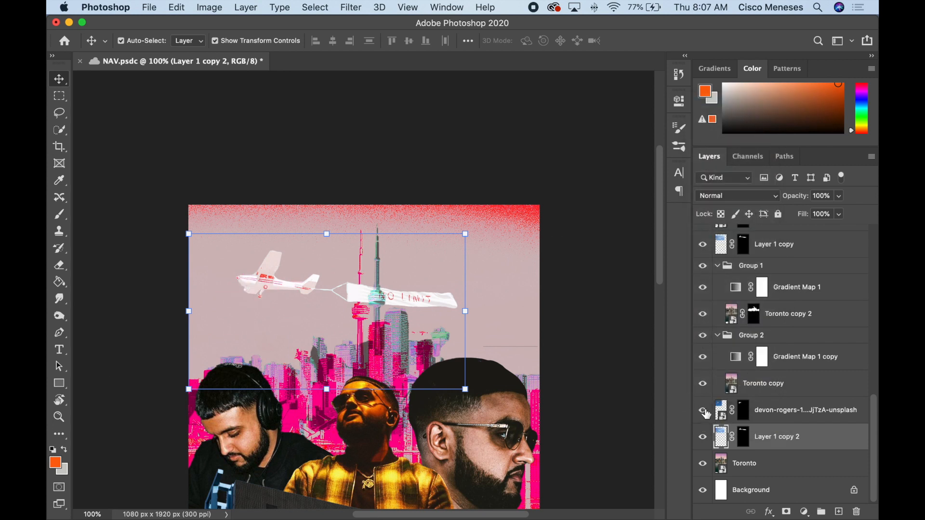
{"action": "left_click", "coordinate": [703, 411]}
{"action": "left_click", "coordinate": [703, 412]}
{"action": "key", "text": "e"}
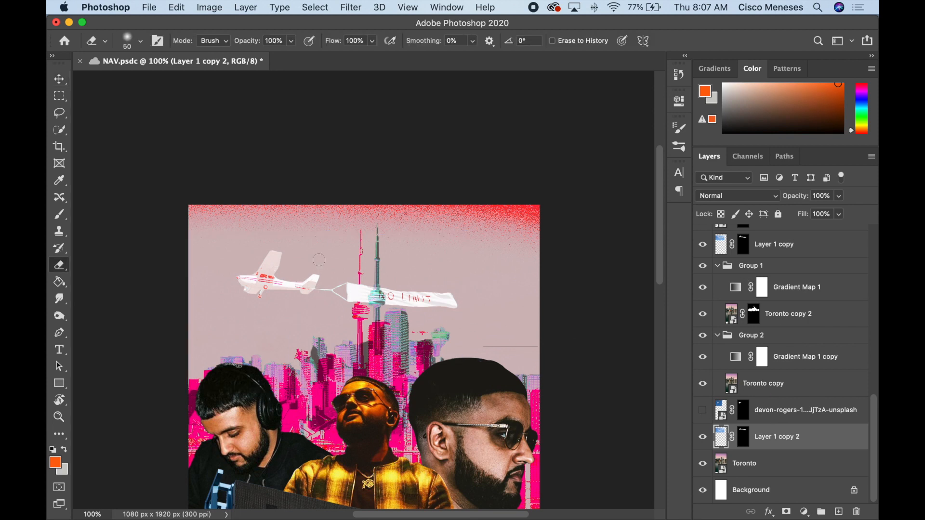
{"action": "mouse_move", "coordinate": [294, 284]}
{"action": "left_mouse_down"}
{"action": "mouse_move", "coordinate": [218, 306]}
{"action": "mouse_move", "coordinate": [264, 274]}
{"action": "left_mouse_up"}
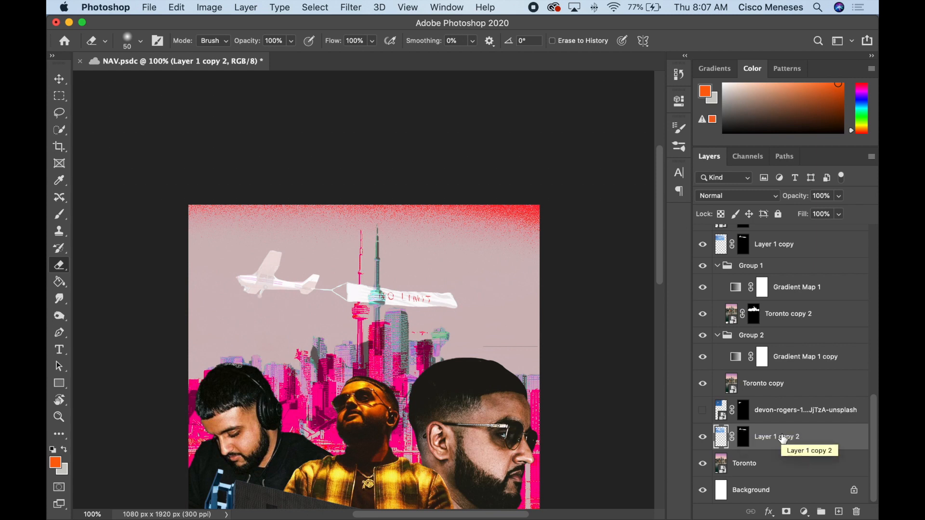
{"action": "key", "text": "Delete"}
- Erase the plane from Layer 1 copy, leaving the banner, and show both of the earlier plane's layers
{"action": "left_click", "coordinate": [774, 281]}
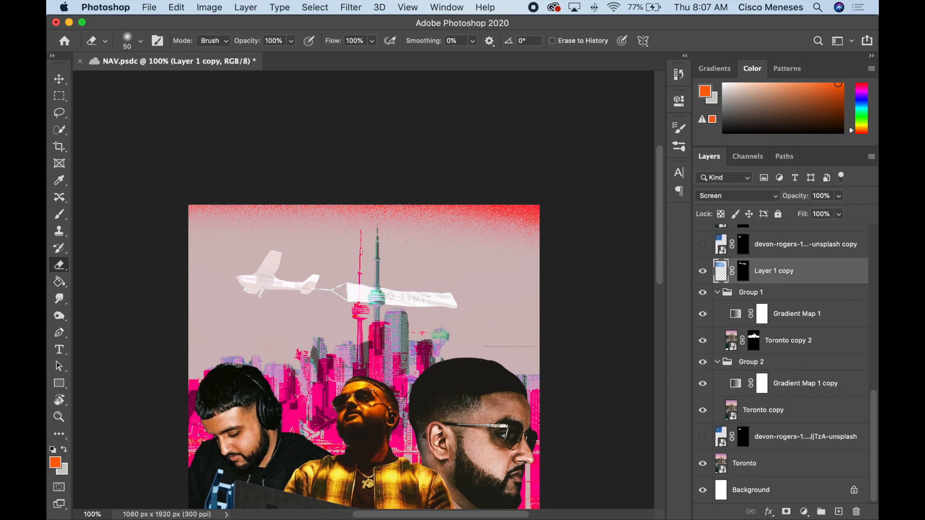
{"action": "mouse_move", "coordinate": [311, 282]}
{"action": "left_mouse_down"}
{"action": "mouse_move", "coordinate": [305, 302]}
{"action": "mouse_move", "coordinate": [320, 263]}
{"action": "mouse_move", "coordinate": [260, 282]}
{"action": "mouse_move", "coordinate": [266, 264]}
{"action": "mouse_move", "coordinate": [240, 273]}
{"action": "mouse_move", "coordinate": [262, 296]}
{"action": "mouse_move", "coordinate": [307, 274]}
{"action": "left_mouse_up"}
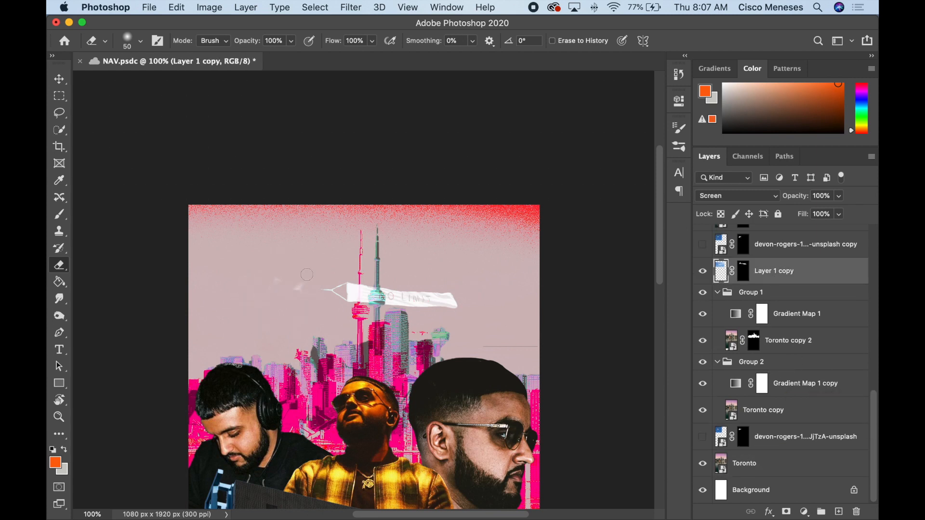
{"action": "left_click", "coordinate": [702, 244]}
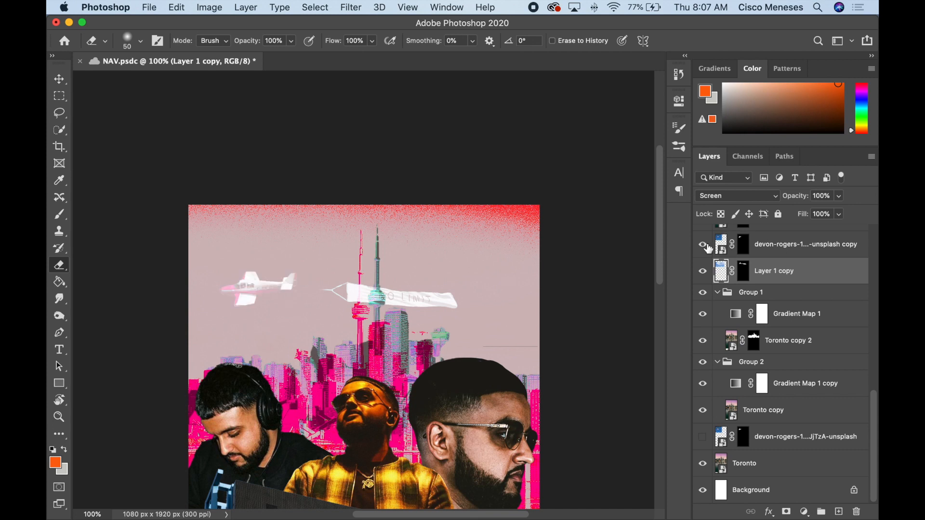
{"action": "left_click", "coordinate": [702, 437]}
- Enlarge the banner slightly and place it behind the earlier plane so its tow rope meets the tail
{"action": "key", "text": "v"}
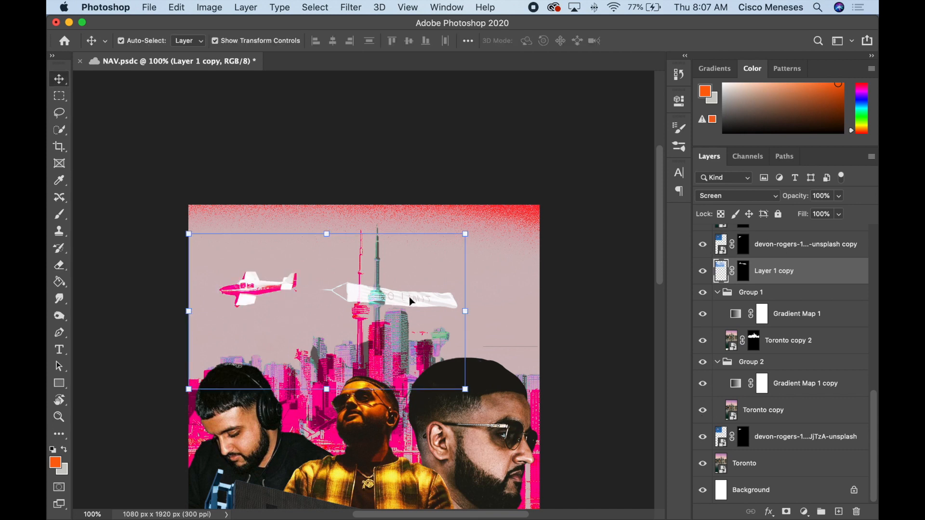
{"action": "mouse_move", "coordinate": [410, 301]}
{"action": "left_mouse_down"}
{"action": "mouse_move", "coordinate": [382, 297]}
{"action": "mouse_move", "coordinate": [472, 304]}
{"action": "mouse_move", "coordinate": [451, 304]}
{"action": "left_mouse_up"}
{"action": "key", "text": "super+z"}
{"action": "left_click_drag", "start_coordinate": [330, 288], "coordinate": [357, 295]}
{"action": "key", "text": "Return"}
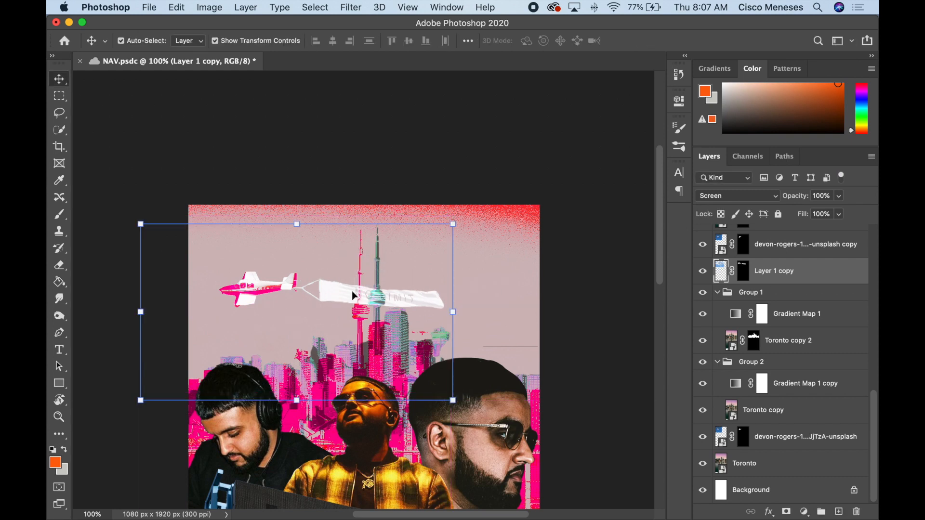
{"action": "key", "text": "Up"}
{"action": "key", "text": "Up"}
{"action": "key", "text": "Up"}
{"action": "key", "text": "Up"}
{"action": "key", "text": "Up"}
{"action": "key", "text": "Up"}
{"action": "key", "text": "Up"}
{"action": "key", "text": "Up"}
{"action": "key", "text": "Up"}
{"action": "key", "text": "Up"}
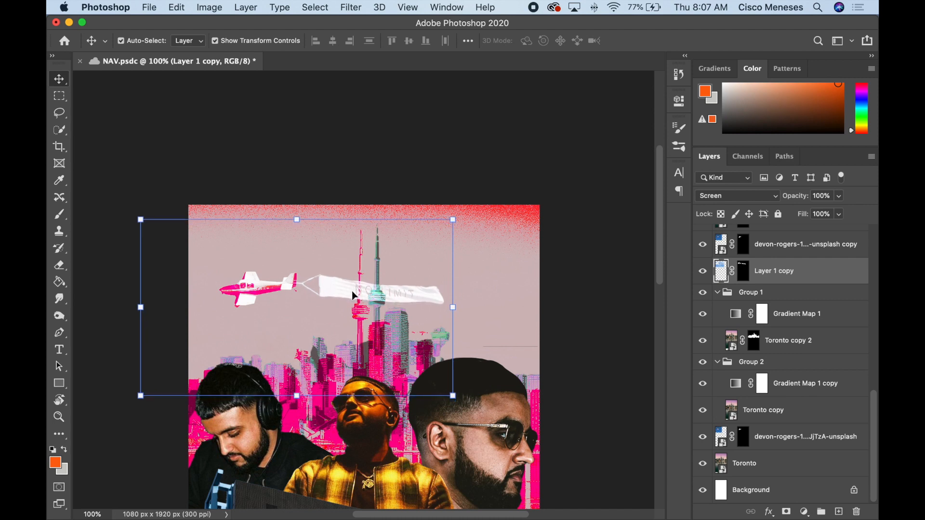
- Remove the word NO from the banner on Layer 1 copy with the Clone Stamp tool, using a smaller brush
{"action": "left_click", "coordinate": [578, 316]}
{"action": "left_click", "coordinate": [406, 296]}
{"action": "key", "text": "super+equal"}
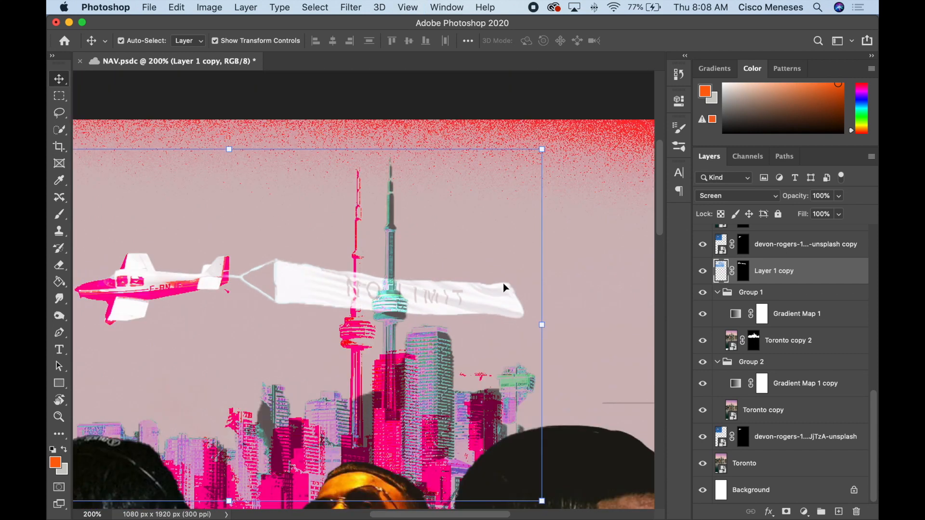
{"action": "left_click", "coordinate": [474, 308]}
{"action": "left_click", "coordinate": [474, 306]}
{"action": "left_click", "coordinate": [55, 234]}
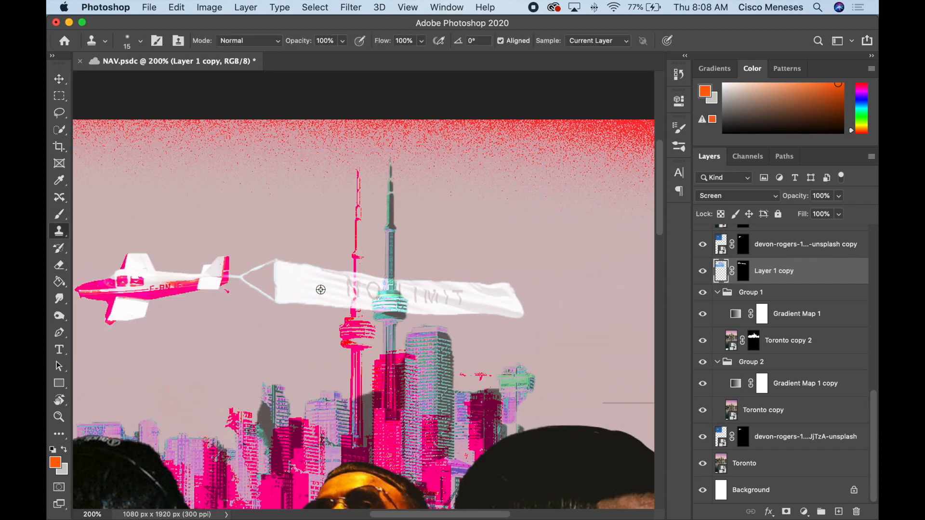
{"action": "key", "text": "bracketleft"}
{"action": "key", "text": "bracketleft"}
{"action": "left_click", "coordinate": [336, 289], "text": "alt"}
{"action": "mouse_move", "coordinate": [359, 290]}
{"action": "left_mouse_down"}
{"action": "mouse_move", "coordinate": [407, 297]}
{"action": "mouse_move", "coordinate": [375, 296]}
{"action": "left_mouse_up"}
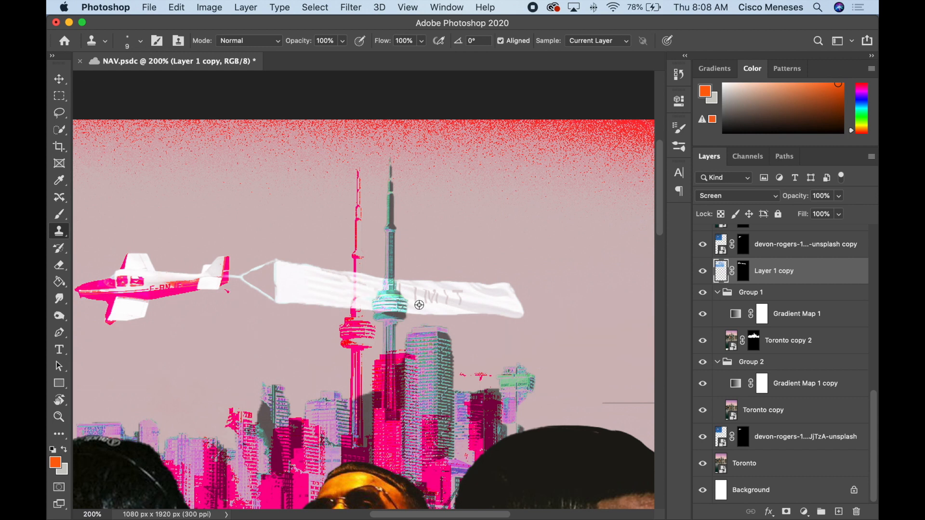
- Remove the word LIMIT from the banner with the Clone Stamp tool, sampling the blank cloth
{"action": "mouse_move", "coordinate": [489, 295]}
{"action": "left_mouse_down"}
{"action": "mouse_move", "coordinate": [454, 289]}
{"action": "mouse_move", "coordinate": [464, 300]}
{"action": "left_mouse_up"}
{"action": "mouse_move", "coordinate": [433, 289]}
{"action": "left_mouse_down"}
{"action": "mouse_move", "coordinate": [438, 300]}
{"action": "mouse_move", "coordinate": [426, 299]}
{"action": "left_mouse_up"}
{"action": "left_click_drag", "start_coordinate": [414, 287], "coordinate": [415, 299]}
{"action": "key", "text": "super+z"}
{"action": "key", "text": "v"}
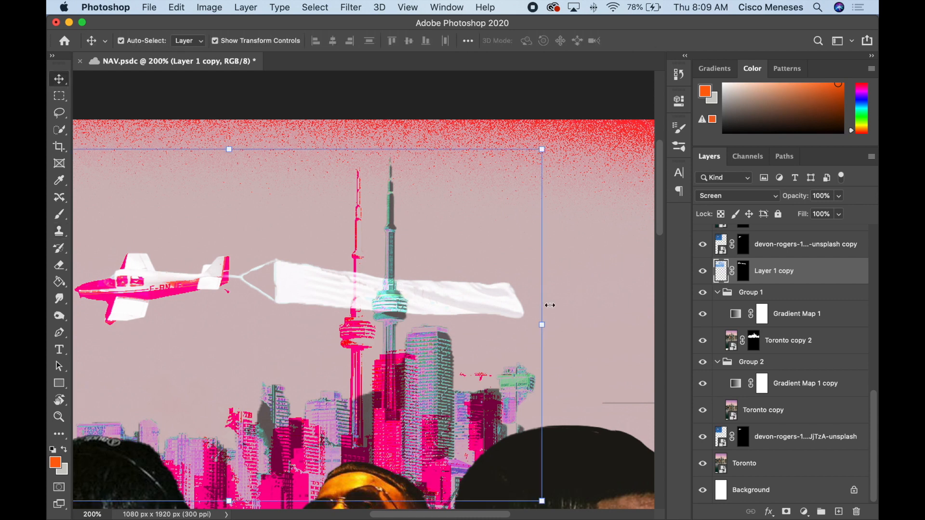
- Set the blend mode of the banner's layer, Layer 1 copy, to Normal
{"action": "key", "text": "super+0"}
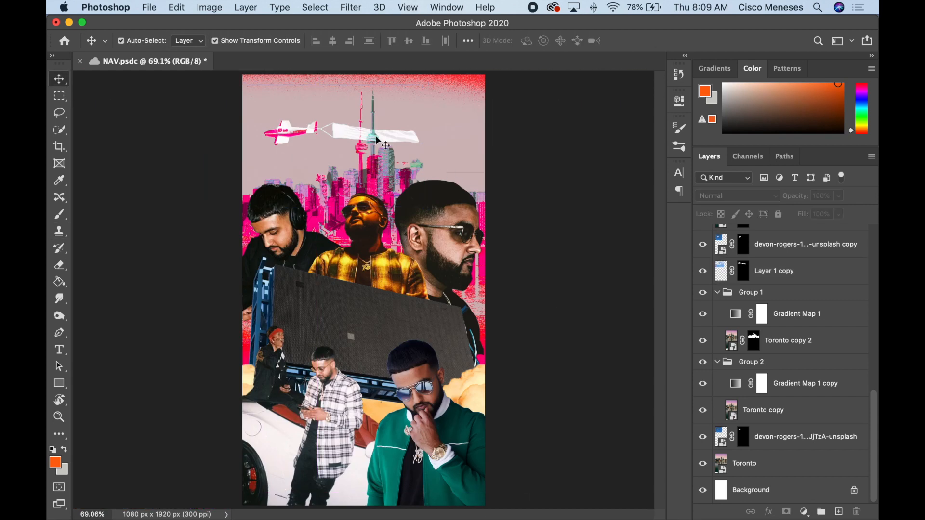
{"action": "left_click", "coordinate": [383, 143]}
{"action": "left_click", "coordinate": [779, 318]}
{"action": "left_click", "coordinate": [738, 195]}
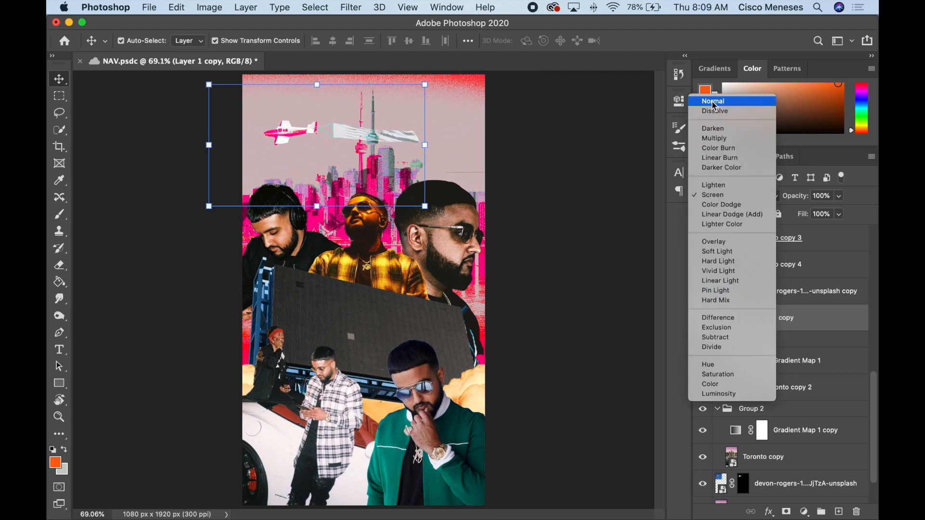
{"action": "left_click", "coordinate": [713, 102]}
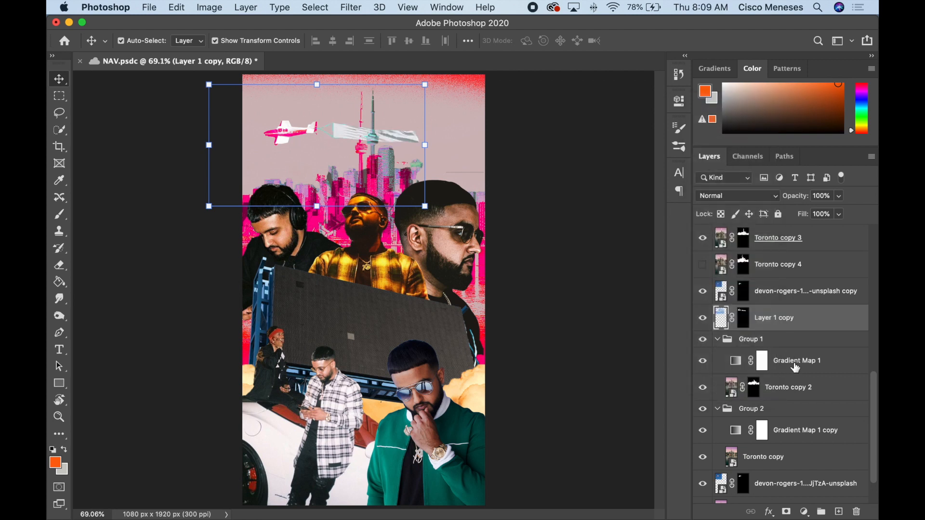
- Add a Hue/Saturation adjustment clipped to the banner's Layer 1 copy, with Hue +170 and Saturation +17
{"action": "left_click", "coordinate": [804, 514]}
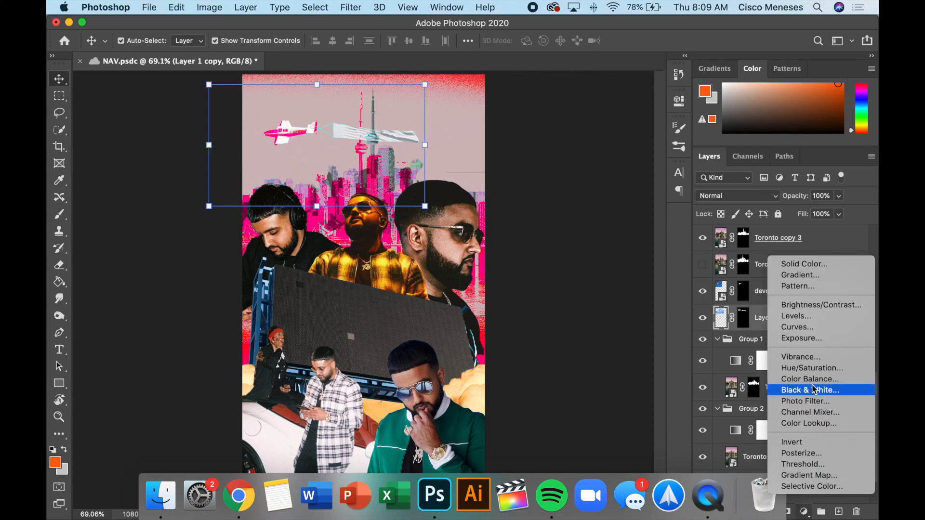
{"action": "left_click", "coordinate": [811, 368]}
{"action": "left_click", "coordinate": [566, 238]}
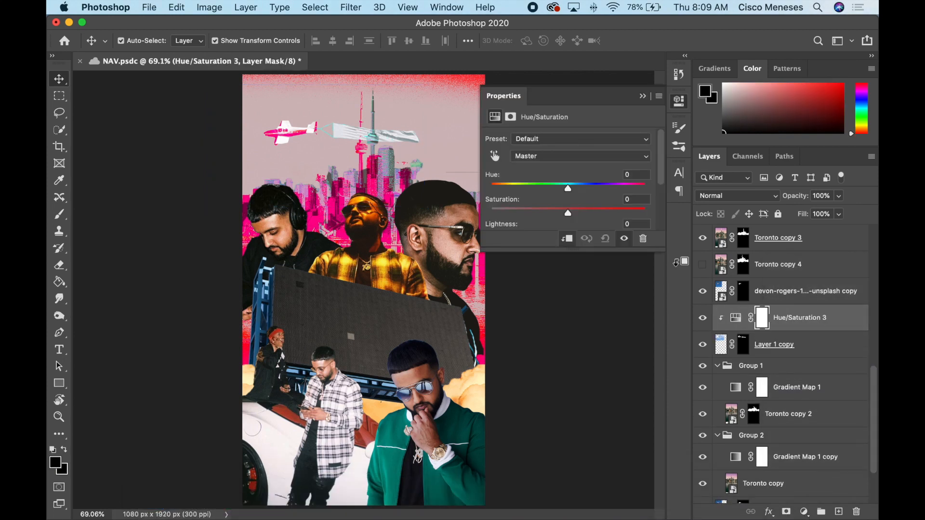
{"action": "left_click_drag", "start_coordinate": [569, 210], "coordinate": [643, 186]}
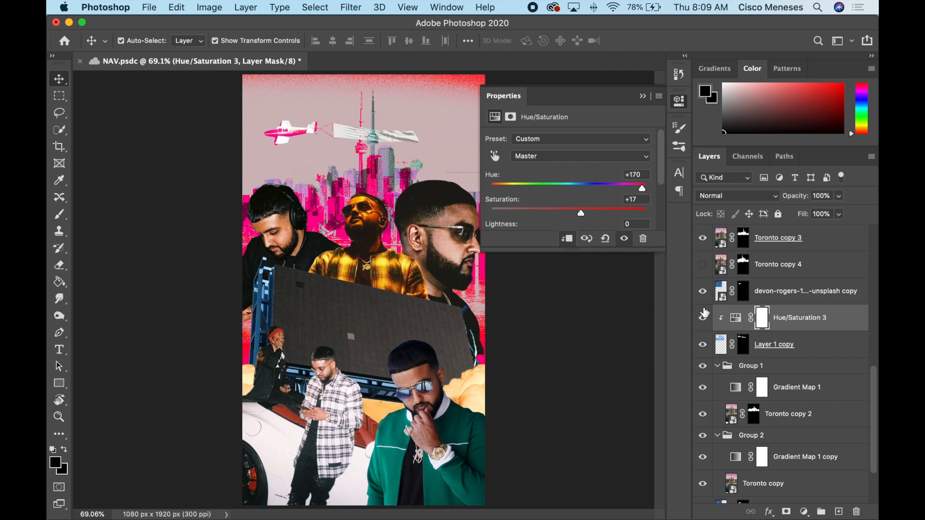
{"action": "left_click", "coordinate": [642, 96]}
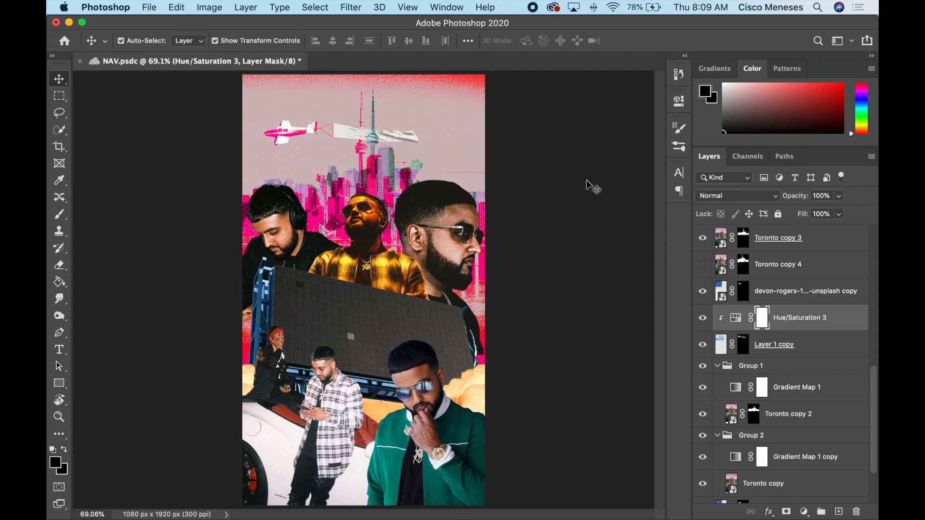
- Try to move the banner layer, its Hue/Saturation 3 adjustment and the plane copy layer above Toronto copy 3
{"action": "key", "text": "super+equal"}
{"action": "key", "text": "super+equal"}
{"action": "scroll", "coordinate": [559, 155], "scroll_direction": "up", "scroll_amount": 10}
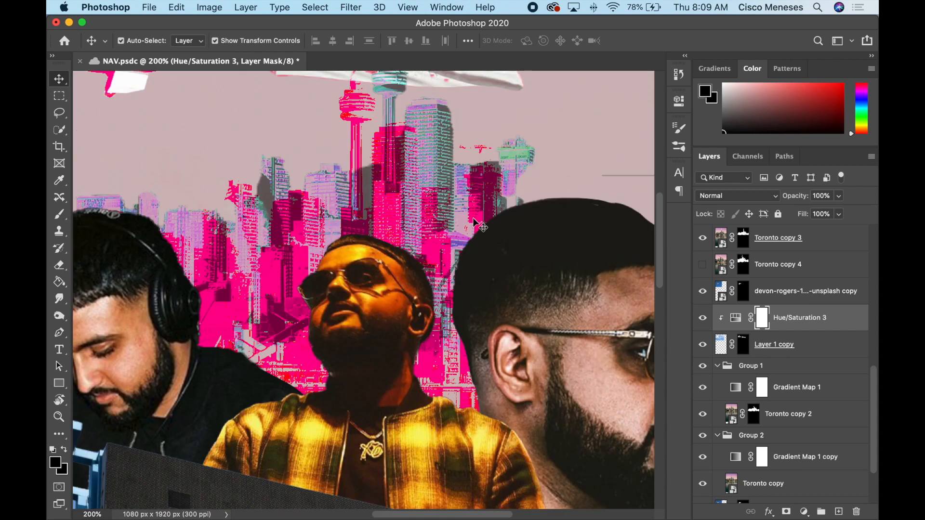
{"action": "left_click", "coordinate": [441, 265]}
{"action": "left_click", "coordinate": [392, 183]}
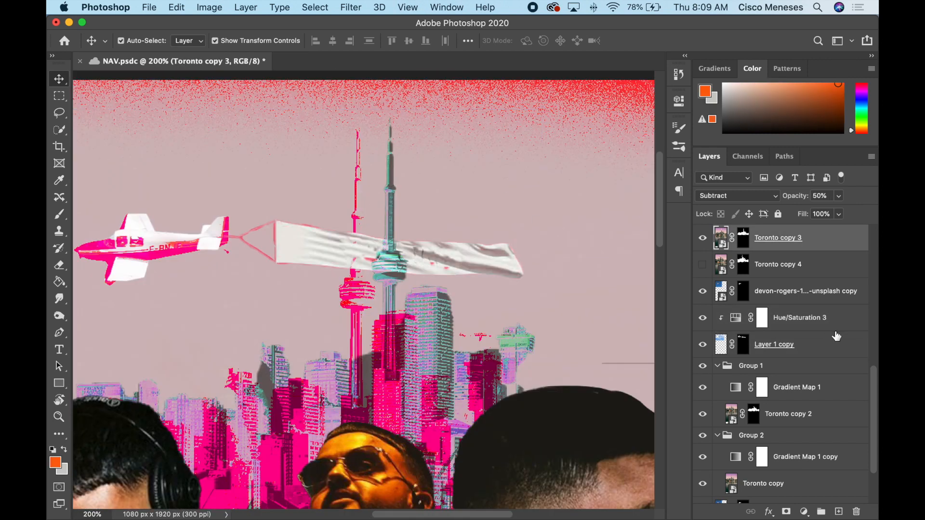
{"action": "left_click", "coordinate": [795, 344]}
{"action": "left_click", "coordinate": [814, 318], "text": "shift"}
{"action": "scroll", "coordinate": [814, 335], "scroll_direction": "up", "scroll_amount": 3}
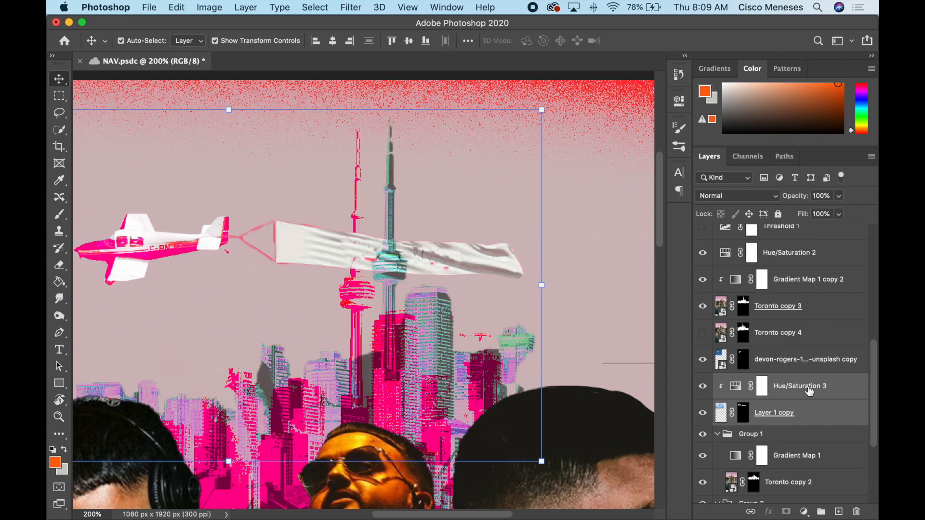
{"action": "left_click", "coordinate": [809, 358], "text": "shift"}
{"action": "left_click_drag", "start_coordinate": [809, 358], "coordinate": [783, 307]}
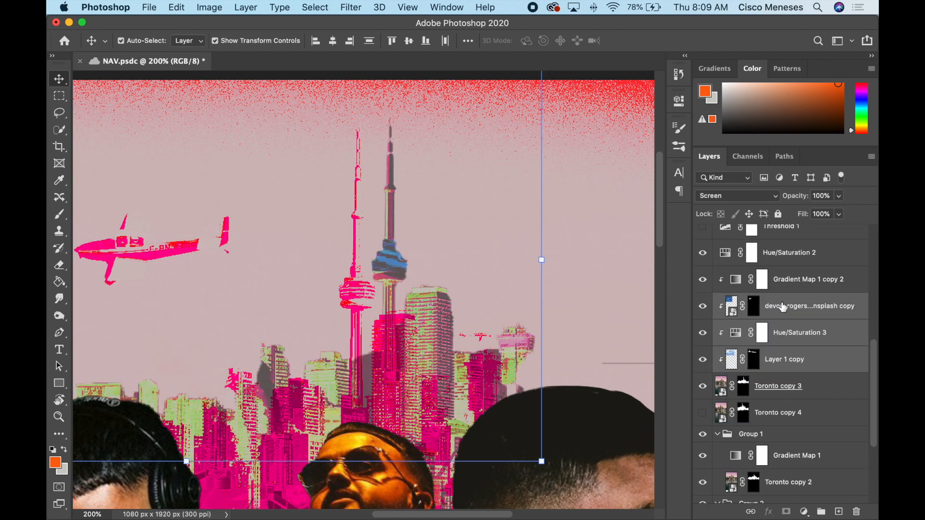
{"action": "key", "text": "ctrl+z"}
- Move Layer 1 copy and its Hue/Saturation 3 adjustment above Gradient Map 1 copy 2, leaving the plane layer in place
{"action": "left_click", "coordinate": [816, 414]}
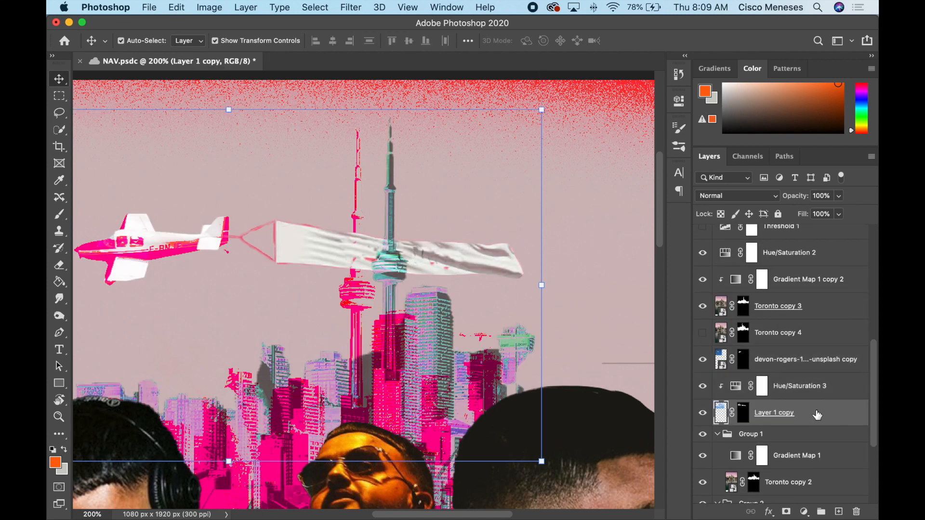
{"action": "left_click", "coordinate": [804, 391]}
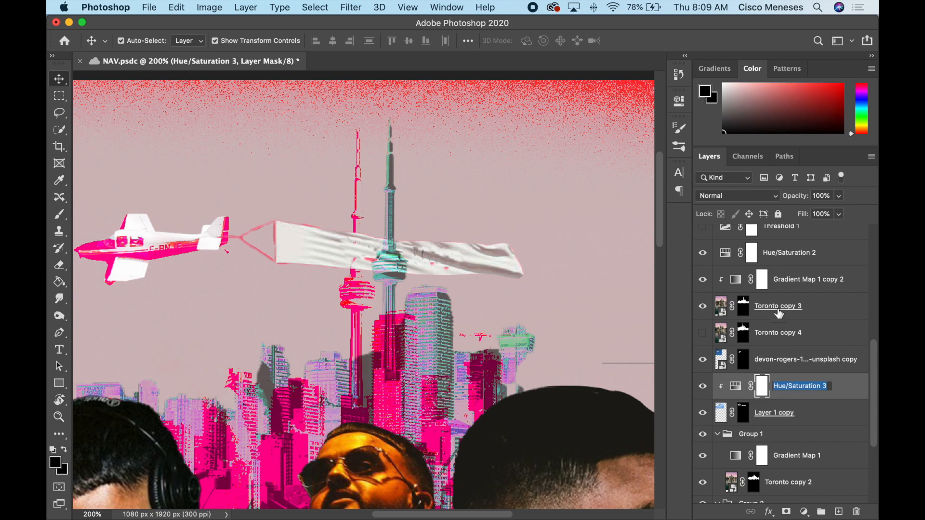
{"action": "left_click", "coordinate": [819, 424]}
{"action": "left_click", "coordinate": [836, 392], "text": "shift"}
{"action": "left_click_drag", "start_coordinate": [836, 392], "coordinate": [819, 261]}
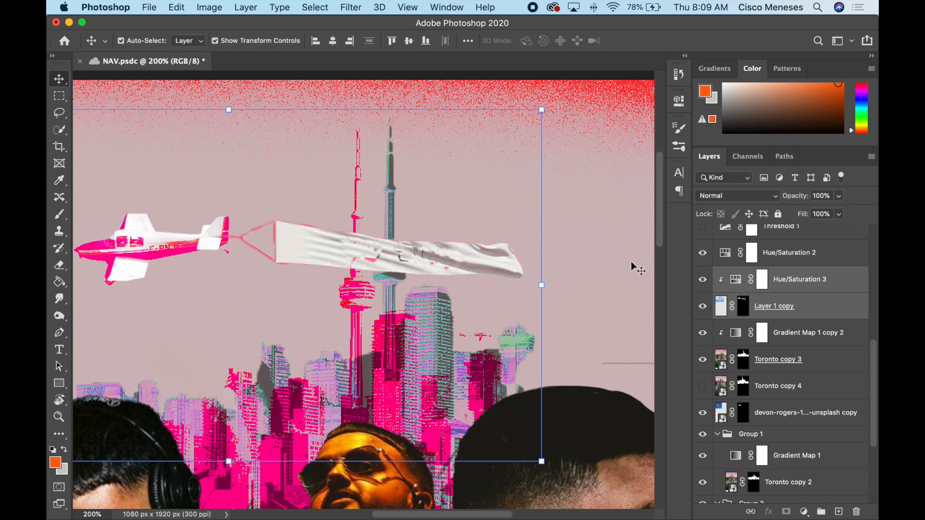
- Clean the pink spots and dark marks off the banner on Layer 1 copy with the Clone Stamp tool, sampling the blank cloth
{"action": "left_click", "coordinate": [799, 312]}
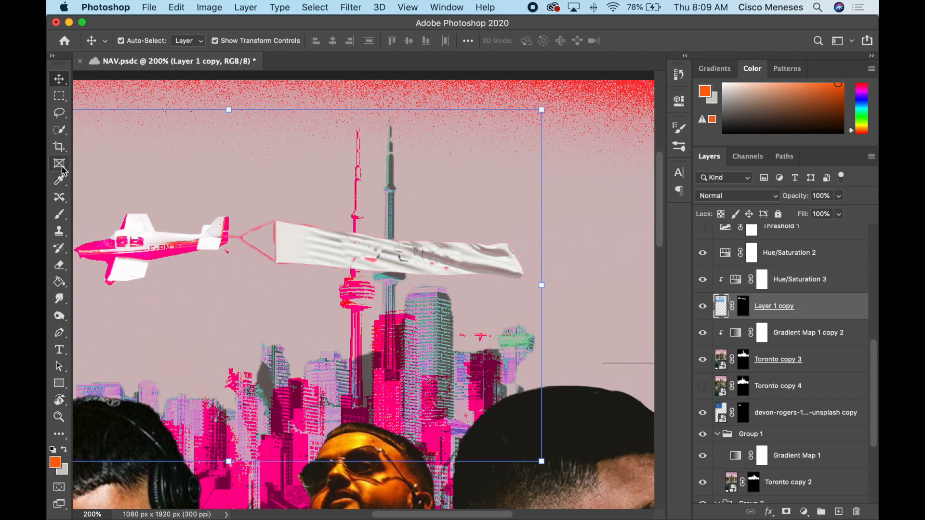
{"action": "left_click", "coordinate": [58, 231]}
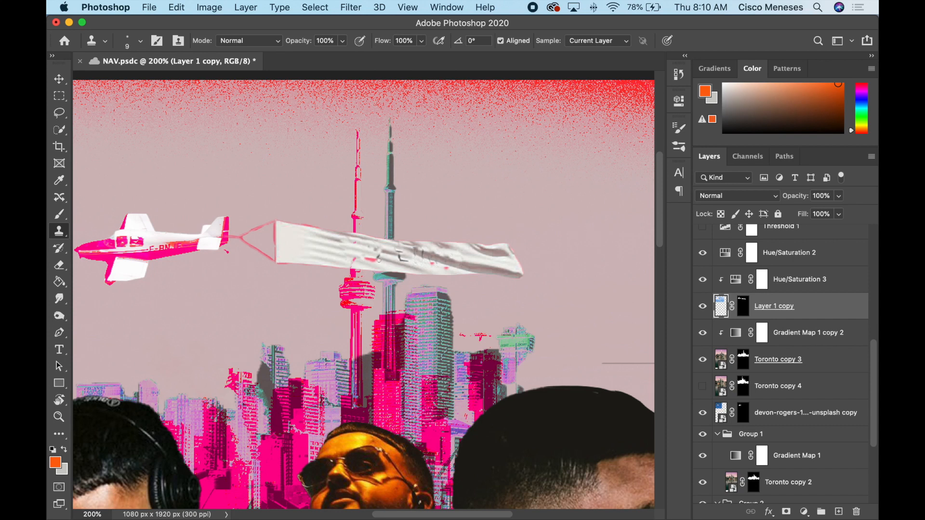
{"action": "mouse_move", "coordinate": [379, 260]}
{"action": "left_mouse_down"}
{"action": "mouse_move", "coordinate": [451, 263]}
{"action": "mouse_move", "coordinate": [410, 250]}
{"action": "mouse_move", "coordinate": [431, 255]}
{"action": "mouse_move", "coordinate": [415, 249]}
{"action": "mouse_move", "coordinate": [435, 270]}
{"action": "left_mouse_up"}
{"action": "left_click", "coordinate": [427, 267], "text": "alt"}
{"action": "left_click_drag", "start_coordinate": [360, 245], "coordinate": [348, 261]}
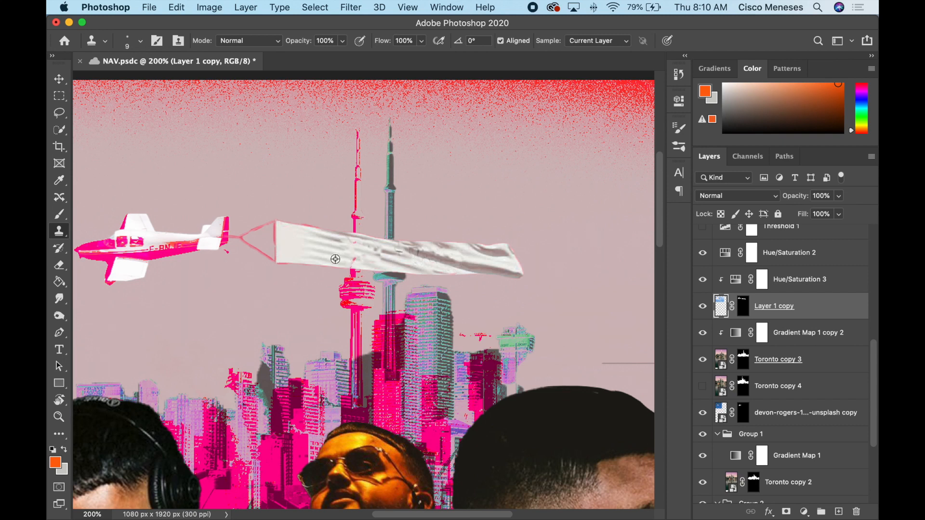
{"action": "left_click_drag", "start_coordinate": [360, 263], "coordinate": [364, 262]}
- Move Layer 1 copy with its Hue/Saturation 3 adjustment above Threshold 1 and retouch the pink mark on the banner's cloth
{"action": "key", "text": "super+equal"}
{"action": "key", "text": "super+equal"}
{"action": "key", "text": "super+equal"}
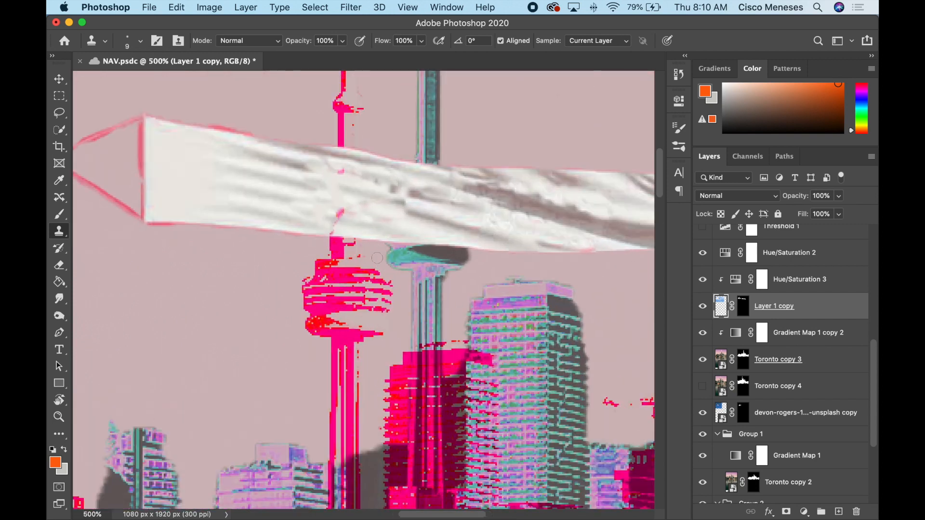
{"action": "scroll", "coordinate": [788, 309], "scroll_direction": "up", "scroll_amount": 2}
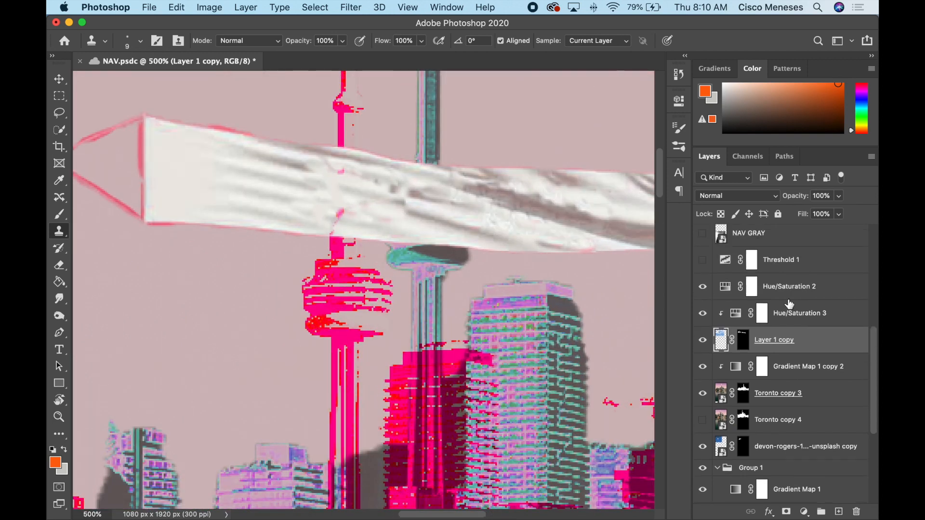
{"action": "left_click", "coordinate": [797, 313], "text": "shift"}
{"action": "left_click_drag", "start_coordinate": [797, 313], "coordinate": [763, 262]}
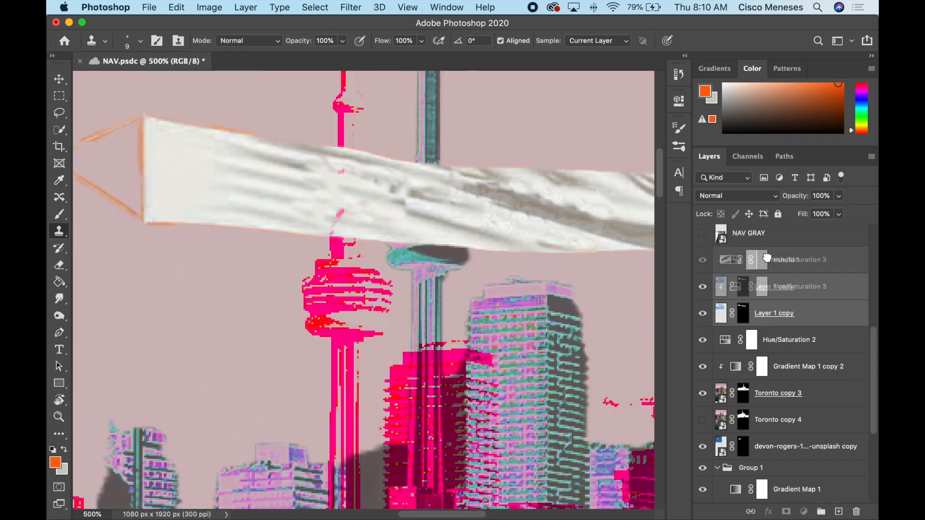
{"action": "left_click", "coordinate": [796, 290]}
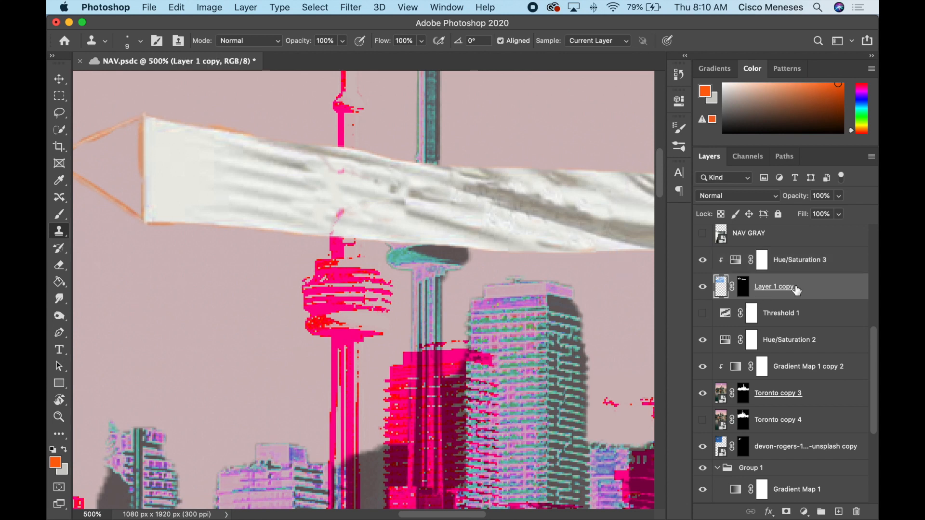
{"action": "mouse_move", "coordinate": [340, 213]}
{"action": "left_mouse_down"}
{"action": "mouse_move", "coordinate": [328, 211]}
{"action": "mouse_move", "coordinate": [335, 218]}
{"action": "left_mouse_up"}
- Toggle the visibility of the Toronto skyline layers to find which one shows through the banner
{"action": "key", "text": "v"}
{"action": "left_click", "coordinate": [353, 297]}
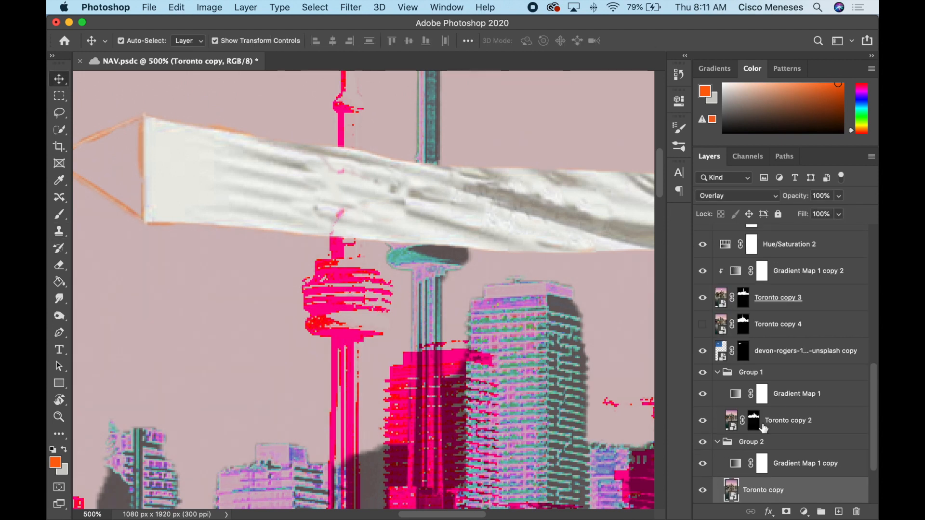
{"action": "left_click", "coordinate": [702, 422]}
{"action": "left_click_drag", "start_coordinate": [704, 315], "coordinate": [704, 305]}
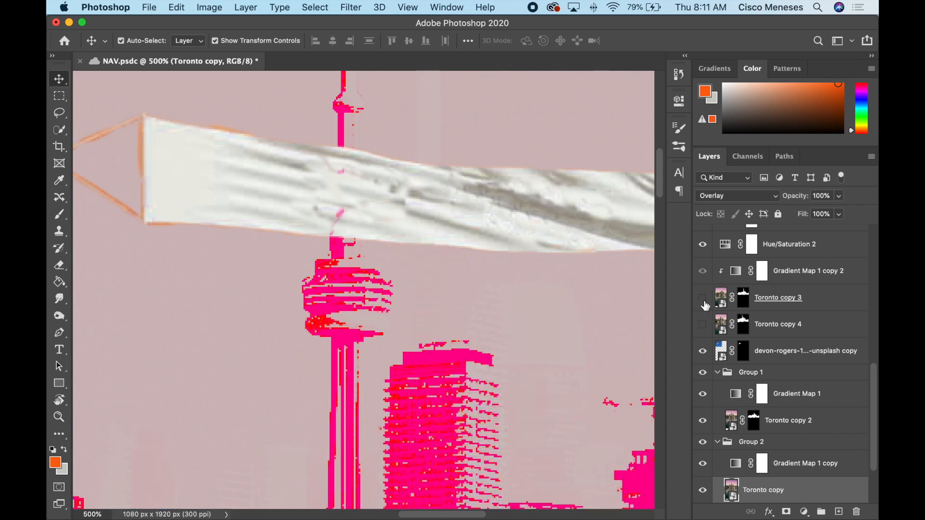
{"action": "scroll", "coordinate": [766, 420], "scroll_direction": "down", "scroll_amount": 2}
{"action": "left_click", "coordinate": [703, 494]}
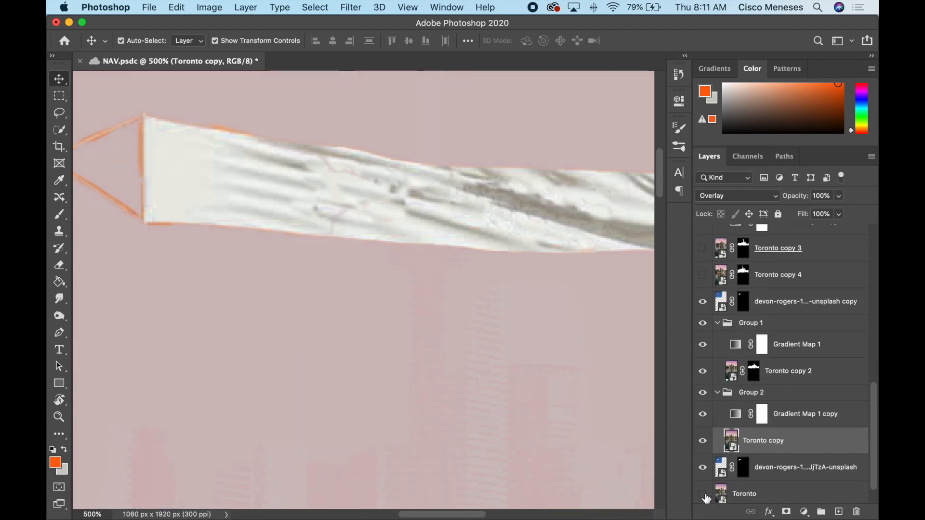
{"action": "left_click", "coordinate": [703, 494]}
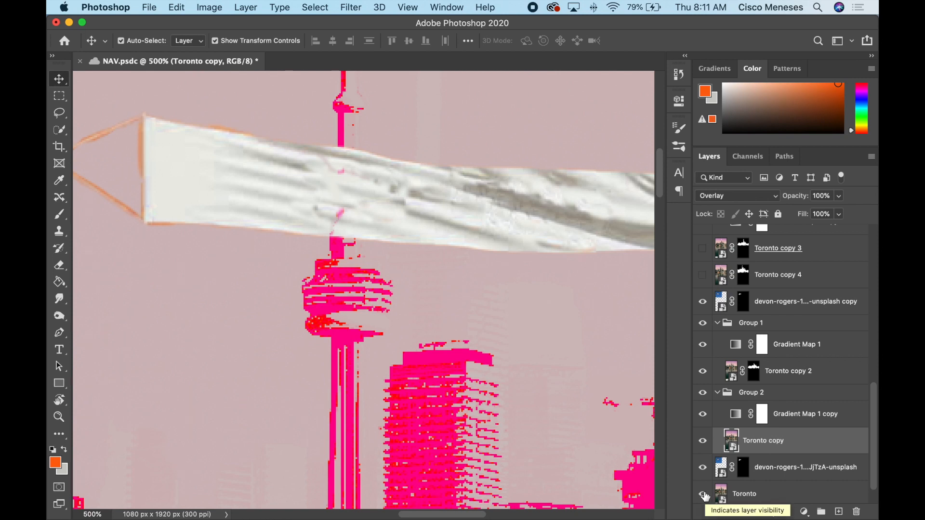
{"action": "left_click", "coordinate": [703, 494]}
{"action": "left_click", "coordinate": [703, 495]}
- Rasterize the Toronto layer and mask out the part of its tower showing through the banner with a black brush
{"action": "left_click", "coordinate": [743, 495]}
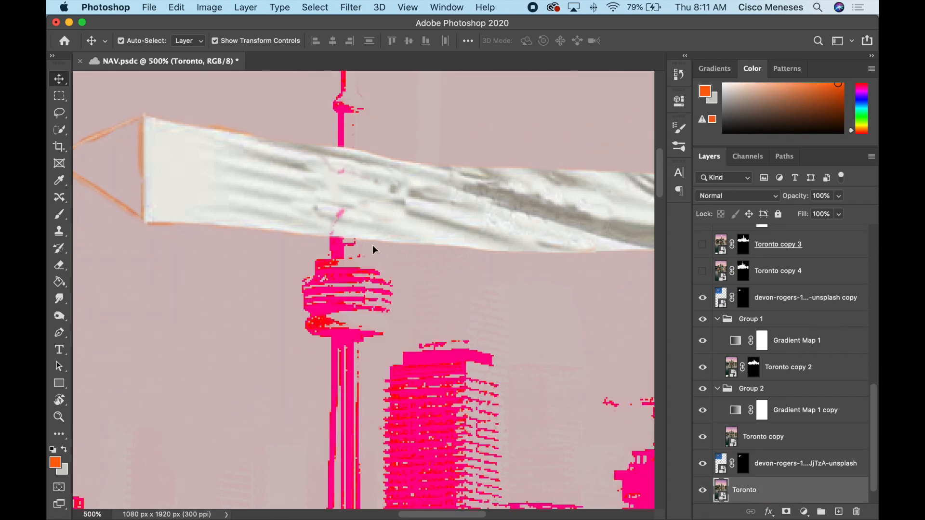
{"action": "key", "text": "e"}
{"action": "left_click", "coordinate": [341, 206]}
{"action": "key", "text": "Return"}
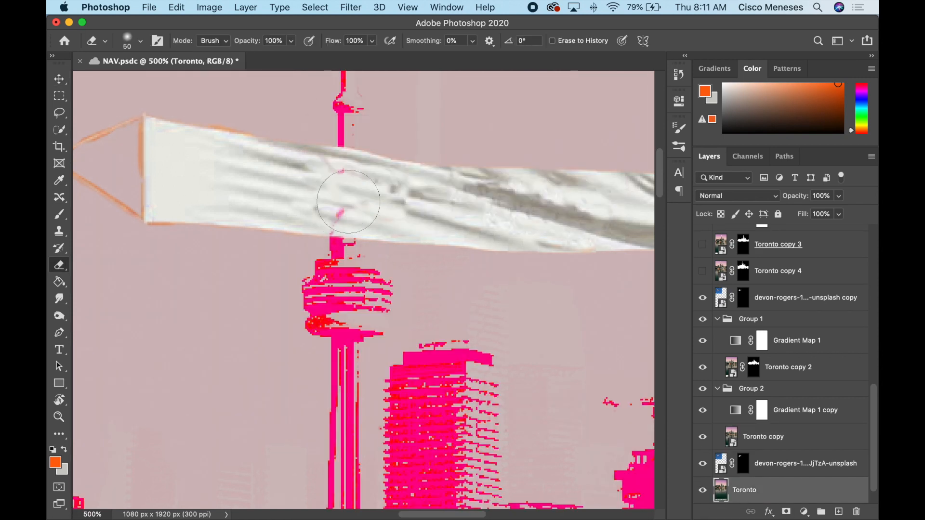
{"action": "left_click", "coordinate": [785, 512]}
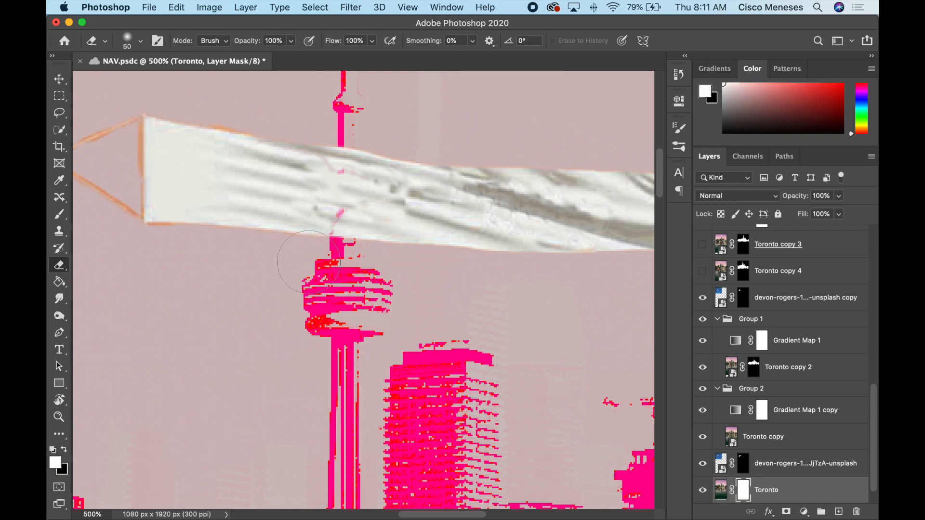
{"action": "key", "text": "b"}
{"action": "key", "text": "x"}
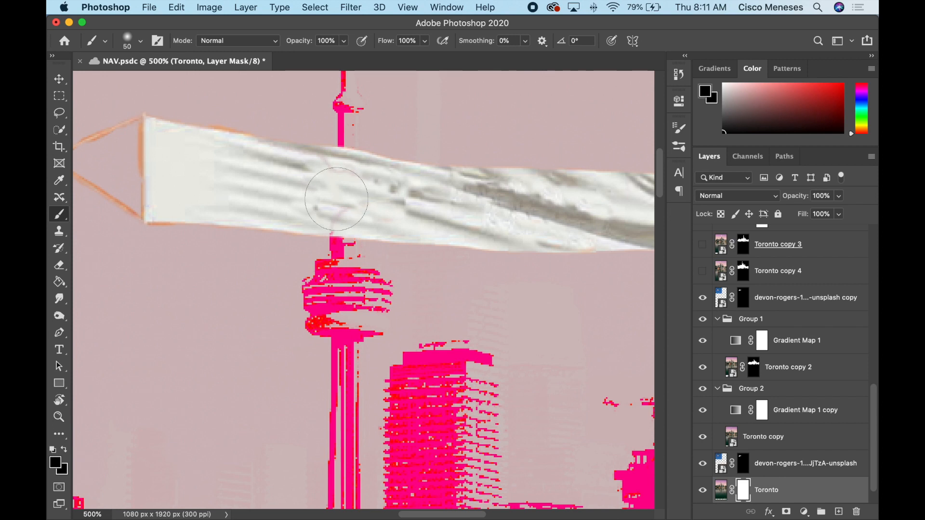
- Make Toronto copy 3 visible again in the full poster and keep Toronto copy 4 hidden
{"action": "key", "text": "super+0"}
{"action": "key", "text": "super+0"}
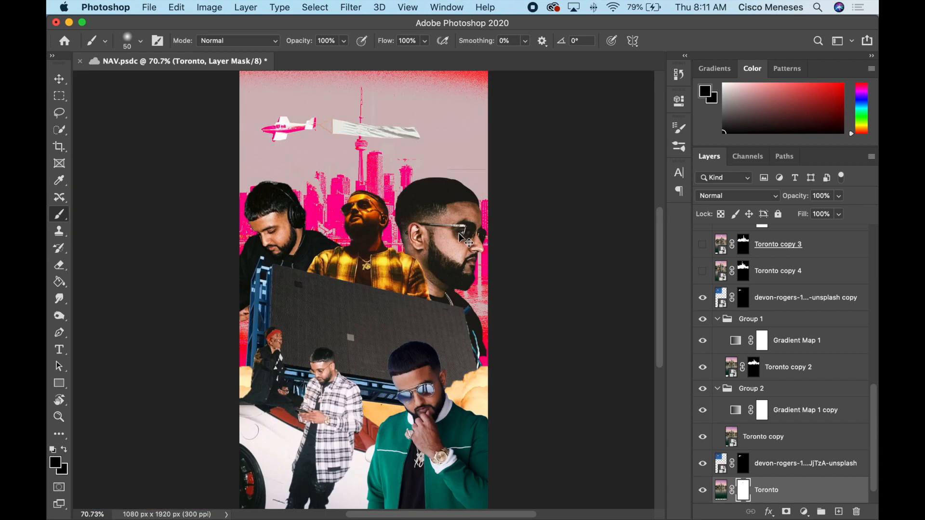
{"action": "key", "text": "super+minus"}
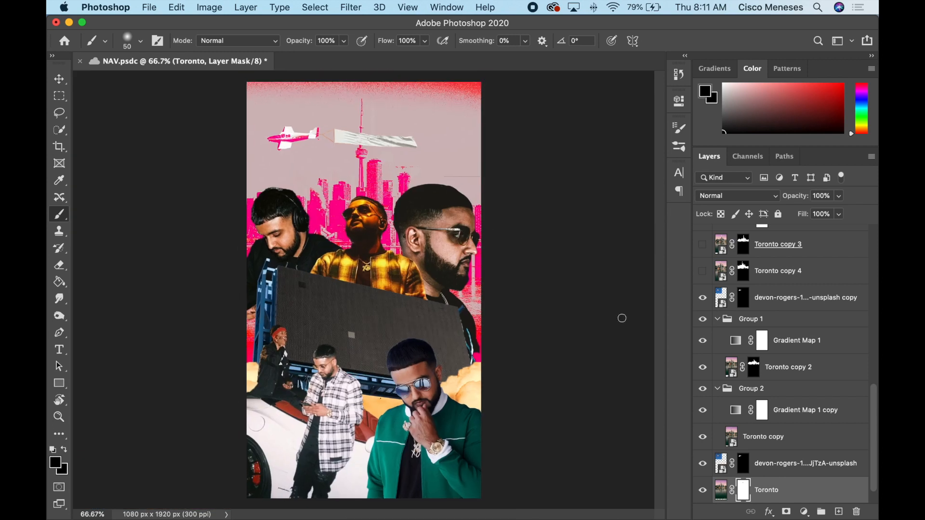
{"action": "scroll", "coordinate": [702, 310], "scroll_direction": "up", "scroll_amount": 3}
{"action": "left_click", "coordinate": [702, 339]}
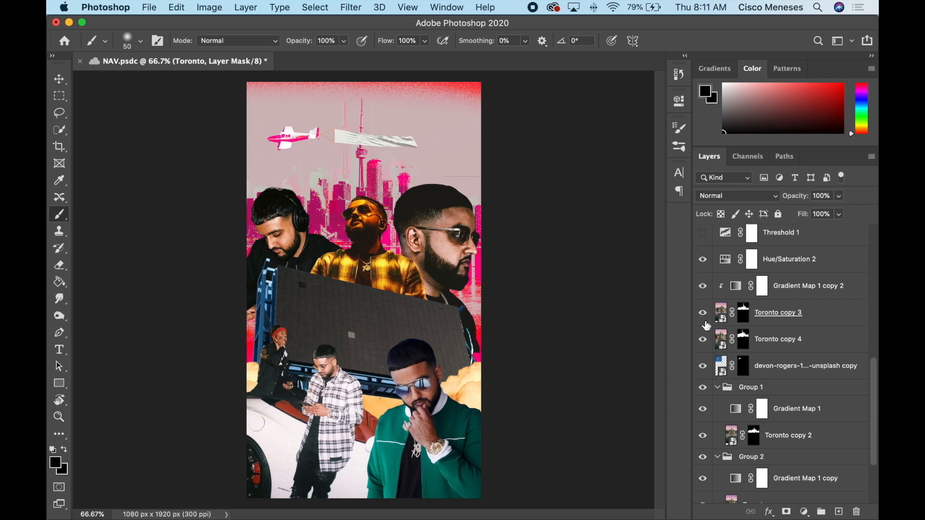
{"action": "left_click", "coordinate": [703, 340]}
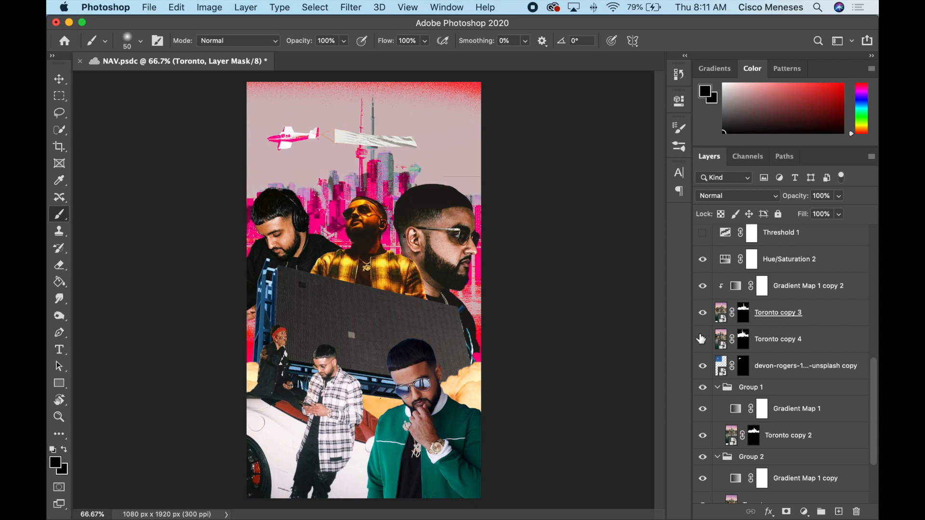
{"action": "left_click", "coordinate": [702, 339]}
- Add the text NAV in Helvetica Bold, 72 pt, starting at the banner in the sky
{"action": "key", "text": "t"}
{"action": "left_click", "coordinate": [356, 142]}
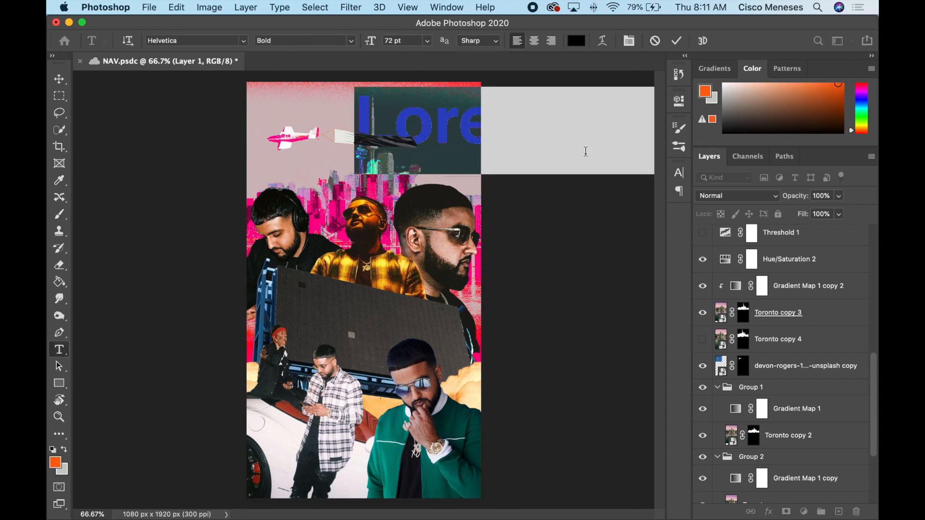
{"action": "type", "text": "NAV"}
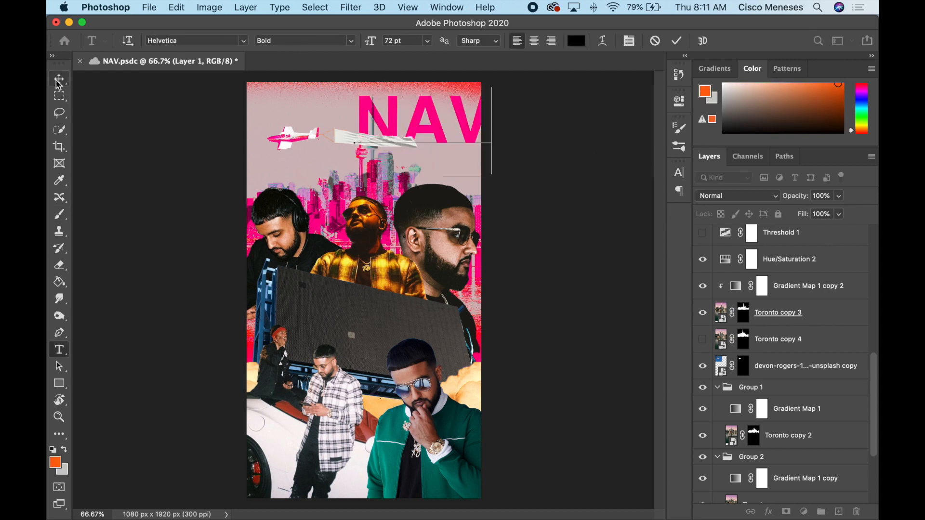
{"action": "key", "text": "super+Return"}
- Commit the NAV text, move its layer directly above Hue/Saturation 3, and position the narrowed text over the plane's banner
{"action": "key", "text": "v"}
{"action": "left_click", "coordinate": [463, 140]}
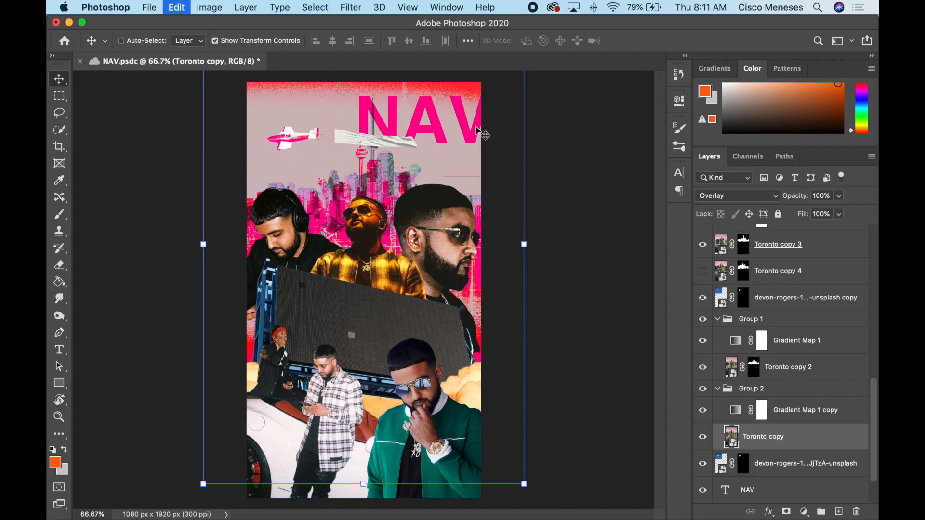
{"action": "scroll", "coordinate": [798, 357], "scroll_direction": "up", "scroll_amount": 10}
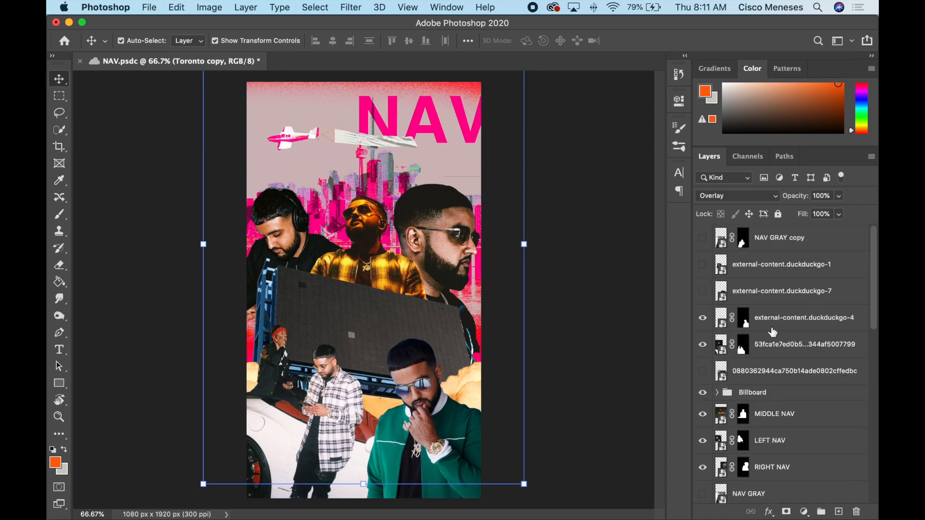
{"action": "scroll", "coordinate": [773, 333], "scroll_direction": "down", "scroll_amount": 5}
{"action": "scroll", "coordinate": [763, 337], "scroll_direction": "down", "scroll_amount": 5}
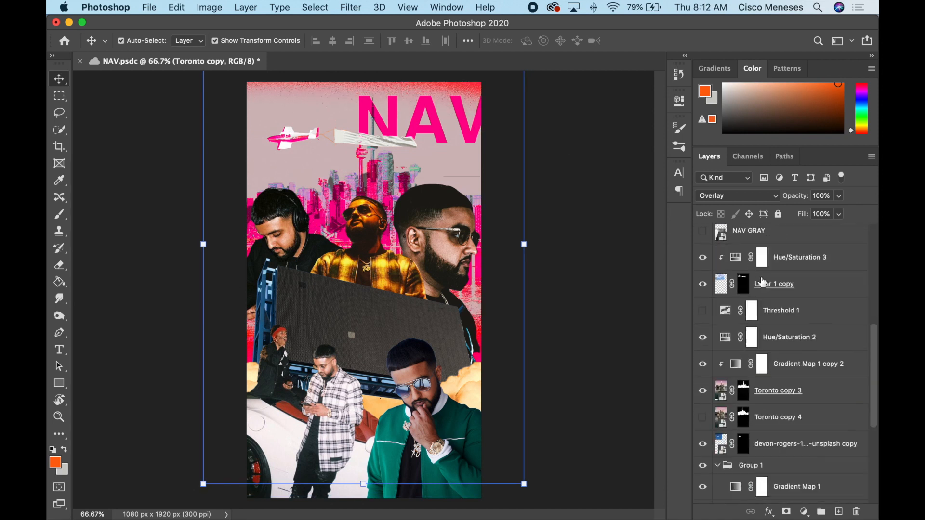
{"action": "left_click", "coordinate": [768, 438]}
{"action": "left_click_drag", "start_coordinate": [768, 439], "coordinate": [757, 245]}
{"action": "left_click_drag", "start_coordinate": [432, 121], "coordinate": [389, 136]}
{"action": "left_click_drag", "start_coordinate": [445, 137], "coordinate": [427, 145]}
{"action": "left_click_drag", "start_coordinate": [791, 300], "coordinate": [762, 243]}
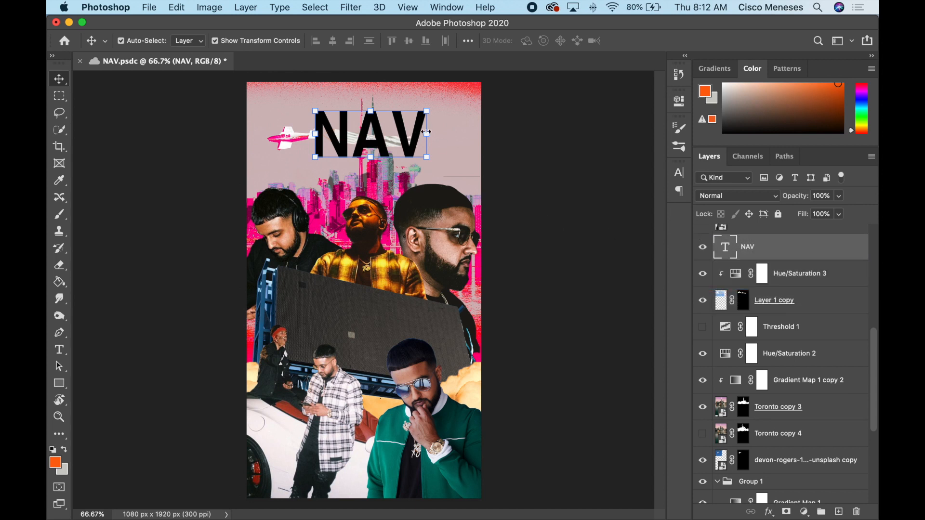
- Scale the NAV text down to roughly the banner's height at the banner's trailing end
{"action": "key", "text": "ctrl+t"}
{"action": "left_click_drag", "start_coordinate": [427, 102], "coordinate": [414, 134]}
{"action": "key", "text": "Return"}
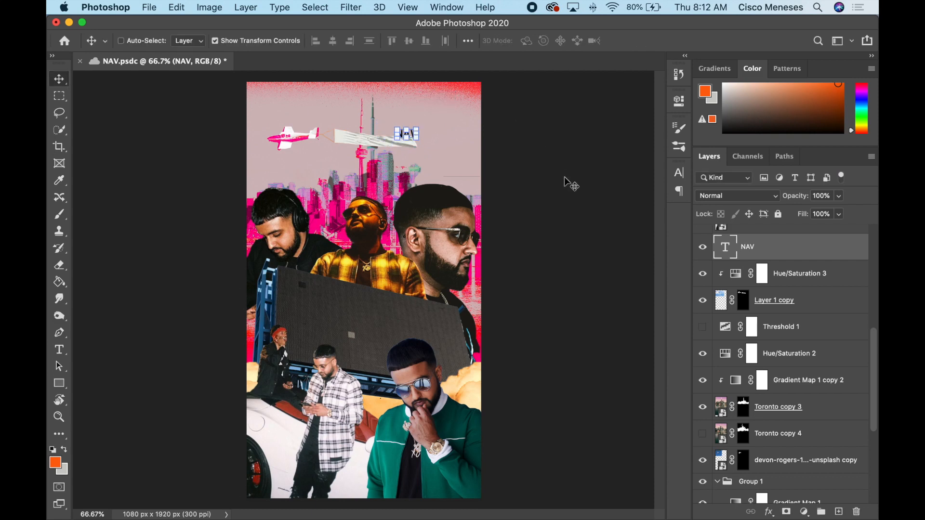
- Set the hue of the Hue/Saturation 3 adjustment to +137 to recolor the banner's edges and tow lines
{"action": "key", "text": "ctrl+plus"}
{"action": "key", "text": "ctrl+plus"}
{"action": "key", "text": "ctrl+plus"}
{"action": "key", "text": "ctrl+plus"}
{"action": "scroll", "coordinate": [342, 205], "scroll_direction": "up", "scroll_amount": 15}
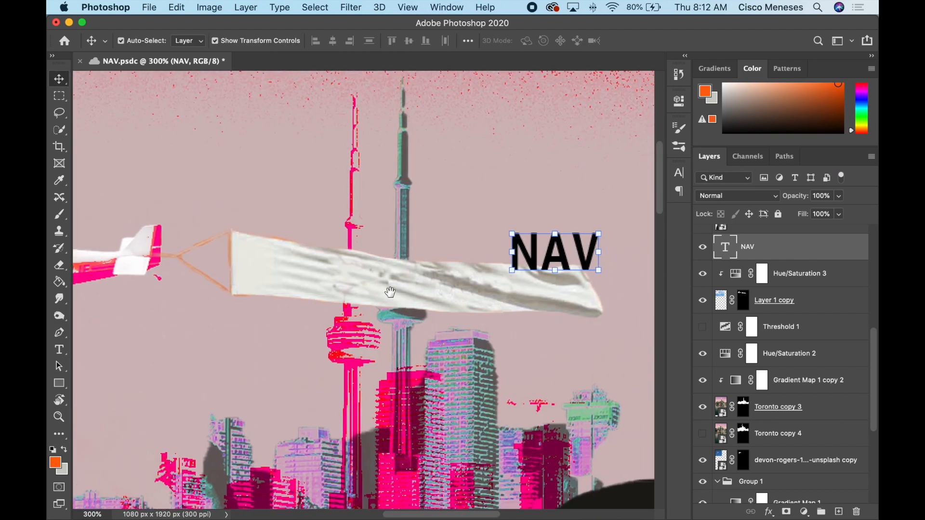
{"action": "left_click", "coordinate": [263, 263]}
{"action": "left_click", "coordinate": [778, 355]}
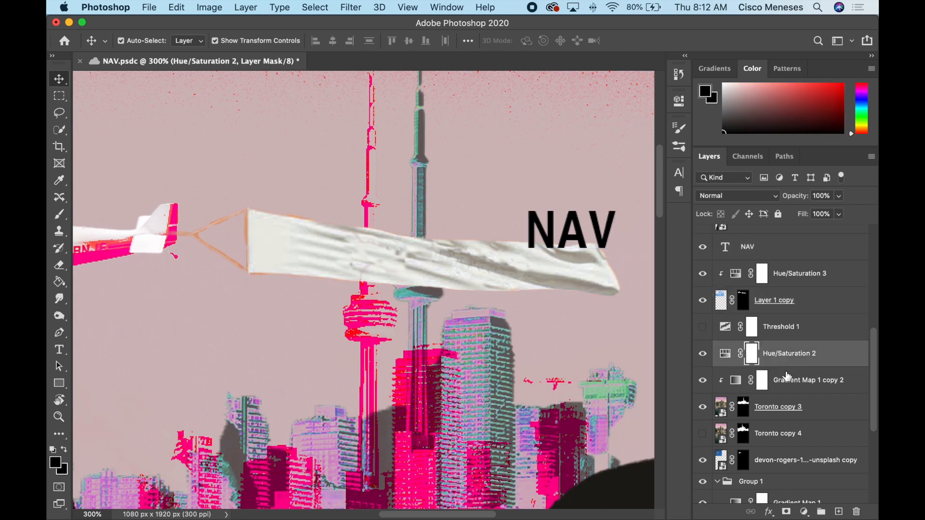
{"action": "left_click", "coordinate": [788, 380]}
{"action": "left_click", "coordinate": [745, 277]}
{"action": "double_click", "coordinate": [734, 276]}
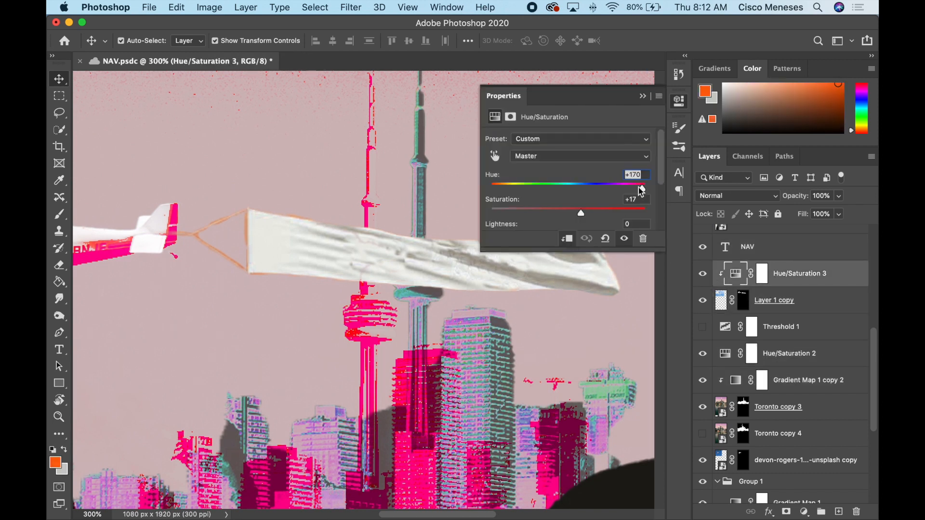
{"action": "left_click_drag", "start_coordinate": [642, 189], "coordinate": [632, 191]}
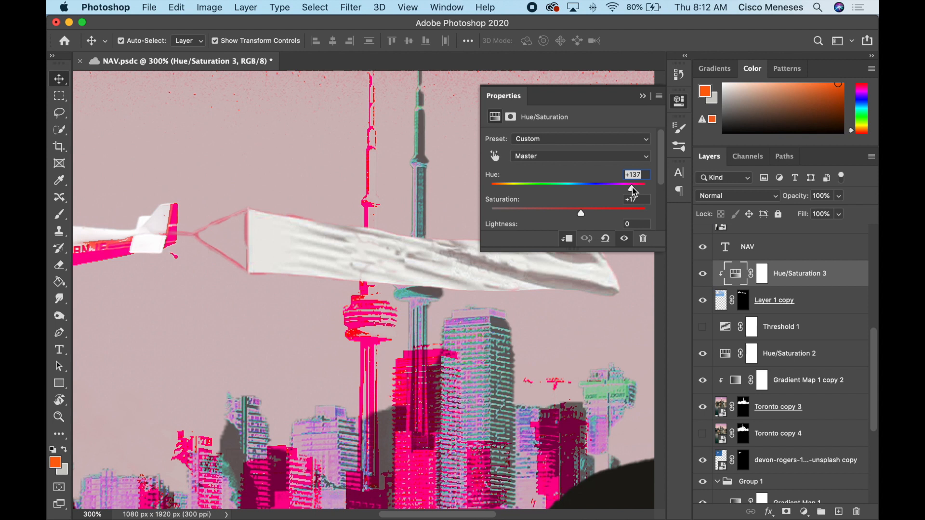
{"action": "left_click", "coordinate": [643, 97]}
- Move the NAV text to the middle of the banner and rotate it slightly to follow the banner's slope
{"action": "left_click_drag", "start_coordinate": [558, 226], "coordinate": [417, 259]}
{"action": "key", "text": "ctrl+t"}
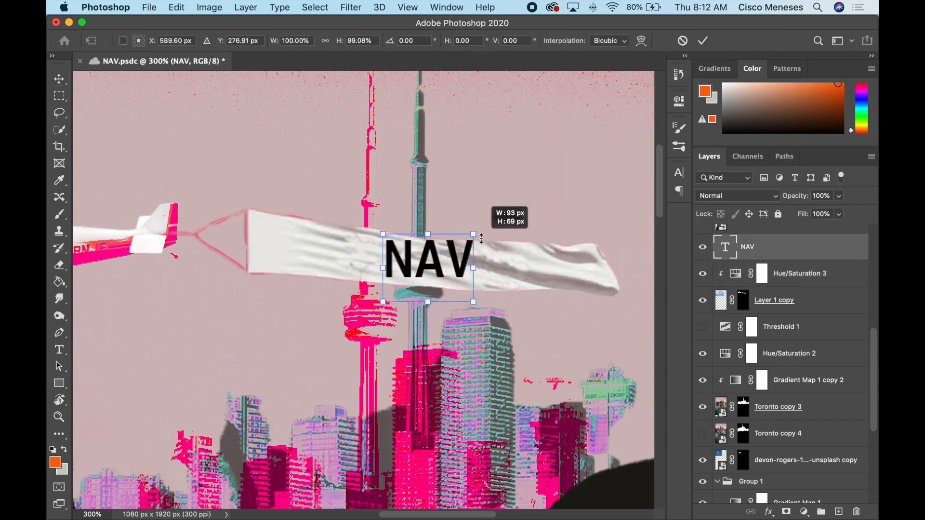
{"action": "mouse_move", "coordinate": [481, 238]}
{"action": "left_mouse_down"}
{"action": "mouse_move", "coordinate": [483, 225]}
{"action": "mouse_move", "coordinate": [487, 236]}
{"action": "left_mouse_up"}
{"action": "key", "text": "Return"}
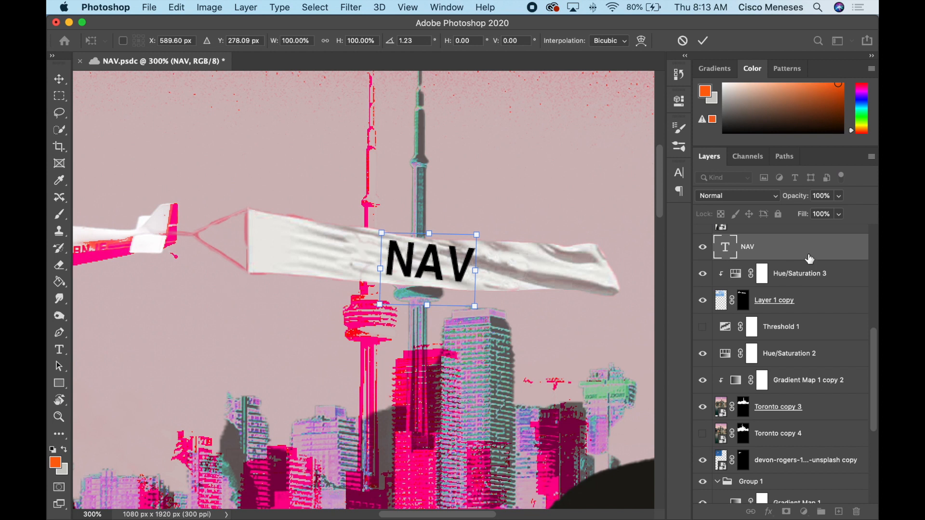
{"action": "key", "text": "Return"}
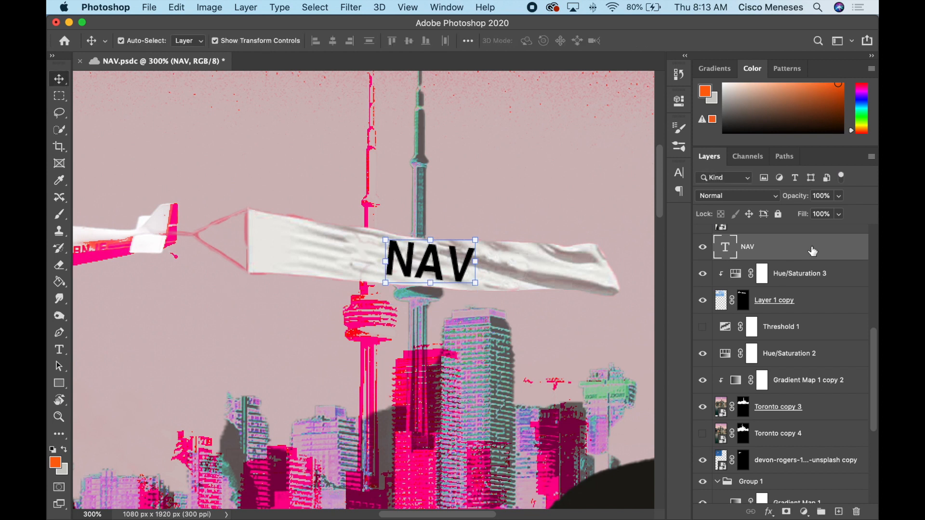
- Open the NAV text layer's blending options and split the dark Underlying Layer slider of Blend If to 10 / 48
{"action": "double_click", "coordinate": [843, 256]}
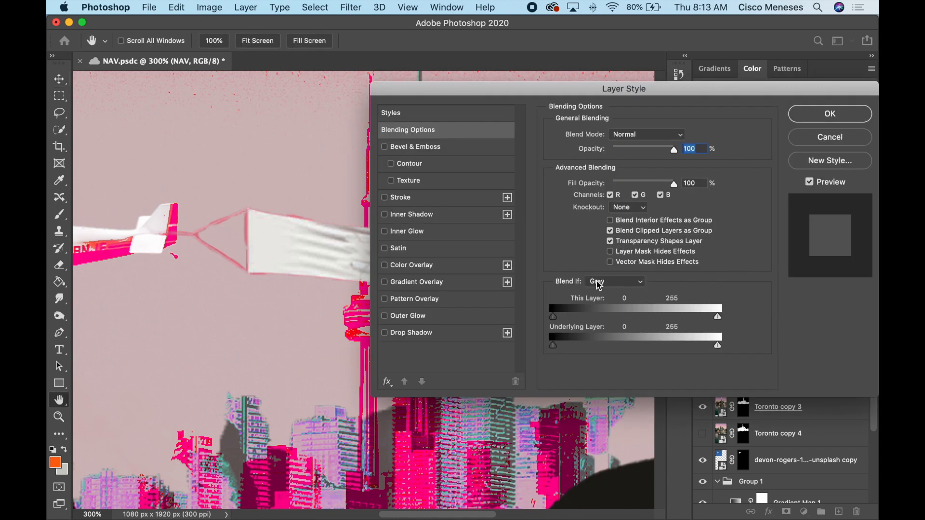
{"action": "left_click_drag", "start_coordinate": [555, 91], "coordinate": [716, 78]}
{"action": "left_click_drag", "start_coordinate": [714, 332], "coordinate": [745, 337]}
{"action": "left_click_drag", "start_coordinate": [628, 76], "coordinate": [542, 57]}
{"action": "mouse_move", "coordinate": [791, 312]}
{"action": "left_mouse_down"}
{"action": "mouse_move", "coordinate": [771, 313]}
{"action": "mouse_move", "coordinate": [791, 313]}
{"action": "left_mouse_up"}
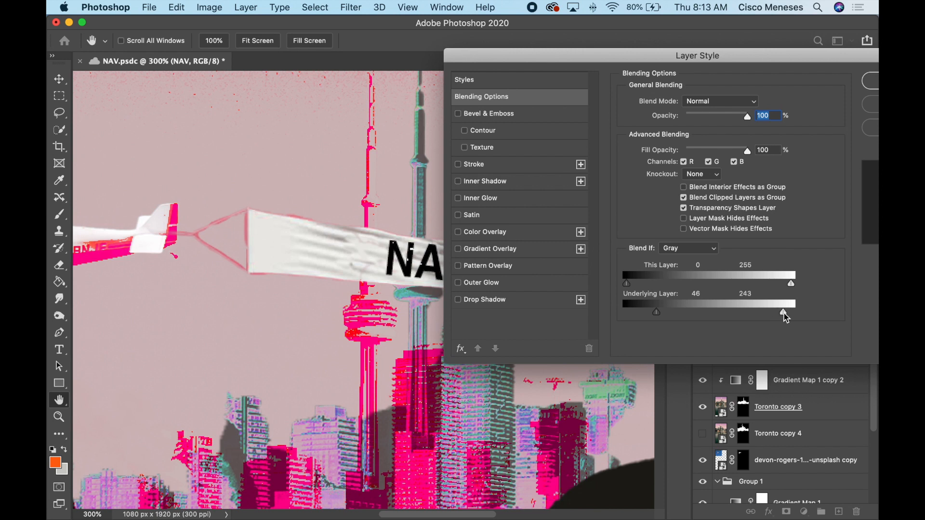
{"action": "left_click_drag", "start_coordinate": [657, 314], "coordinate": [634, 315]}
{"action": "left_click_drag", "start_coordinate": [593, 56], "coordinate": [647, 62]}
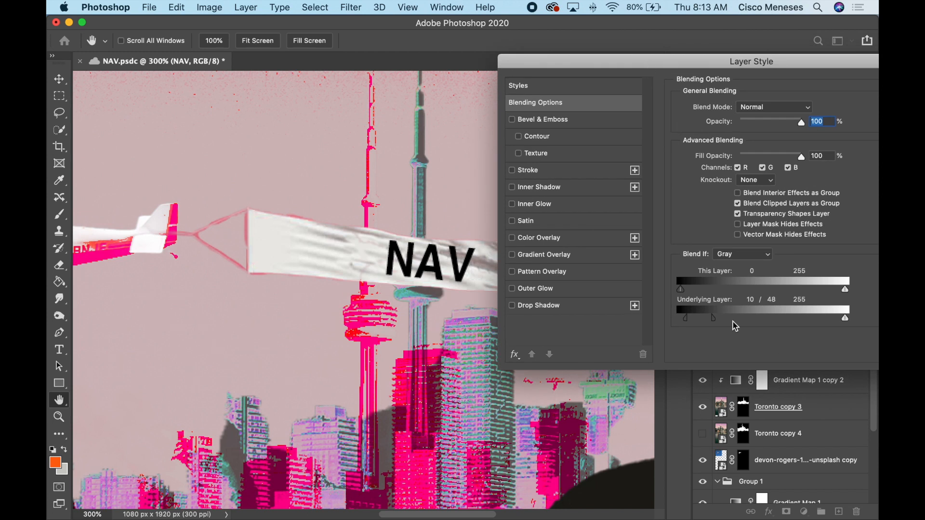
- Set the Underlying Layer range of Blend If to 0 and 226 / 251, keep This Layer at 0 to 255, and apply
{"action": "left_click_drag", "start_coordinate": [713, 318], "coordinate": [635, 325]}
{"action": "mouse_move", "coordinate": [844, 320]}
{"action": "left_mouse_down"}
{"action": "mouse_move", "coordinate": [813, 326]}
{"action": "mouse_move", "coordinate": [831, 321]}
{"action": "left_mouse_up"}
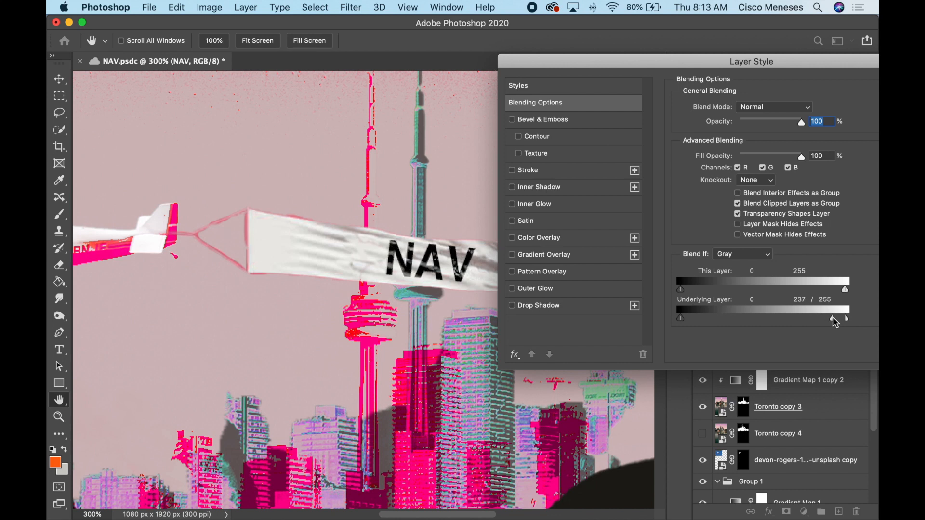
{"action": "mouse_move", "coordinate": [843, 289]}
{"action": "left_mouse_down"}
{"action": "mouse_move", "coordinate": [828, 293]}
{"action": "mouse_move", "coordinate": [841, 291]}
{"action": "left_mouse_up"}
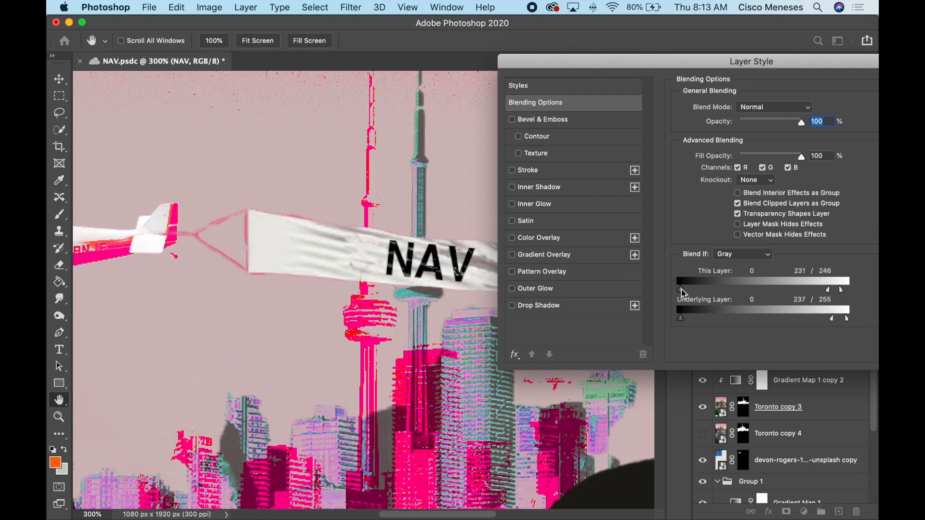
{"action": "mouse_move", "coordinate": [683, 291]}
{"action": "left_mouse_down"}
{"action": "mouse_move", "coordinate": [693, 291]}
{"action": "mouse_move", "coordinate": [674, 296]}
{"action": "left_mouse_up"}
{"action": "left_click_drag", "start_coordinate": [836, 292], "coordinate": [853, 291]}
{"action": "left_click_drag", "start_coordinate": [834, 324], "coordinate": [826, 325]}
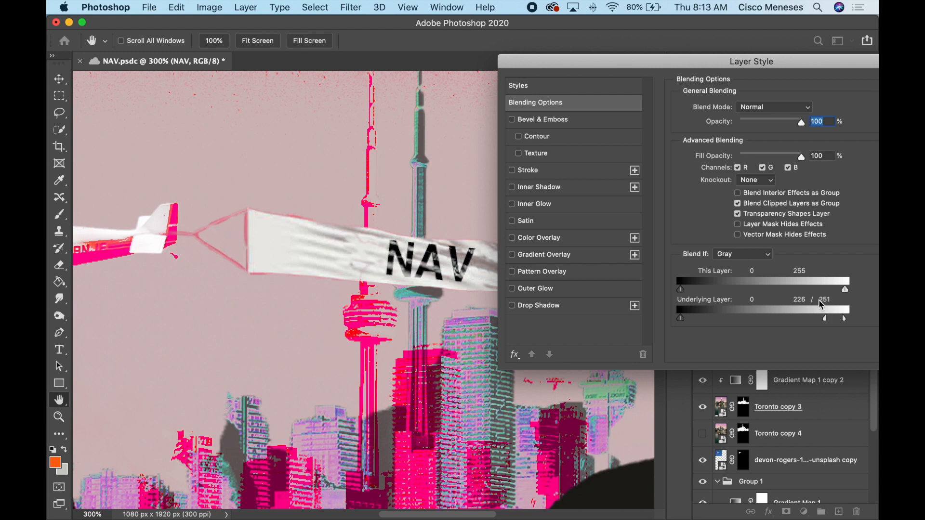
{"action": "left_click_drag", "start_coordinate": [712, 62], "coordinate": [607, 77]}
{"action": "left_click", "coordinate": [844, 97]}
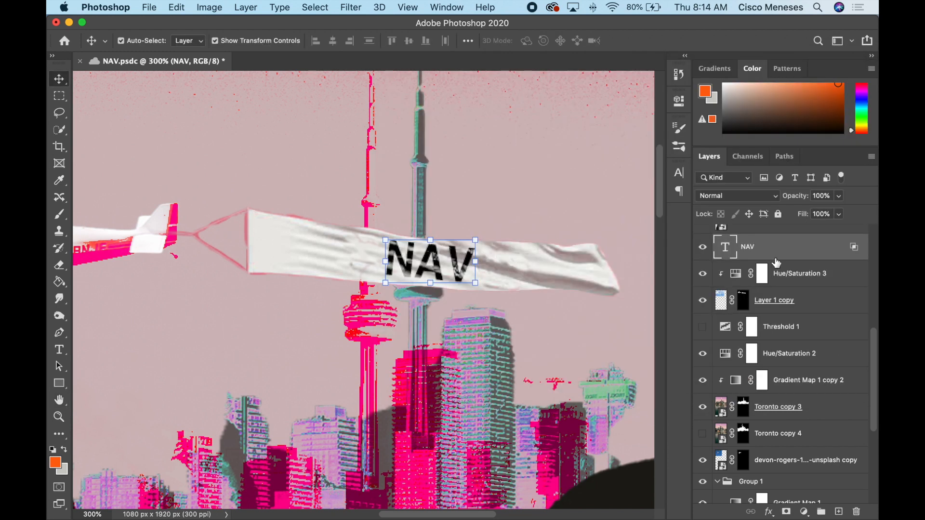
- Recolor the NAV text with the pink sampled from the plane's tail and save the document
{"action": "key", "text": "t"}
{"action": "double_click", "coordinate": [428, 259]}
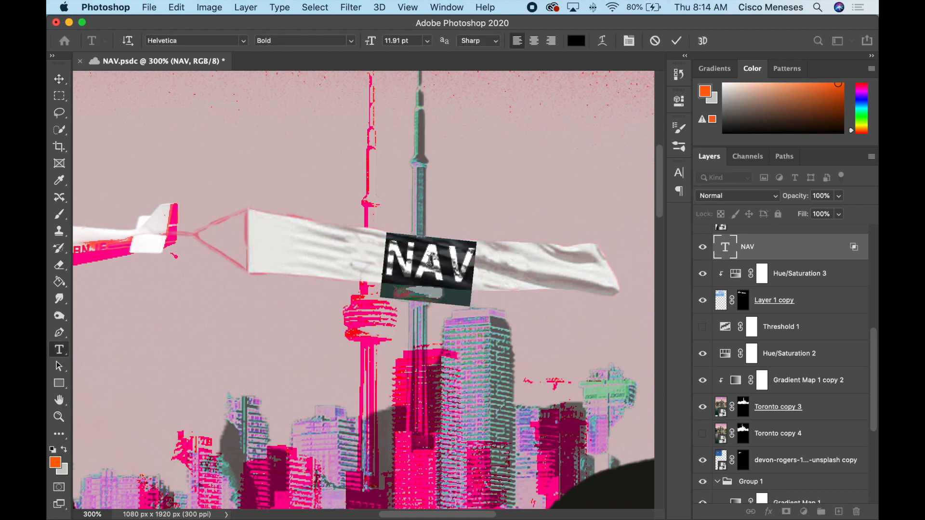
{"action": "left_click", "coordinate": [576, 41]}
{"action": "left_click", "coordinate": [172, 213]}
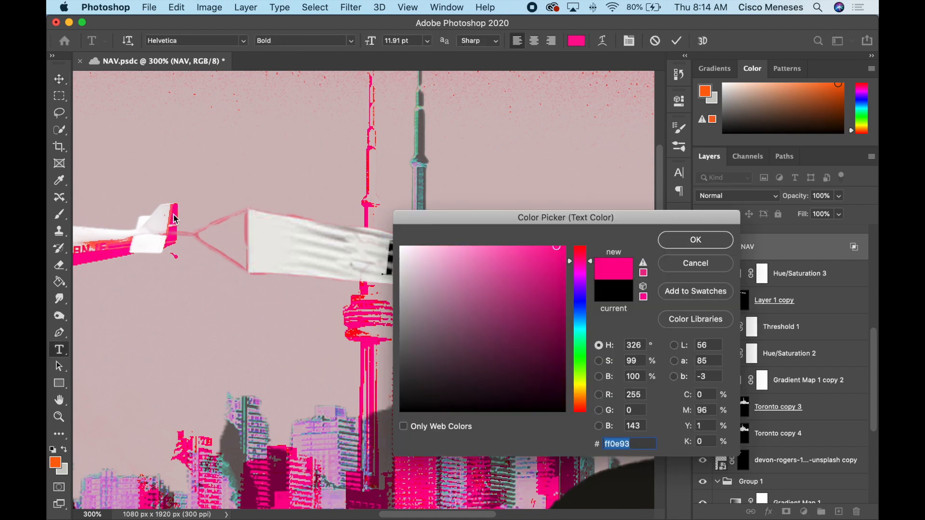
{"action": "left_click", "coordinate": [665, 239]}
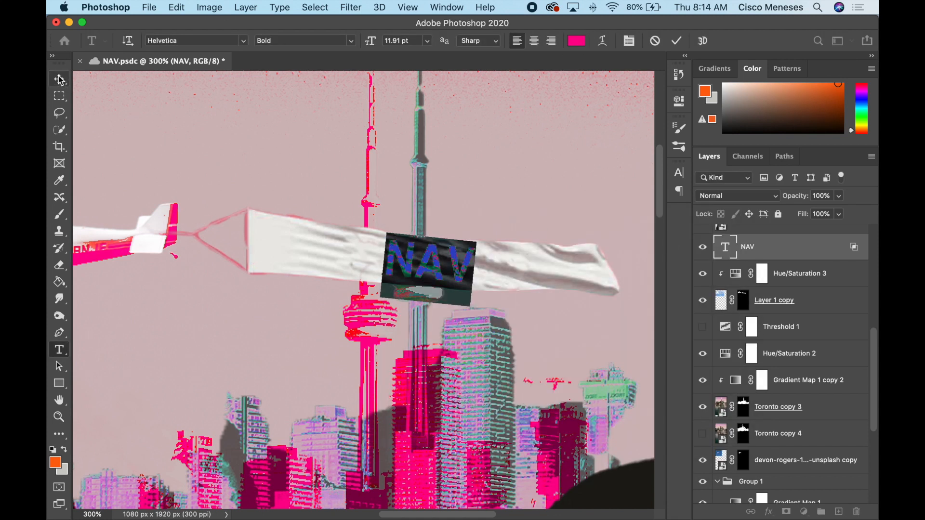
{"action": "key", "text": "Escape"}
{"action": "key", "text": "v"}
{"action": "key", "text": "super+0"}
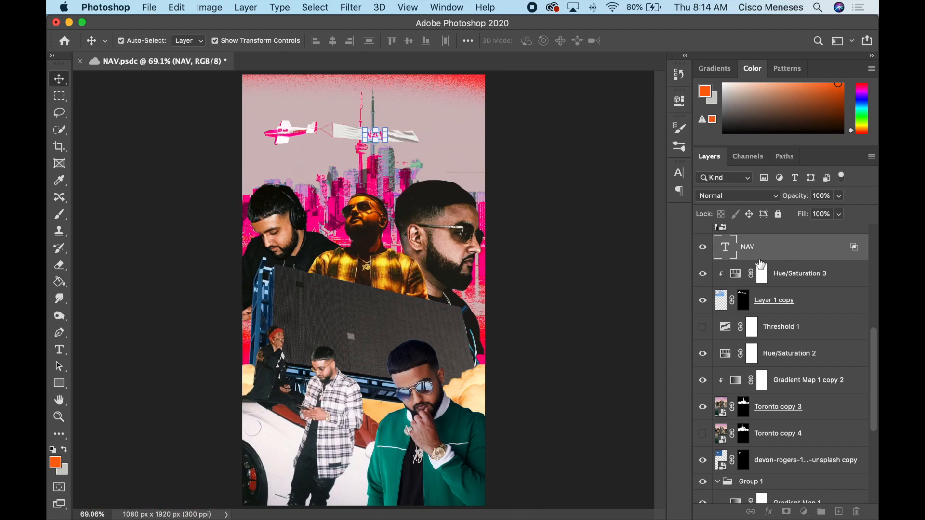
{"action": "key", "text": "super+s"}
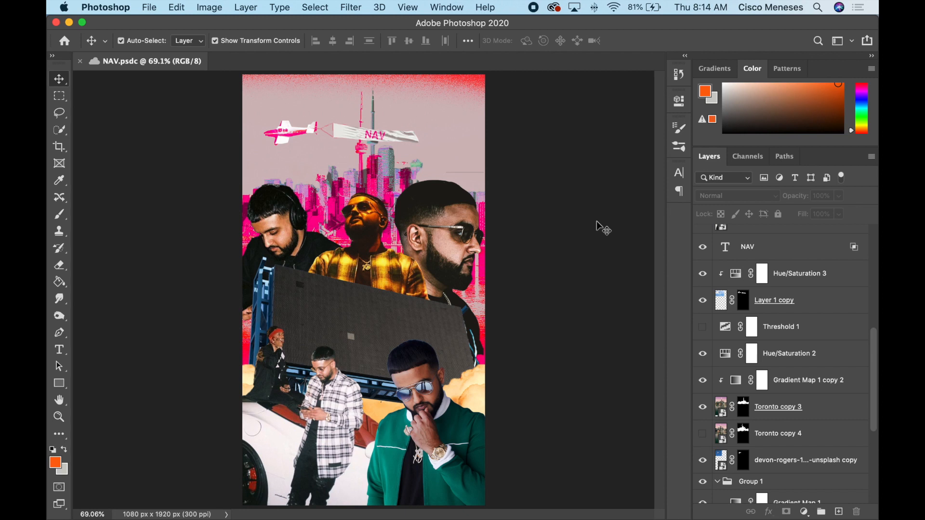
- Duplicate the NAV text layer, hide the original, and enlarge the copy to span the length of the banner
{"action": "scroll", "coordinate": [802, 332], "scroll_direction": "up", "scroll_amount": 2}
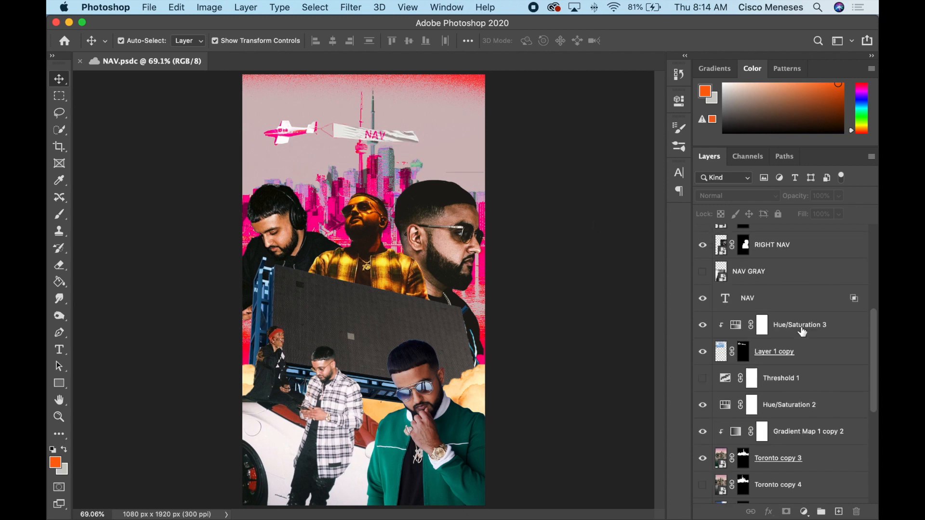
{"action": "left_click_drag", "start_coordinate": [780, 299], "coordinate": [768, 295]}
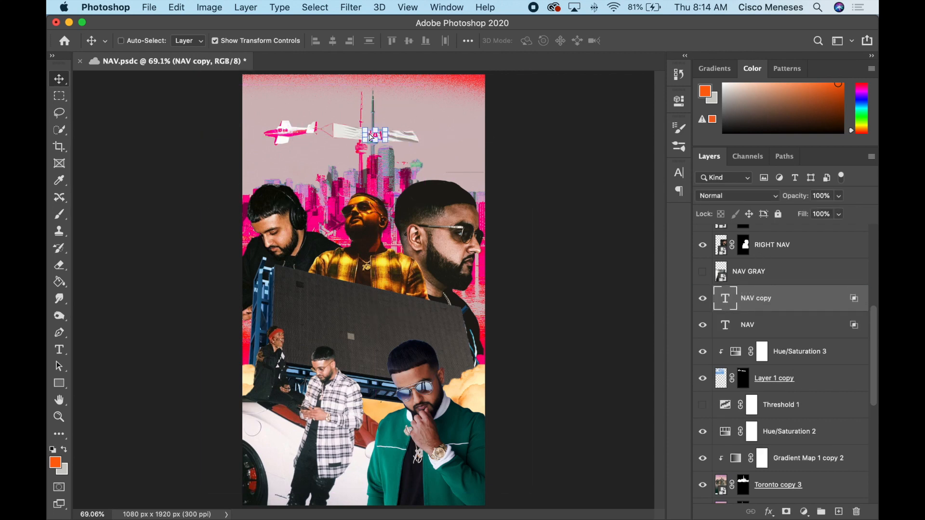
{"action": "key", "text": "super+t"}
{"action": "left_click_drag", "start_coordinate": [357, 137], "coordinate": [328, 143]}
{"action": "left_click_drag", "start_coordinate": [442, 144], "coordinate": [443, 144]}
{"action": "left_click", "coordinate": [703, 325]}
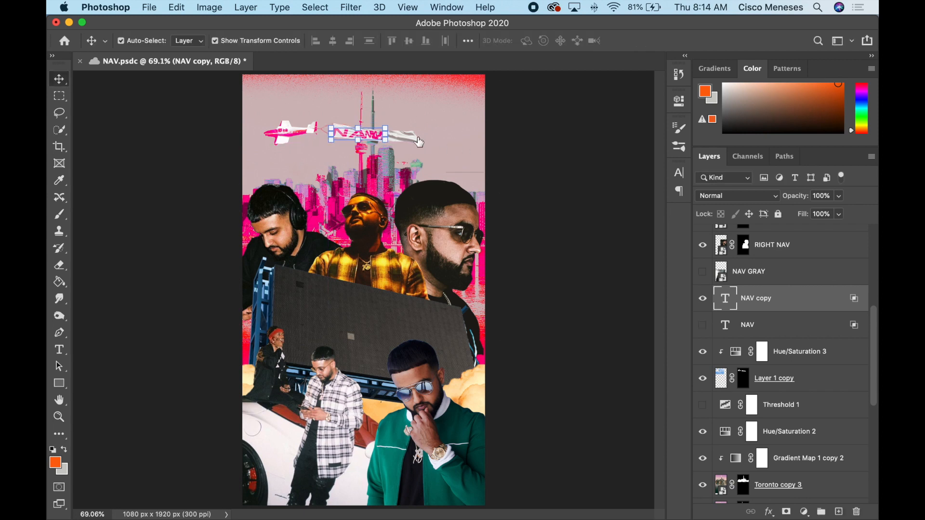
{"action": "key", "text": "super+t"}
{"action": "left_click_drag", "start_coordinate": [387, 136], "coordinate": [415, 135]}
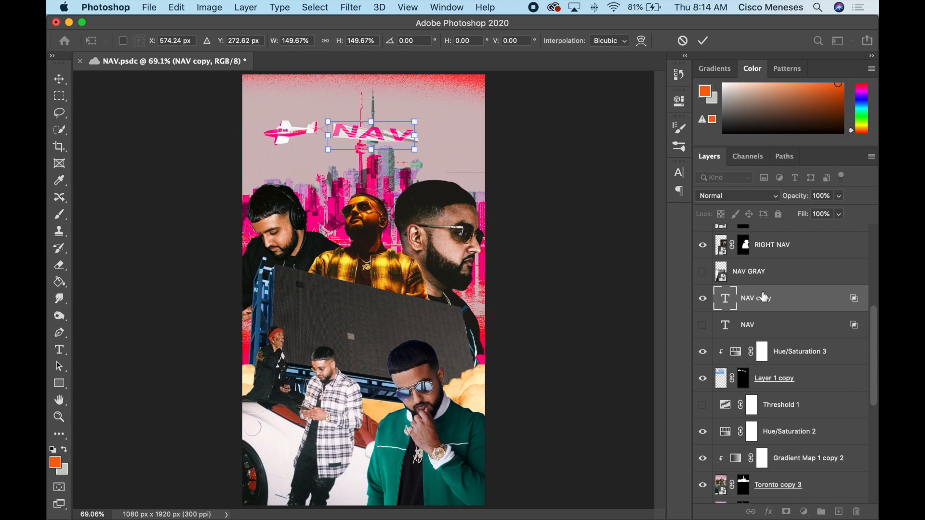
- Move the NAV copy layer beneath the NAV layer and clip it to the banner layer
{"action": "left_click_drag", "start_coordinate": [763, 296], "coordinate": [733, 337]}
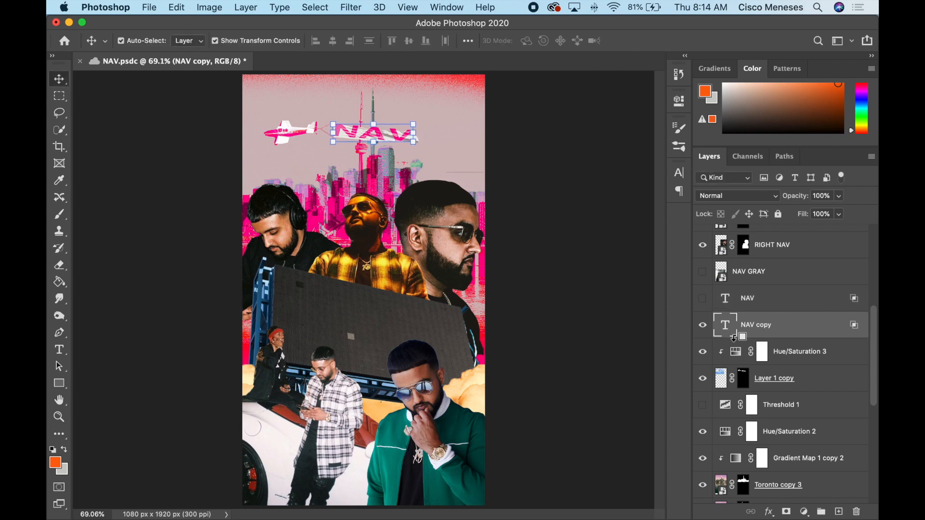
{"action": "left_click", "coordinate": [733, 337], "text": "alt"}
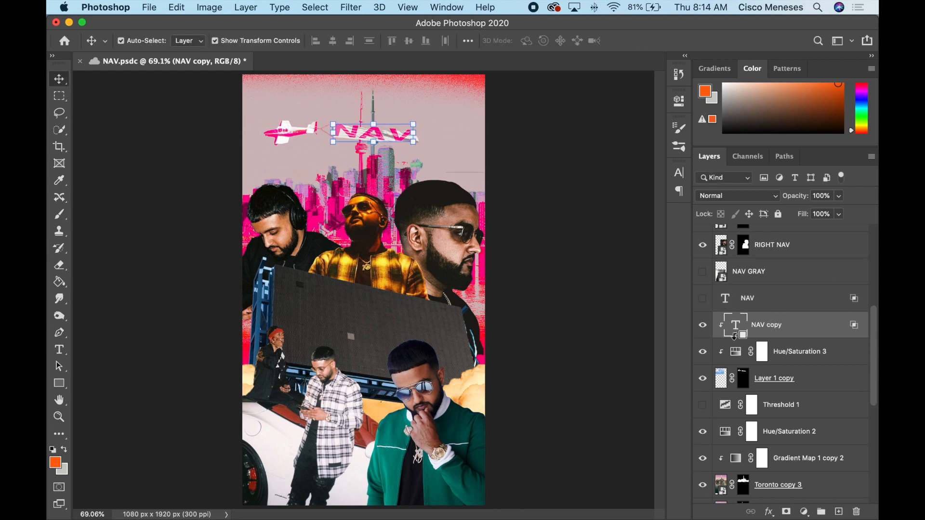
{"action": "left_click", "coordinate": [573, 205]}
{"action": "key", "text": "super+equal"}
{"action": "key", "text": "super+equal"}
{"action": "scroll", "coordinate": [484, 288], "scroll_direction": "up", "scroll_amount": 5}
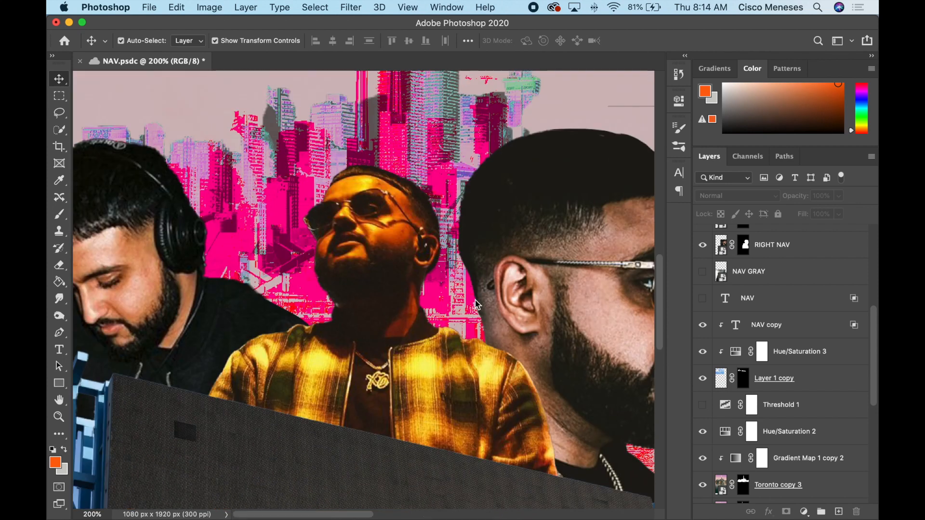
{"action": "key", "text": "super+1"}
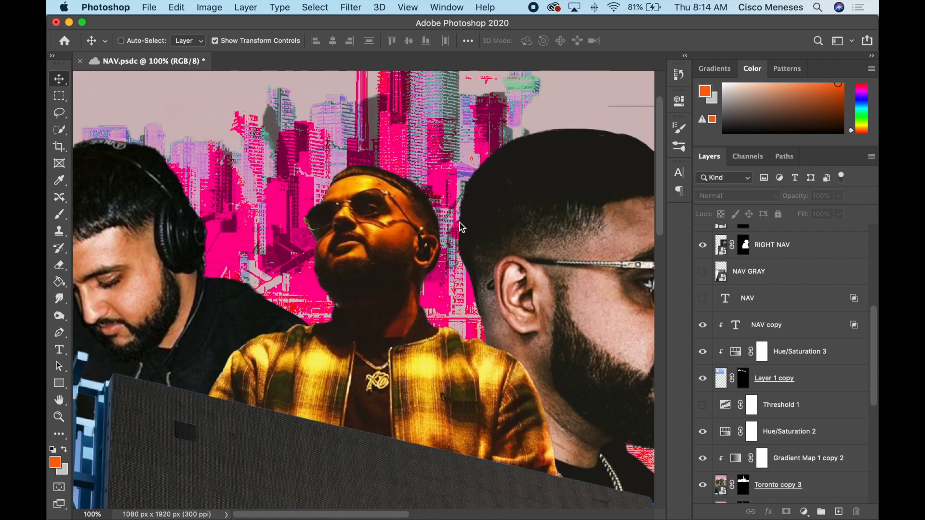
{"action": "key", "text": "super+minus"}
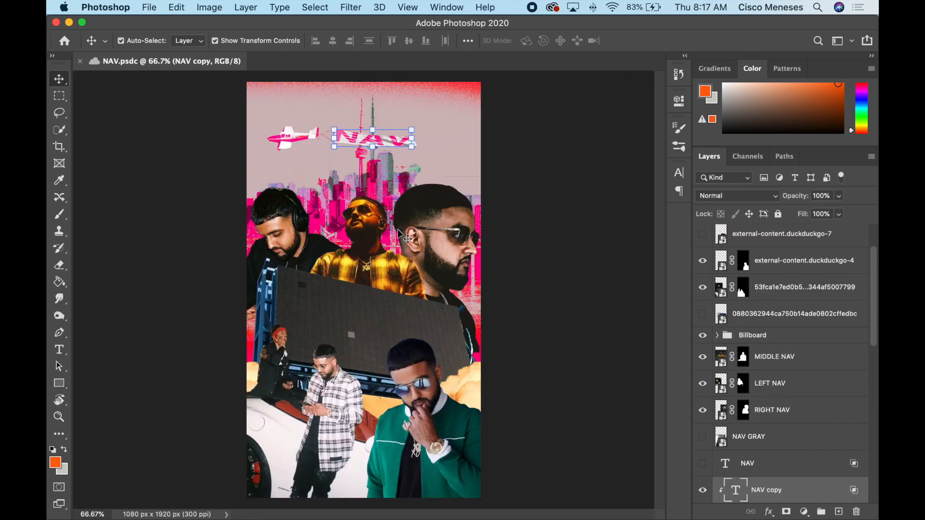
- Scale the NAV copy text down to about 90% and reposition it within the banner
{"action": "key", "text": "super+plus"}
{"action": "key", "text": "super+plus"}
{"action": "scroll", "coordinate": [398, 230], "scroll_direction": "up", "scroll_amount": 10}
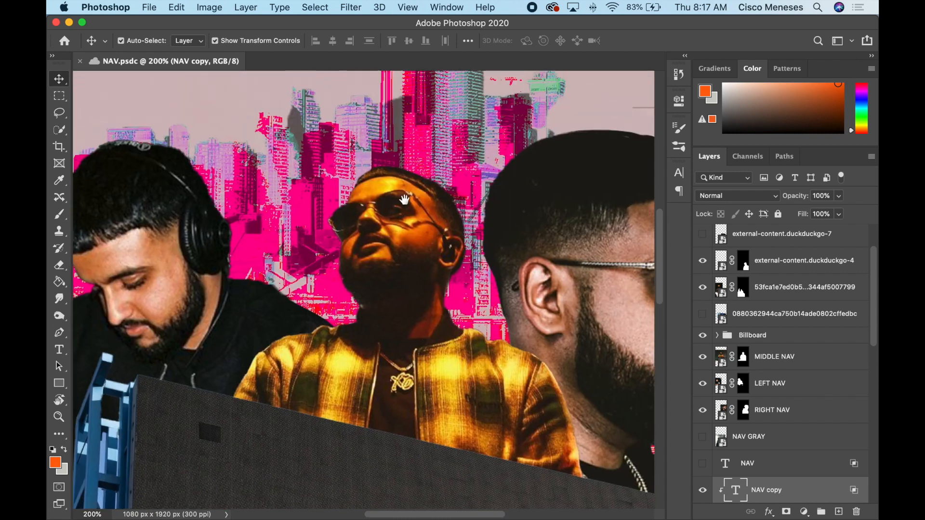
{"action": "left_click", "coordinate": [506, 177]}
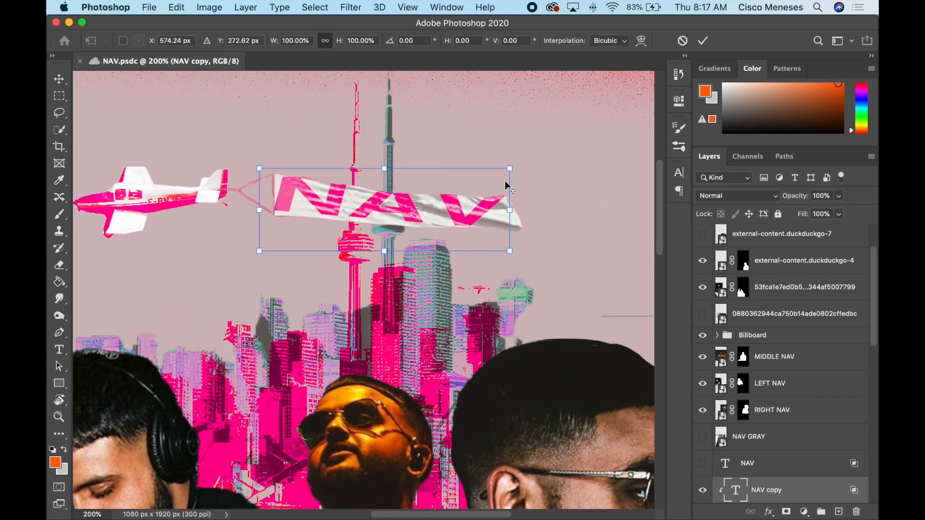
{"action": "left_click_drag", "start_coordinate": [512, 166], "coordinate": [509, 169]}
{"action": "left_click_drag", "start_coordinate": [461, 211], "coordinate": [460, 218]}
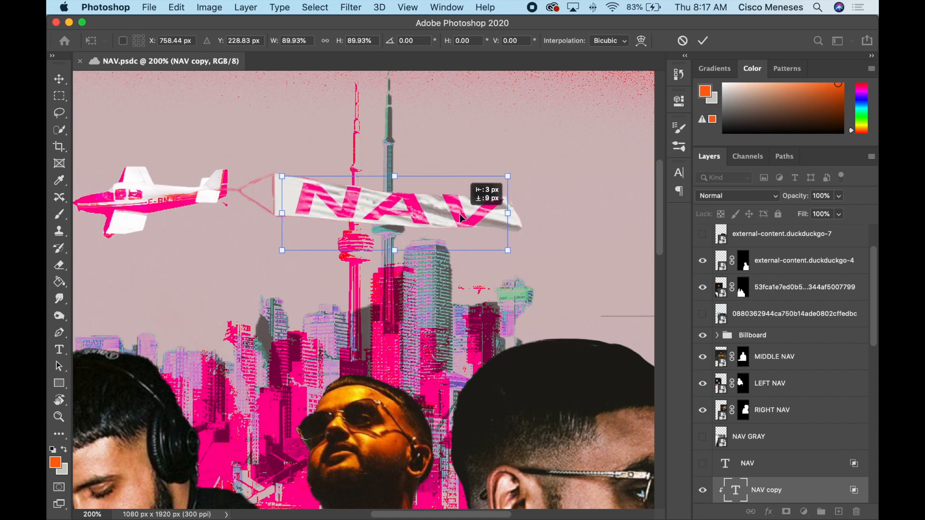
{"action": "key", "text": "Return"}
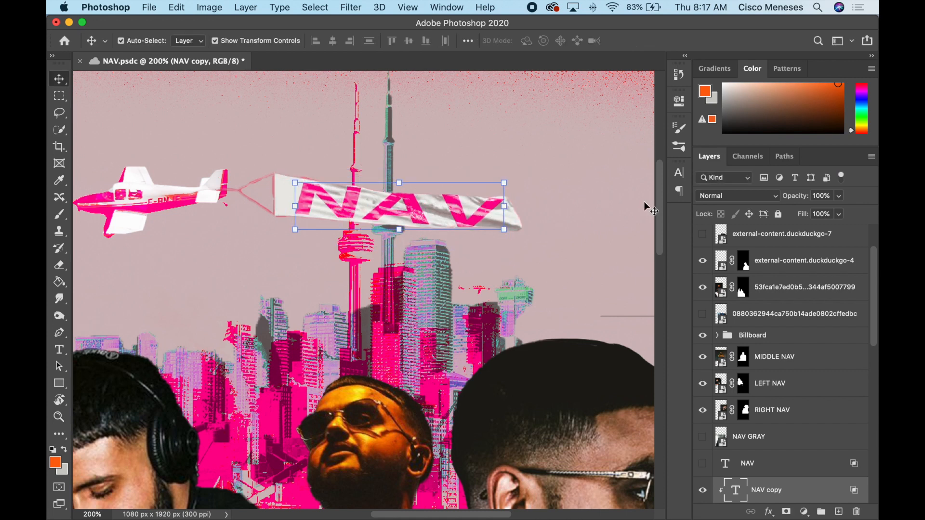
{"action": "key", "text": "super+semicolon"}
{"action": "key", "text": "super+0"}
{"action": "left_click", "coordinate": [596, 239]}
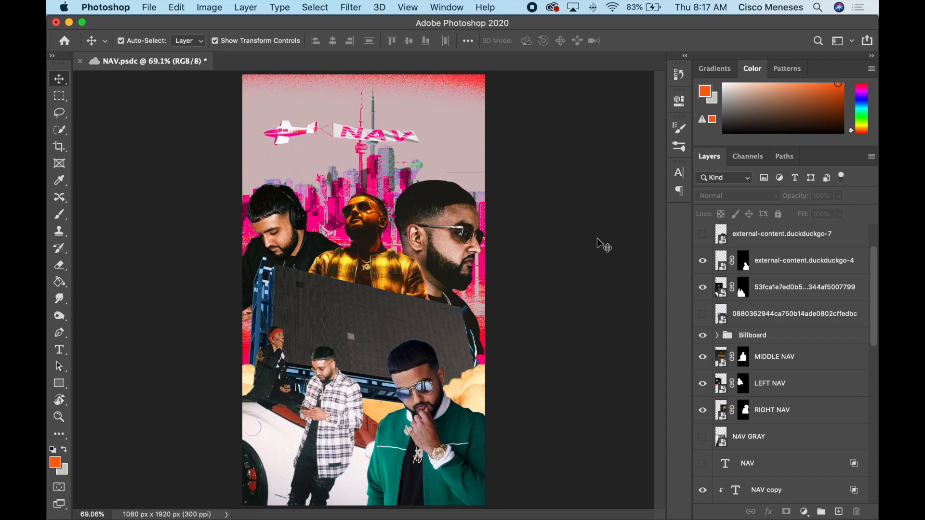
- Shift the split white Underlying Layer slider in the NAV copy layer's Blend If settings closer to white and apply
{"action": "double_click", "coordinate": [854, 491]}
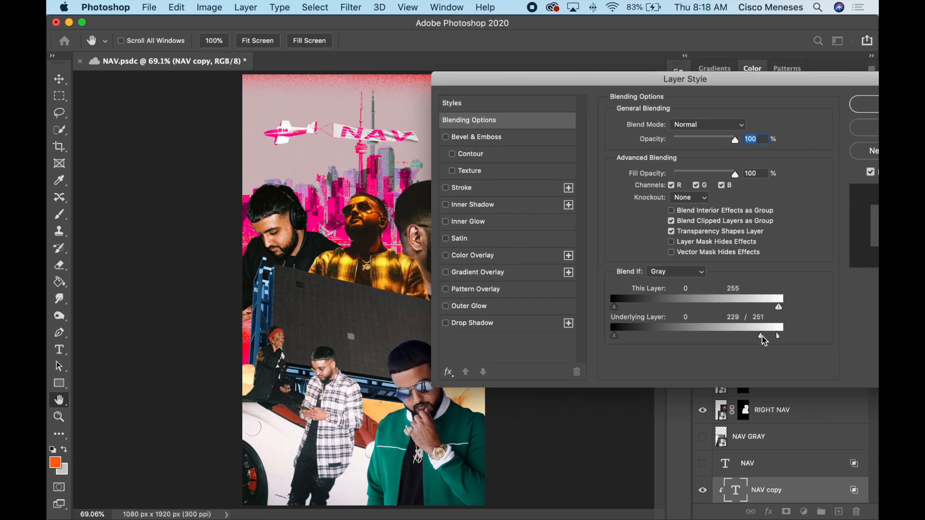
{"action": "left_click_drag", "start_coordinate": [759, 336], "coordinate": [774, 337]}
{"action": "left_click", "coordinate": [863, 105]}
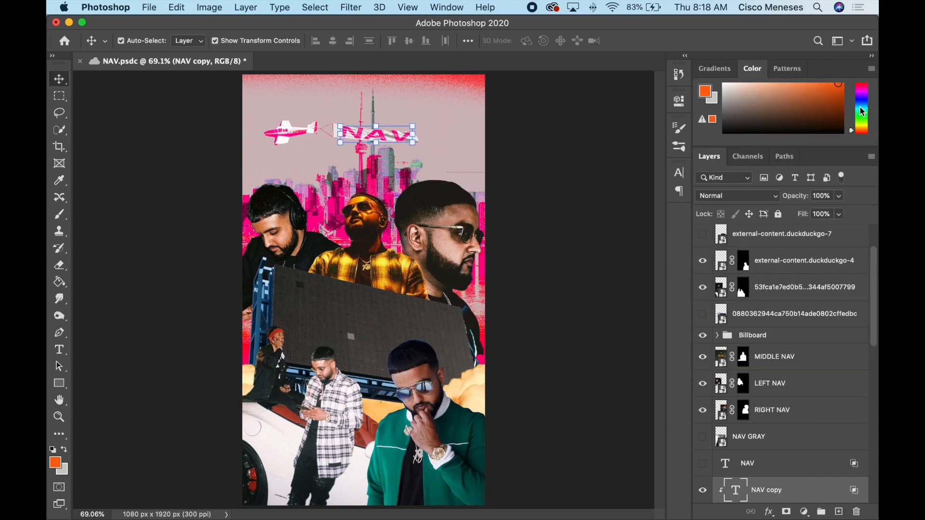
{"action": "left_click", "coordinate": [630, 128]}
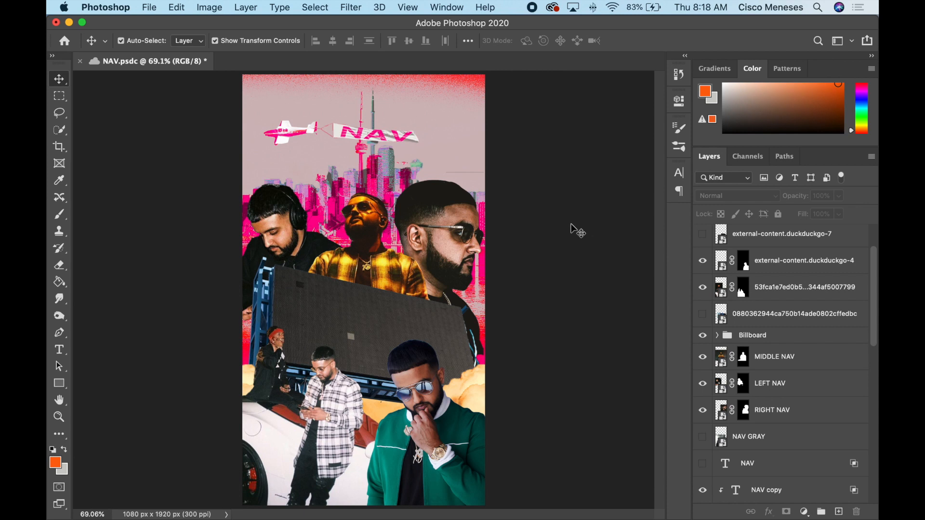
- Group the layers from Layer 1 copy up to NAV copy and name the group NAV FLAG
{"action": "scroll", "coordinate": [787, 323], "scroll_direction": "down", "scroll_amount": 2}
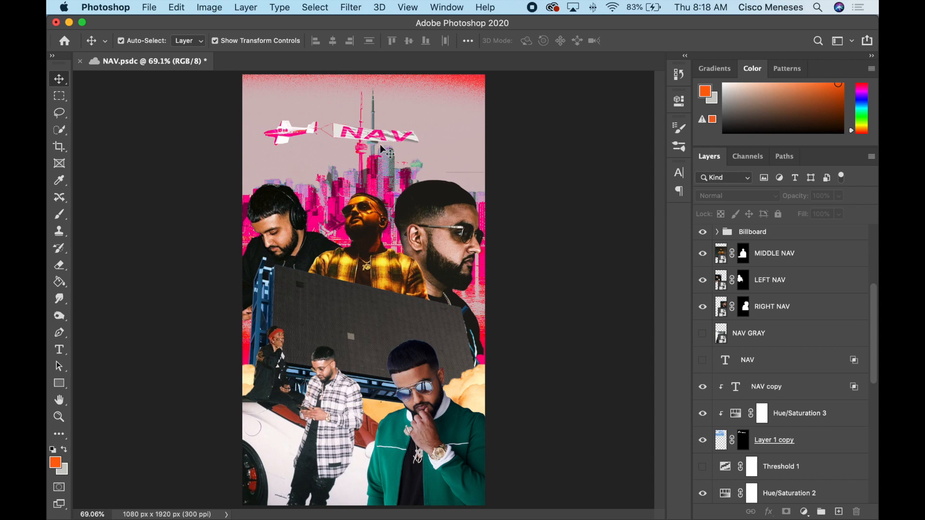
{"action": "scroll", "coordinate": [802, 424], "scroll_direction": "down", "scroll_amount": 4}
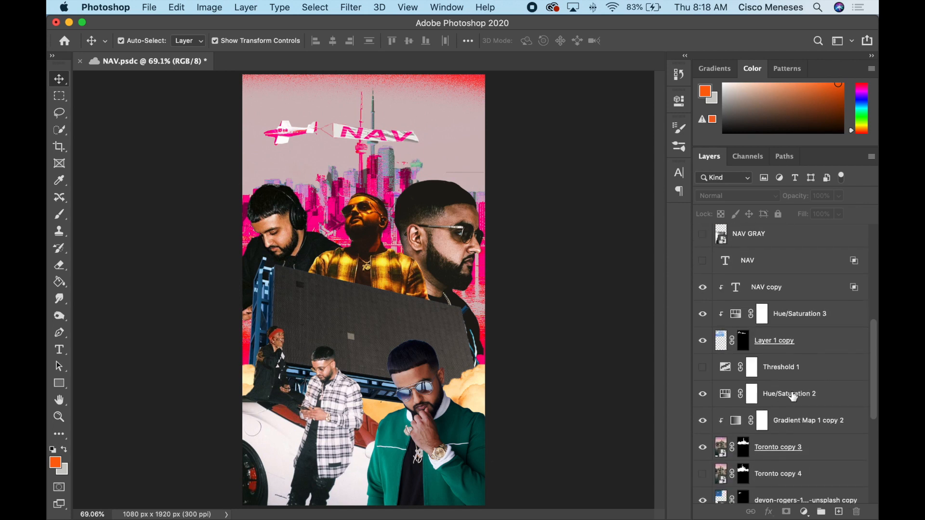
{"action": "left_click", "coordinate": [805, 349]}
{"action": "left_click", "coordinate": [788, 291], "text": "shift"}
{"action": "key", "text": "super+g"}
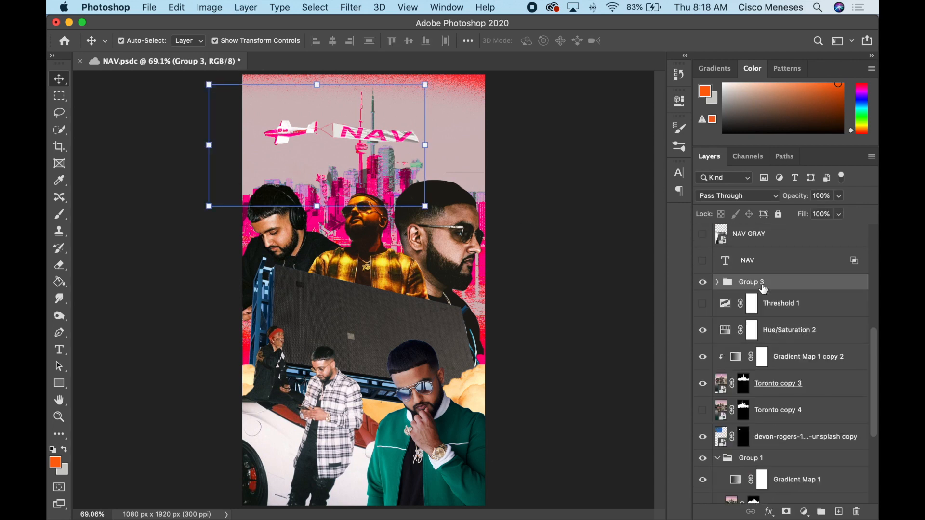
{"action": "double_click", "coordinate": [752, 282]}
{"action": "type", "text": "NAV FLAG"}
{"action": "key", "text": "Return"}
- Try the NAV FLAG group directly above Group 1, collapse Group 1, and return NAV FLAG to its place above Threshold 1
{"action": "left_click_drag", "start_coordinate": [808, 287], "coordinate": [795, 427]}
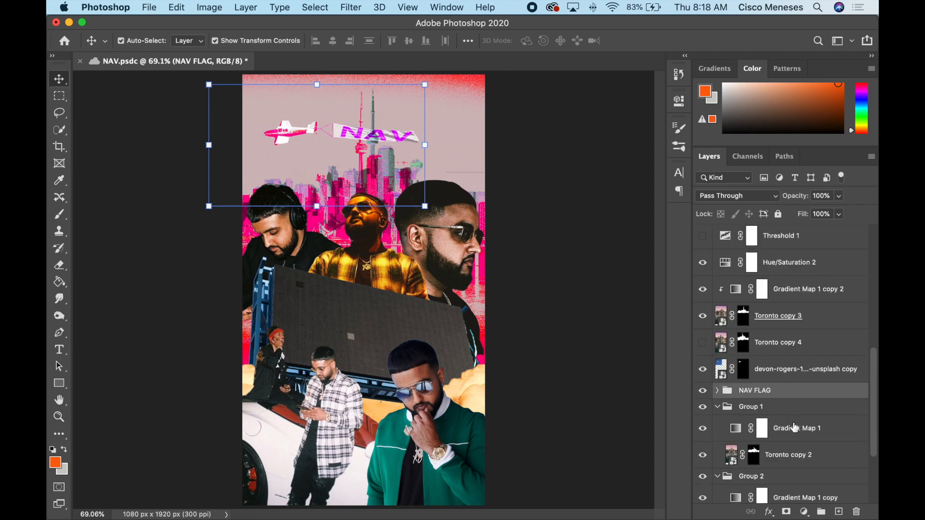
{"action": "scroll", "coordinate": [794, 428], "scroll_direction": "down", "scroll_amount": 2}
{"action": "left_click", "coordinate": [718, 388]}
{"action": "left_click_drag", "start_coordinate": [751, 372], "coordinate": [740, 399]}
{"action": "key", "text": "super+bracketright"}
{"action": "key", "text": "super+bracketright"}
{"action": "key", "text": "super+bracketright"}
{"action": "key", "text": "super+bracketright"}
{"action": "key", "text": "super+bracketright"}
{"action": "key", "text": "super+bracketright"}
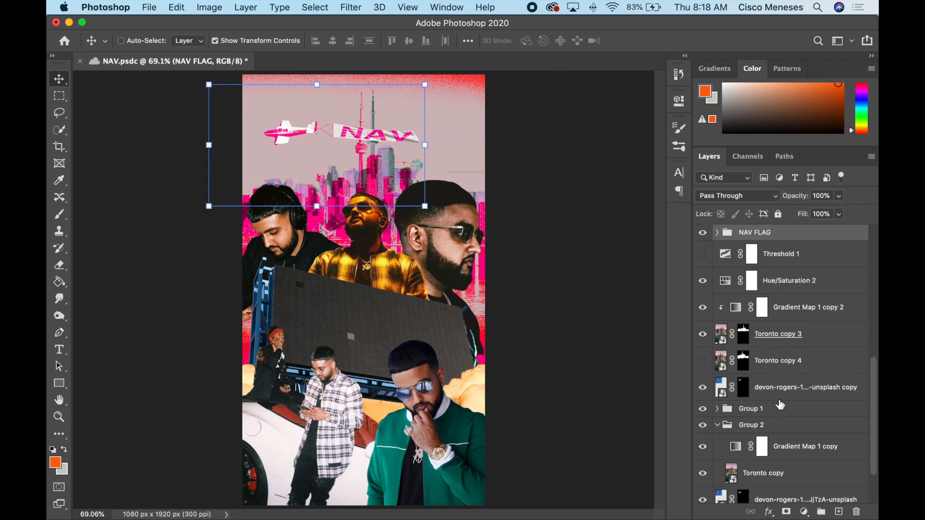
- Select the NAV FLAG group and both devon-rogers layers, shrink the plane and banner slightly, and center them in the sky
{"action": "left_click", "coordinate": [781, 398]}
{"action": "scroll", "coordinate": [785, 409], "scroll_direction": "down", "scroll_amount": 3}
{"action": "left_click", "coordinate": [788, 436], "text": "super"}
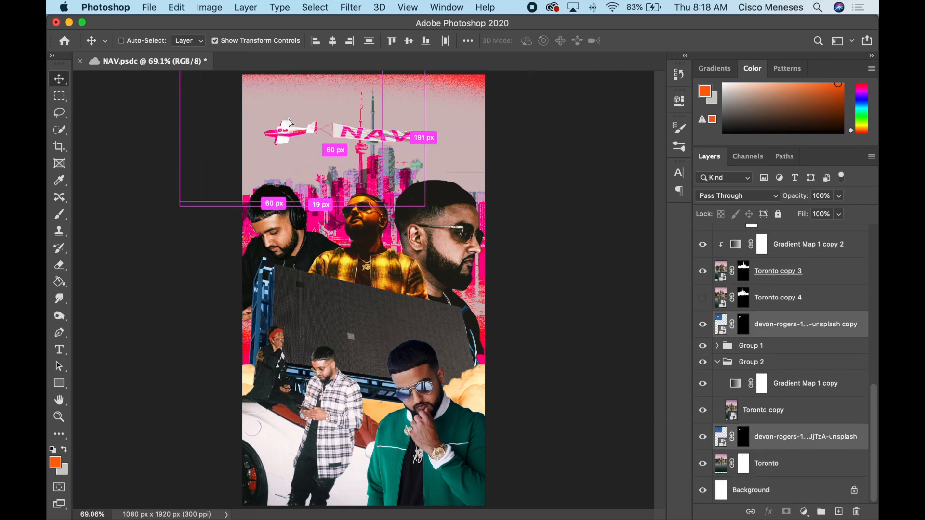
{"action": "left_click_drag", "start_coordinate": [290, 123], "coordinate": [347, 120]}
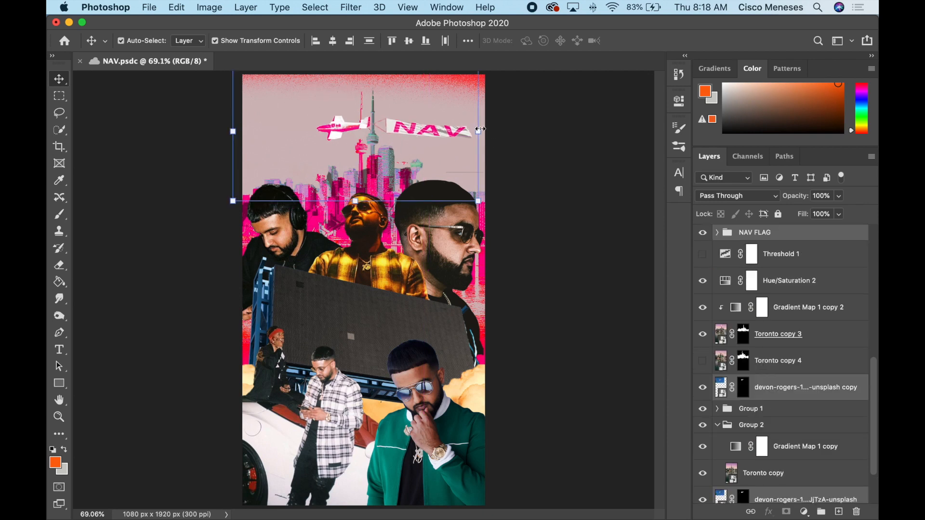
{"action": "left_click_drag", "start_coordinate": [480, 129], "coordinate": [393, 127]}
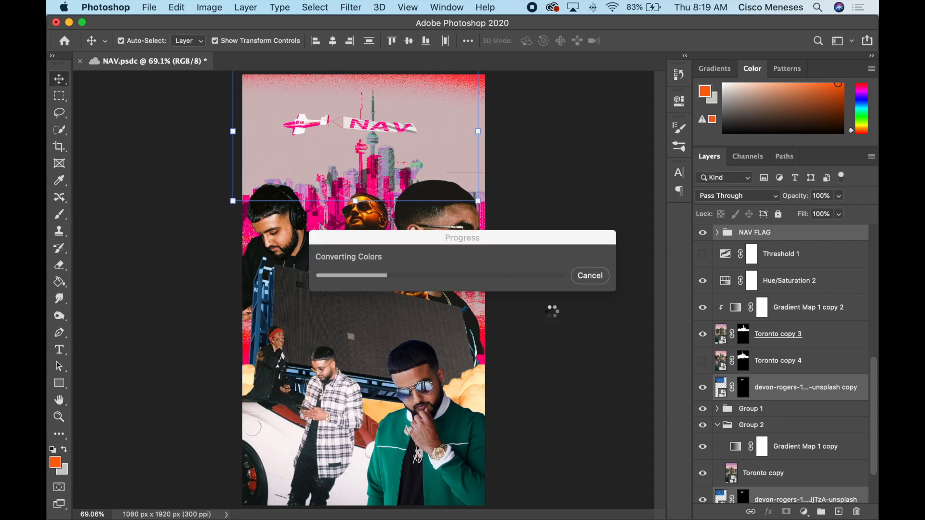
{"action": "left_click", "coordinate": [552, 312]}
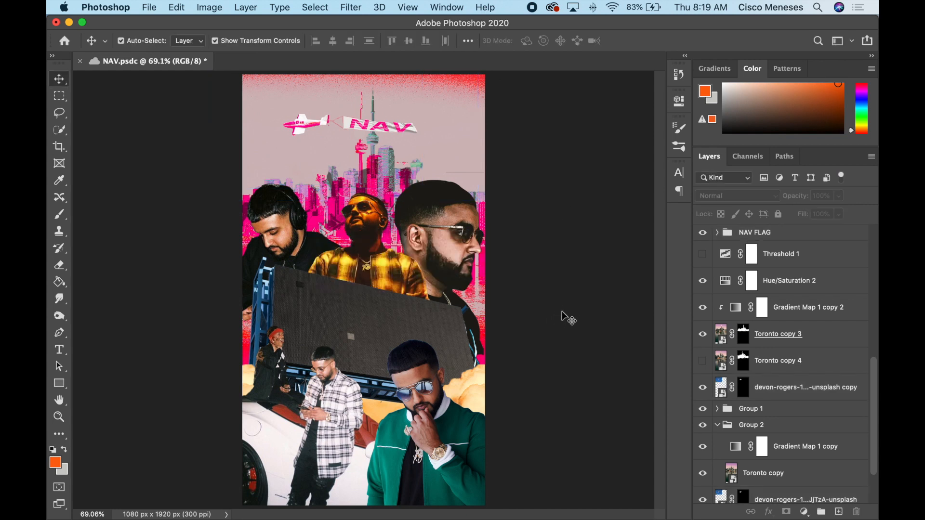
{"action": "left_click", "coordinate": [367, 331]}
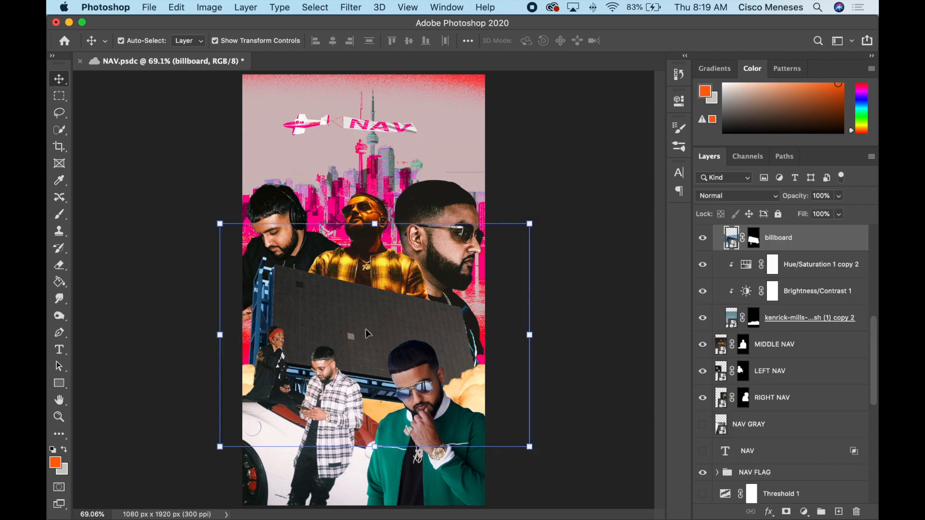
{"action": "scroll", "coordinate": [790, 290], "scroll_direction": "up", "scroll_amount": 5}
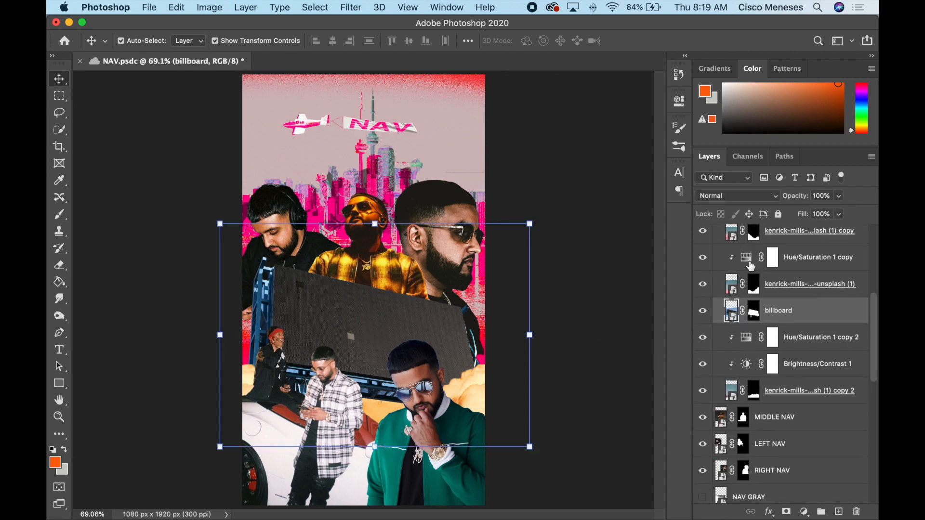
{"action": "scroll", "coordinate": [728, 264], "scroll_direction": "up", "scroll_amount": 1}
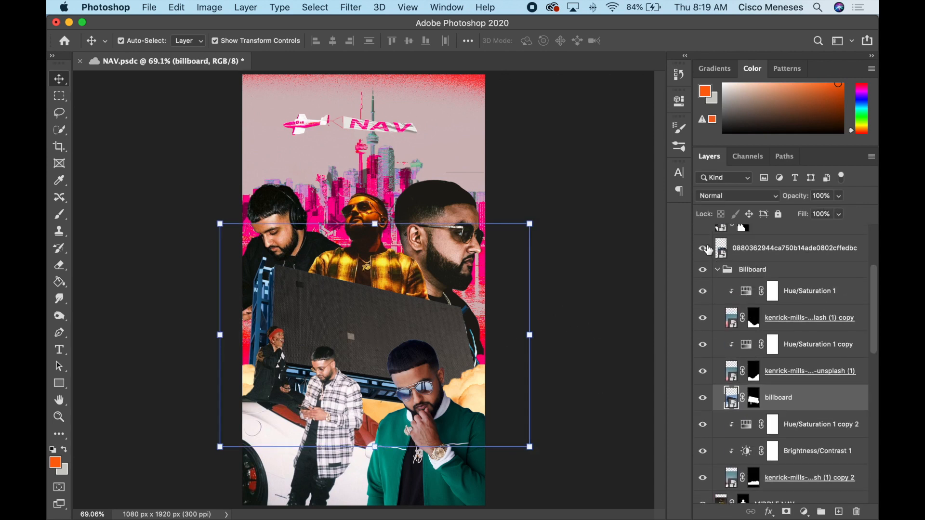
{"action": "left_click", "coordinate": [703, 248]}
{"action": "left_click_drag", "start_coordinate": [773, 253], "coordinate": [750, 387]}
{"action": "left_click", "coordinate": [737, 383], "text": "alt"}
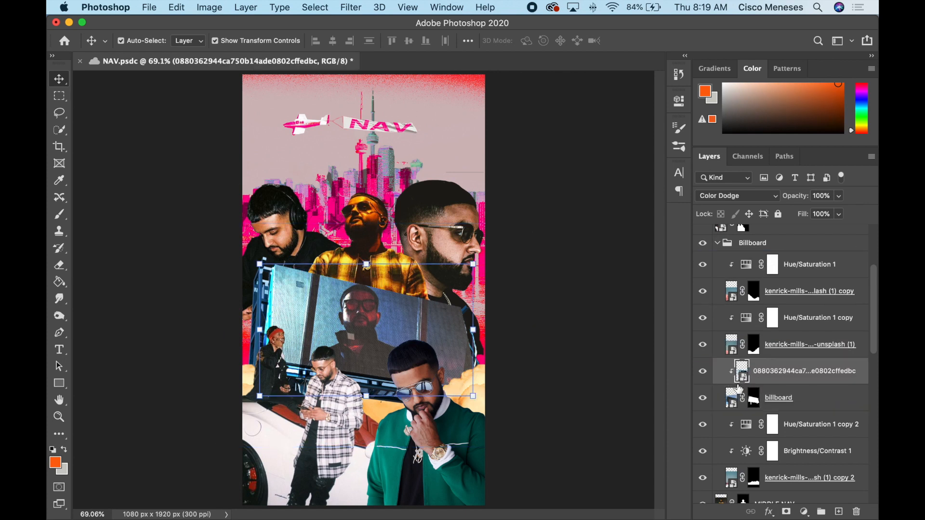
{"action": "left_click", "coordinate": [703, 371]}
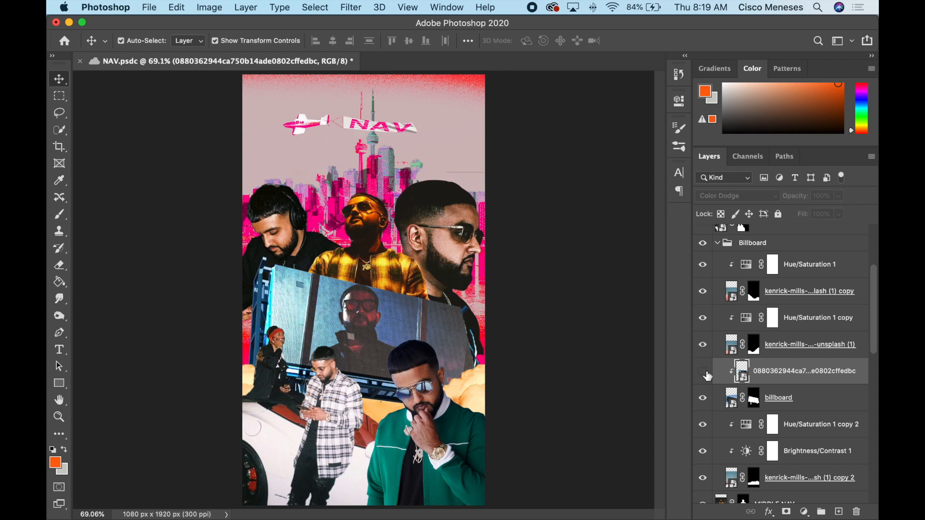
- Select the dark screen area of the billboard layer with the Quick Selection tool, trimming the selection to the screen's edges
{"action": "left_click", "coordinate": [802, 402]}
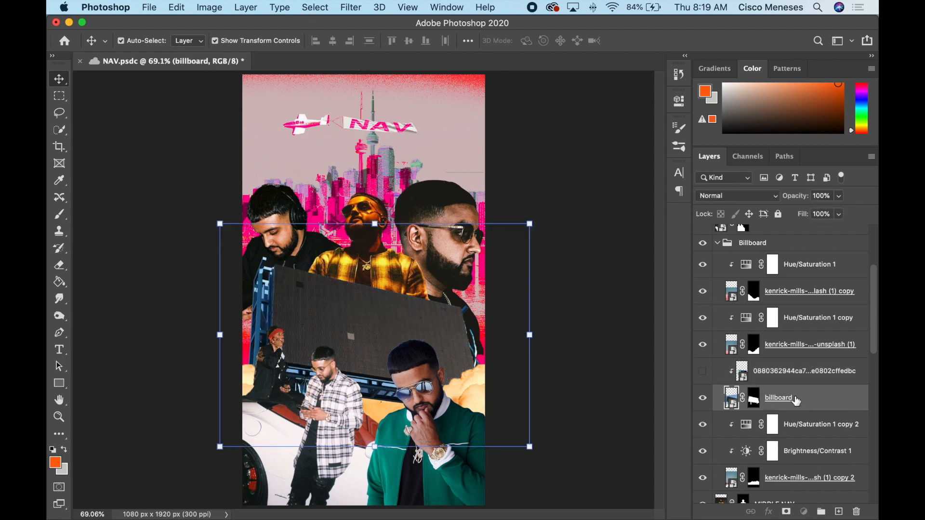
{"action": "key", "text": "super+j"}
{"action": "key", "text": "super+z"}
{"action": "left_click", "coordinate": [59, 130]}
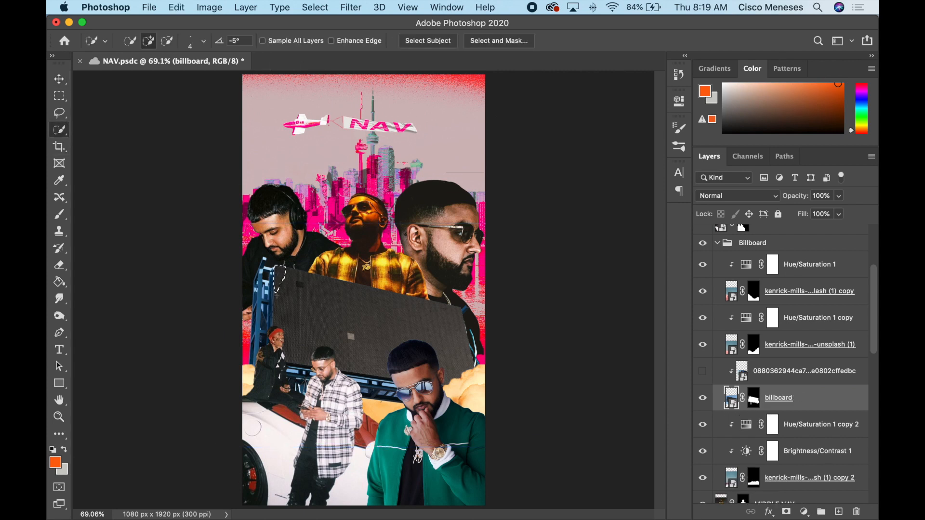
{"action": "left_click", "coordinate": [278, 284]}
{"action": "key", "text": "alt"}
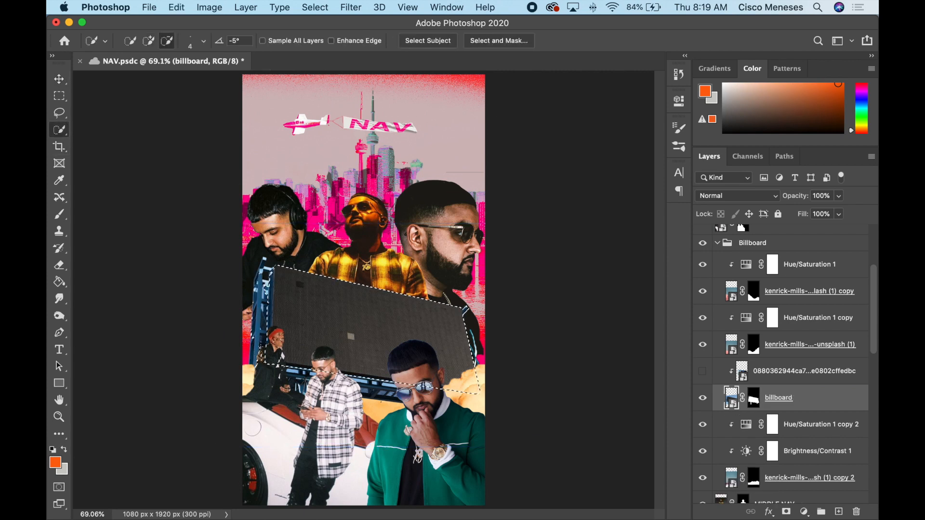
{"action": "key", "text": "alt"}
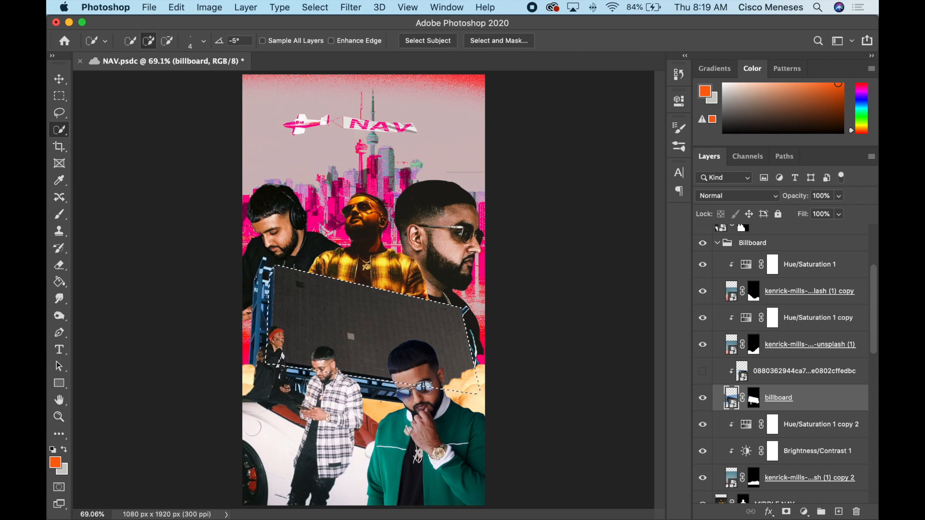
{"action": "key", "text": "alt"}
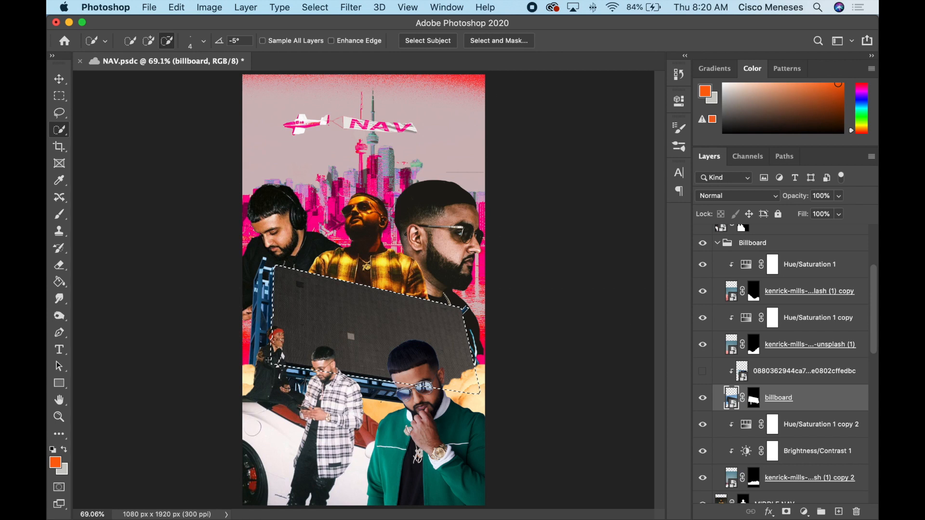
{"action": "key", "text": "alt"}
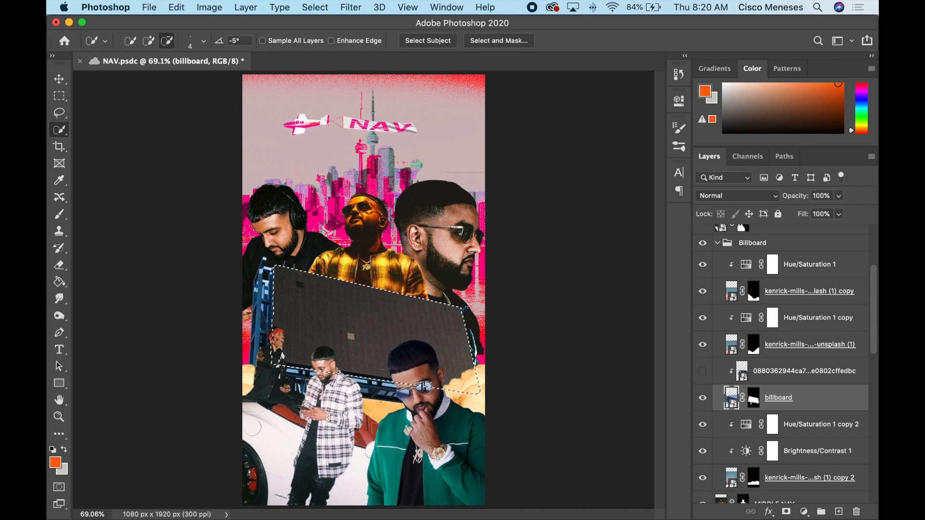
- Duplicate the billboard layer directly above the original and release the copy from its clipping mask
{"action": "left_click_drag", "start_coordinate": [794, 389], "coordinate": [793, 385]}
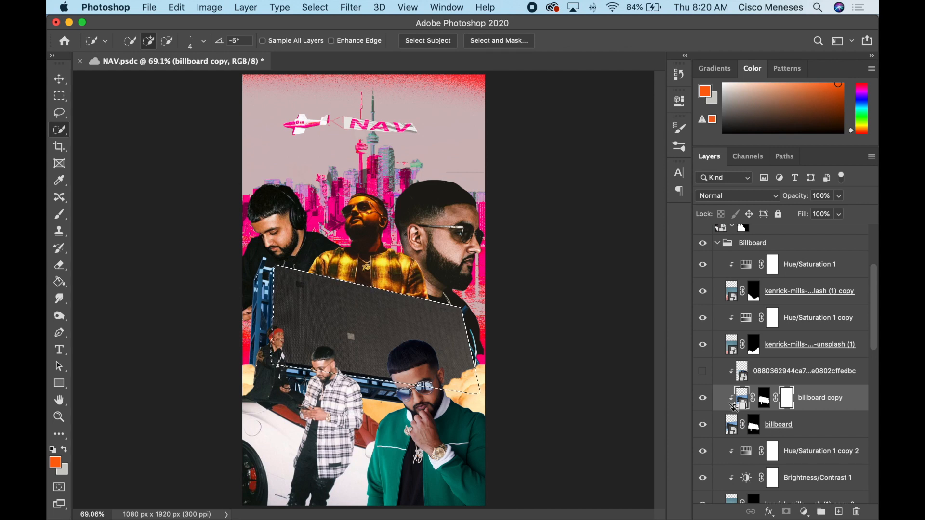
{"action": "left_click", "coordinate": [734, 407], "text": "alt"}
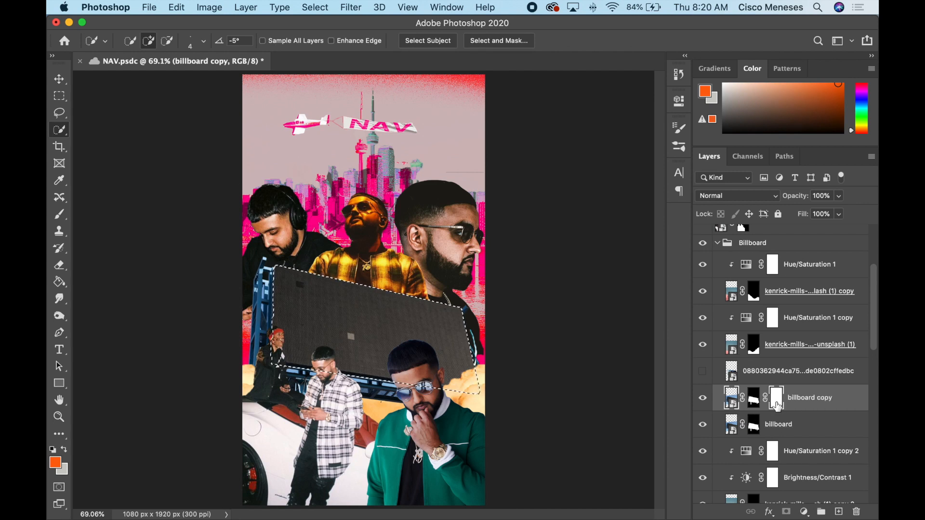
{"action": "key", "text": "BackSpace"}
{"action": "left_click", "coordinate": [560, 201]}
- Target the first layer mask of the billboard copy layer and invert the screen selection to cover everything outside the screen
{"action": "left_click", "coordinate": [759, 406]}
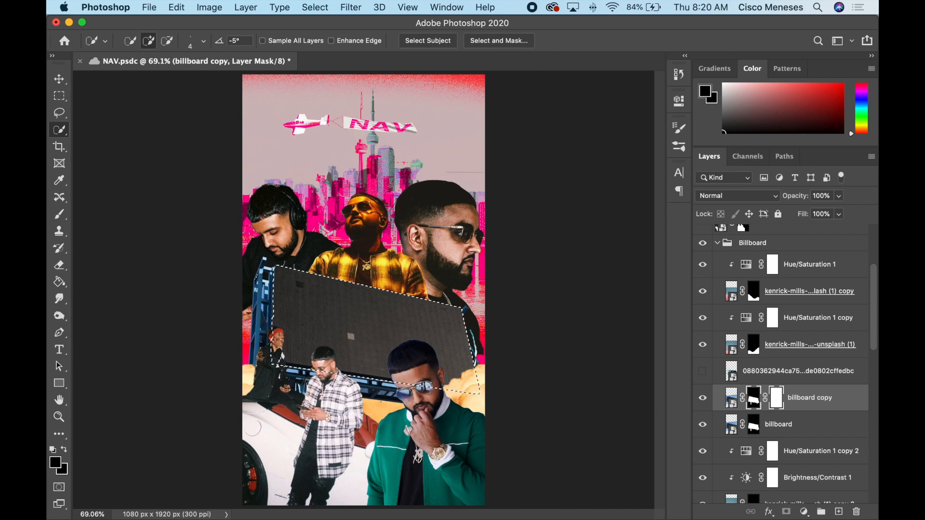
{"action": "key", "text": "b"}
{"action": "right_click", "coordinate": [339, 308]}
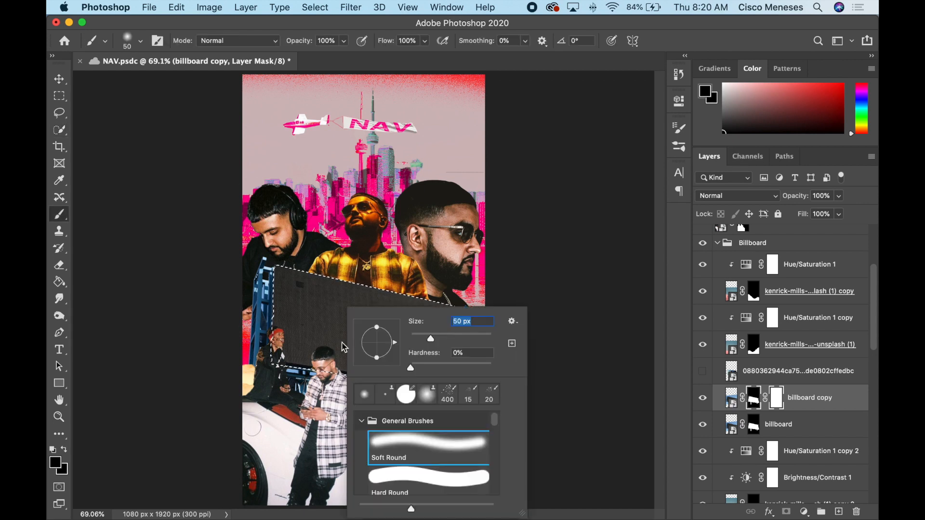
{"action": "key", "text": "Escape"}
{"action": "key", "text": "v"}
{"action": "right_click", "coordinate": [302, 325]}
{"action": "key", "text": "Escape"}
{"action": "key", "text": "m"}
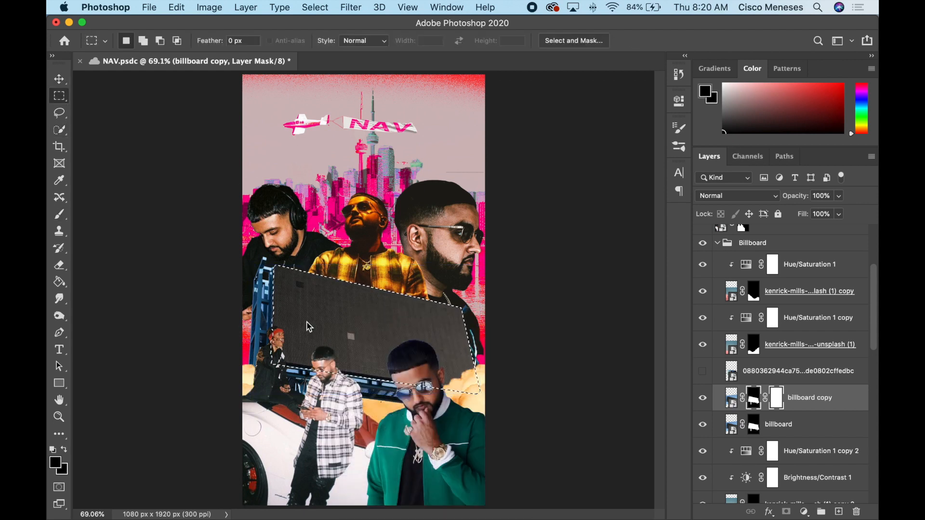
{"action": "right_click", "coordinate": [311, 324]}
{"action": "left_click", "coordinate": [340, 296]}
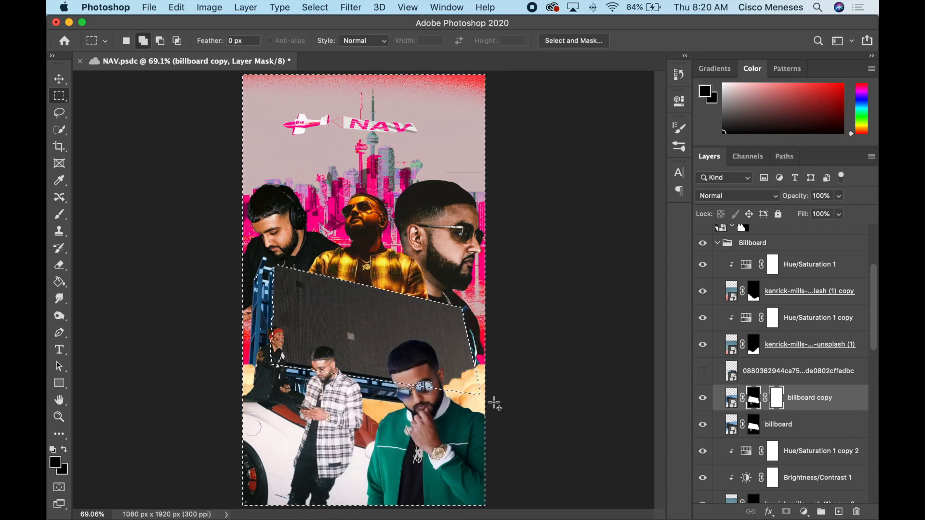
- Paint the mask black around the screen with a soft 500 px brush, hiding the billboard copy's frame, and clear the selection
{"action": "key", "text": "b"}
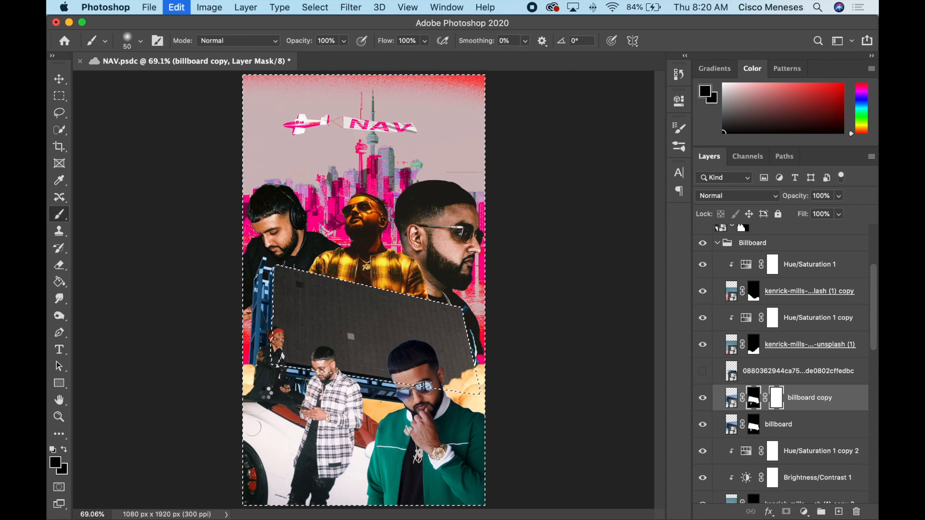
{"action": "key", "text": "bracketright"}
{"action": "key", "text": "bracketright"}
{"action": "key", "text": "bracketright"}
{"action": "key", "text": "bracketright"}
{"action": "key", "text": "bracketright"}
{"action": "key", "text": "bracketright"}
{"action": "key", "text": "bracketright"}
{"action": "key", "text": "bracketright"}
{"action": "key", "text": "bracketright"}
{"action": "key", "text": "bracketright"}
{"action": "key", "text": "bracketright"}
{"action": "key", "text": "bracketright"}
{"action": "key", "text": "bracketright"}
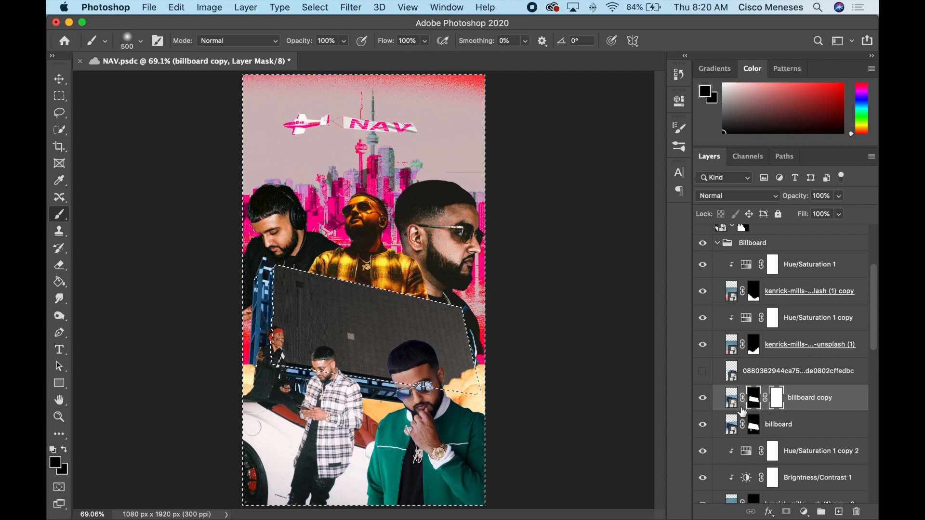
{"action": "key", "text": "m"}
{"action": "left_click", "coordinate": [424, 347]}
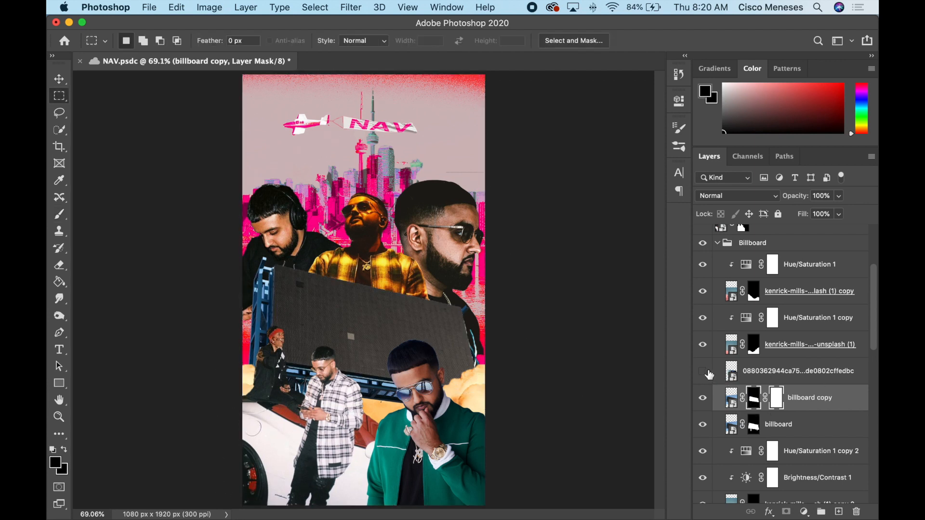
{"action": "left_click", "coordinate": [732, 381], "text": "alt"}
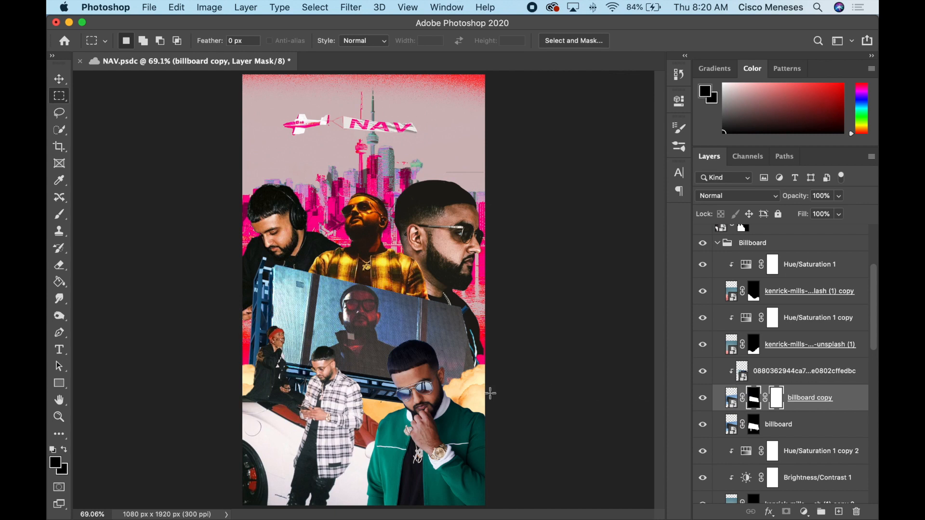
{"action": "key", "text": "v"}
{"action": "left_click_drag", "start_coordinate": [357, 318], "coordinate": [366, 321]}
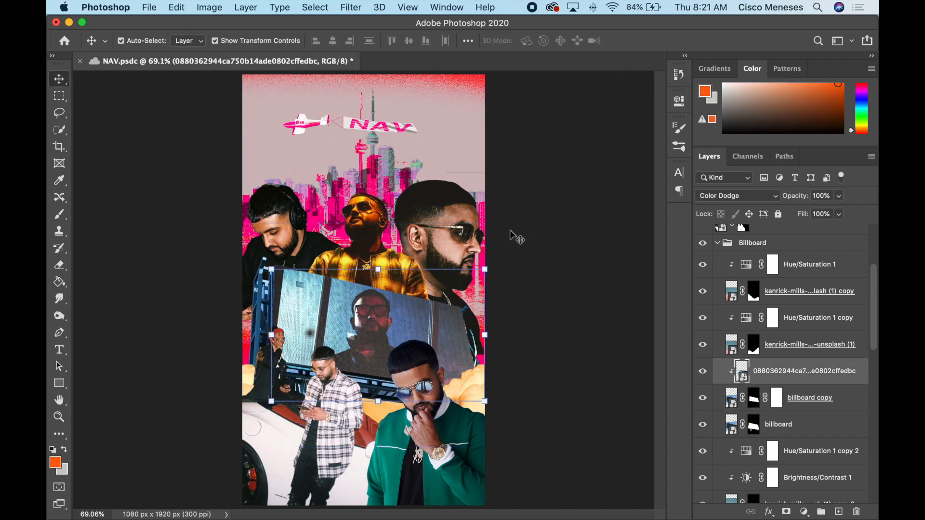
{"action": "left_click_drag", "start_coordinate": [496, 260], "coordinate": [492, 271]}
{"action": "left_click_drag", "start_coordinate": [354, 307], "coordinate": [351, 299]}
{"action": "key", "text": "Return"}
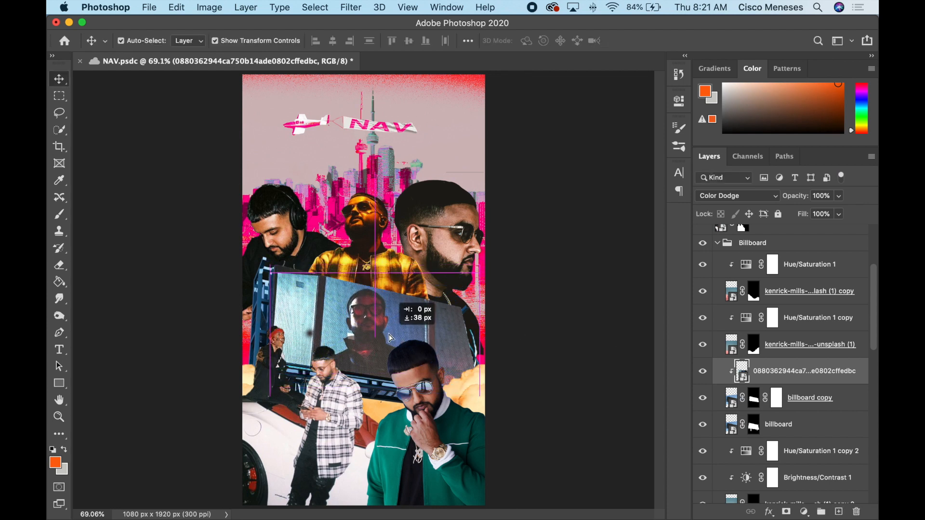
- Fine-tune the clipped portrait's position so it fills the billboard screen with the face near its center, and deselect the layer
{"action": "left_click", "coordinate": [547, 342]}
{"action": "left_click", "coordinate": [453, 343]}
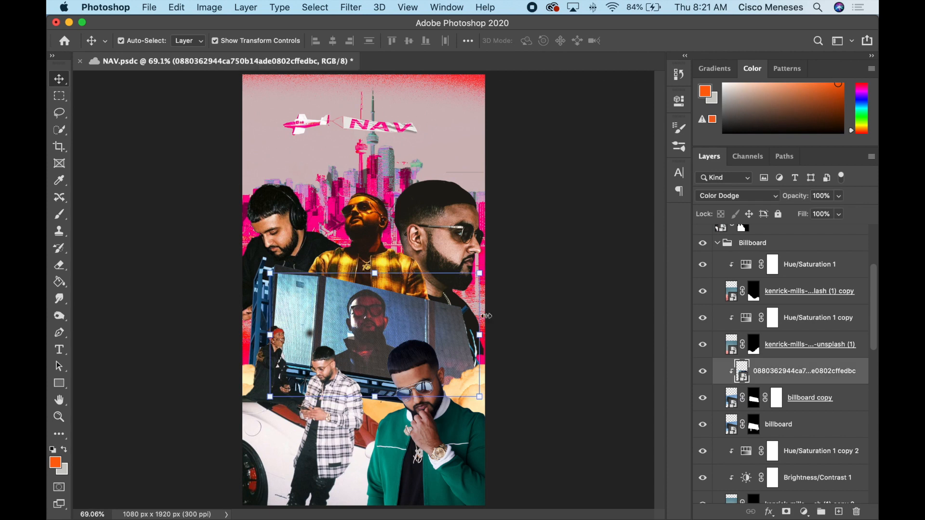
{"action": "key", "text": "ctrl+t"}
{"action": "left_click_drag", "start_coordinate": [403, 324], "coordinate": [390, 333]}
{"action": "left_click", "coordinate": [501, 355]}
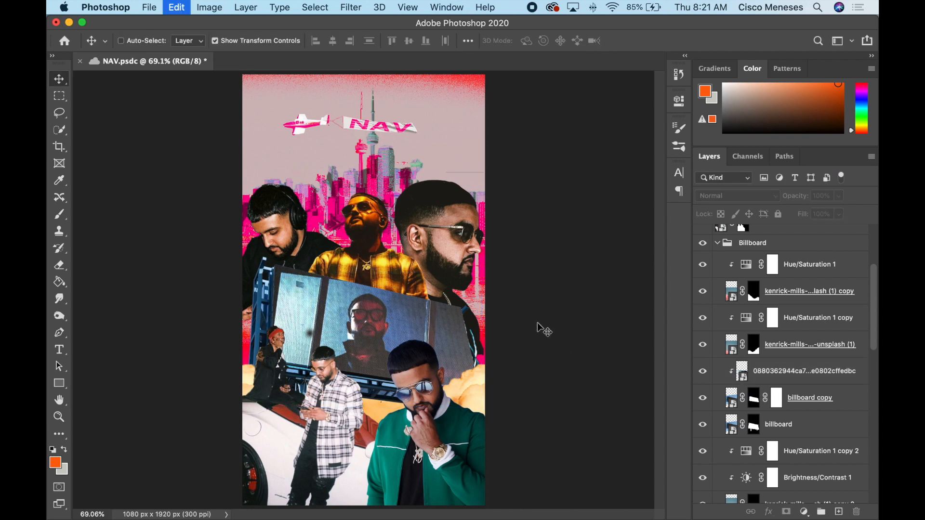
{"action": "mouse_move", "coordinate": [385, 333]}
{"action": "left_mouse_down"}
{"action": "mouse_move", "coordinate": [370, 336]}
{"action": "mouse_move", "coordinate": [381, 329]}
{"action": "left_mouse_up"}
{"action": "left_click", "coordinate": [530, 368]}
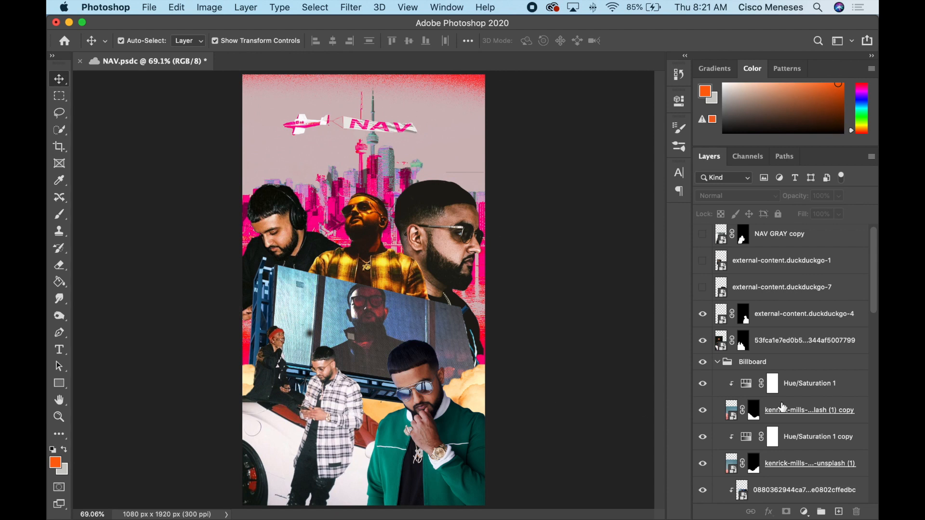
- Rename the Color Dodge portrait layer in the Billboard group to NAV BILL
{"action": "scroll", "coordinate": [781, 404], "scroll_direction": "down", "scroll_amount": 5}
{"action": "left_click", "coordinate": [802, 372]}
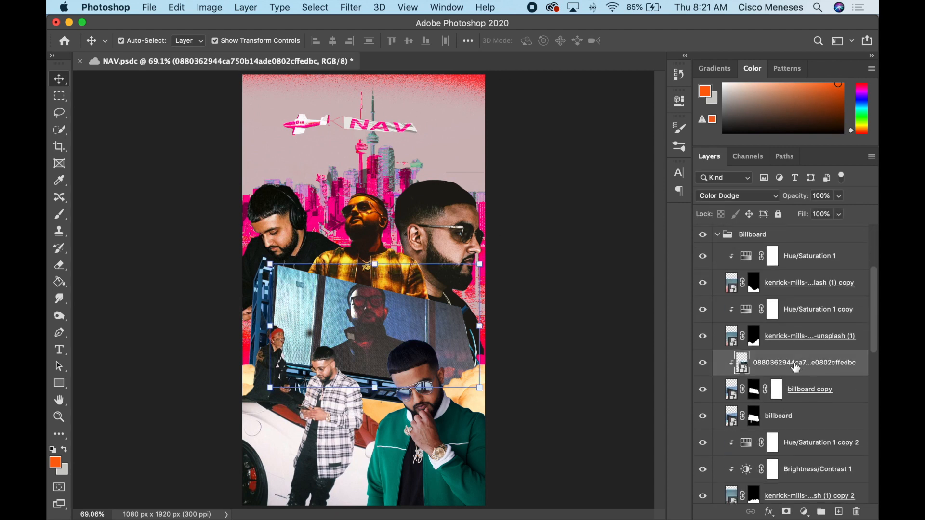
{"action": "double_click", "coordinate": [802, 368]}
{"action": "type", "text": "NAV"}
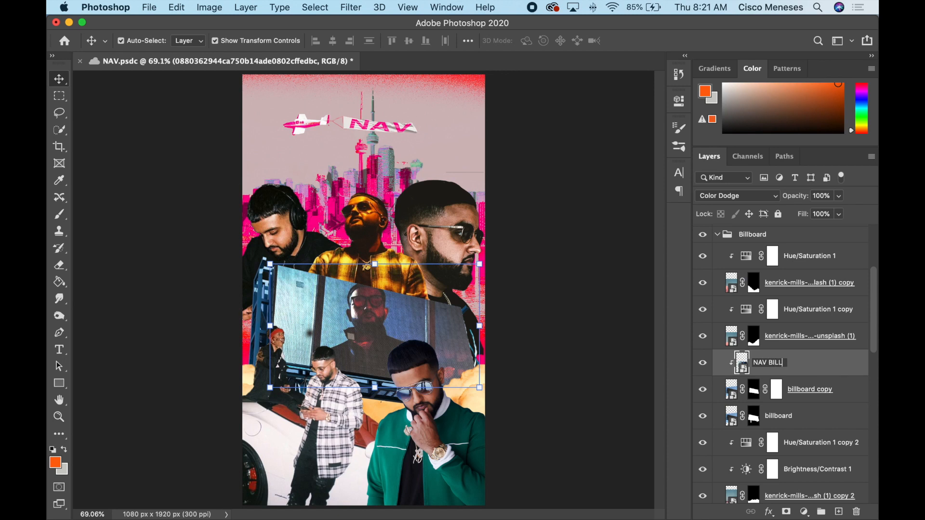
{"action": "type", "text": " BILL"}
{"action": "key", "text": "Return"}
- Add a clipped Brightness/Contrast adjustment above NAV BILL with brightness about 34 and contrast about 43
{"action": "left_click", "coordinate": [804, 512]}
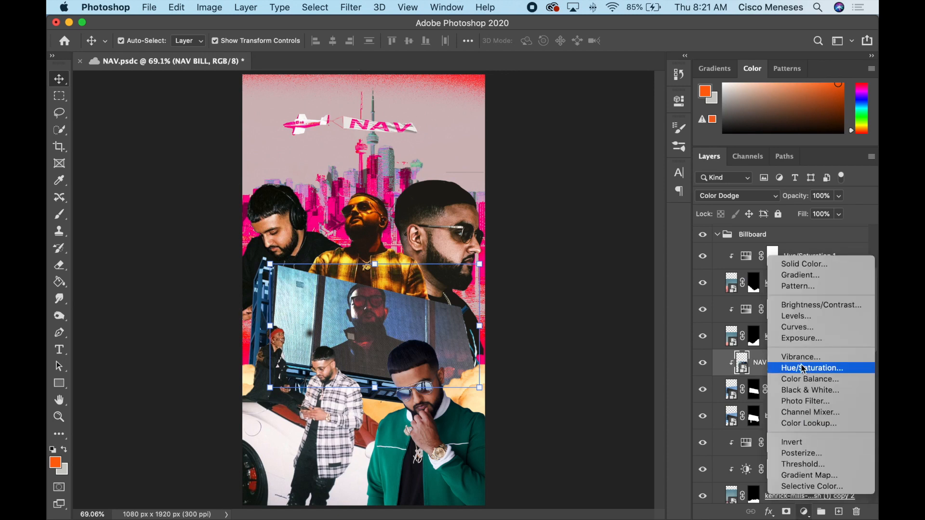
{"action": "left_click", "coordinate": [809, 306]}
{"action": "left_click", "coordinate": [566, 238]}
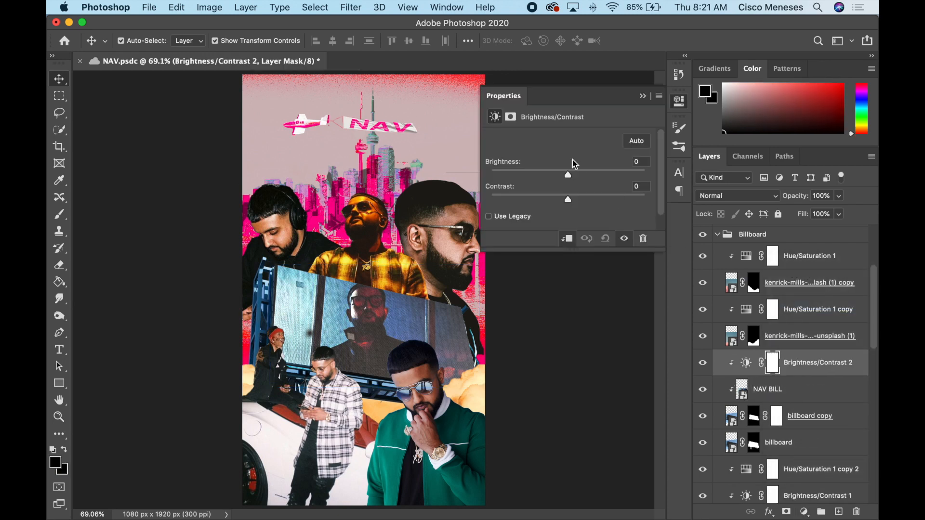
{"action": "left_click", "coordinate": [583, 175]}
{"action": "left_click", "coordinate": [561, 199]}
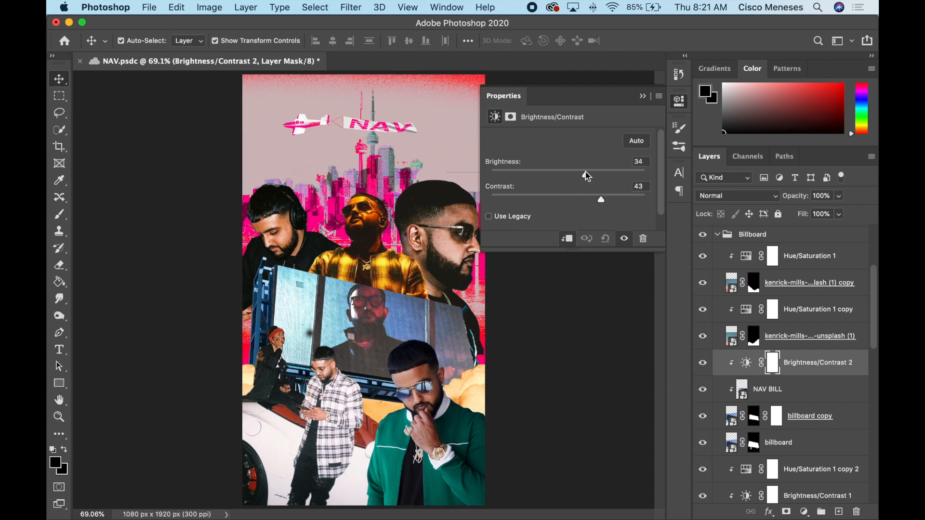
{"action": "left_click", "coordinate": [644, 97]}
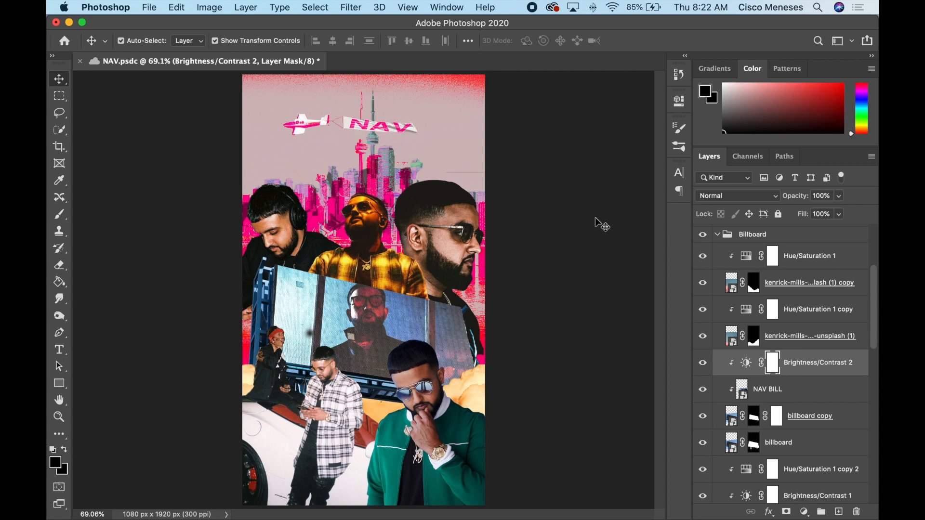
- Scale the cutout of the two men and white car to about 91% and shift it slightly right
{"action": "left_click", "coordinate": [580, 240]}
{"action": "left_click", "coordinate": [326, 419]}
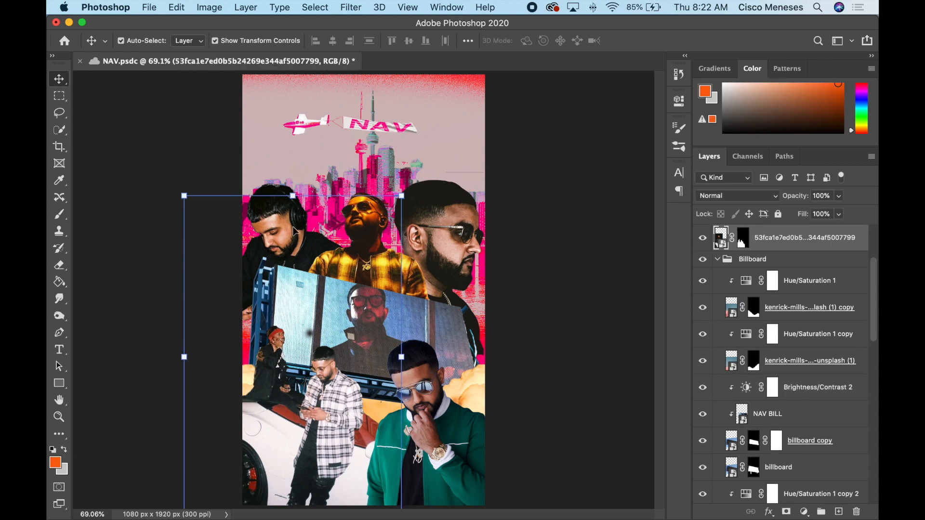
{"action": "left_click_drag", "start_coordinate": [291, 197], "coordinate": [291, 219]}
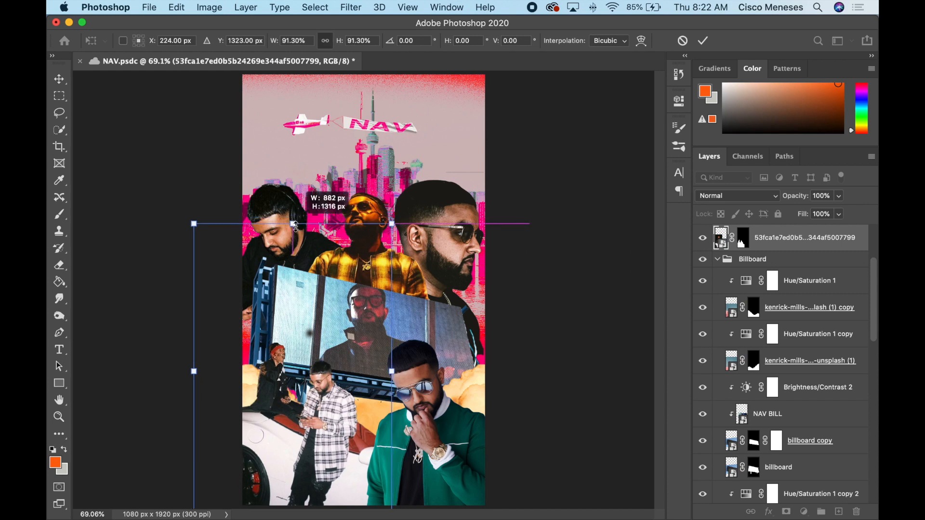
{"action": "key", "text": "Return"}
{"action": "left_click", "coordinate": [445, 432]}
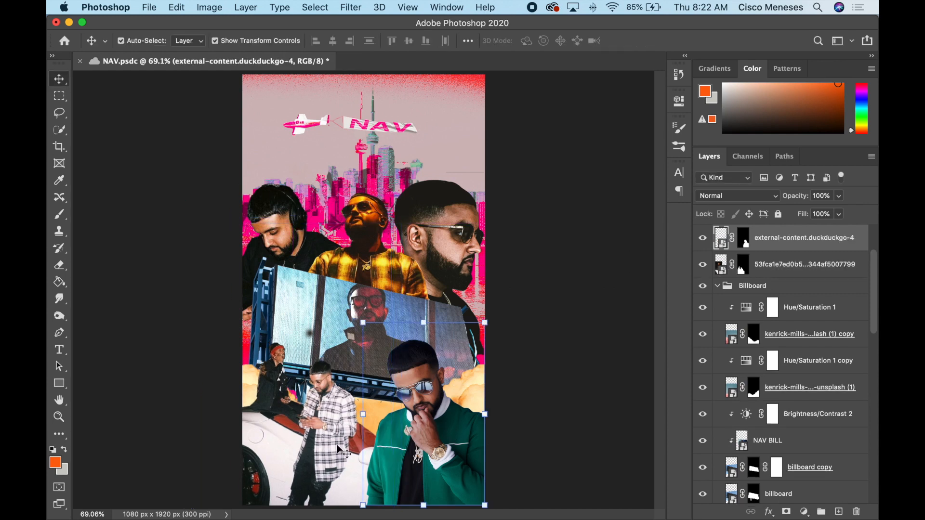
{"action": "left_click_drag", "start_coordinate": [339, 450], "coordinate": [364, 445]}
- Shift the green-jacket cutout left and enlarge it to about 105%, reaching the canvas's right edge
{"action": "left_click_drag", "start_coordinate": [452, 445], "coordinate": [440, 445]}
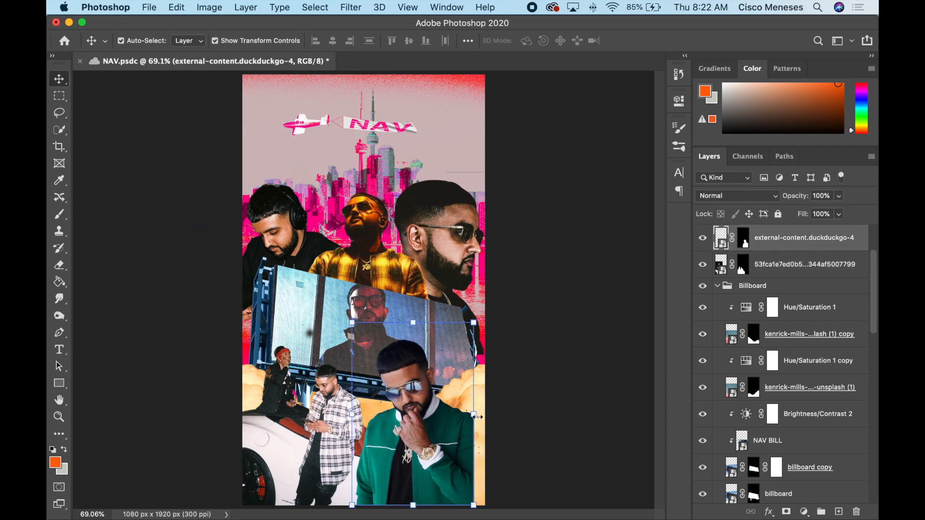
{"action": "left_click_drag", "start_coordinate": [477, 416], "coordinate": [465, 422]}
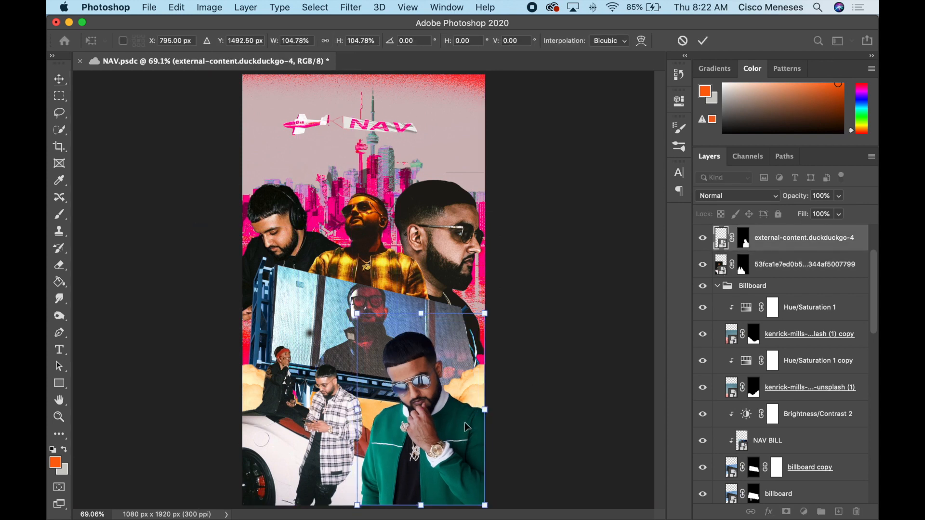
{"action": "key", "text": "Return"}
{"action": "left_click", "coordinate": [584, 412]}
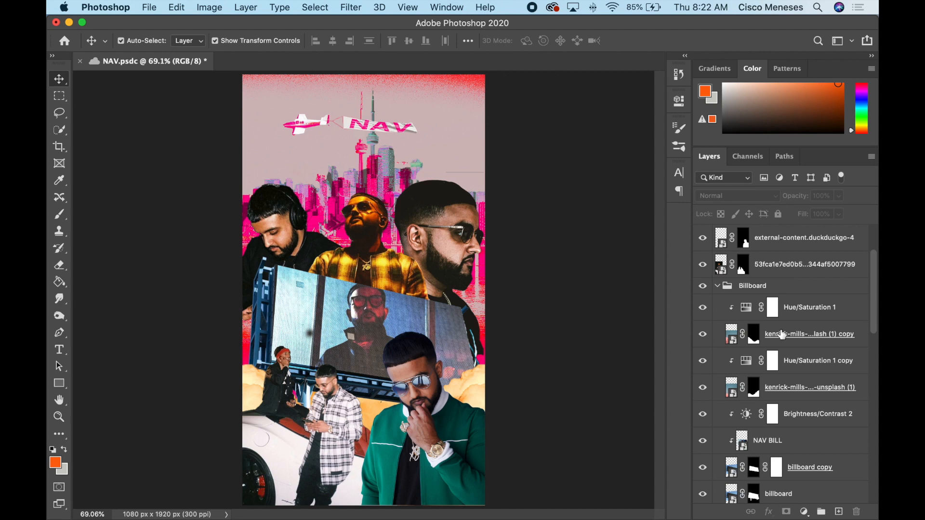
- Add the text NAV in 72 pt Helvetica Bold over the billboard
{"action": "scroll", "coordinate": [781, 338], "scroll_direction": "down", "scroll_amount": 2}
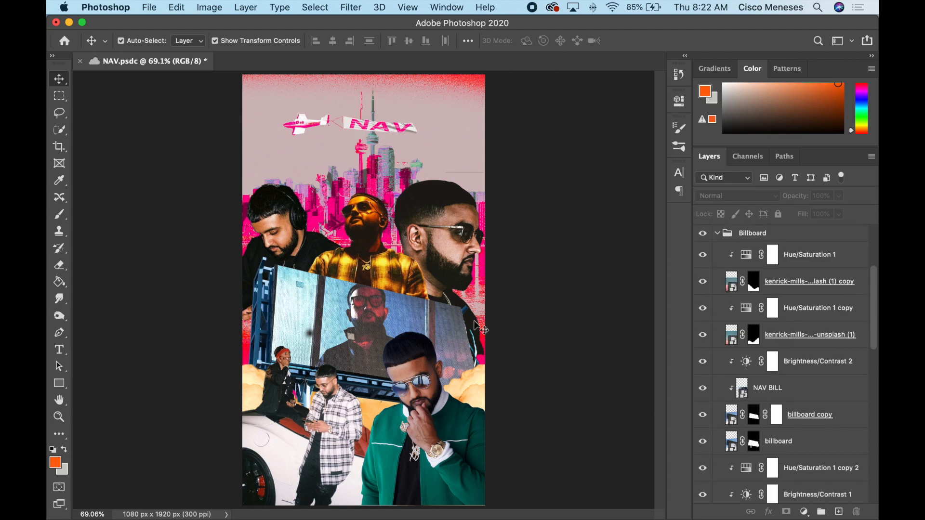
{"action": "key", "text": "t"}
{"action": "left_click", "coordinate": [325, 341]}
{"action": "type", "text": "NA"}
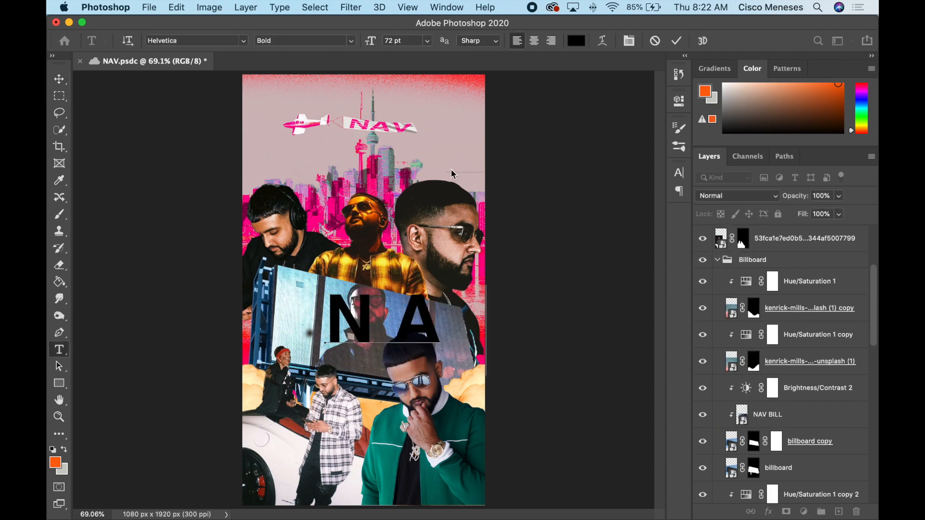
{"action": "type", "text": "V"}
{"action": "key", "text": "BackSpace"}
{"action": "key", "text": "BackSpace"}
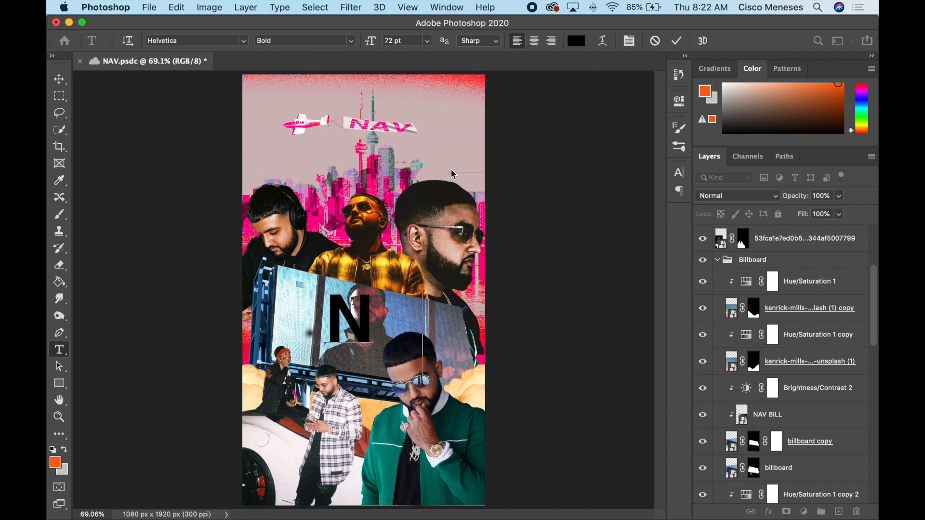
{"action": "type", "text": "AV"}
{"action": "key", "text": "Escape"}
{"action": "key", "text": "v"}
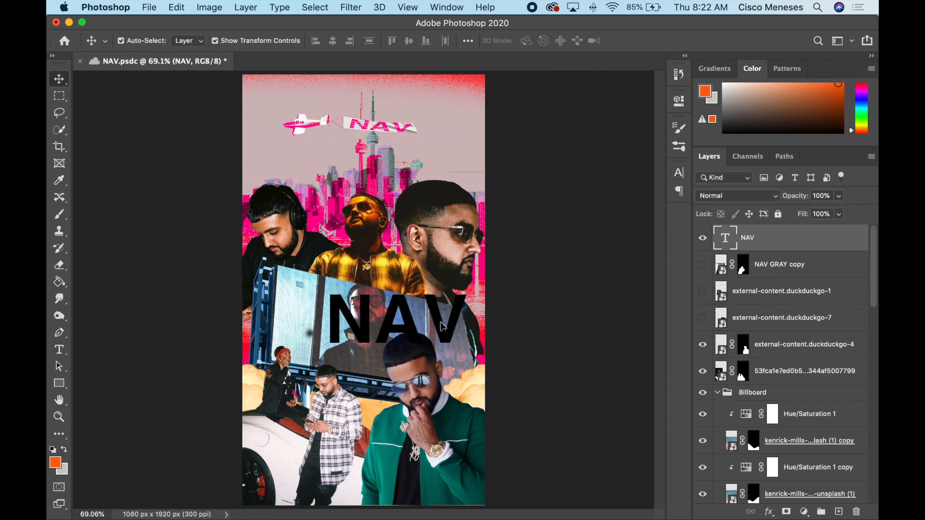
- Shift the NAV text left over the billboard and set its colour to white (ffffff)
{"action": "left_click_drag", "start_coordinate": [442, 326], "coordinate": [419, 333]}
{"action": "double_click", "coordinate": [419, 333]}
{"action": "key", "text": "ctrl+a"}
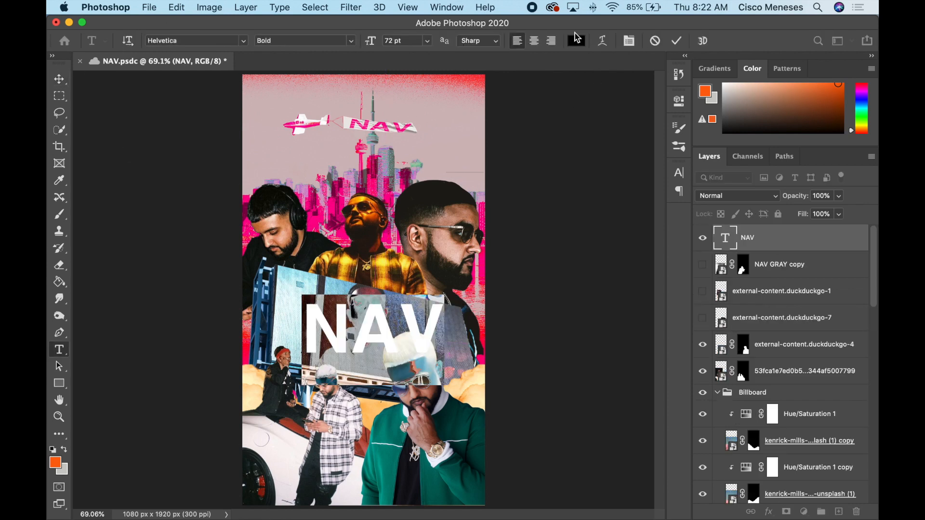
{"action": "left_click", "coordinate": [576, 41]}
{"action": "type", "text": "ffffff"}
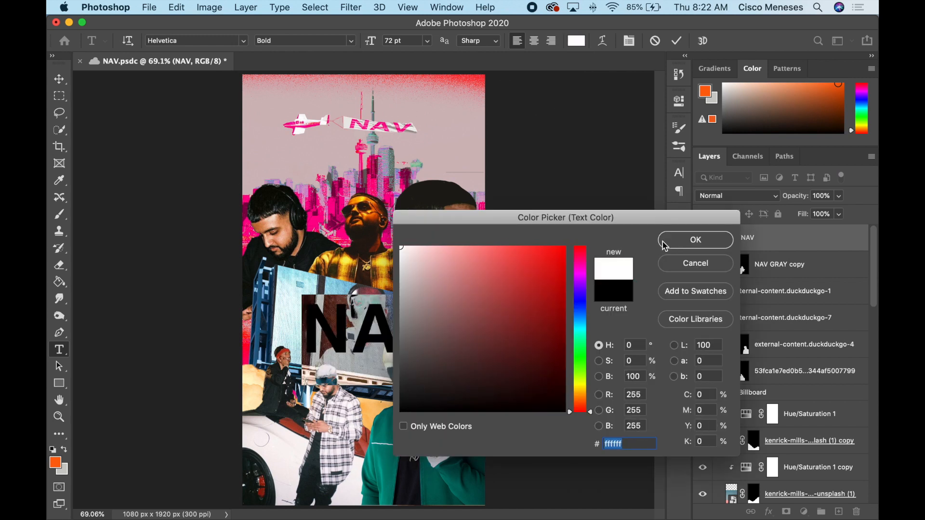
{"action": "left_click", "coordinate": [664, 246]}
{"action": "left_click", "coordinate": [58, 79]}
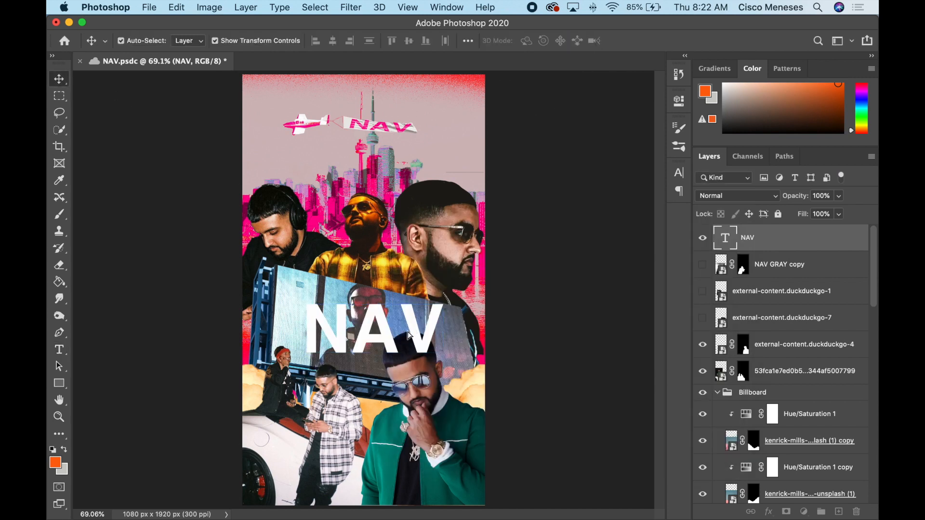
- Stretch the NAV text wider and place its layer, clipped, directly above NAV BILL in the Billboard group
{"action": "left_click_drag", "start_coordinate": [436, 302], "coordinate": [530, 347]}
{"action": "key", "text": "Return"}
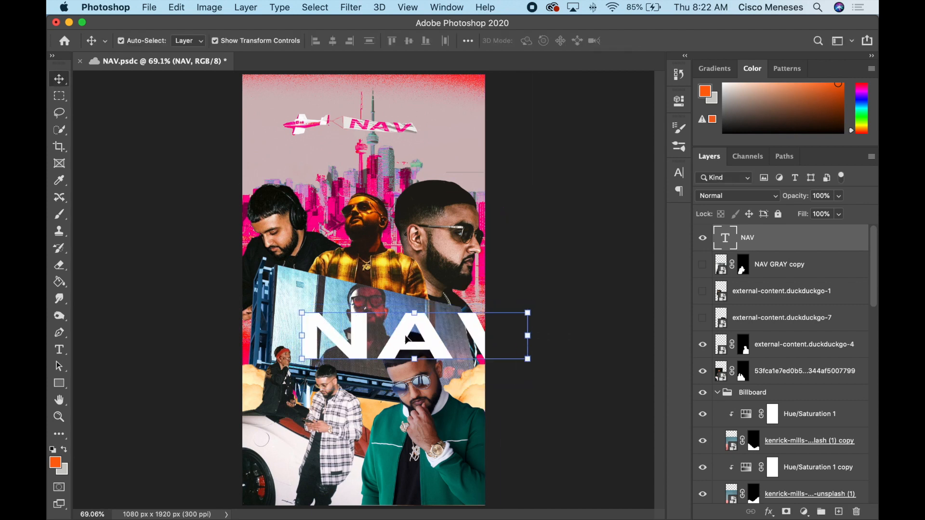
{"action": "left_click_drag", "start_coordinate": [752, 241], "coordinate": [773, 467]}
{"action": "left_click_drag", "start_coordinate": [783, 365], "coordinate": [780, 421]}
- Scale the NAV text to about 77% and slant it across the billboard to follow the panel's perspective
{"action": "left_click_drag", "start_coordinate": [432, 350], "coordinate": [398, 342]}
{"action": "left_click_drag", "start_coordinate": [497, 314], "coordinate": [469, 345]}
{"action": "left_click_drag", "start_coordinate": [469, 303], "coordinate": [442, 312]}
{"action": "left_click_drag", "start_coordinate": [308, 347], "coordinate": [326, 350]}
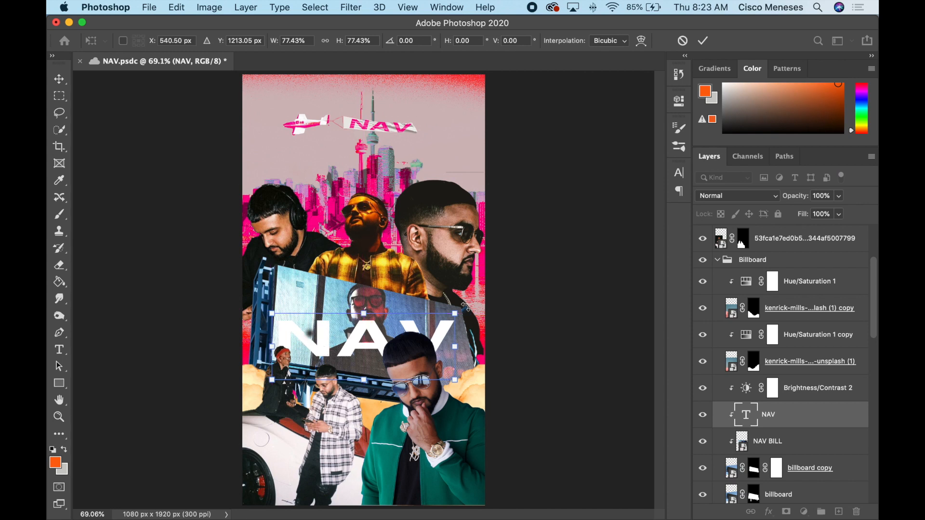
{"action": "left_click_drag", "start_coordinate": [466, 313], "coordinate": [469, 320]}
{"action": "left_click_drag", "start_coordinate": [366, 355], "coordinate": [421, 324]}
{"action": "key", "text": "Return"}
- Slightly shrink and lower the green-jacket cutout, and move the NAV text down along the billboard
{"action": "left_click", "coordinate": [392, 340]}
{"action": "left_click_drag", "start_coordinate": [433, 416], "coordinate": [437, 428]}
{"action": "key", "text": "Return"}
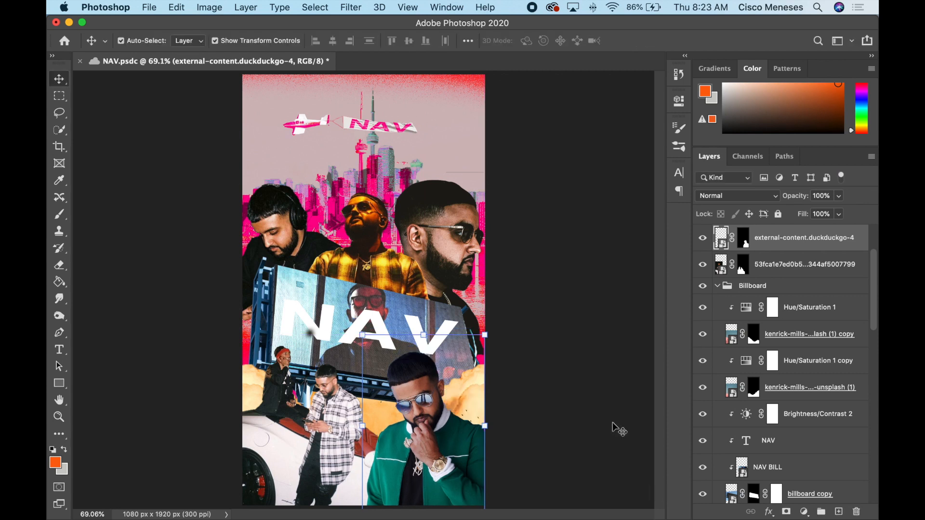
{"action": "left_click", "coordinate": [619, 428]}
{"action": "left_click_drag", "start_coordinate": [437, 337], "coordinate": [446, 360]}
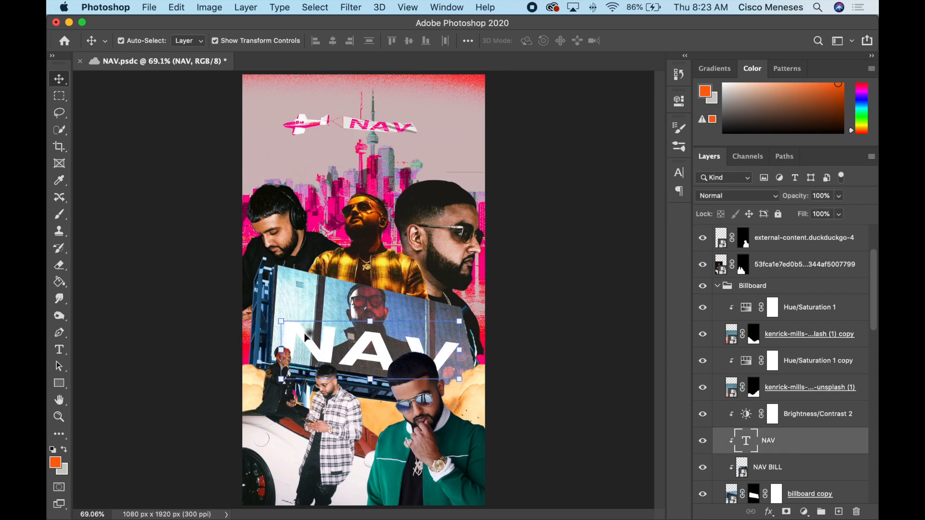
{"action": "left_click", "coordinate": [422, 354]}
{"action": "left_click", "coordinate": [753, 490]}
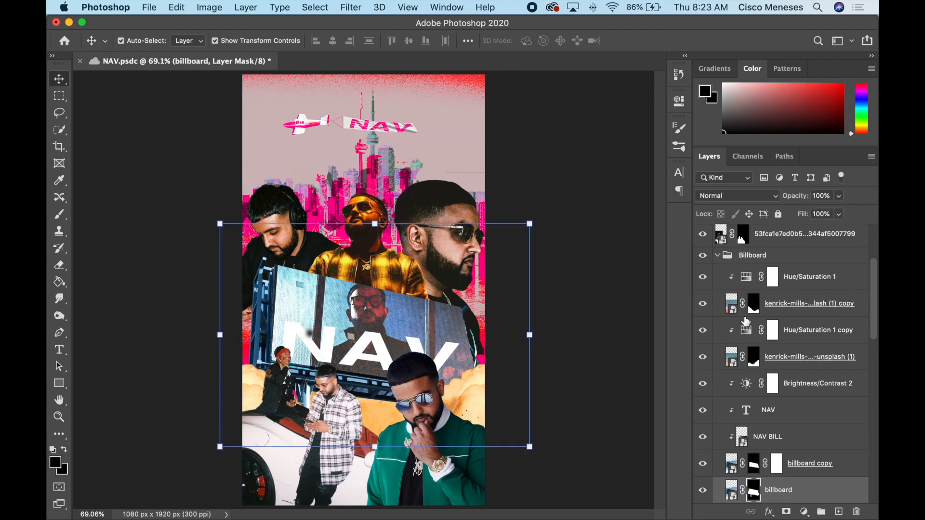
{"action": "key", "text": "d"}
{"action": "key", "text": "b"}
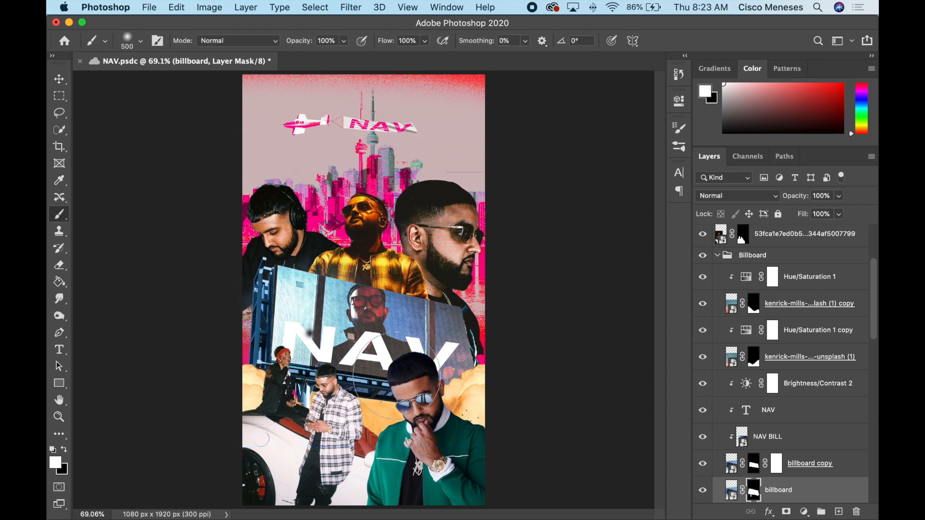
- Try hiding the NAV BILL image and shifting the NAV text on the billboard, and undo both changes
{"action": "key", "text": "v"}
{"action": "key", "text": "alt+bracketright"}
{"action": "key", "text": "alt+bracketright"}
{"action": "left_click", "coordinate": [702, 437]}
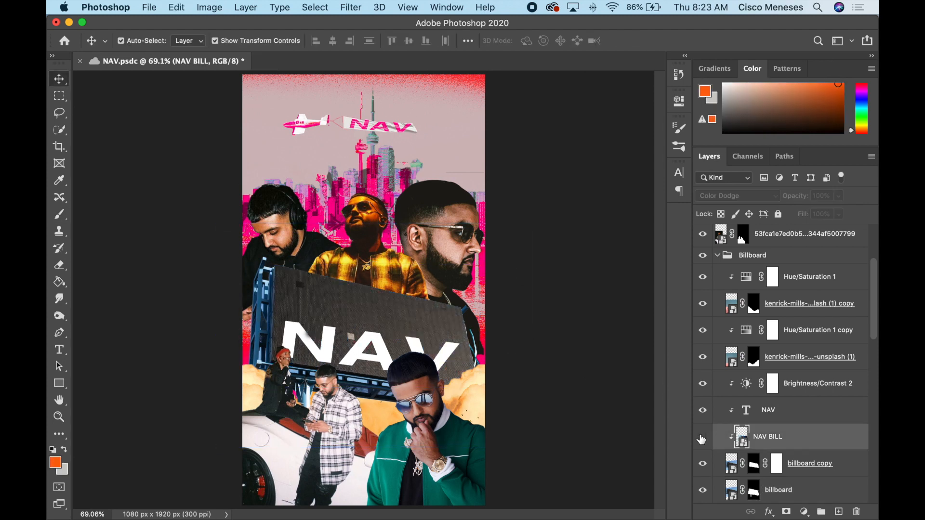
{"action": "left_click", "coordinate": [310, 340]}
{"action": "double_click", "coordinate": [310, 339]}
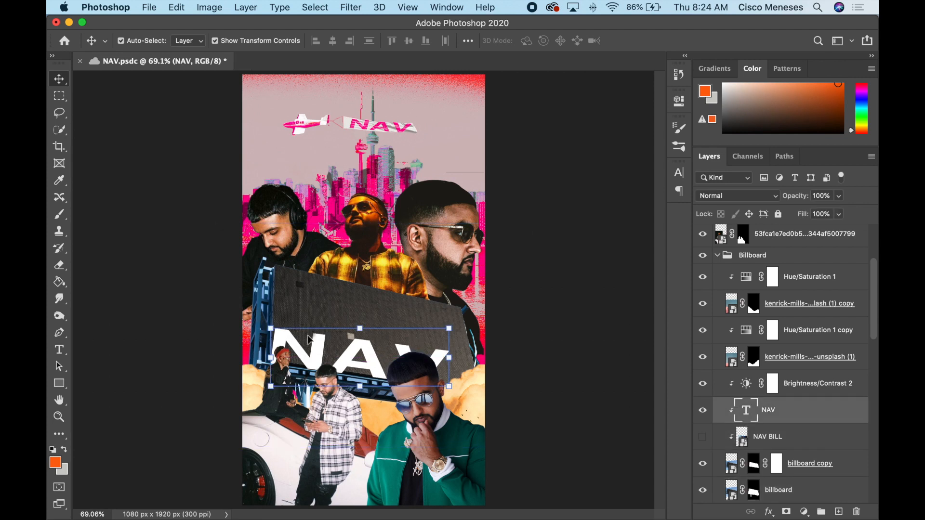
{"action": "left_click", "coordinate": [62, 81]}
{"action": "key", "text": "super+z"}
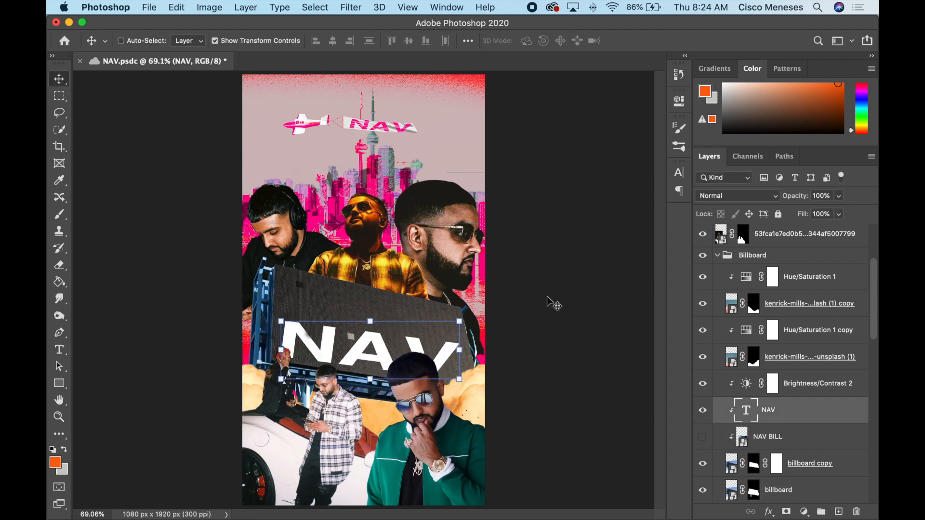
{"action": "key", "text": "super+z"}
- Lock the NAV and NAV BILL layers and try moving the billboard layer up over the portraits
{"action": "left_click", "coordinate": [775, 438], "text": "shift"}
{"action": "left_click", "coordinate": [777, 214]}
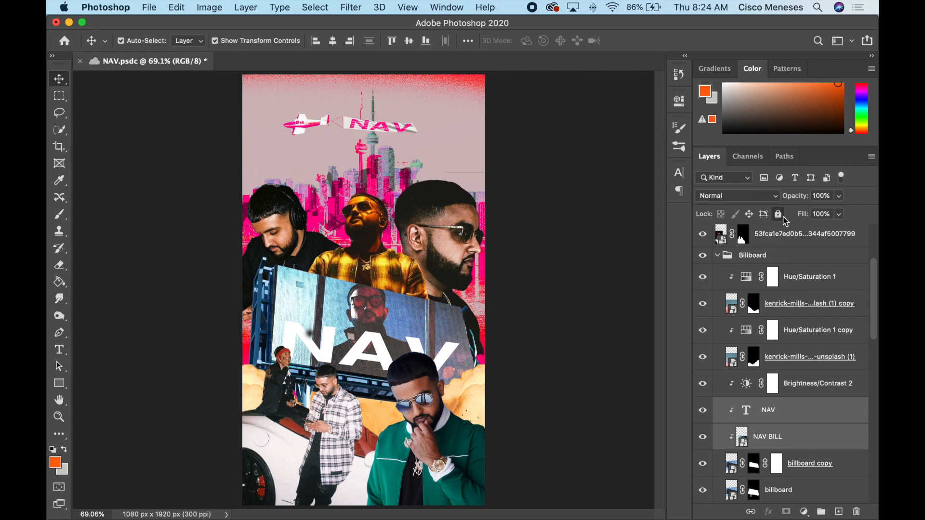
{"action": "left_click", "coordinate": [313, 343]}
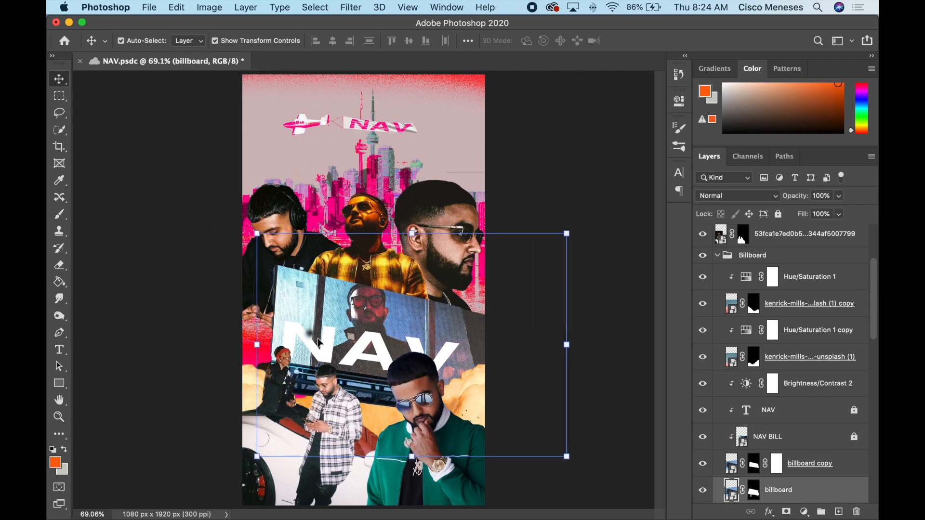
{"action": "left_click_drag", "start_coordinate": [323, 363], "coordinate": [380, 230]}
- Try painting black on the billboard copy layer's mask, undo the stroke, and reduce the brush size
{"action": "left_click", "coordinate": [753, 464]}
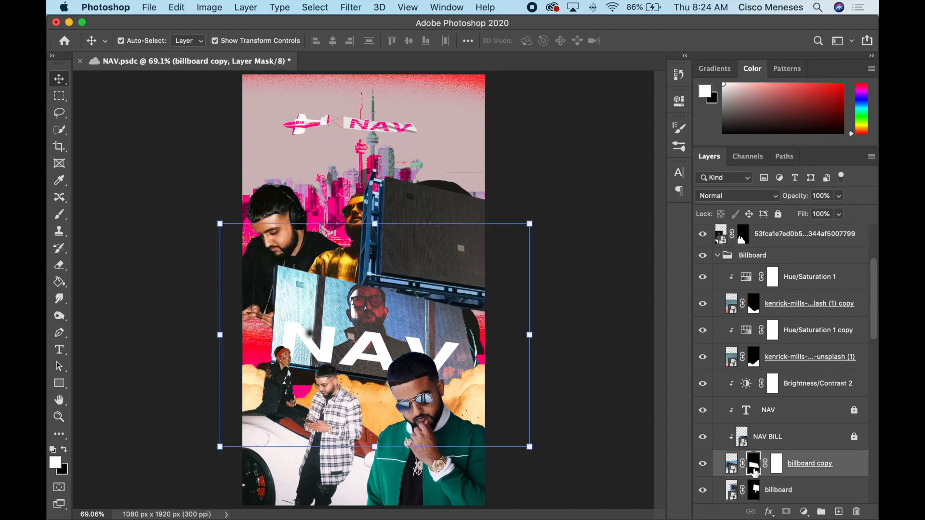
{"action": "key", "text": "x"}
{"action": "key", "text": "b"}
{"action": "left_click", "coordinate": [331, 320]}
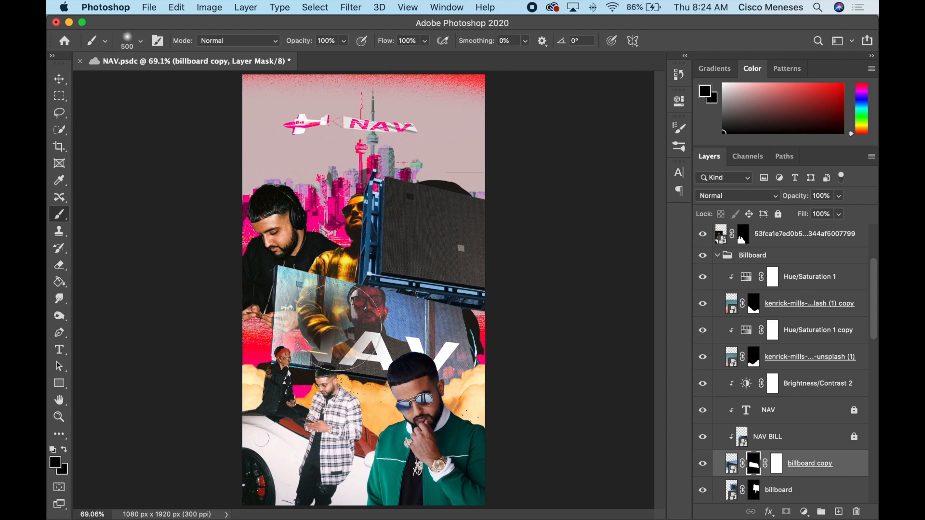
{"action": "key", "text": "super+z"}
{"action": "key", "text": "x"}
{"action": "key", "text": "bracketleft"}
{"action": "key", "text": "bracketleft"}
{"action": "key", "text": "bracketleft"}
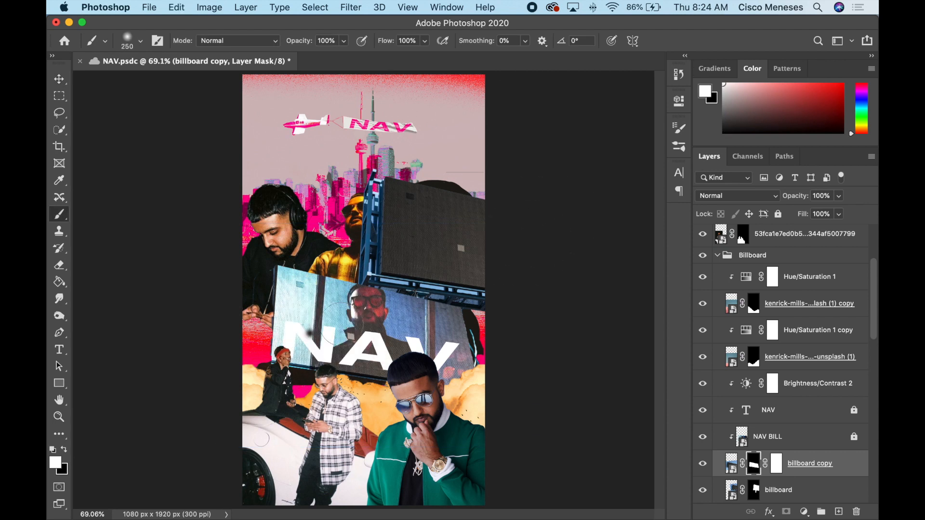
- Undo the billboard layer's move and the locking of the NAV and NAV BILL layers
{"action": "key", "text": "super+z"}
{"action": "left_click", "coordinate": [730, 458]}
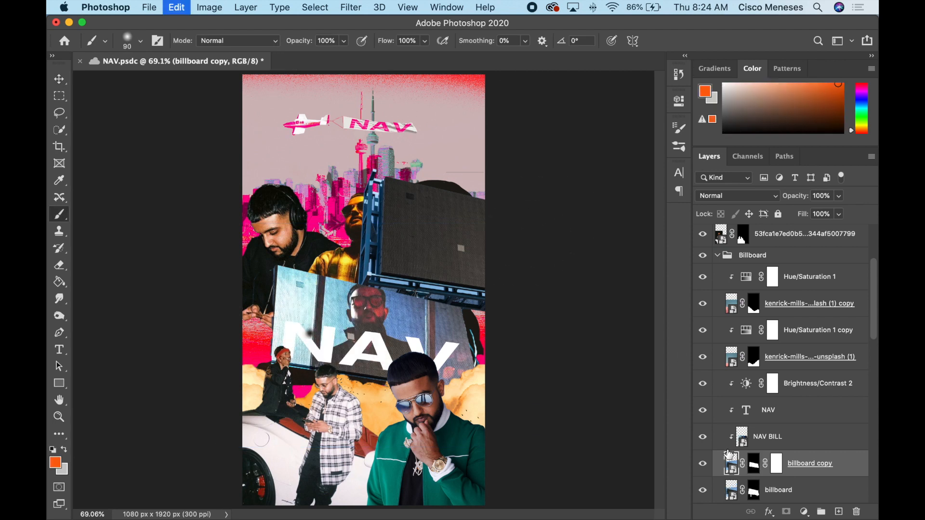
{"action": "key", "text": "super+z"}
{"action": "key", "text": "super+z"}
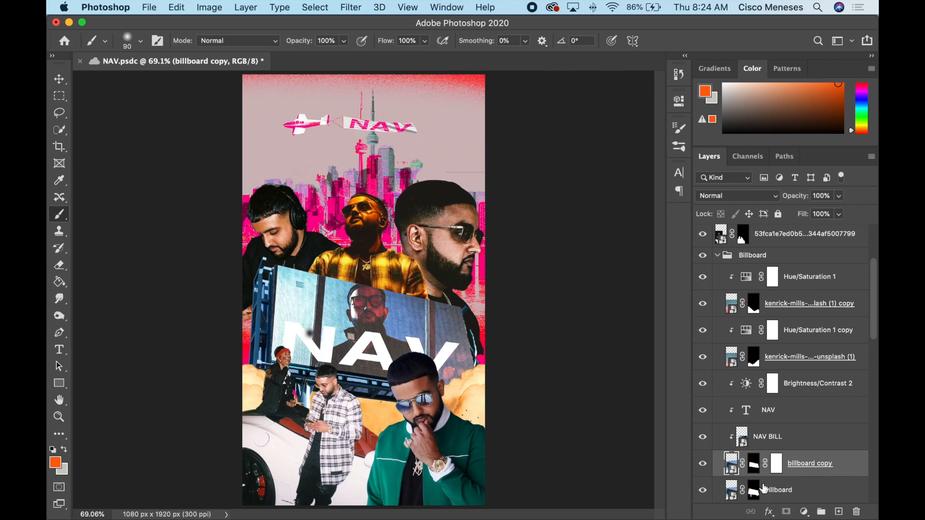
{"action": "left_click", "coordinate": [760, 470]}
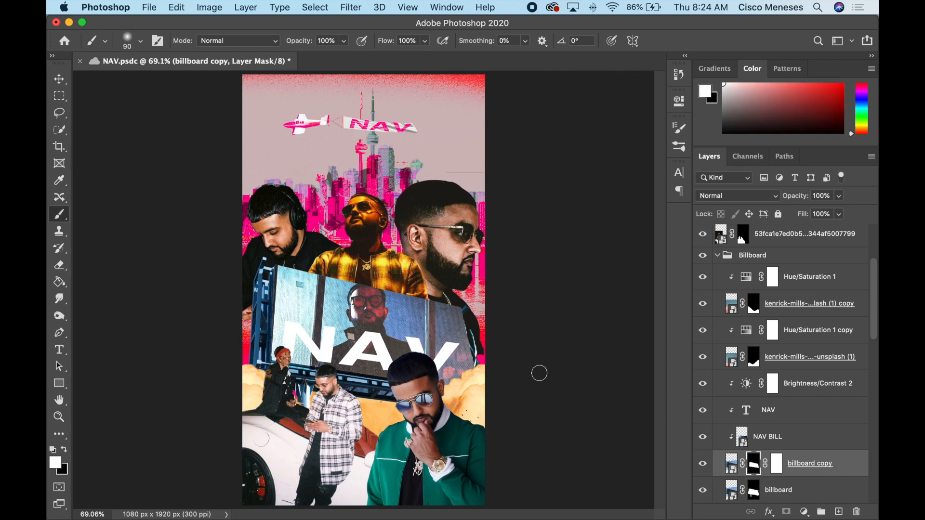
{"action": "key", "text": "v"}
{"action": "key", "text": "super+z"}
- Duplicate the NAV text layer on the billboard, move the copy slightly up, and set its fill to 0%
{"action": "left_click", "coordinate": [781, 411]}
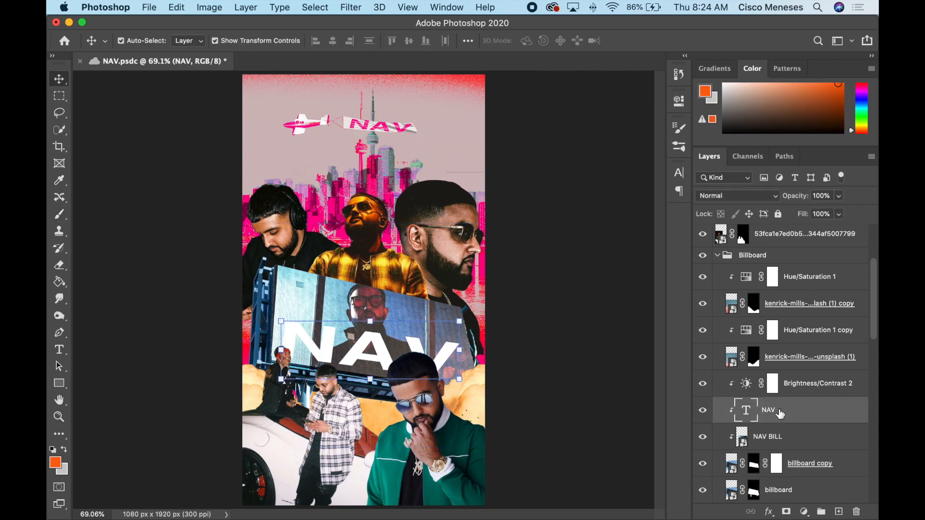
{"action": "key", "text": "super+j"}
{"action": "left_click_drag", "start_coordinate": [368, 348], "coordinate": [372, 327]}
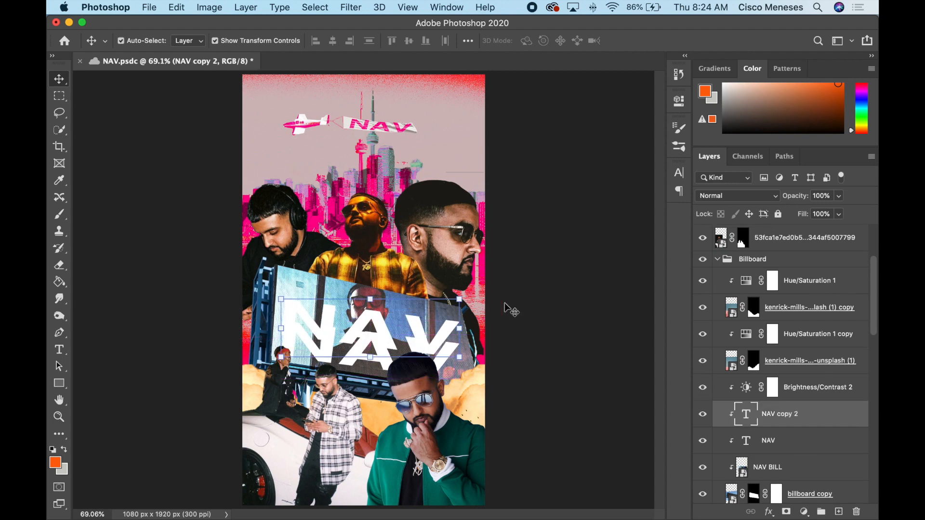
{"action": "left_click_drag", "start_coordinate": [839, 217], "coordinate": [717, 237]}
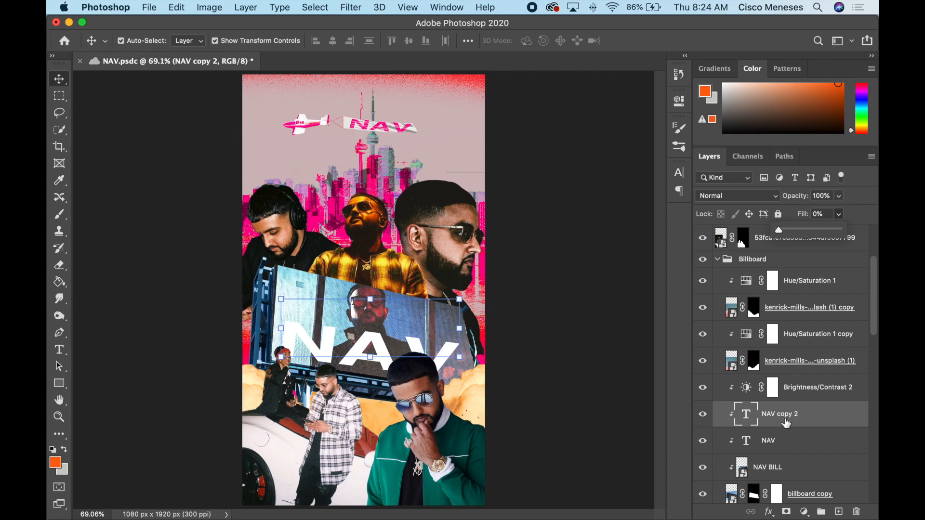
- Add a white (ffffff) 4 px centered stroke to the NAV copy 2 text layer
{"action": "double_click", "coordinate": [824, 422]}
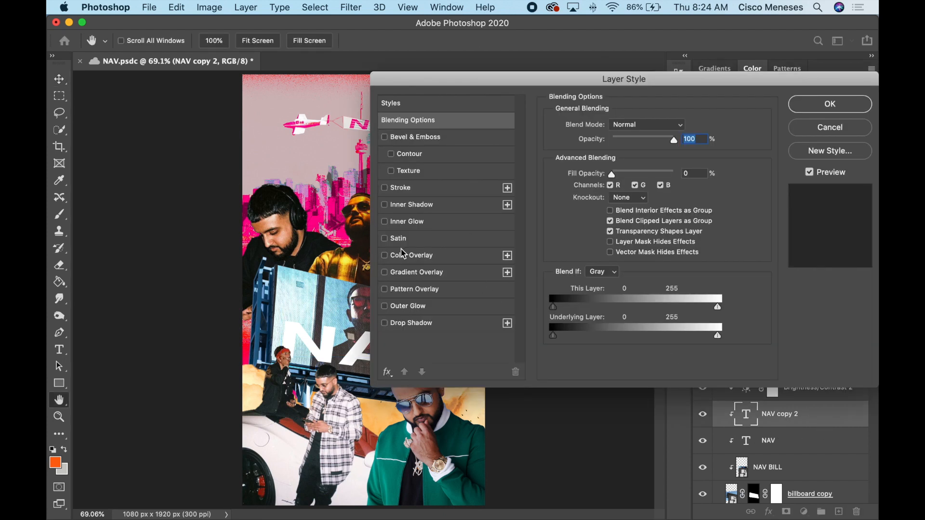
{"action": "left_click", "coordinate": [405, 188]}
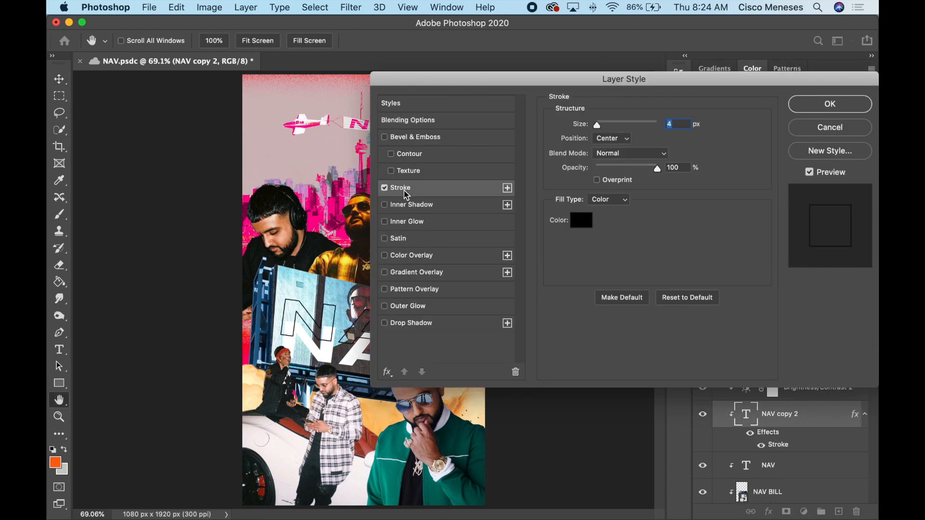
{"action": "left_click", "coordinate": [579, 223]}
{"action": "left_click", "coordinate": [401, 247]}
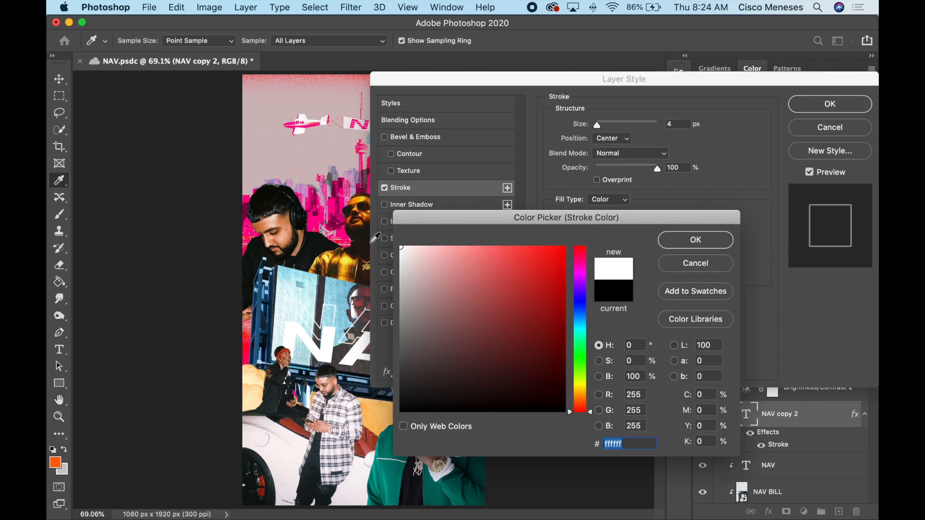
{"action": "left_click", "coordinate": [694, 241]}
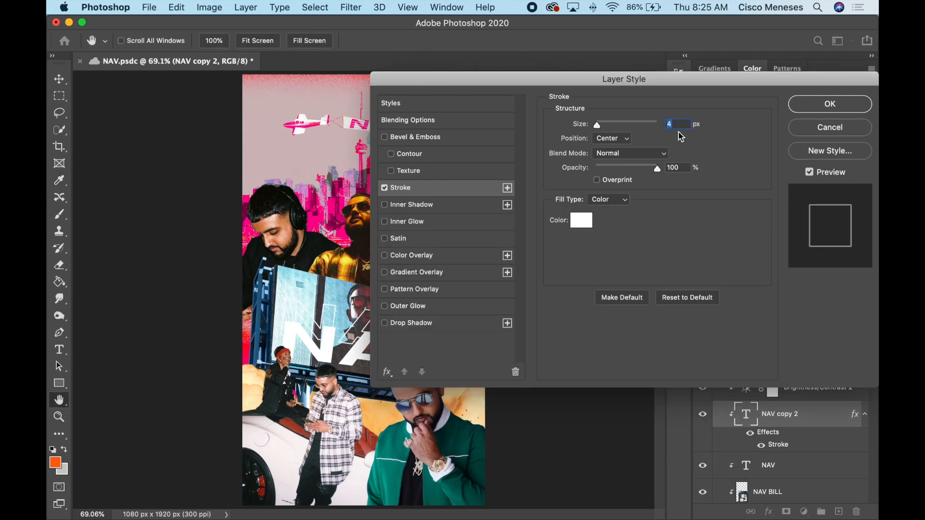
{"action": "key", "text": "Return"}
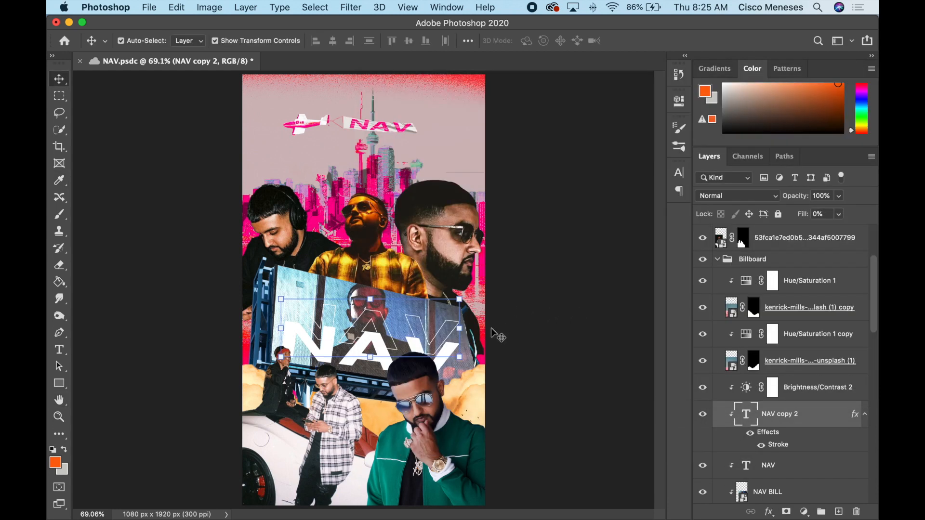
- Set the NAV copy 2 stroke size to 3 px and move the outlined text slightly down toward the solid lettering
{"action": "double_click", "coordinate": [797, 449]}
{"action": "type", "text": "3"}
{"action": "key", "text": "Return"}
{"action": "left_click_drag", "start_coordinate": [388, 326], "coordinate": [389, 334]}
- Duplicate the outlined NAV copy 2 text, edit the duplicate's stroke, and place it slightly higher on the billboard
{"action": "key", "text": "super+j"}
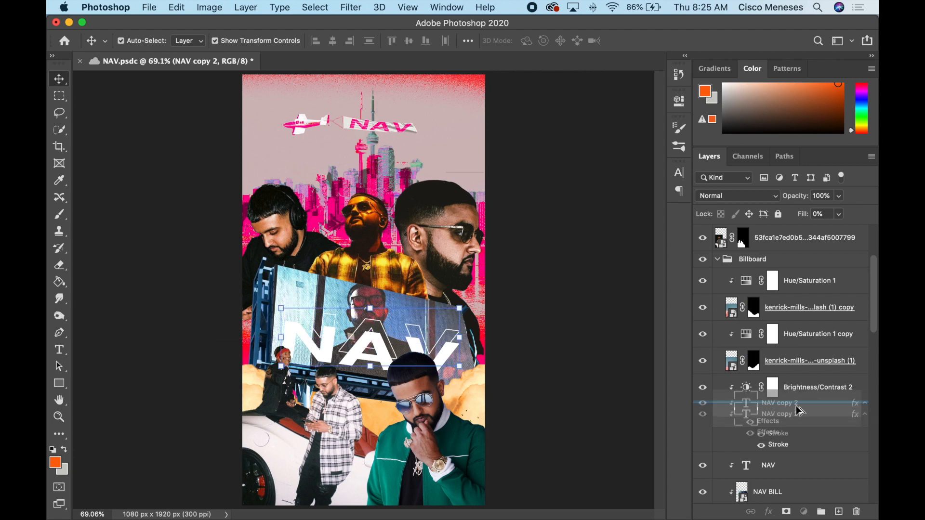
{"action": "double_click", "coordinate": [780, 447]}
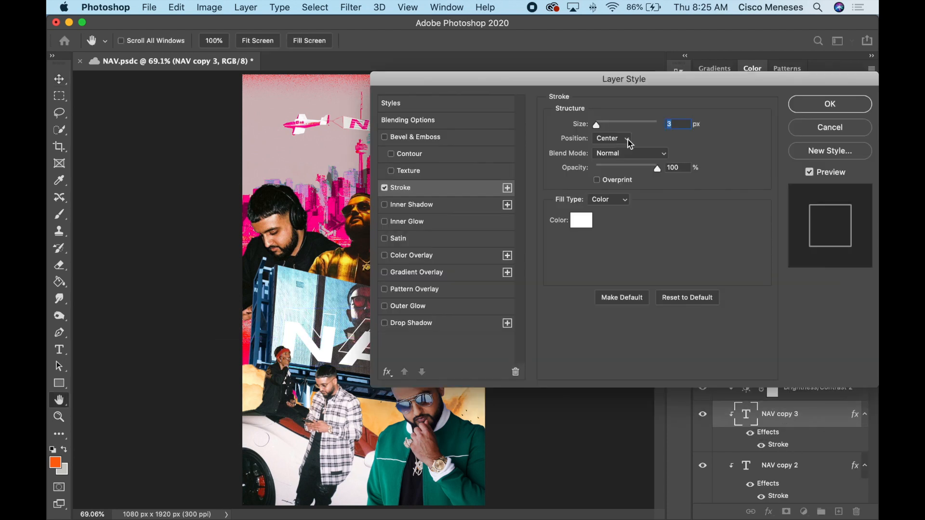
{"action": "key", "text": "Return"}
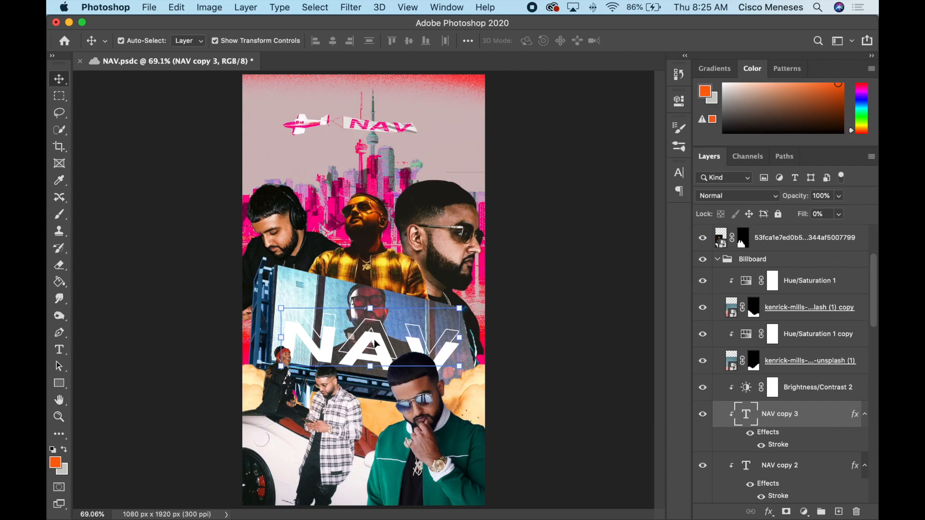
{"action": "left_click_drag", "start_coordinate": [375, 343], "coordinate": [381, 315]}
- Duplicate the NAV copy 3 outline, set the duplicate's stroke to 1 px, and move it up as the topmost outline
{"action": "key", "text": "super+j"}
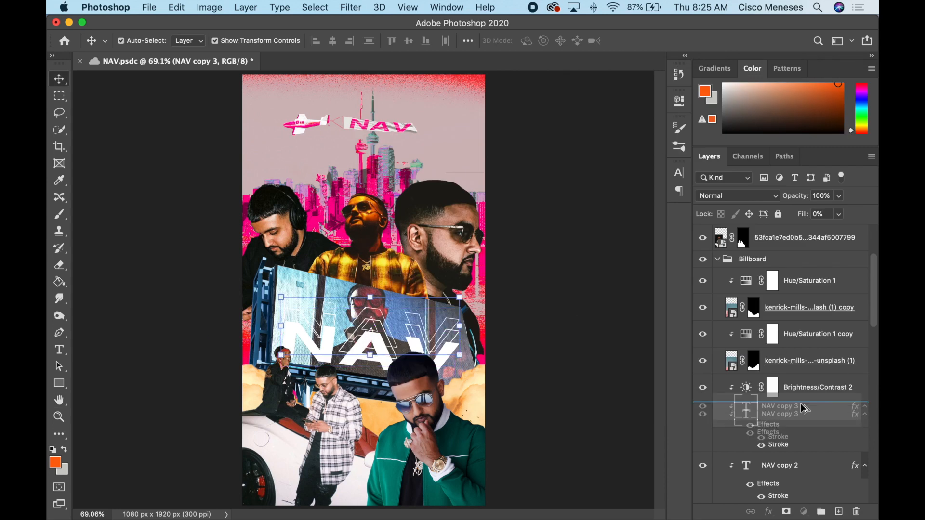
{"action": "double_click", "coordinate": [778, 445]}
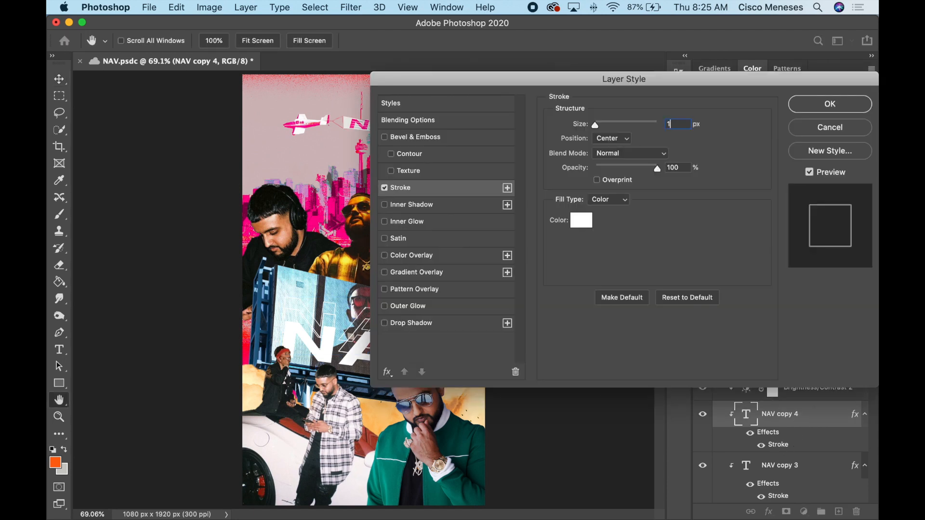
{"action": "key", "text": "Return"}
{"action": "left_click_drag", "start_coordinate": [331, 314], "coordinate": [329, 301]}
{"action": "left_click", "coordinate": [620, 459], "text": "super"}
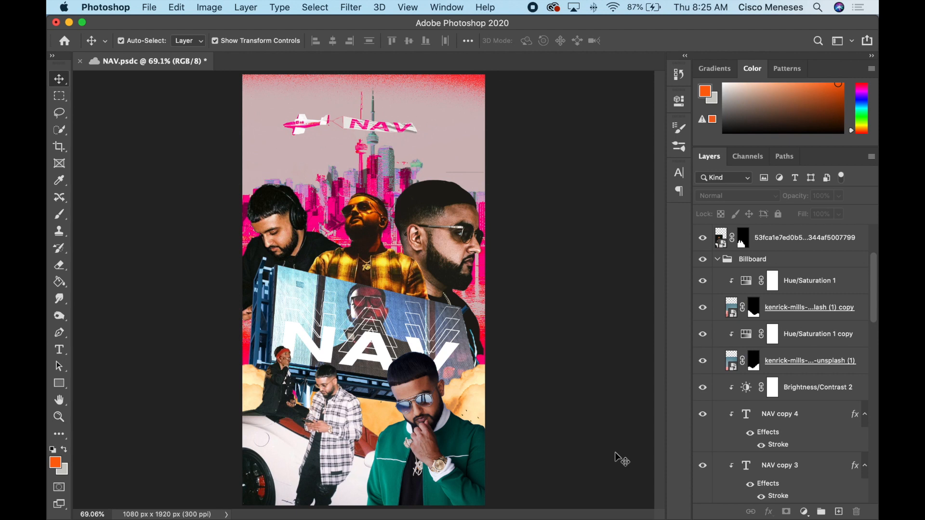
- Try scaling the solid NAV text and its three outlined copies down together, and undo the change
{"action": "left_click", "coordinate": [793, 418]}
{"action": "left_click", "coordinate": [794, 423], "text": "shift"}
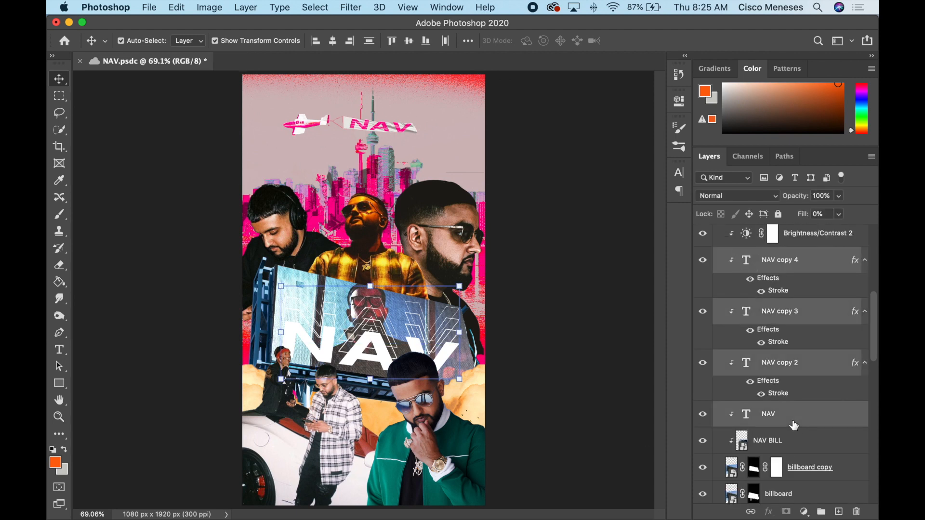
{"action": "left_click_drag", "start_coordinate": [459, 287], "coordinate": [356, 353]}
{"action": "key", "text": "Return"}
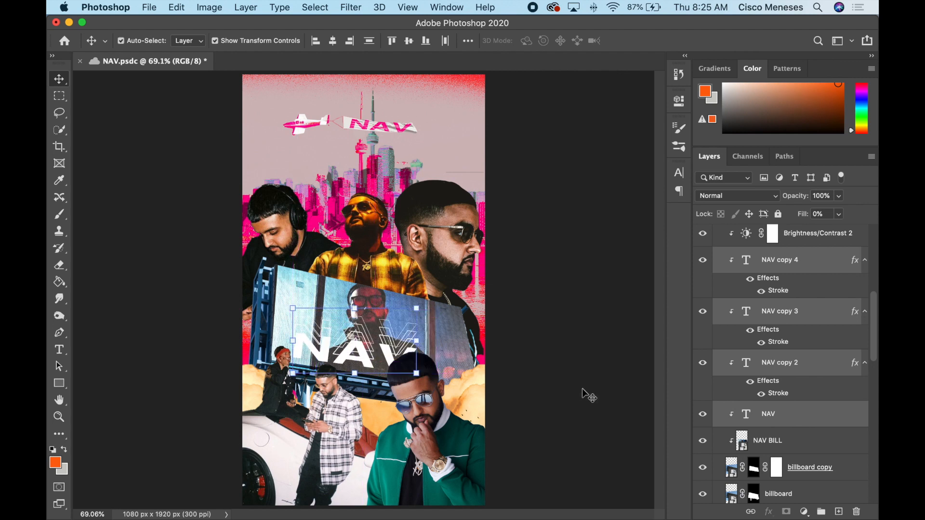
{"action": "key", "text": "super+z"}
{"action": "key", "text": "super+z"}
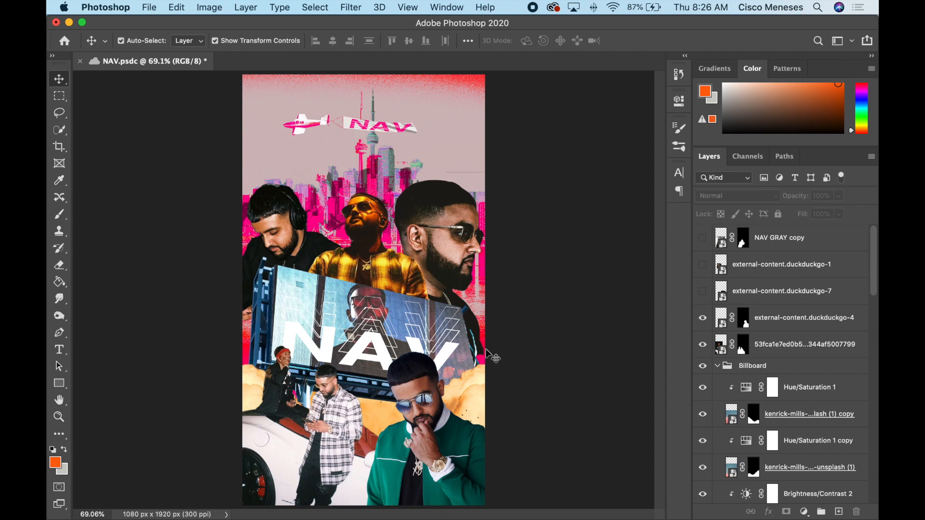
- Scale the solid NAV text and its three outlined copies down slightly together and position them lower on the billboard
{"action": "scroll", "coordinate": [786, 357], "scroll_direction": "down", "scroll_amount": 10}
{"action": "left_click", "coordinate": [787, 371]}
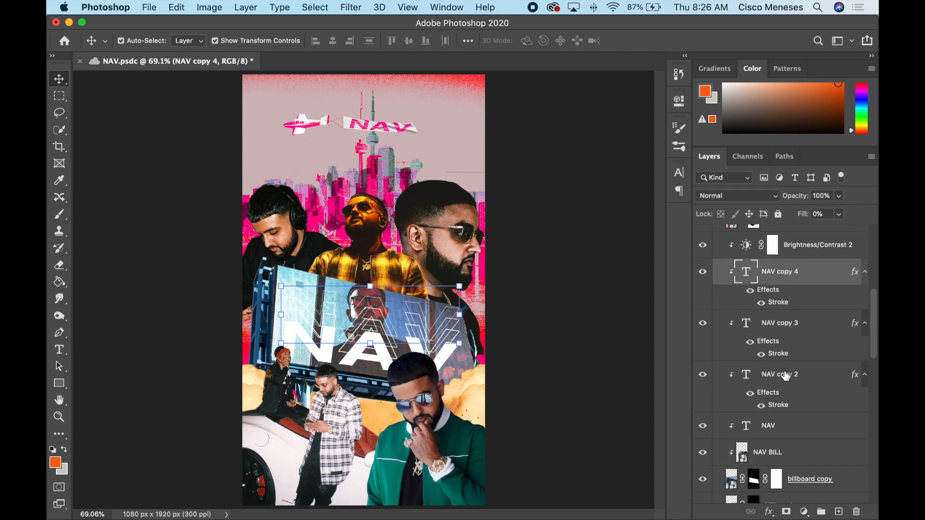
{"action": "left_click", "coordinate": [770, 423], "text": "shift"}
{"action": "left_click_drag", "start_coordinate": [370, 286], "coordinate": [457, 286]}
{"action": "key", "text": "ctrl+z"}
{"action": "left_click_drag", "start_coordinate": [418, 314], "coordinate": [414, 328]}
{"action": "key", "text": "Return"}
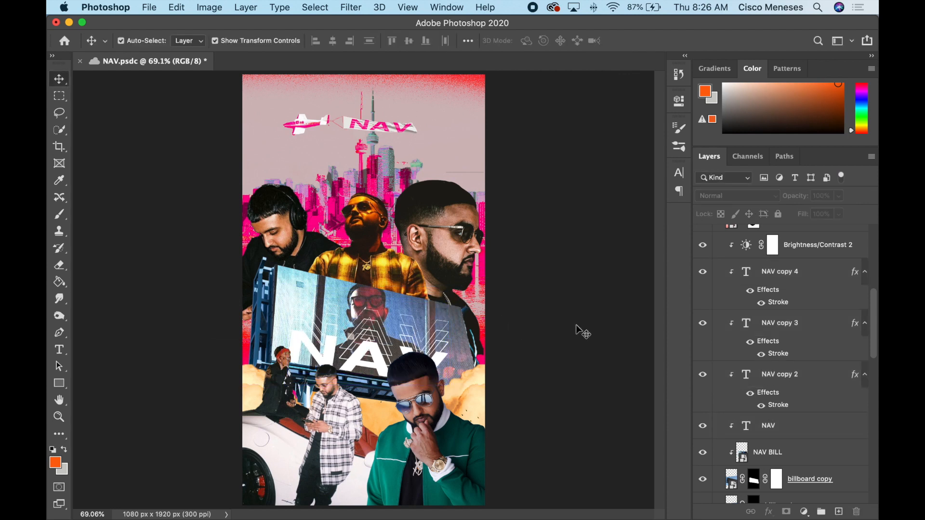
- Set the opacity of NAV copy 2 to 75%, NAV copy 3 to 50%, and NAV copy 4 to 25%
{"action": "left_click", "coordinate": [793, 378]}
{"action": "left_click", "coordinate": [818, 197]}
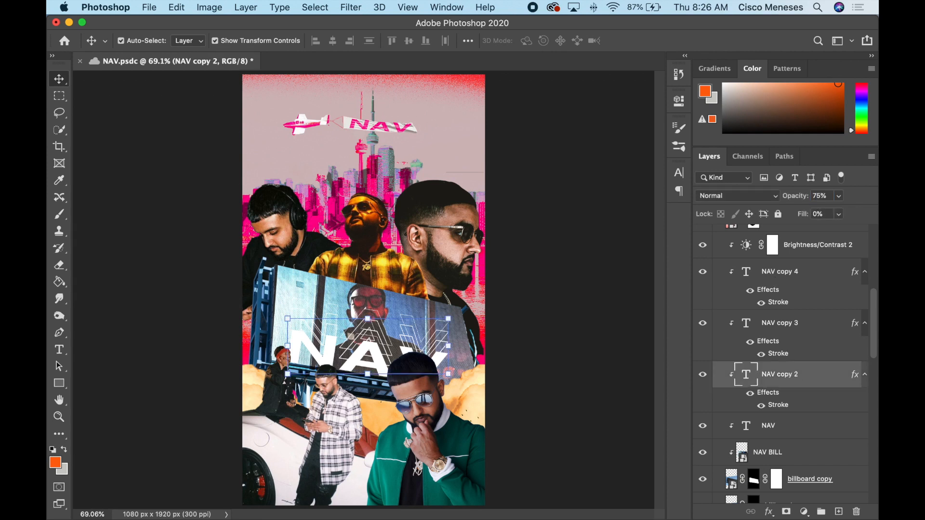
{"action": "left_click", "coordinate": [778, 347]}
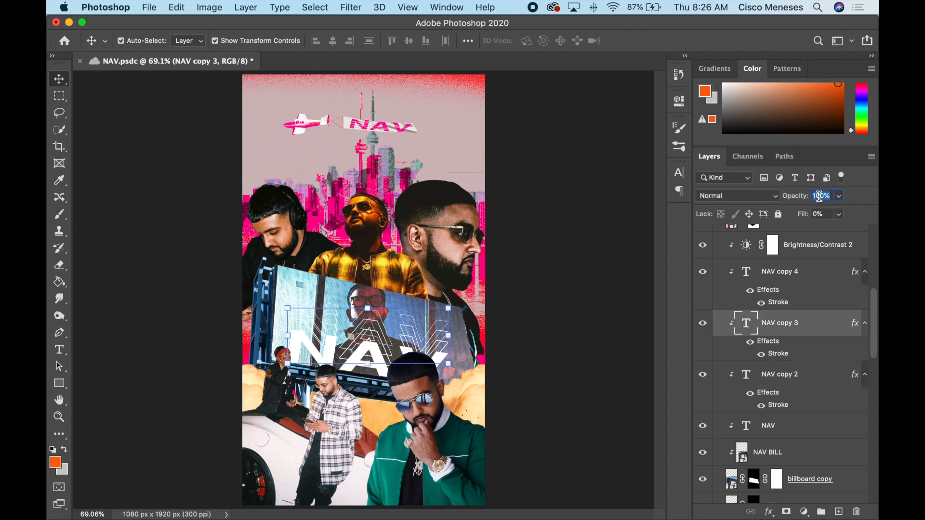
{"action": "type", "text": "50"}
{"action": "key", "text": "Return"}
{"action": "left_click", "coordinate": [793, 284]}
{"action": "left_click", "coordinate": [818, 196]}
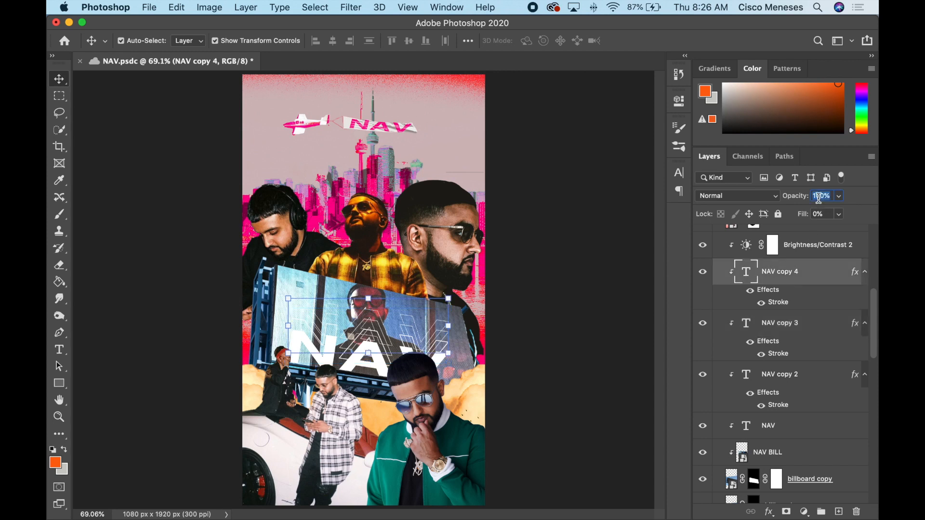
{"action": "type", "text": "25"}
{"action": "left_click", "coordinate": [552, 296]}
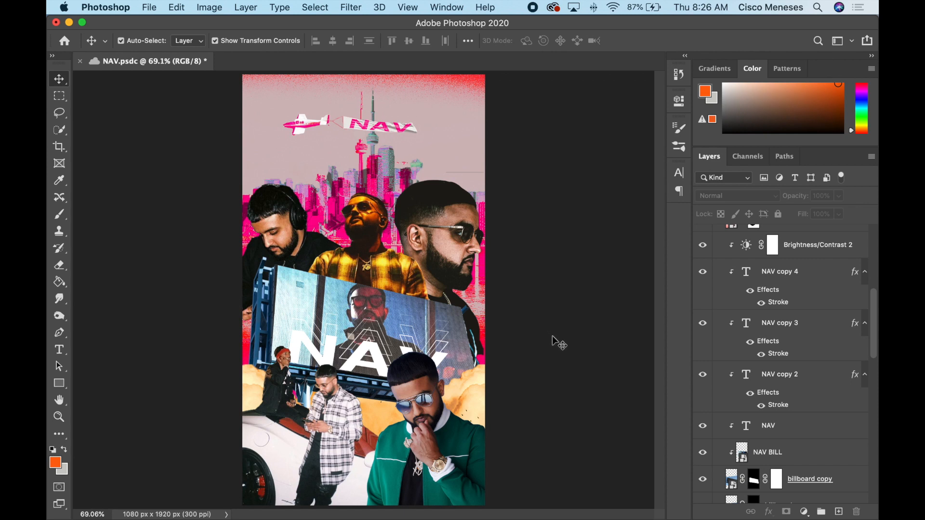
- Move the solid NAV text and its three outlined copies slightly up together on the billboard
{"action": "left_click", "coordinate": [778, 426]}
{"action": "left_click", "coordinate": [790, 271], "text": "shift"}
{"action": "left_click_drag", "start_coordinate": [442, 358], "coordinate": [444, 346]}
- Reposition the green-jacket portrait cutout slightly lower so it covers less of the billboard lettering
{"action": "left_click_drag", "start_coordinate": [452, 444], "coordinate": [435, 437]}
{"action": "key", "text": "super+z"}
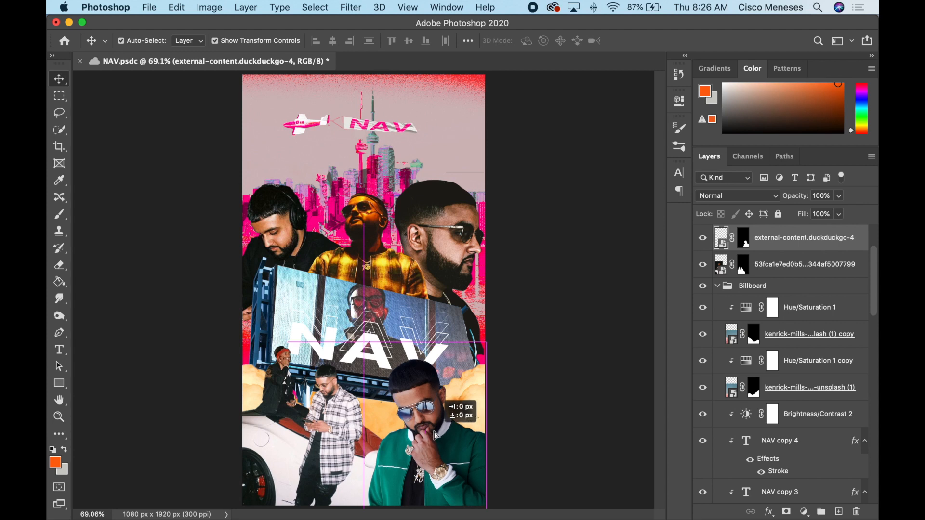
{"action": "left_click", "coordinate": [629, 419]}
- Paint white on the car cutout's layer mask to reveal more of the car beside the green jacket
{"action": "left_click", "coordinate": [358, 434]}
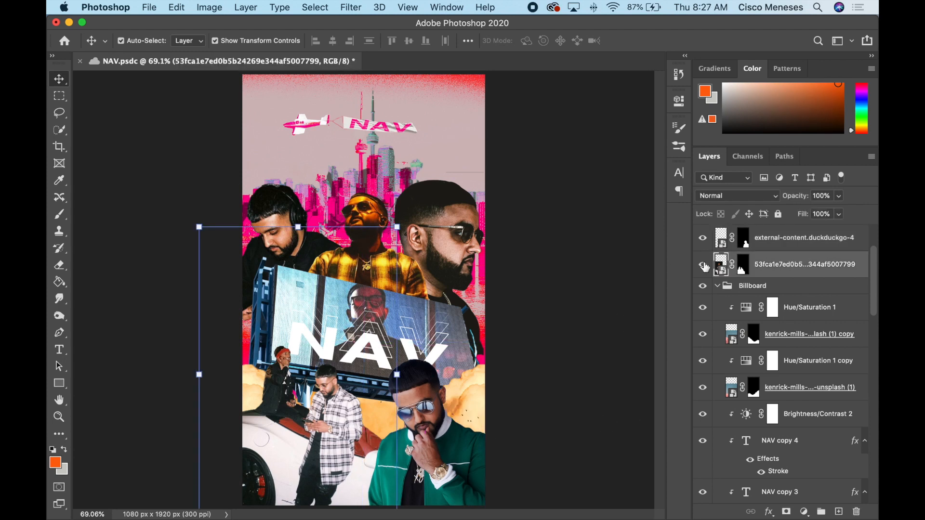
{"action": "left_click", "coordinate": [740, 265]}
{"action": "key", "text": "b"}
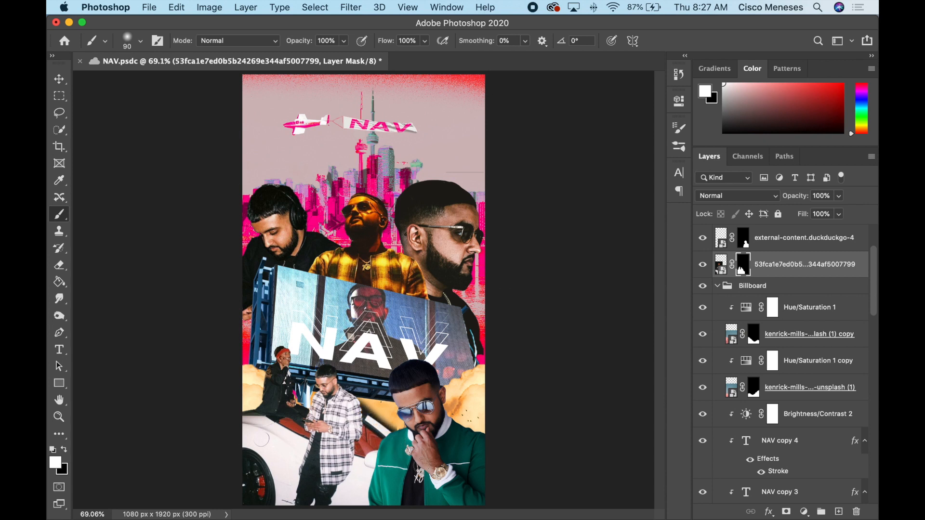
- Clean the car cutout's upper edge between the plaid shirt and green jacket by painting black on its mask with a 20 px brush
{"action": "key", "text": "x"}
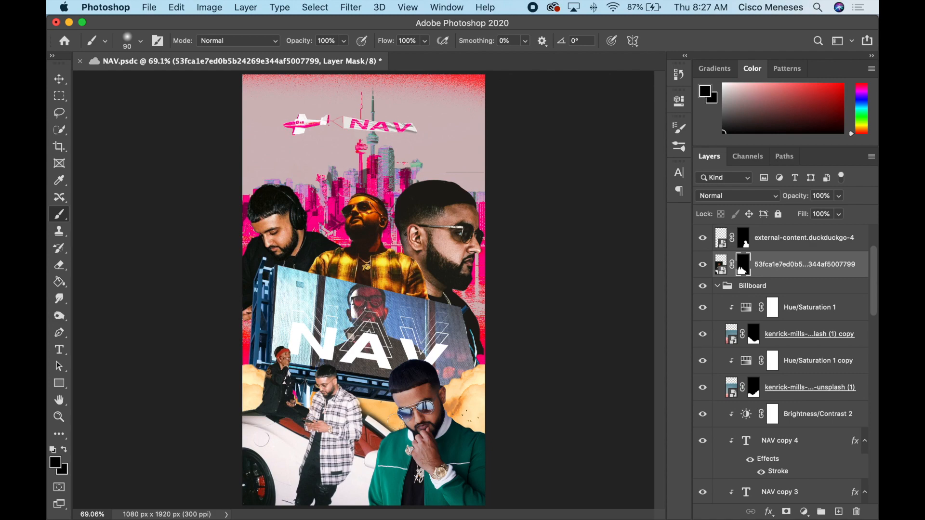
{"action": "key", "text": "super+plus"}
{"action": "key", "text": "super+plus"}
{"action": "key", "text": "super+plus"}
{"action": "key", "text": "super+plus"}
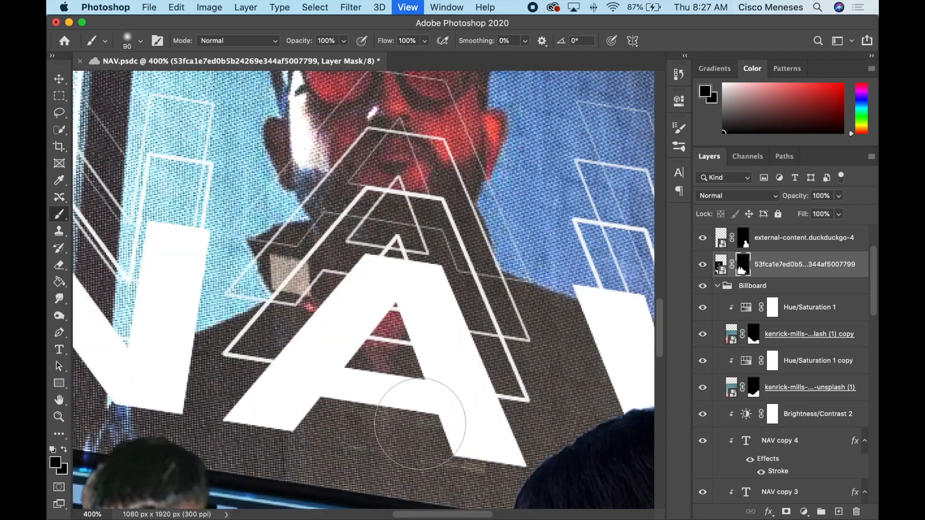
{"action": "scroll", "coordinate": [453, 387], "scroll_direction": "up", "scroll_amount": 10}
{"action": "key", "text": "bracketleft"}
{"action": "key", "text": "bracketleft"}
{"action": "key", "text": "bracketleft"}
{"action": "key", "text": "bracketleft"}
{"action": "key", "text": "bracketleft"}
{"action": "key", "text": "bracketleft"}
{"action": "key", "text": "bracketleft"}
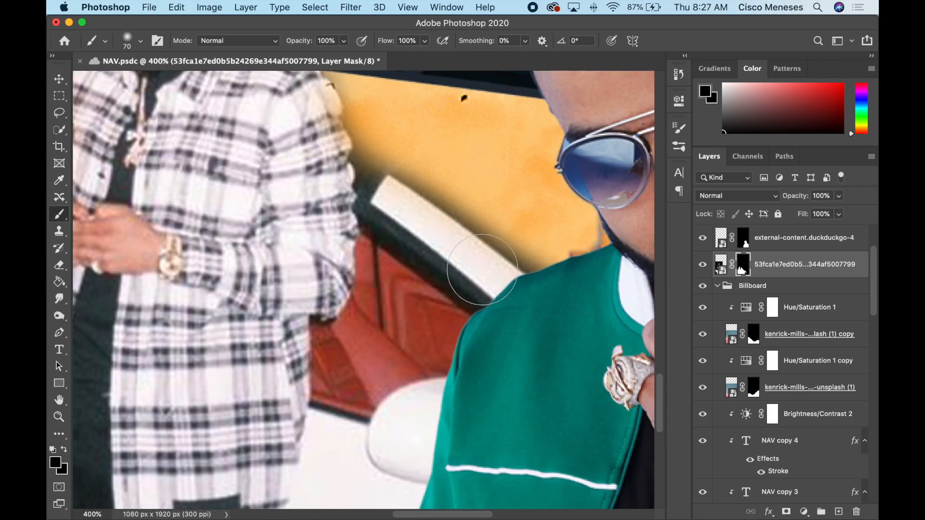
{"action": "key", "text": "super+s"}
{"action": "mouse_move", "coordinate": [517, 251]}
{"action": "left_mouse_down"}
{"action": "mouse_move", "coordinate": [478, 219]}
{"action": "mouse_move", "coordinate": [507, 235]}
{"action": "mouse_move", "coordinate": [390, 165]}
{"action": "mouse_move", "coordinate": [486, 234]}
{"action": "left_mouse_up"}
{"action": "mouse_move", "coordinate": [390, 165]}
{"action": "left_mouse_down"}
{"action": "mouse_move", "coordinate": [355, 138]}
{"action": "mouse_move", "coordinate": [367, 162]}
{"action": "left_mouse_up"}
{"action": "key", "text": "super+z"}
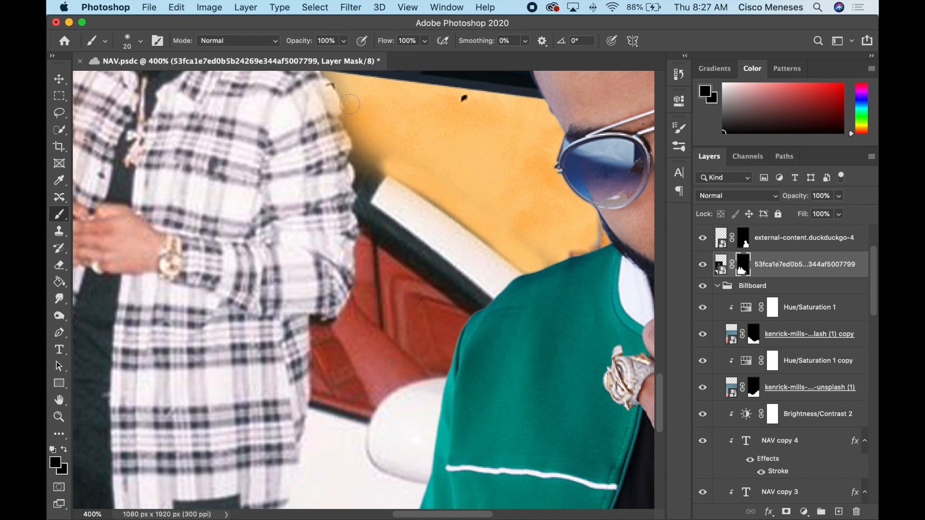
{"action": "mouse_move", "coordinate": [349, 104]}
{"action": "left_mouse_down"}
{"action": "mouse_move", "coordinate": [367, 145]}
{"action": "mouse_move", "coordinate": [393, 164]}
{"action": "left_mouse_up"}
{"action": "key", "text": "super+0"}
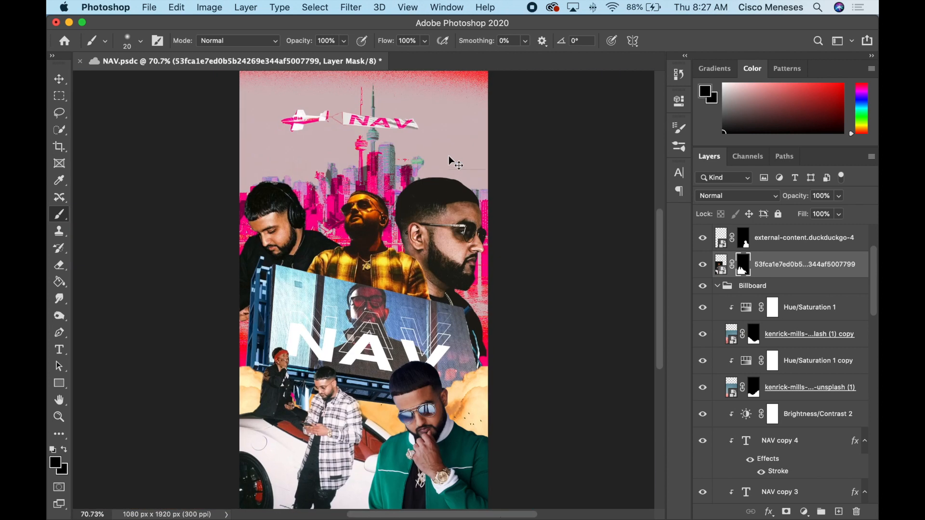
- Select the NAV BILL layer, switch to Finder and open the Projects folder inside _Wallpapers
{"action": "key", "text": "v"}
{"action": "left_click", "coordinate": [631, 317]}
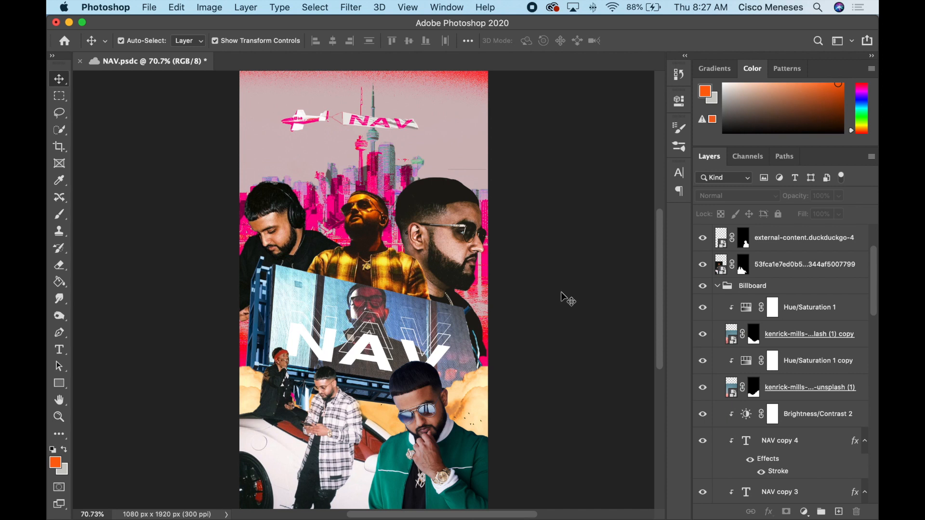
{"action": "scroll", "coordinate": [795, 421], "scroll_direction": "down", "scroll_amount": 5}
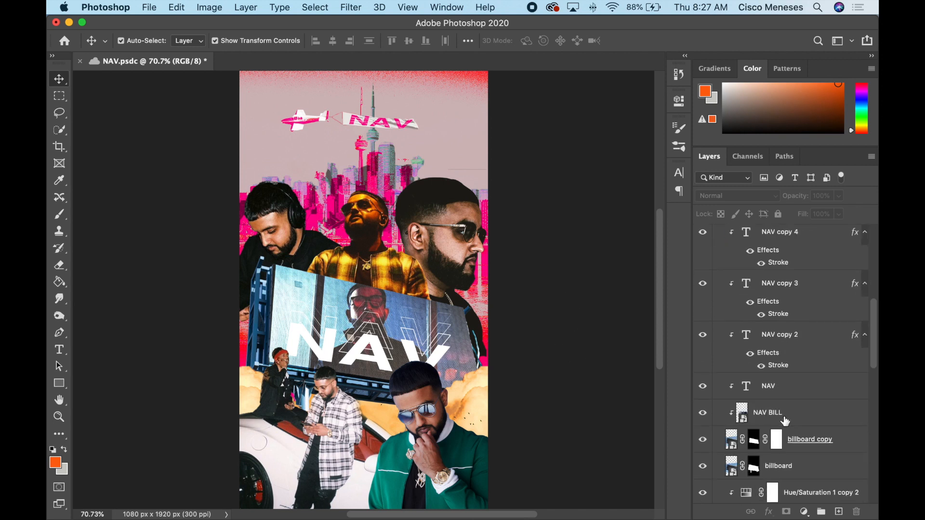
{"action": "left_click", "coordinate": [811, 422]}
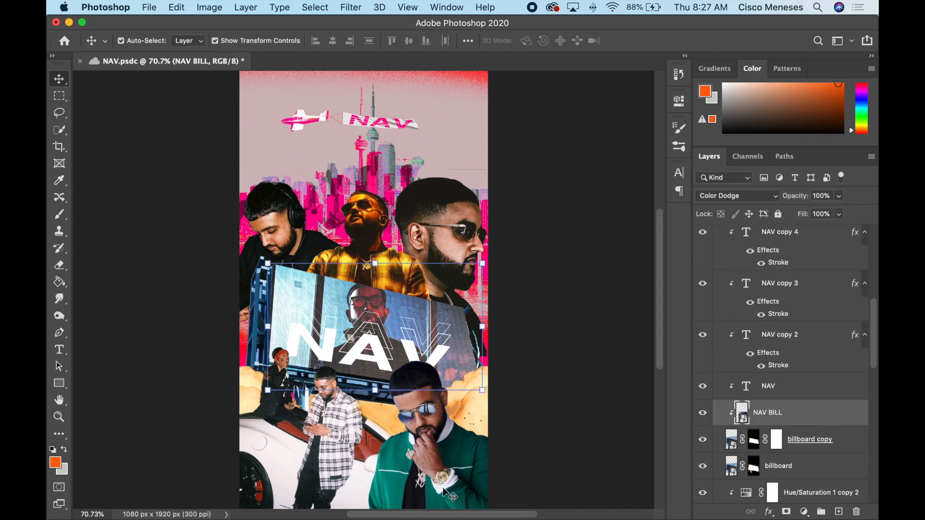
{"action": "left_click", "coordinate": [159, 496]}
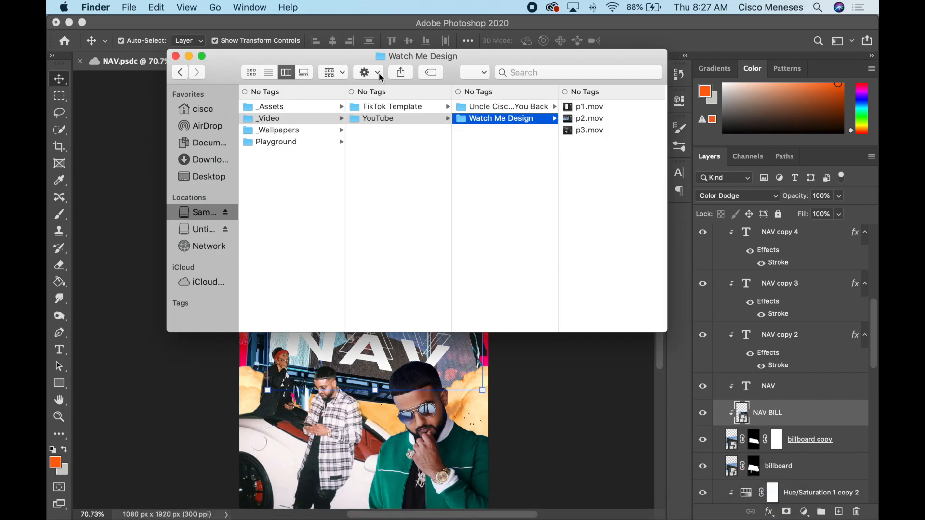
{"action": "left_click_drag", "start_coordinate": [380, 54], "coordinate": [680, 109]}
{"action": "left_click", "coordinate": [554, 144]}
{"action": "left_click", "coordinate": [554, 156]}
{"action": "left_click", "coordinate": [712, 174]}
{"action": "left_click_drag", "start_coordinate": [732, 97], "coordinate": [392, 72]}
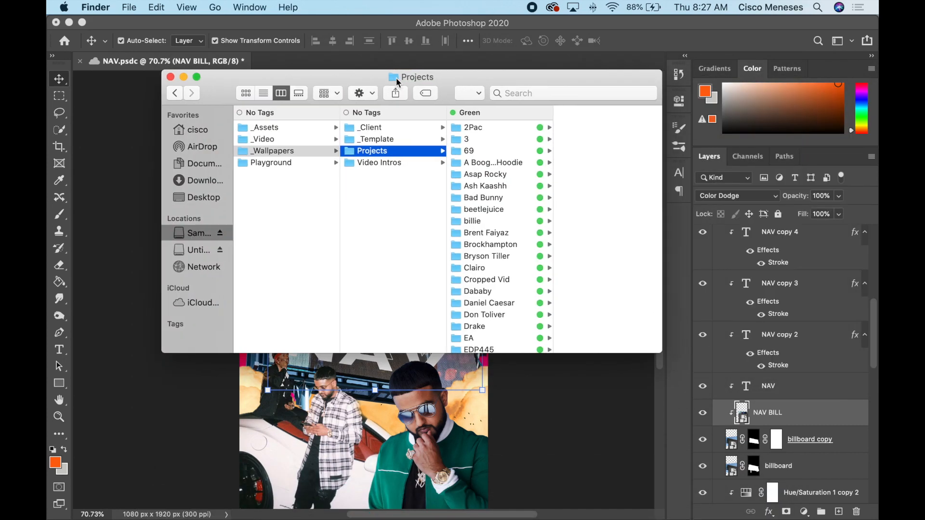
- Place the yellow-jacket photo from the NAV project's Images/Photos folder on the poster, directly above the NAV BILL layer
{"action": "scroll", "coordinate": [515, 288], "scroll_direction": "down", "scroll_amount": 10}
{"action": "scroll", "coordinate": [516, 293], "scroll_direction": "up", "scroll_amount": 3}
{"action": "left_click", "coordinate": [508, 346]}
{"action": "left_click", "coordinate": [601, 128]}
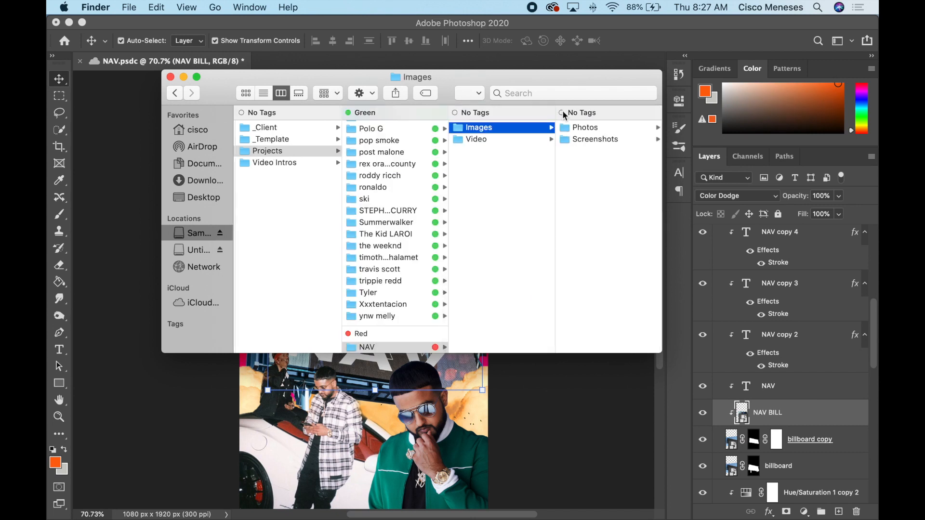
{"action": "left_click", "coordinate": [589, 128]}
{"action": "left_click", "coordinate": [588, 128]}
{"action": "left_click", "coordinate": [465, 139]}
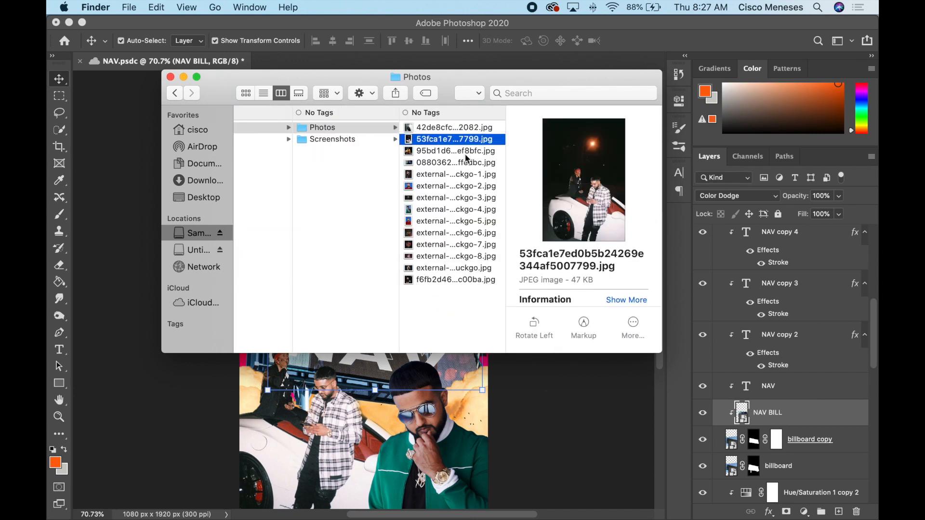
{"action": "left_click", "coordinate": [464, 152]}
{"action": "left_click", "coordinate": [451, 175]}
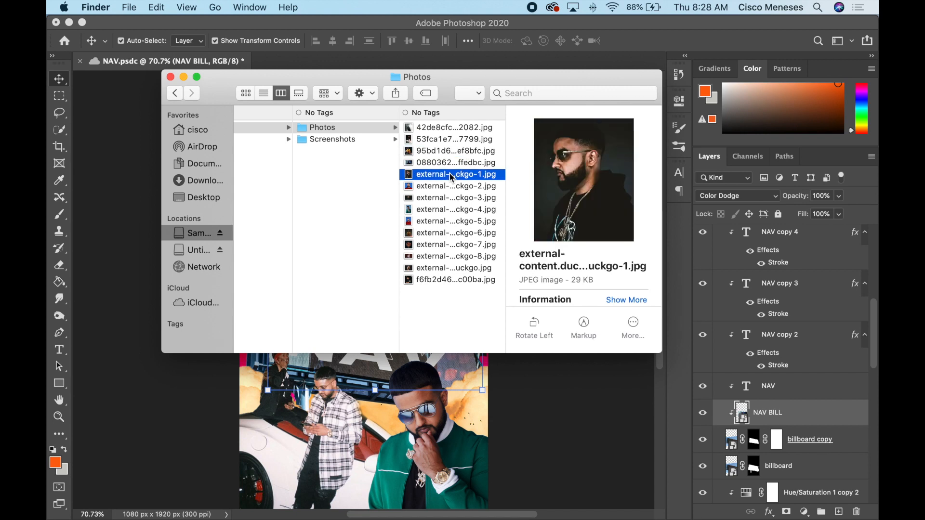
{"action": "left_click_drag", "start_coordinate": [455, 154], "coordinate": [405, 164]}
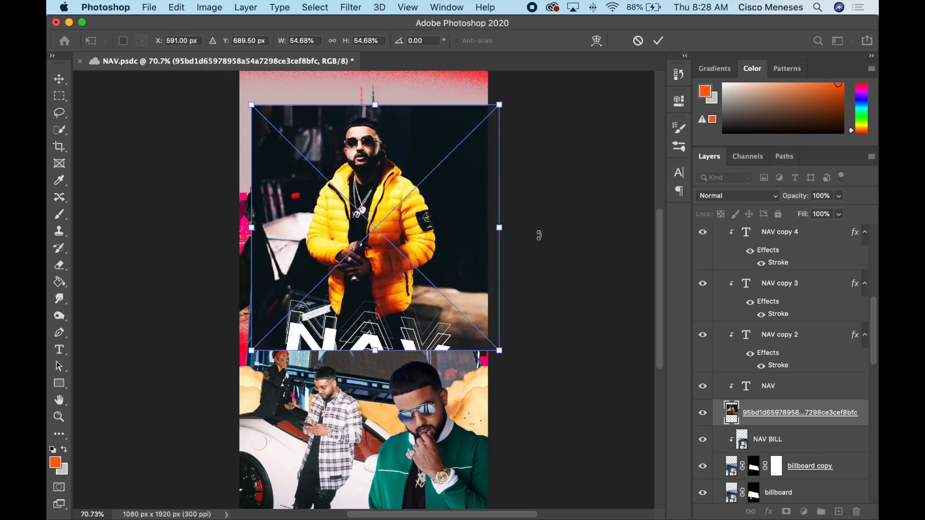
{"action": "key", "text": "Return"}
- Select the man in the yellow-jacket photo as the subject and mask out the photo's background
{"action": "left_click", "coordinate": [349, 10]}
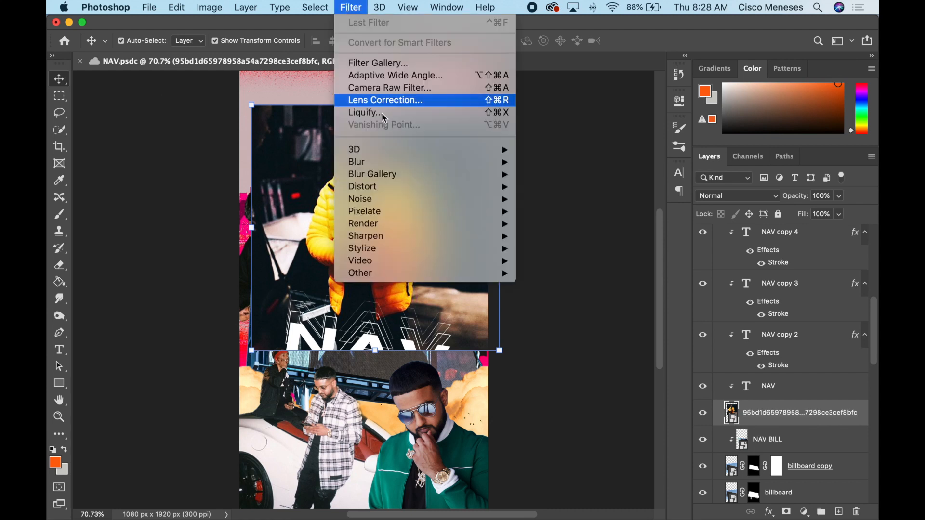
{"action": "mouse_move", "coordinate": [315, 7]}
{"action": "left_click", "coordinate": [331, 163]}
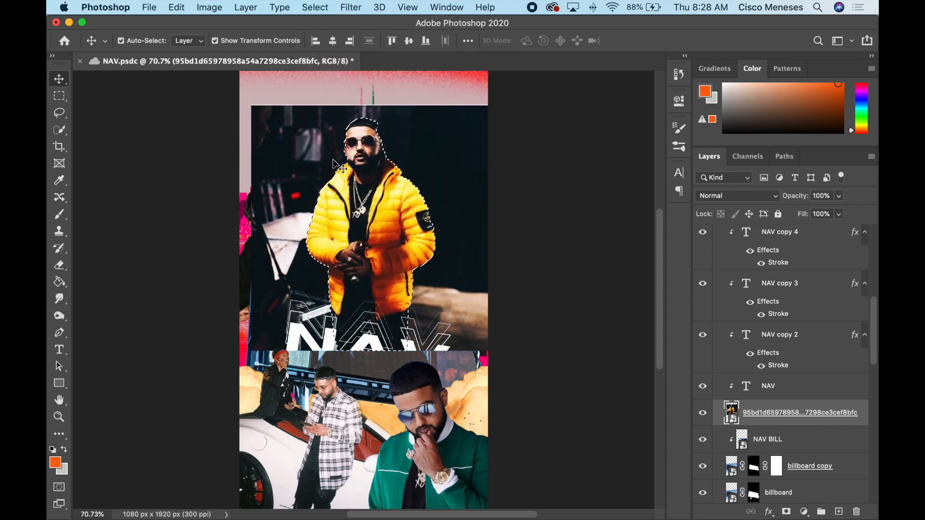
{"action": "key", "text": "w"}
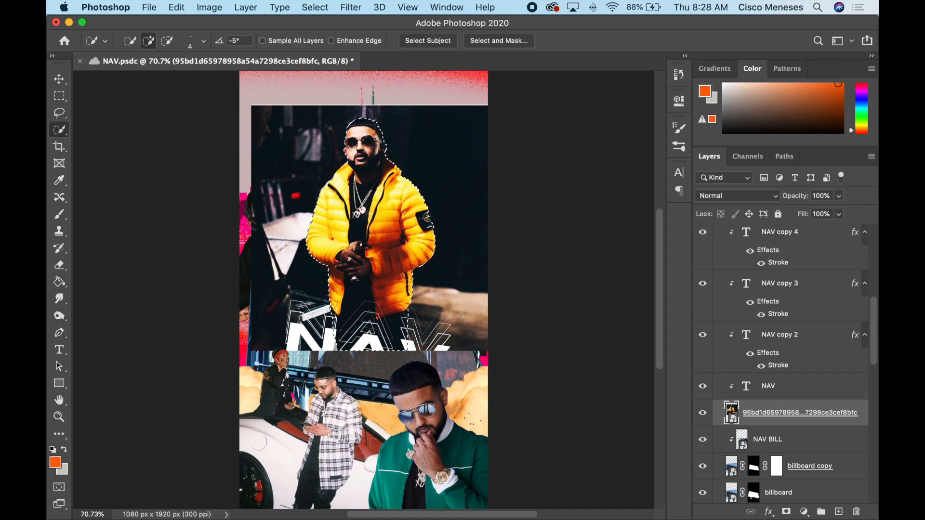
{"action": "left_click", "coordinate": [786, 511]}
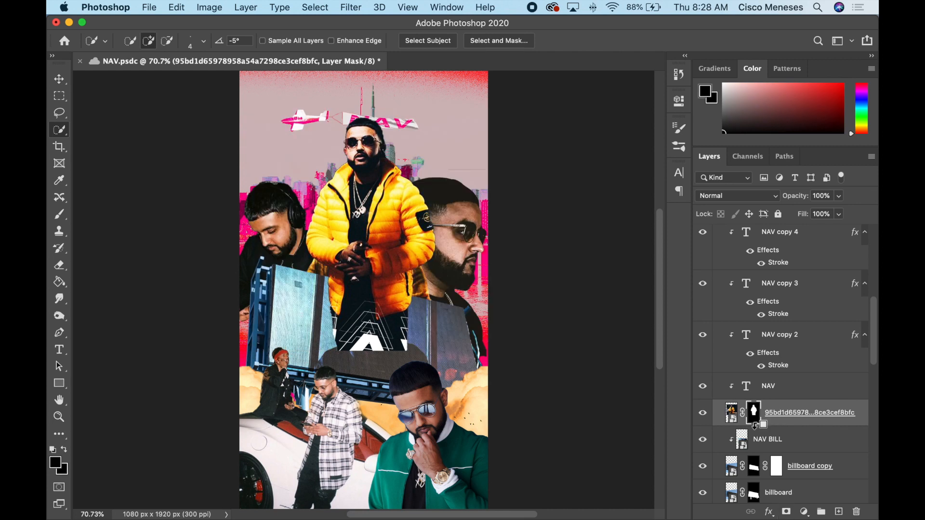
- Place the yellow-jacket cutout below NAV BILL in the layer stack and clip it to the billboard copy
{"action": "key", "text": "super+alt+g"}
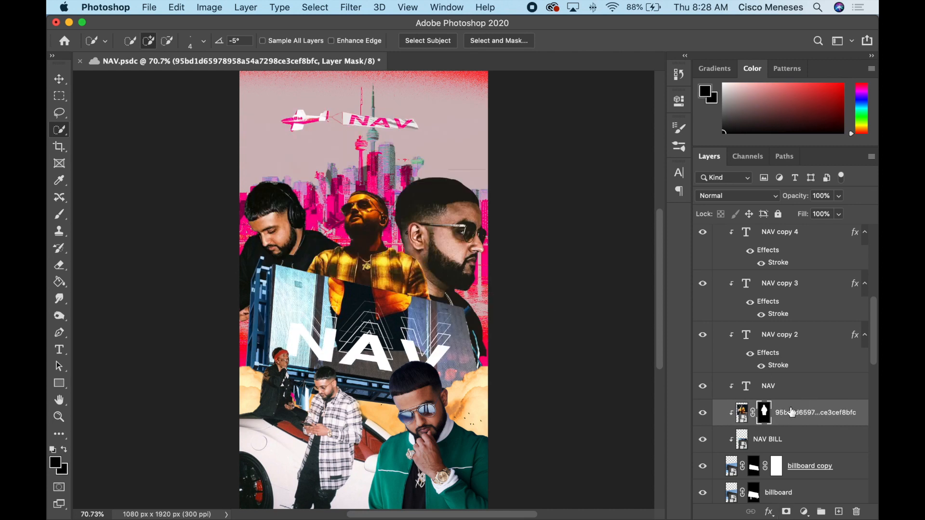
{"action": "left_click_drag", "start_coordinate": [791, 412], "coordinate": [790, 451]}
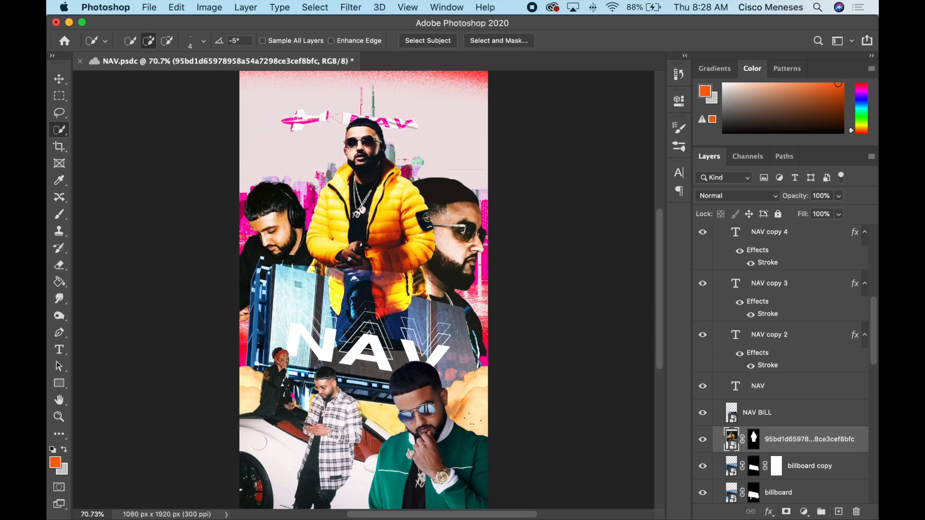
{"action": "key", "text": "super+alt+g"}
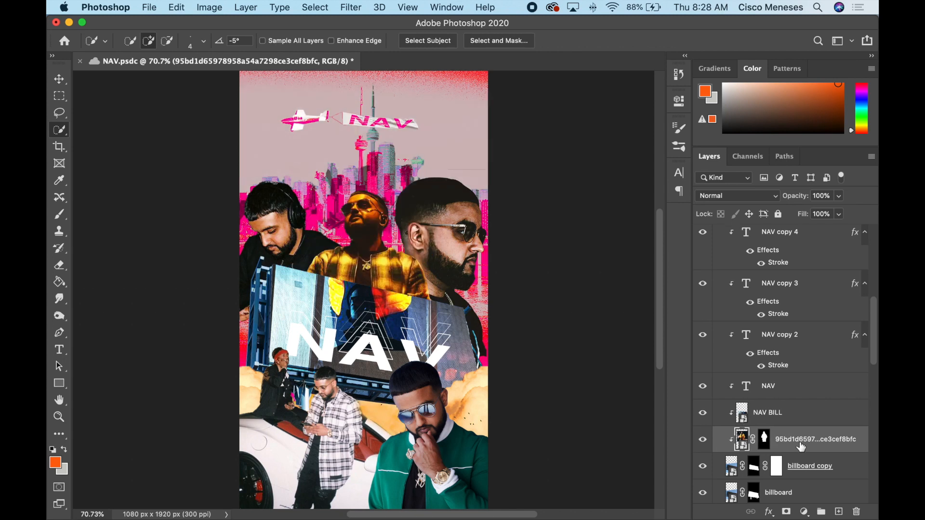
- Group the solid NAV text layer with its three outlined copies and name the group NAV TEXT
{"action": "left_click", "coordinate": [334, 302], "text": "super"}
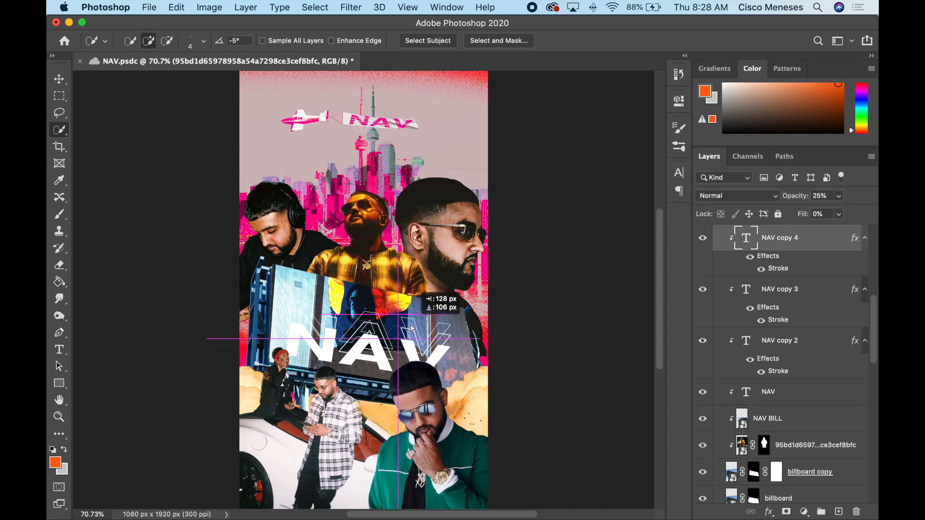
{"action": "left_click", "coordinate": [785, 396], "text": "shift"}
{"action": "key", "text": "super+g"}
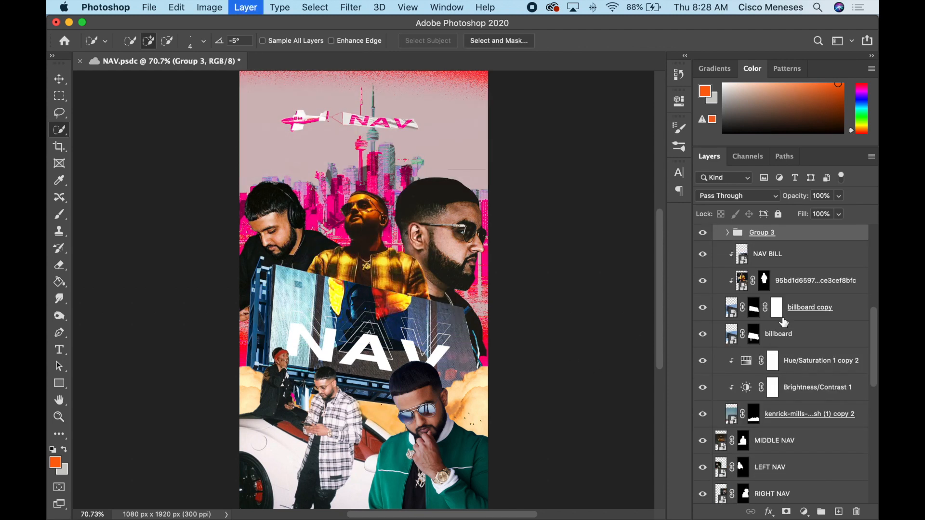
{"action": "double_click", "coordinate": [758, 233]}
{"action": "type", "text": "NAV TEXT"}
{"action": "key", "text": "Return"}
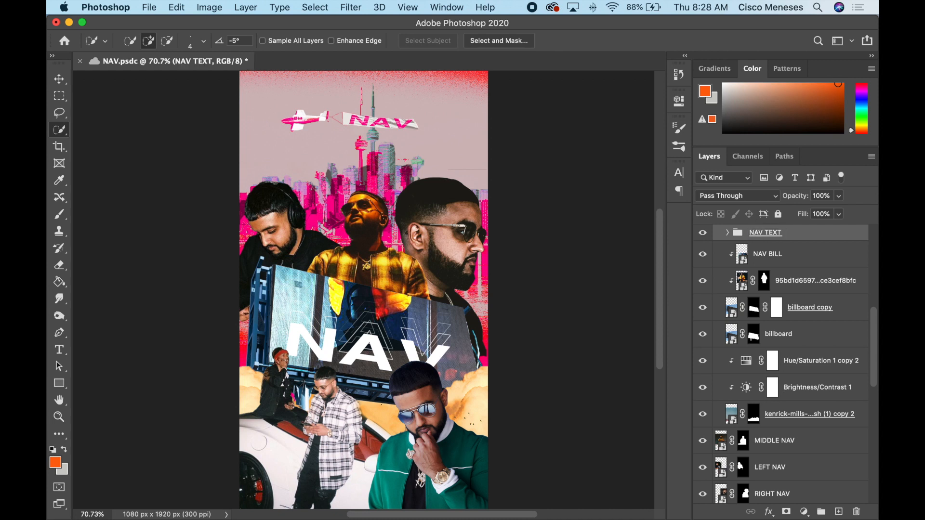
- Lock the NAV TEXT group and the NAV BILL layer
{"action": "left_click", "coordinate": [818, 291]}
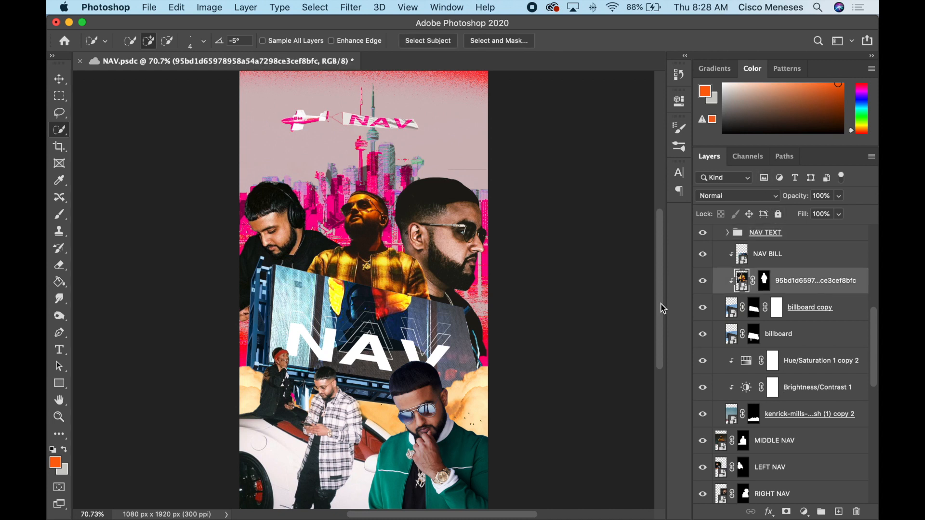
{"action": "left_click", "coordinate": [785, 259]}
{"action": "left_click", "coordinate": [787, 232], "text": "shift"}
{"action": "left_click", "coordinate": [778, 214]}
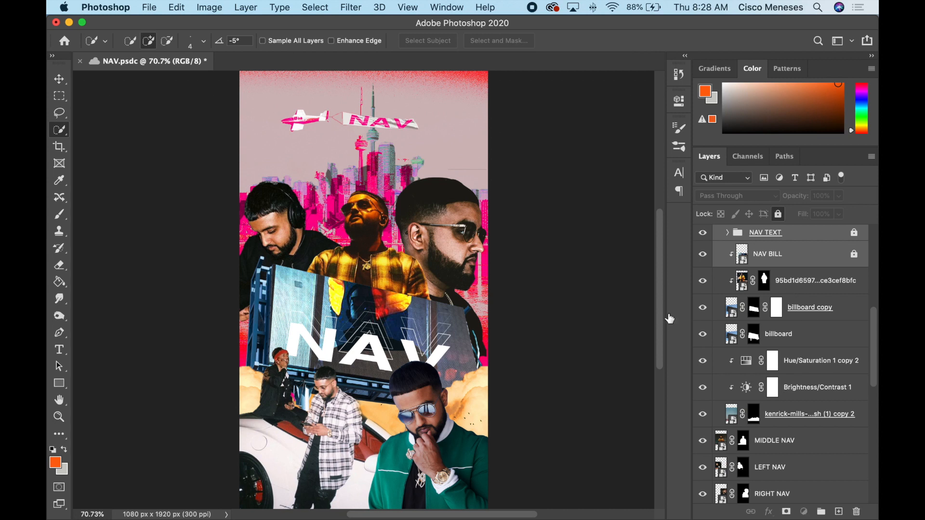
- Move the yellow-jacket cutout to the billboard's right end and scale it down to fit beside the lettering
{"action": "left_click", "coordinate": [356, 294], "text": "super"}
{"action": "left_click_drag", "start_coordinate": [356, 294], "coordinate": [534, 306]}
{"action": "key", "text": "v"}
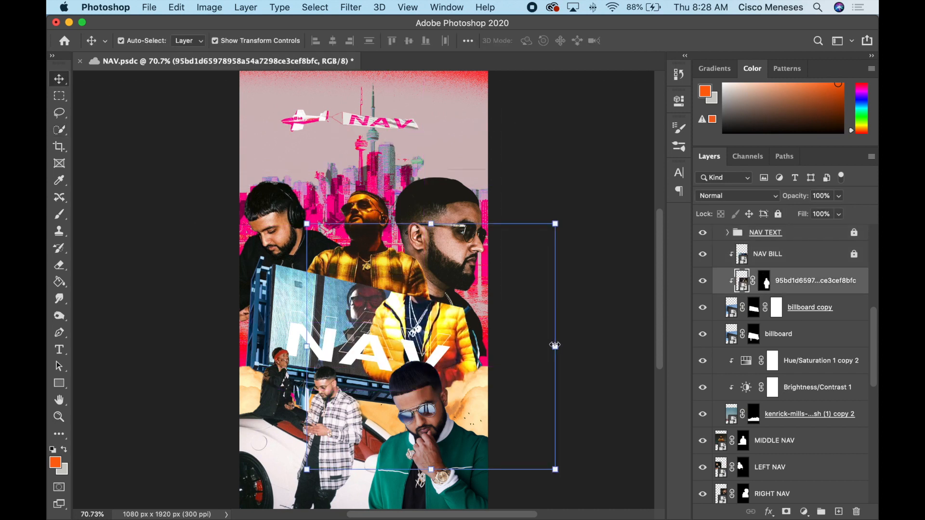
{"action": "left_click_drag", "start_coordinate": [555, 346], "coordinate": [505, 355]}
{"action": "key", "text": "Return"}
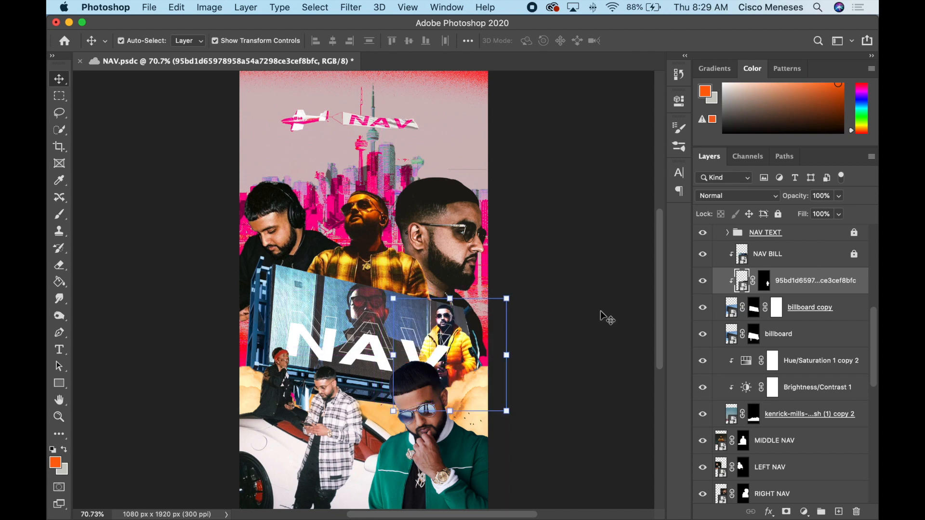
- Try the Divide blend mode on the yellow-jacket cutout and delete its layer
{"action": "left_click", "coordinate": [755, 197]}
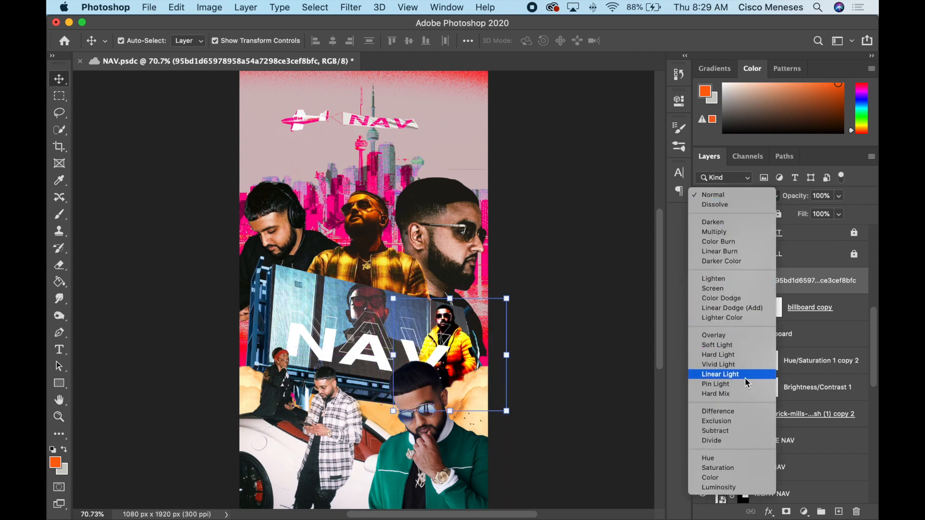
{"action": "left_click", "coordinate": [726, 442]}
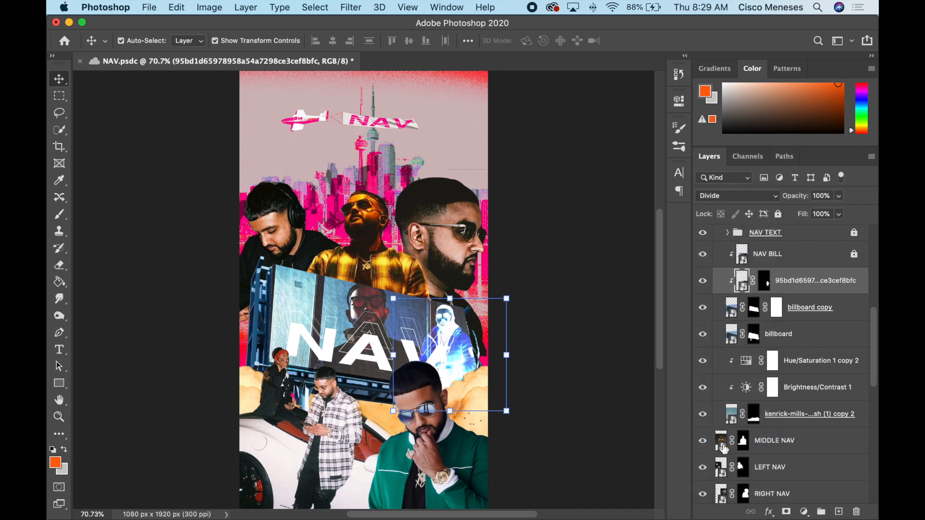
{"action": "key", "text": "BackSpace"}
{"action": "left_click", "coordinate": [652, 343]}
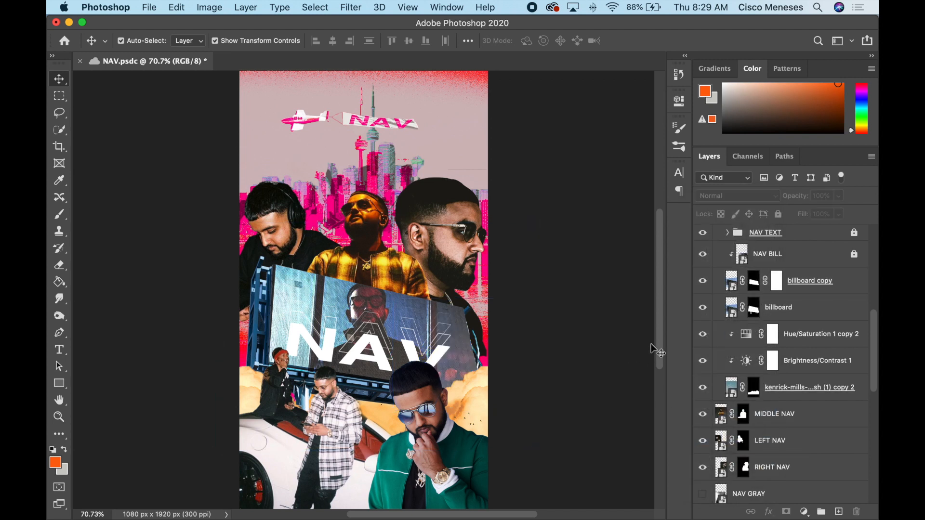
{"action": "left_click", "coordinate": [505, 365]}
{"action": "left_click", "coordinate": [744, 473]}
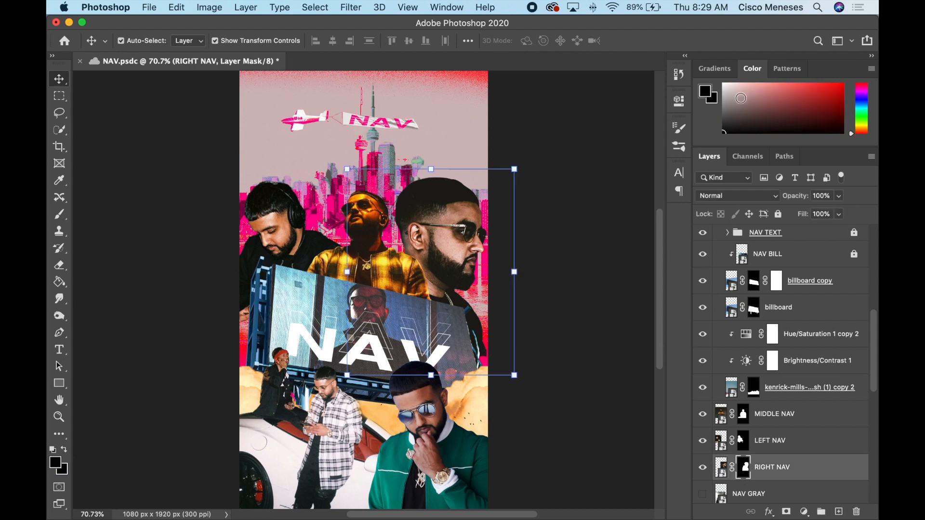
{"action": "key", "text": "d"}
{"action": "key", "text": "b"}
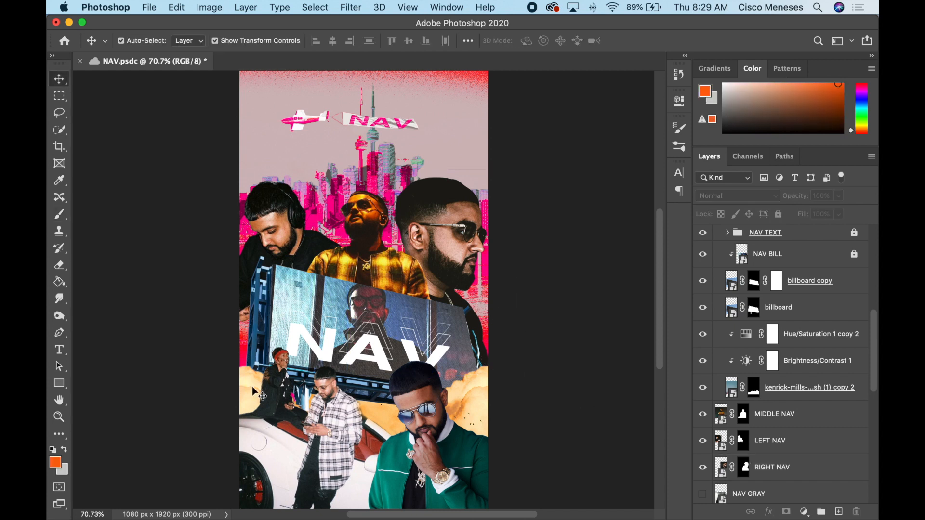
- Move the kenrick-mills cloud copy layer slightly up so its clouds rise higher beside the billboard's left edge
{"action": "left_click", "coordinate": [243, 352]}
{"action": "left_click_drag", "start_coordinate": [243, 351], "coordinate": [333, 411]}
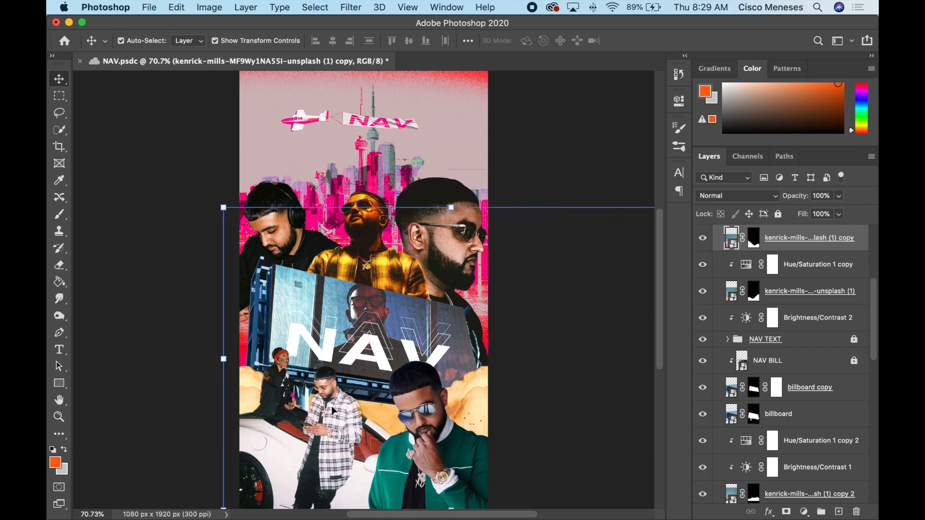
{"action": "left_click_drag", "start_coordinate": [250, 384], "coordinate": [251, 364]}
- Try to rotate the kenrick-mills cloud copy layer about 11.7° and reposition it around the billboard's base
{"action": "left_click_drag", "start_coordinate": [460, 499], "coordinate": [429, 499]}
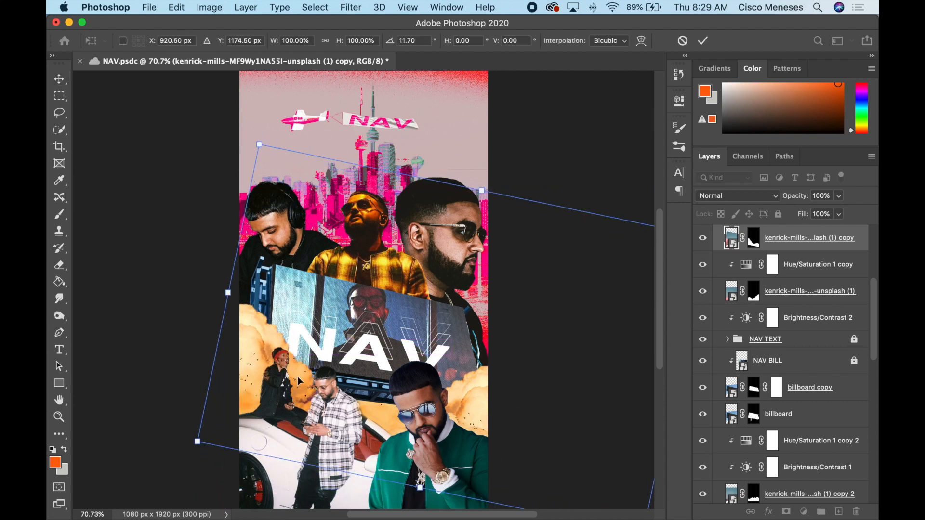
{"action": "left_click_drag", "start_coordinate": [300, 375], "coordinate": [295, 401]}
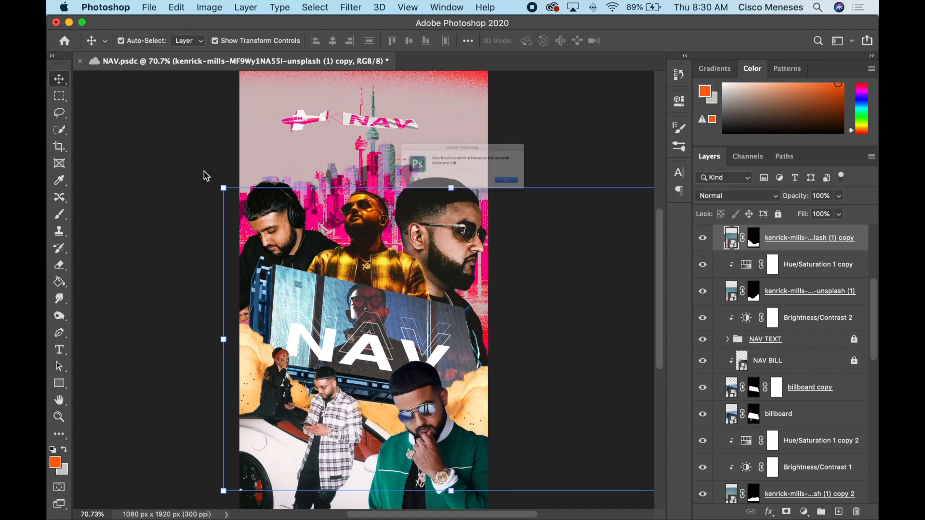
{"action": "left_click", "coordinate": [568, 200]}
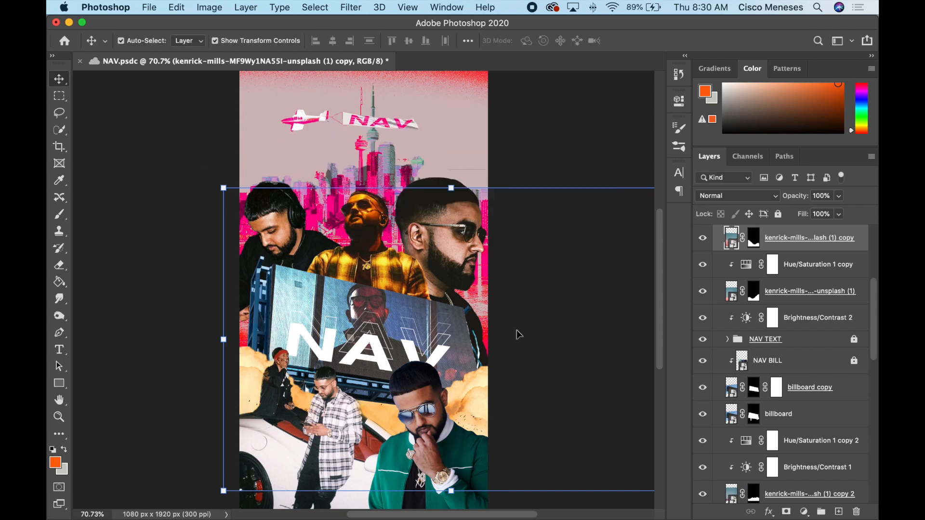
- Try to transform and reposition the kenrick-mills cloud copy 2 layer behind the billboard, and undo the changes
{"action": "left_click", "coordinate": [599, 161]}
{"action": "left_click", "coordinate": [376, 392]}
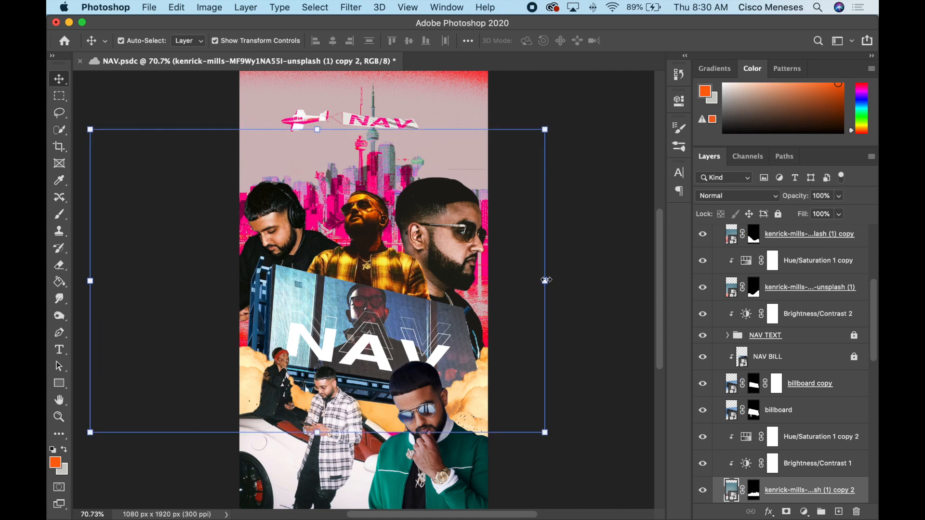
{"action": "left_click_drag", "start_coordinate": [545, 280], "coordinate": [378, 278]}
{"action": "left_click_drag", "start_coordinate": [324, 252], "coordinate": [342, 308]}
{"action": "key", "text": "super+z"}
{"action": "key", "text": "super+z"}
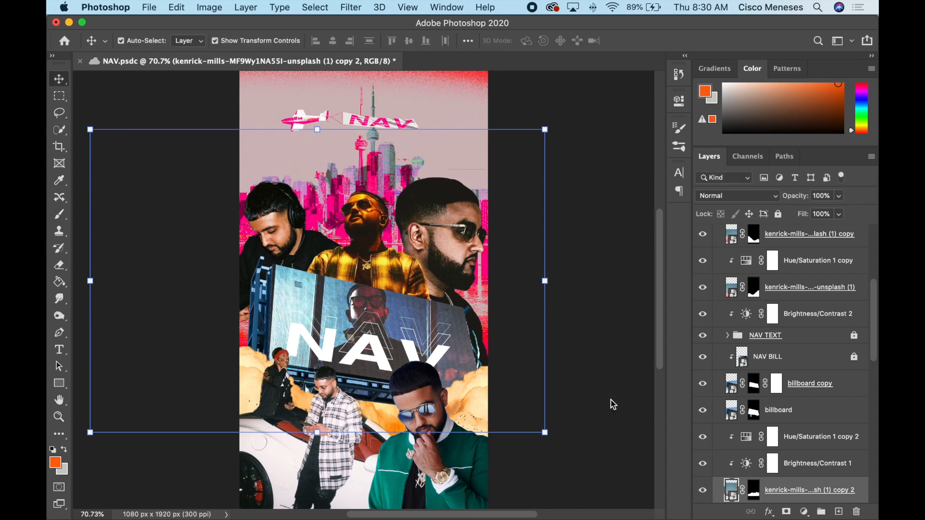
{"action": "left_click", "coordinate": [561, 198]}
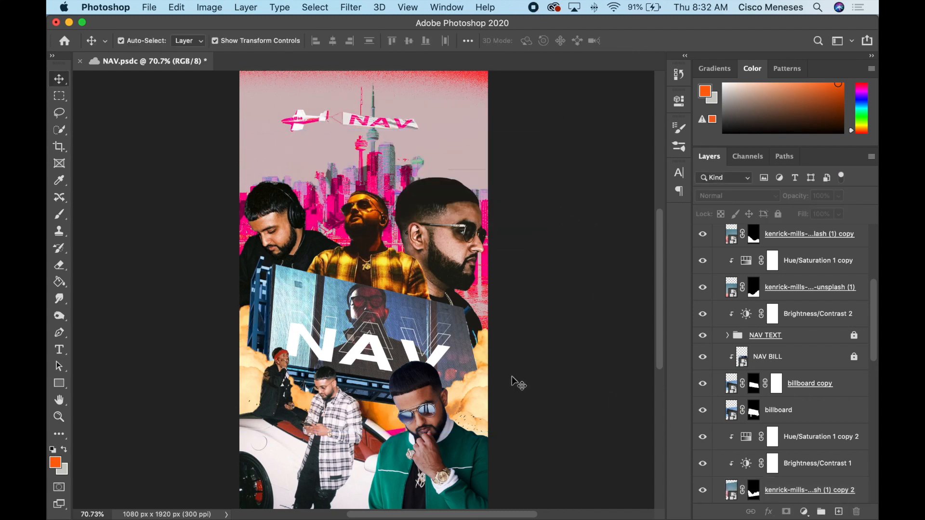
- Nudge the kenrick-mills cloud copy 2 layer slightly down beside the billboard's right edge
{"action": "left_click_drag", "start_coordinate": [480, 351], "coordinate": [485, 357]}
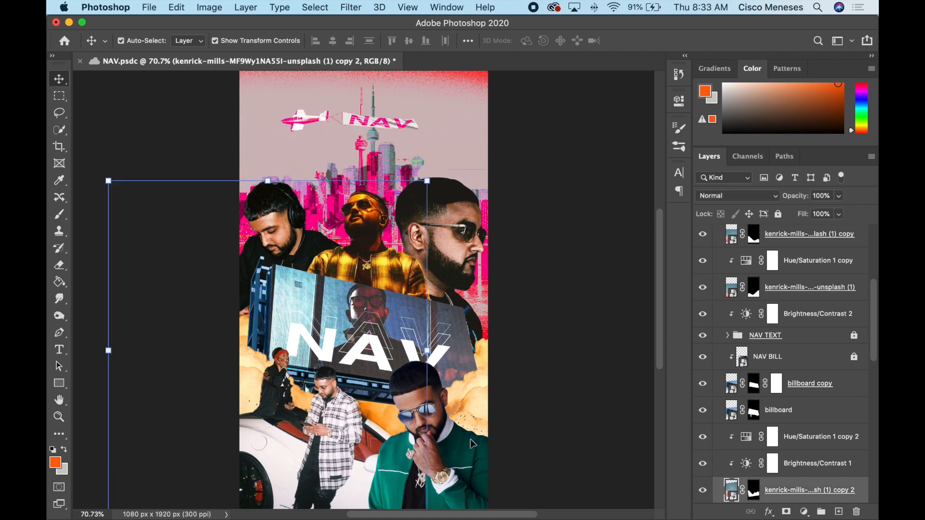
{"action": "left_click", "coordinate": [570, 403]}
{"action": "key", "text": "super+z"}
{"action": "left_click_drag", "start_coordinate": [484, 350], "coordinate": [484, 360]}
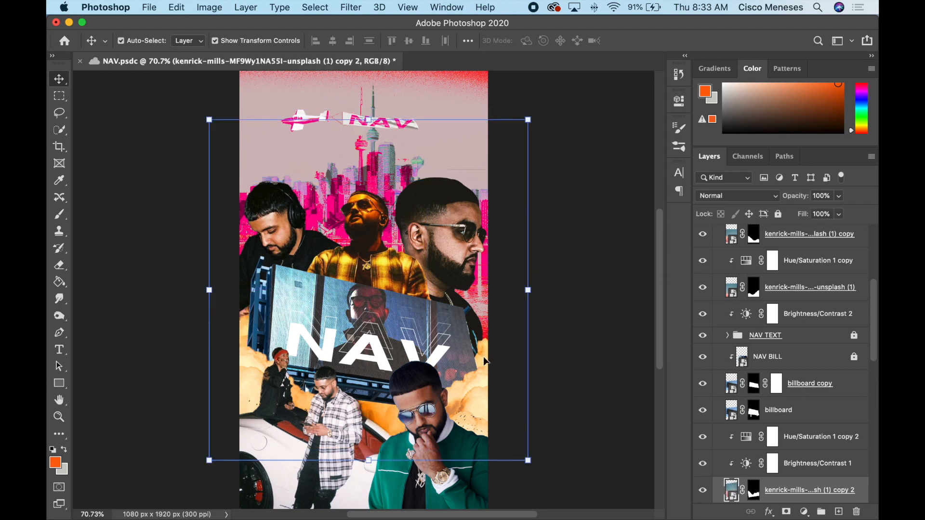
{"action": "left_click", "coordinate": [549, 360]}
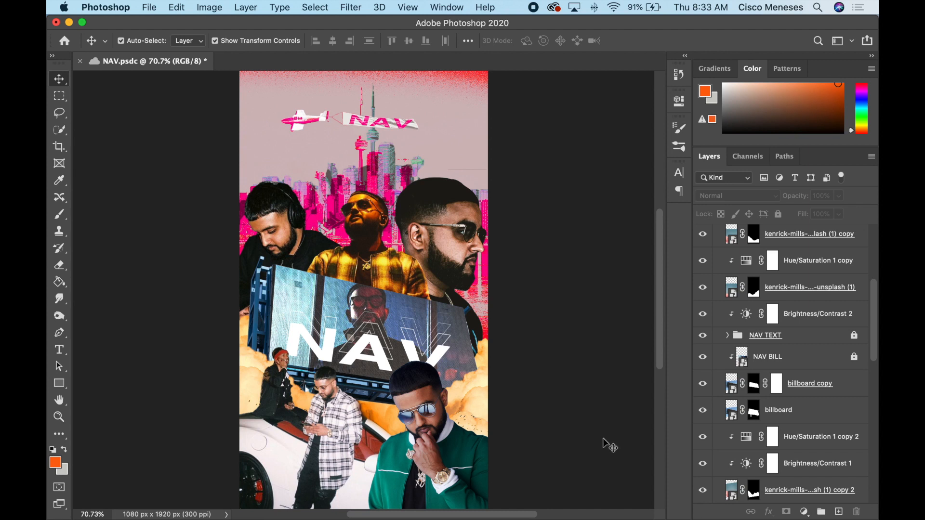
- Switch to Finder and open the Film Dust Textures folder under _Assets on the Samsung_T5 drive, in column view
{"action": "left_click", "coordinate": [160, 496]}
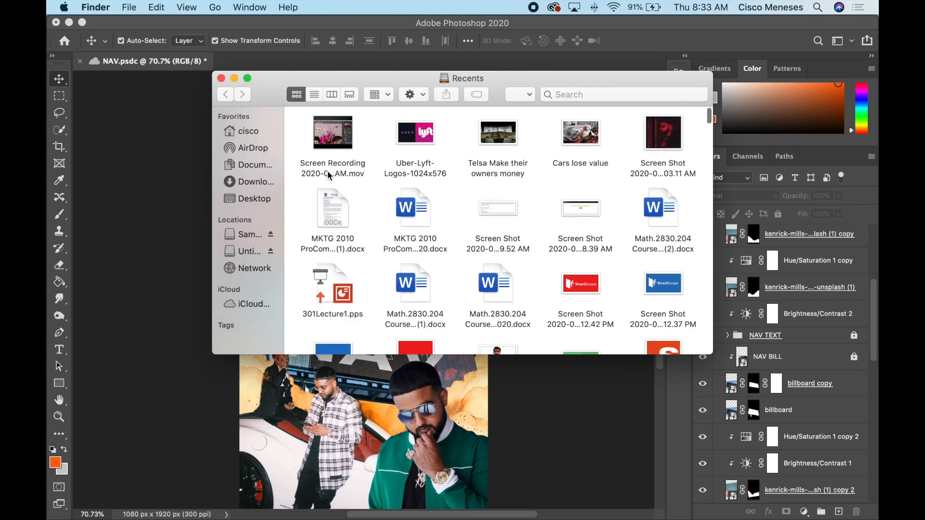
{"action": "left_click", "coordinate": [248, 235]}
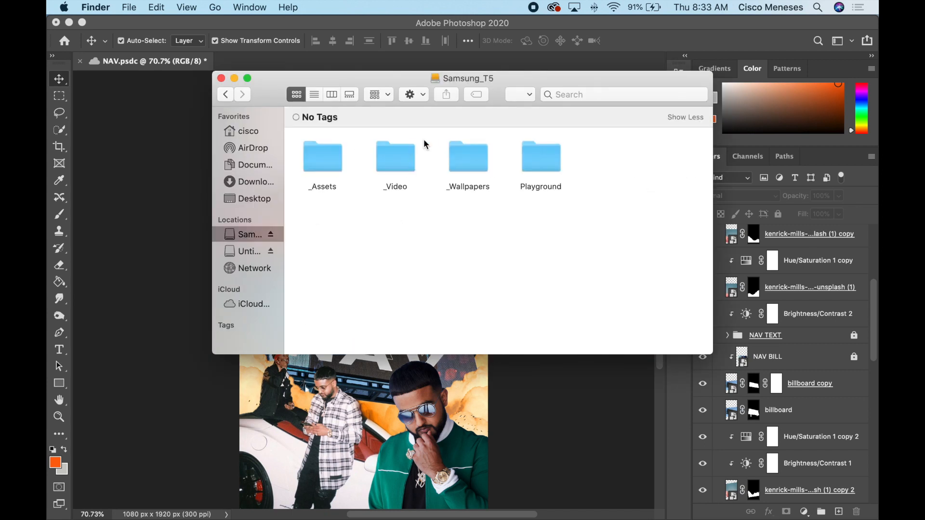
{"action": "left_click", "coordinate": [332, 94]}
{"action": "left_click", "coordinate": [346, 145]}
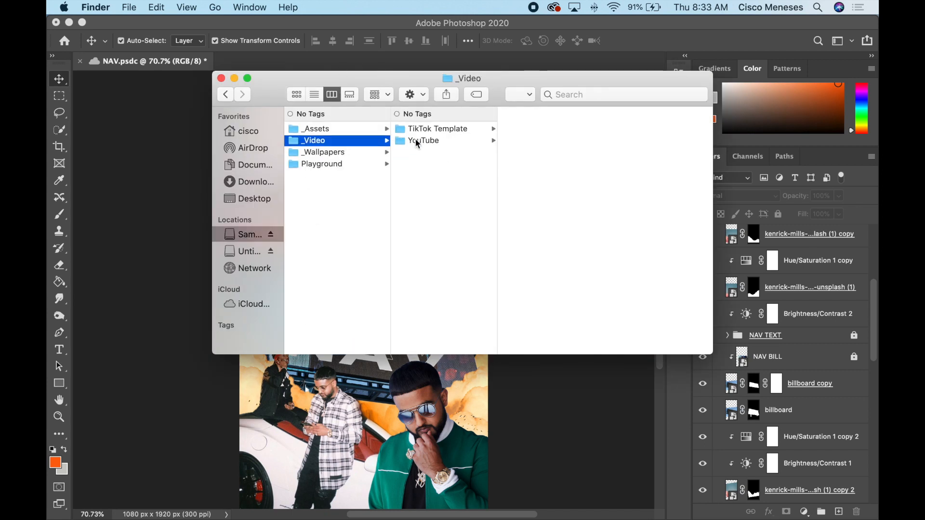
{"action": "left_click", "coordinate": [341, 152]}
{"action": "left_click", "coordinate": [364, 131]}
{"action": "left_click", "coordinate": [440, 142]}
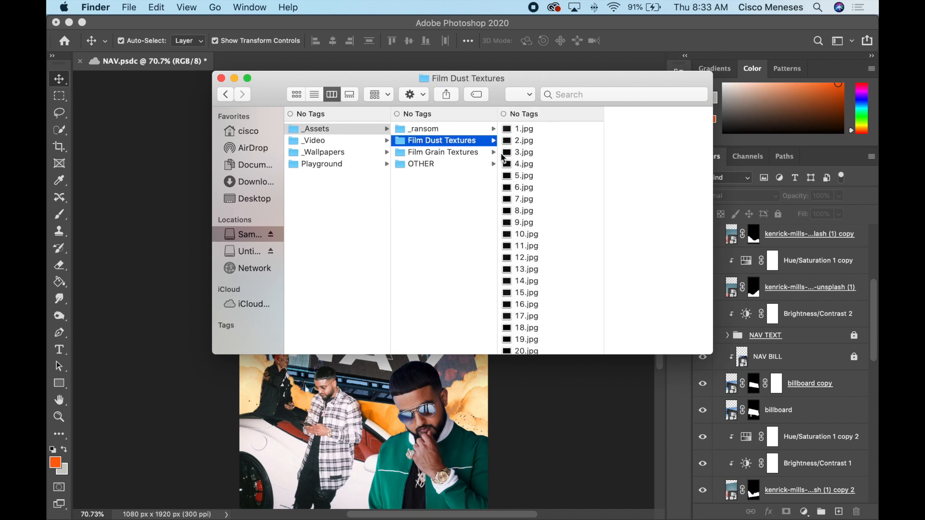
- Preview several film dust textures and check the Film Grain Textures folder for a suitable overlay
{"action": "left_click", "coordinate": [516, 140]}
{"action": "left_click", "coordinate": [519, 133]}
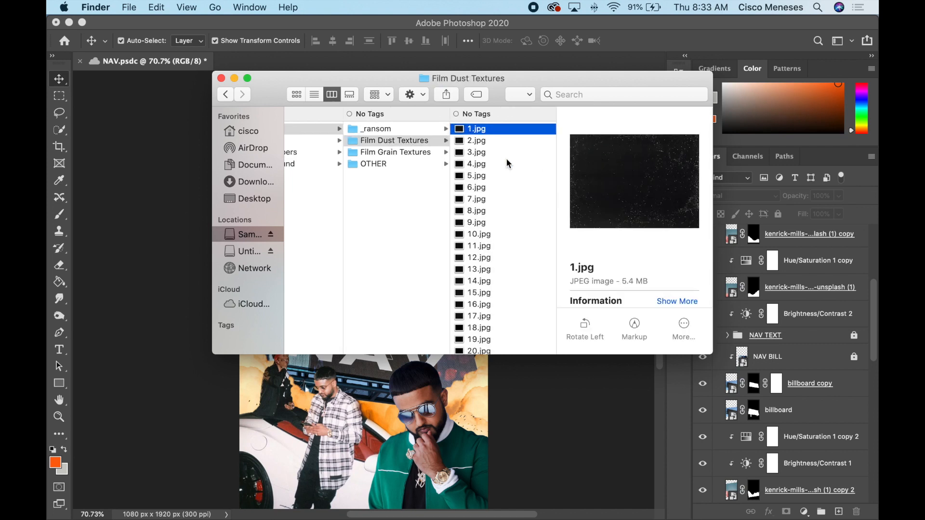
{"action": "left_click", "coordinate": [509, 164]}
{"action": "left_click", "coordinate": [406, 152]}
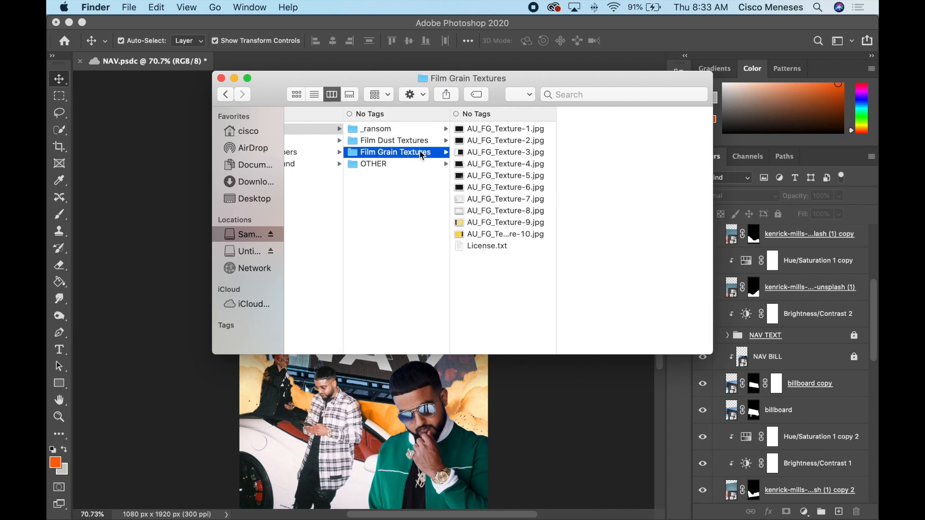
{"action": "left_click", "coordinate": [418, 141]}
{"action": "left_click", "coordinate": [494, 151]}
{"action": "scroll", "coordinate": [497, 219], "scroll_direction": "down", "scroll_amount": 5}
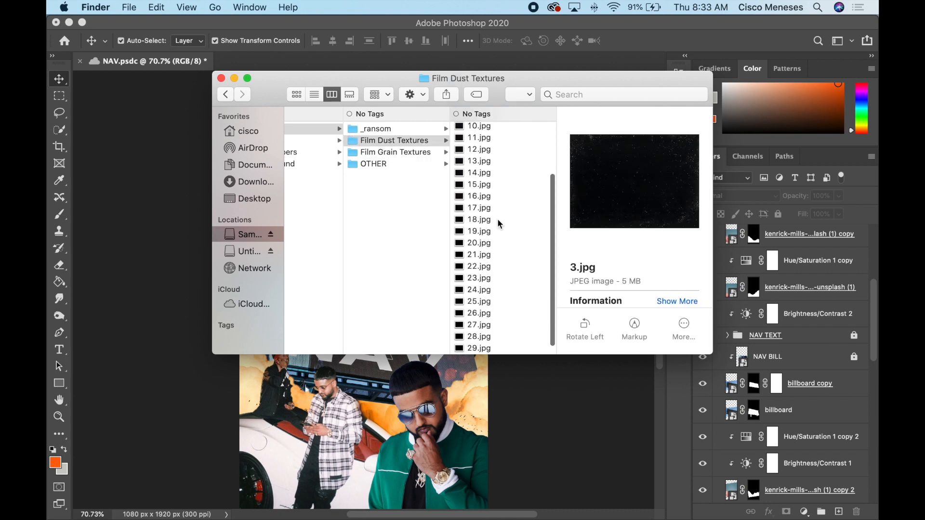
{"action": "scroll", "coordinate": [497, 227], "scroll_direction": "down", "scroll_amount": 3}
{"action": "left_click", "coordinate": [498, 241]}
{"action": "scroll", "coordinate": [489, 207], "scroll_direction": "up", "scroll_amount": 5}
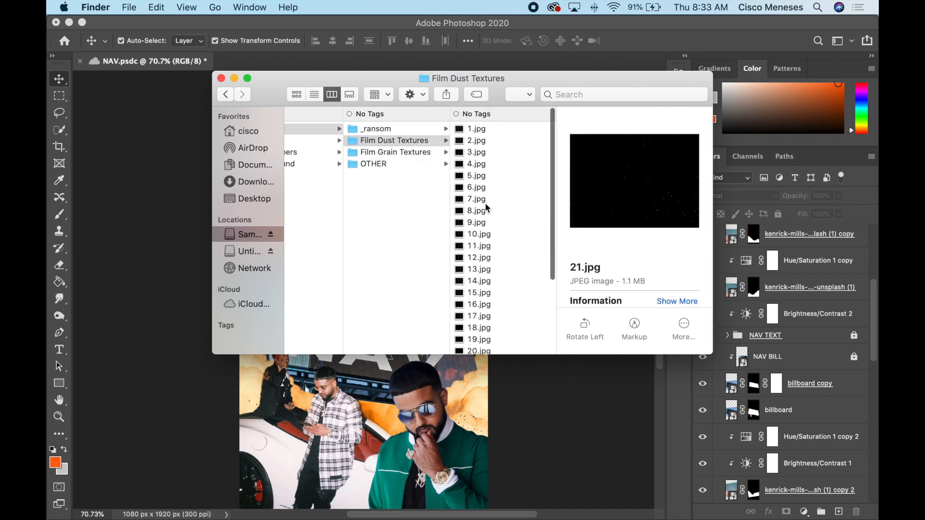
- Place the 2.jpg dust texture over the poster in Photoshop and set its blend mode to Linear Dodge (Add)
{"action": "left_click", "coordinate": [488, 141]}
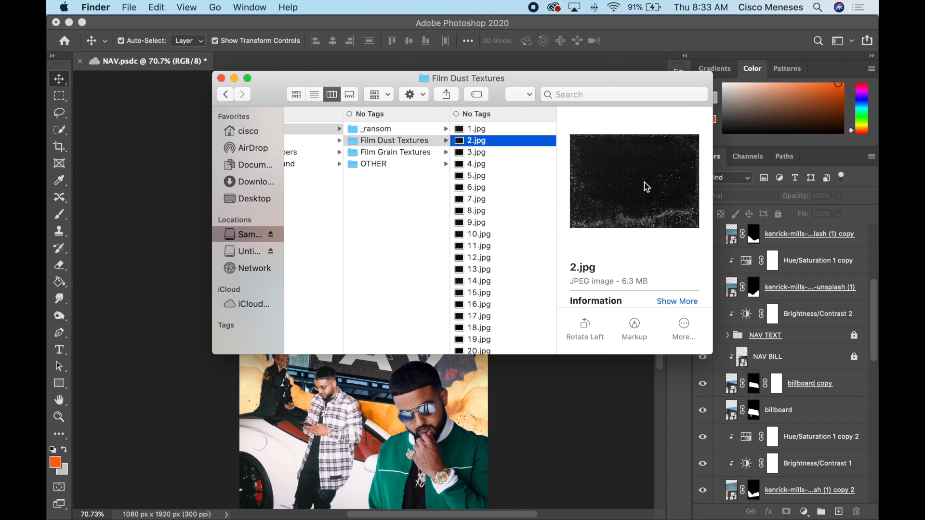
{"action": "left_click_drag", "start_coordinate": [644, 187], "coordinate": [586, 180]}
{"action": "left_click_drag", "start_coordinate": [487, 144], "coordinate": [580, 299]}
{"action": "key", "text": "super+minus"}
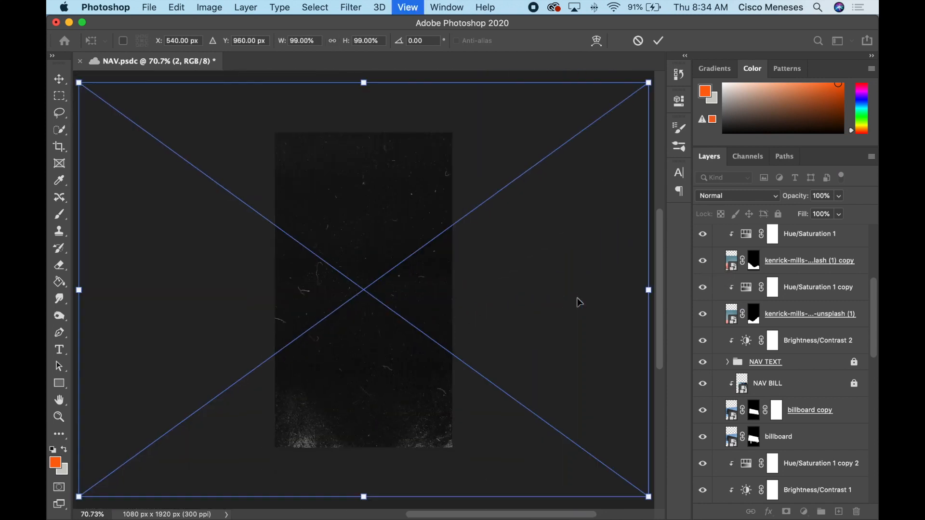
{"action": "key", "text": "super+plus"}
{"action": "key", "text": "super+minus"}
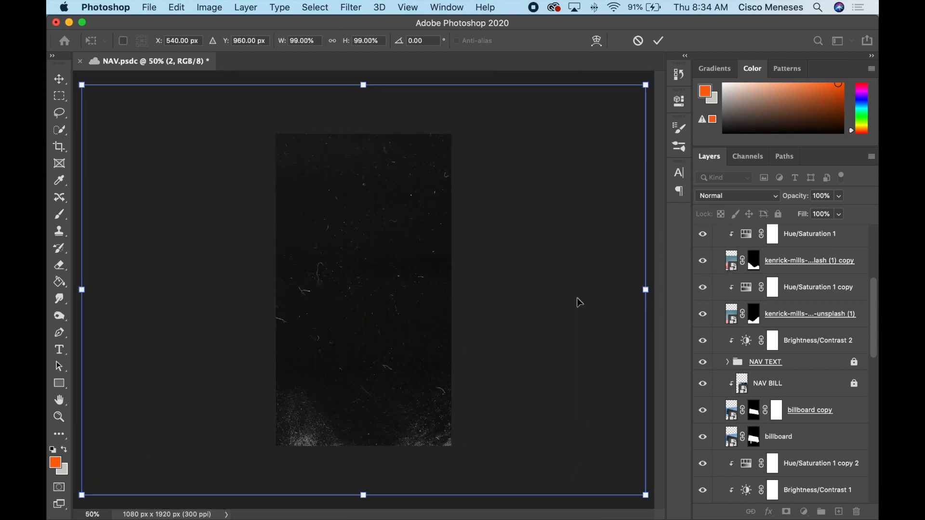
{"action": "key", "text": "Return"}
{"action": "left_click", "coordinate": [724, 197]}
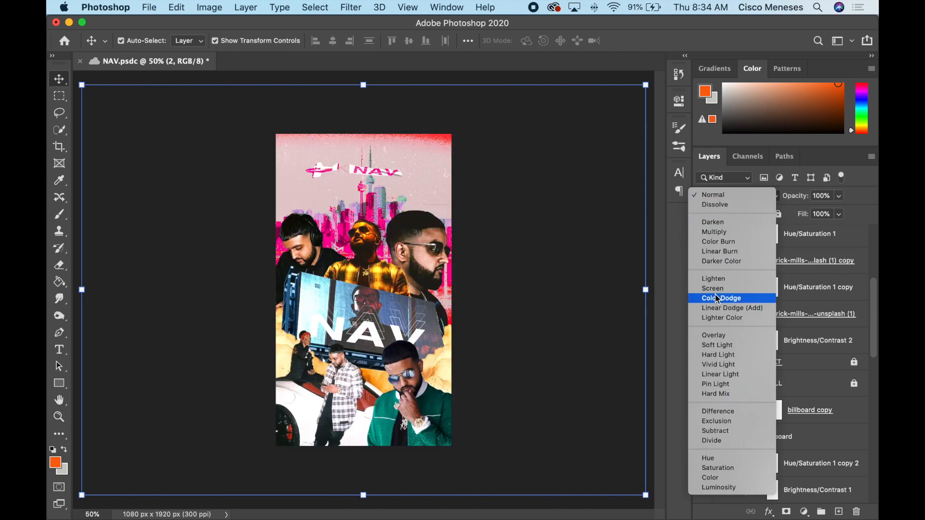
{"action": "left_click", "coordinate": [720, 309]}
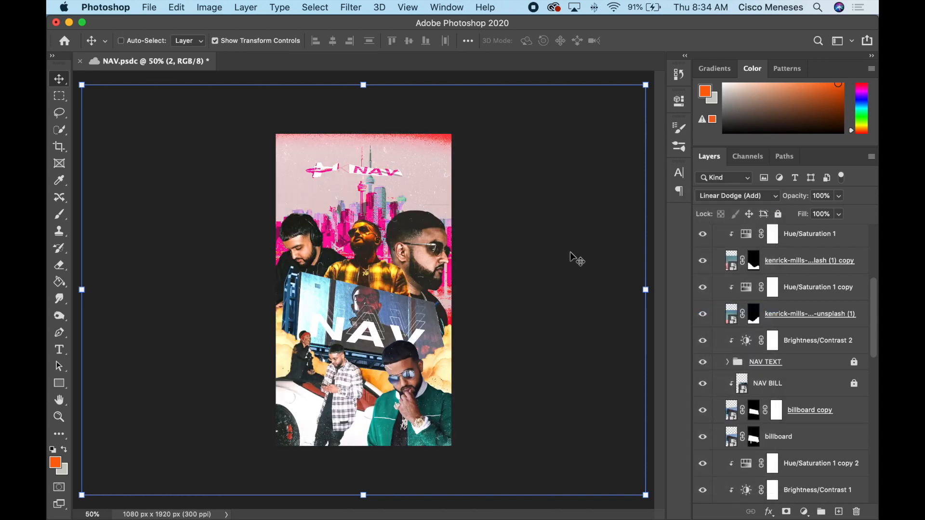
- Shift the dust texture right and down so less of its heavy speckling covers the poster, and lock its layer
{"action": "key", "text": "super+plus"}
{"action": "left_click", "coordinate": [441, 488]}
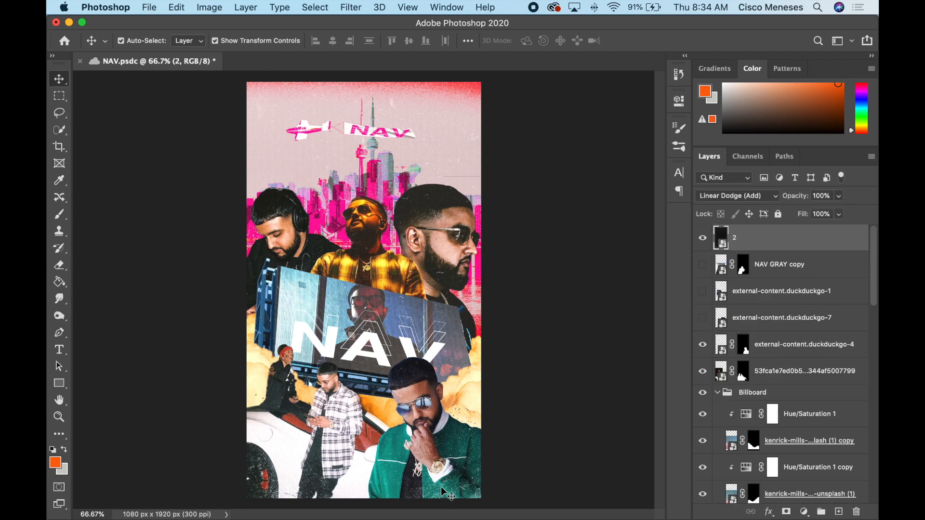
{"action": "left_click_drag", "start_coordinate": [443, 464], "coordinate": [467, 464]}
{"action": "key", "text": "super+minus"}
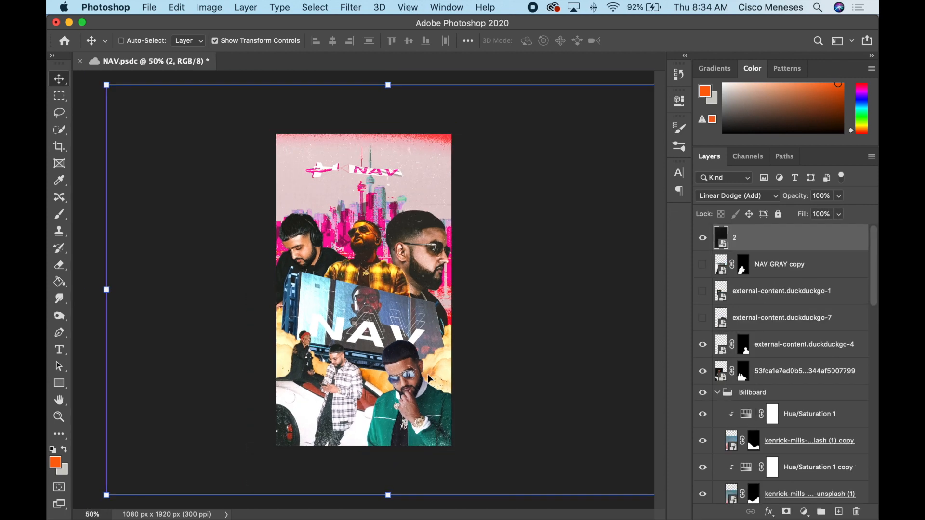
{"action": "left_click_drag", "start_coordinate": [410, 409], "coordinate": [412, 435]}
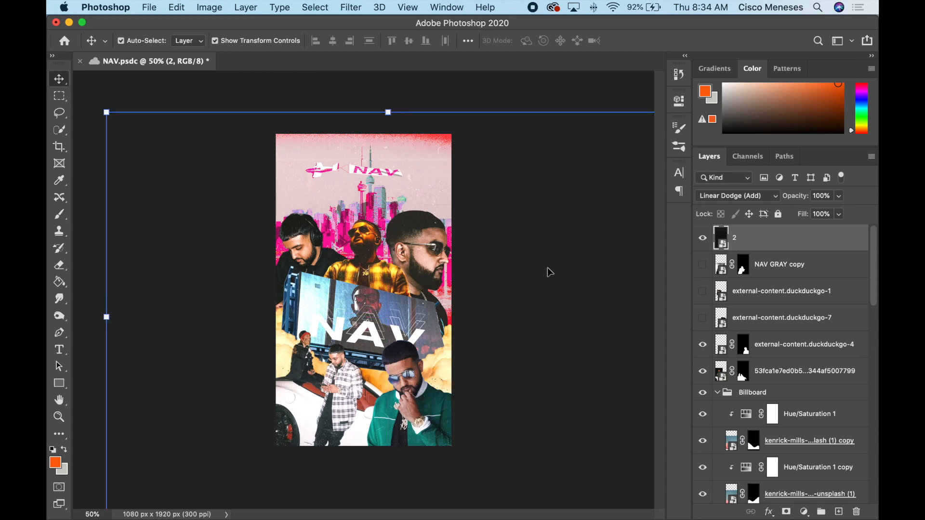
{"action": "left_click", "coordinate": [778, 214]}
{"action": "key", "text": "super+plus"}
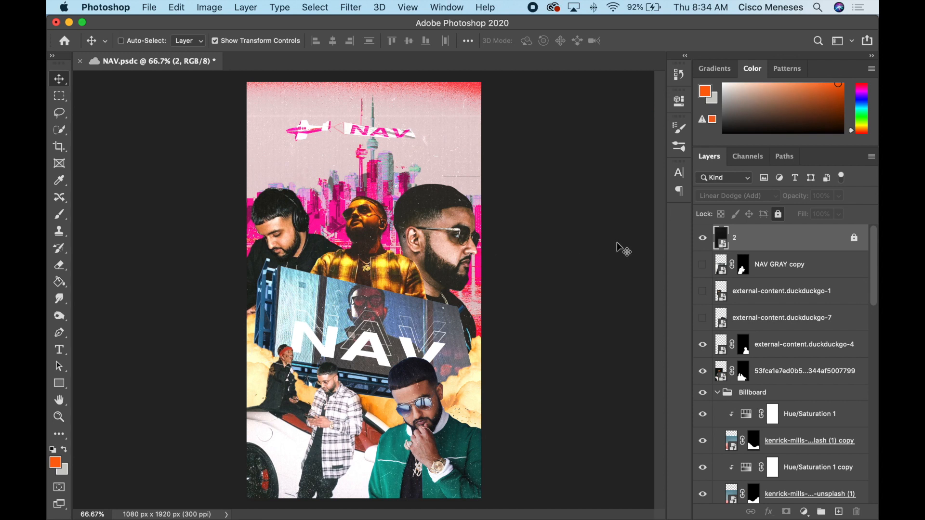
- Create a new layer named grain in Overlay mode, filled with the Overlay-neutral 50% gray
{"action": "key", "text": "super+shift+n"}
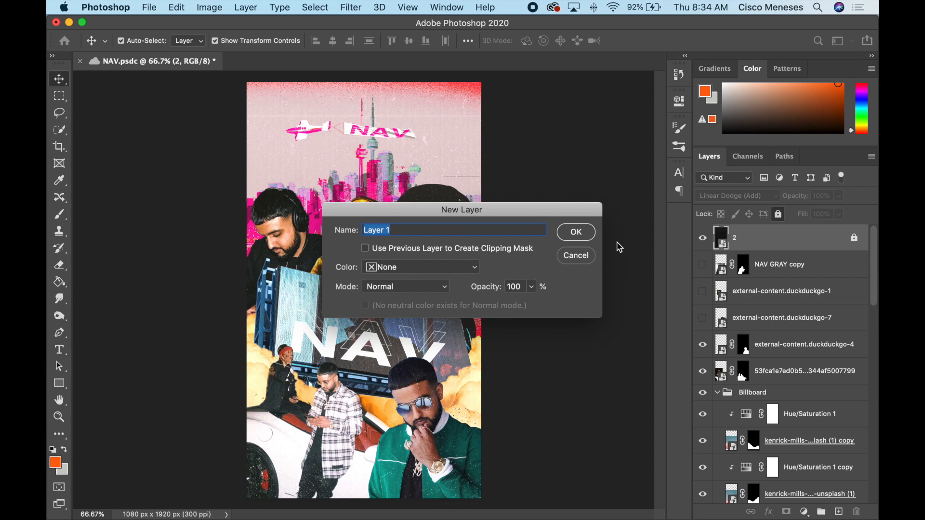
{"action": "type", "text": "grain"}
{"action": "left_click", "coordinate": [407, 287]}
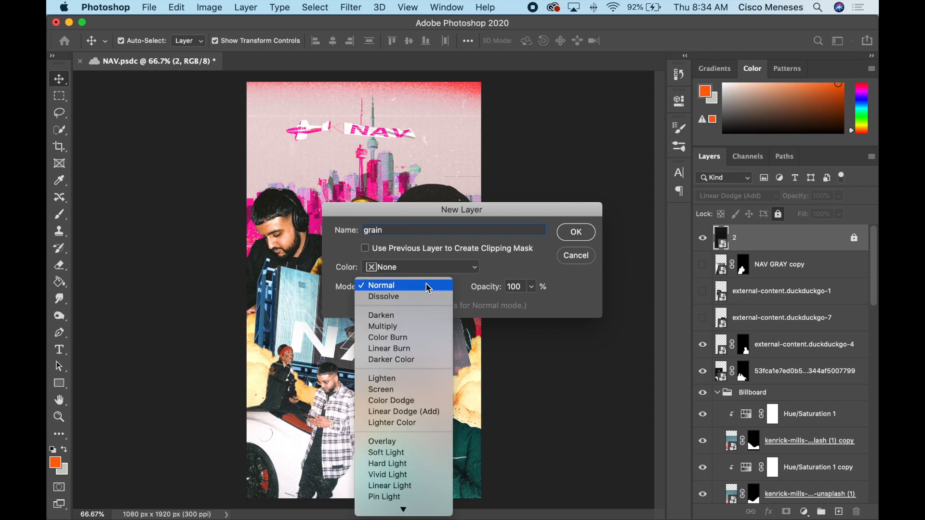
{"action": "left_click", "coordinate": [386, 440]}
{"action": "left_click", "coordinate": [399, 309]}
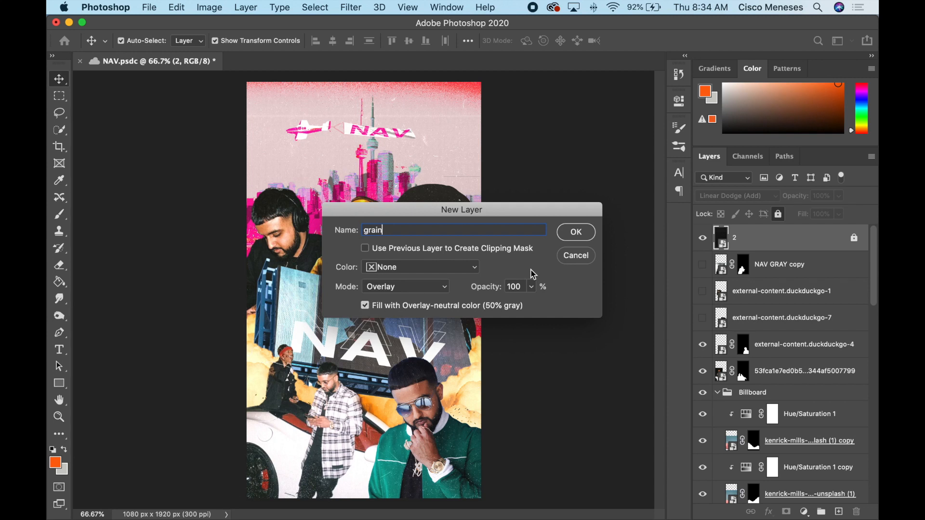
{"action": "left_click", "coordinate": [576, 233]}
- Apply a Field Blur with Grain noise at 55.93% to the grain layer and compare the poster with and without it
{"action": "left_click", "coordinate": [351, 8]}
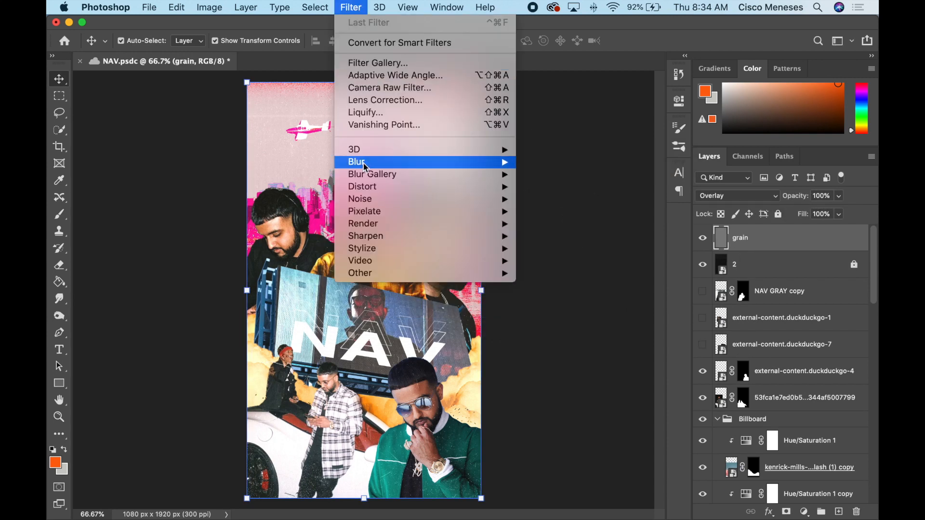
{"action": "left_click", "coordinate": [541, 174]}
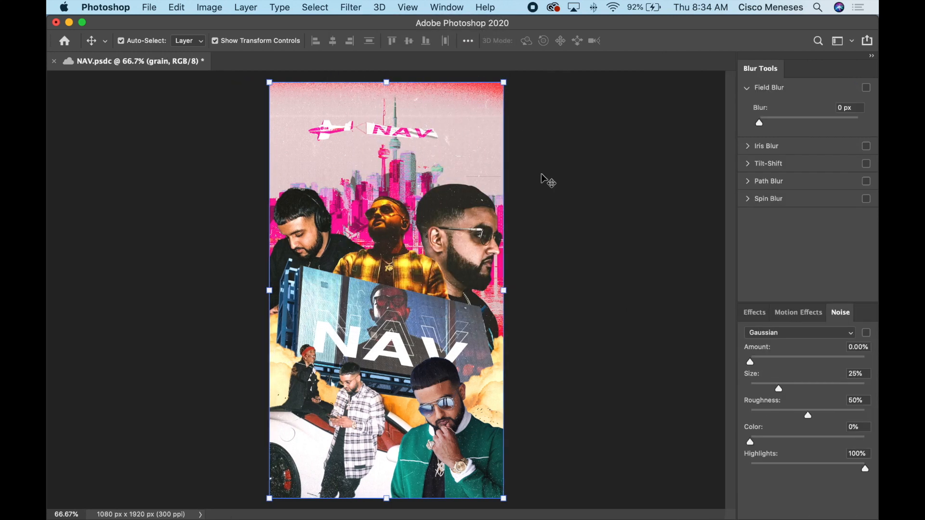
{"action": "left_click_drag", "start_coordinate": [786, 362], "coordinate": [806, 358]}
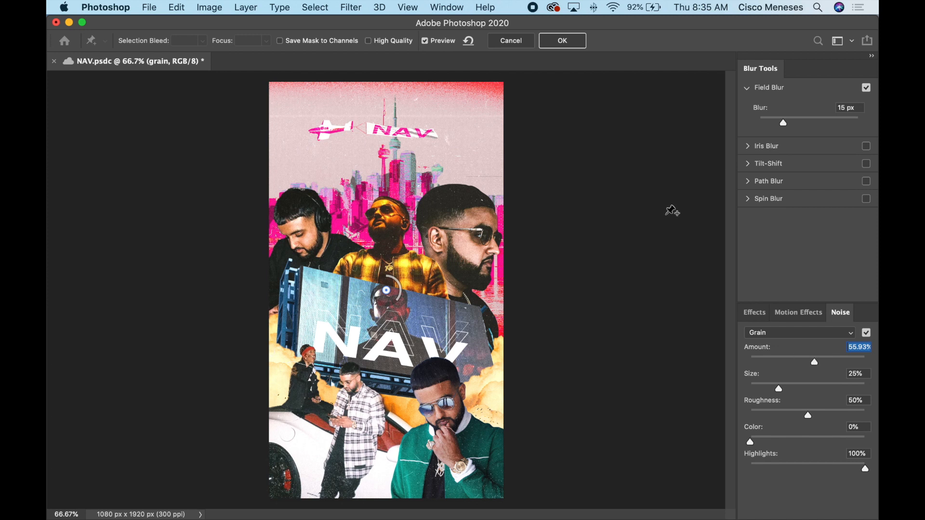
{"action": "left_click", "coordinate": [555, 40]}
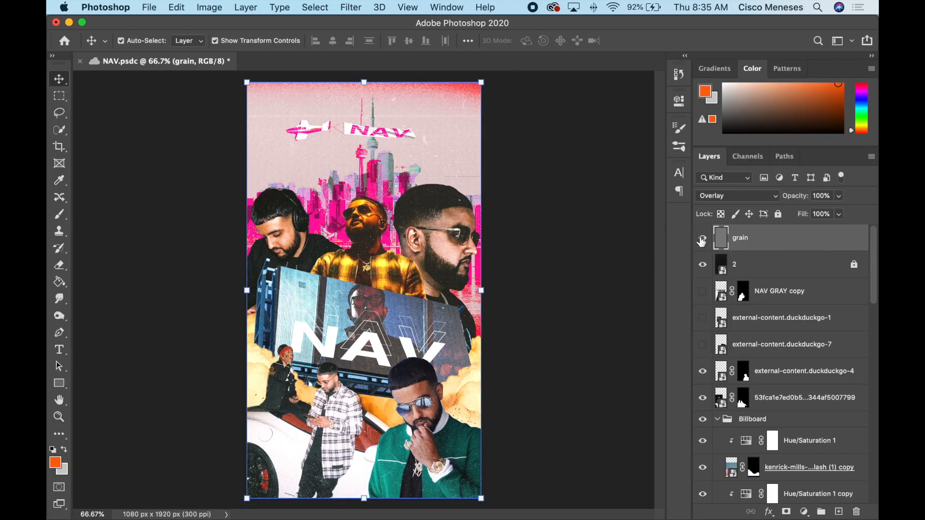
{"action": "left_click", "coordinate": [701, 239]}
{"action": "left_click", "coordinate": [701, 239]}
{"action": "left_click", "coordinate": [702, 240]}
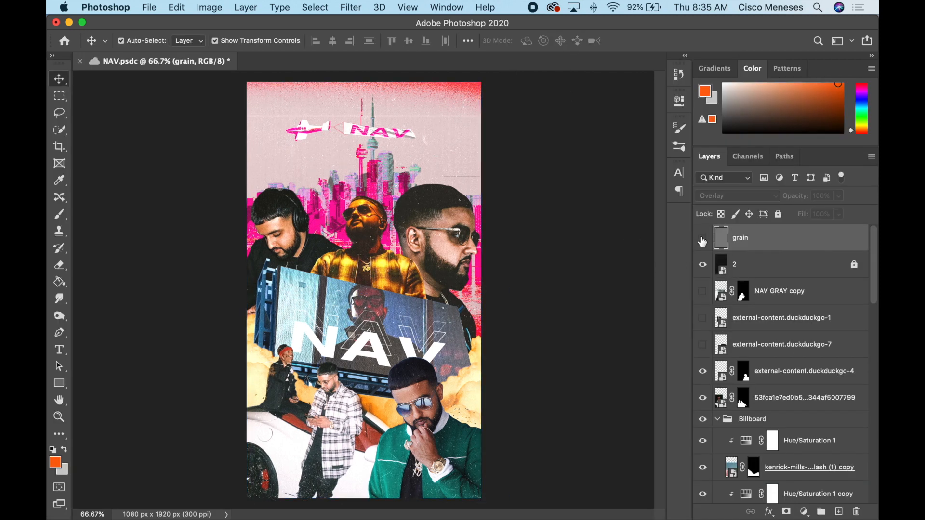
{"action": "left_click", "coordinate": [703, 239]}
- Duplicate the grain layer, set the copy's opacity to 50%, and compare the poster with and without it
{"action": "key", "text": "super+j"}
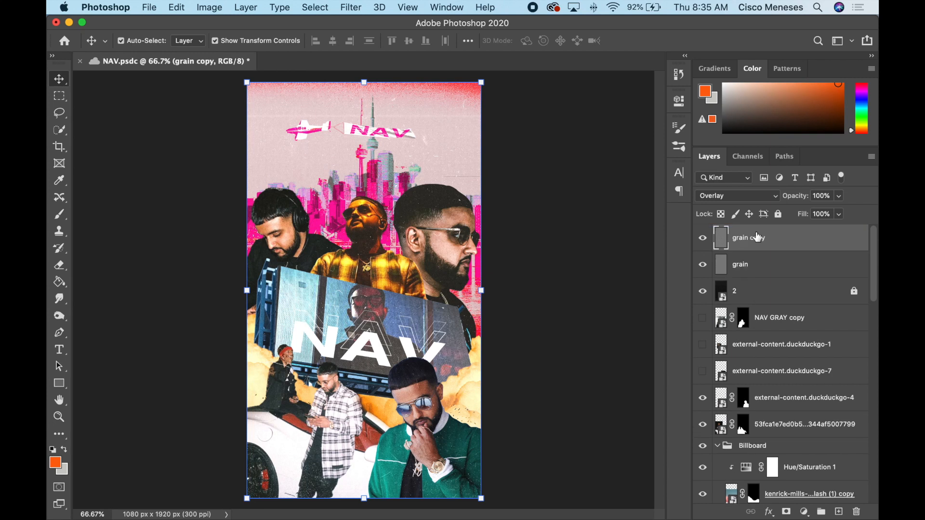
{"action": "left_click", "coordinate": [817, 195]}
{"action": "type", "text": "5"}
{"action": "left_click", "coordinate": [705, 239]}
{"action": "left_click", "coordinate": [704, 239]}
{"action": "left_click", "coordinate": [705, 241]}
{"action": "left_click", "coordinate": [706, 241]}
{"action": "left_click", "coordinate": [705, 240]}
{"action": "left_click", "coordinate": [704, 239]}
- Lock both the grain layer and its copy
{"action": "left_click", "coordinate": [780, 260]}
{"action": "left_click", "coordinate": [778, 213]}
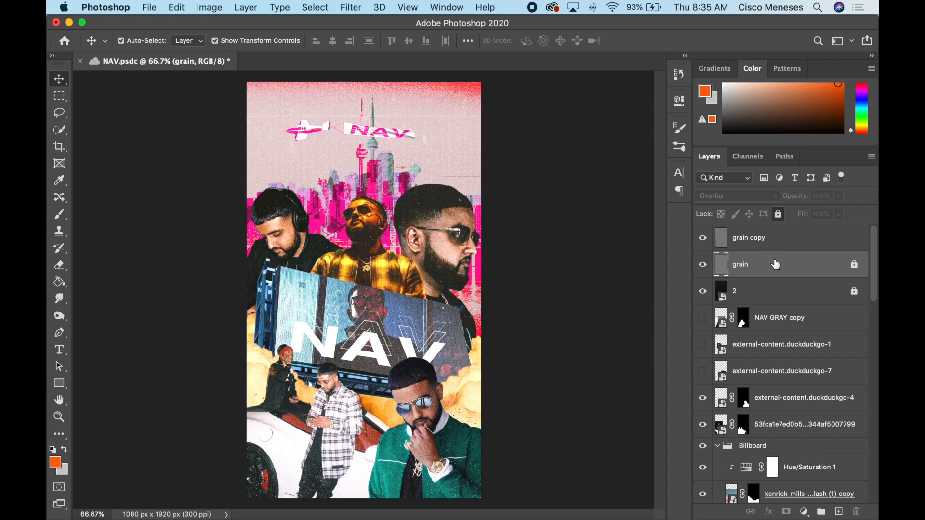
{"action": "left_click", "coordinate": [777, 244]}
{"action": "left_click", "coordinate": [778, 214]}
{"action": "left_click", "coordinate": [783, 266]}
{"action": "left_click", "coordinate": [748, 241]}
- Add a Gradient Map adjustment layer above the grain copy, try its Reverse option and blend modes, and leave the gradient unreversed
{"action": "left_click", "coordinate": [803, 512]}
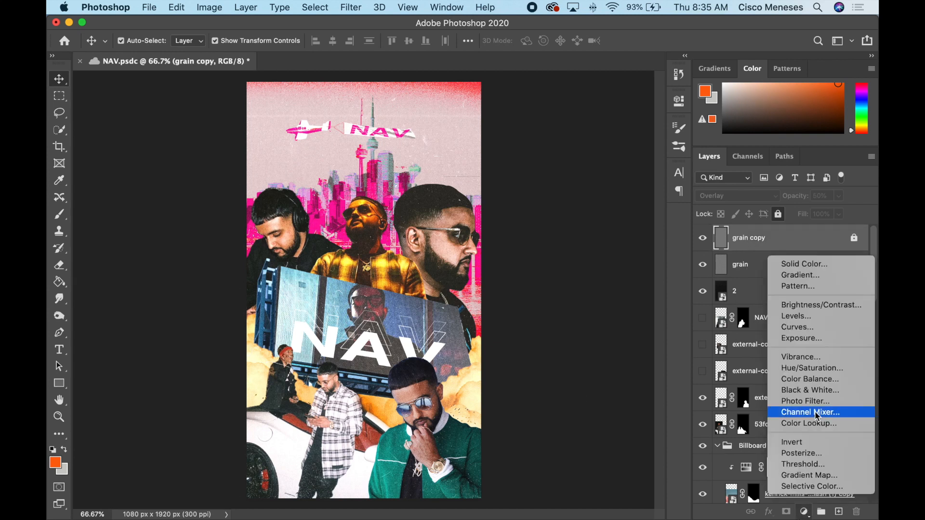
{"action": "left_click", "coordinate": [806, 477]}
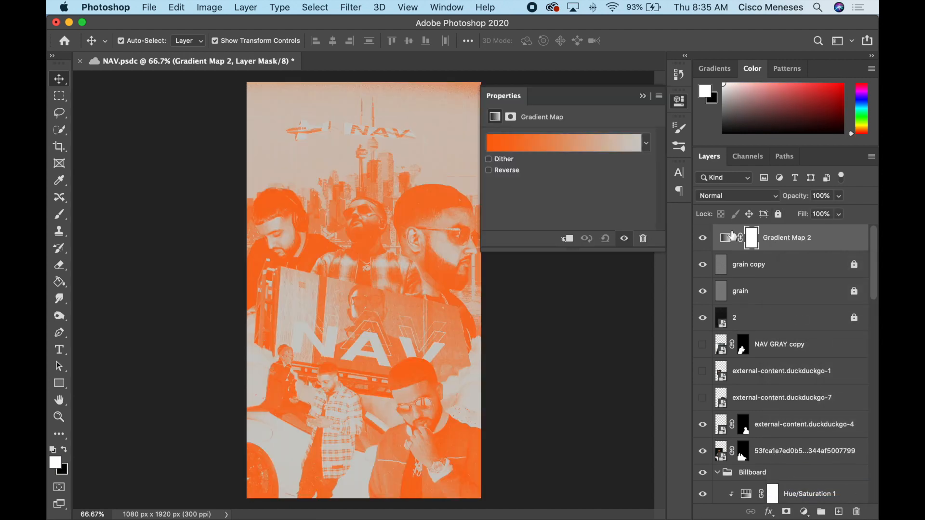
{"action": "left_click", "coordinate": [506, 171]}
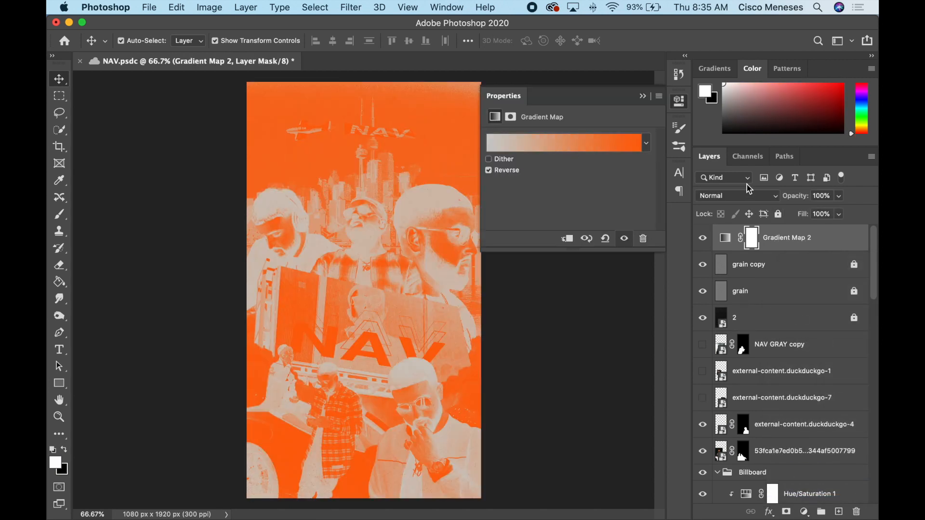
{"action": "left_click", "coordinate": [740, 195]}
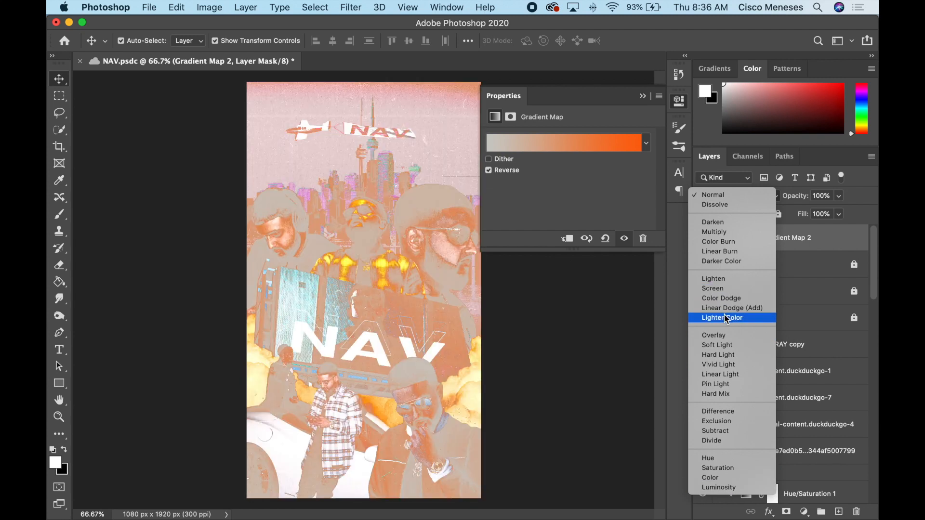
{"action": "left_click", "coordinate": [496, 173]}
{"action": "left_click", "coordinate": [496, 172]}
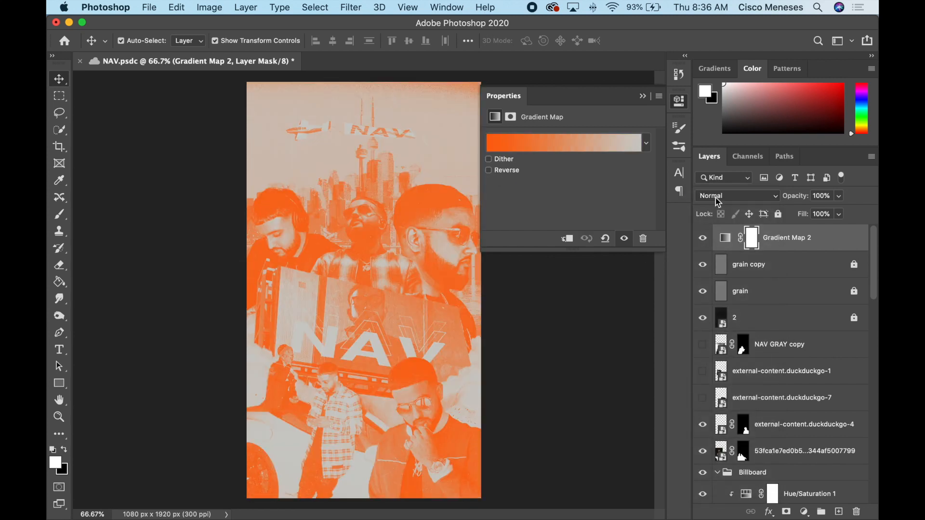
- Try Pin Light blending on the Gradient Map 2 layer and change its gradient to the Red_07 preset from the Reds group
{"action": "left_click", "coordinate": [714, 197]}
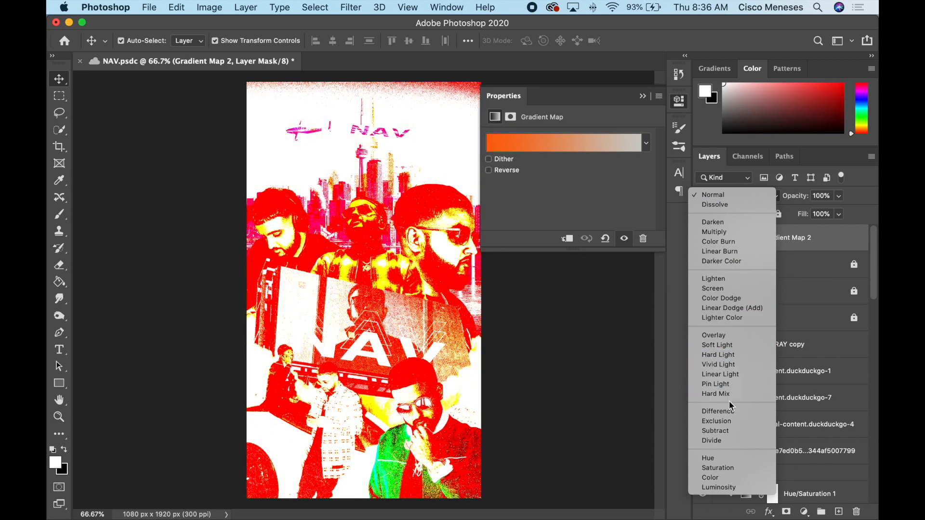
{"action": "left_click", "coordinate": [716, 384]}
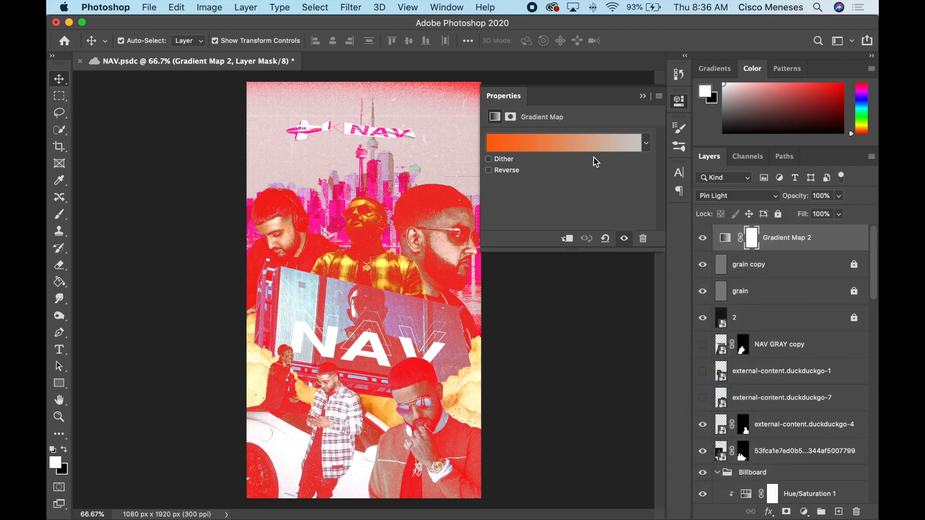
{"action": "left_click", "coordinate": [574, 147]}
{"action": "left_click", "coordinate": [539, 169]}
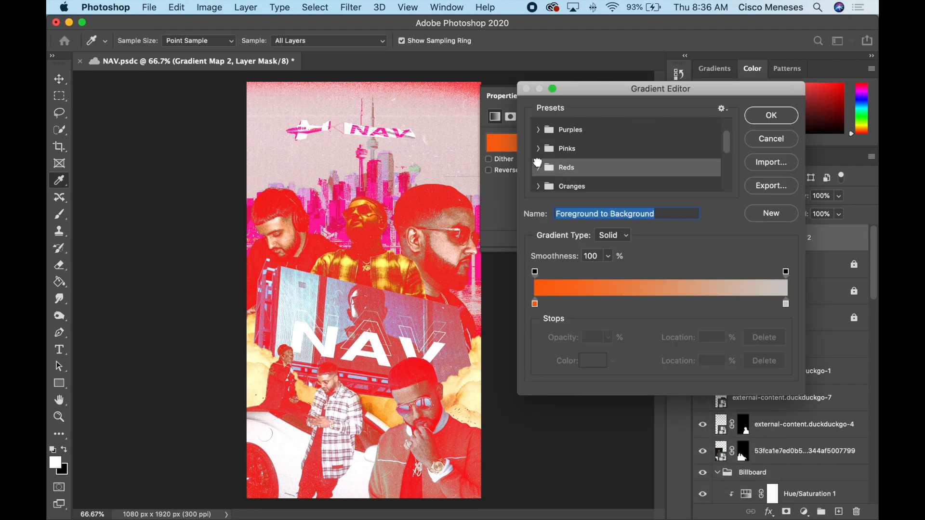
{"action": "scroll", "coordinate": [623, 182], "scroll_direction": "down", "scroll_amount": 3}
{"action": "left_click", "coordinate": [680, 128]}
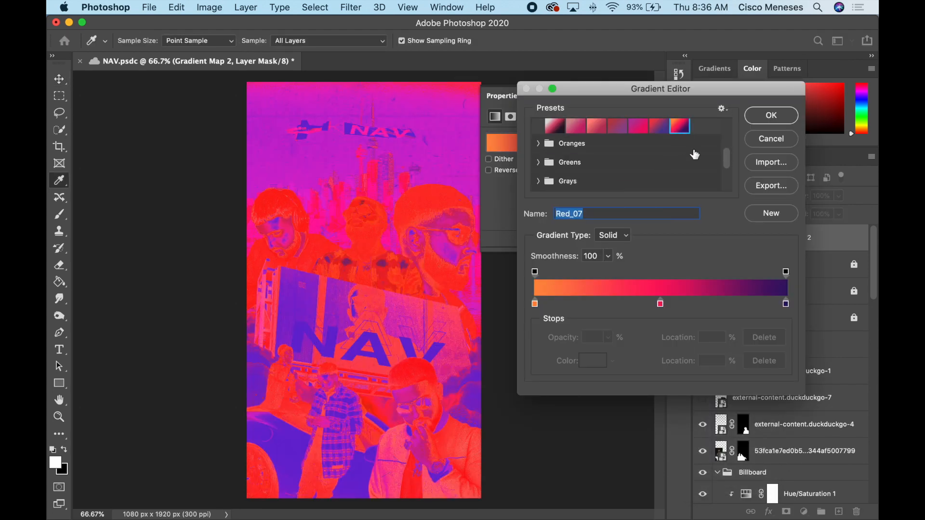
{"action": "left_click", "coordinate": [780, 117]}
{"action": "key", "text": "v"}
- Reverse the gradient map's colours, try Overlay blending, and set the layer's blend mode to Linear Light
{"action": "left_click", "coordinate": [739, 196]}
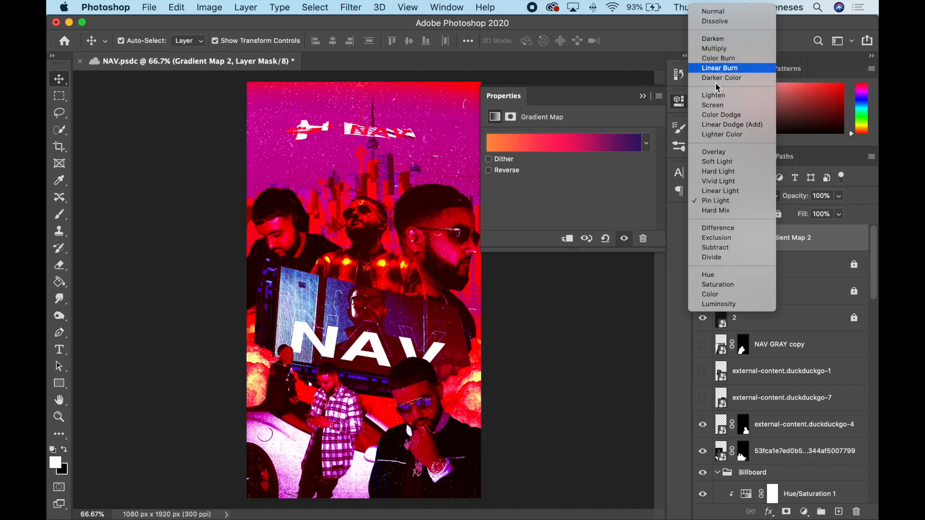
{"action": "left_click", "coordinate": [714, 152]}
{"action": "left_click", "coordinate": [508, 172]}
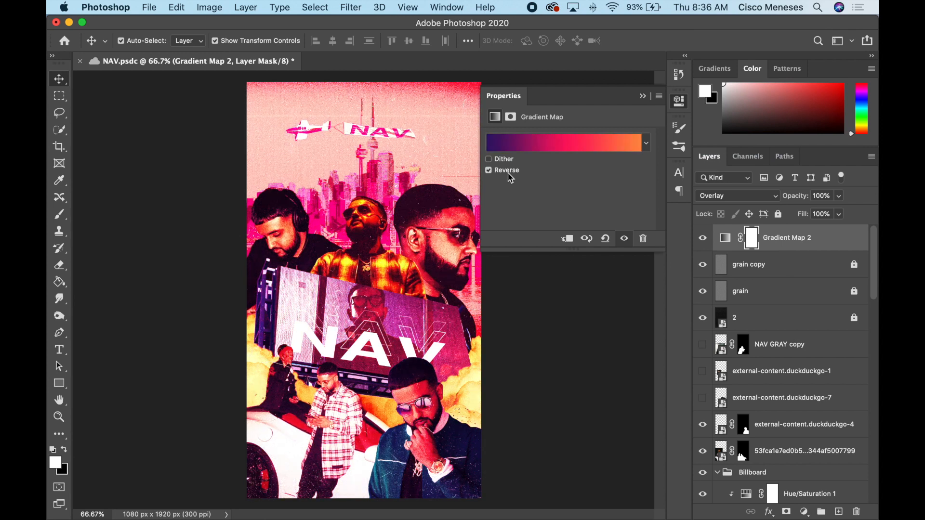
{"action": "left_click", "coordinate": [771, 196]}
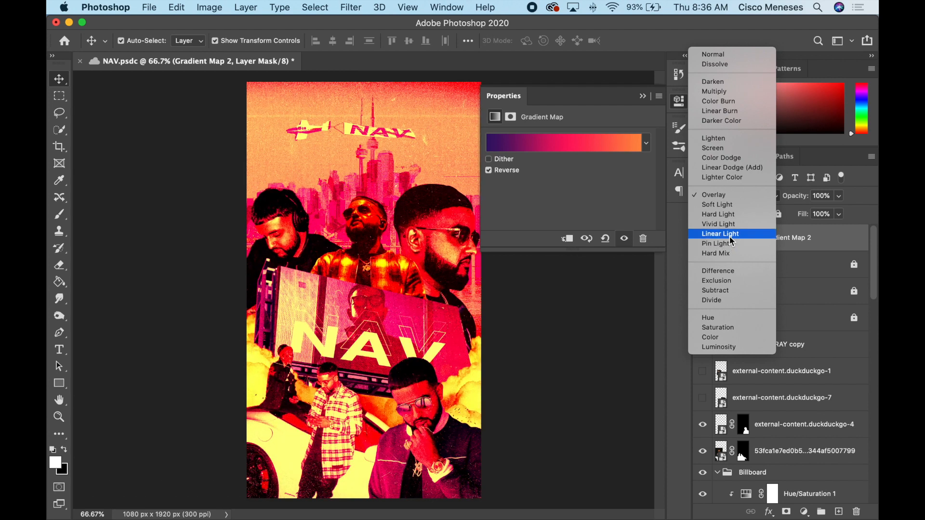
{"action": "key", "text": "Escape"}
{"action": "key", "text": "shift+alt+j"}
- Try the gradient map layer at 15%, 50% and 35% opacity, and compare the poster with and without it
{"action": "left_click", "coordinate": [830, 196]}
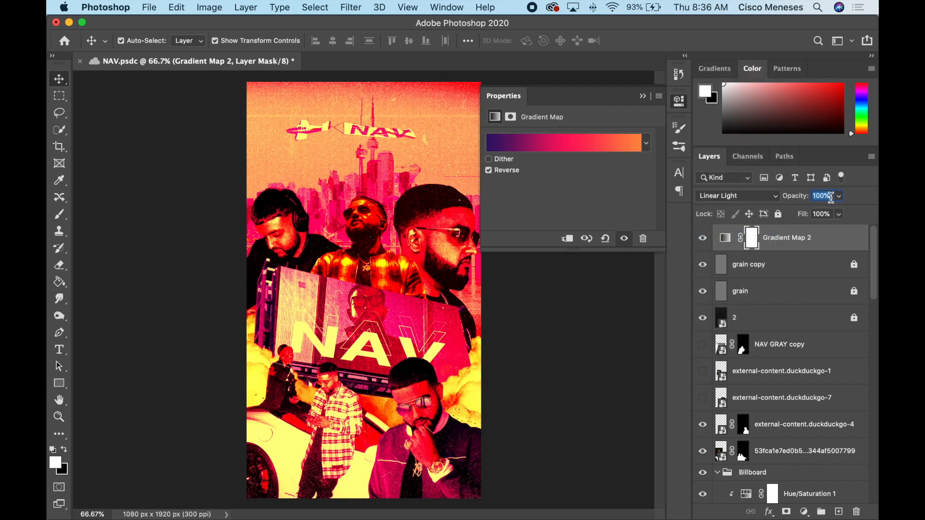
{"action": "type", "text": "15"}
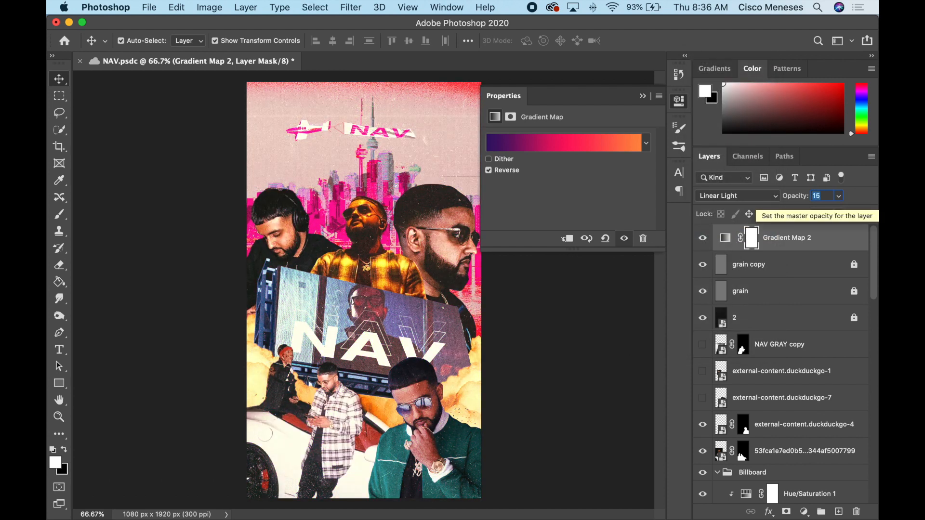
{"action": "type", "text": "50"}
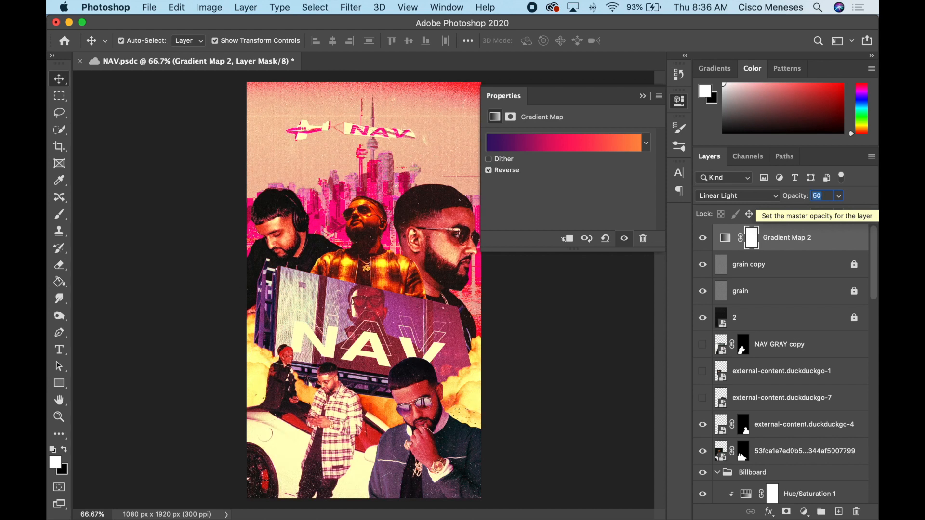
{"action": "type", "text": "35"}
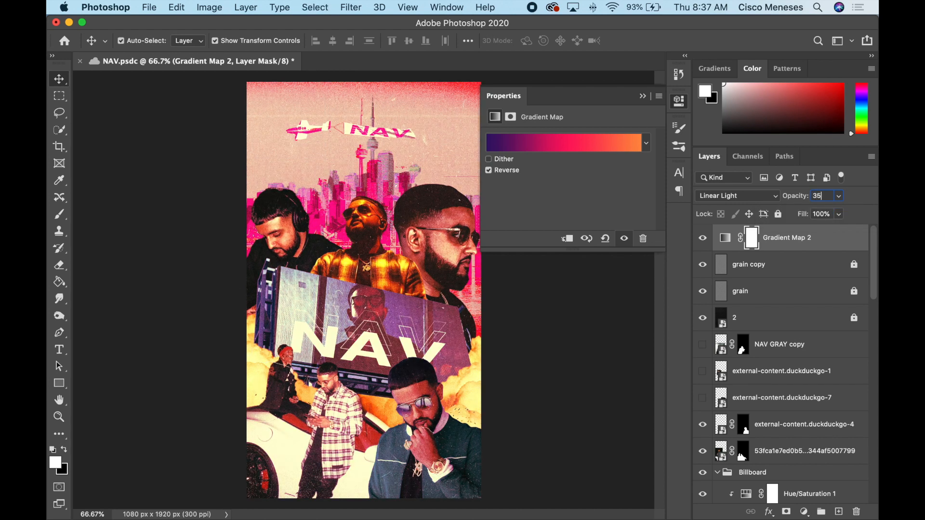
{"action": "left_click", "coordinate": [643, 95]}
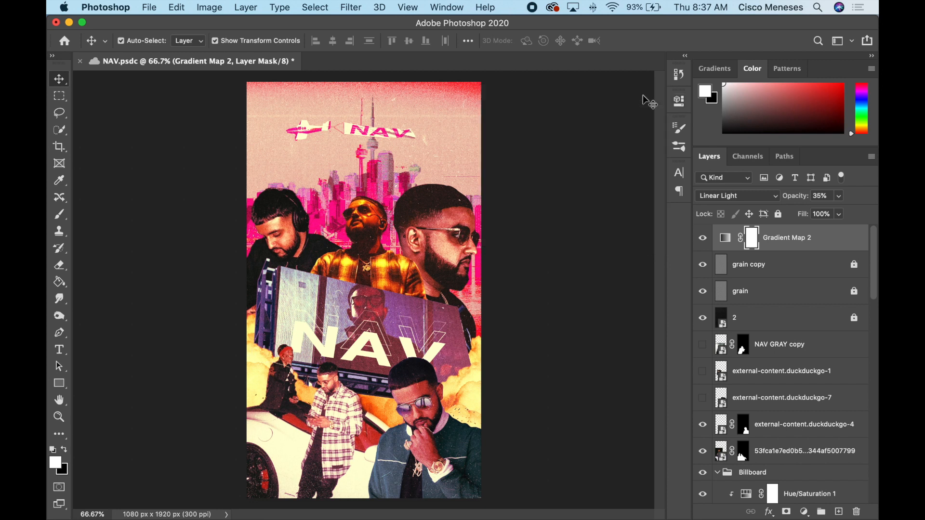
{"action": "left_click", "coordinate": [702, 238]}
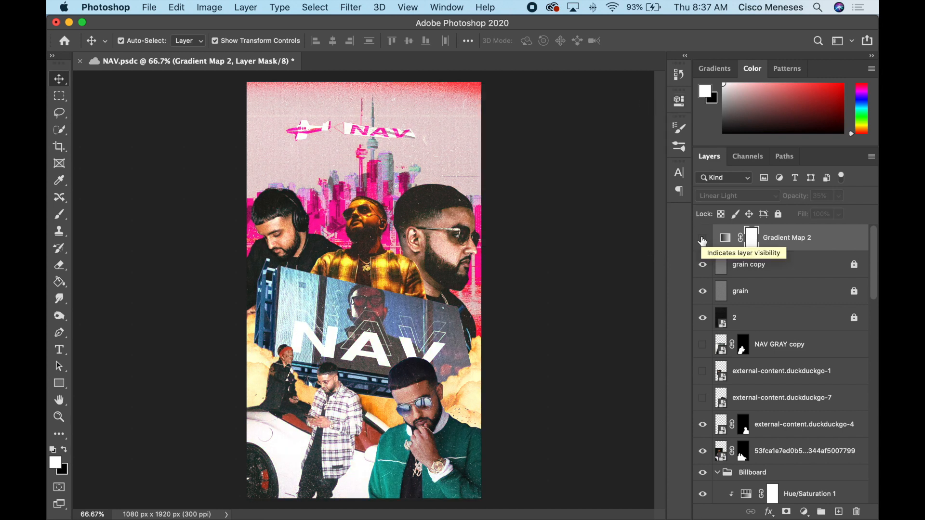
{"action": "left_click", "coordinate": [703, 238]}
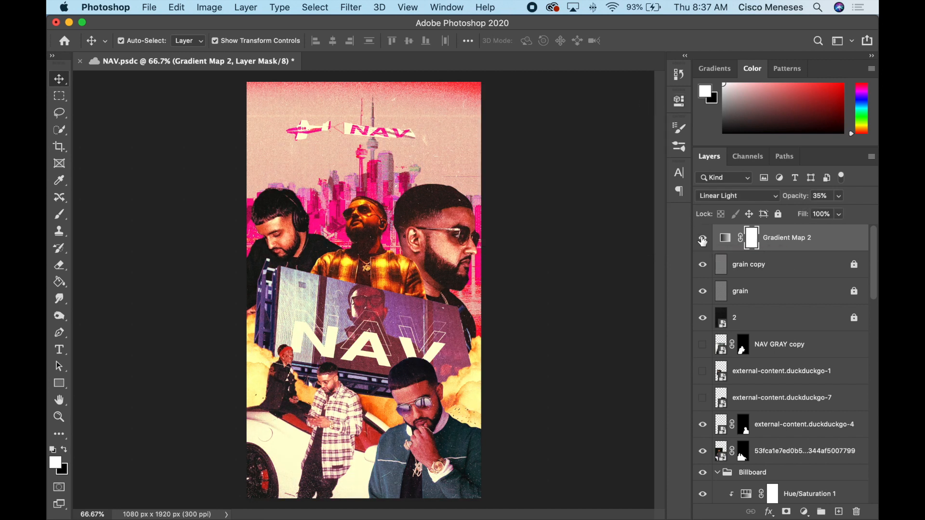
- Lower the gradient map layer's opacity to 25% and on to 10%, and save the document
{"action": "left_click", "coordinate": [819, 195]}
{"action": "type", "text": "25"}
{"action": "key", "text": "Return"}
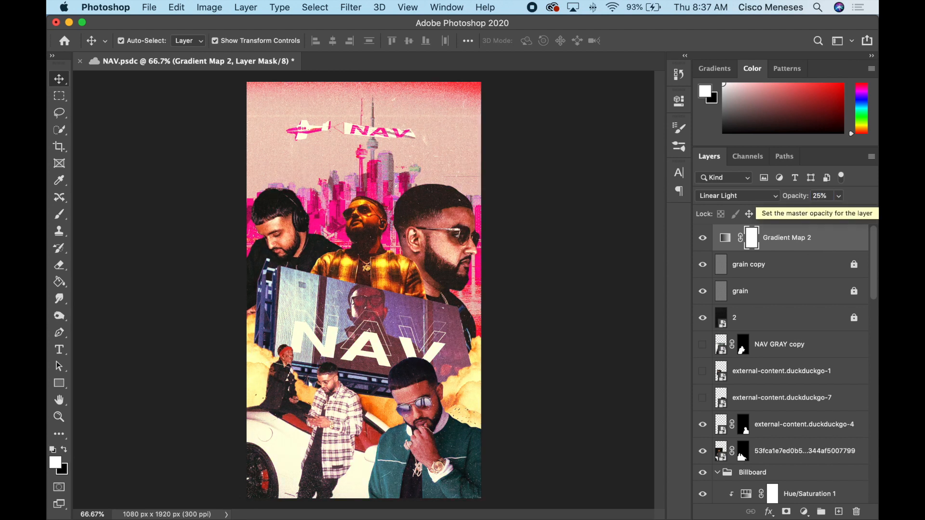
{"action": "left_click", "coordinate": [819, 196]}
{"action": "type", "text": "10"}
{"action": "key", "text": "Return"}
{"action": "key", "text": "ctrl+s"}
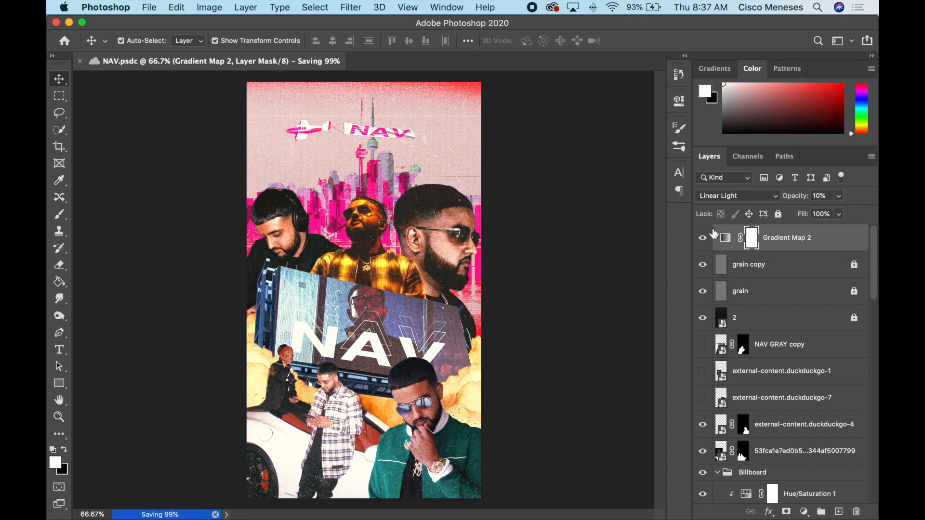
- Compare the poster with and without the gradient map, set its layer opacity to 20%, and lock the layer
{"action": "left_click", "coordinate": [703, 238]}
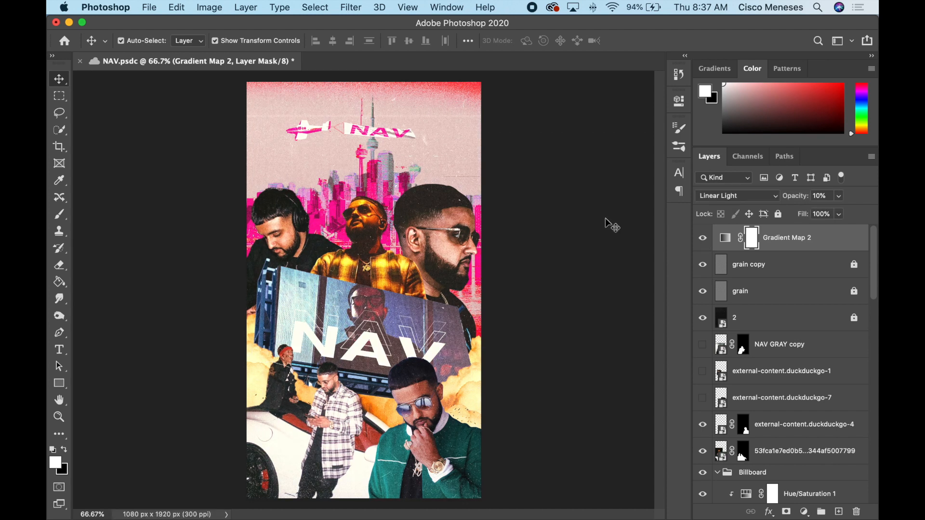
{"action": "left_click", "coordinate": [702, 238]}
{"action": "left_click", "coordinate": [702, 239]}
{"action": "type", "text": "20"}
{"action": "key", "text": "Return"}
{"action": "left_click", "coordinate": [779, 214]}
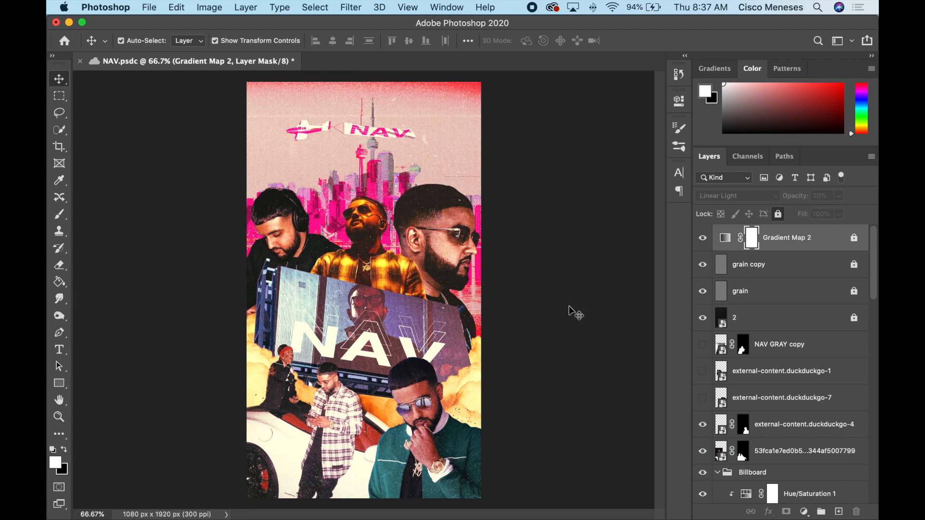
- Try a Vibrance adjustment layer with Vibrance +29 and Saturation -11 above the gradient map, and delete it after comparing
{"action": "left_click", "coordinate": [804, 512]}
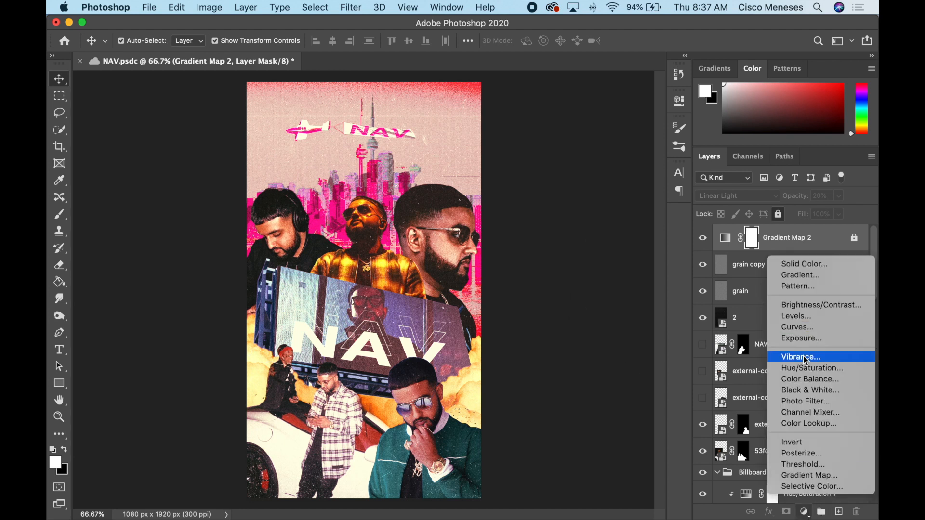
{"action": "left_click", "coordinate": [824, 344]}
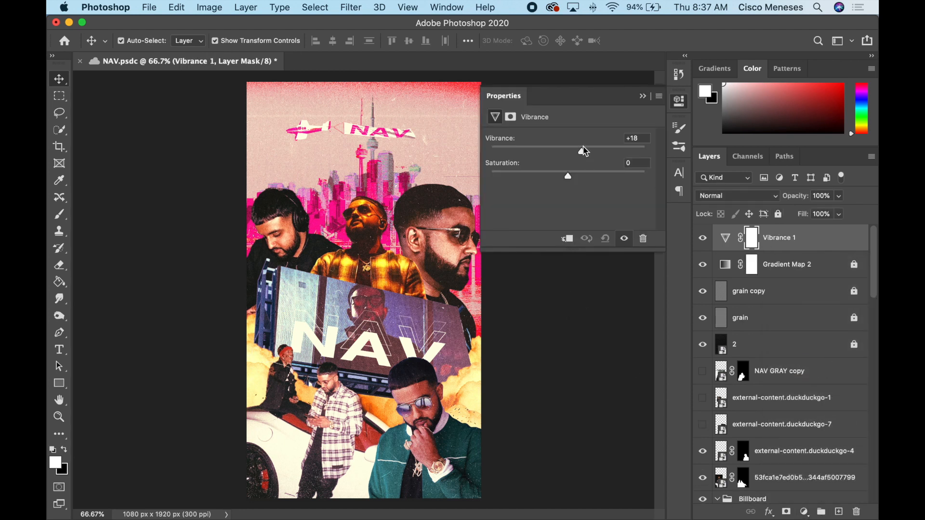
{"action": "left_click_drag", "start_coordinate": [584, 151], "coordinate": [465, 156]}
{"action": "left_click_drag", "start_coordinate": [585, 151], "coordinate": [562, 180]}
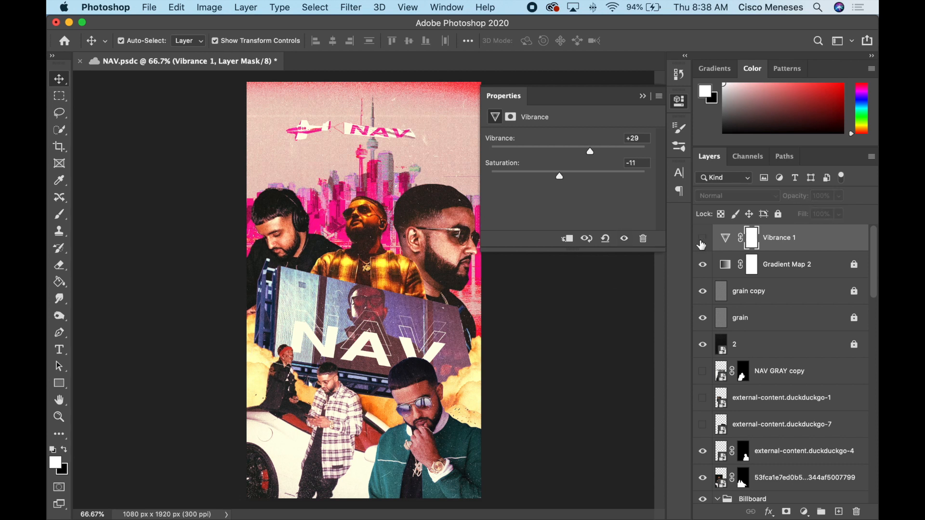
{"action": "left_click", "coordinate": [702, 239]}
{"action": "left_click", "coordinate": [701, 241]}
{"action": "key", "text": "Delete"}
- Try a Black & White adjustment layer at 15% opacity above the gradient map, and delete it after comparing
{"action": "left_click", "coordinate": [804, 512]}
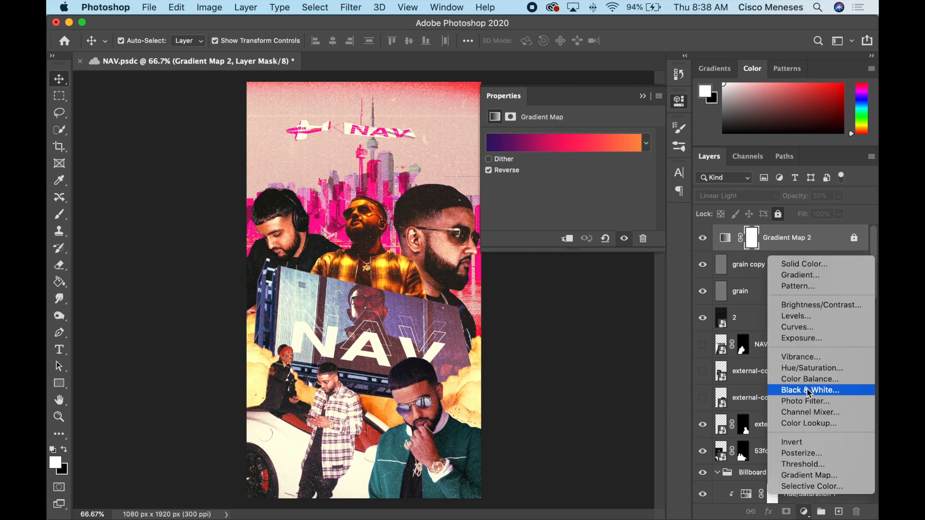
{"action": "left_click", "coordinate": [804, 391]}
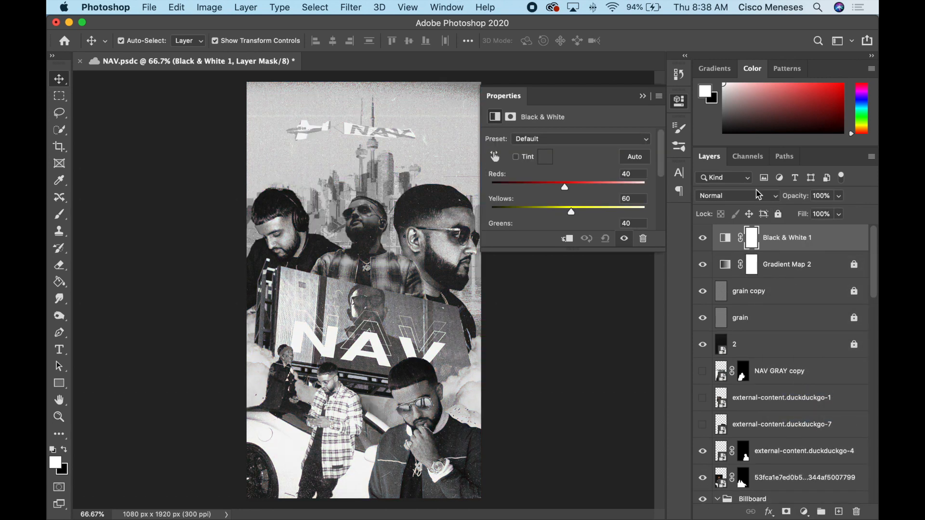
{"action": "left_click", "coordinate": [813, 195]}
{"action": "type", "text": "15"}
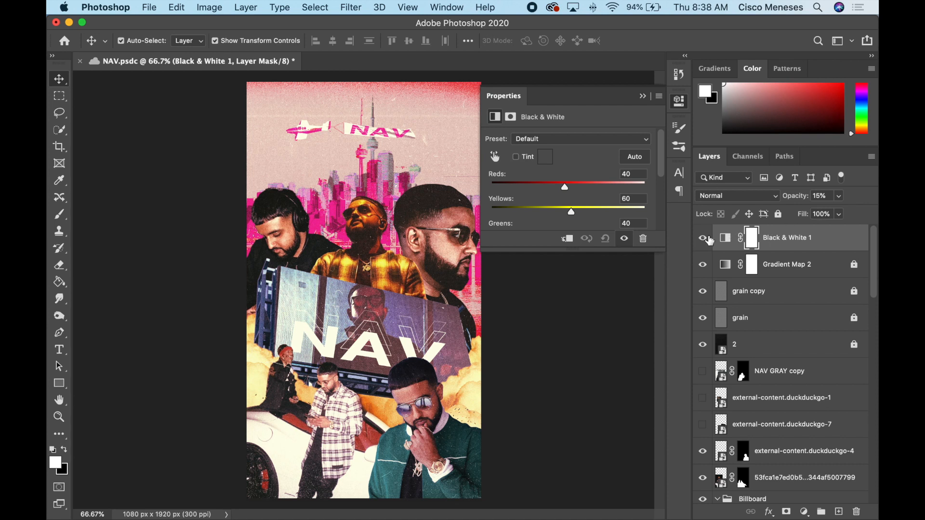
{"action": "left_click", "coordinate": [703, 239]}
{"action": "left_click", "coordinate": [703, 238]}
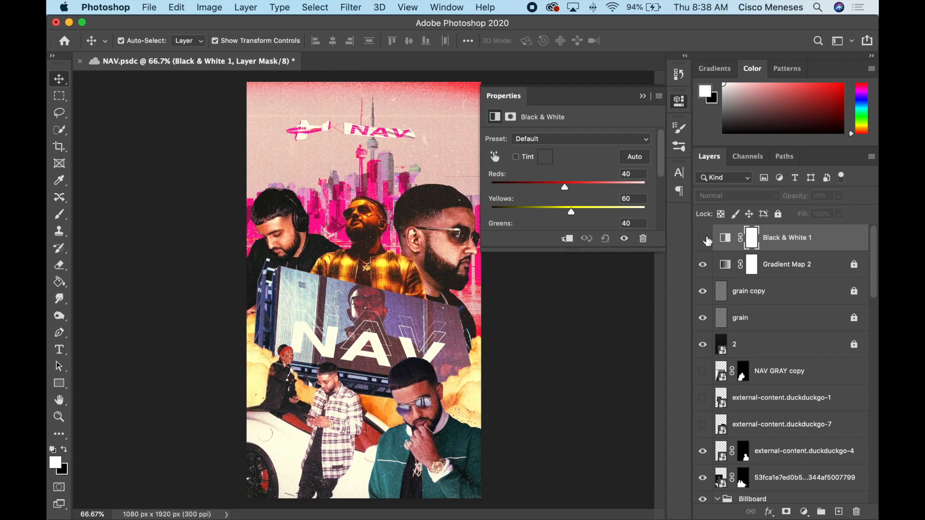
{"action": "key", "text": "Delete"}
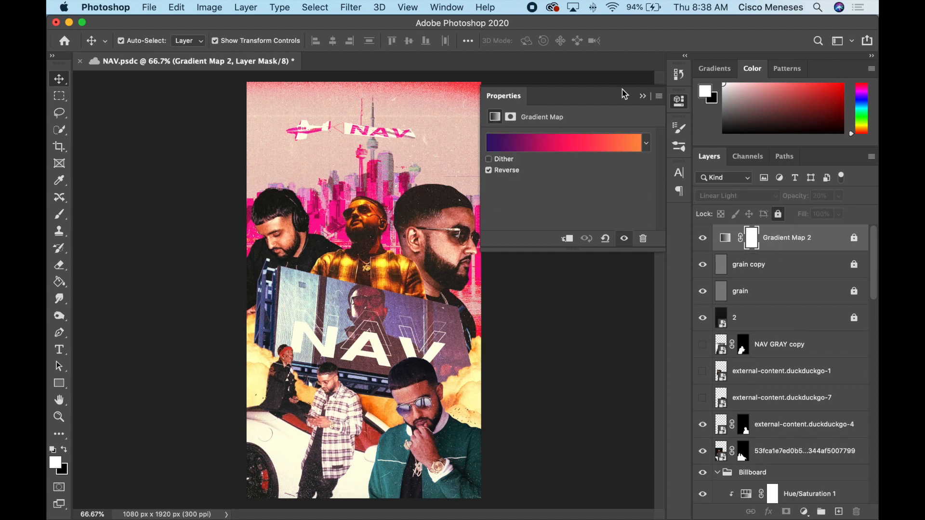
{"action": "left_click", "coordinate": [642, 96]}
- Add a Threshold adjustment layer above the gradient map, blend it with Multiply, and set its threshold level to 60
{"action": "left_click", "coordinate": [804, 512]}
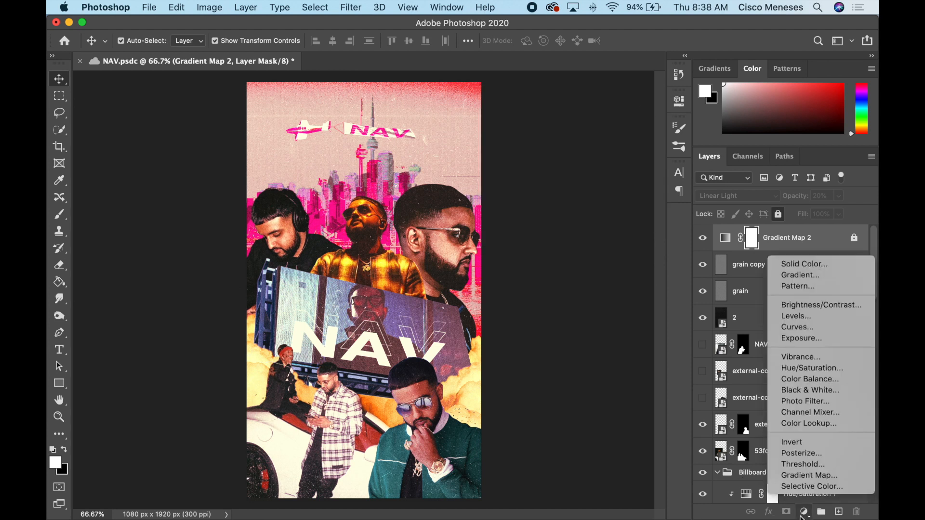
{"action": "left_click", "coordinate": [804, 464]}
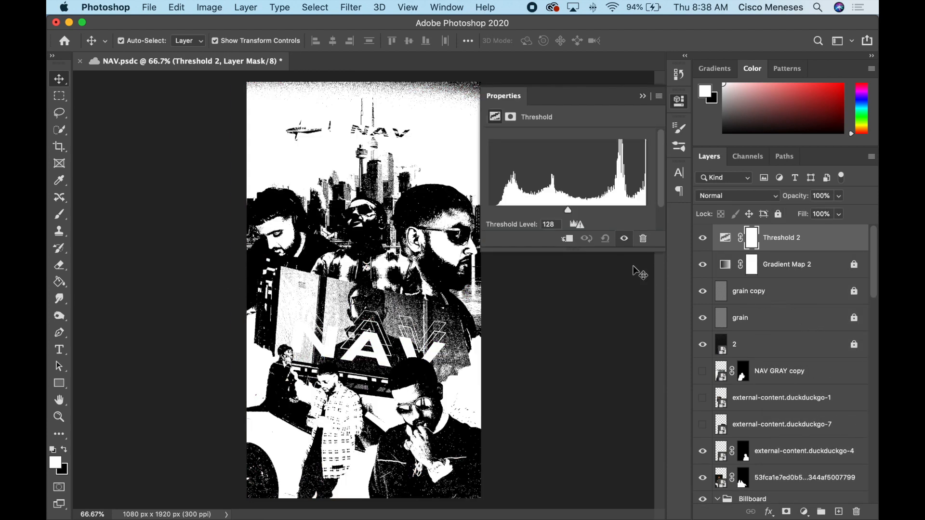
{"action": "mouse_move", "coordinate": [568, 210]}
{"action": "left_mouse_down"}
{"action": "mouse_move", "coordinate": [604, 211]}
{"action": "mouse_move", "coordinate": [525, 212]}
{"action": "mouse_move", "coordinate": [583, 214]}
{"action": "left_mouse_up"}
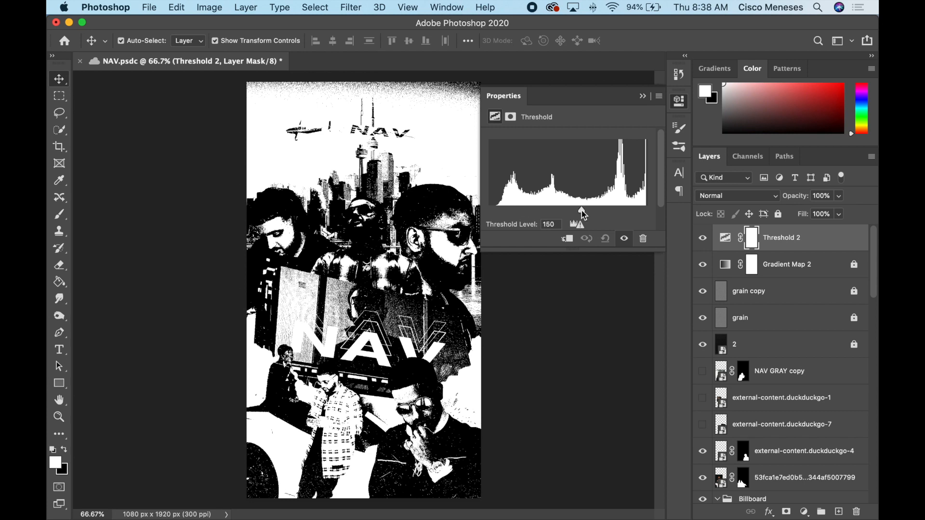
{"action": "left_click", "coordinate": [746, 196]}
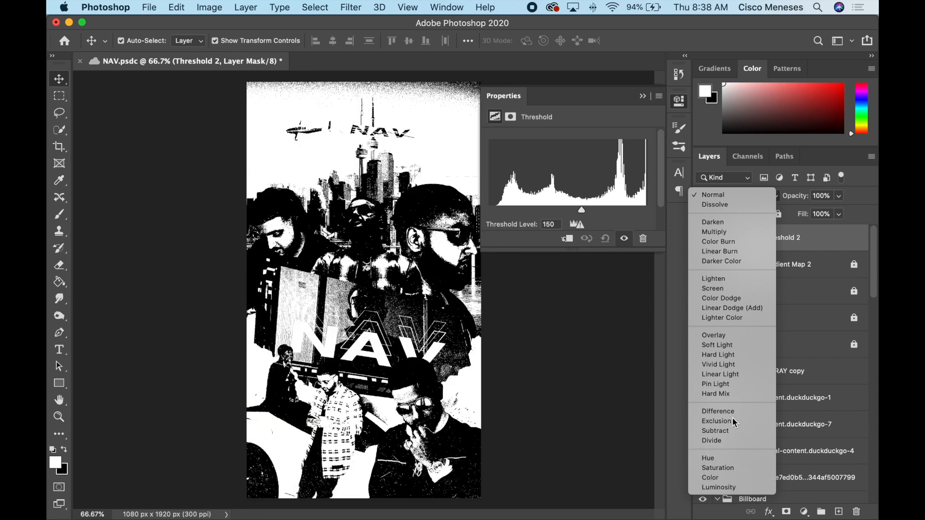
{"action": "left_click", "coordinate": [718, 232]}
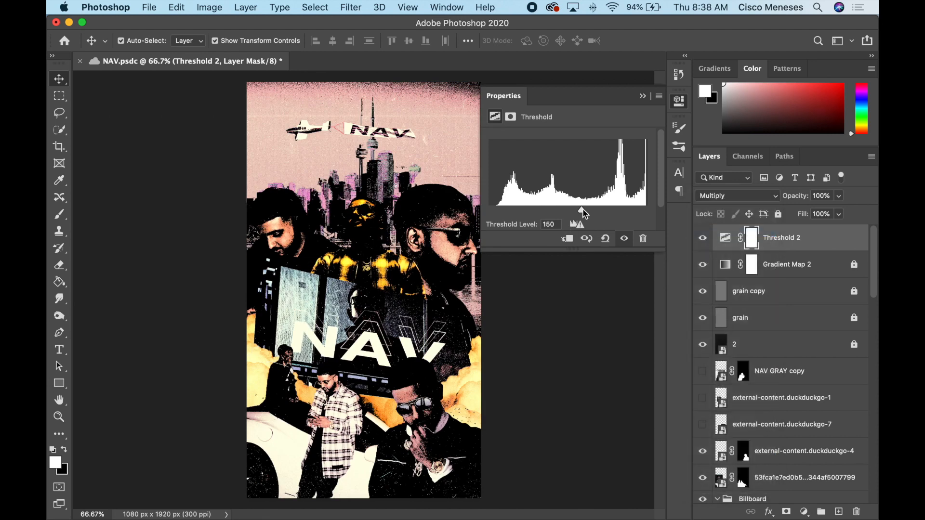
{"action": "left_click_drag", "start_coordinate": [582, 210], "coordinate": [529, 210]}
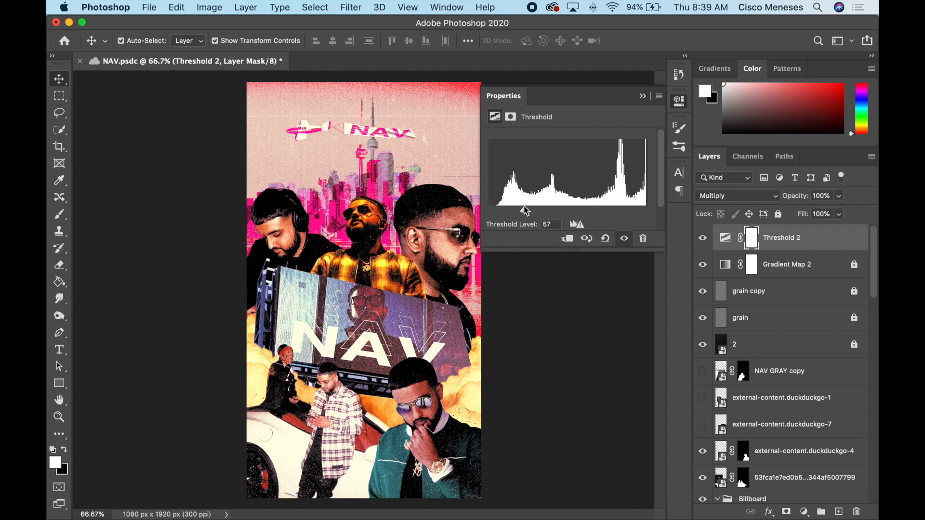
- Compare the poster with and without the threshold layer and change that layer's blend mode to Darker Color
{"action": "left_click", "coordinate": [703, 239]}
{"action": "left_click", "coordinate": [703, 238]}
{"action": "left_click", "coordinate": [721, 201]}
{"action": "left_click", "coordinate": [721, 223]}
- Toggle the threshold layer's visibility to compare the poster with and without it
{"action": "left_click", "coordinate": [703, 239]}
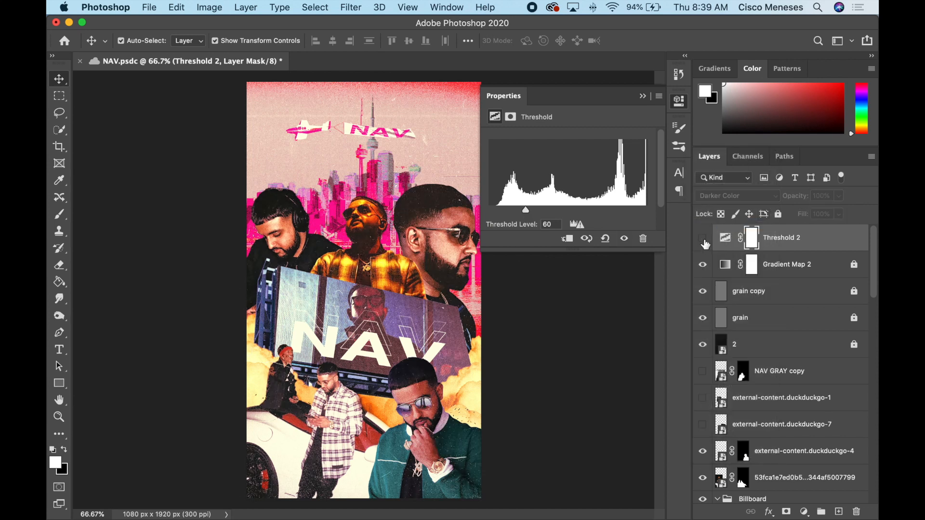
{"action": "left_click", "coordinate": [703, 239]}
{"action": "left_click", "coordinate": [703, 239]}
{"action": "left_click", "coordinate": [703, 239]}
{"action": "left_click", "coordinate": [703, 239]}
{"action": "left_click", "coordinate": [703, 239]}
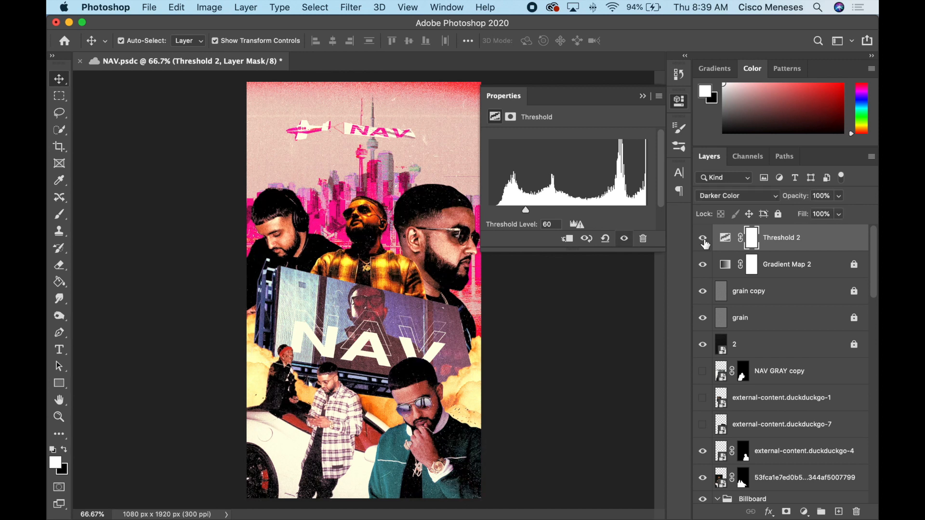
- Set the threshold layer's blend mode back to Multiply and lock the layer
{"action": "left_click", "coordinate": [759, 196]}
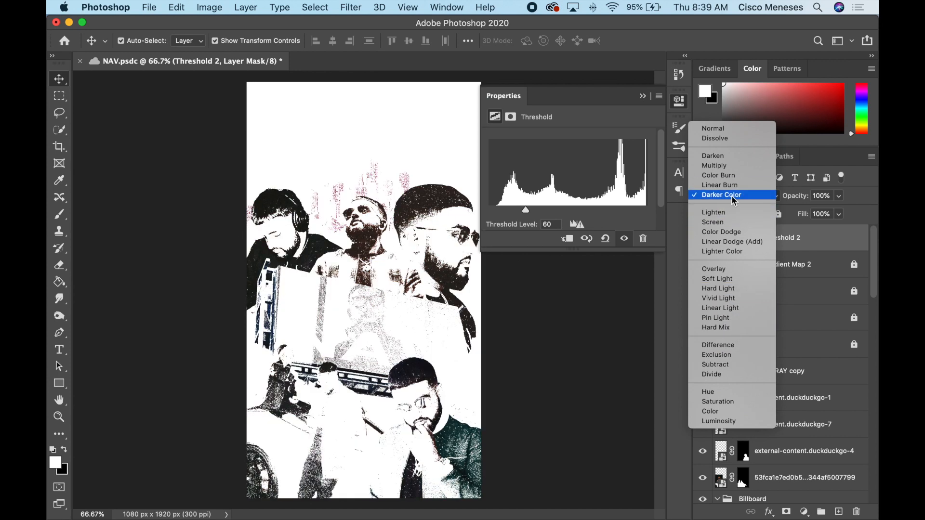
{"action": "left_click", "coordinate": [729, 167]}
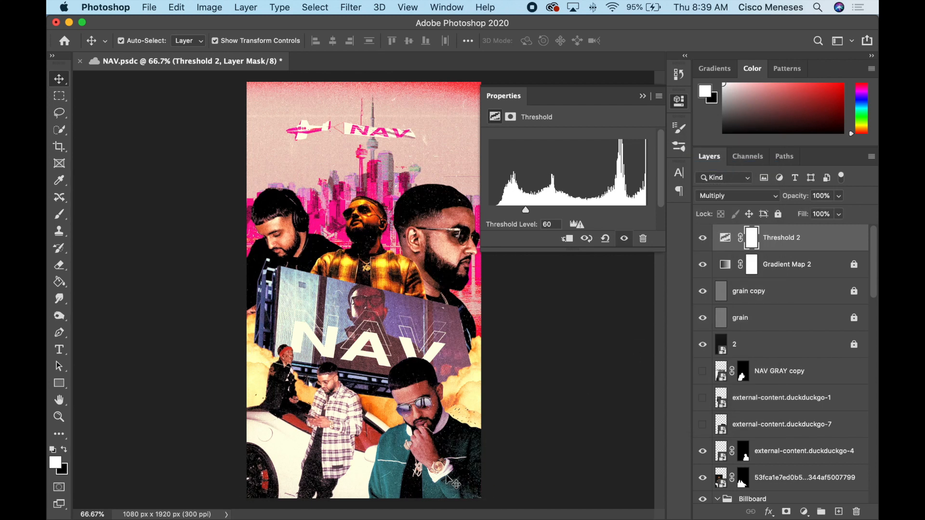
{"action": "left_click_drag", "start_coordinate": [525, 210], "coordinate": [526, 211]}
{"action": "left_click", "coordinate": [644, 97]}
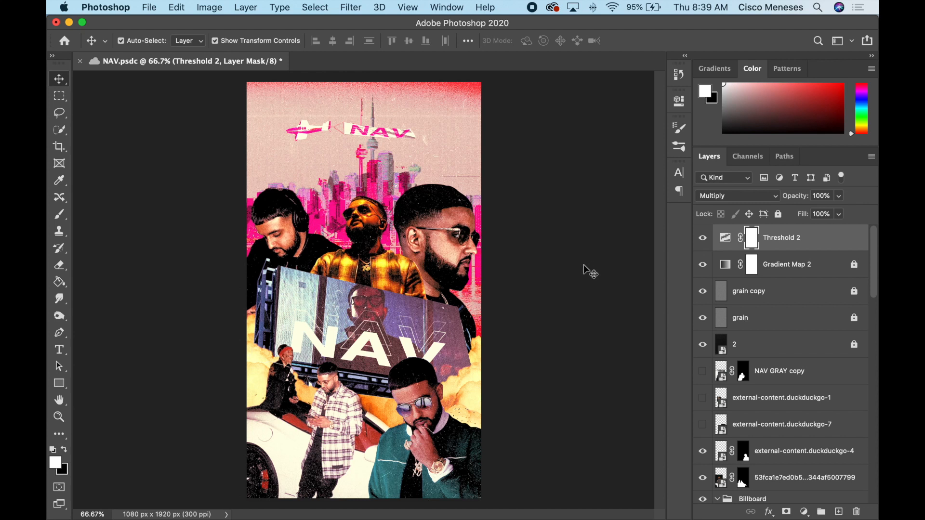
{"action": "left_click", "coordinate": [777, 214]}
- Add a pattern fill layer above the threshold layer, using the pale green Water pattern at 100% scale
{"action": "left_click", "coordinate": [804, 512]}
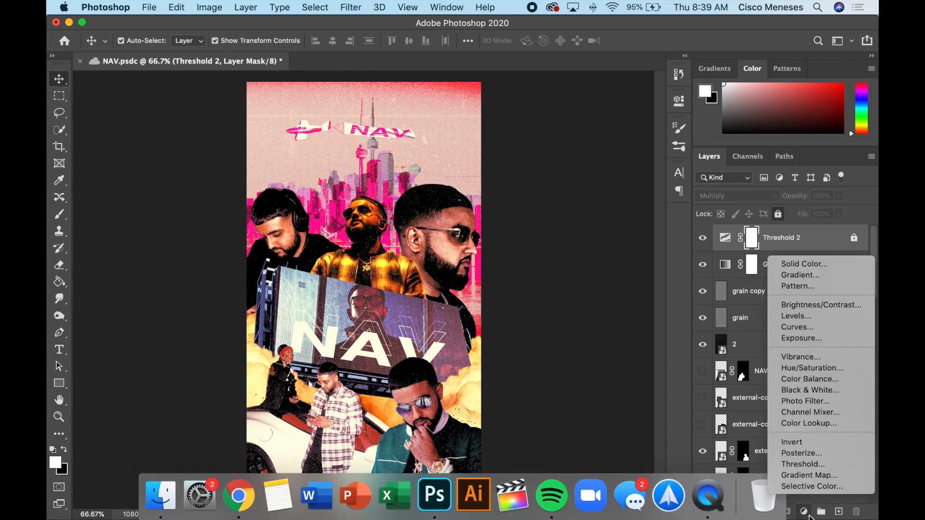
{"action": "left_click", "coordinate": [654, 385]}
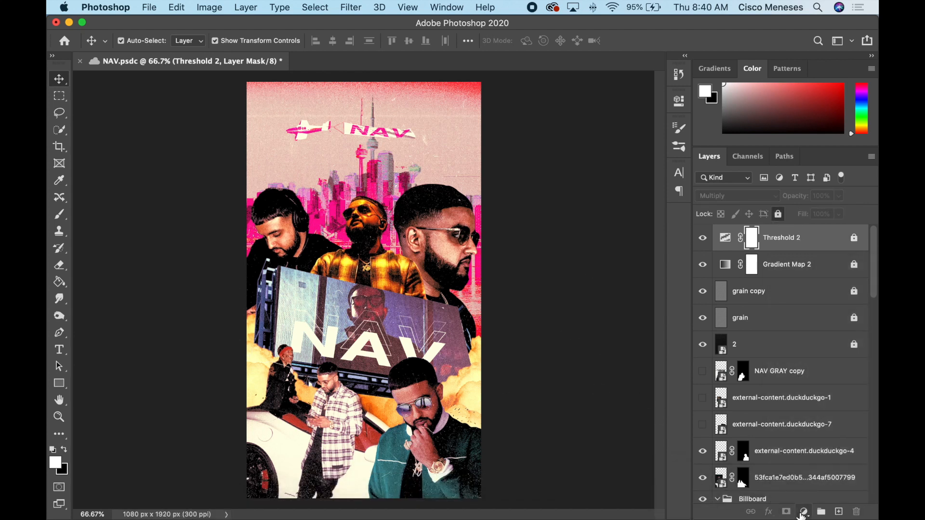
{"action": "left_click", "coordinate": [804, 512]}
{"action": "left_click", "coordinate": [798, 287]}
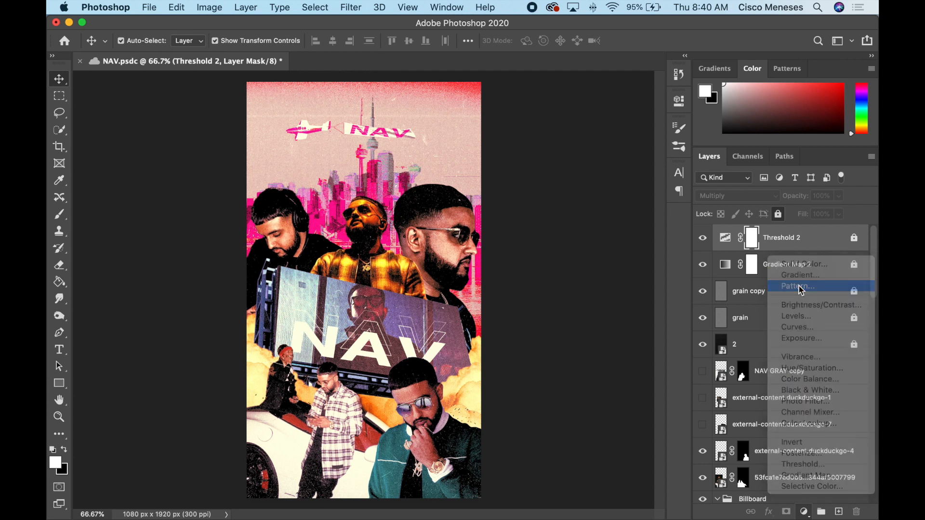
{"action": "left_click", "coordinate": [401, 268]}
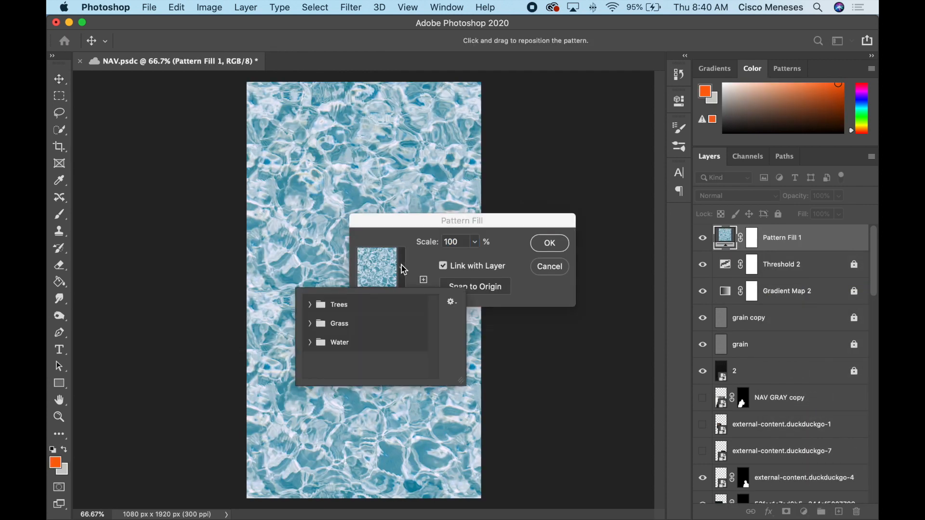
{"action": "left_click", "coordinate": [309, 325]}
{"action": "left_click", "coordinate": [324, 343]}
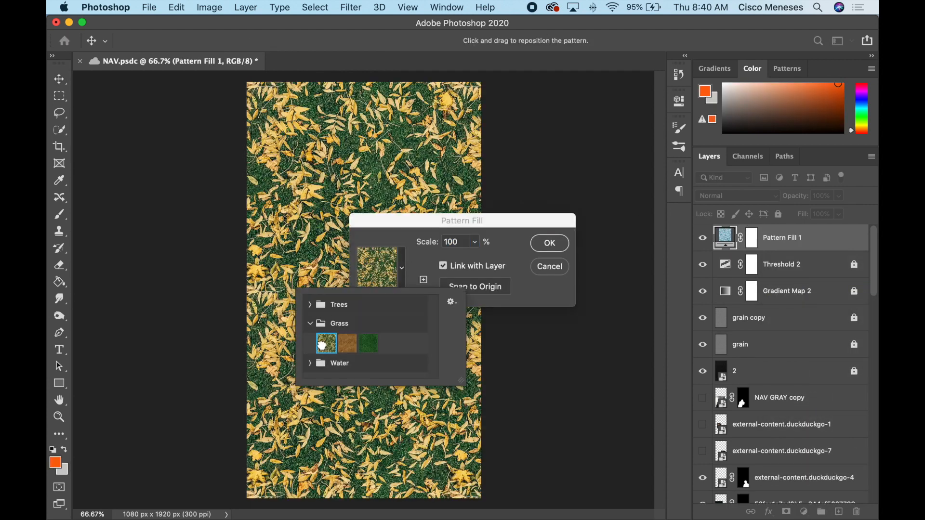
{"action": "left_click", "coordinate": [309, 363]}
{"action": "scroll", "coordinate": [337, 356], "scroll_direction": "down", "scroll_amount": 1}
{"action": "left_click", "coordinate": [326, 368]}
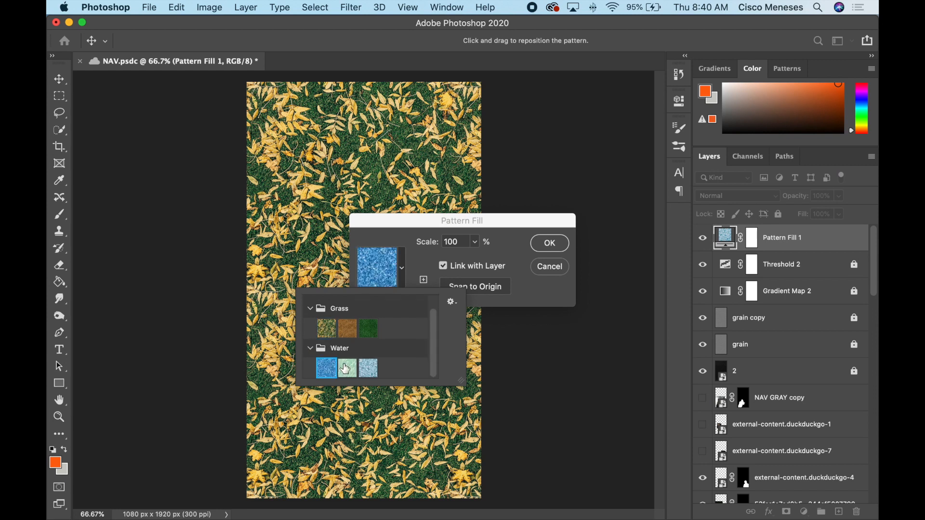
{"action": "left_click", "coordinate": [347, 367]}
{"action": "left_click", "coordinate": [368, 368]}
{"action": "left_click", "coordinate": [347, 368]}
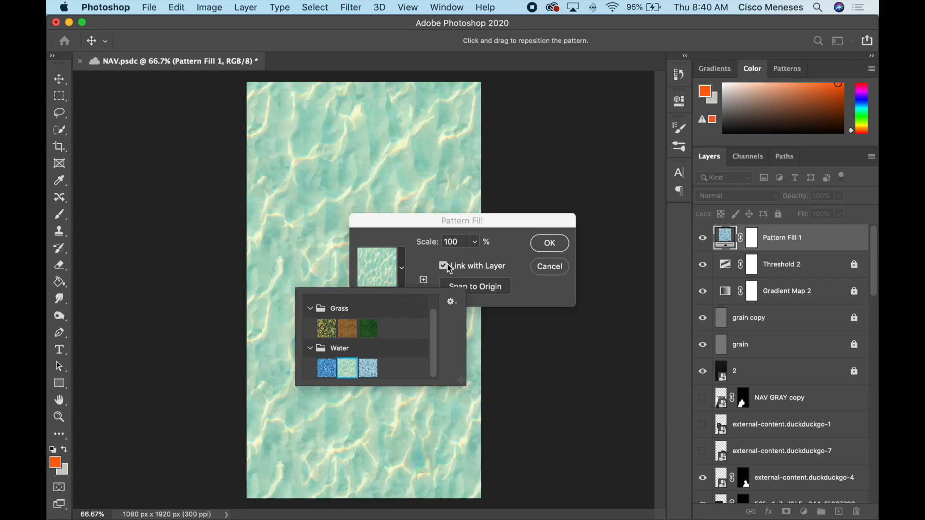
{"action": "left_click", "coordinate": [544, 252]}
- Set the pattern fill layer's blend mode to Divide and compare the poster with and without it
{"action": "left_click", "coordinate": [705, 195]}
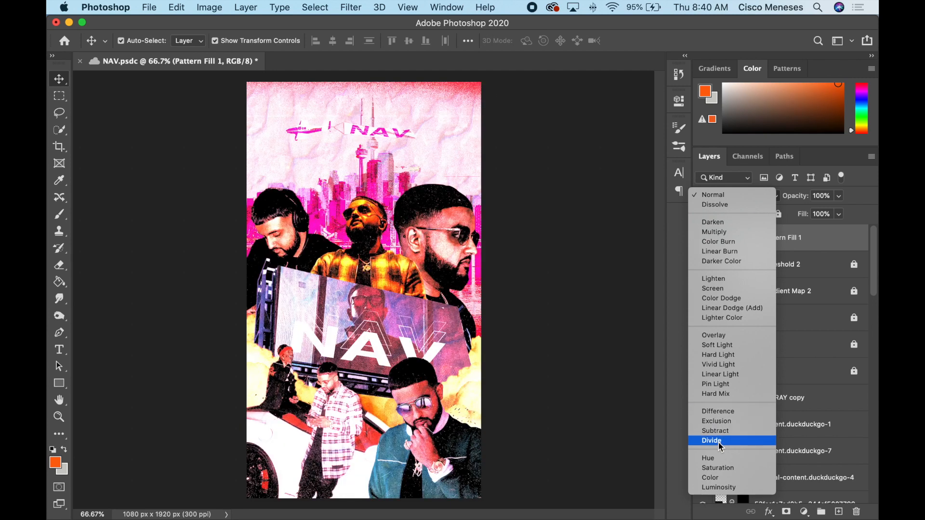
{"action": "left_click", "coordinate": [719, 441]}
{"action": "left_click", "coordinate": [703, 238]}
{"action": "left_click", "coordinate": [702, 238]}
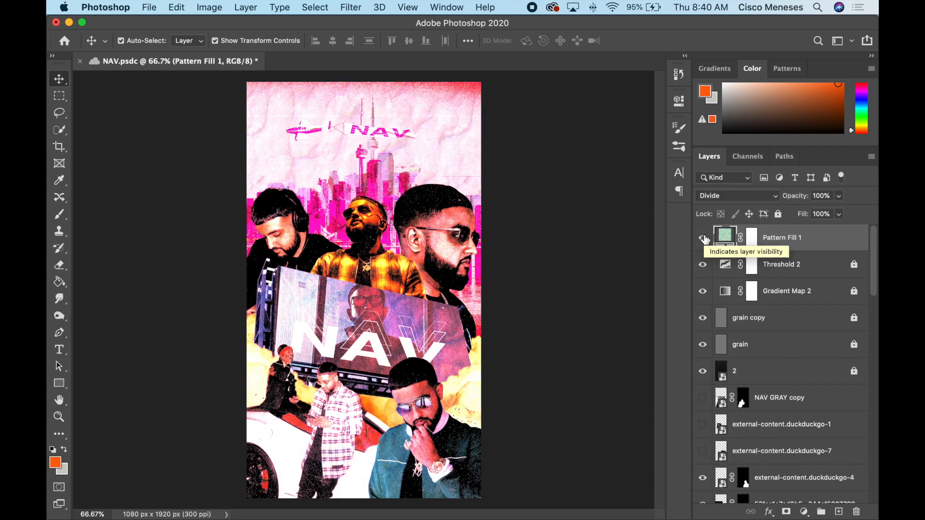
- Rasterize the pattern fill layer and erase it over the white car and standing figure with a soft 700 px eraser
{"action": "key", "text": "e"}
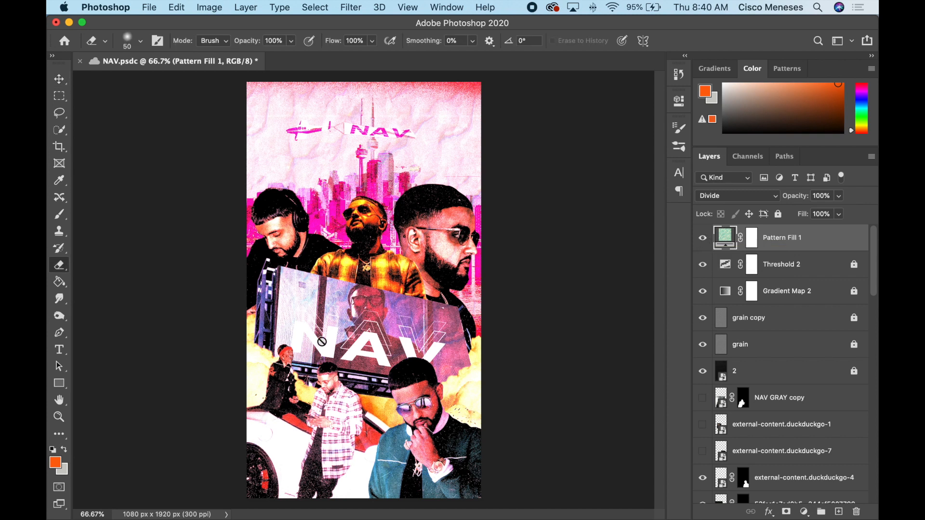
{"action": "left_click", "coordinate": [355, 346]}
{"action": "key", "text": "Return"}
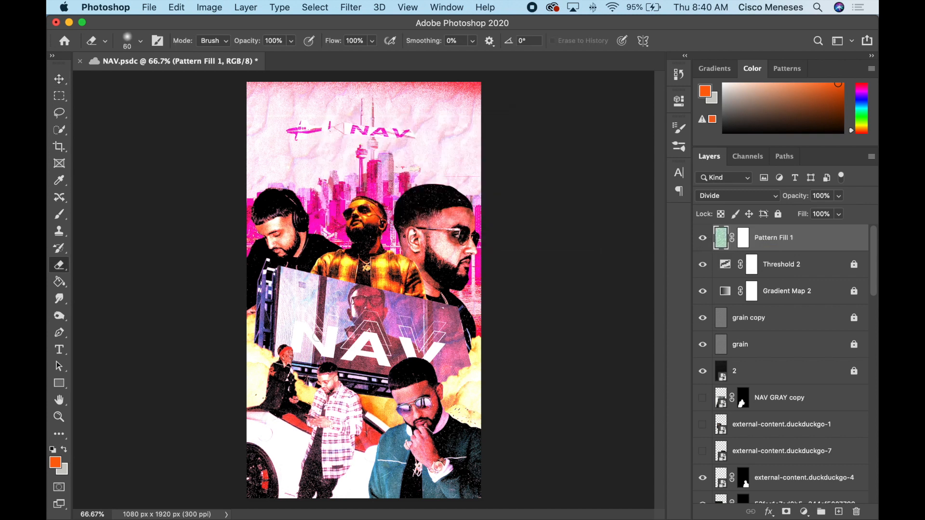
{"action": "mouse_move", "coordinate": [261, 411]}
{"action": "left_mouse_down"}
{"action": "mouse_move", "coordinate": [254, 419]}
{"action": "mouse_move", "coordinate": [281, 464]}
{"action": "mouse_move", "coordinate": [268, 472]}
{"action": "left_mouse_up"}
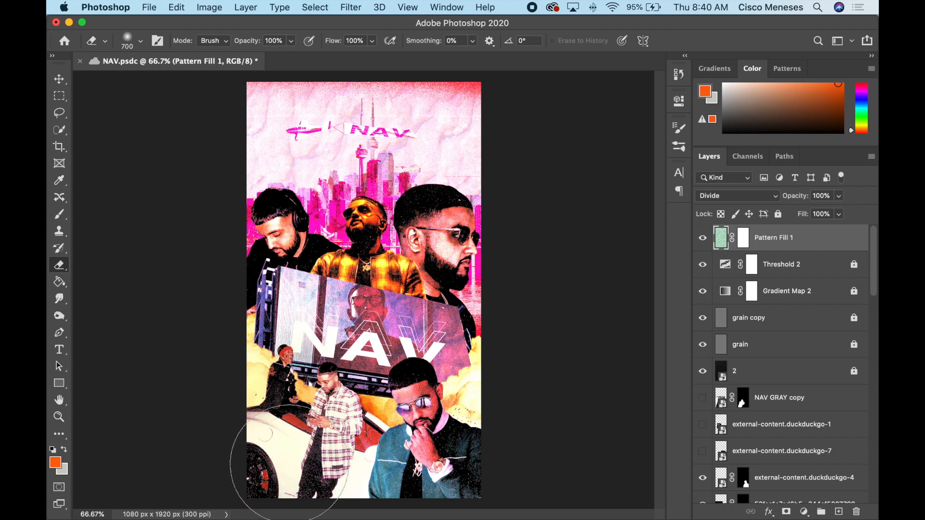
{"action": "key", "text": "bracketright"}
{"action": "key", "text": "bracketright"}
{"action": "key", "text": "bracketright"}
{"action": "key", "text": "bracketright"}
{"action": "key", "text": "bracketright"}
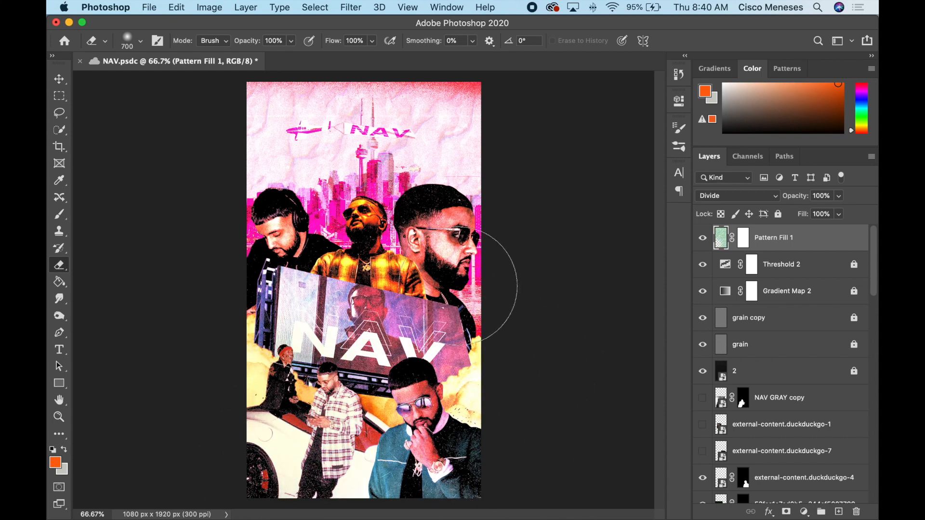
- Set the pattern layer's opacity to 75% and its fill to 90%, comparing the poster with and without it
{"action": "type", "text": "90"}
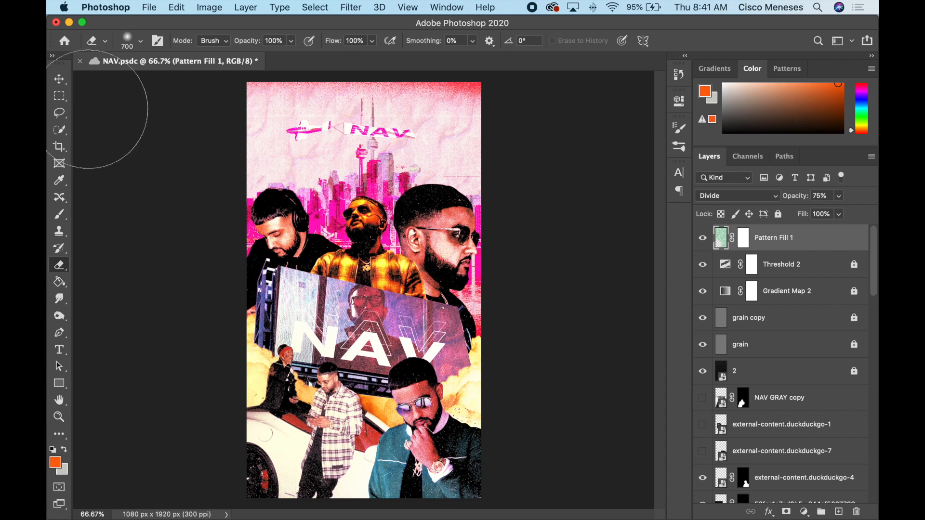
{"action": "left_click", "coordinate": [60, 80]}
{"action": "left_click", "coordinate": [126, 147]}
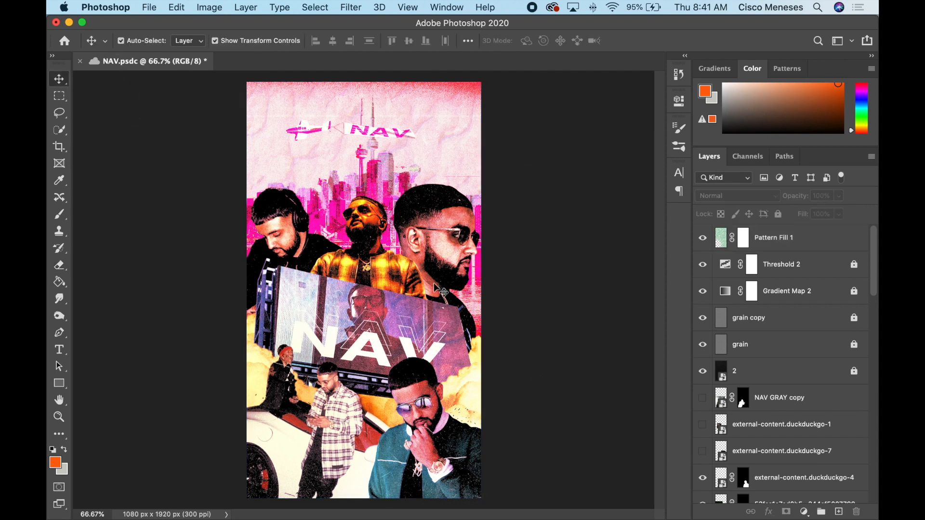
{"action": "left_click", "coordinate": [751, 247]}
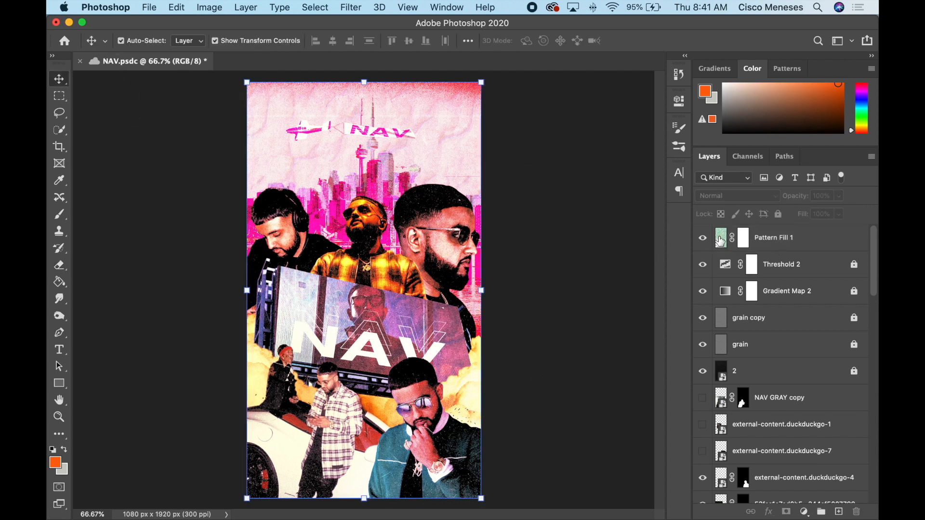
{"action": "left_click", "coordinate": [839, 213]}
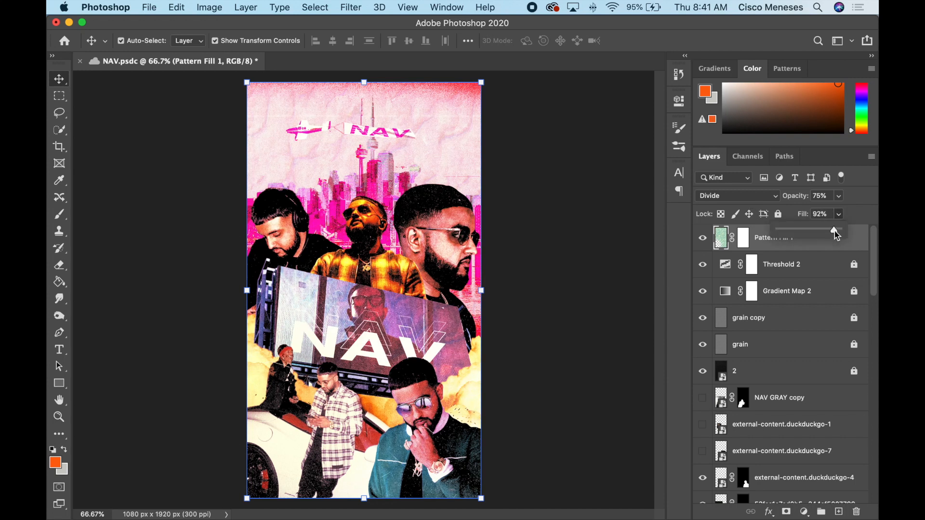
{"action": "left_click", "coordinate": [703, 238]}
{"action": "left_click", "coordinate": [702, 238]}
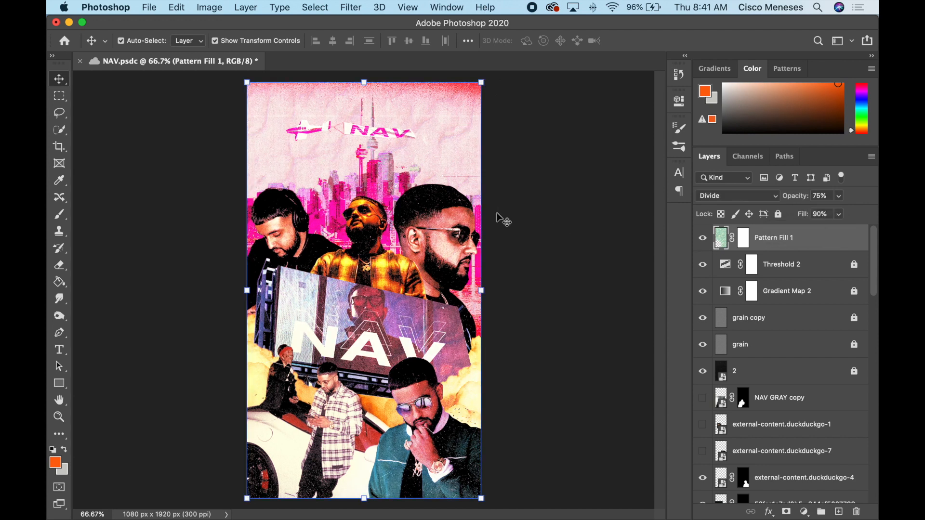
{"action": "left_click", "coordinate": [591, 153]}
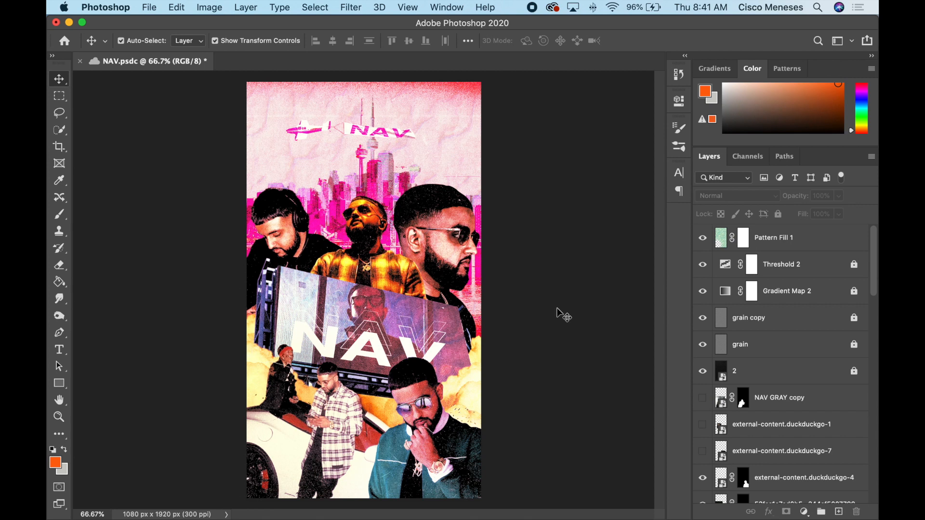
- Try a Hue/Saturation adjustment clipped to the MIDDLE NAV layer with Hue -34 and Saturation +40, and delete it after comparing
{"action": "left_click", "coordinate": [376, 286]}
{"action": "left_click", "coordinate": [365, 263]}
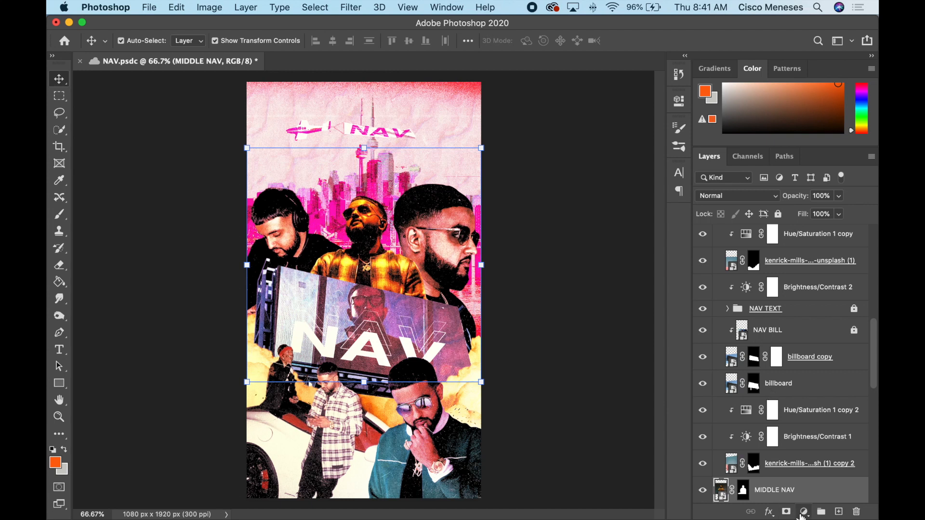
{"action": "left_click", "coordinate": [802, 515]}
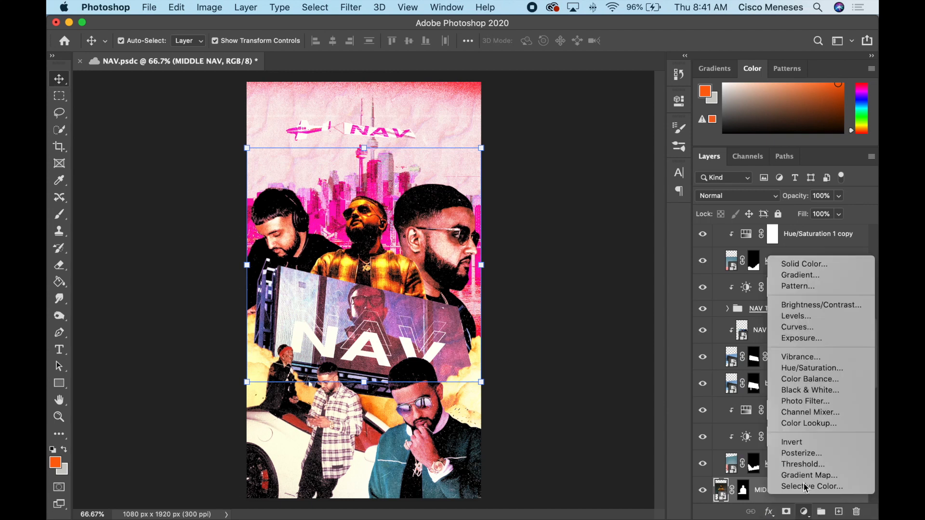
{"action": "left_click", "coordinate": [813, 368]}
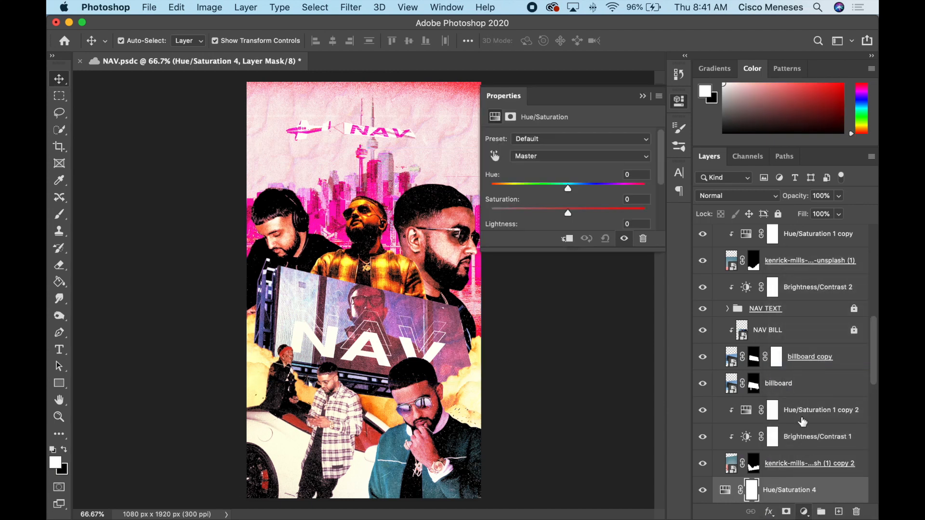
{"action": "scroll", "coordinate": [769, 483], "scroll_direction": "down", "scroll_amount": 2}
{"action": "left_click", "coordinate": [755, 455], "text": "alt"}
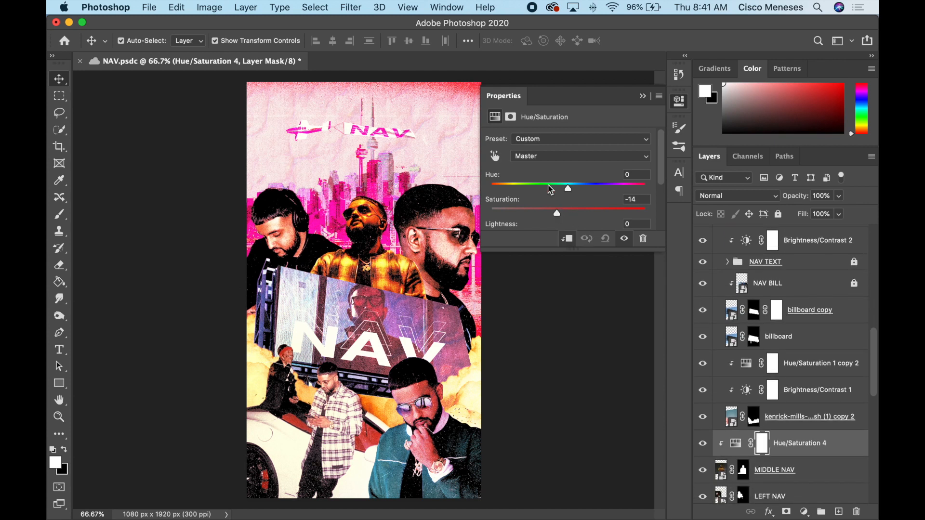
{"action": "left_click_drag", "start_coordinate": [568, 188], "coordinate": [543, 193]}
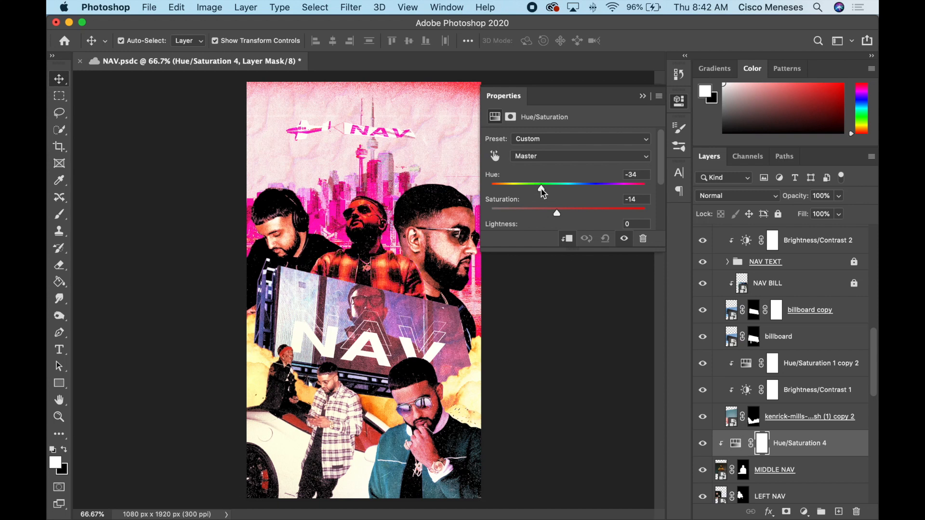
{"action": "left_click_drag", "start_coordinate": [597, 218], "coordinate": [520, 218]}
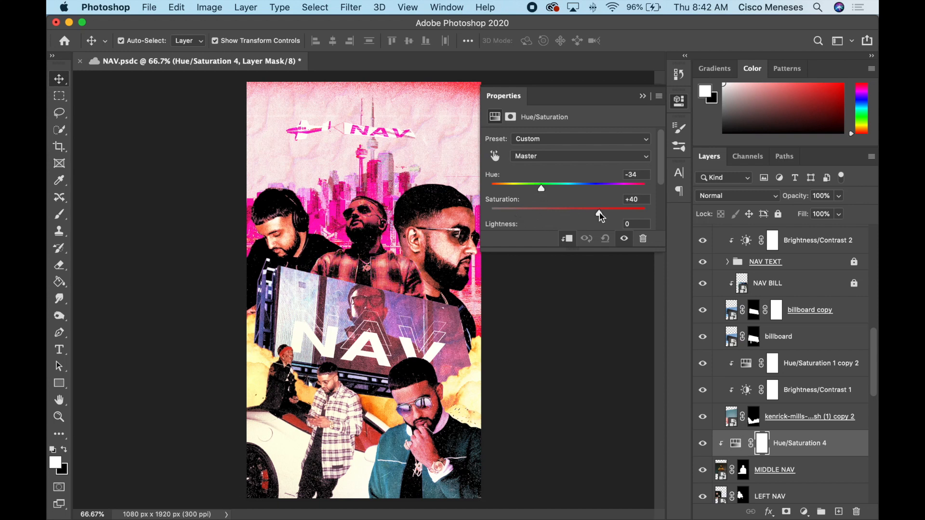
{"action": "mouse_move", "coordinate": [549, 191]}
{"action": "left_mouse_down"}
{"action": "mouse_move", "coordinate": [618, 187]}
{"action": "mouse_move", "coordinate": [542, 190]}
{"action": "left_mouse_up"}
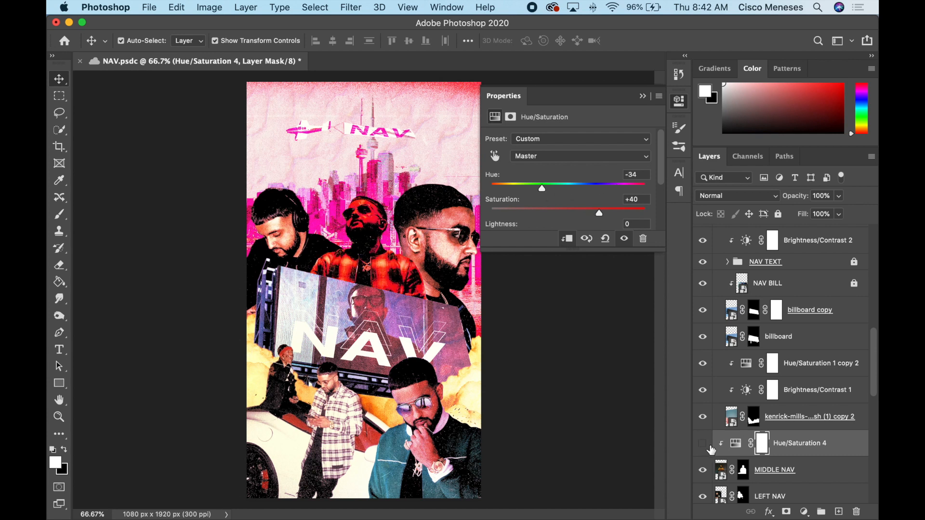
{"action": "key", "text": "BackSpace"}
- Add a Black & White adjustment above the MIDDLE NAV layer and clip it to that layer
{"action": "left_click", "coordinate": [803, 512]}
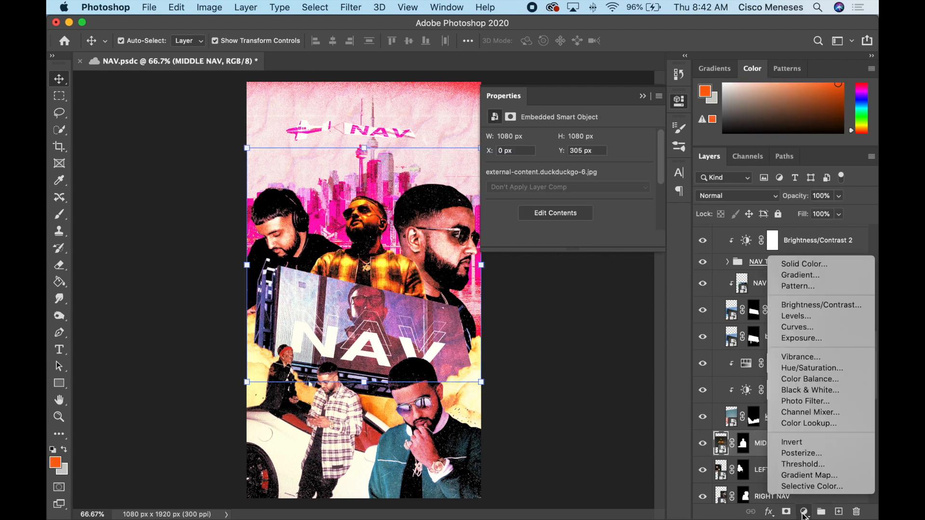
{"action": "left_click", "coordinate": [809, 390]}
{"action": "left_click", "coordinate": [757, 456], "text": "alt"}
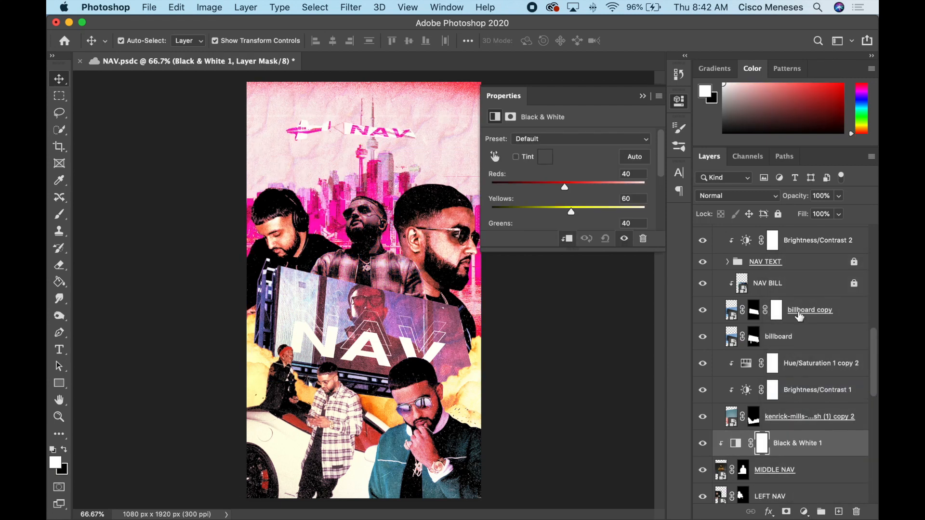
- Set the Black & White adjustment's blend mode to Screen and its opacity to 35%, and close its properties
{"action": "left_click", "coordinate": [742, 195]}
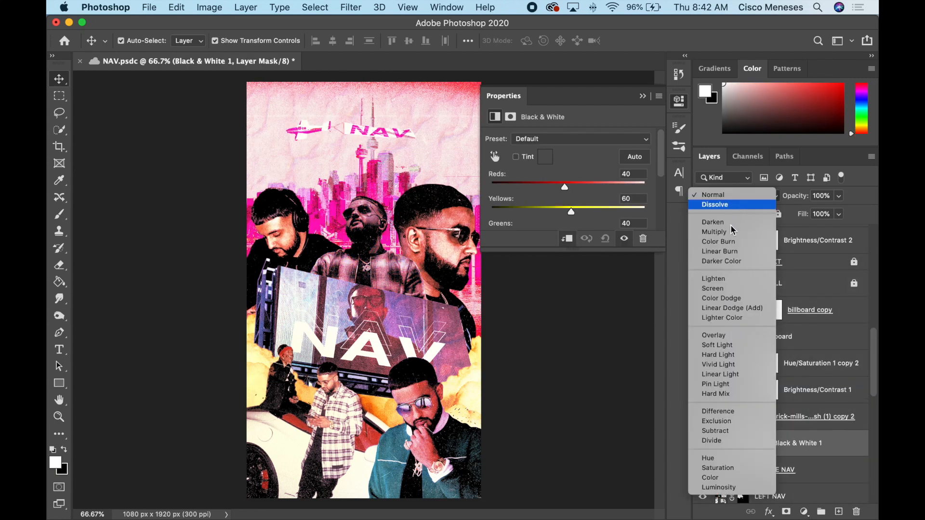
{"action": "left_click", "coordinate": [736, 288]}
{"action": "left_click", "coordinate": [736, 197]}
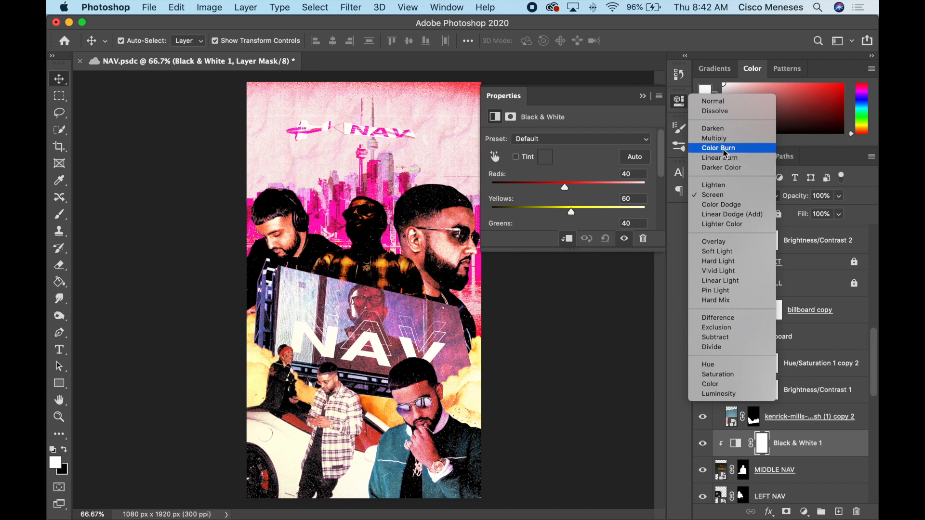
{"action": "left_click", "coordinate": [714, 194]}
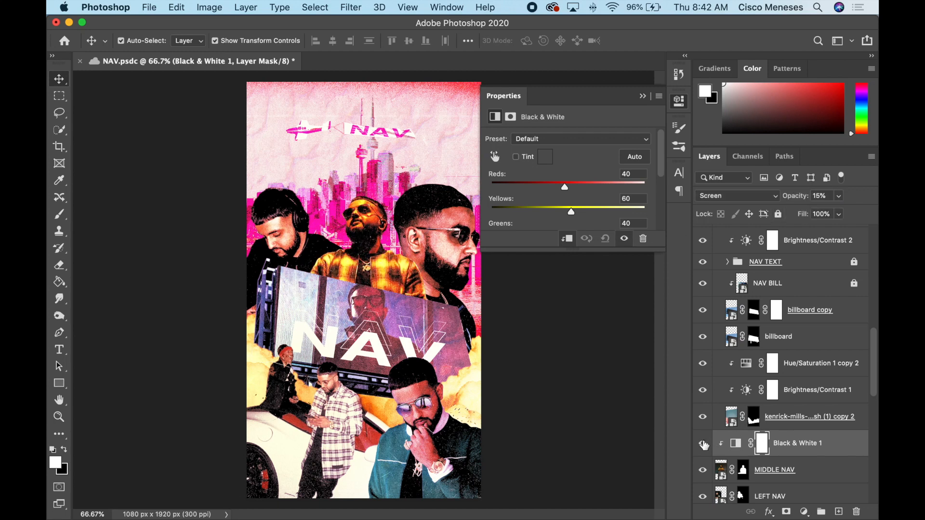
{"action": "type", "text": "35"}
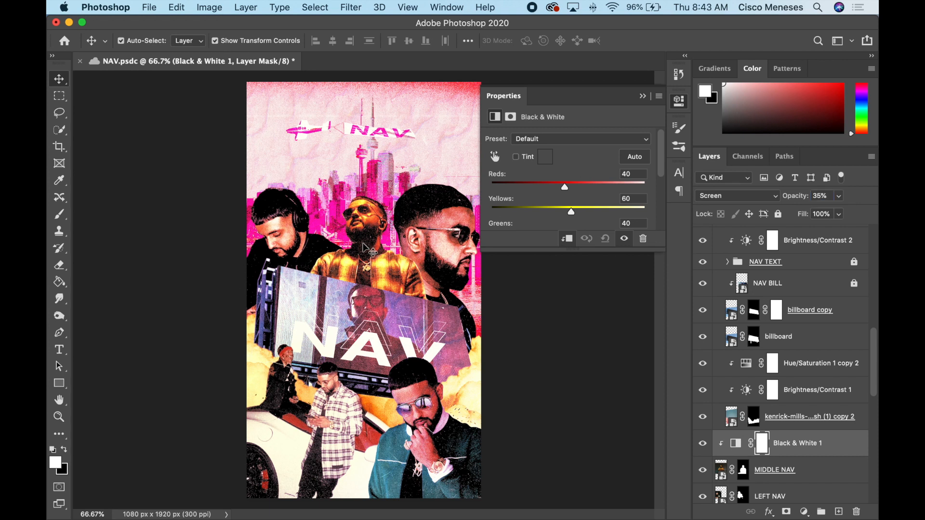
{"action": "left_click", "coordinate": [643, 97]}
{"action": "left_click", "coordinate": [582, 323]}
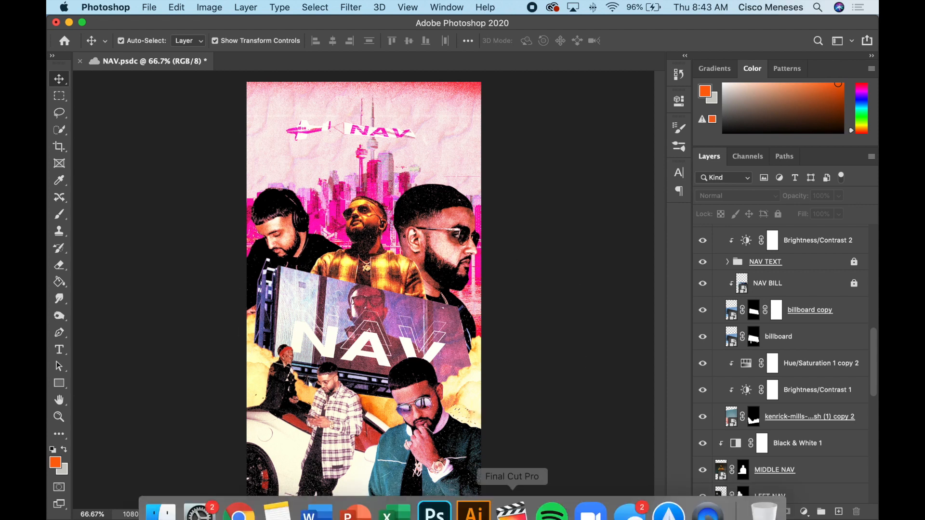
- Switch to Chrome, open unsplash.com in a new tab and go to the Textures & Patterns topic
{"action": "left_click", "coordinate": [242, 496]}
{"action": "left_click", "coordinate": [577, 31]}
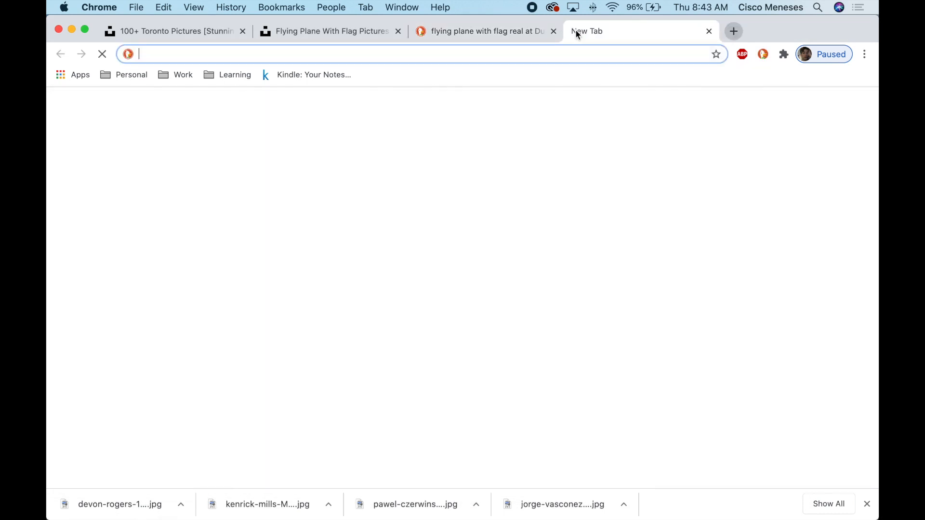
{"action": "type", "text": "un"}
{"action": "key", "text": "Return"}
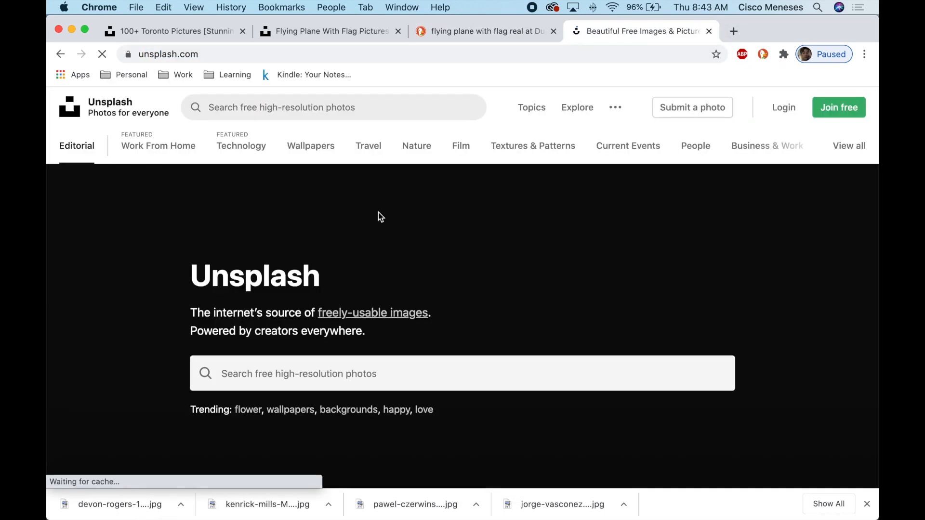
{"action": "scroll", "coordinate": [516, 285], "scroll_direction": "down", "scroll_amount": 15}
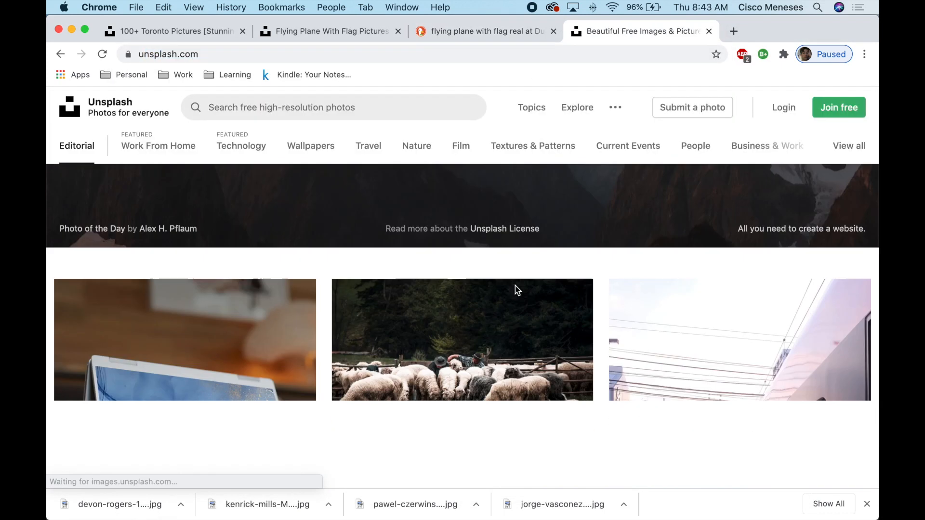
{"action": "scroll", "coordinate": [515, 286], "scroll_direction": "down", "scroll_amount": 5}
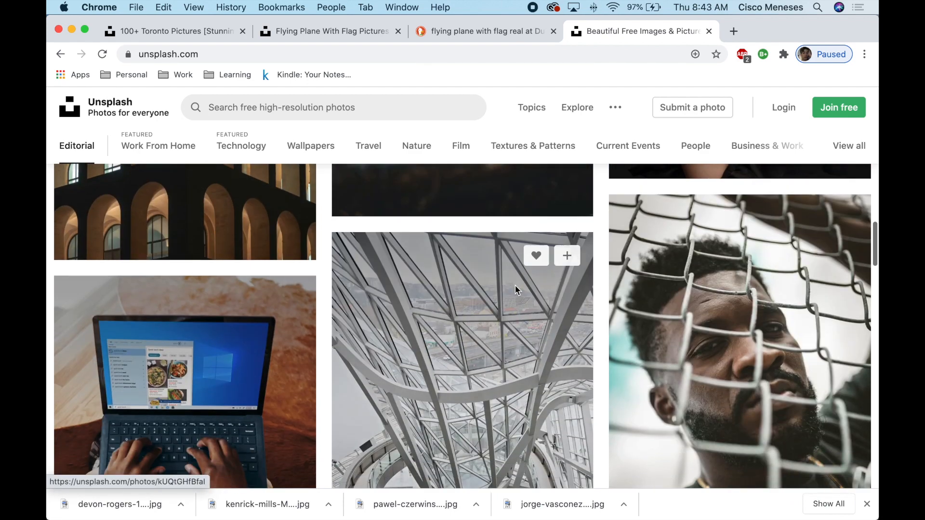
{"action": "left_click", "coordinate": [527, 149]}
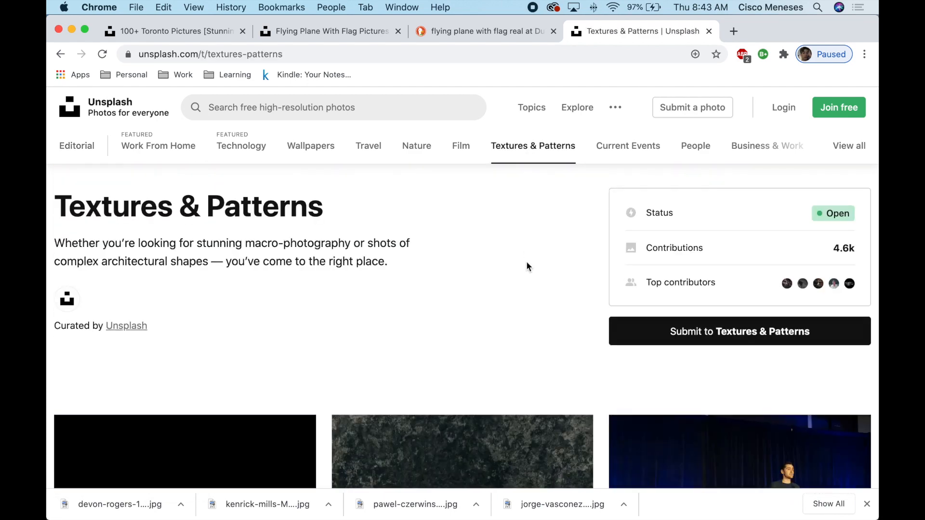
- Browse the Textures & Patterns photos and the photos related to the dark teal image with orange streaks for a usable texture
{"action": "scroll", "coordinate": [527, 262], "scroll_direction": "down", "scroll_amount": 15}
{"action": "scroll", "coordinate": [526, 262], "scroll_direction": "up", "scroll_amount": 4}
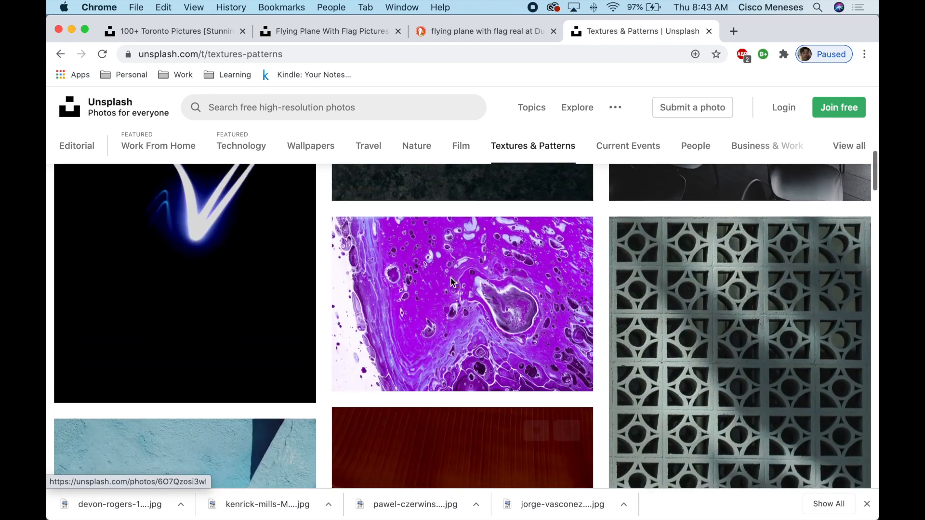
{"action": "scroll", "coordinate": [483, 306], "scroll_direction": "down", "scroll_amount": 10}
{"action": "scroll", "coordinate": [485, 304], "scroll_direction": "down", "scroll_amount": 10}
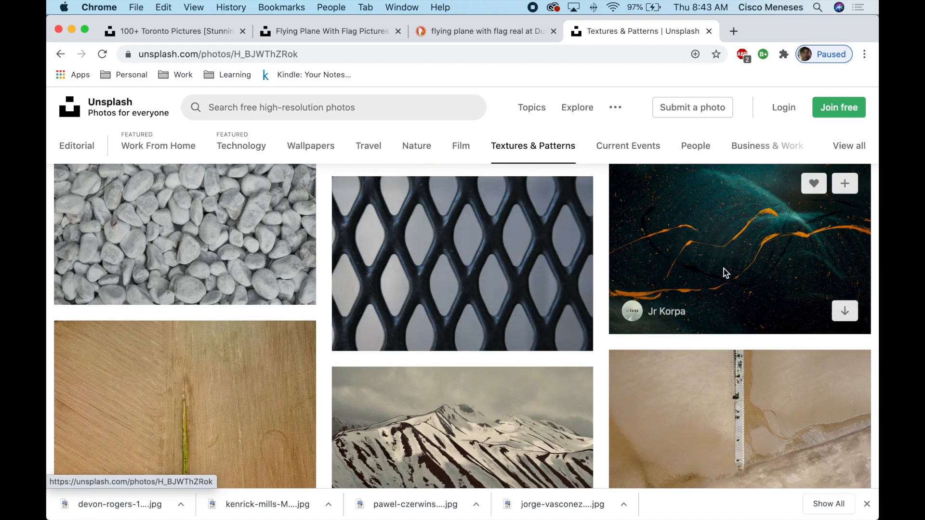
{"action": "scroll", "coordinate": [509, 286], "scroll_direction": "down", "scroll_amount": 9}
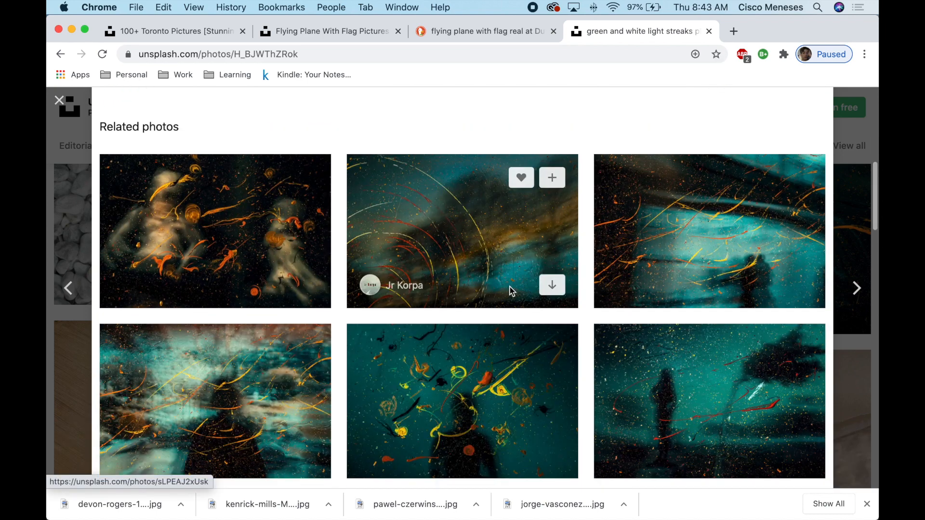
{"action": "scroll", "coordinate": [511, 291], "scroll_direction": "down", "scroll_amount": 4}
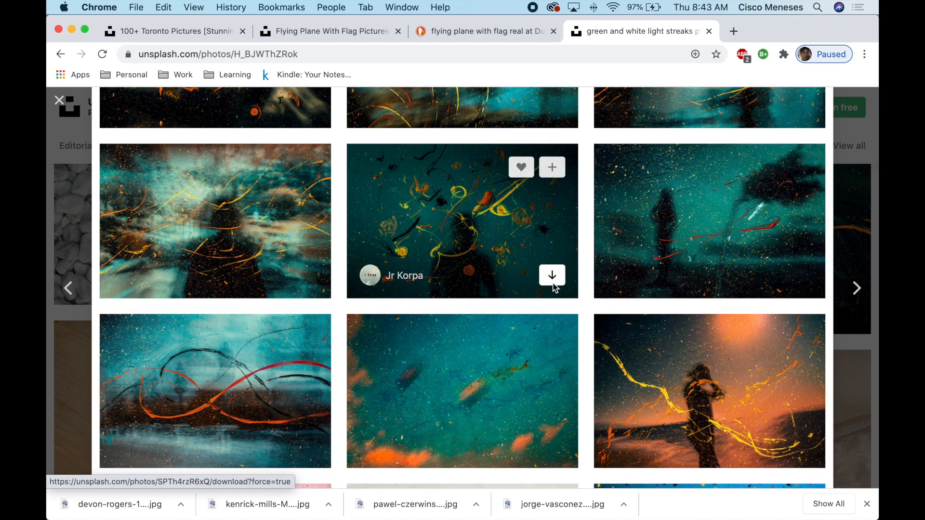
{"action": "scroll", "coordinate": [455, 276], "scroll_direction": "down", "scroll_amount": 7}
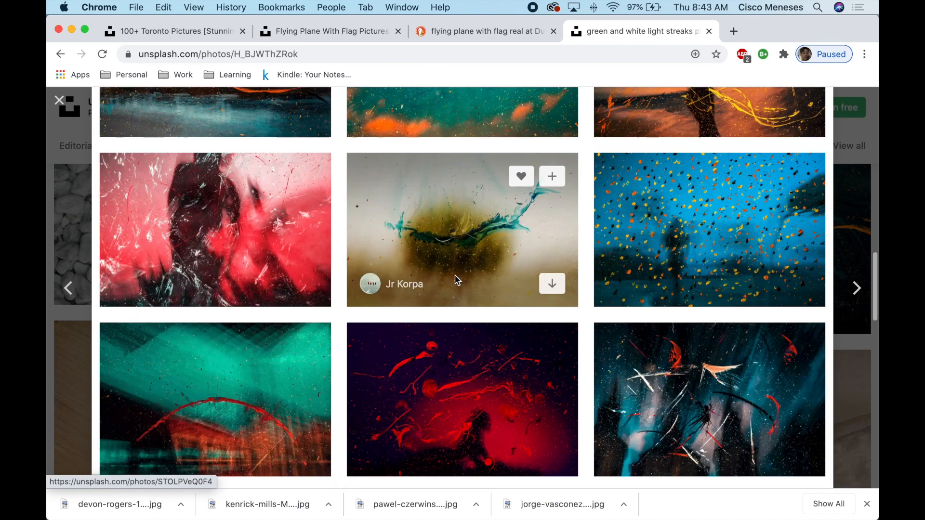
{"action": "scroll", "coordinate": [457, 279], "scroll_direction": "down", "scroll_amount": 5}
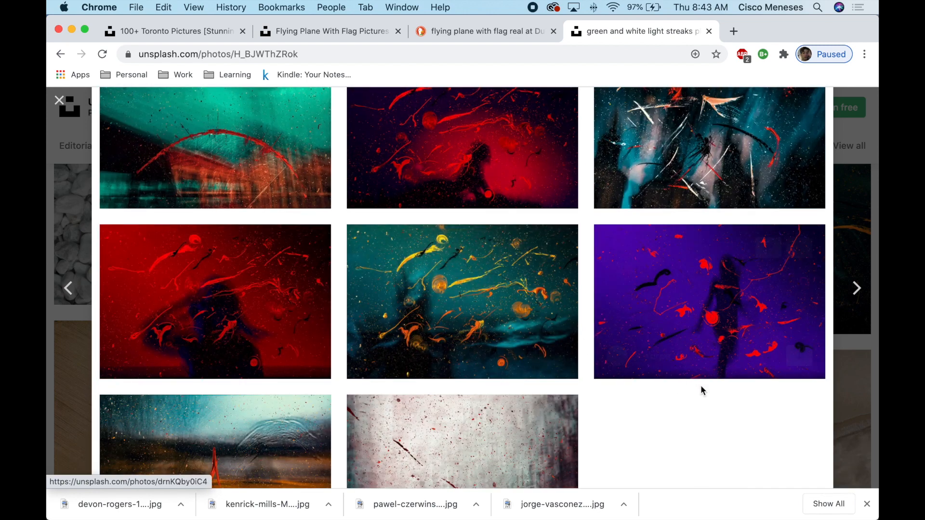
{"action": "scroll", "coordinate": [701, 390], "scroll_direction": "down", "scroll_amount": 8}
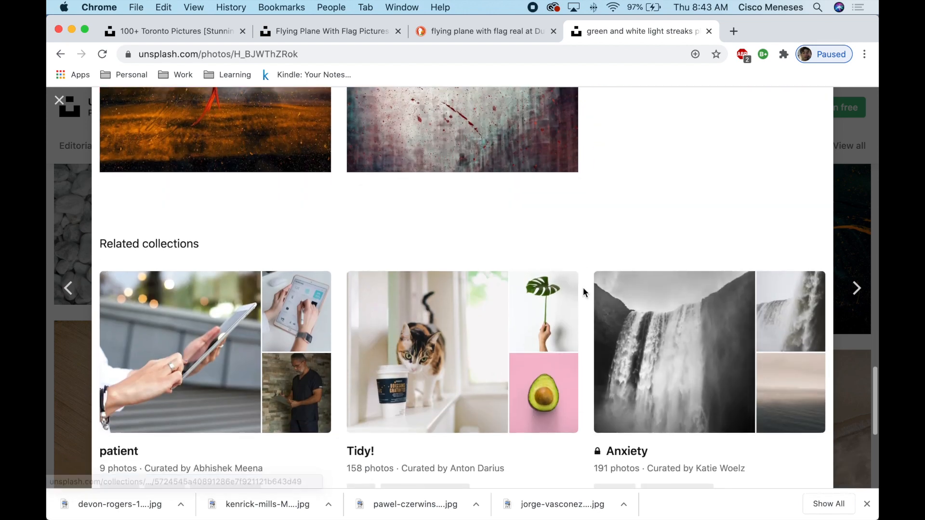
{"action": "scroll", "coordinate": [583, 291], "scroll_direction": "up", "scroll_amount": 15}
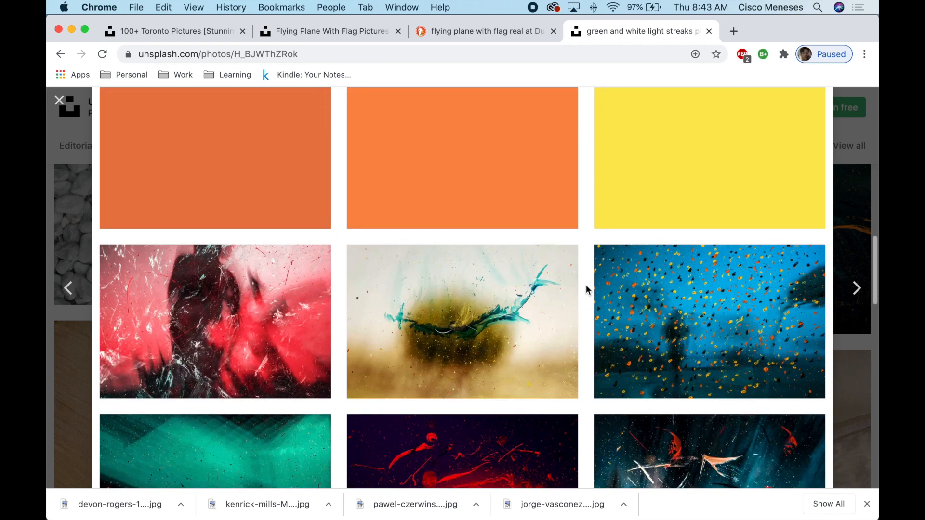
{"action": "scroll", "coordinate": [586, 286], "scroll_direction": "up", "scroll_amount": 12}
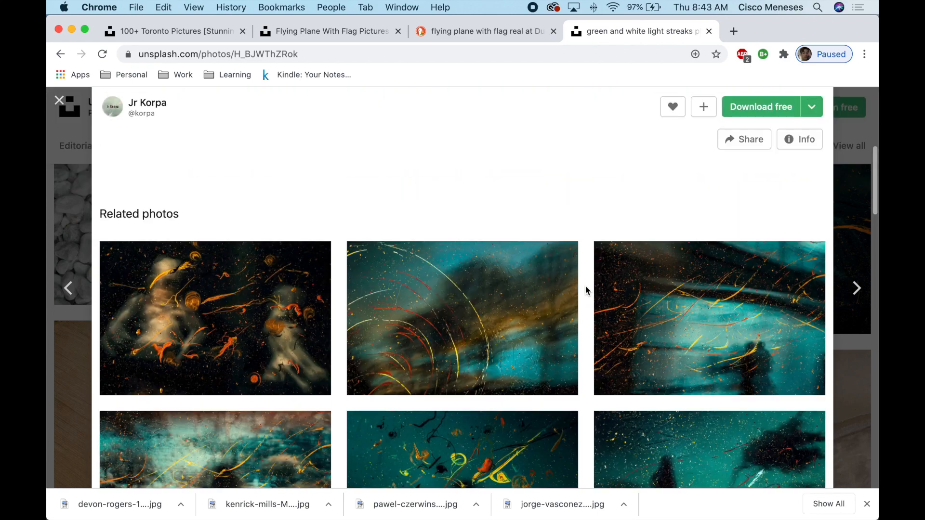
{"action": "scroll", "coordinate": [585, 289], "scroll_direction": "down", "scroll_amount": 10}
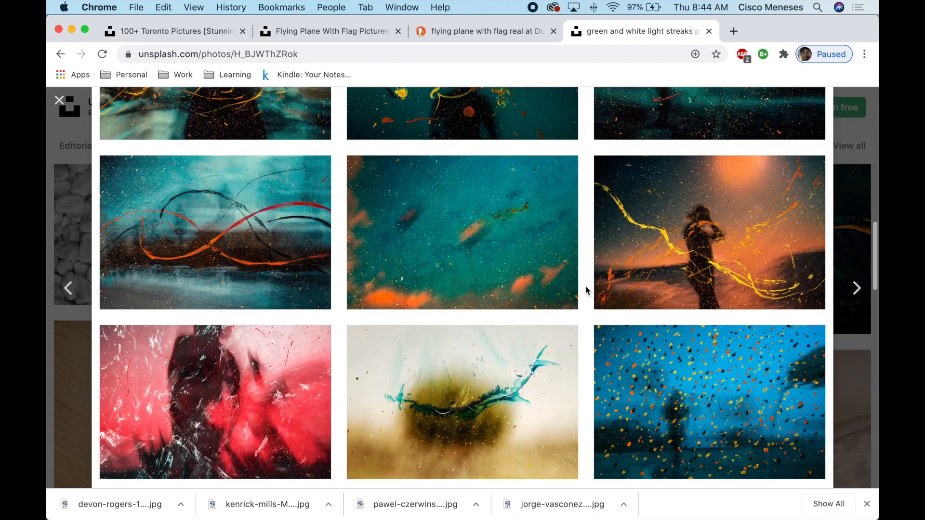
- Download the beige photo with the teal splash and carry the file over to Photoshop
{"action": "mouse_move", "coordinate": [547, 374]}
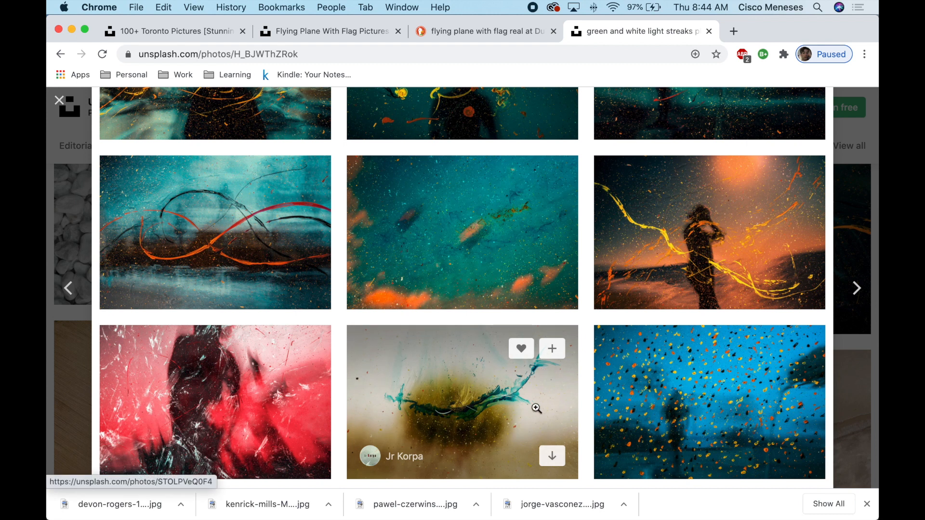
{"action": "left_click", "coordinate": [552, 455]}
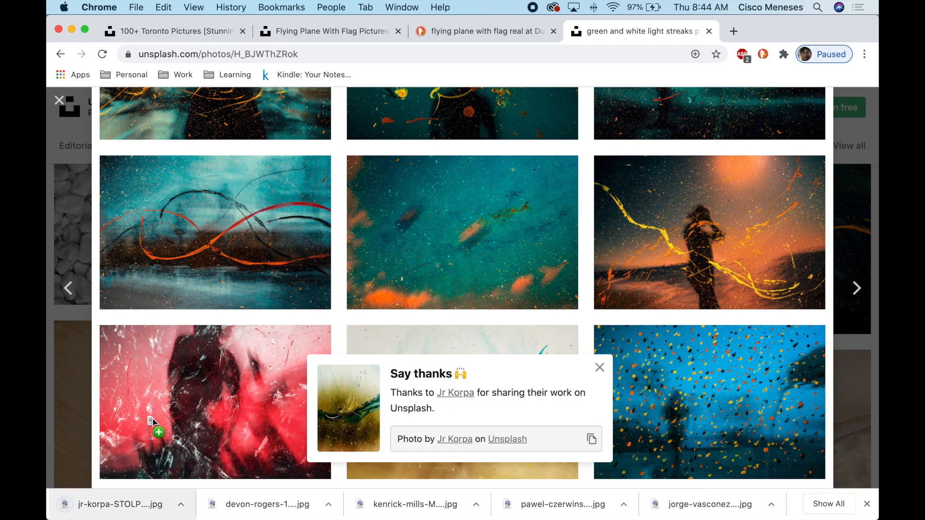
{"action": "key", "text": "super+Tab"}
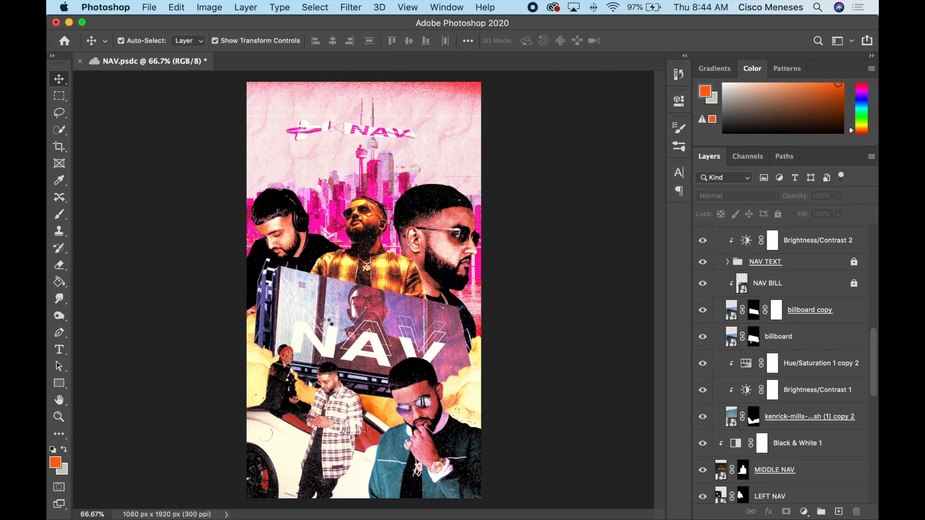
- Place the splash photo in the NAV poster, scaled to 13.89% and rotated -30°
{"action": "left_click_drag", "start_coordinate": [331, 321], "coordinate": [330, 328]}
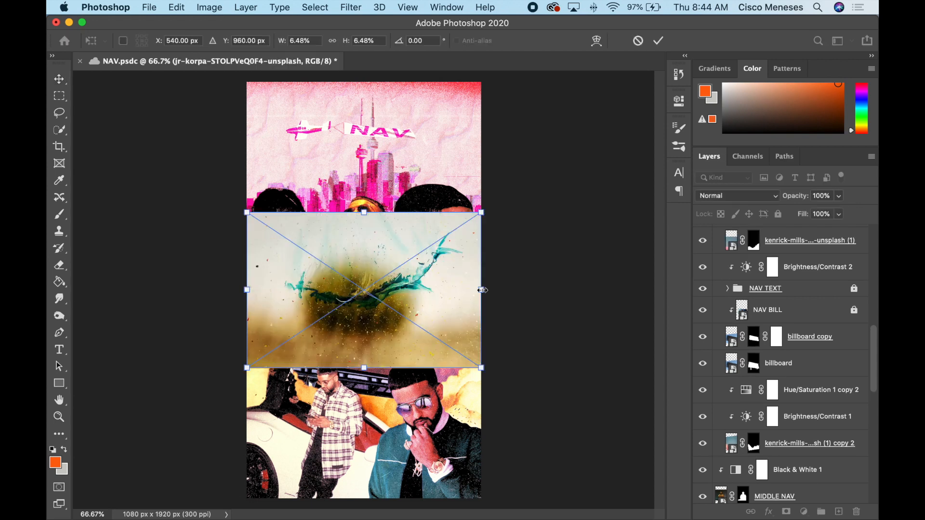
{"action": "left_click_drag", "start_coordinate": [493, 289], "coordinate": [598, 196]}
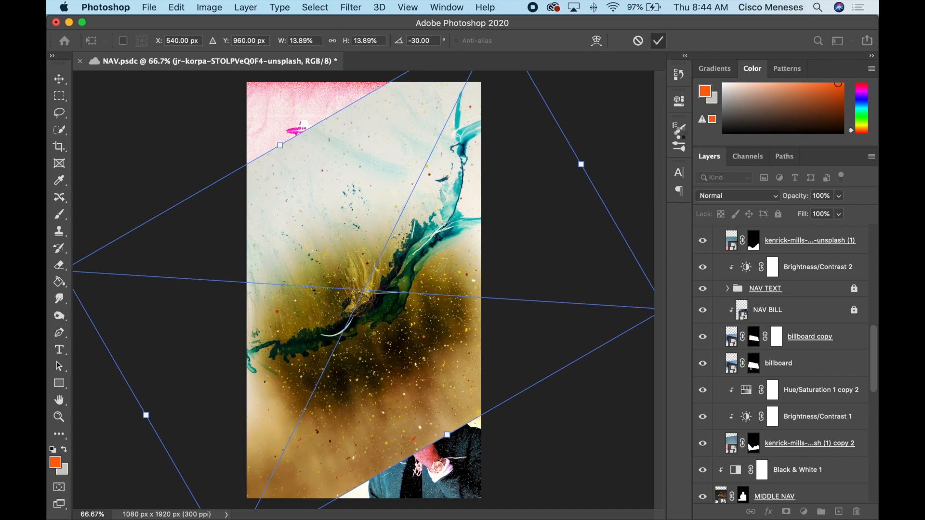
{"action": "key", "text": "Return"}
- Set the placed splash photo layer's blend mode to Difference
{"action": "scroll", "coordinate": [774, 288], "scroll_direction": "up", "scroll_amount": 5}
{"action": "left_click", "coordinate": [734, 196]}
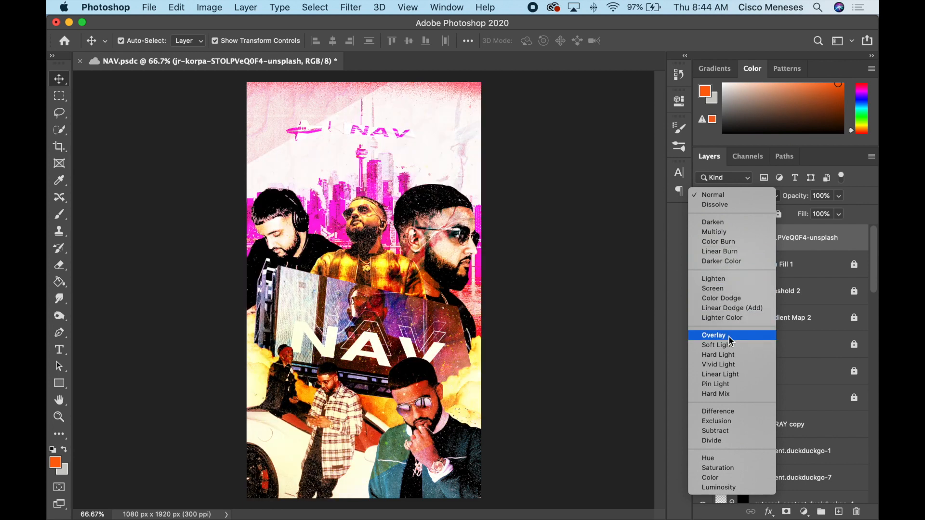
{"action": "left_click", "coordinate": [727, 412]}
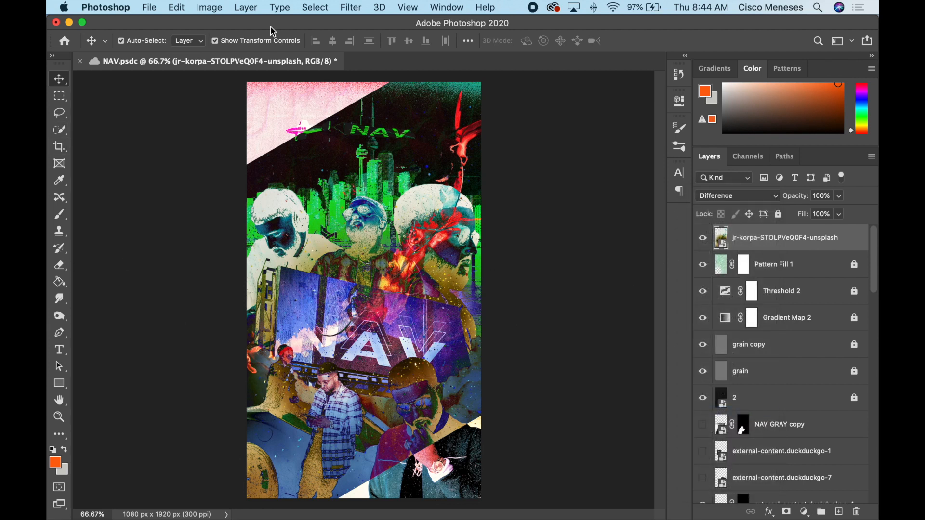
- Select the splash with Select Subject, remove the upper background area from the selection, and mask the photo layer to it
{"action": "left_click", "coordinate": [314, 7]}
{"action": "left_click", "coordinate": [337, 163]}
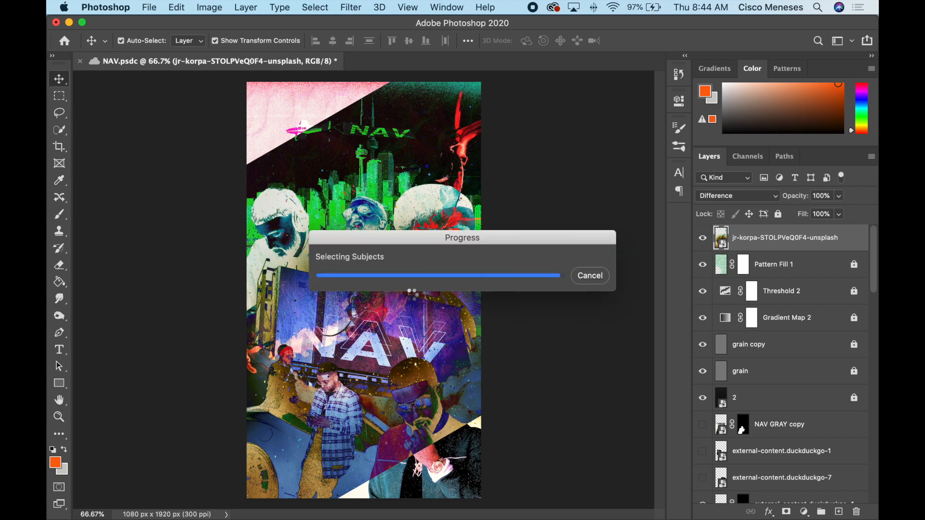
{"action": "key", "text": "w"}
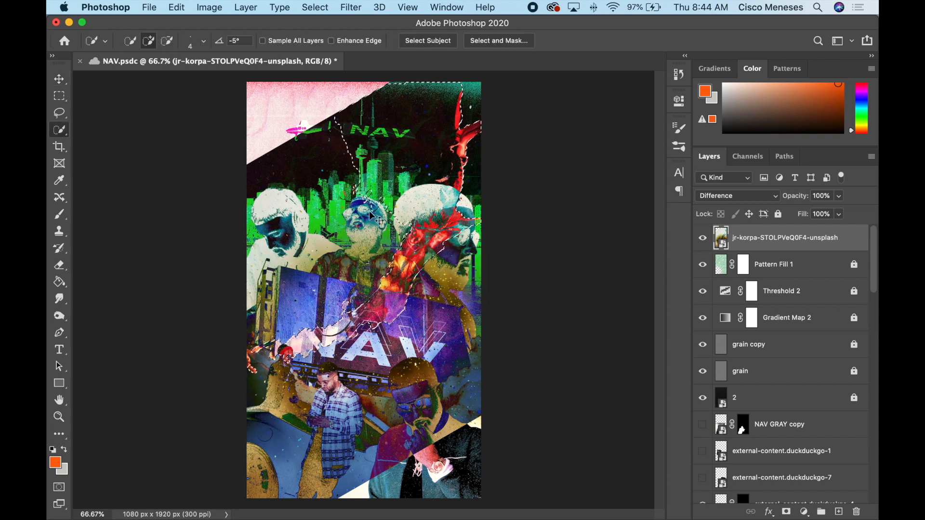
{"action": "left_click_drag", "start_coordinate": [372, 166], "coordinate": [350, 111]}
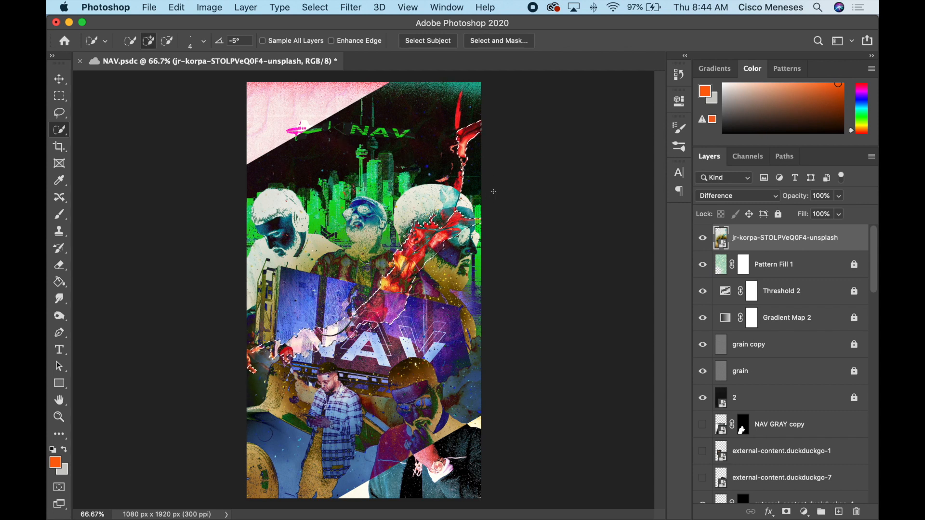
{"action": "left_click", "coordinate": [786, 513]}
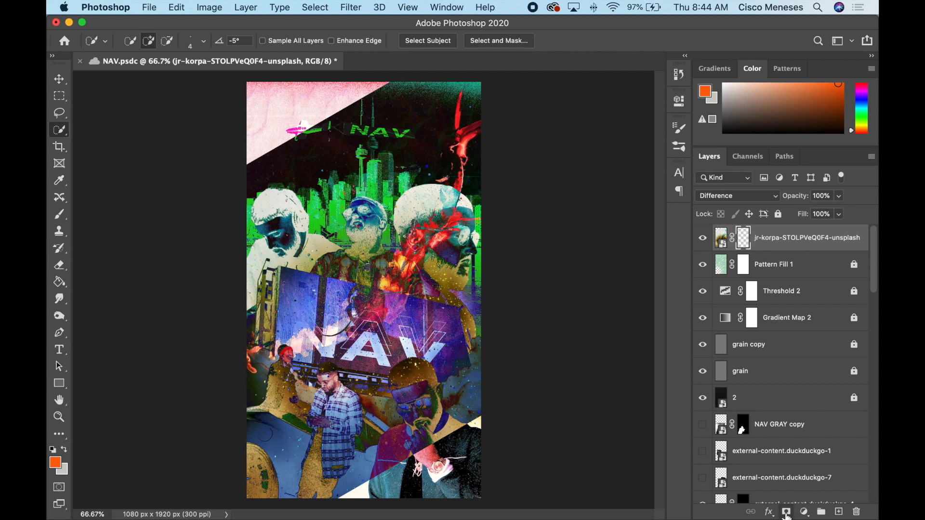
- Move the masked splash up from the large profile face to beside the skyline
{"action": "key", "text": "v"}
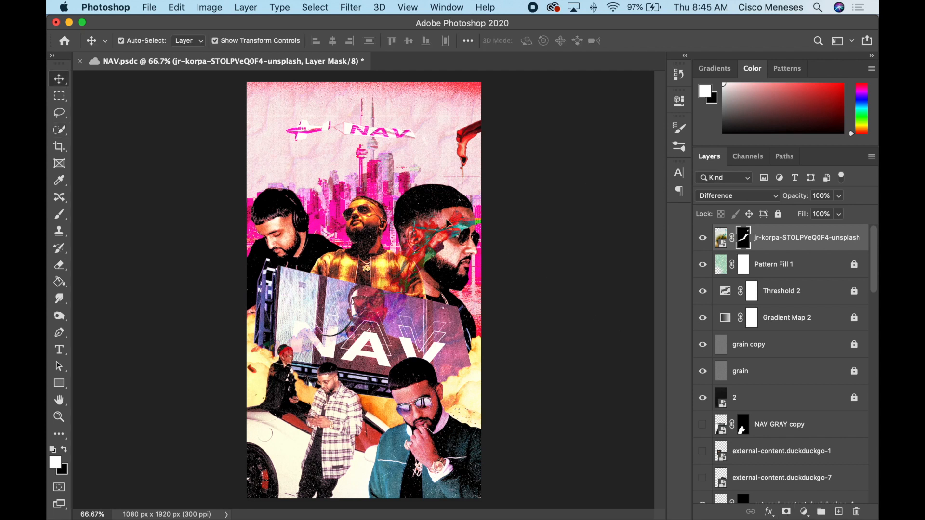
{"action": "left_click_drag", "start_coordinate": [424, 243], "coordinate": [429, 143]}
{"action": "key", "text": "super+minus"}
{"action": "key", "text": "super+minus"}
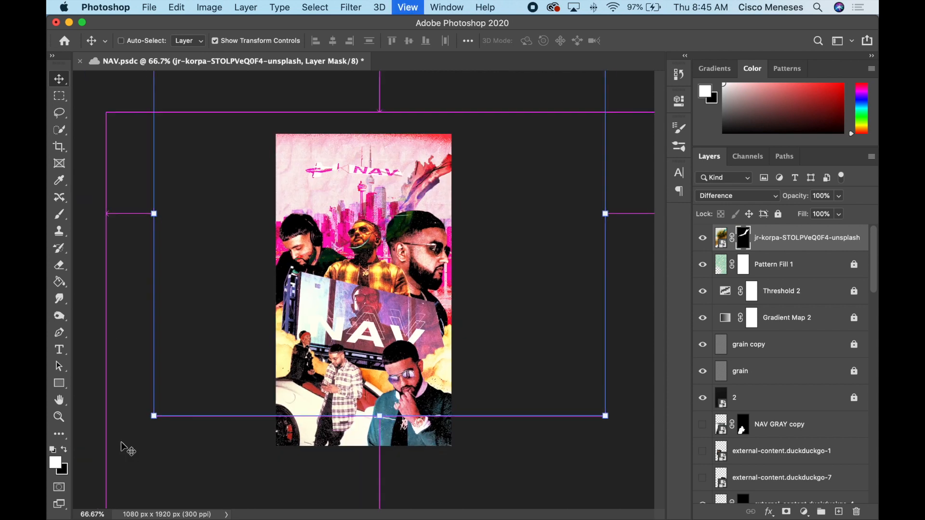
- Move the masked splash into the sky at the poster's upper-left corner
{"action": "left_click_drag", "start_coordinate": [536, 246], "coordinate": [508, 308]}
{"action": "left_click_drag", "start_coordinate": [417, 216], "coordinate": [242, 203]}
{"action": "key", "text": "Escape"}
{"action": "key", "text": "super+equal"}
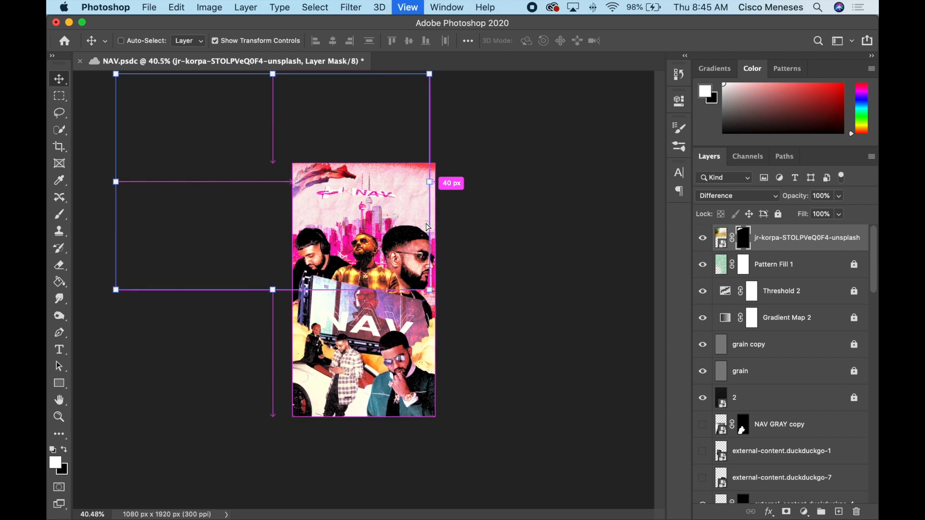
{"action": "key", "text": "super+equal"}
{"action": "left_click", "coordinate": [558, 229]}
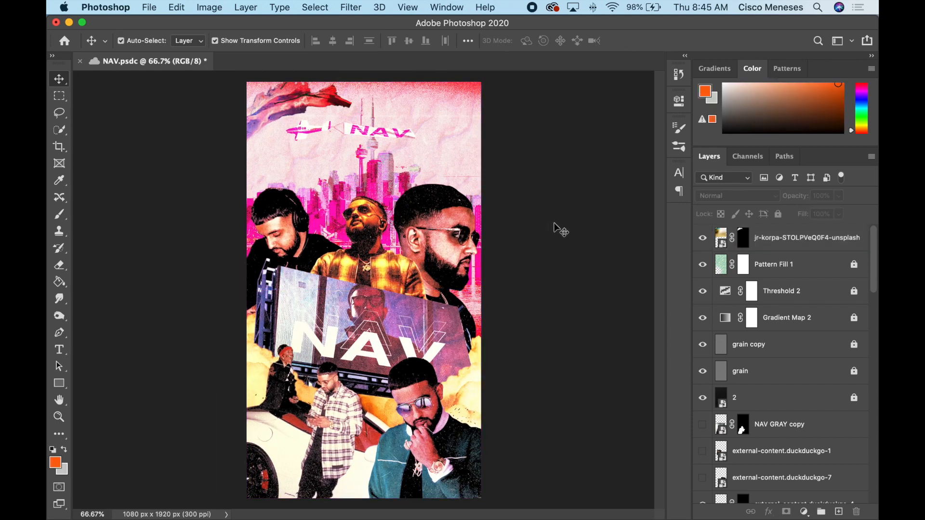
- Try other blend modes on the splash layer, ending on Difference
{"action": "left_click_drag", "start_coordinate": [295, 118], "coordinate": [291, 115]}
{"action": "left_click", "coordinate": [728, 203]}
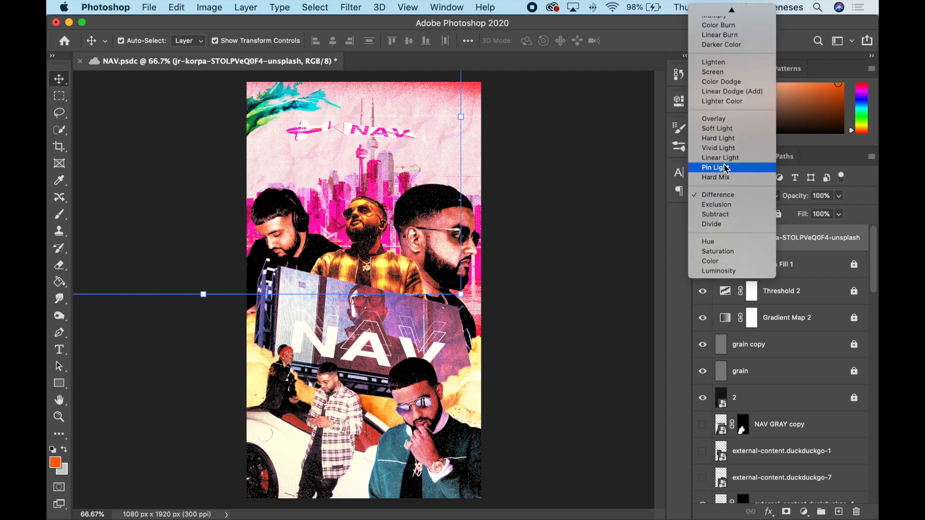
{"action": "left_click", "coordinate": [718, 194]}
{"action": "left_click", "coordinate": [578, 196]}
- Delete the masked splash photo layer from the poster
{"action": "mouse_move", "coordinate": [311, 107]}
{"action": "left_mouse_down"}
{"action": "mouse_move", "coordinate": [485, 117]}
{"action": "mouse_move", "coordinate": [491, 140]}
{"action": "mouse_move", "coordinate": [470, 167]}
{"action": "left_mouse_up"}
{"action": "key", "text": "BackSpace"}
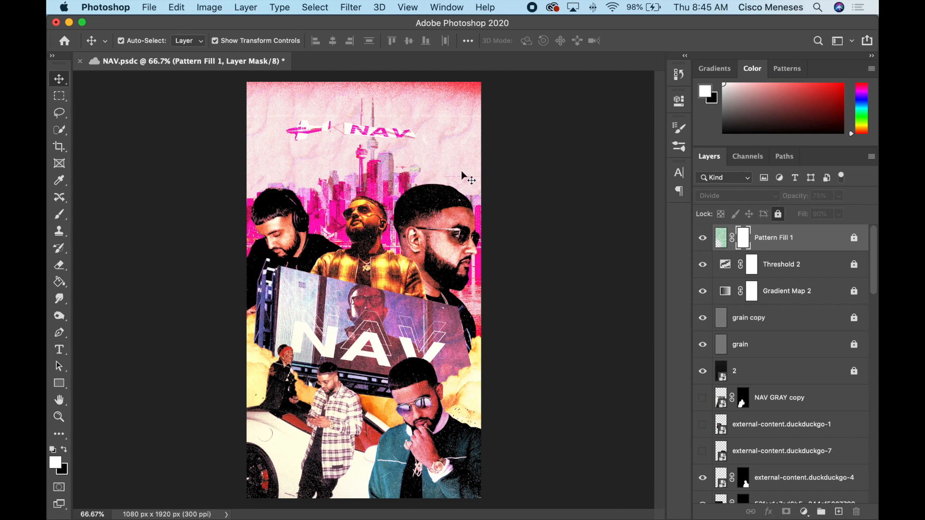
{"action": "left_click", "coordinate": [602, 175]}
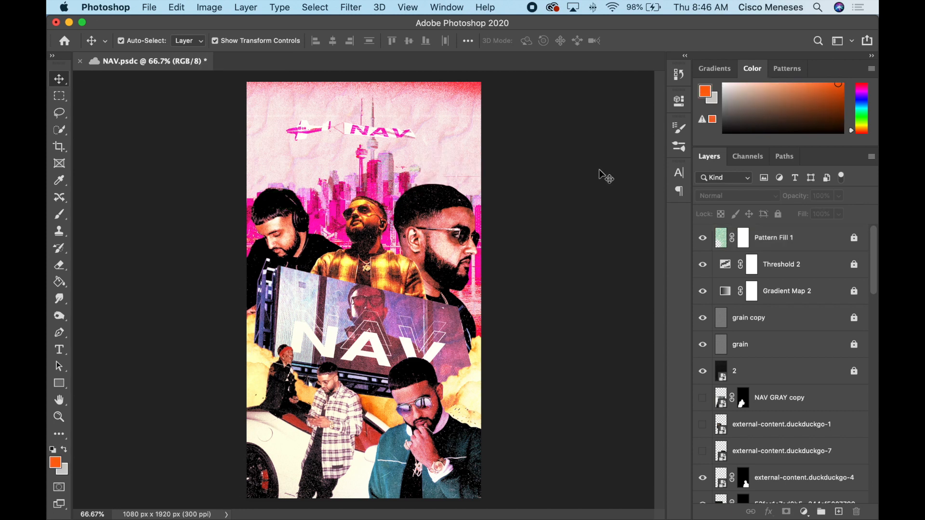
- Switch to Chrome and download the glowing blue sphere photo from Unsplash's Textures & Patterns topic
{"action": "key", "text": "super+Tab"}
{"action": "scroll", "coordinate": [579, 280], "scroll_direction": "down", "scroll_amount": 5}
{"action": "left_click", "coordinate": [90, 122]}
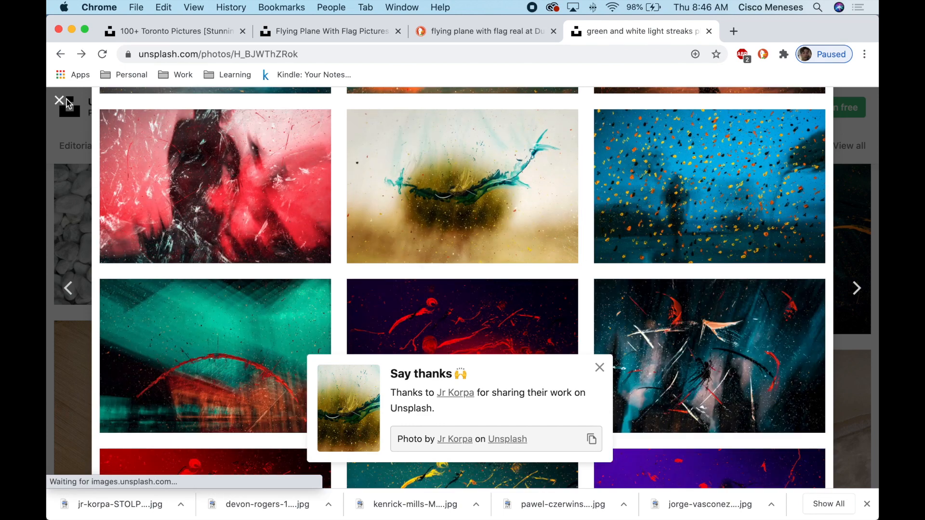
{"action": "scroll", "coordinate": [255, 231], "scroll_direction": "down", "scroll_amount": 5}
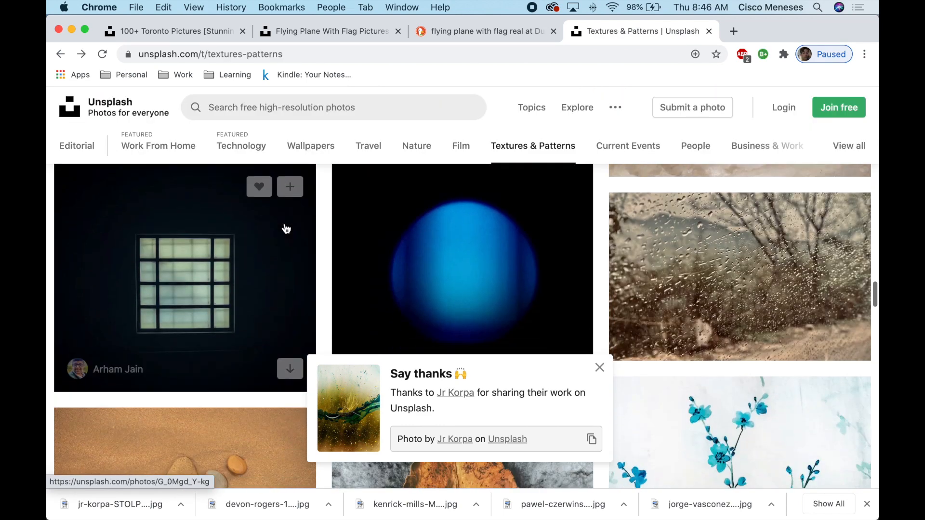
{"action": "left_click", "coordinate": [567, 364]}
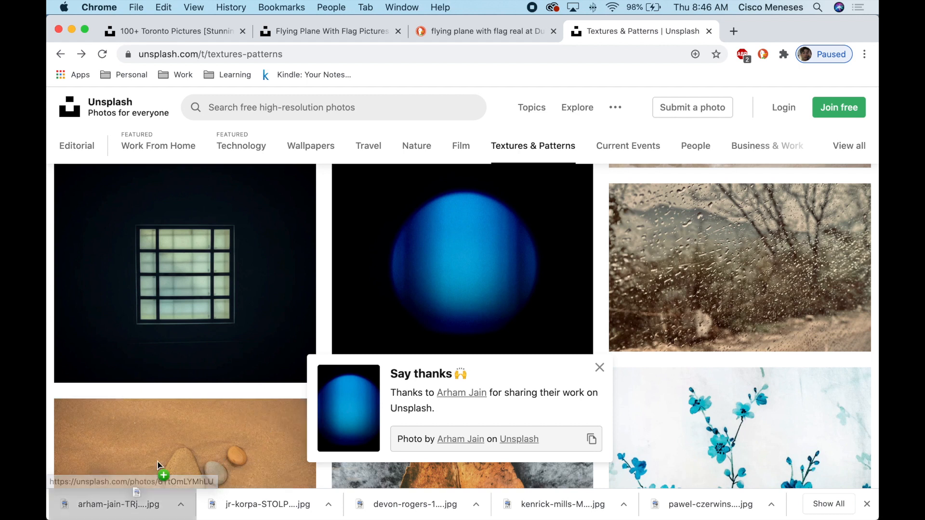
- Place the downloaded blue sphere photo in the NAV poster at 11.43% scale, over the upper part
{"action": "key", "text": "super+Tab"}
{"action": "left_click_drag", "start_coordinate": [368, 281], "coordinate": [375, 286]}
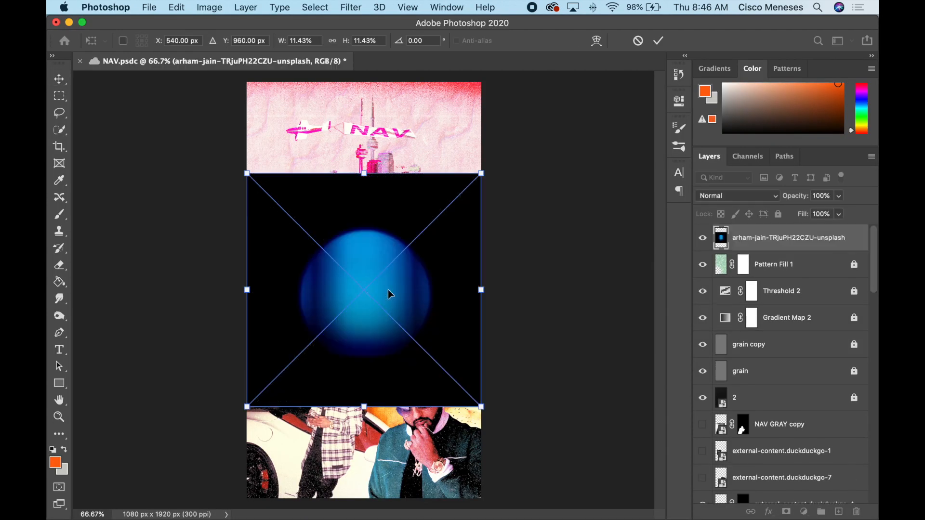
{"action": "key", "text": "Return"}
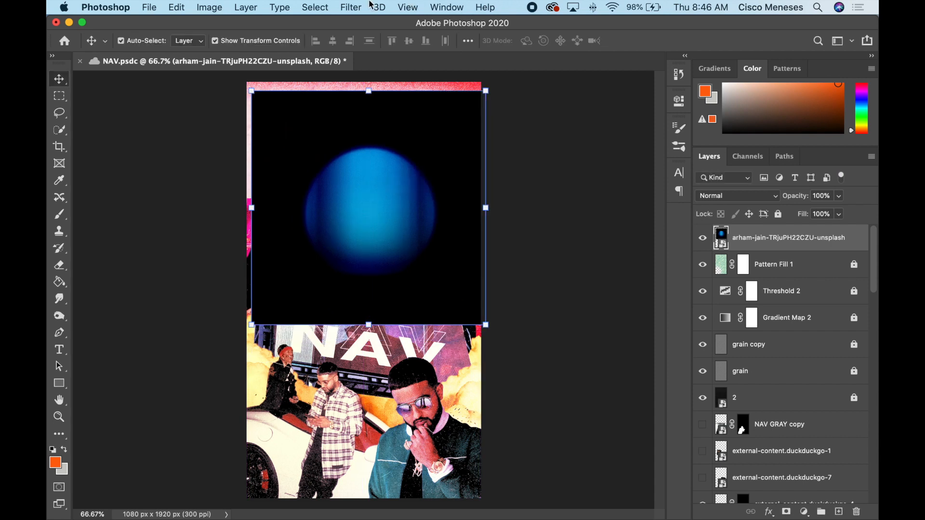
- Try to select the blue sphere with Focus Area at an automatic in-focus range, output to Selection
{"action": "left_click", "coordinate": [315, 7]}
{"action": "left_click", "coordinate": [347, 153]}
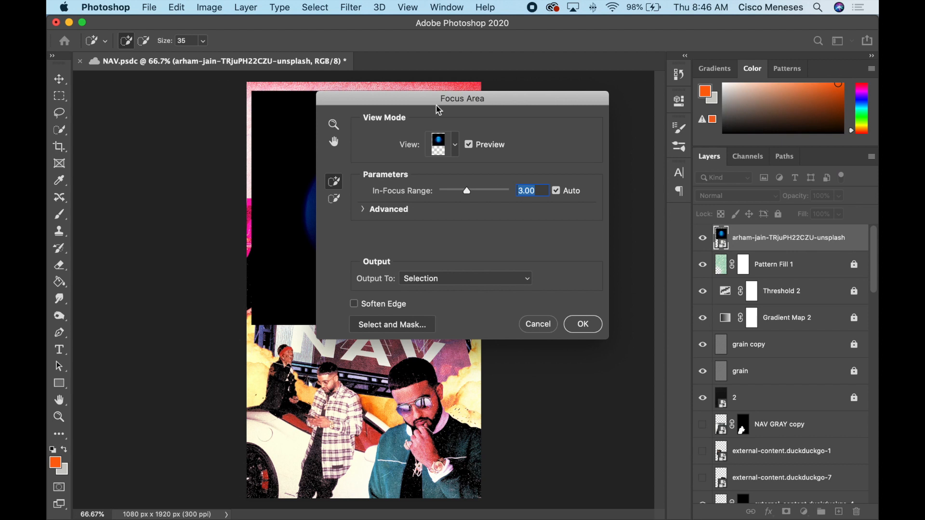
{"action": "left_click_drag", "start_coordinate": [438, 109], "coordinate": [282, 154]}
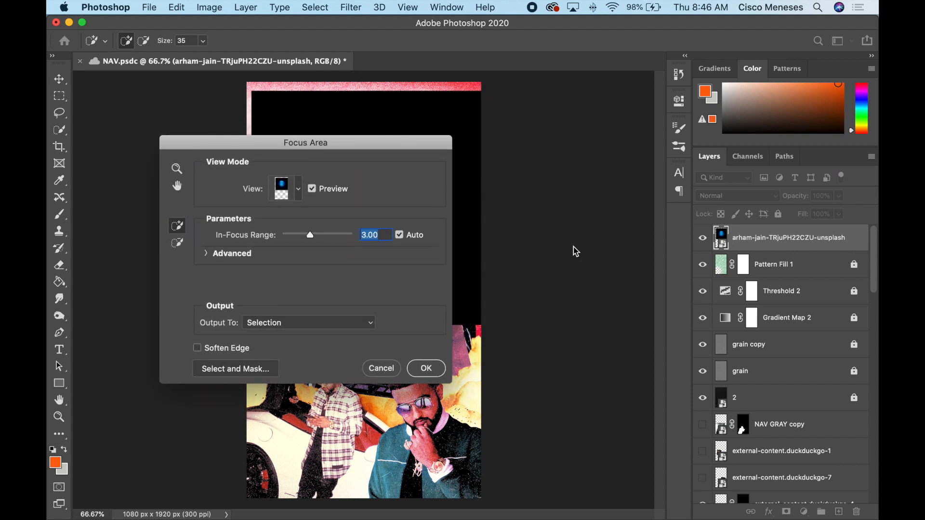
{"action": "key", "text": "Return"}
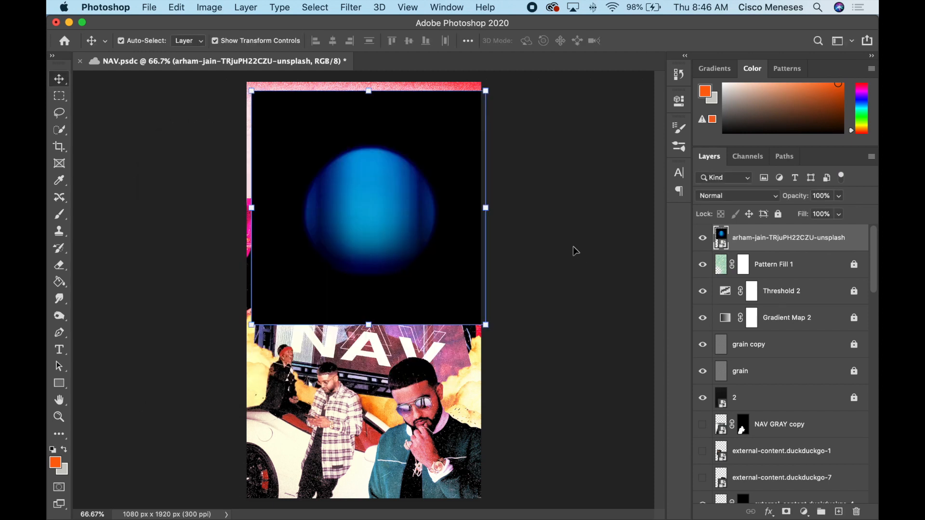
- Align the photo with the poster's sides, then select the sphere with Select Subject and mask the layer to it
{"action": "left_click_drag", "start_coordinate": [395, 232], "coordinate": [404, 227]}
{"action": "left_click", "coordinate": [314, 8]}
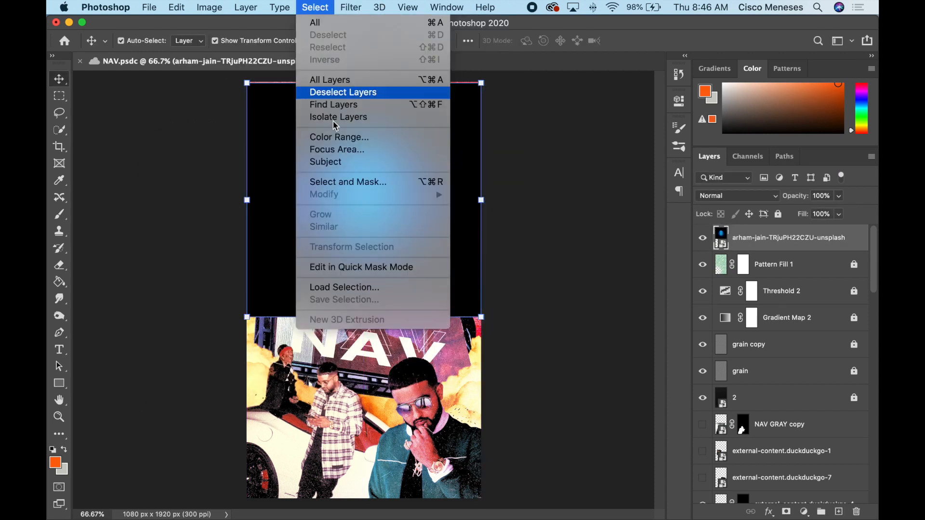
{"action": "left_click", "coordinate": [337, 164]}
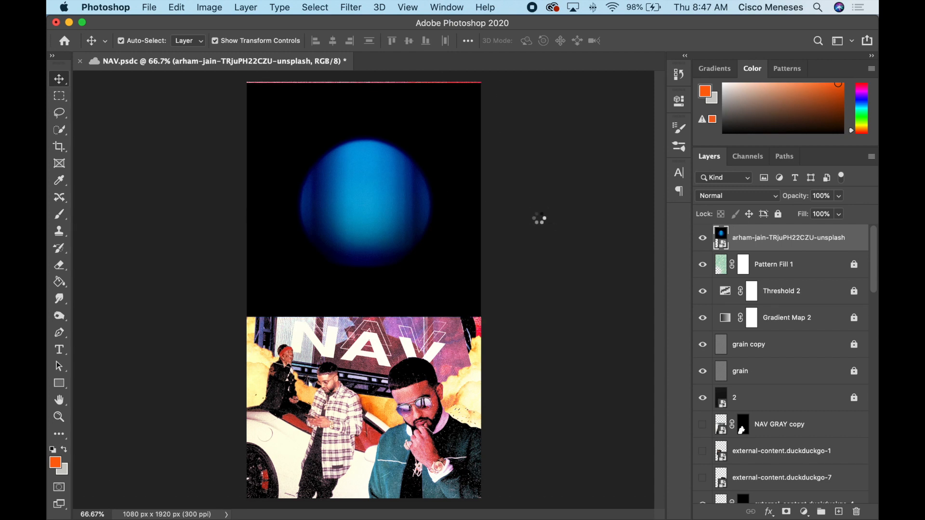
{"action": "left_click", "coordinate": [786, 511]}
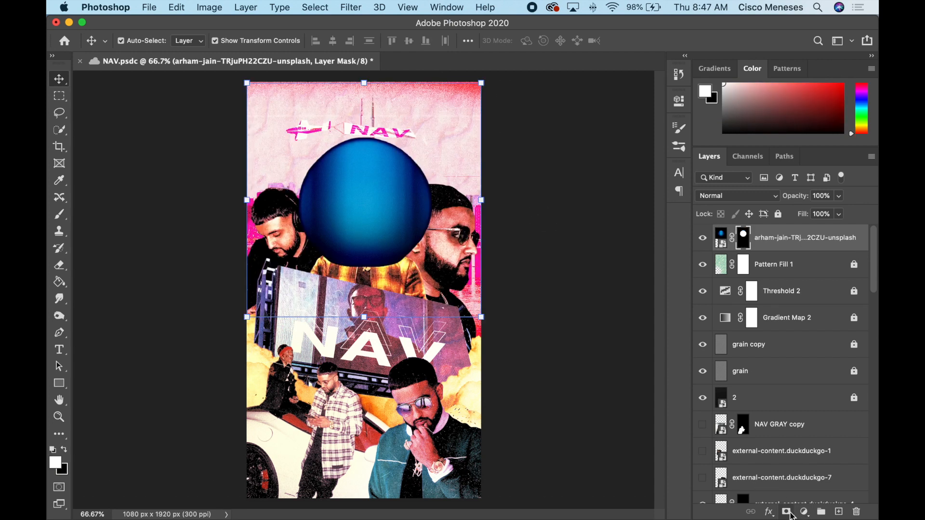
- Scale the masked sphere to 37.78%, place it in the sky beside the NAV banner, and set its blend mode to Difference
{"action": "left_click_drag", "start_coordinate": [483, 202], "coordinate": [460, 139]}
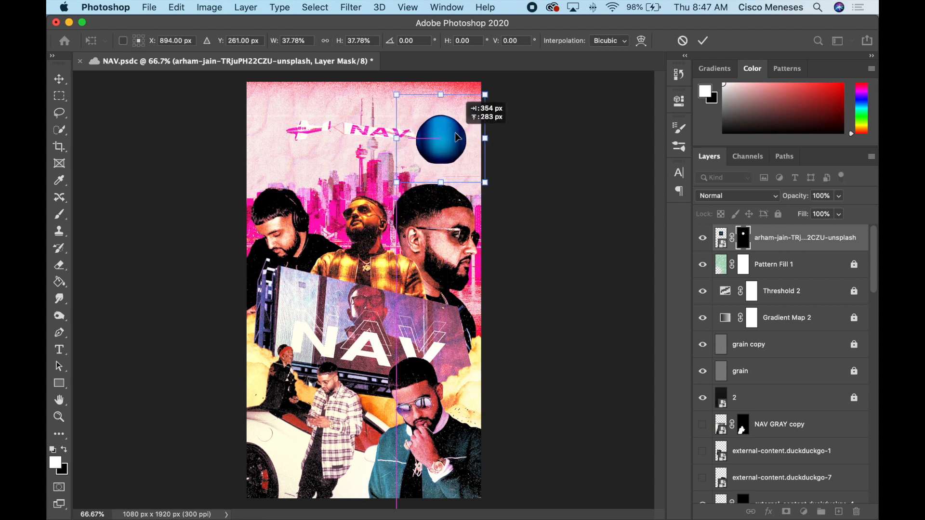
{"action": "left_click", "coordinate": [718, 195]}
{"action": "left_click", "coordinate": [729, 289]}
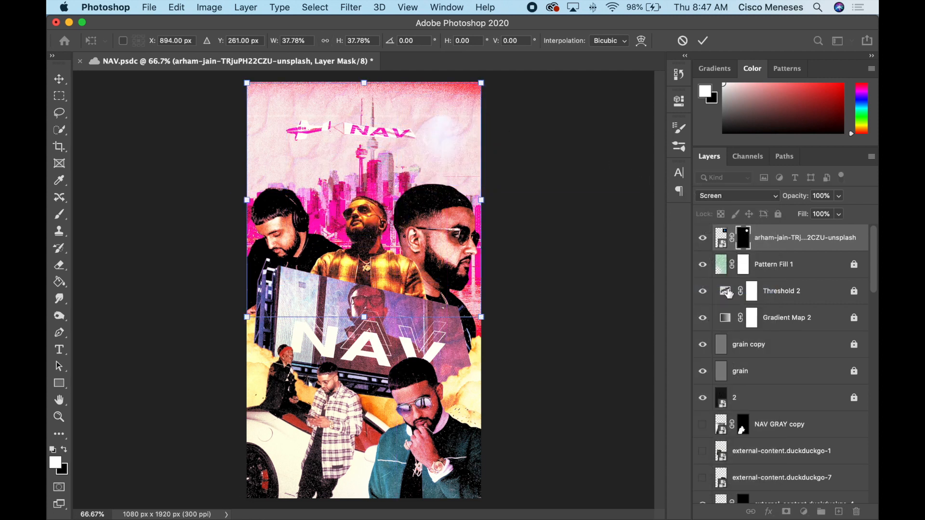
{"action": "left_click", "coordinate": [738, 196]}
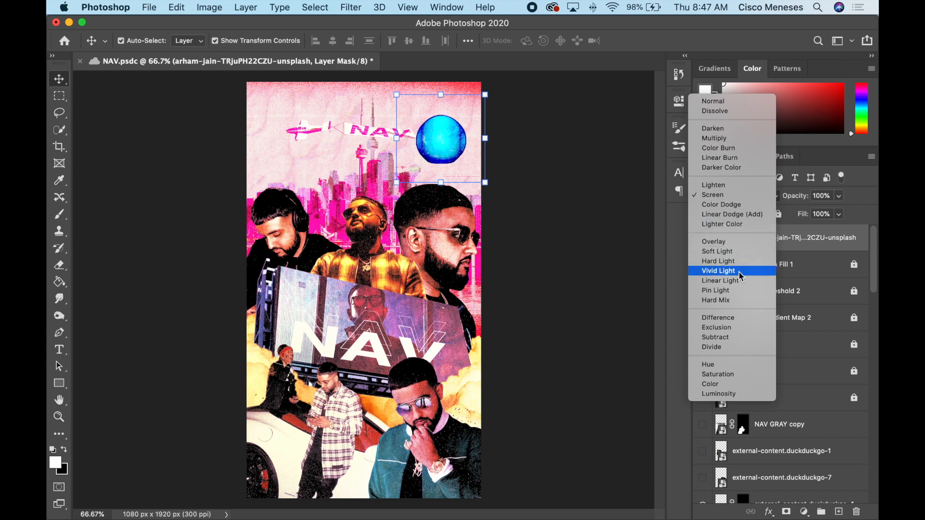
{"action": "left_click", "coordinate": [718, 318]}
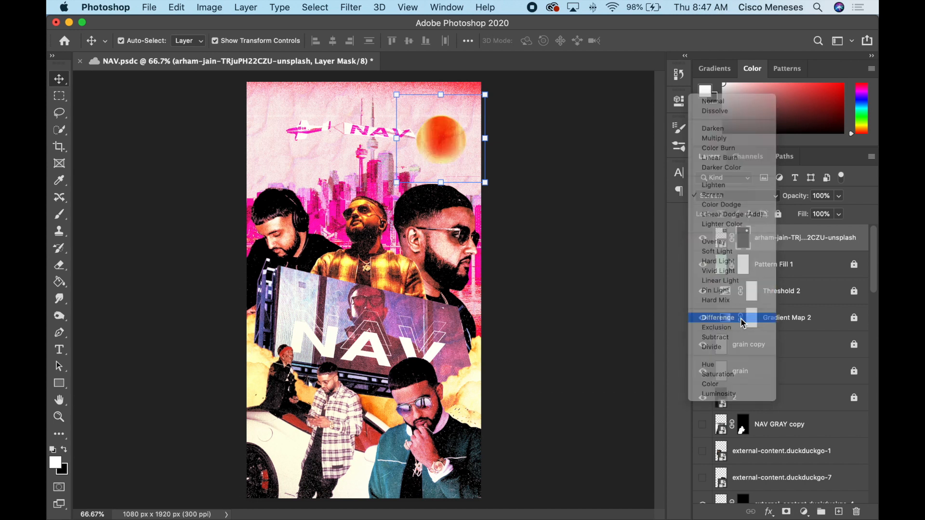
- Scale the sphere to 77.94% higher in the sky's corner and move its layer below layer 2
{"action": "left_click_drag", "start_coordinate": [452, 155], "coordinate": [485, 128]}
{"action": "key", "text": "super+z"}
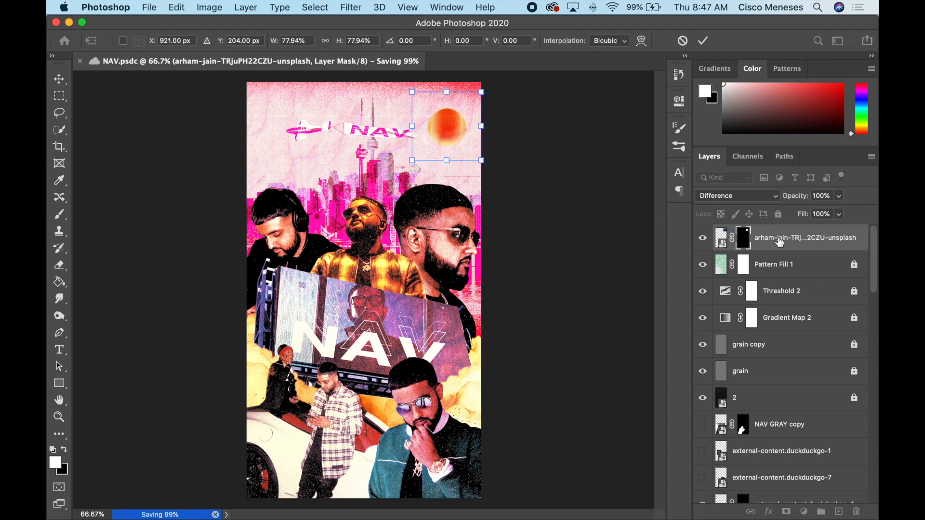
{"action": "left_click_drag", "start_coordinate": [779, 240], "coordinate": [764, 406]}
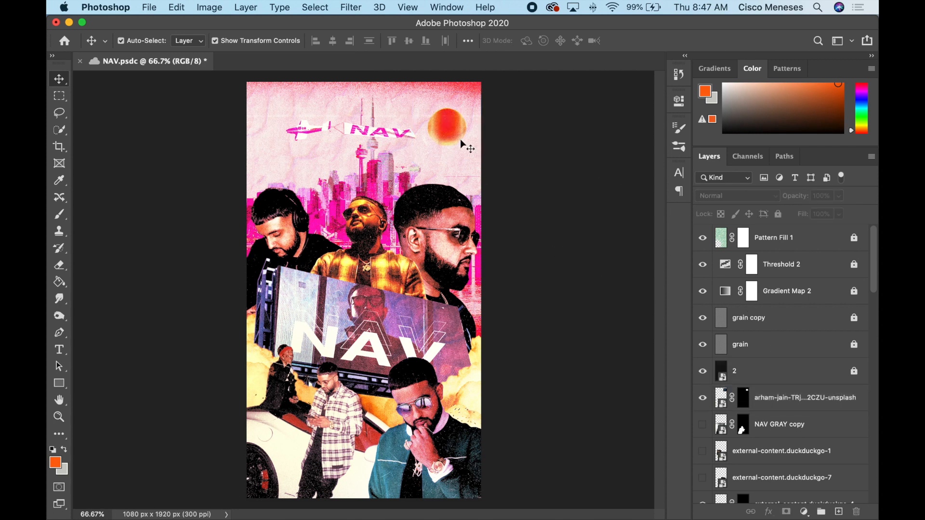
- Add a new layer above the sphere and dab it with red sampled from the sphere, using a 400 px brush at 59% opacity
{"action": "left_click", "coordinate": [838, 512]}
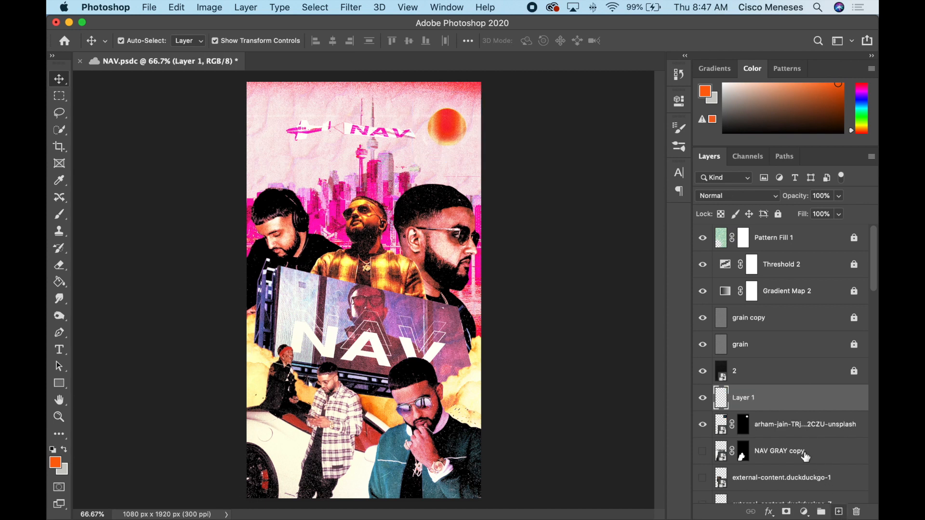
{"action": "key", "text": "i"}
{"action": "left_click", "coordinate": [449, 117]}
{"action": "key", "text": "b"}
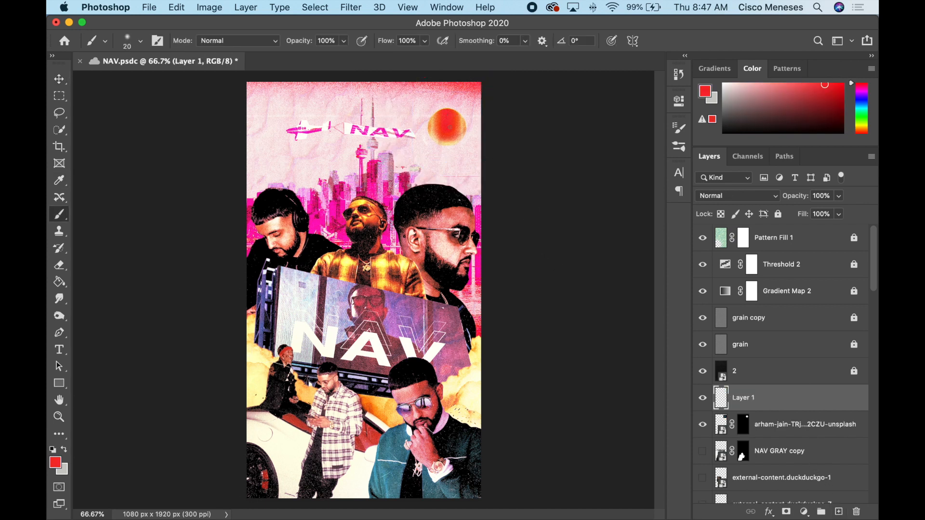
{"action": "left_click", "coordinate": [343, 40]}
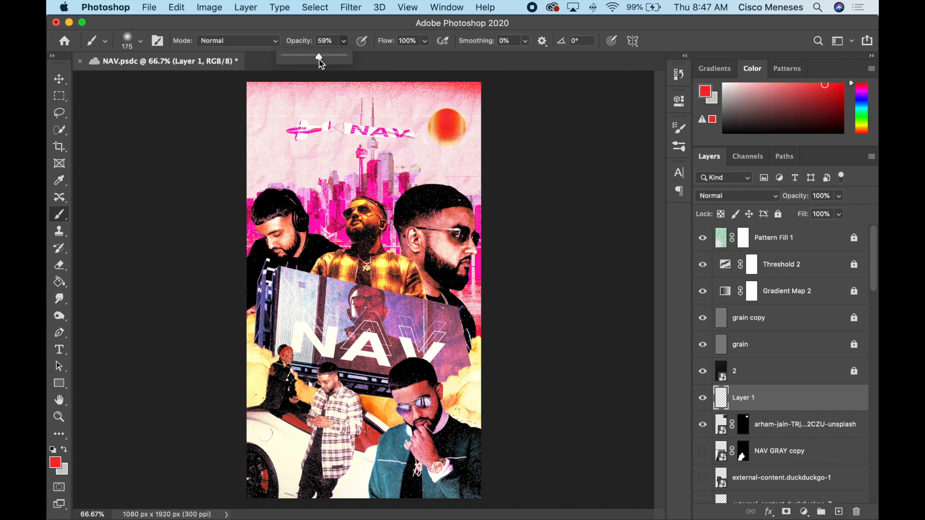
{"action": "key", "text": "Return"}
{"action": "key", "text": "bracketright"}
{"action": "key", "text": "bracketright"}
{"action": "key", "text": "bracketright"}
{"action": "key", "text": "bracketright"}
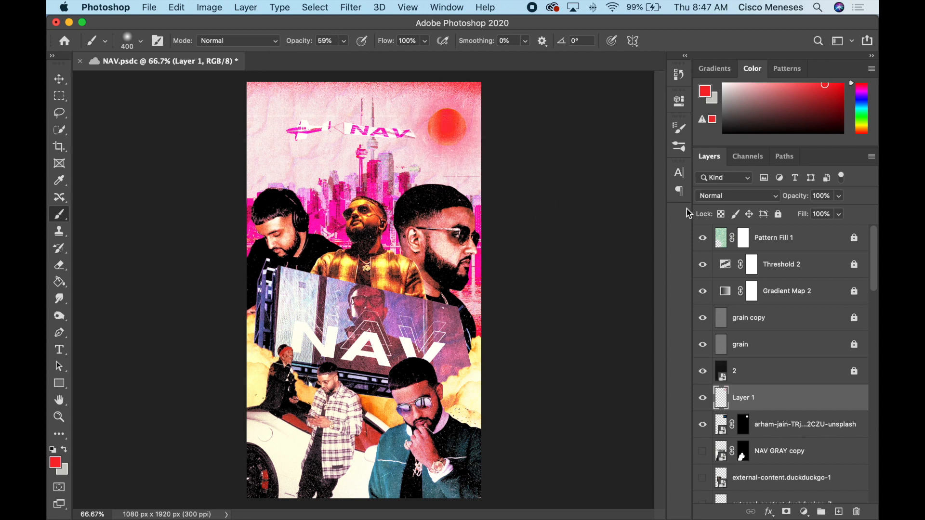
- Keep Layer 1 in Normal mode and dab light orange sampled from the sphere's rim over the sphere
{"action": "left_click", "coordinate": [747, 201]}
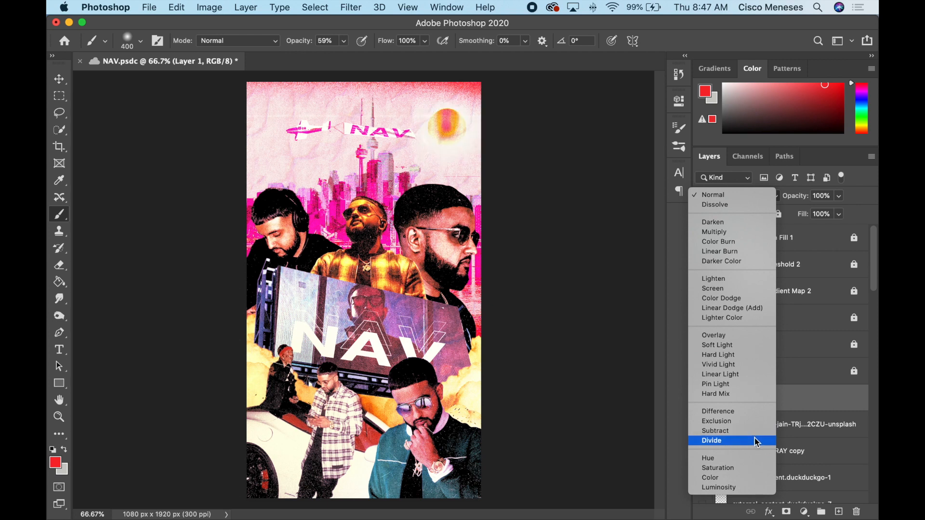
{"action": "left_click", "coordinate": [723, 195]}
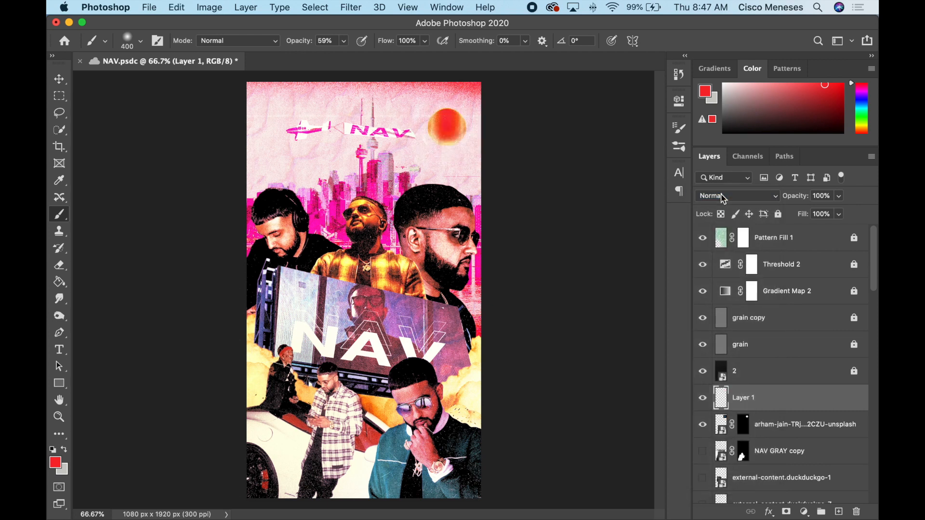
{"action": "key", "text": "i"}
{"action": "left_click_drag", "start_coordinate": [468, 121], "coordinate": [468, 120]}
{"action": "key", "text": "b"}
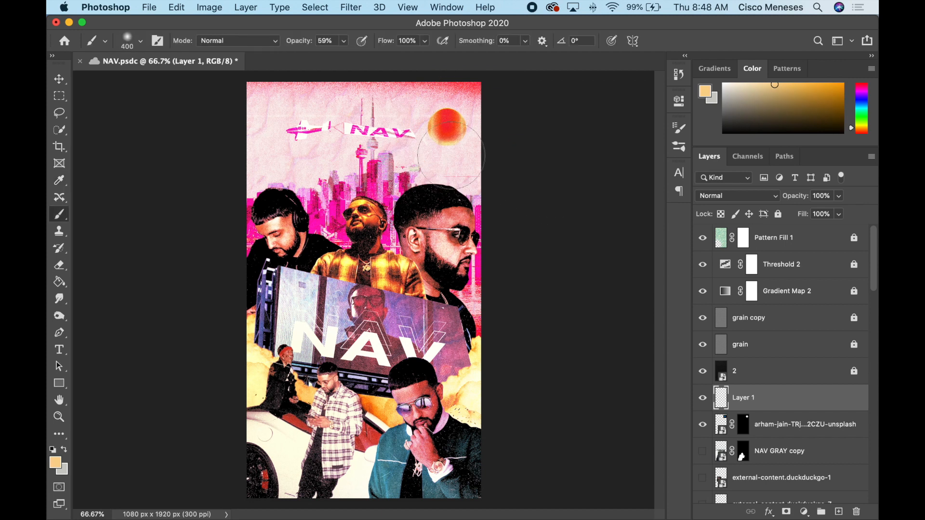
{"action": "left_click", "coordinate": [447, 126]}
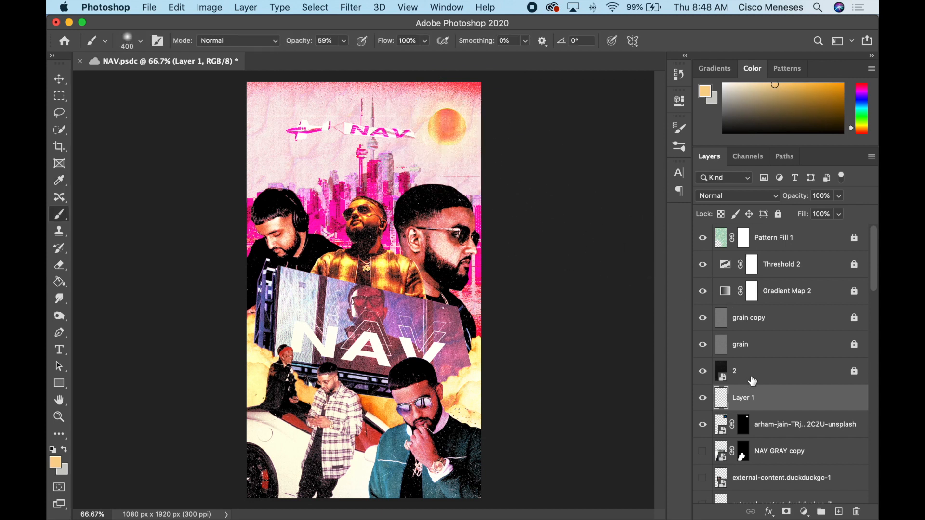
- Move Layer 1 below the masked sphere layer and undo the light orange paint in the sky
{"action": "left_click_drag", "start_coordinate": [749, 400], "coordinate": [746, 433]}
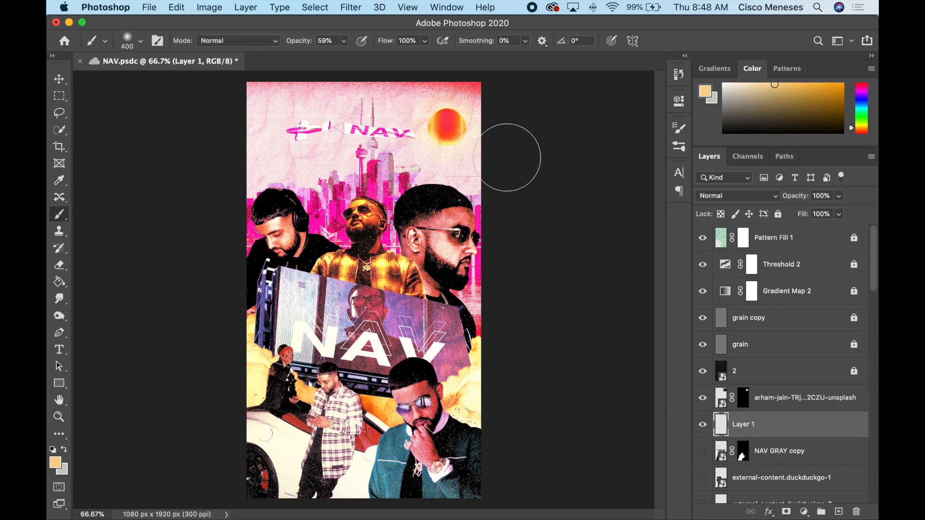
{"action": "left_click", "coordinate": [395, 140]}
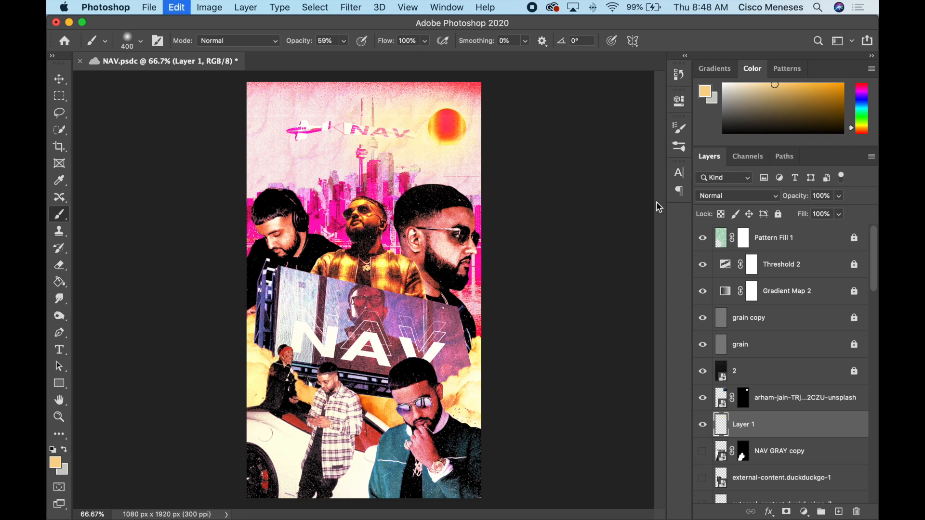
{"action": "key", "text": "super+z"}
- Set Layer 1's blend mode to Darken and dab pinkish red sampled from the sphere behind it
{"action": "left_click", "coordinate": [747, 195]}
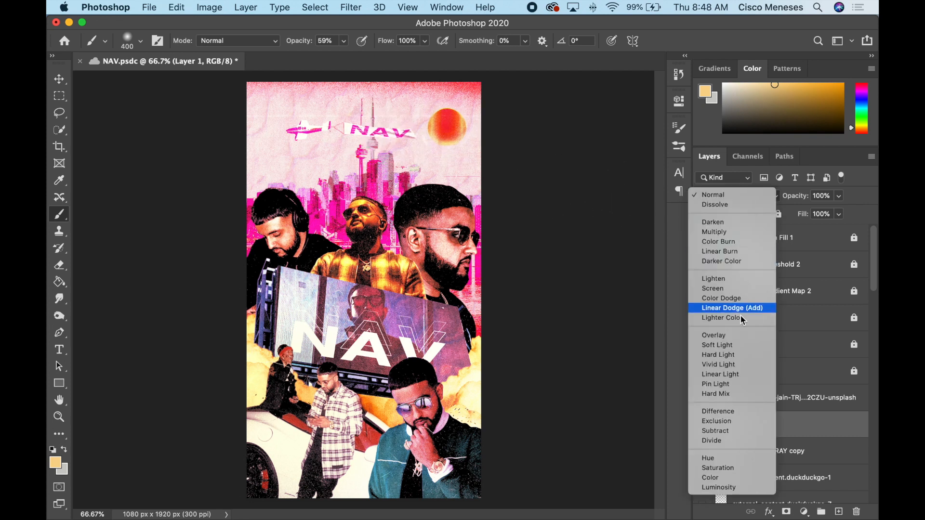
{"action": "left_click", "coordinate": [715, 222]}
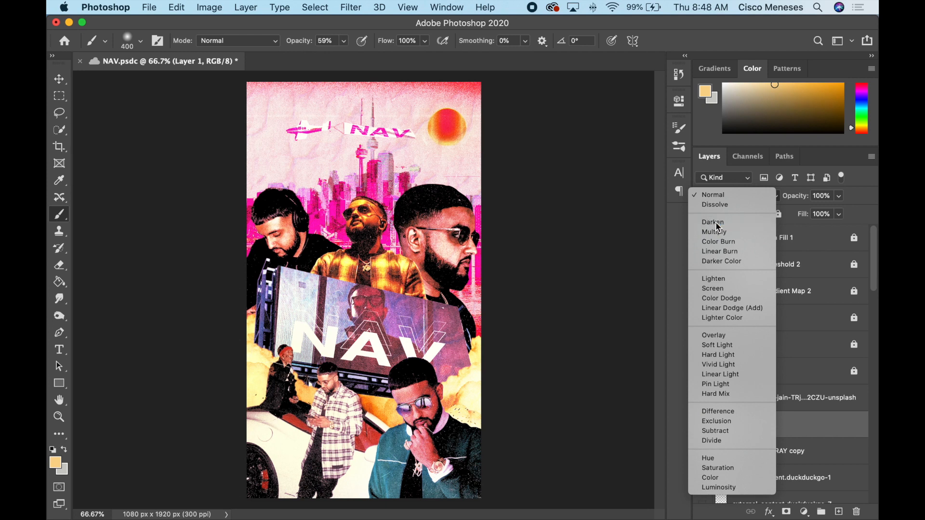
{"action": "key", "text": "i"}
{"action": "left_click", "coordinate": [456, 126]}
{"action": "key", "text": "b"}
{"action": "left_click", "coordinate": [453, 130]}
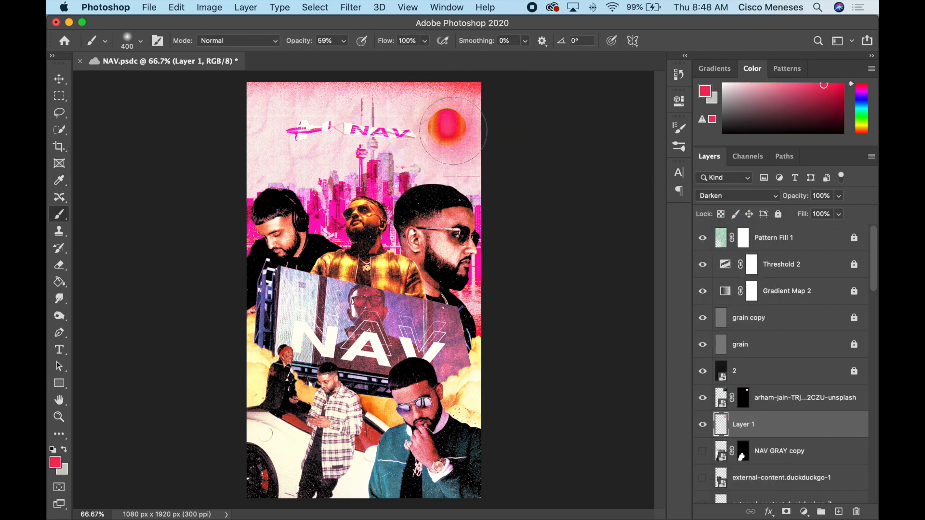
- Try further pinkish red dabs on Layer 1 around the sphere, stepping back and forth through them to compare
{"action": "left_click", "coordinate": [449, 123]}
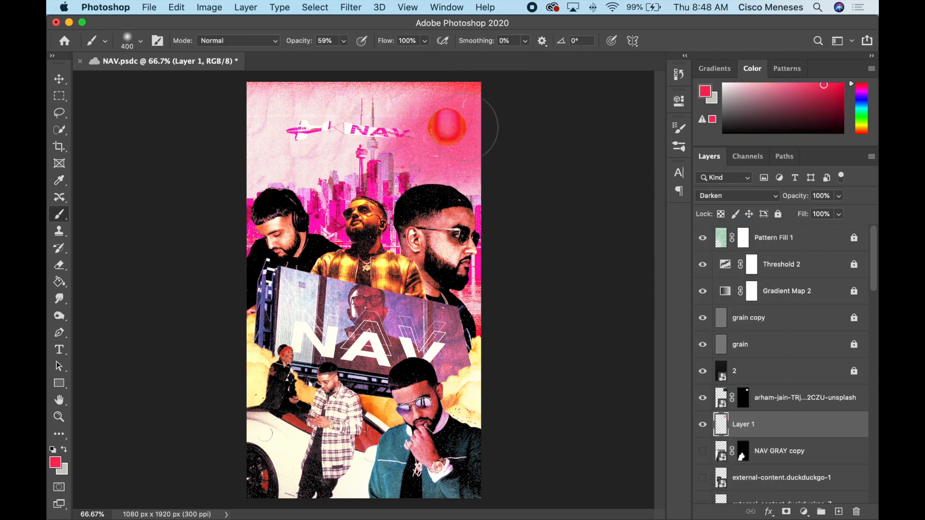
{"action": "key", "text": "super+z"}
{"action": "key", "text": "super+shift+z"}
{"action": "key", "text": "super+shift+z"}
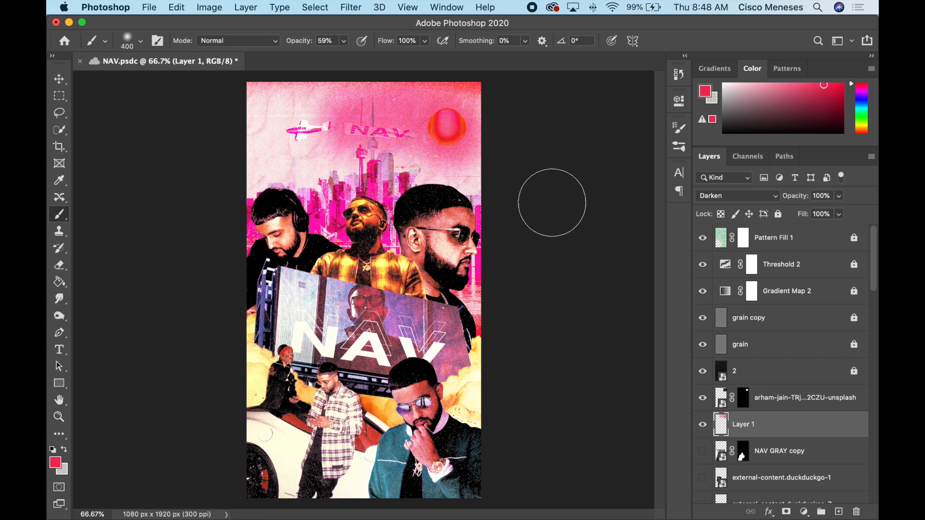
{"action": "key", "text": "super+z"}
{"action": "key", "text": "super+z"}
- Preview other blend modes such as Exclusion on Layer 1 and delete the layer
{"action": "left_click", "coordinate": [737, 195]}
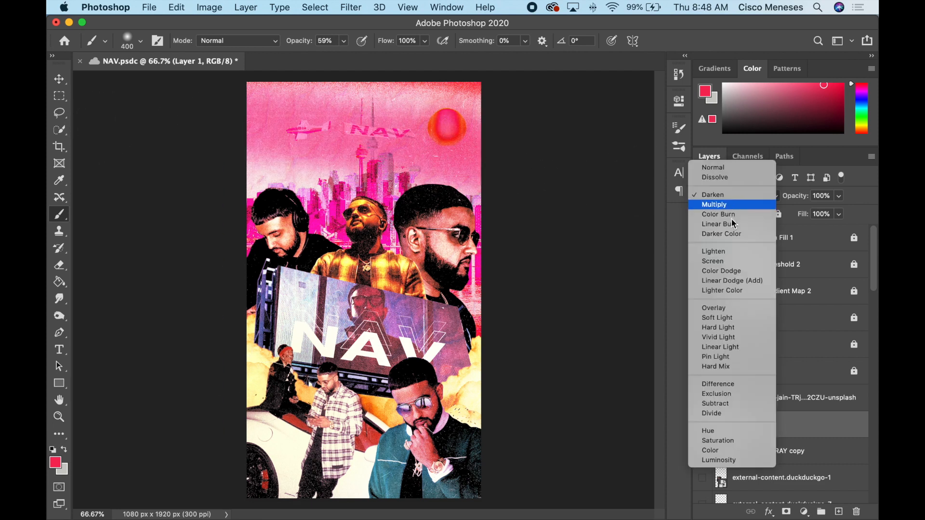
{"action": "key", "text": "Up"}
{"action": "key", "text": "Up"}
{"action": "key", "text": "Up"}
{"action": "key", "text": "Up"}
{"action": "key", "text": "Up"}
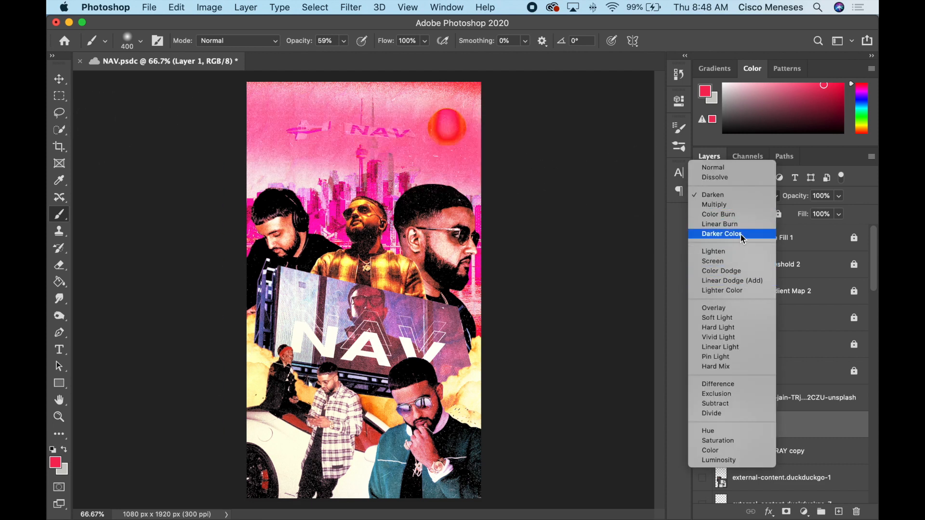
{"action": "key", "text": "Down"}
{"action": "key", "text": "Down"}
{"action": "key", "text": "Down"}
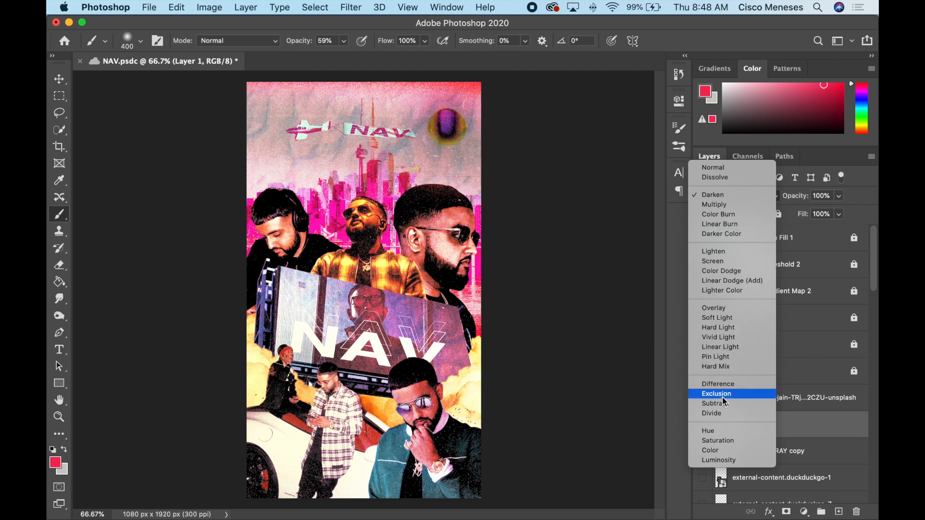
{"action": "left_click", "coordinate": [783, 407]}
{"action": "key", "text": "Delete"}
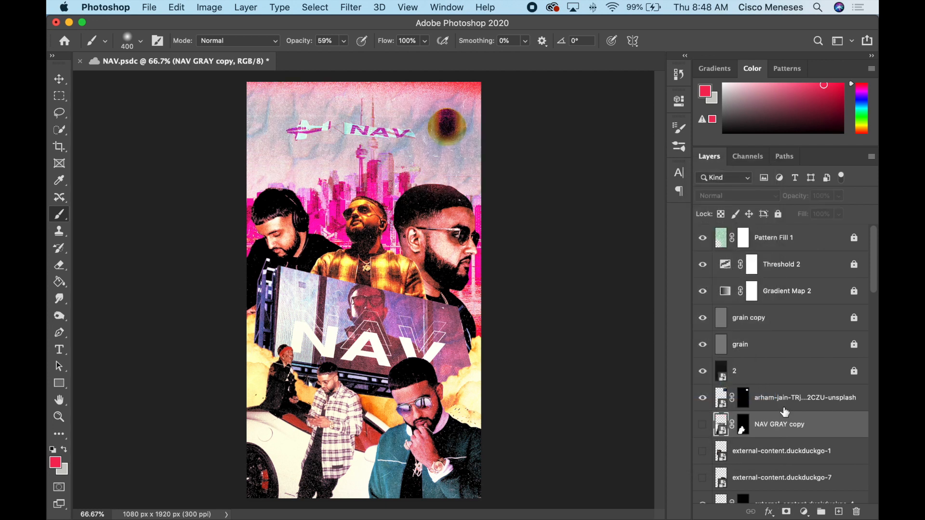
- Nudge the sun sphere slightly downward in the sky and clear the selection
{"action": "key", "text": "v"}
{"action": "mouse_move", "coordinate": [447, 126]}
{"action": "left_mouse_down"}
{"action": "mouse_move", "coordinate": [456, 129]}
{"action": "mouse_move", "coordinate": [447, 129]}
{"action": "left_mouse_up"}
{"action": "left_click", "coordinate": [548, 156]}
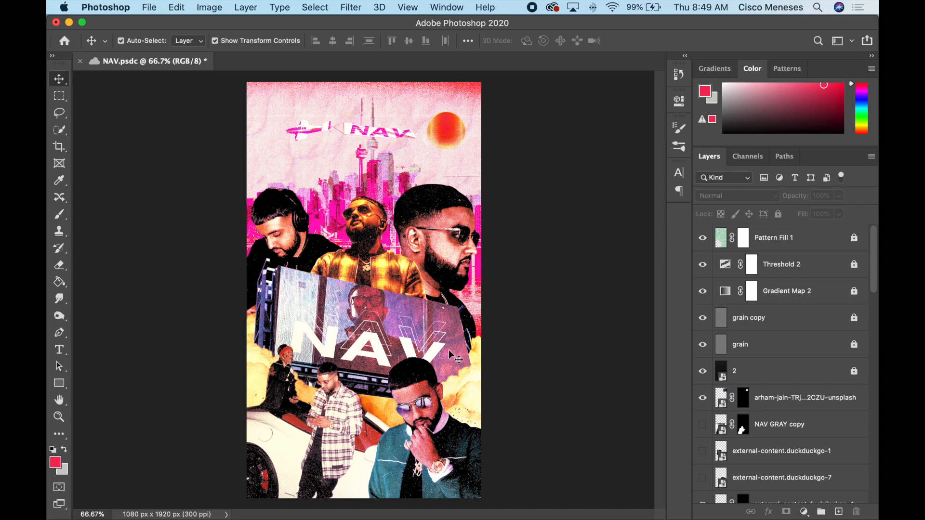
- Switch to Chrome, dismiss the thank-you notice and open the purple and black abstract painting from Unsplash's Textures & Patterns page
{"action": "scroll", "coordinate": [803, 396], "scroll_direction": "down", "scroll_amount": 3}
{"action": "key", "text": "super+Tab"}
{"action": "scroll", "coordinate": [466, 305], "scroll_direction": "down", "scroll_amount": 5}
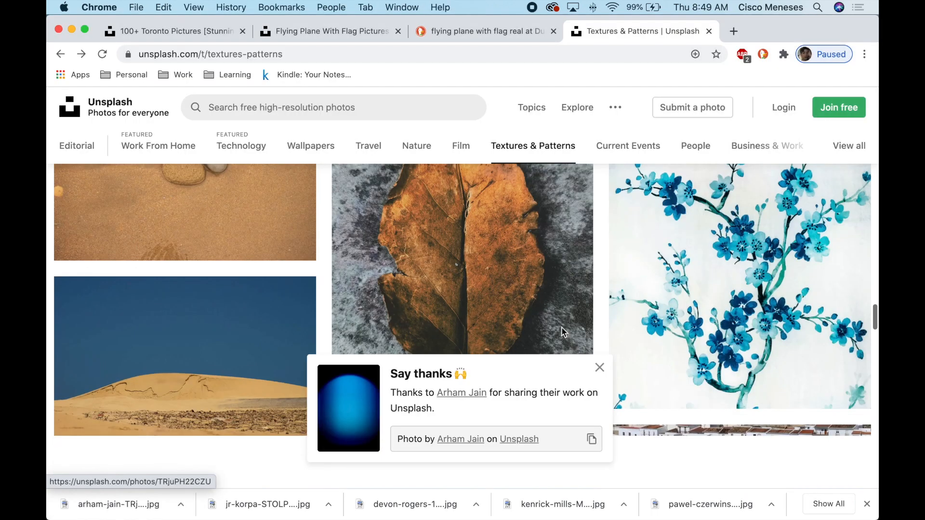
{"action": "left_click", "coordinate": [598, 369]}
{"action": "scroll", "coordinate": [597, 371], "scroll_direction": "down", "scroll_amount": 10}
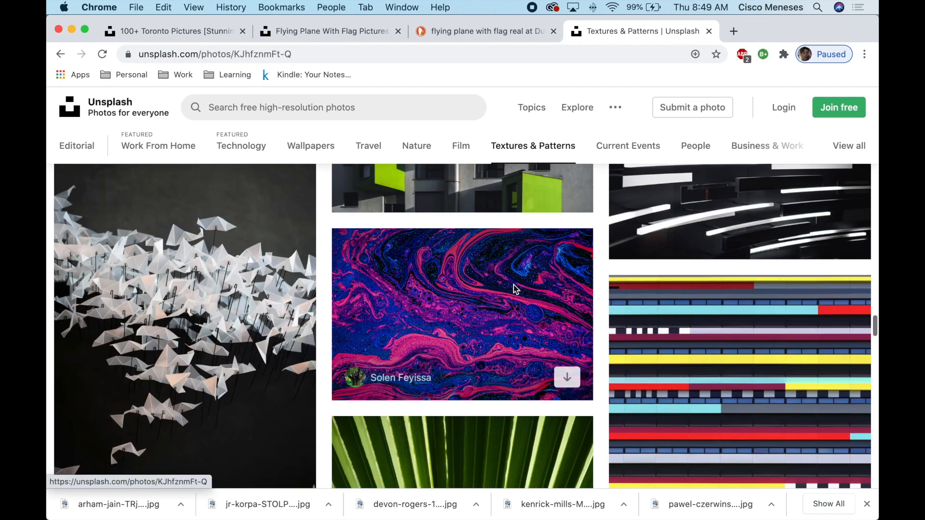
{"action": "left_click", "coordinate": [520, 291]}
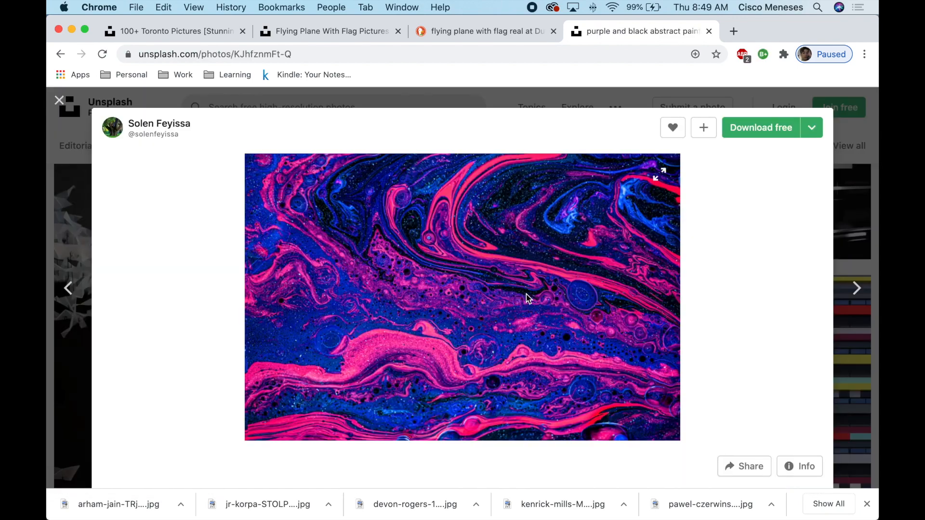
- Download the multicolored marbled paint photo from the images related to the abstract painting
{"action": "scroll", "coordinate": [526, 294], "scroll_direction": "down", "scroll_amount": 15}
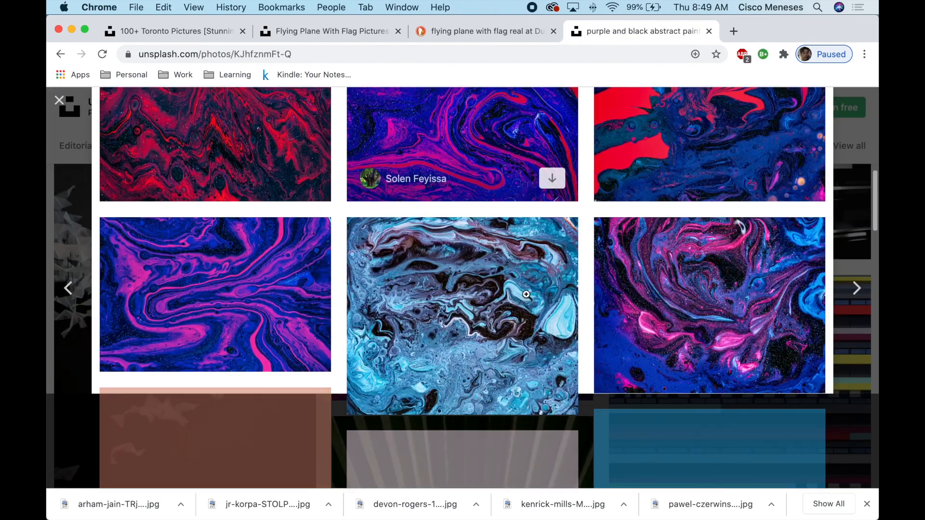
{"action": "scroll", "coordinate": [581, 302], "scroll_direction": "down", "scroll_amount": 9}
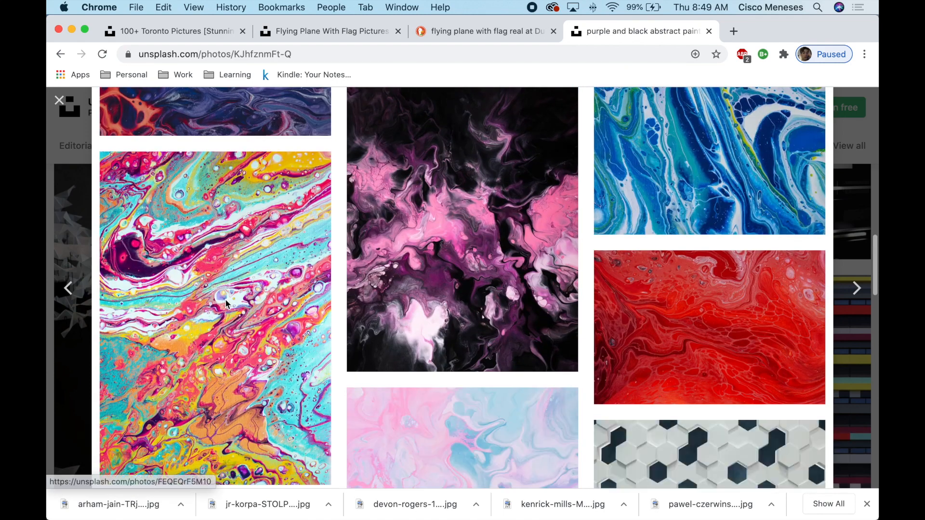
{"action": "scroll", "coordinate": [236, 285], "scroll_direction": "up", "scroll_amount": 2}
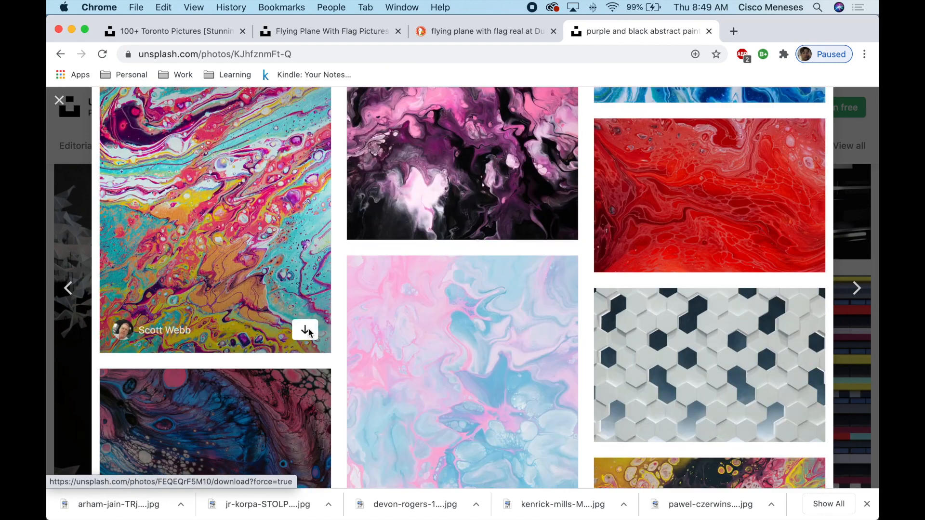
{"action": "left_click", "coordinate": [304, 330]}
- Place the downloaded marbled paint image in the Photoshop poster above the NAV BILL layer and clip it to the billboard
{"action": "key", "text": "super+Tab"}
{"action": "left_click_drag", "start_coordinate": [113, 505], "coordinate": [701, 373]}
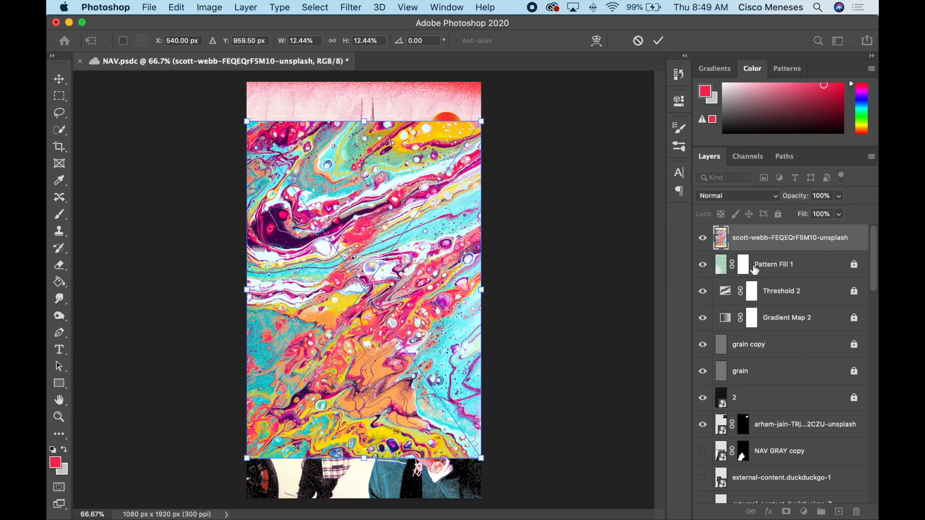
{"action": "left_click_drag", "start_coordinate": [790, 238], "coordinate": [761, 341]}
{"action": "left_click", "coordinate": [735, 333], "text": "alt"}
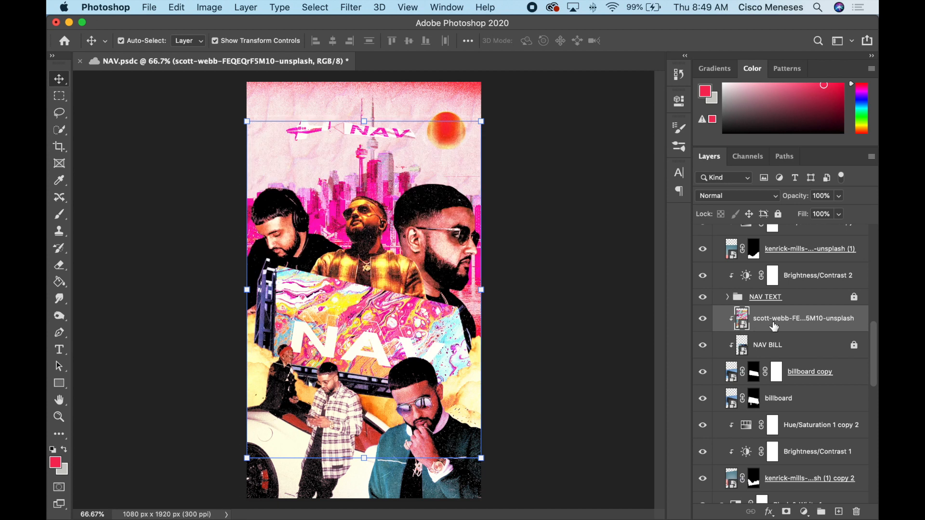
- Try the marbled image in Color Dodge with NAV BILL hidden and in Normal at 26% fill, and delete it
{"action": "left_click", "coordinate": [737, 195]}
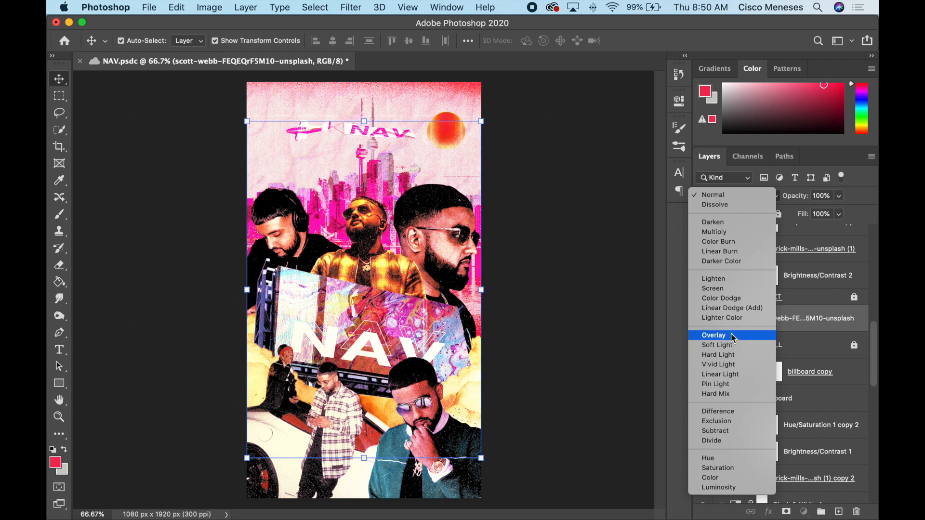
{"action": "left_click", "coordinate": [726, 298]}
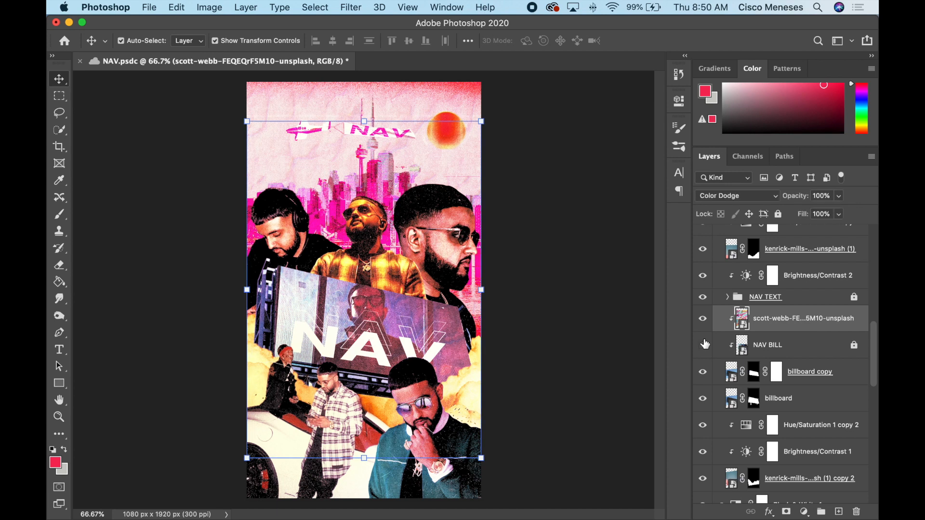
{"action": "left_click", "coordinate": [704, 344]}
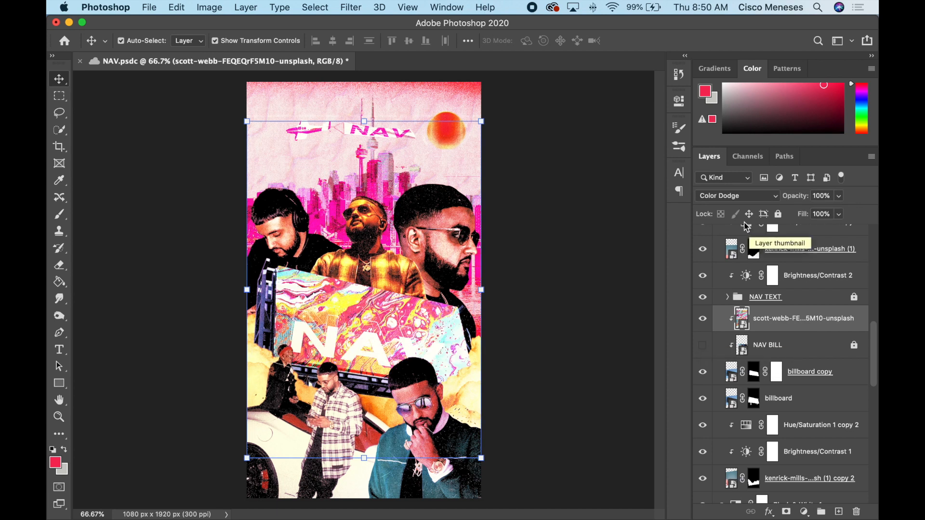
{"action": "left_click", "coordinate": [751, 195]}
{"action": "left_click", "coordinate": [721, 93]}
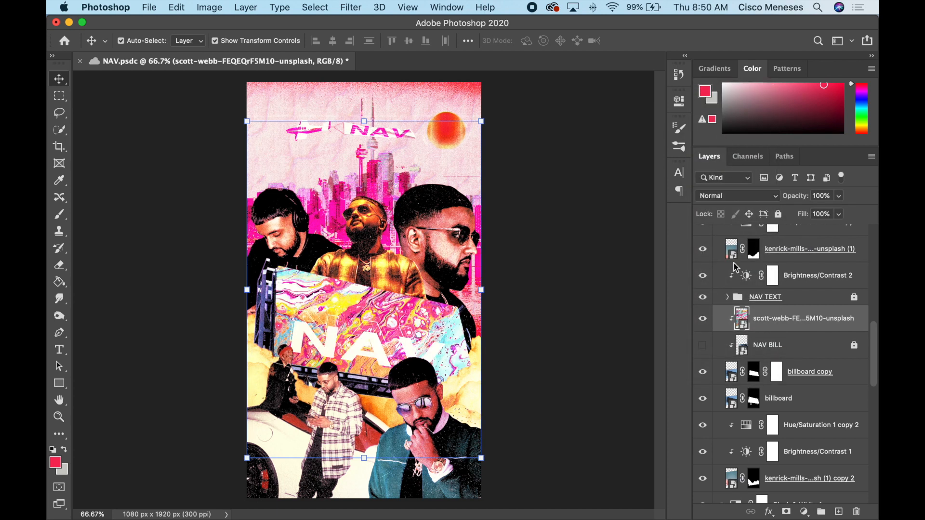
{"action": "left_click", "coordinate": [838, 214]}
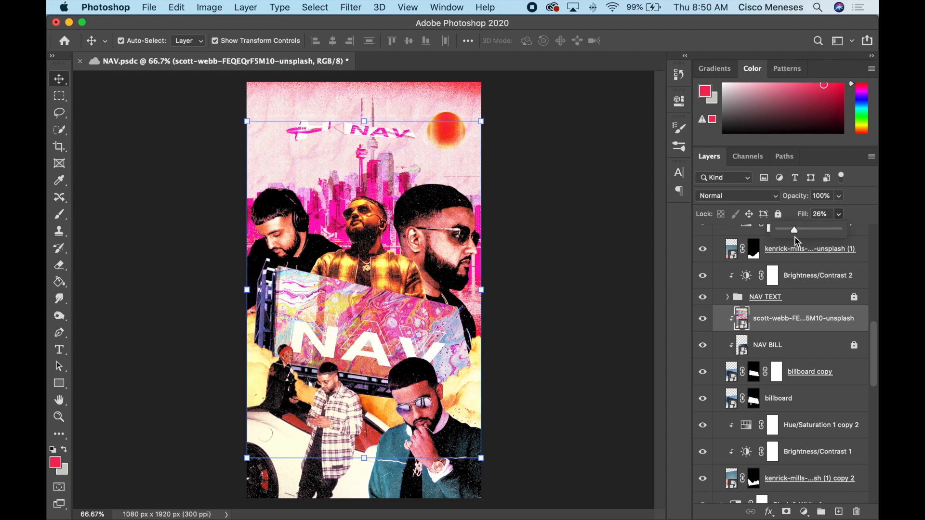
{"action": "left_click", "coordinate": [799, 333]}
{"action": "key", "text": "Delete"}
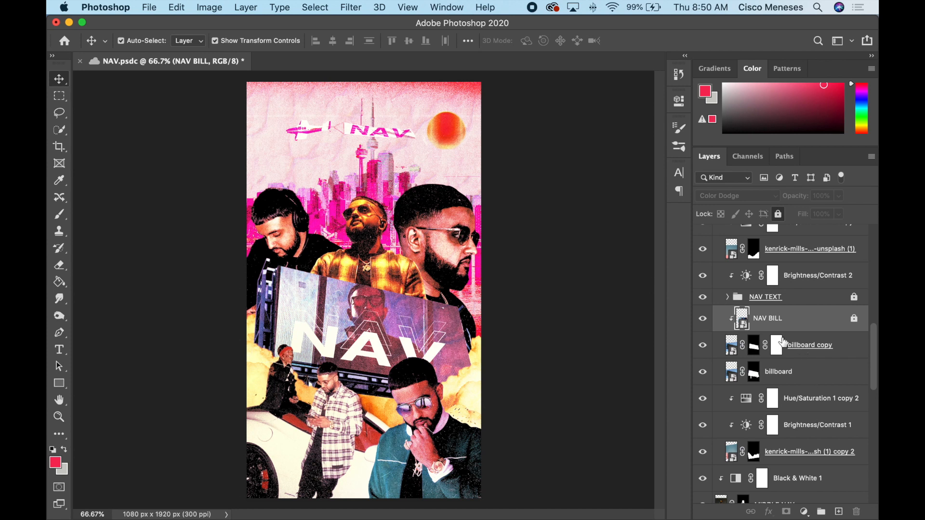
- Add a Brightness/Contrast adjustment clipped above NAV BILL, with slightly raised brightness and contrast set to 90
{"action": "left_click", "coordinate": [804, 512]}
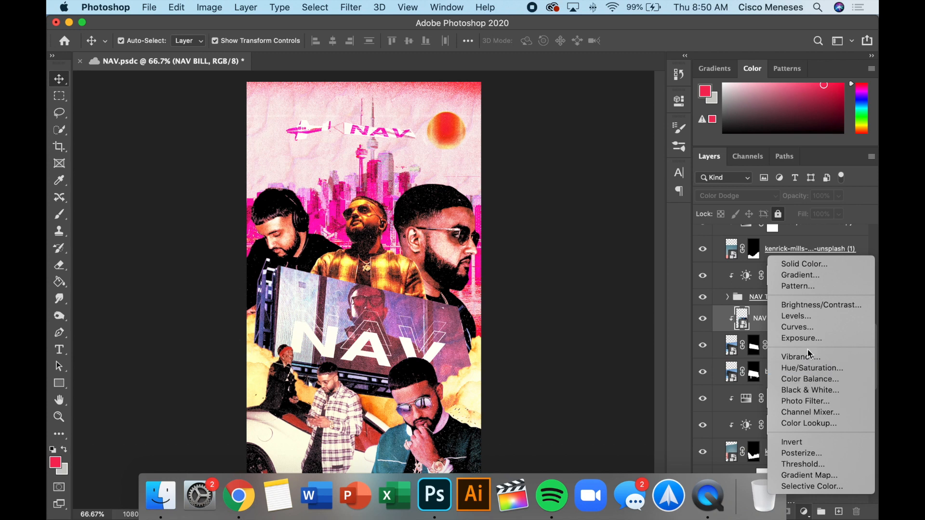
{"action": "left_click", "coordinate": [809, 307]}
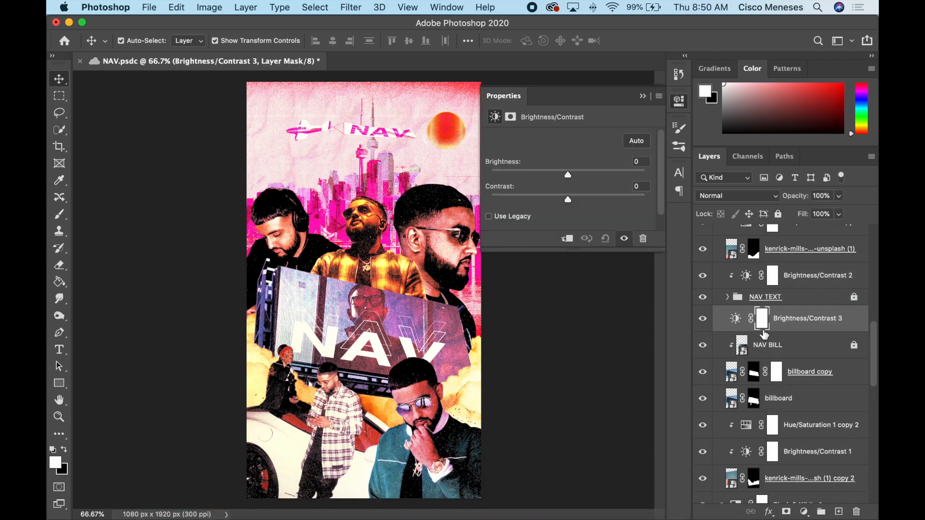
{"action": "left_click", "coordinate": [567, 239]}
{"action": "left_click", "coordinate": [584, 173]}
{"action": "left_click_drag", "start_coordinate": [584, 174], "coordinate": [639, 200]}
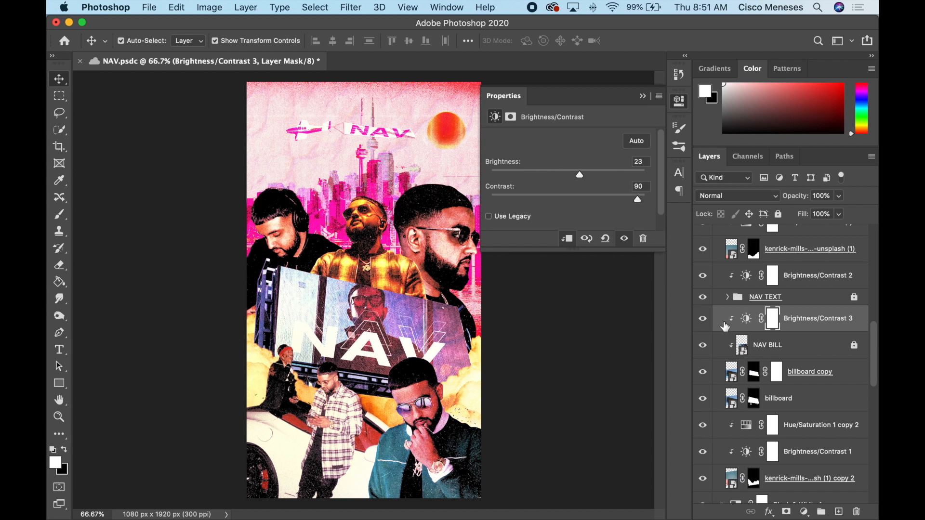
{"action": "mouse_move", "coordinate": [579, 174]}
{"action": "left_mouse_down"}
{"action": "mouse_move", "coordinate": [567, 175]}
{"action": "mouse_move", "coordinate": [577, 174]}
{"action": "left_mouse_up"}
{"action": "left_click", "coordinate": [643, 97]}
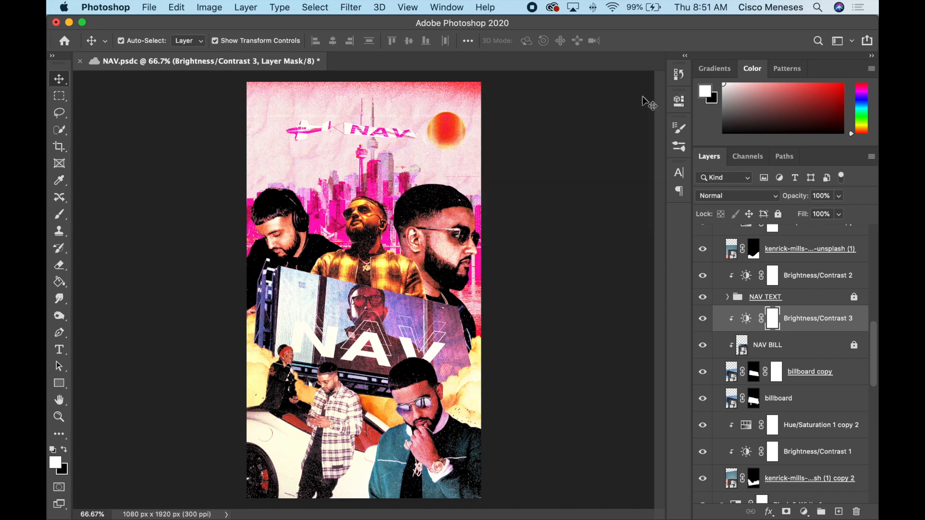
- Unlock the NAV TEXT group and enable a red Color Overlay on it
{"action": "left_click", "coordinate": [349, 350]}
{"action": "left_click", "coordinate": [788, 306]}
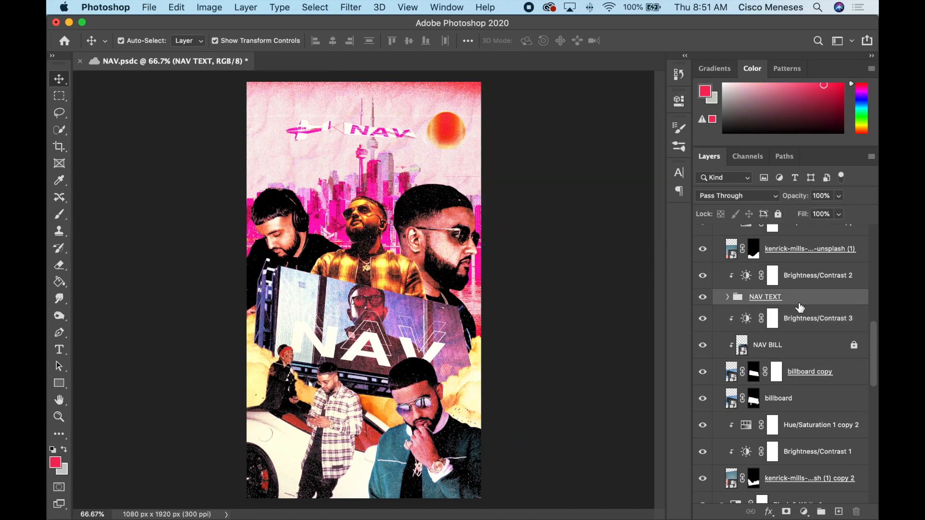
{"action": "left_click", "coordinate": [778, 214]}
{"action": "double_click", "coordinate": [824, 301]}
{"action": "left_click", "coordinate": [411, 258]}
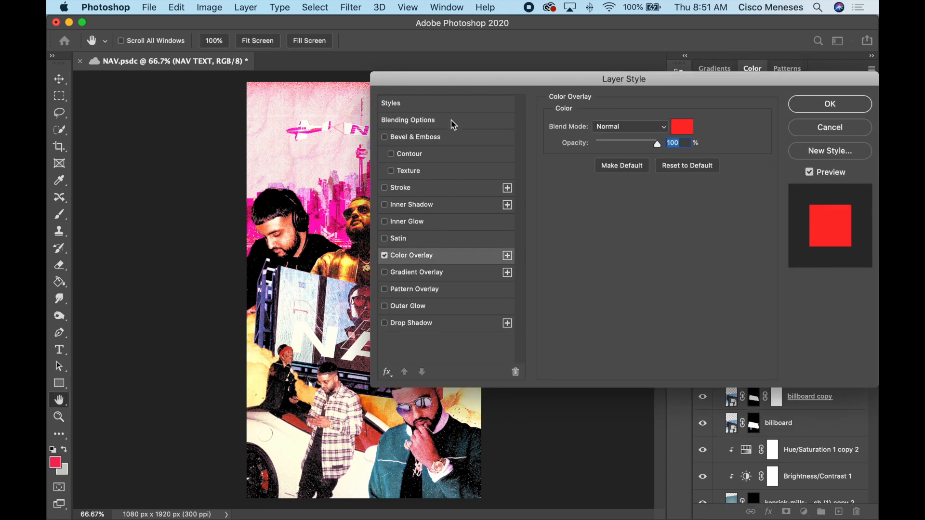
{"action": "left_click_drag", "start_coordinate": [438, 81], "coordinate": [498, 96]}
{"action": "left_click", "coordinate": [743, 143]}
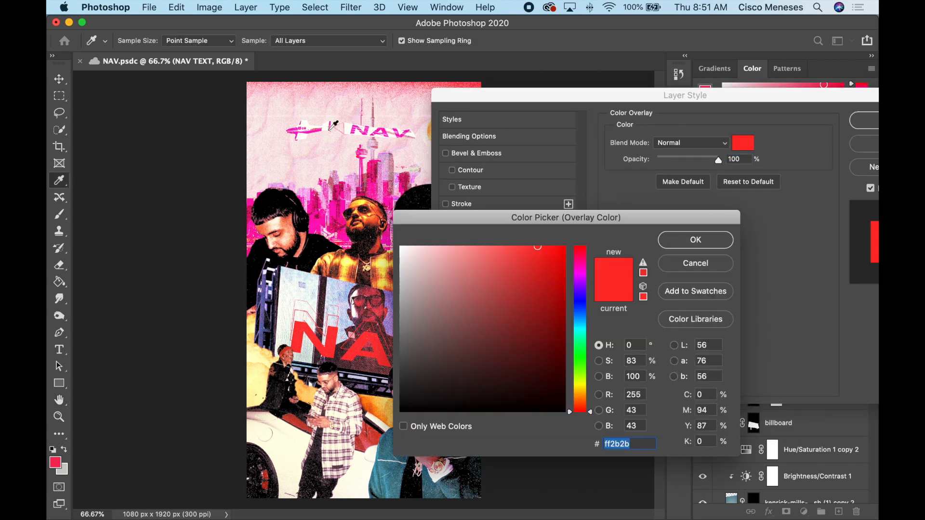
{"action": "left_click", "coordinate": [300, 129]}
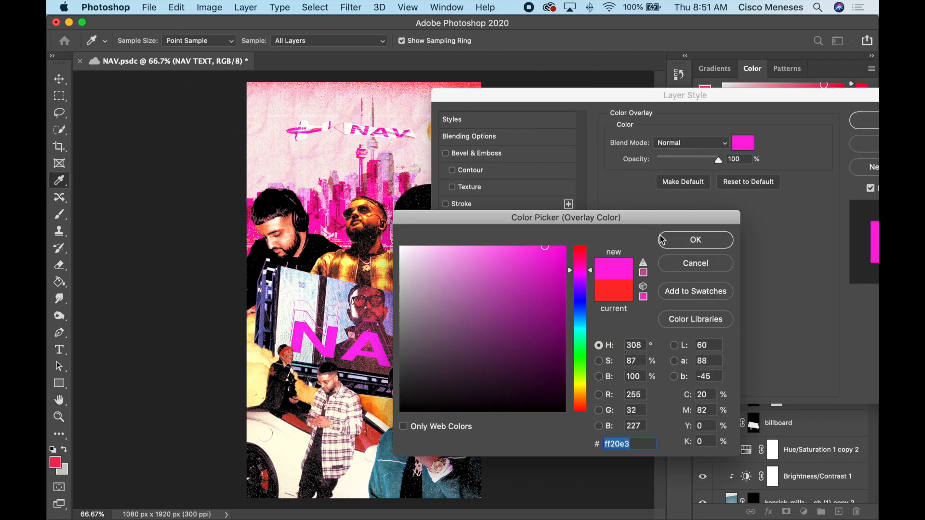
{"action": "left_click", "coordinate": [681, 265]}
- Set the NAV TEXT group's Color Overlay opacity to 86% and apply the layer style
{"action": "mouse_move", "coordinate": [472, 96]}
{"action": "left_mouse_down"}
{"action": "mouse_move", "coordinate": [546, 94]}
{"action": "mouse_move", "coordinate": [468, 92]}
{"action": "left_mouse_up"}
{"action": "left_click_drag", "start_coordinate": [714, 157], "coordinate": [707, 159]}
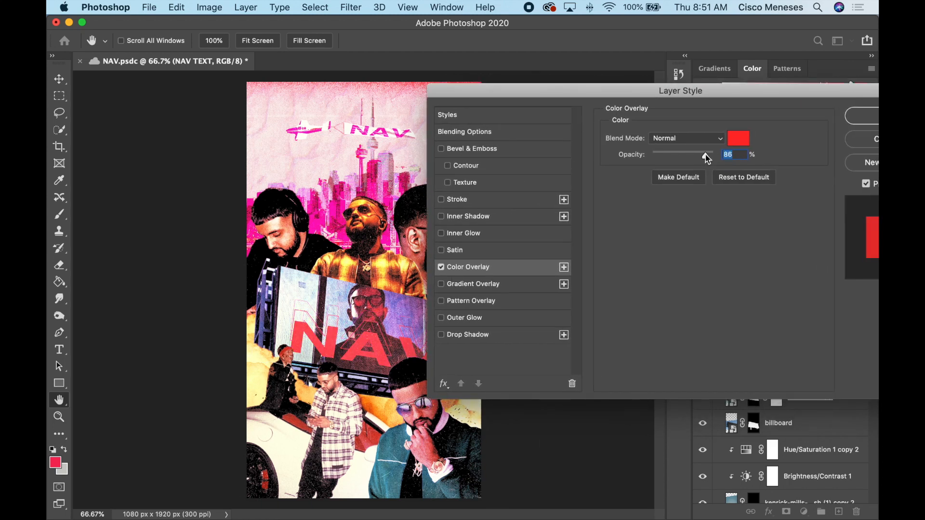
{"action": "left_click_drag", "start_coordinate": [611, 91], "coordinate": [689, 134]}
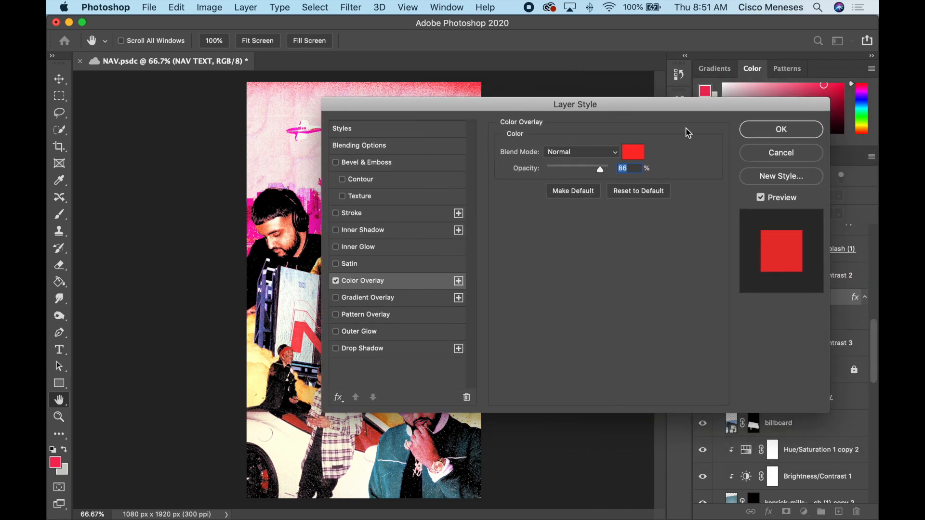
{"action": "left_click", "coordinate": [771, 133]}
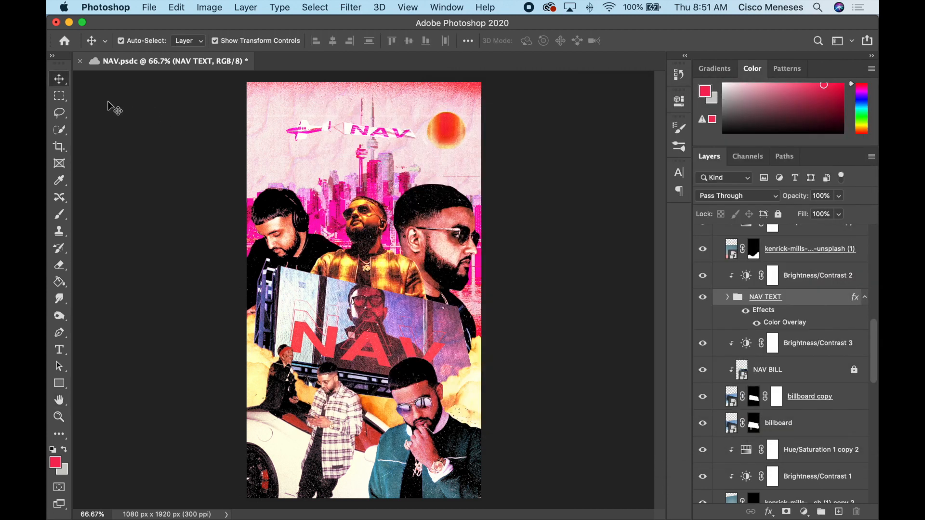
{"action": "left_click", "coordinate": [227, 189]}
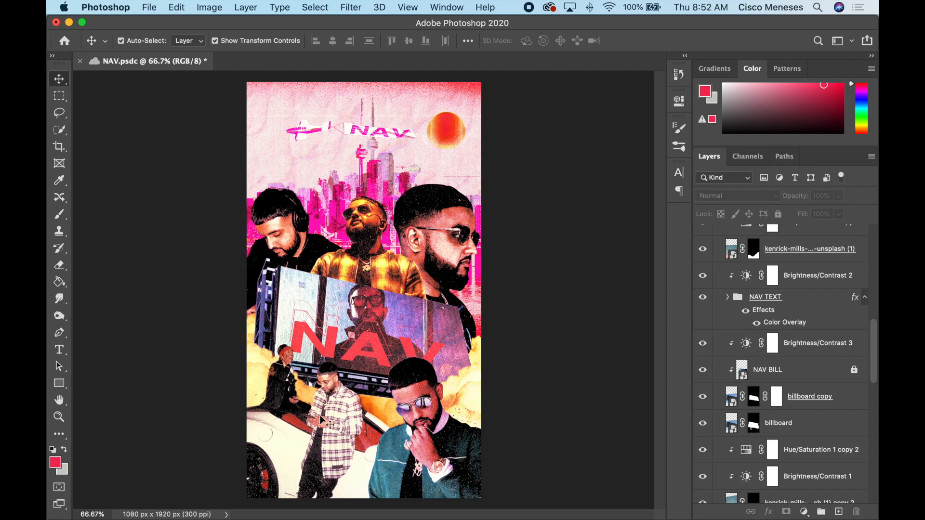
- Try a white 400 px brush stroke at 59% opacity on the mask of the man seated beside the billboard
{"action": "left_click", "coordinate": [259, 428]}
{"action": "key", "text": "cmd+0"}
{"action": "scroll", "coordinate": [354, 338], "scroll_direction": "up", "scroll_amount": 2}
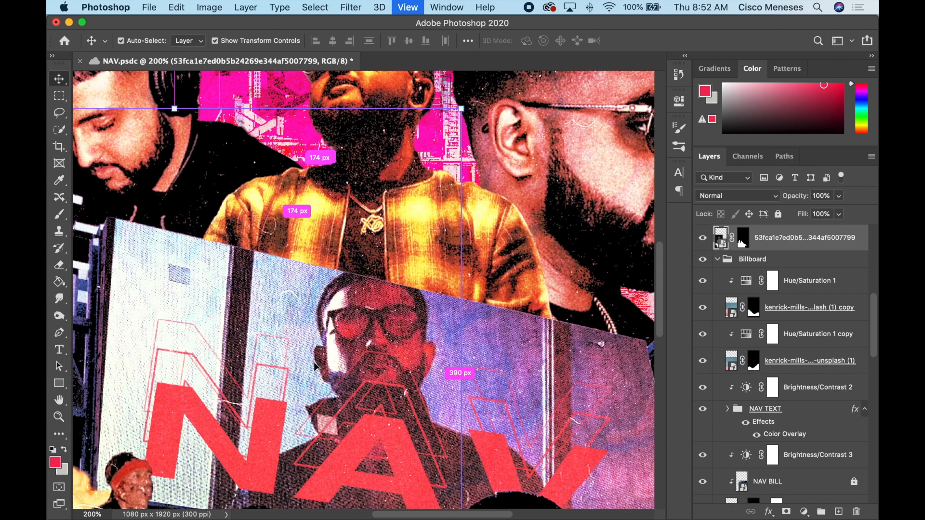
{"action": "left_click", "coordinate": [741, 238]}
{"action": "left_click_drag", "start_coordinate": [740, 114], "coordinate": [700, 79]}
{"action": "key", "text": "b"}
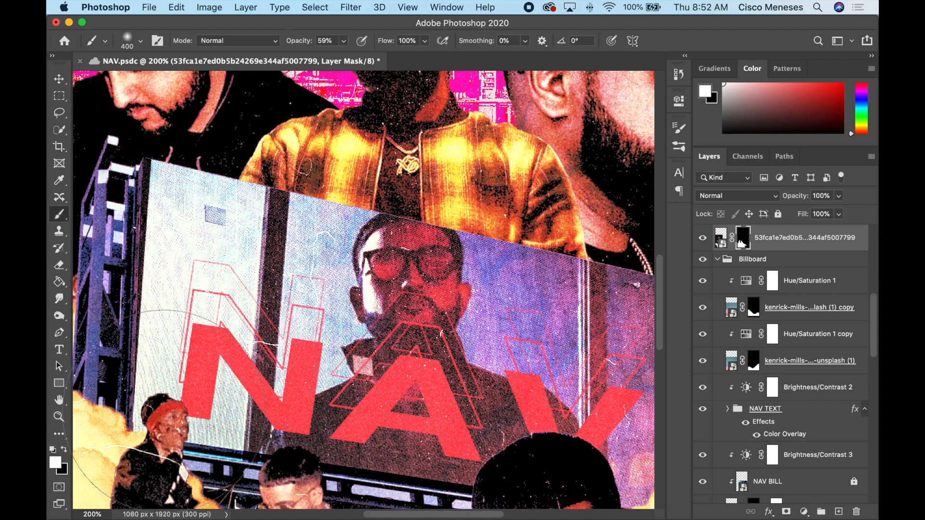
{"action": "left_click_drag", "start_coordinate": [166, 404], "coordinate": [173, 399]}
{"action": "key", "text": "super+z"}
- Set the brush to 30 px and 100% opacity for the seated man's layer mask and fit the poster on screen
{"action": "left_click", "coordinate": [344, 40]}
{"action": "left_click_drag", "start_coordinate": [342, 56], "coordinate": [368, 57]}
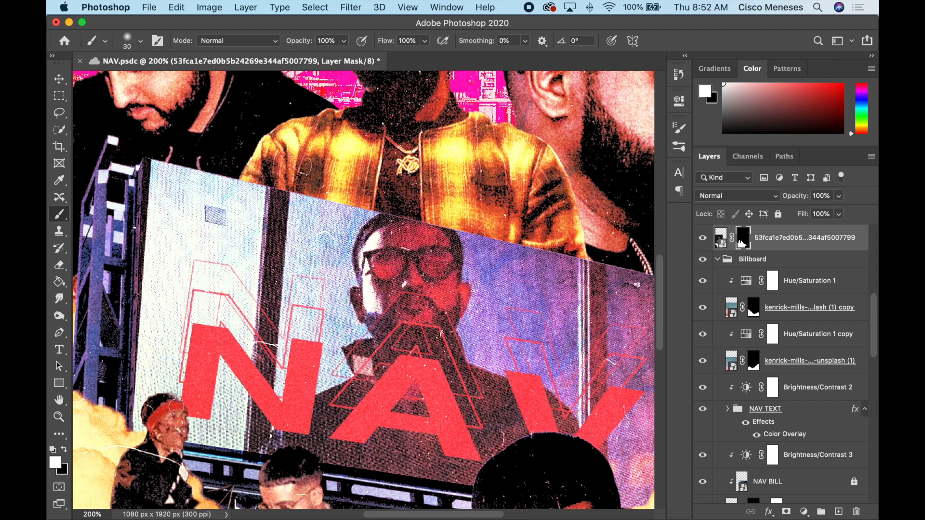
{"action": "key", "text": "super+y"}
{"action": "key", "text": "super+0"}
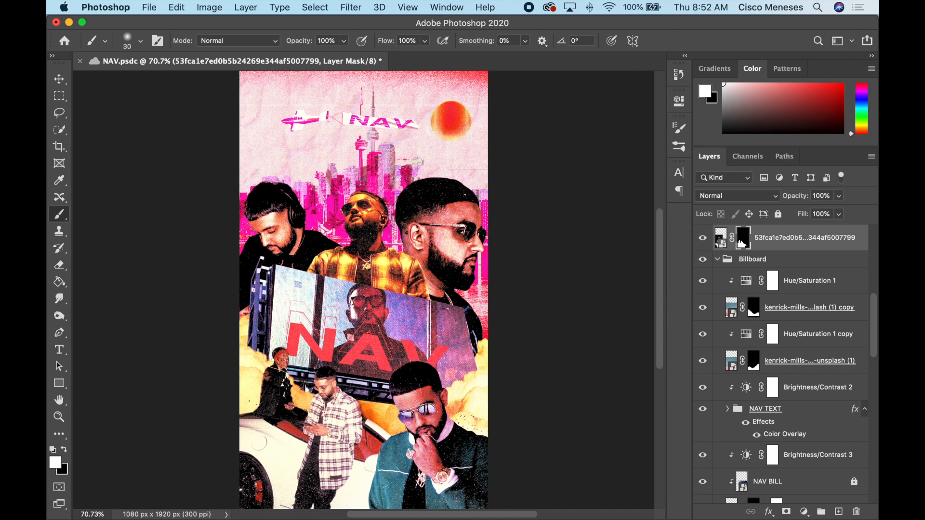
- Clear the layer selection and save the poster document
{"action": "key", "text": "v"}
{"action": "left_click", "coordinate": [540, 472]}
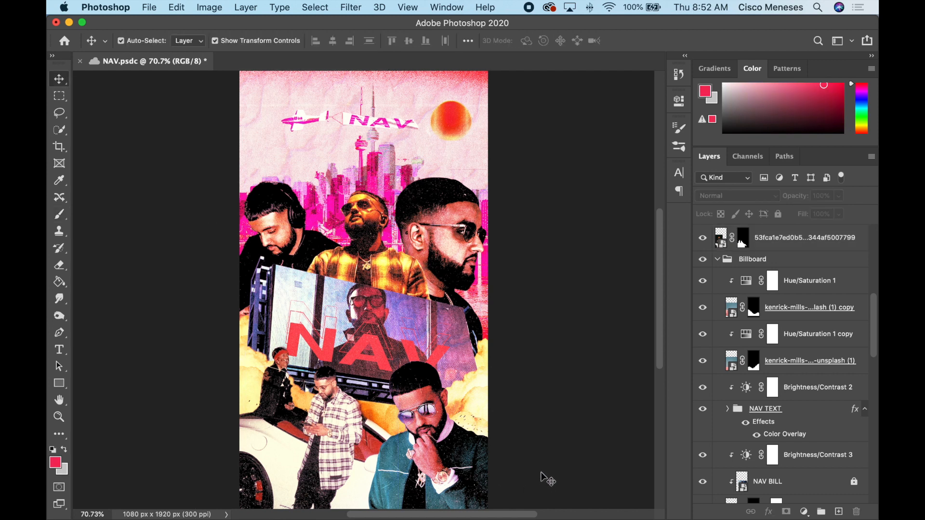
{"action": "key", "text": "super+s"}
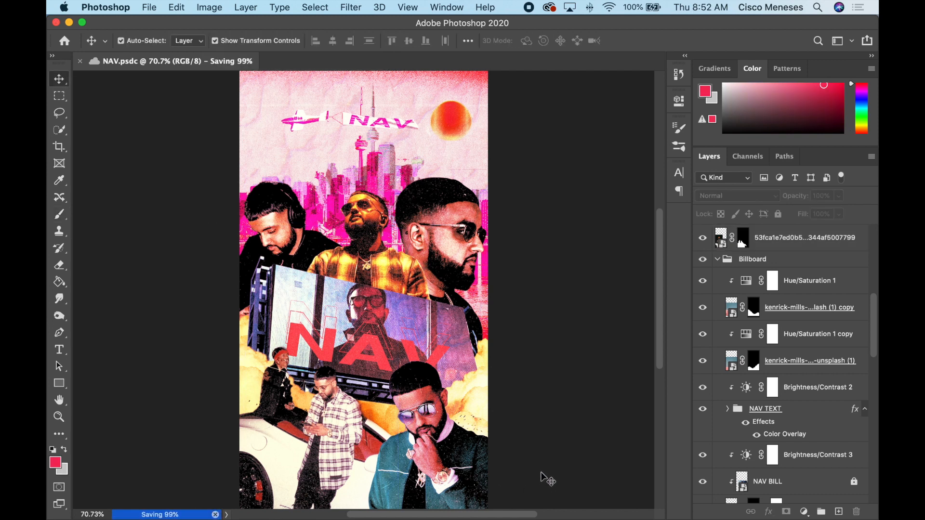